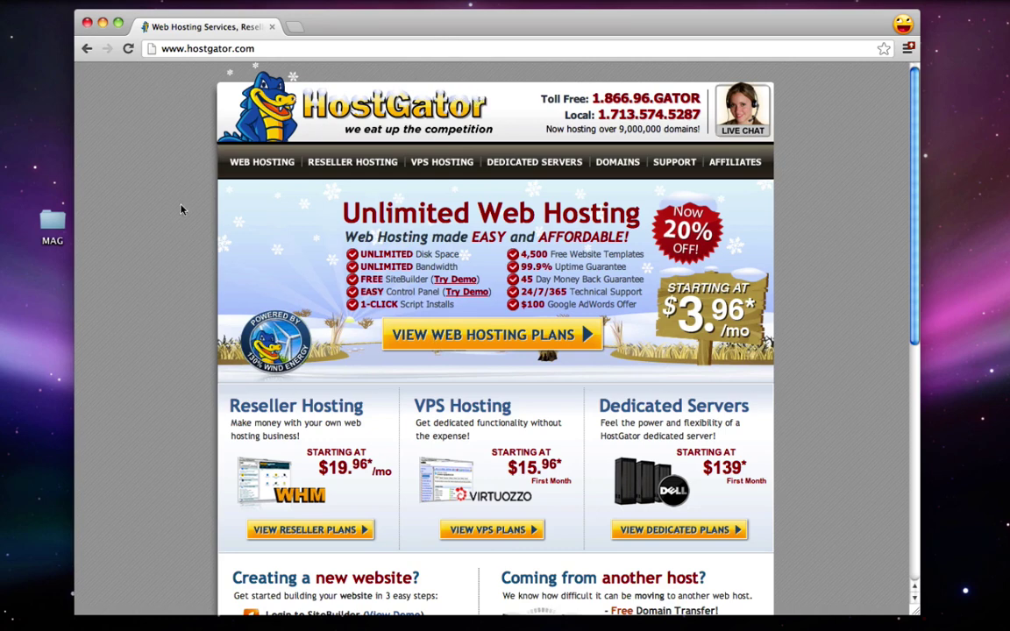
Step: Open the web hosting plans and highlight the Baby Plan and Hatchling single-domain features
click(245, 164)
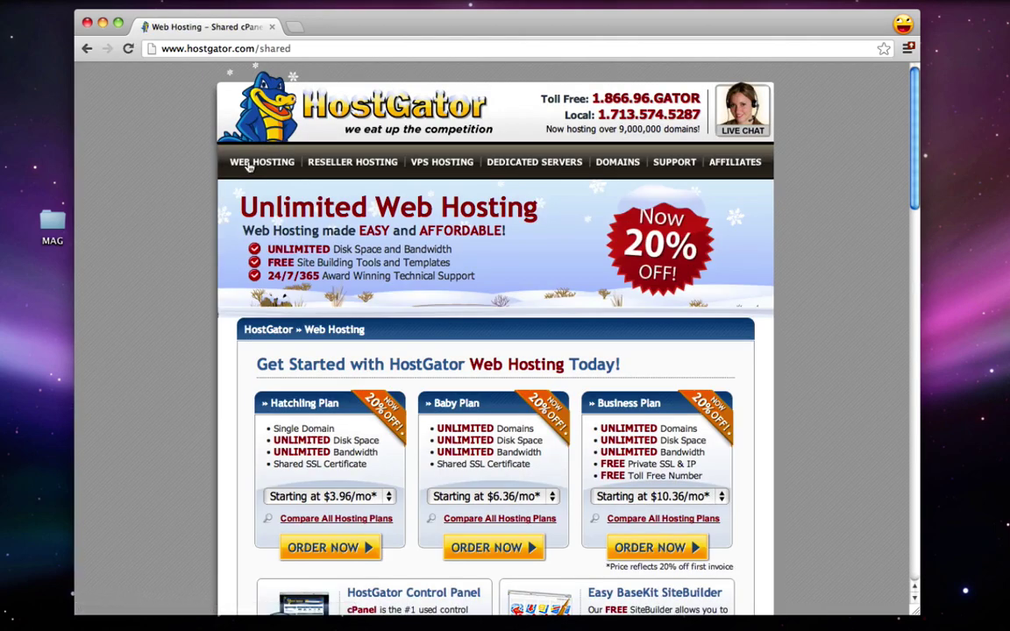
scroll(201, 301, down, 3)
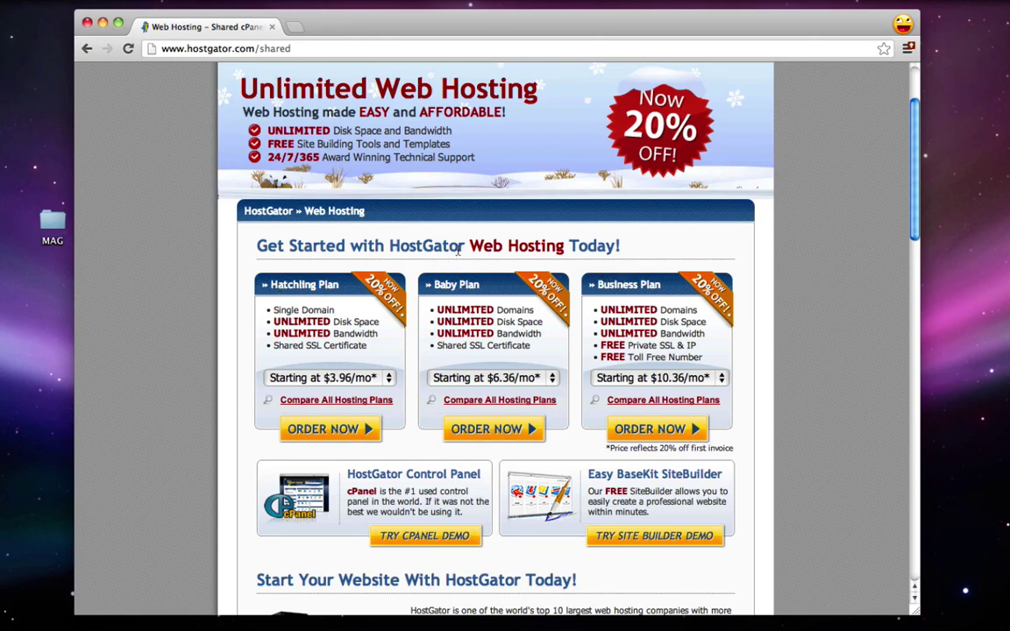
drag(434, 284, 479, 285)
drag(396, 277, 524, 311)
click(527, 311)
drag(274, 309, 329, 312)
click(294, 297)
Step: Order the Baby Plan on the Monthly $7.96/mo billing term
click(500, 377)
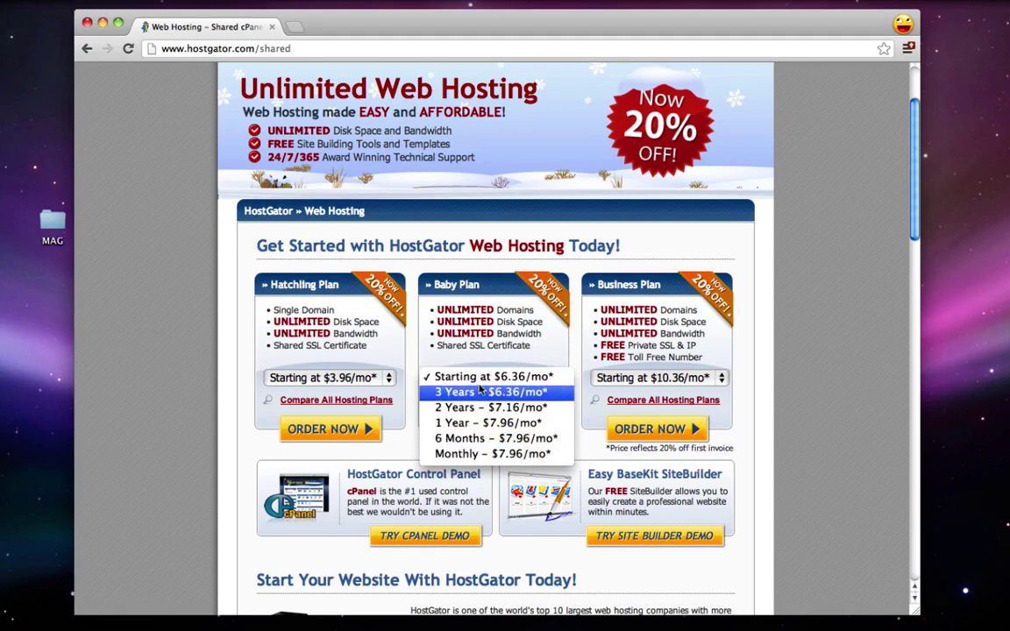
click(502, 455)
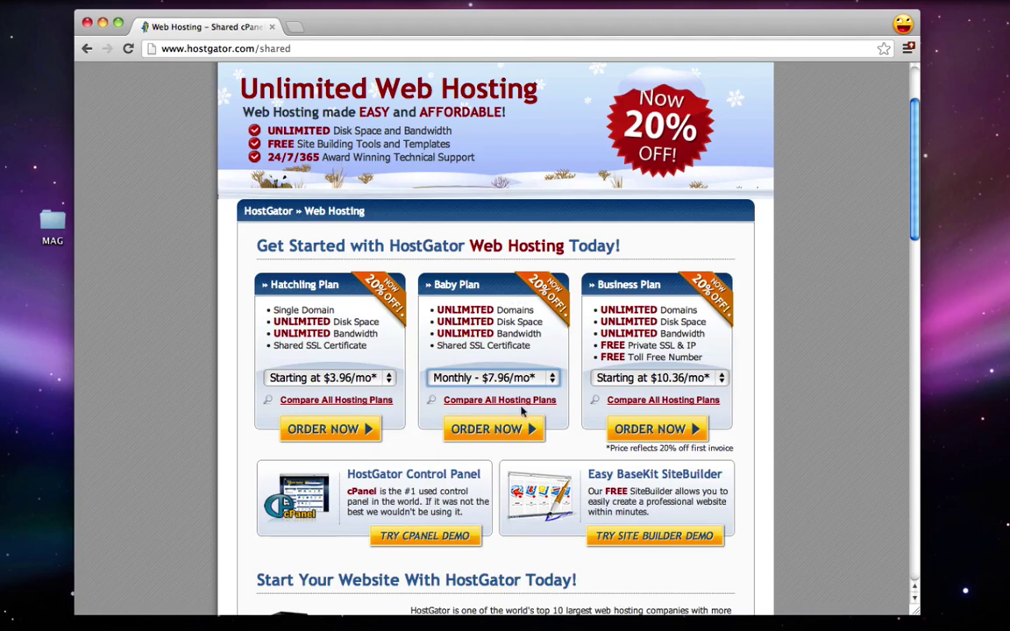
click(476, 428)
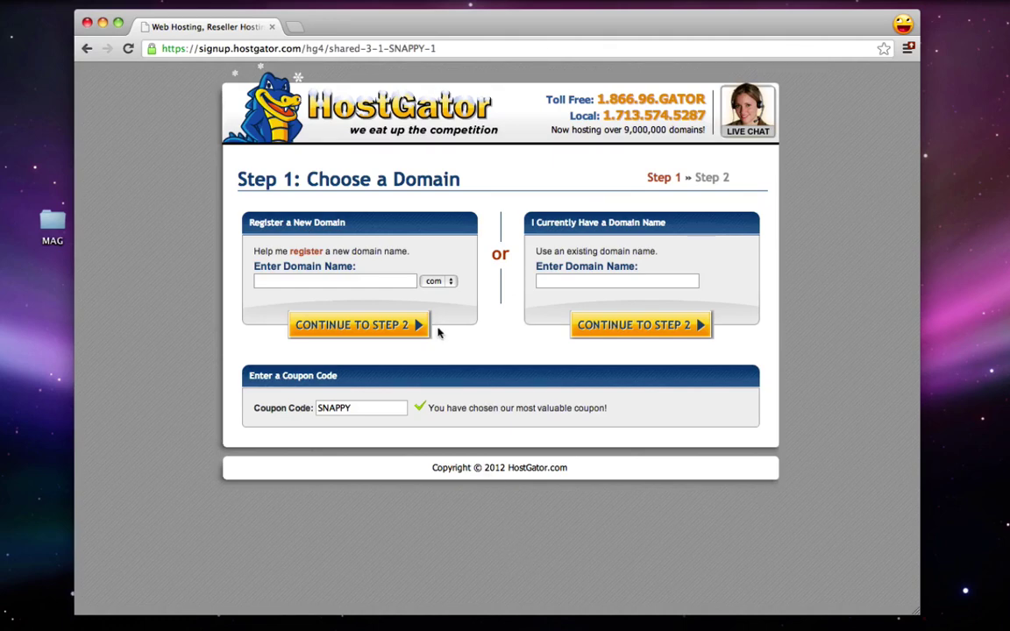
Step: Enter coolwordpresstutorial as the new domain name with the .com extension
drag(162, 49, 472, 49)
click(305, 49)
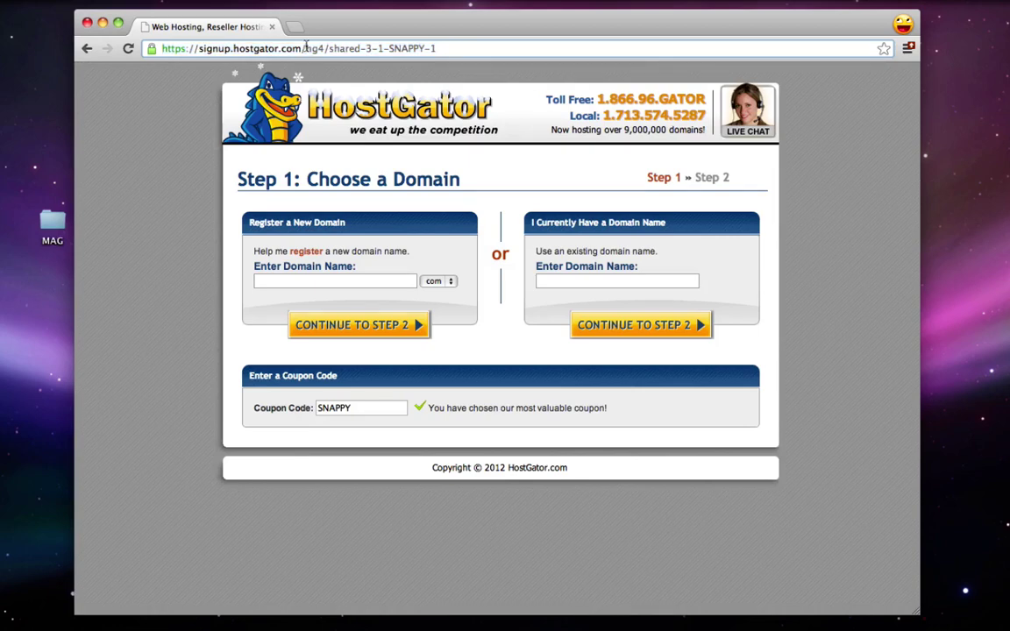
click(256, 280)
text(c)
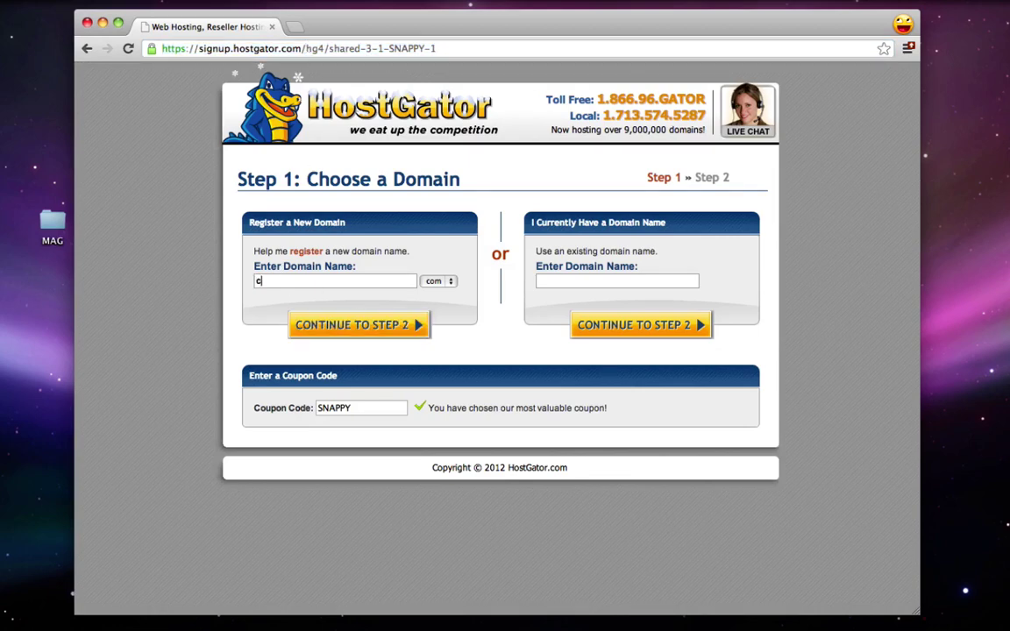
text(oolwordpresstutorial)
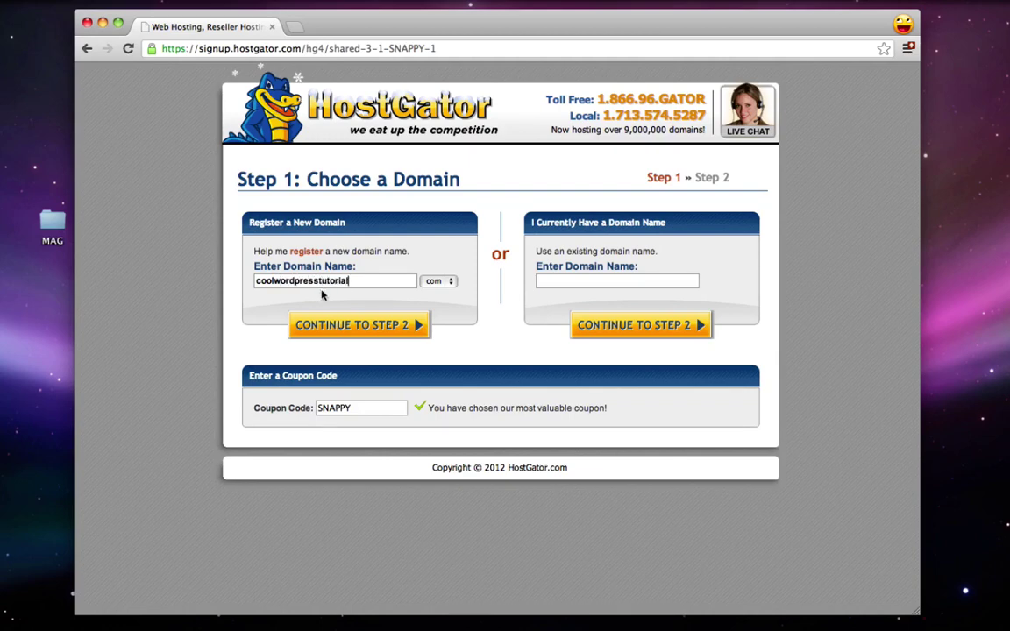
click(446, 281)
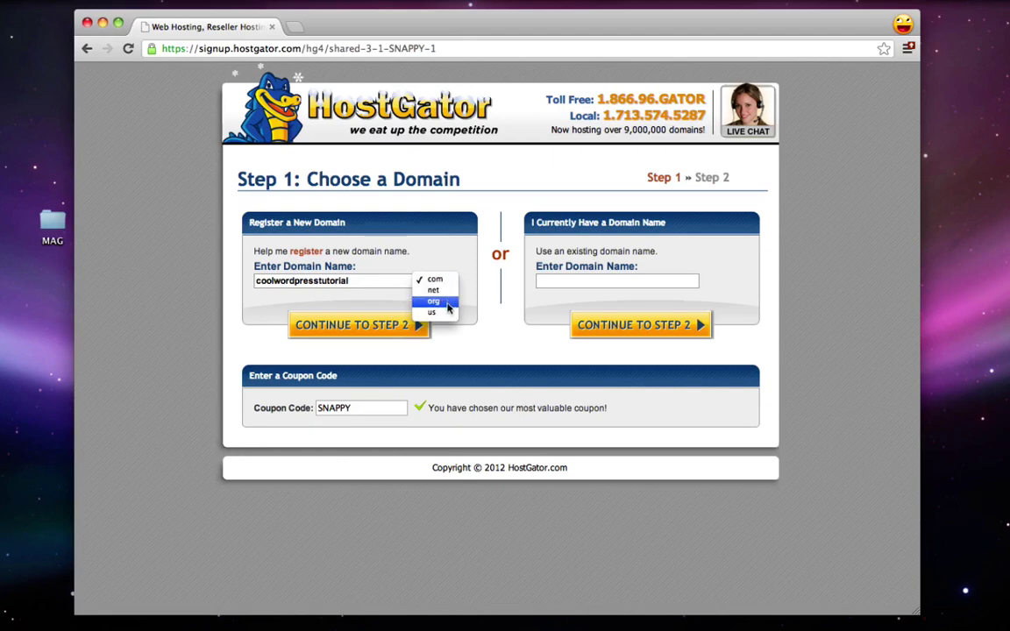
click(325, 304)
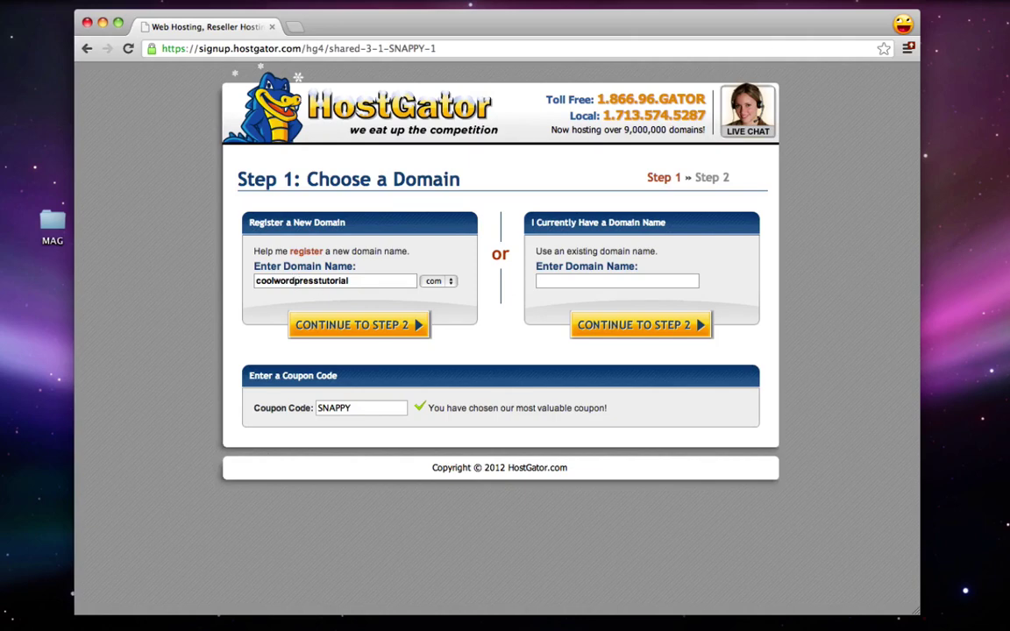
click(296, 281)
text(-)
key(BackSpace)
Step: Replace the SNAPPY coupon with hostgator25 and continue to Billing Information
double_click(338, 408)
text(hostgator2515)
click(384, 327)
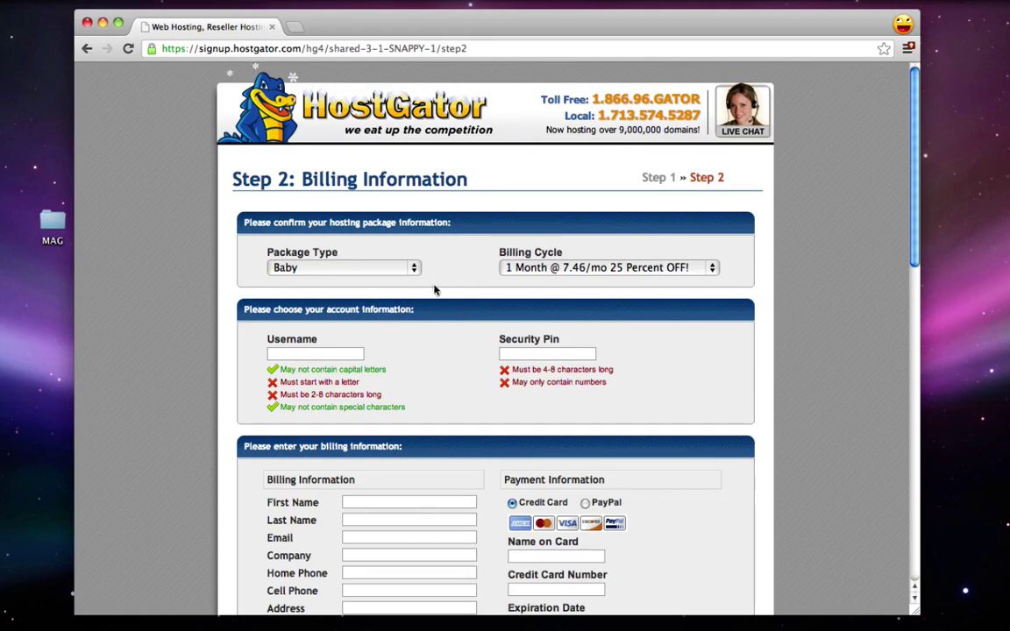
Step: Enter an account username and a security PIN, then select PayPal as the payment method
click(290, 354)
text(michael)
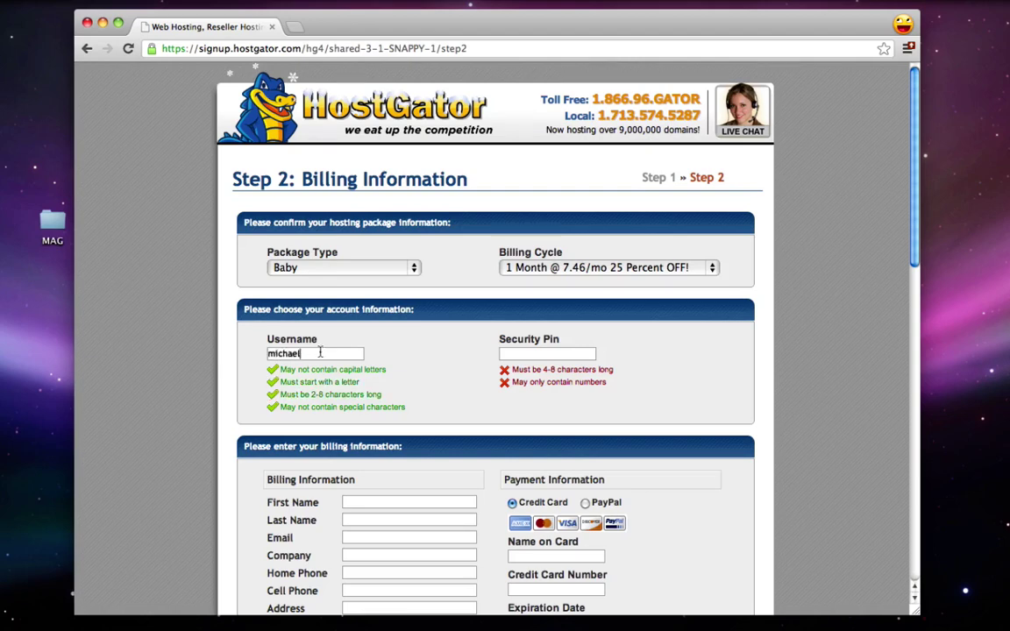
click(551, 357)
text(12345)
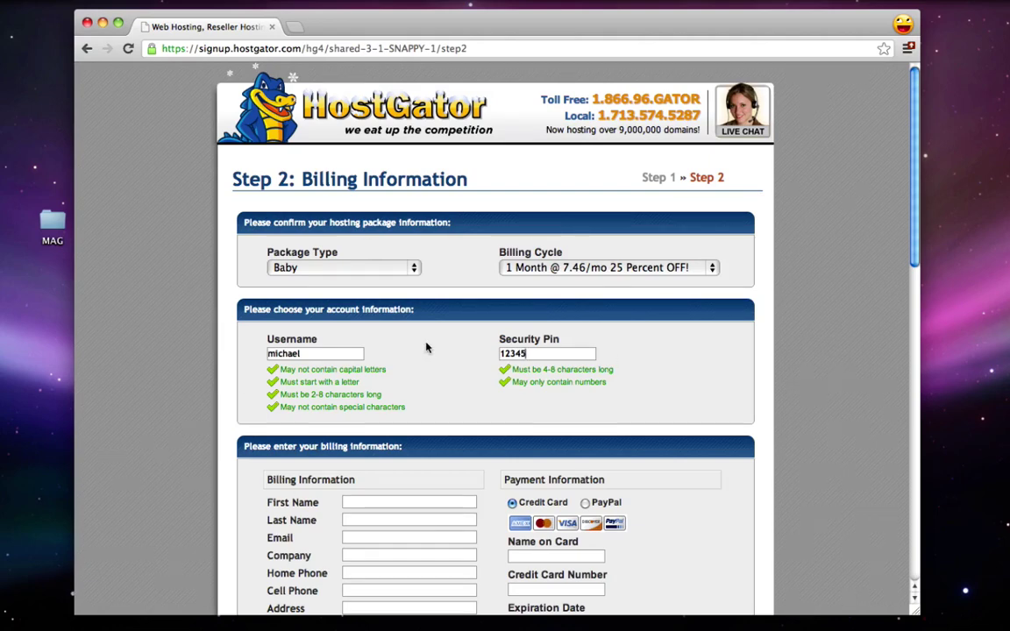
scroll(427, 348, down, 4)
scroll(427, 349, down, 1)
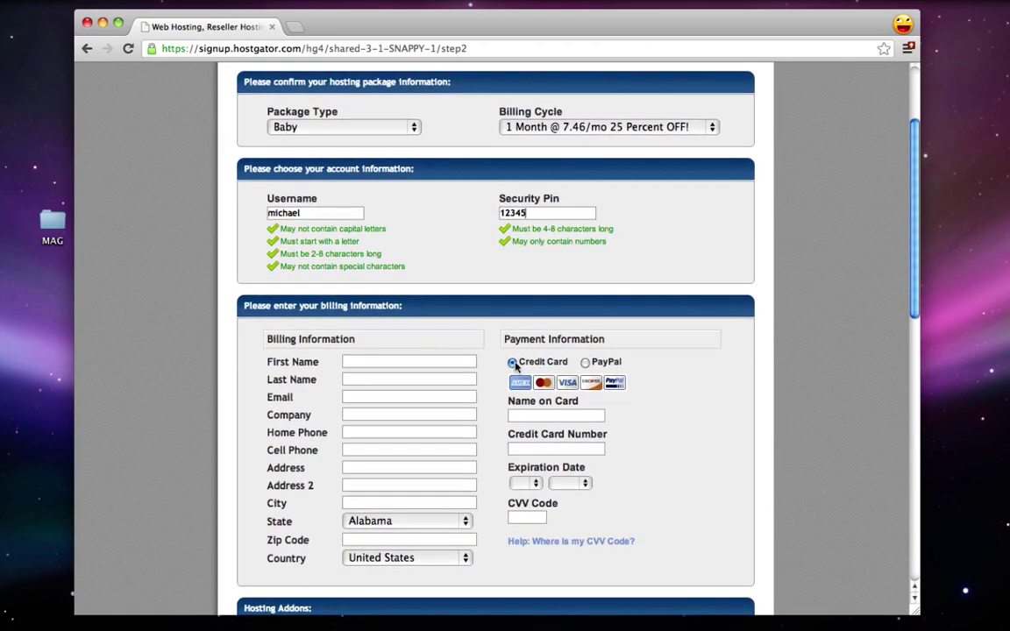
click(585, 363)
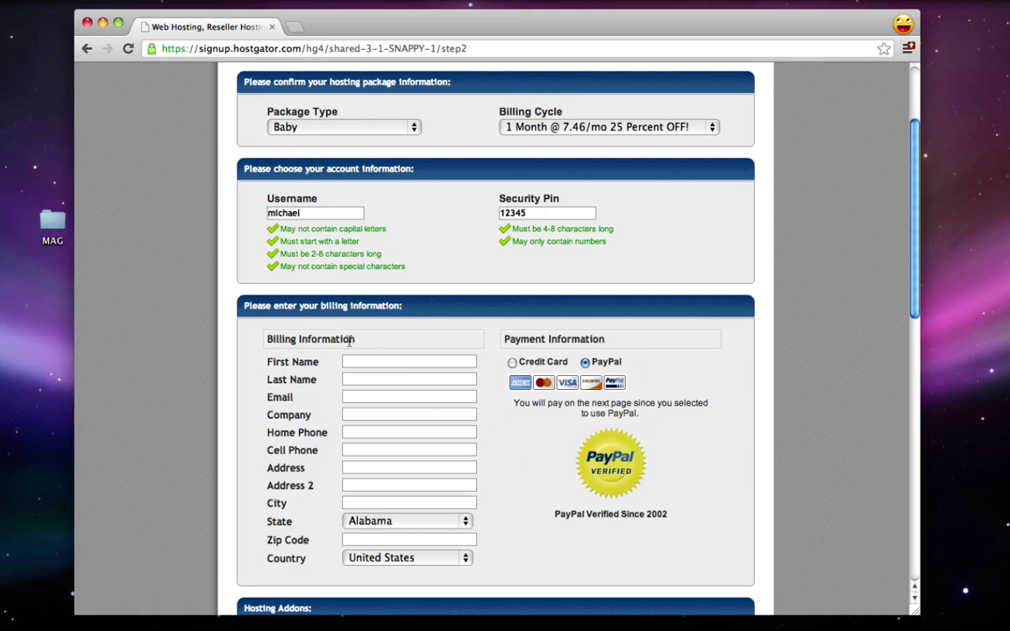
Step: Review the Hosting Addons and order details, then tick the terms and conditions checkbox
scroll(391, 465, down, 5)
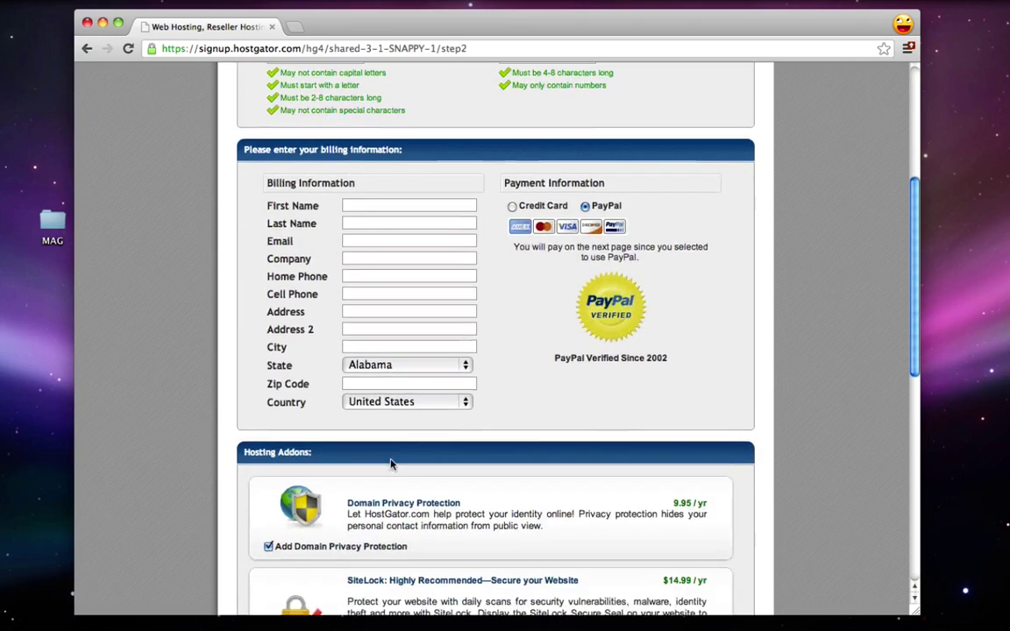
scroll(391, 465, down, 2)
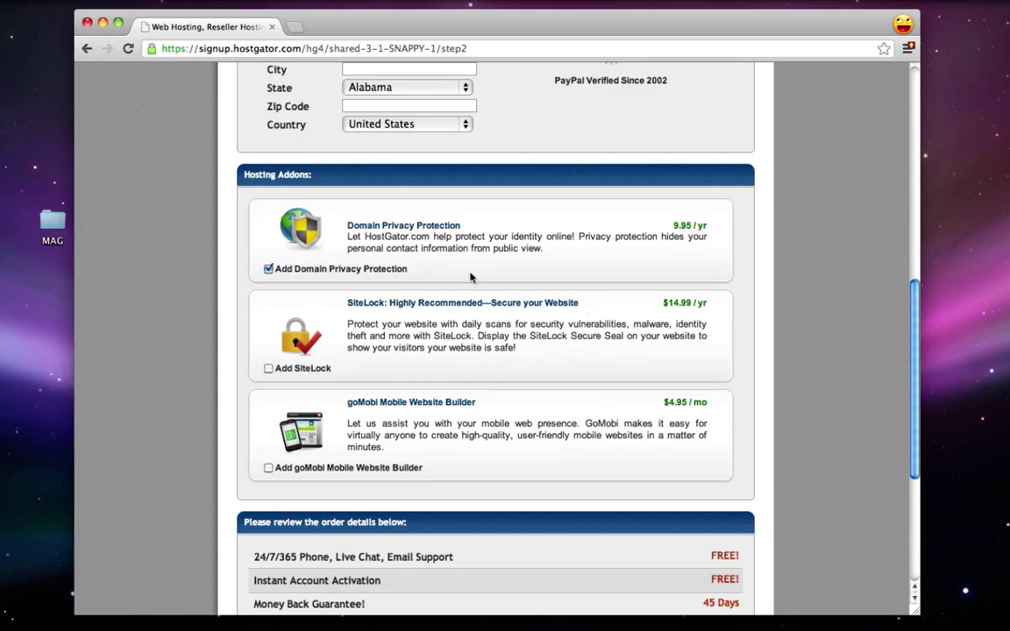
scroll(448, 298, down, 2)
scroll(448, 298, down, 3)
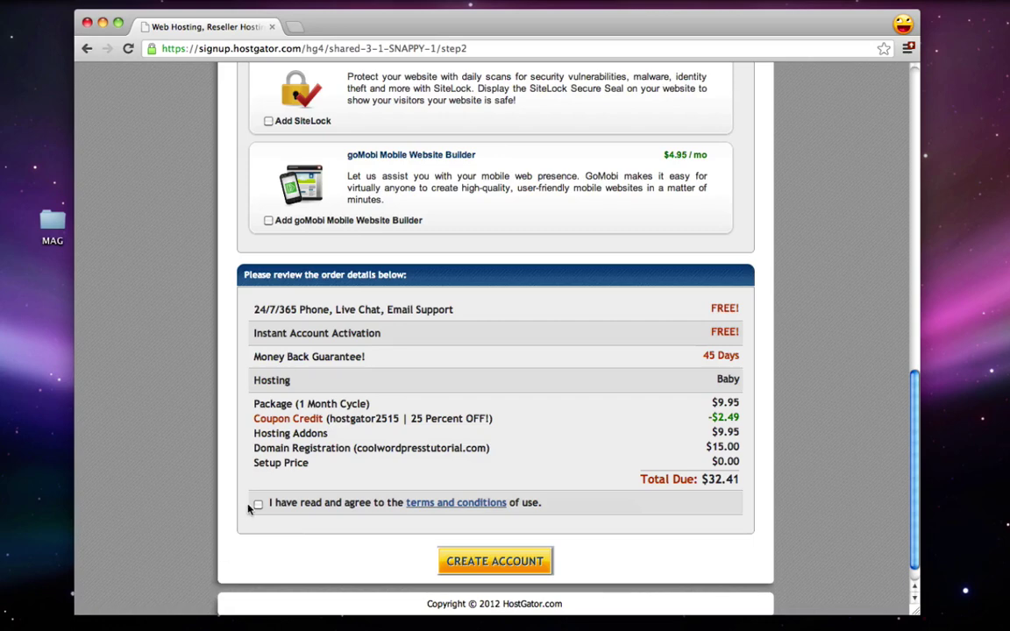
click(258, 504)
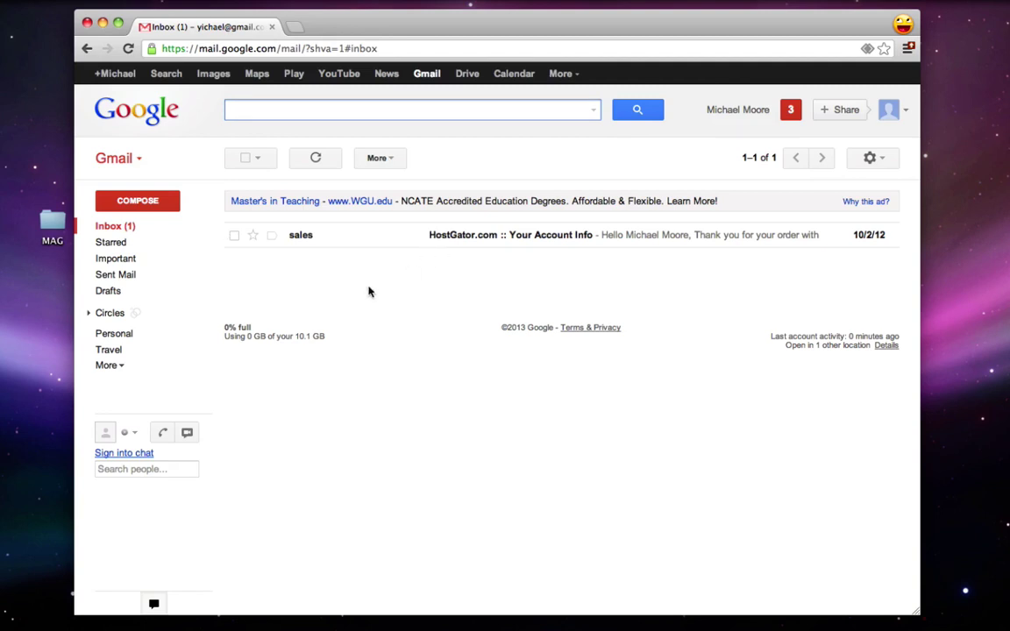
Step: Open the HostGator account info email and copy the account password
click(399, 234)
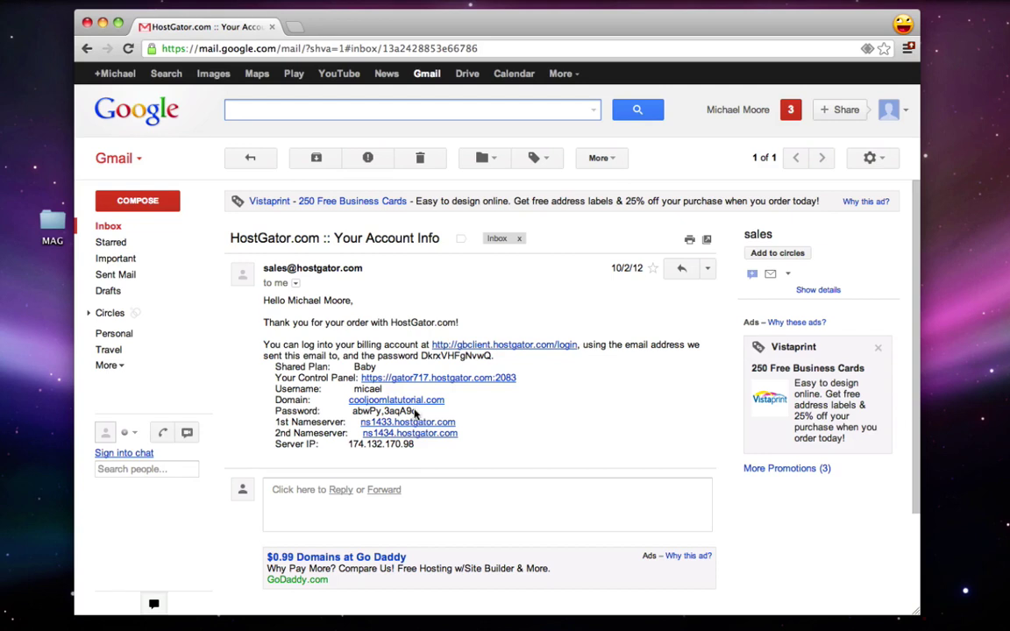
drag(417, 412, 353, 412)
right_click(355, 412)
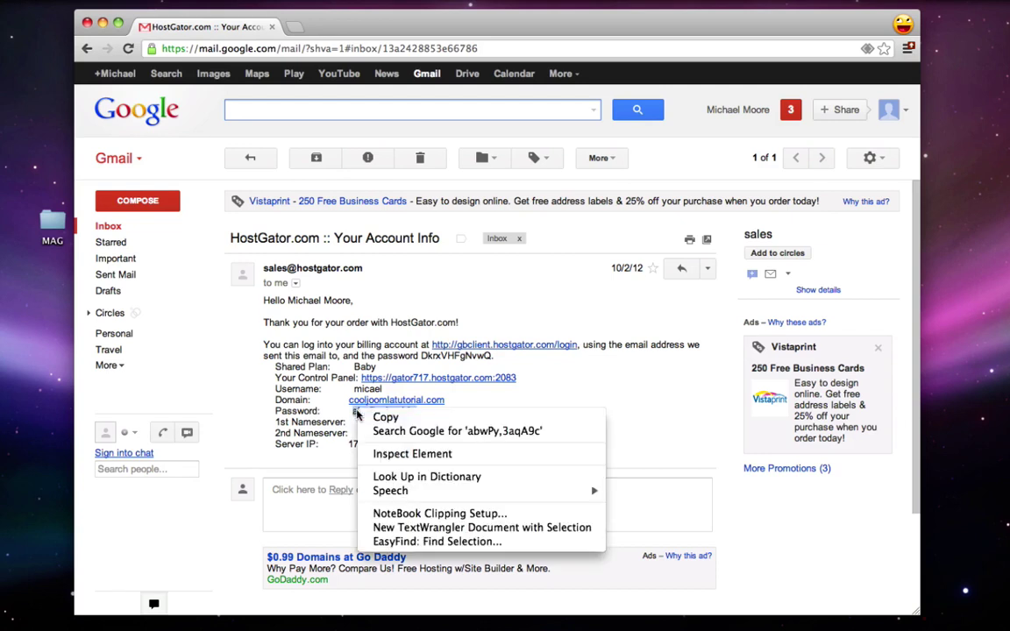
click(364, 416)
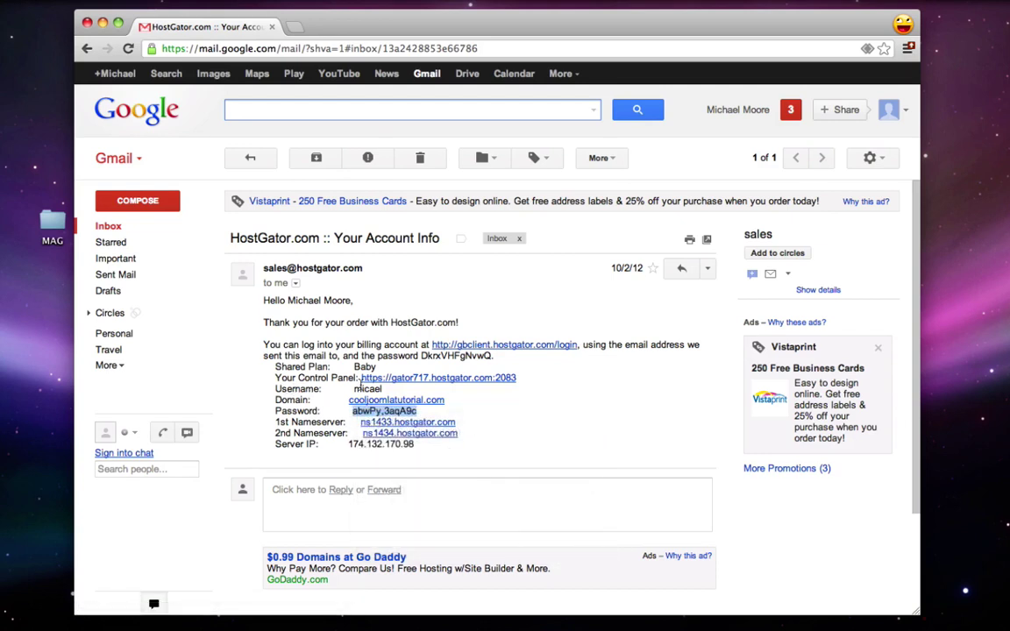
Step: Open the Your Control Panel link from the email in a new tab
drag(349, 392, 378, 391)
click(385, 392)
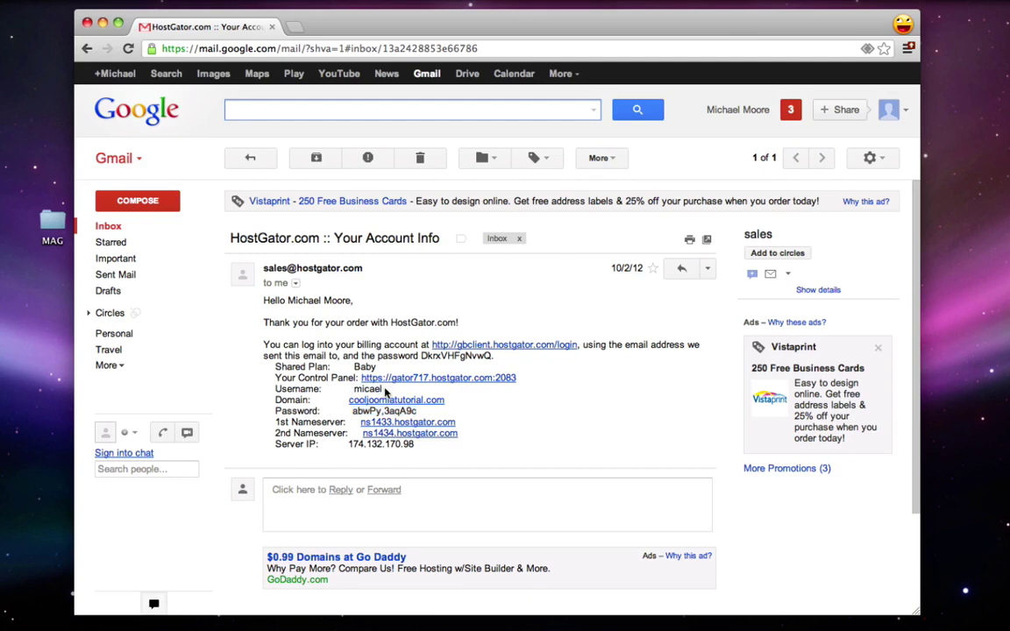
drag(275, 378, 354, 378)
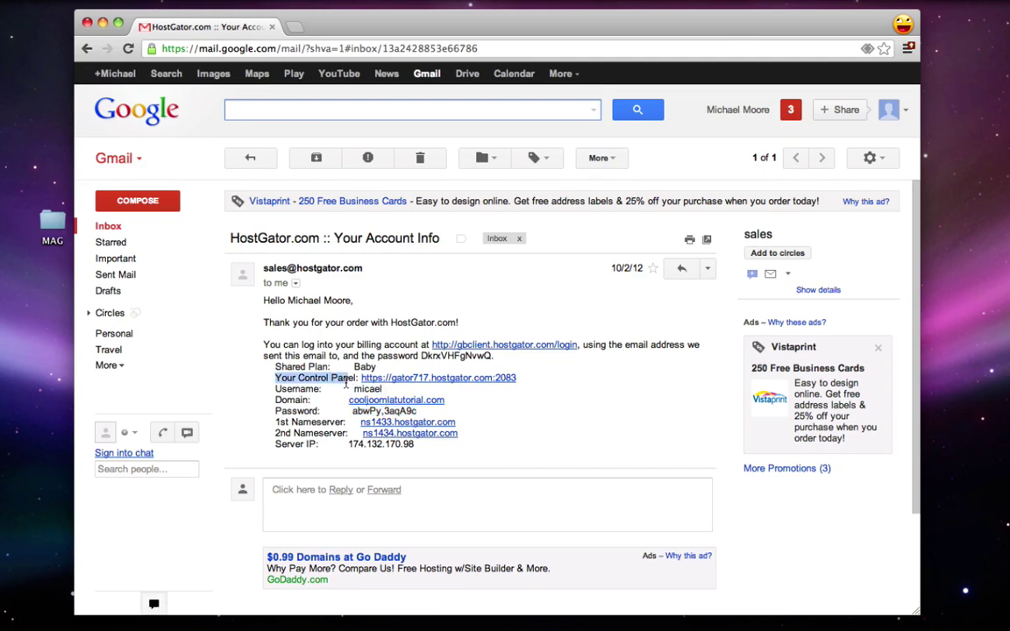
click(354, 378)
click(425, 384)
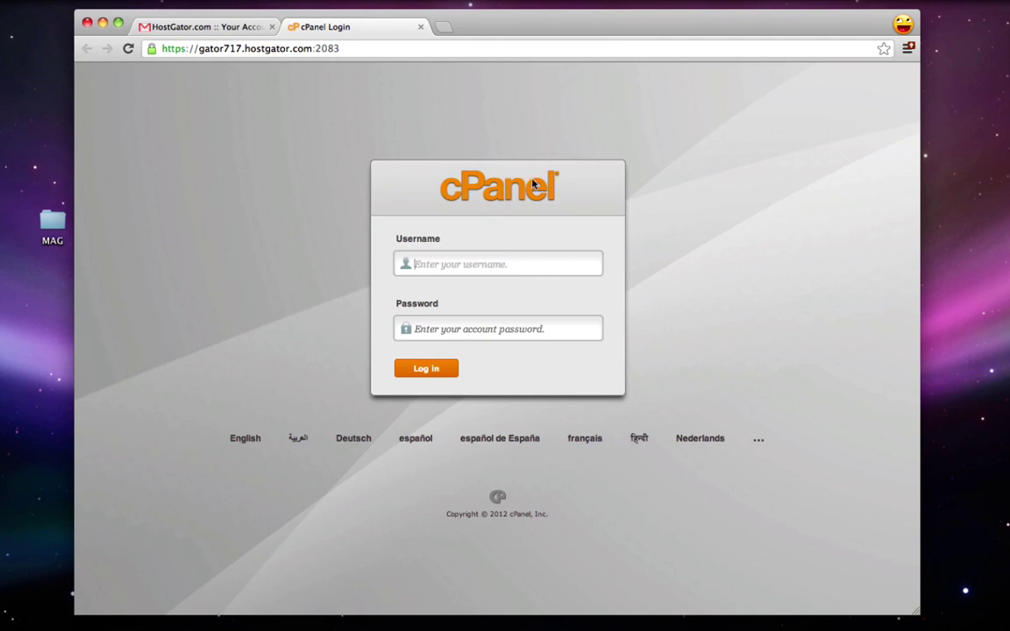
Step: Go to coolwordpresstutorial.com/cpanel in the address bar
click(284, 48)
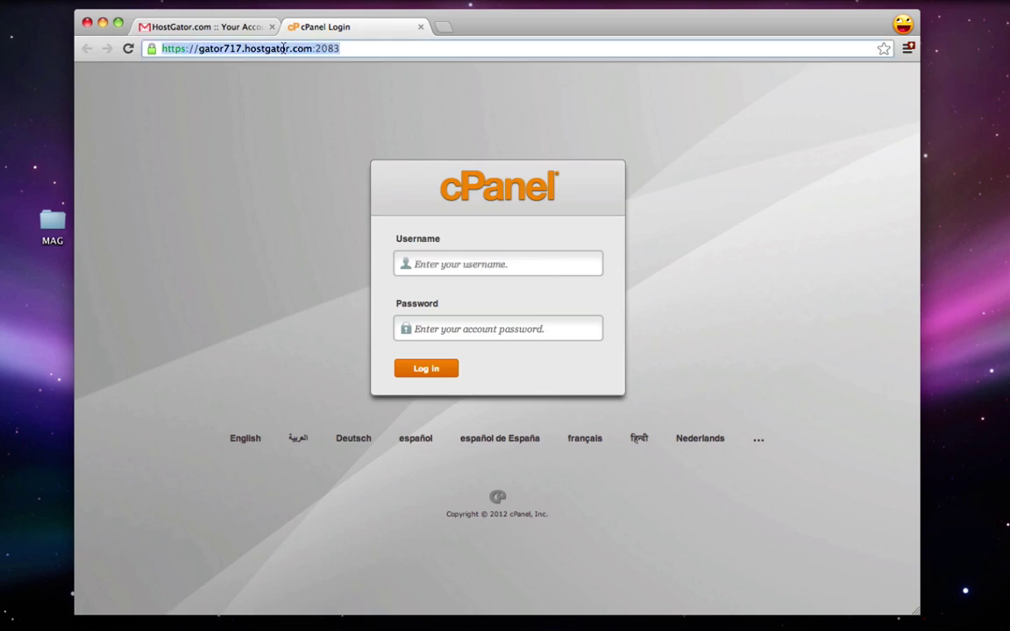
text(coolj)
key(BackSpace)
key(BackSpace)
text(wo)
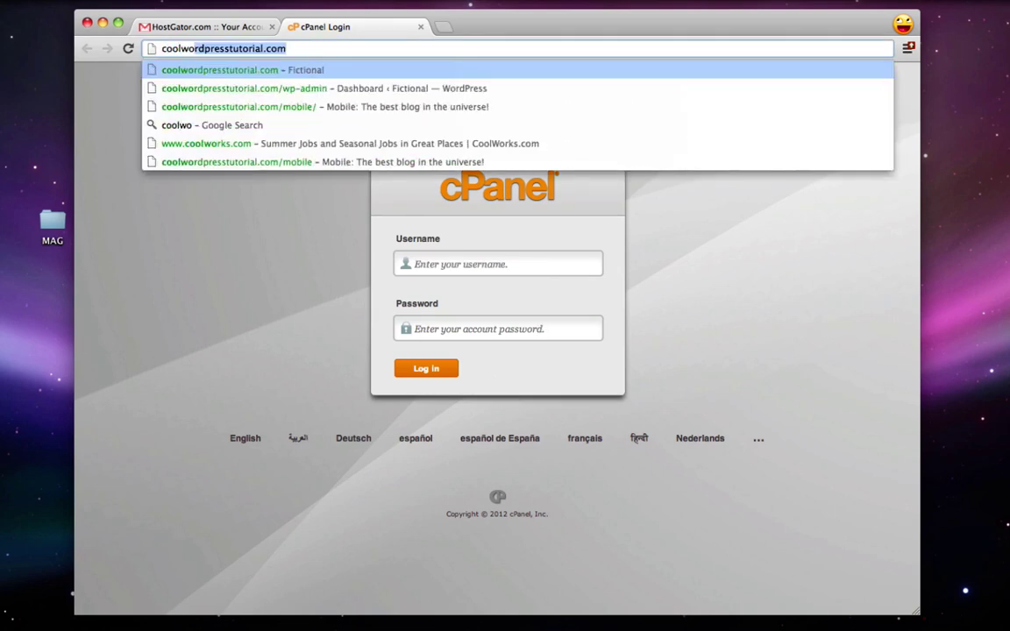
text(rdpresstutori)
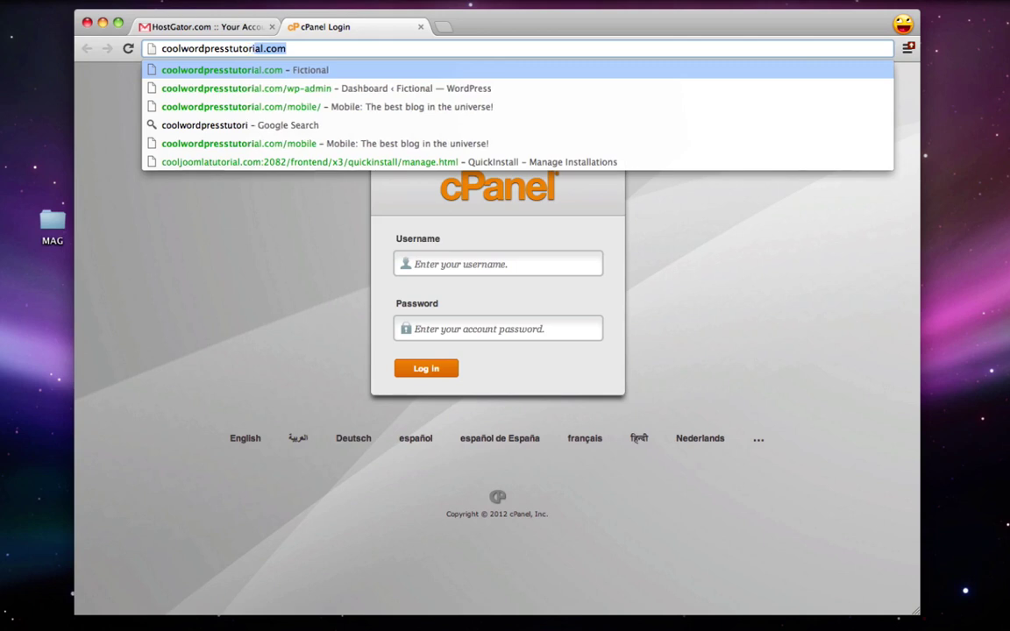
text(al.com/c)
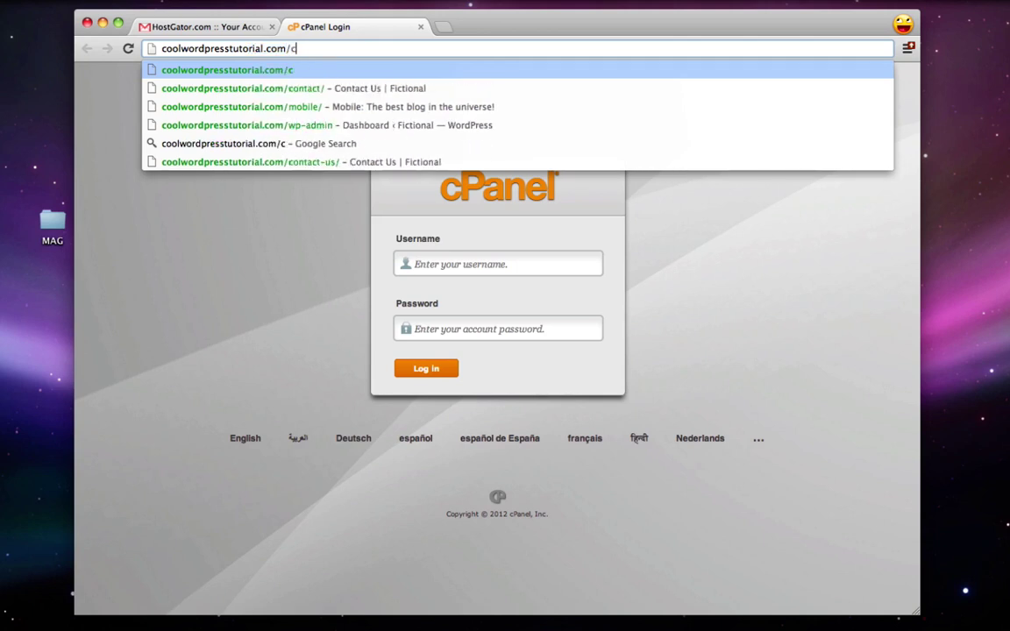
text(panel)
key(Return)
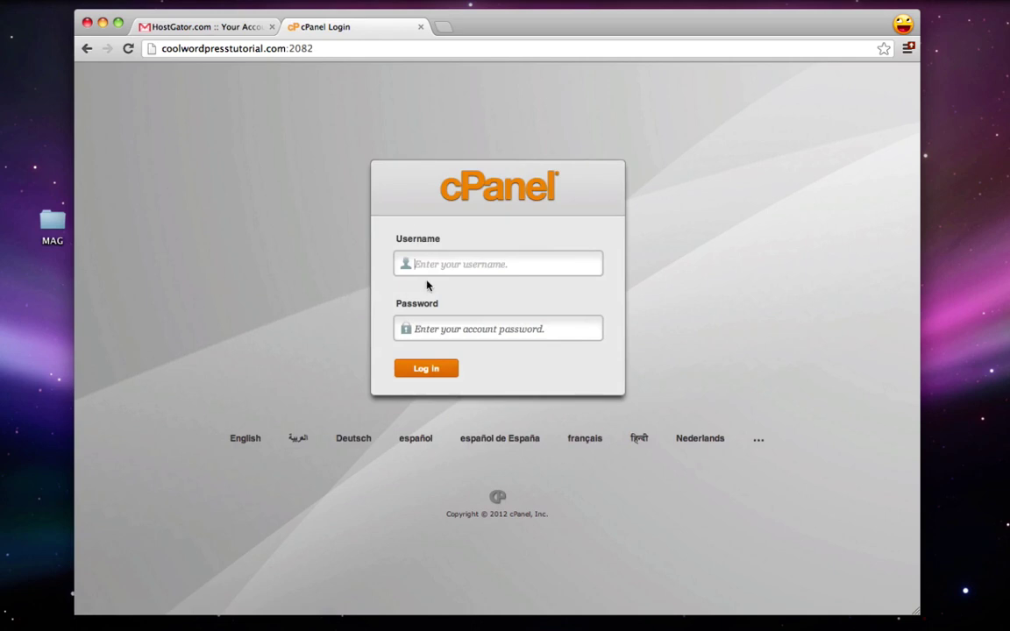
Step: Log in to cPanel with the account username and the pasted password
click(426, 273)
text(micael)
click(442, 329)
right_click(451, 333)
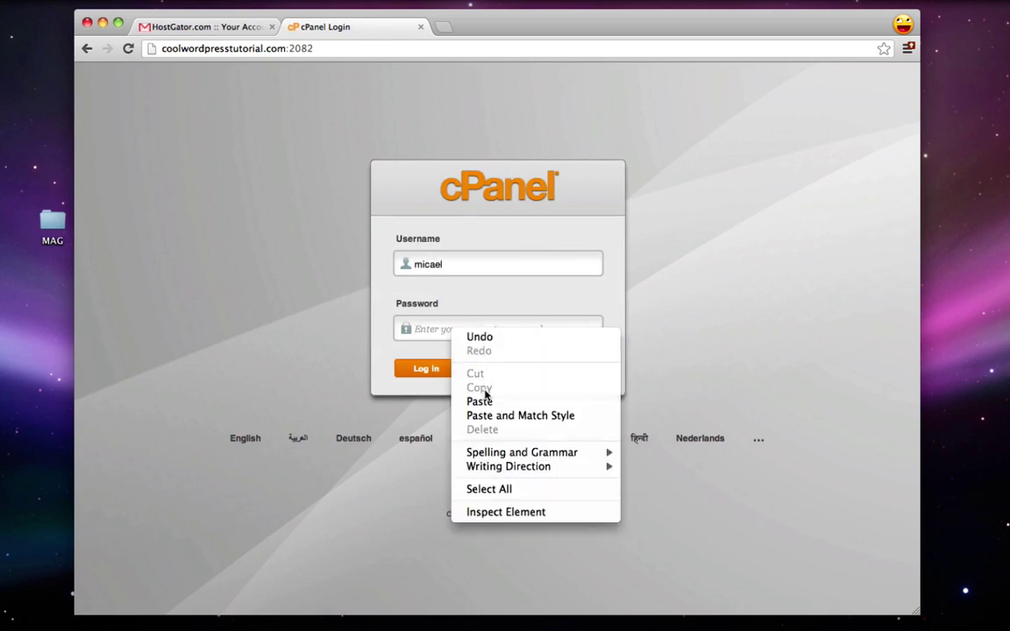
click(485, 403)
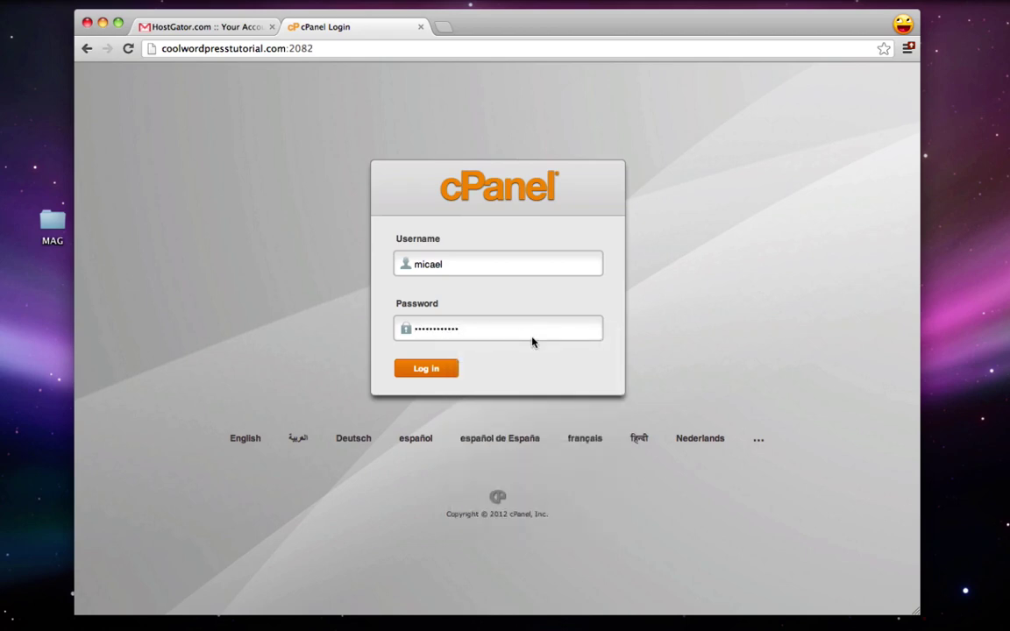
click(427, 369)
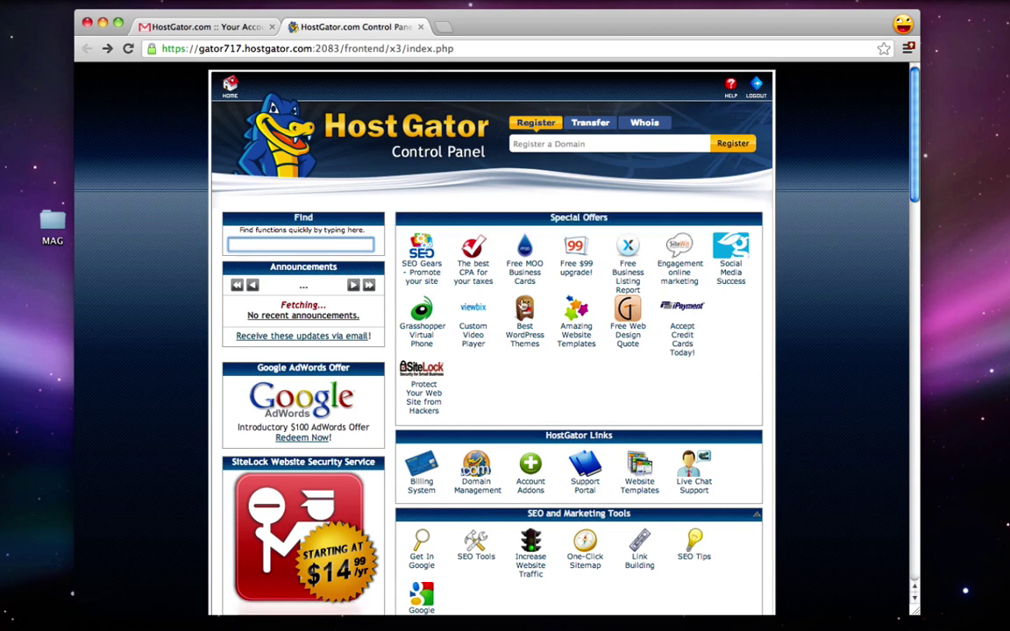
Step: Open QuickInstall and choose WordPress as the application to install
scroll(652, 263, down, 5)
scroll(650, 269, down, 10)
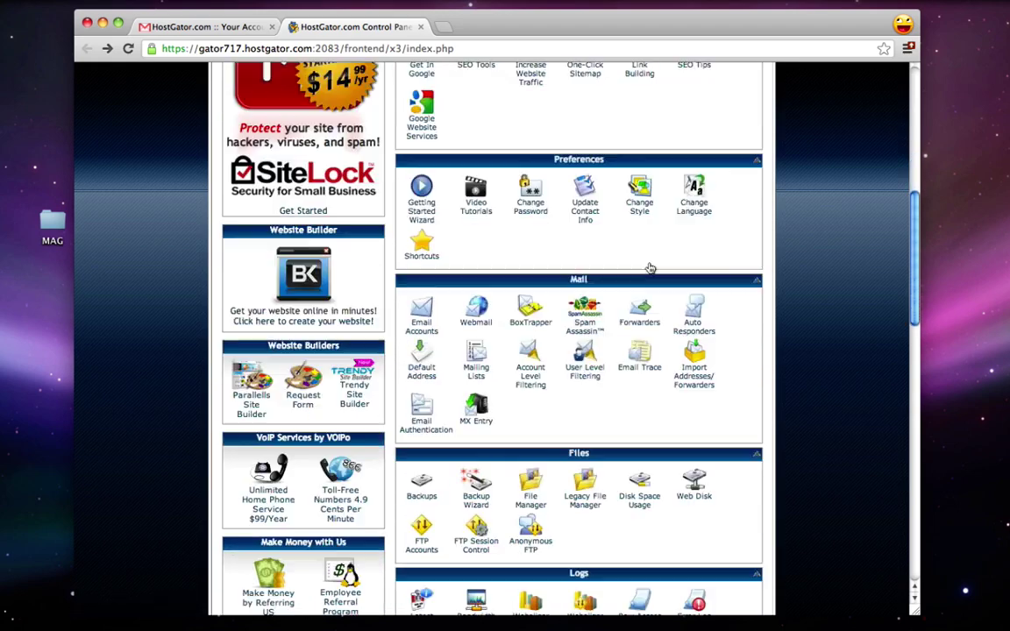
scroll(650, 269, down, 3)
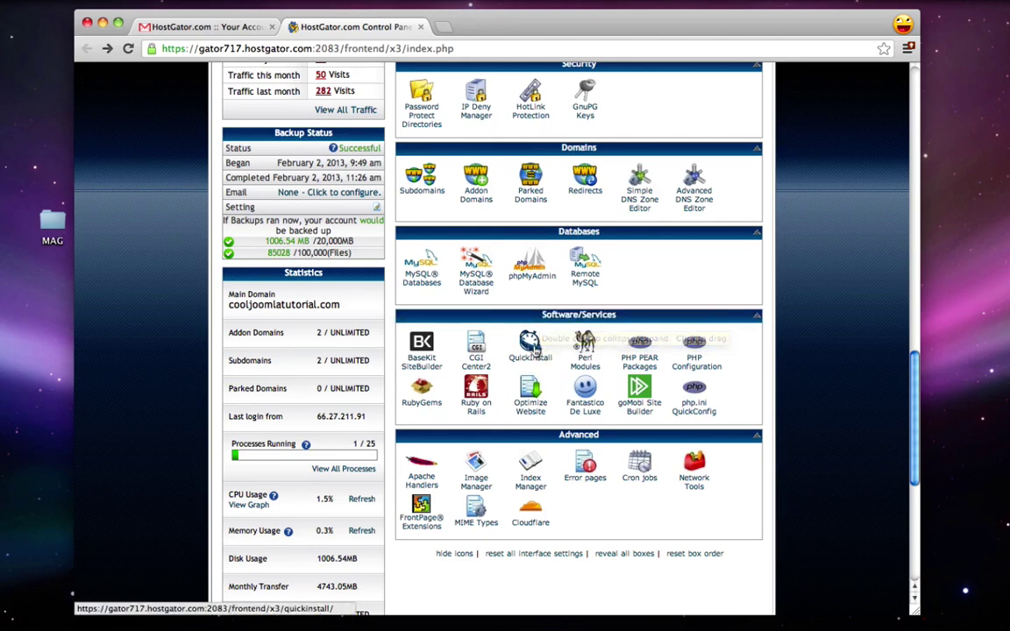
click(530, 349)
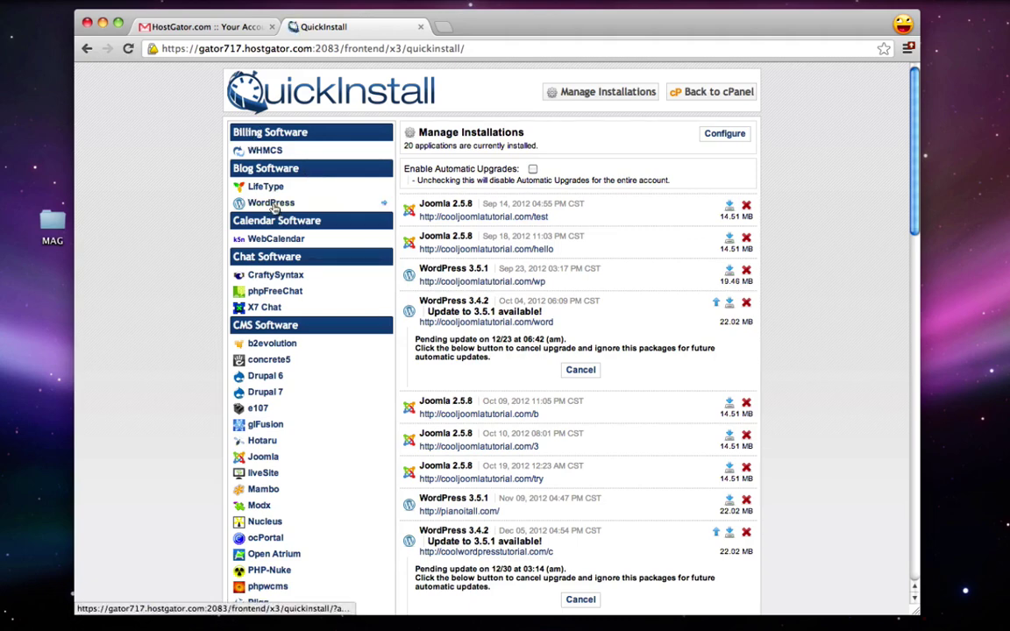
click(273, 205)
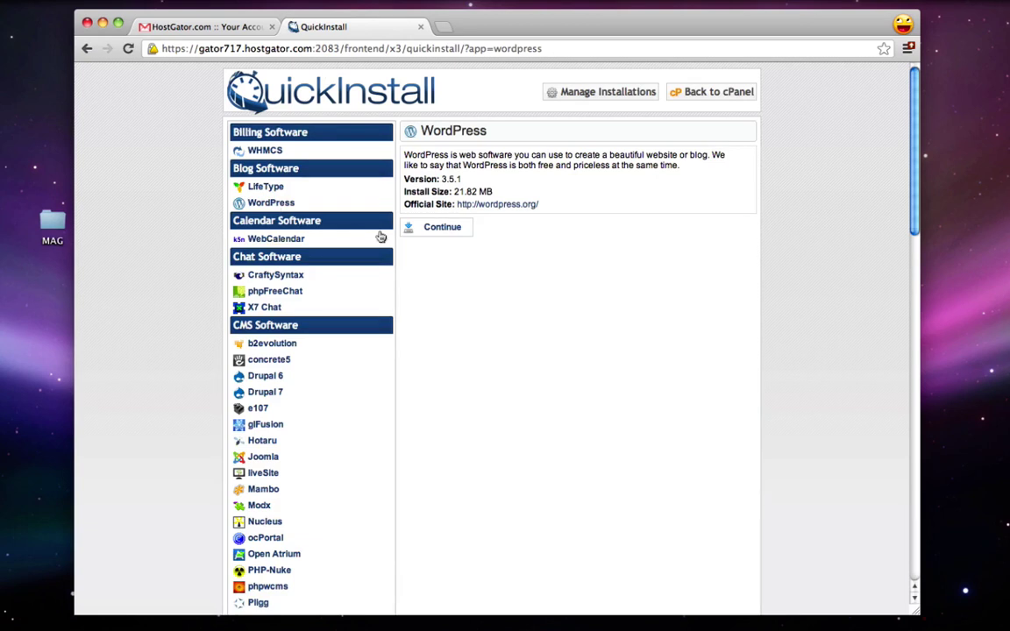
click(432, 228)
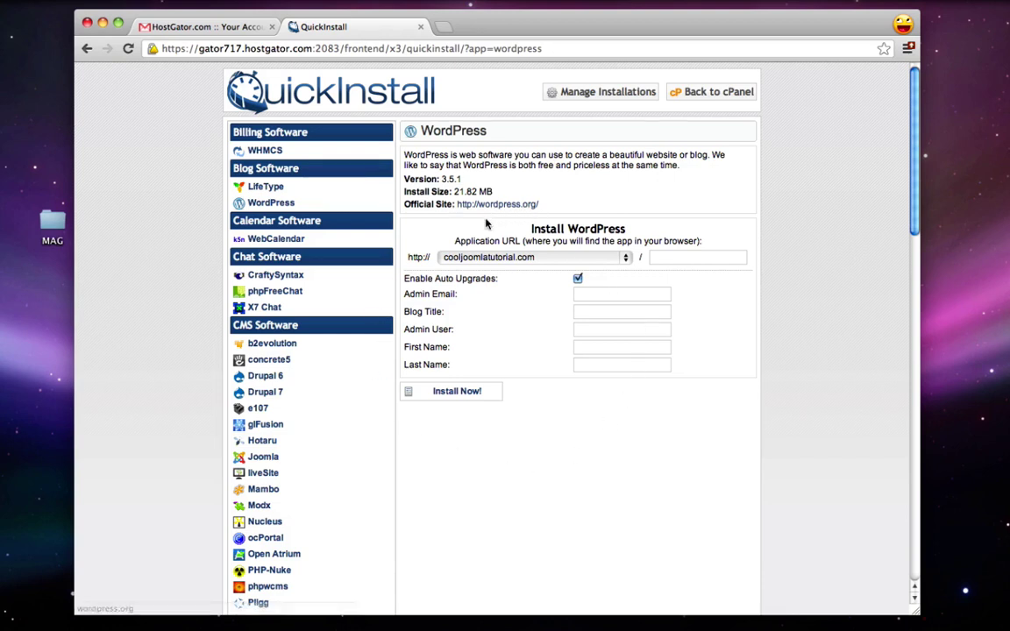
Step: Install on coolwordpresstutorial.com with the path left empty for the domain root
click(564, 257)
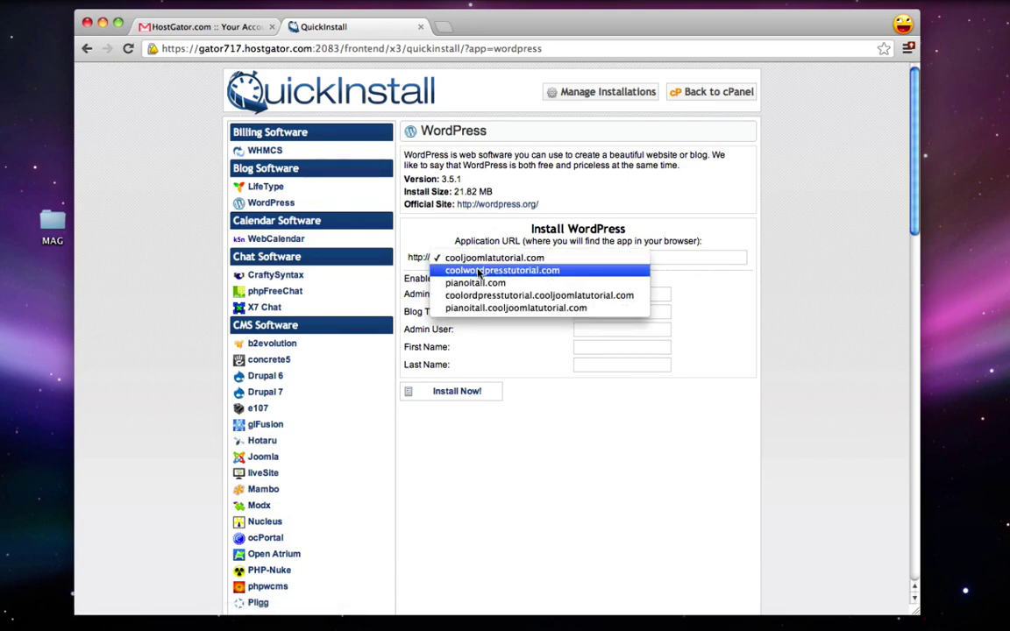
click(478, 273)
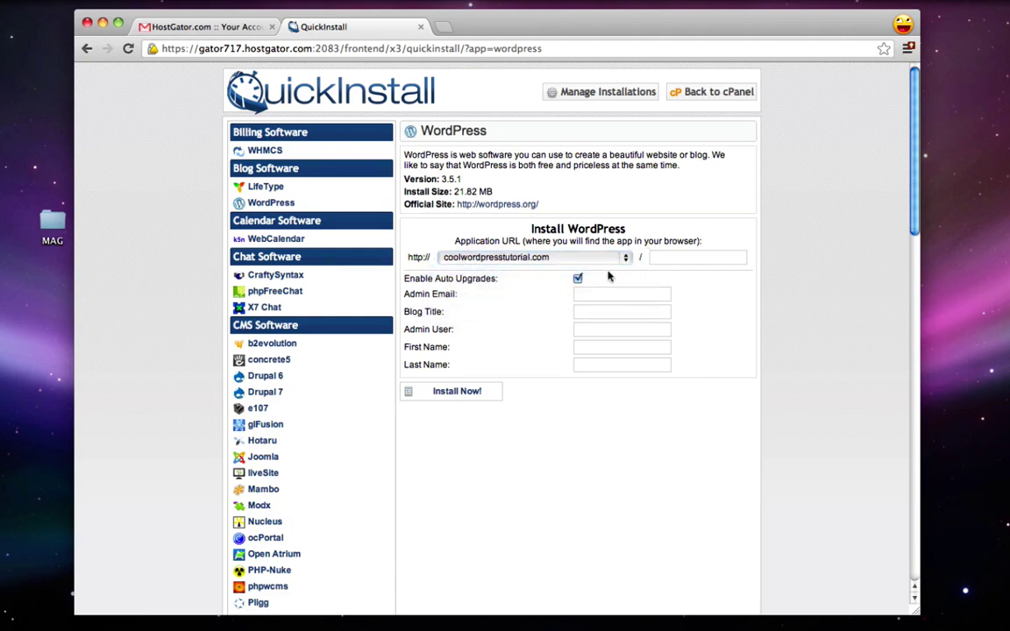
click(677, 262)
text(hello)
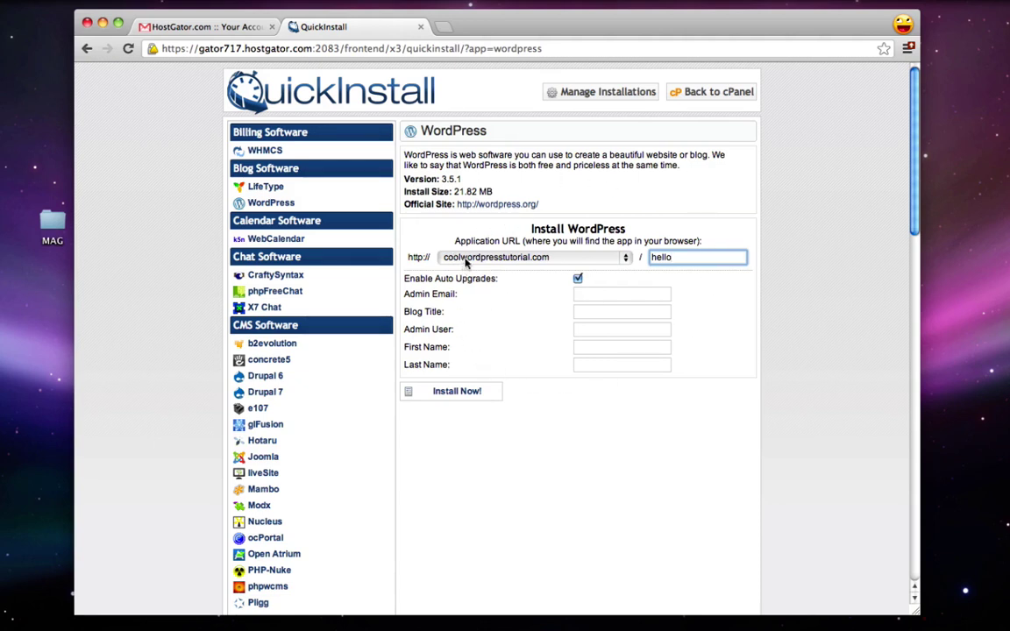
click(648, 257)
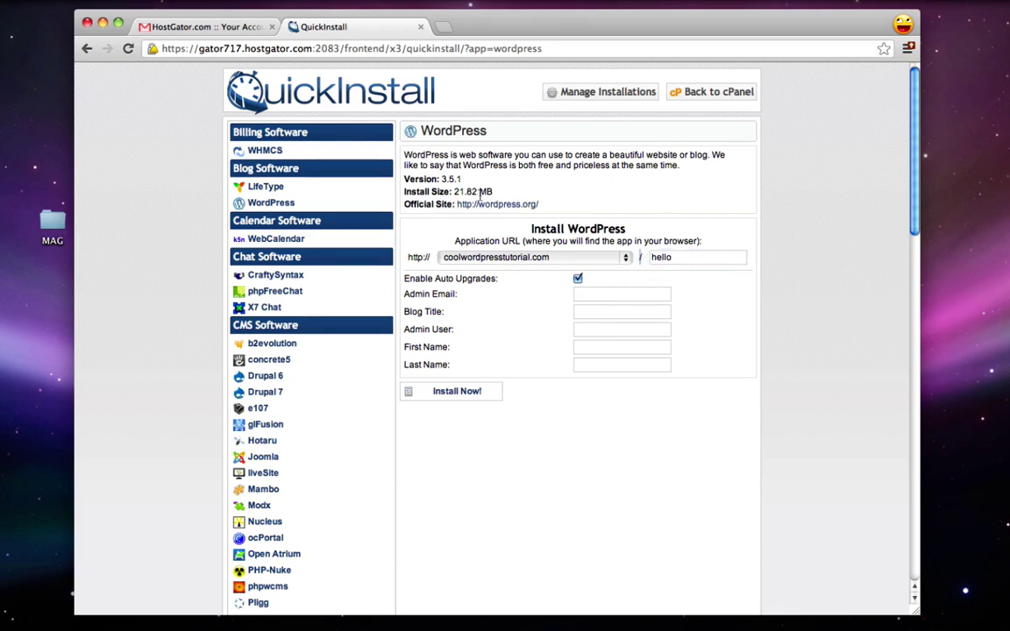
double_click(705, 259)
key(BackSpace)
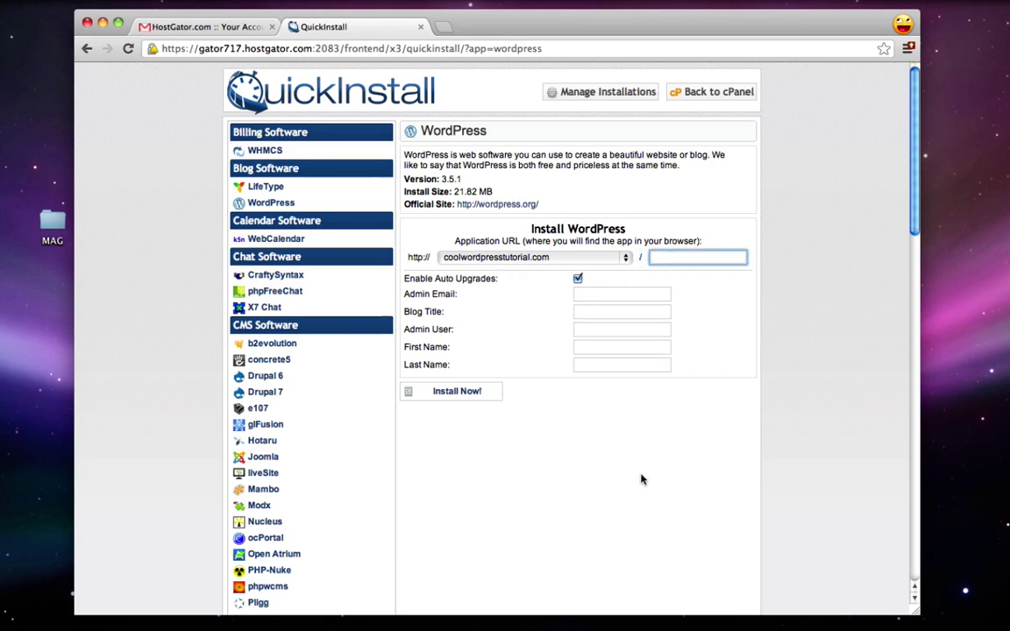
click(644, 478)
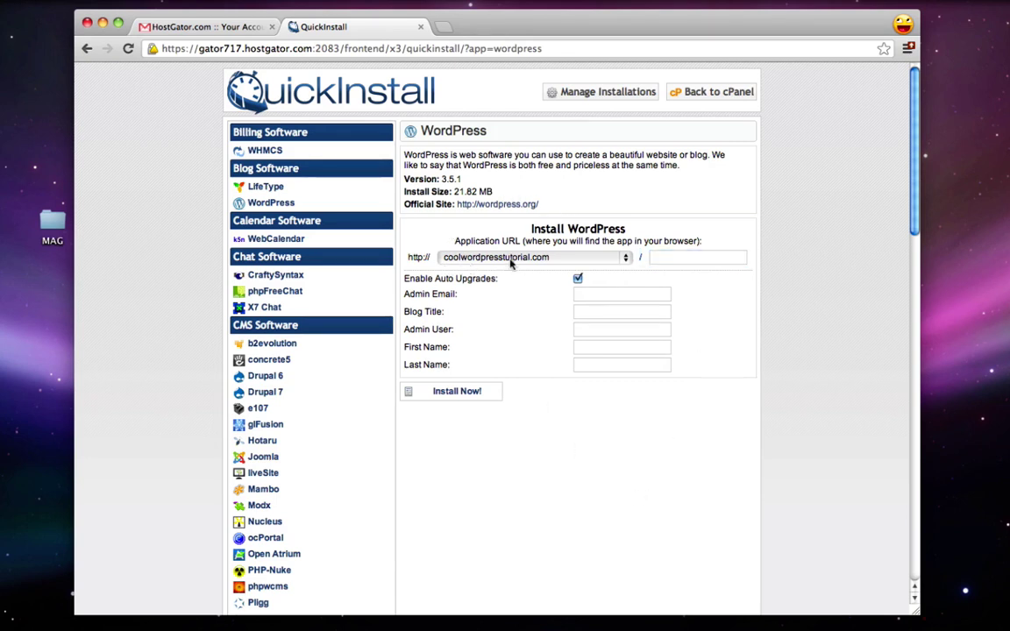
Step: Enter the admin e-mail address and set the Admin User to admin
click(589, 296)
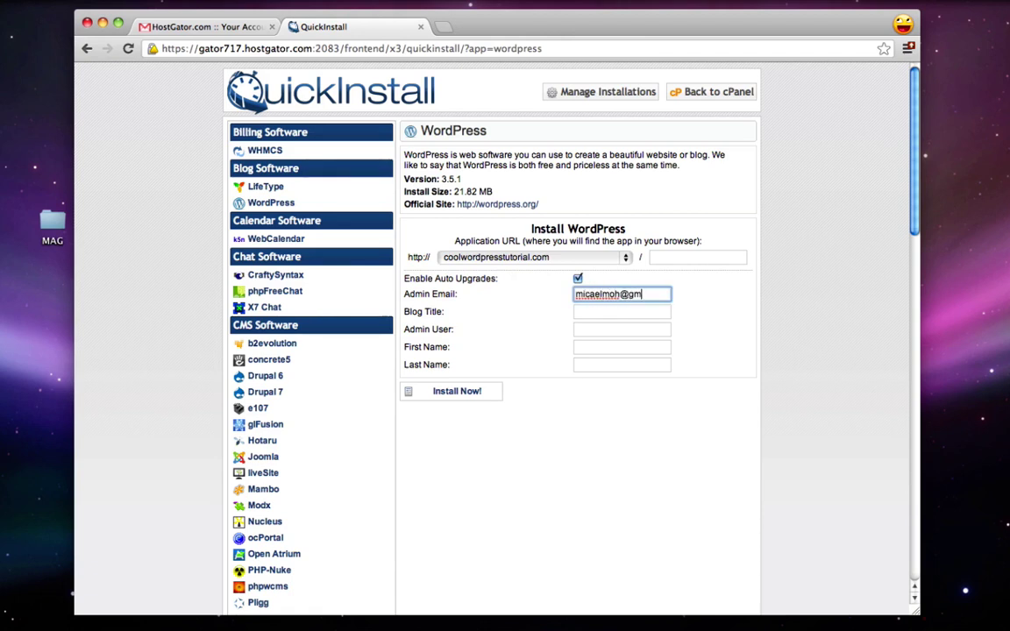
key(Tab)
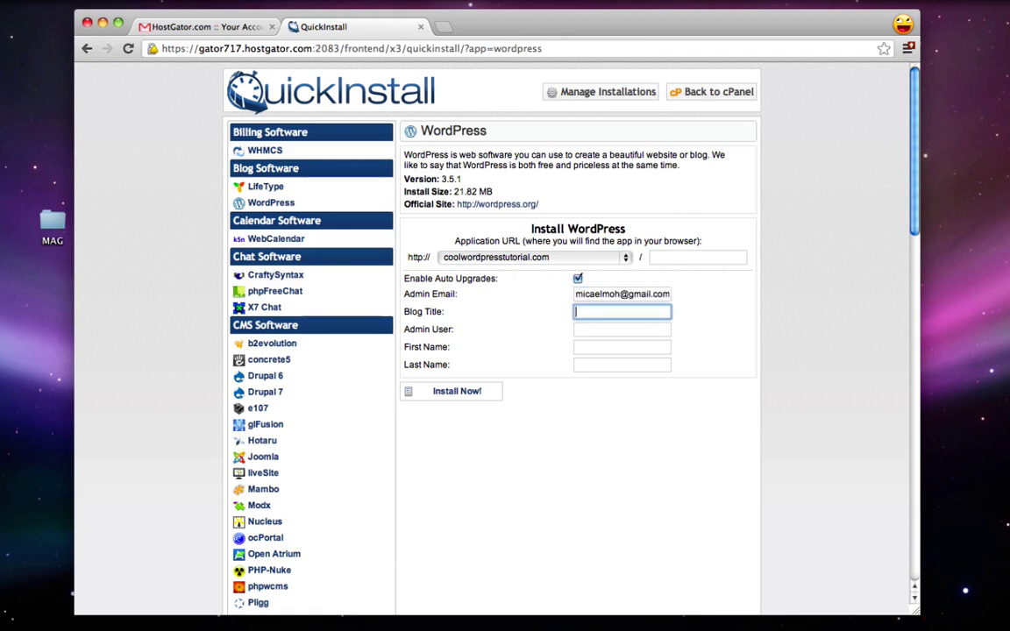
click(591, 334)
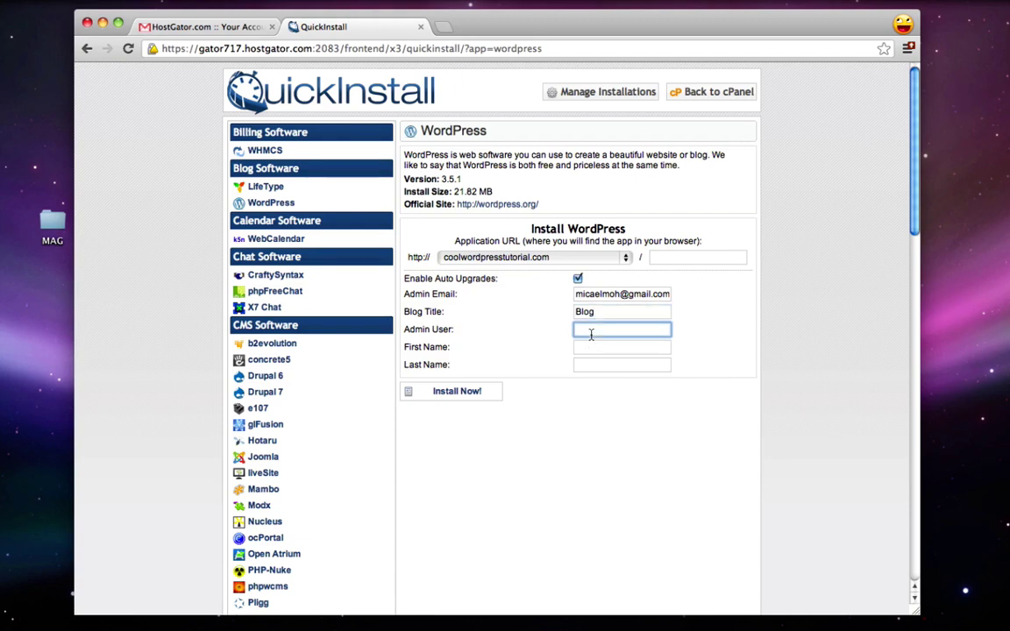
text(admin)
key(super+a)
text(michael)
key(super+a)
text(admin)
Step: Fill in the admin's first name and last name
click(604, 348)
click(622, 364)
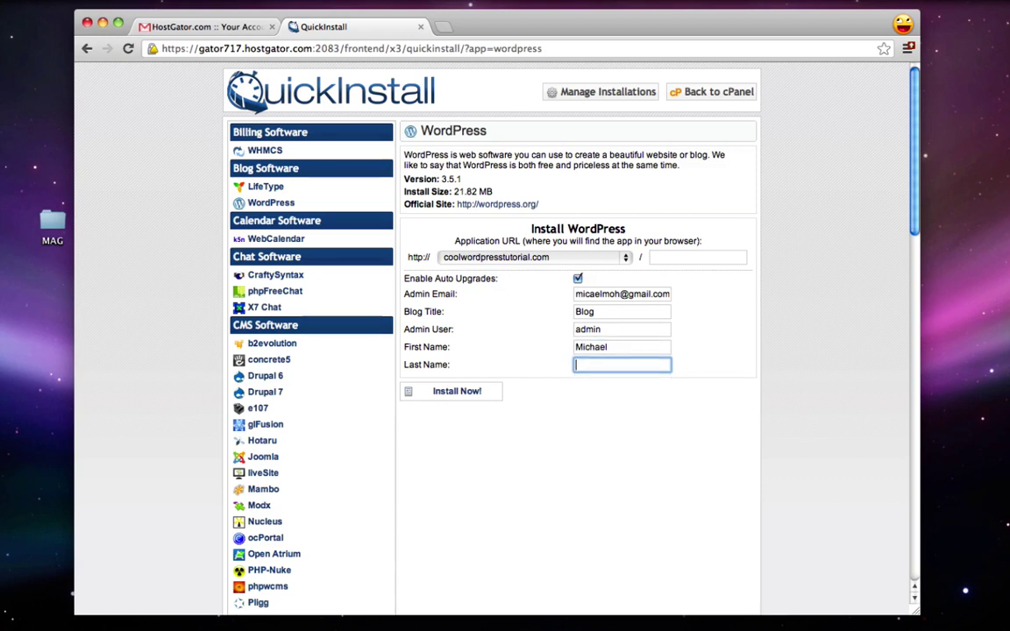
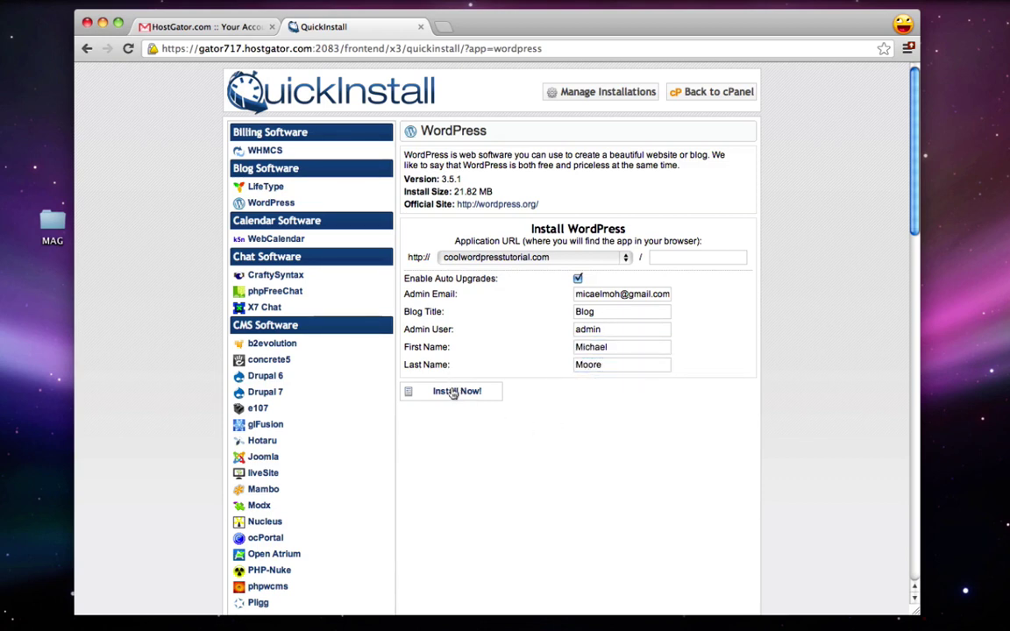
Step: Run the WordPress installation and copy the generated admin password
click(453, 392)
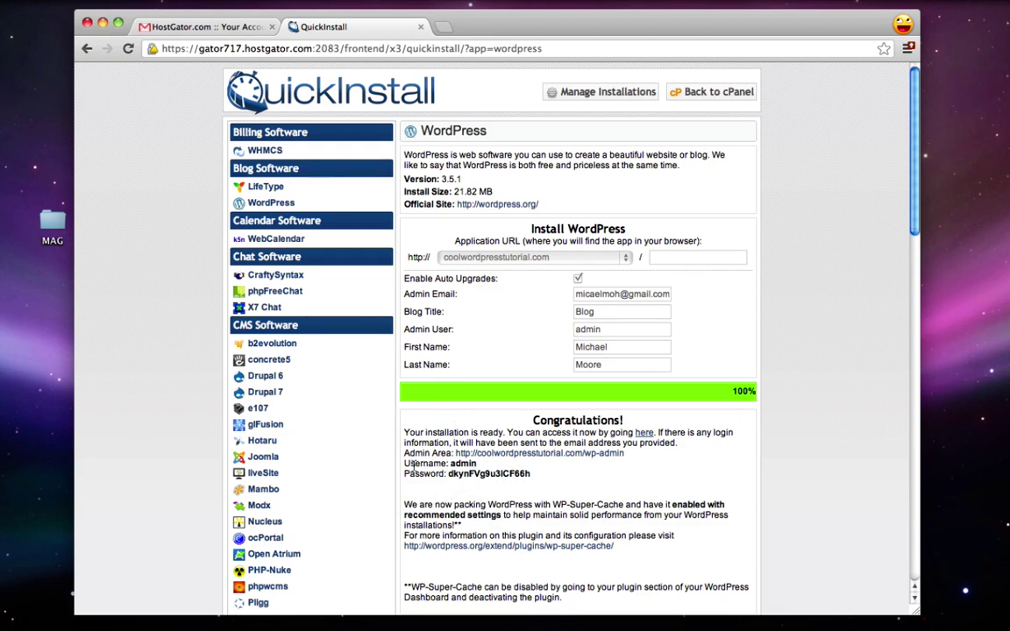
drag(448, 473, 526, 476)
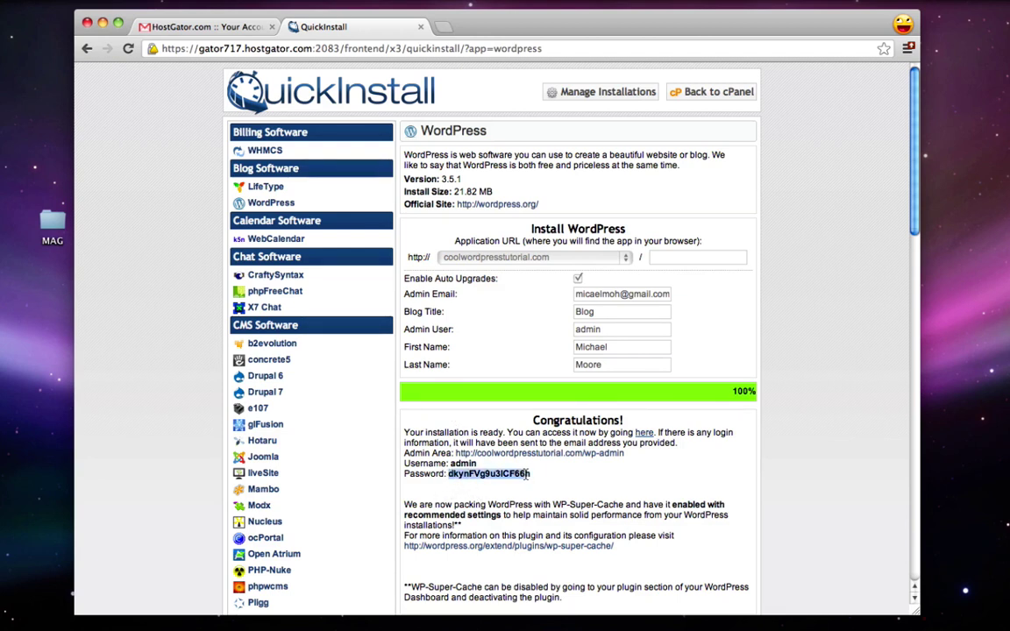
right_click(524, 475)
click(546, 476)
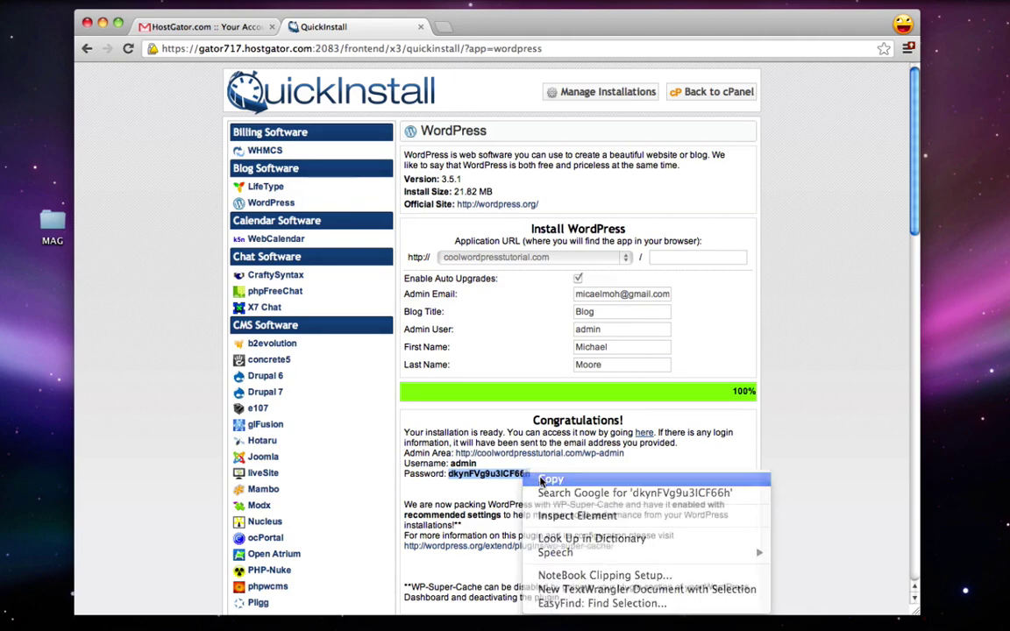
click(576, 484)
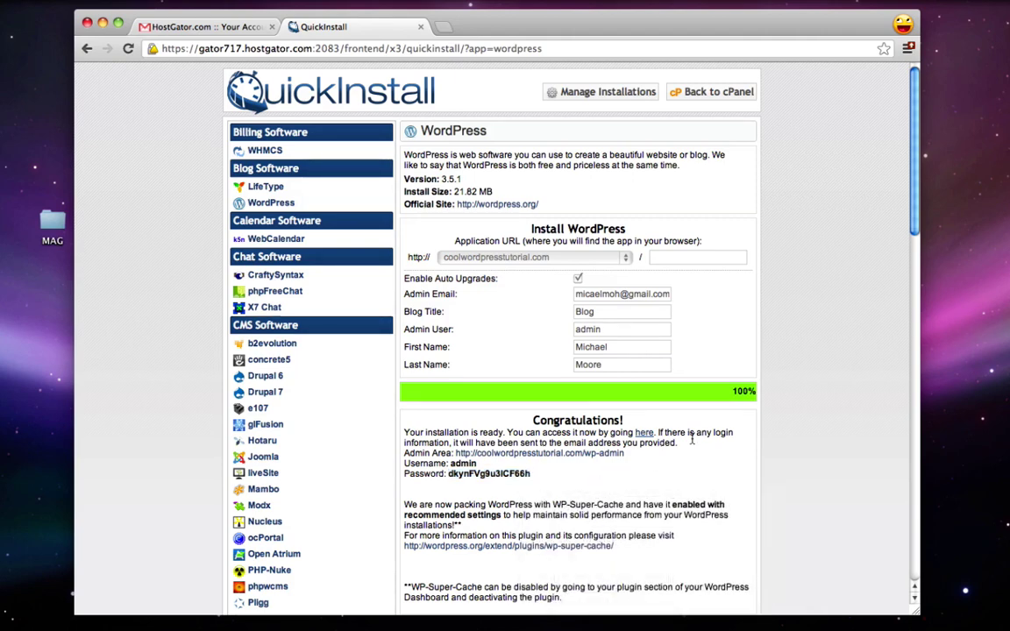
Step: View the newly installed site, then close its tab to return to QuickInstall
click(646, 437)
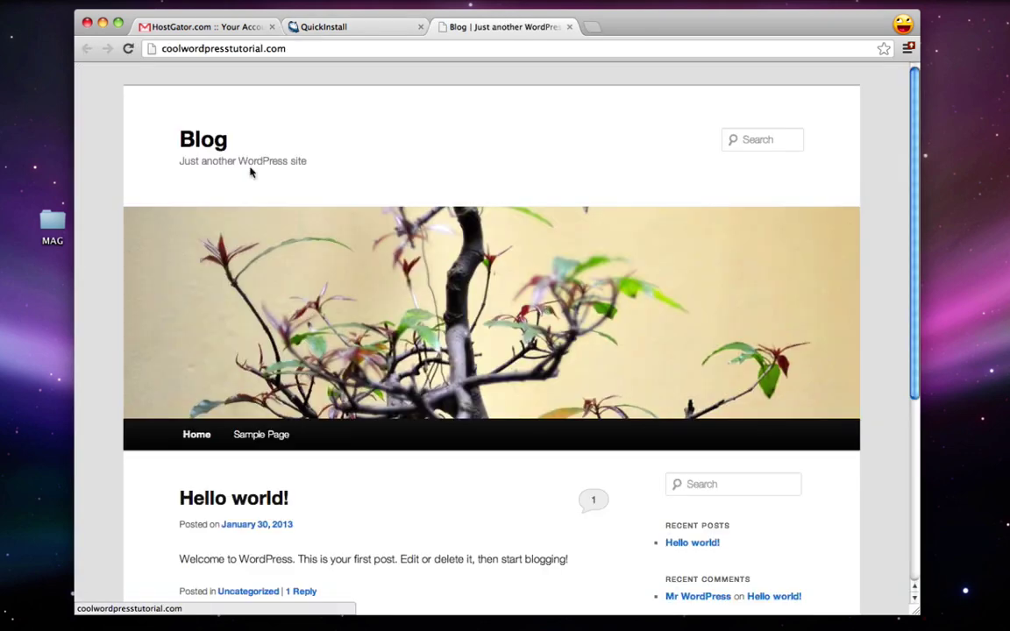
drag(167, 50, 273, 45)
click(304, 50)
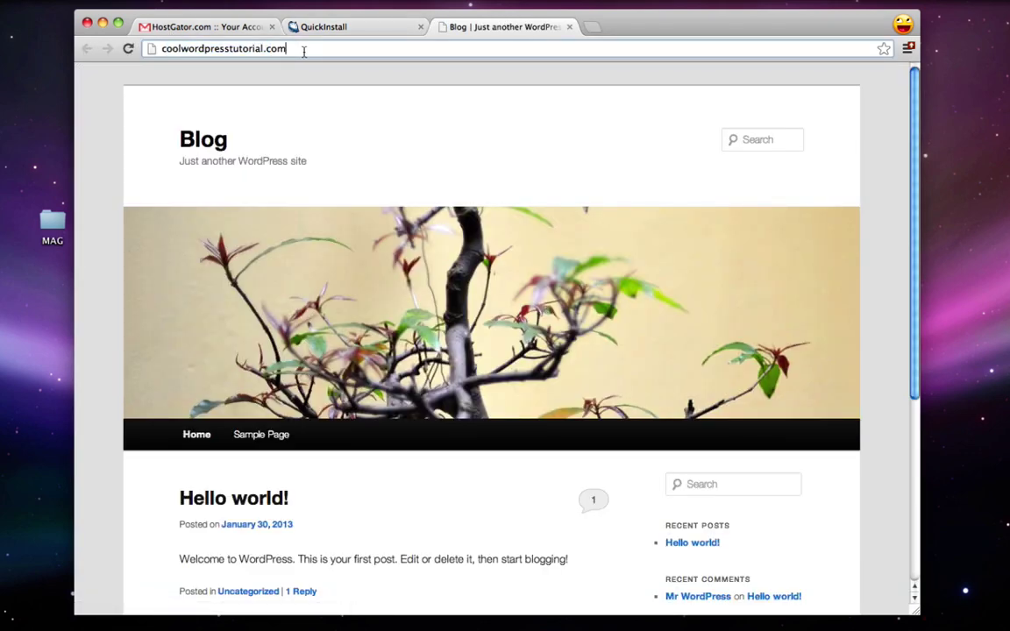
click(569, 27)
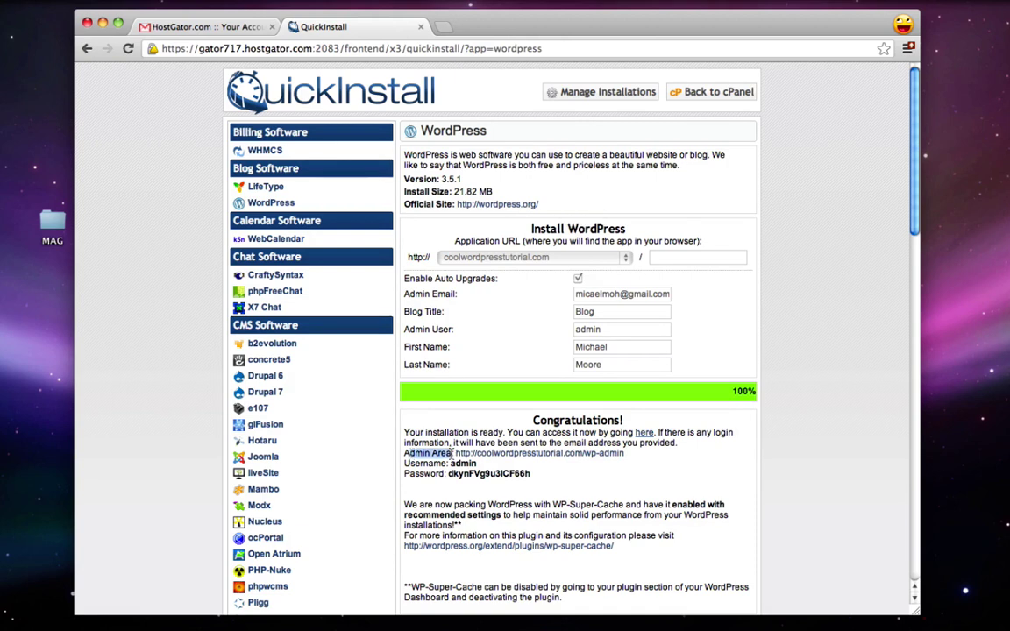
Step: Go to the site's wp-admin login page
click(504, 454)
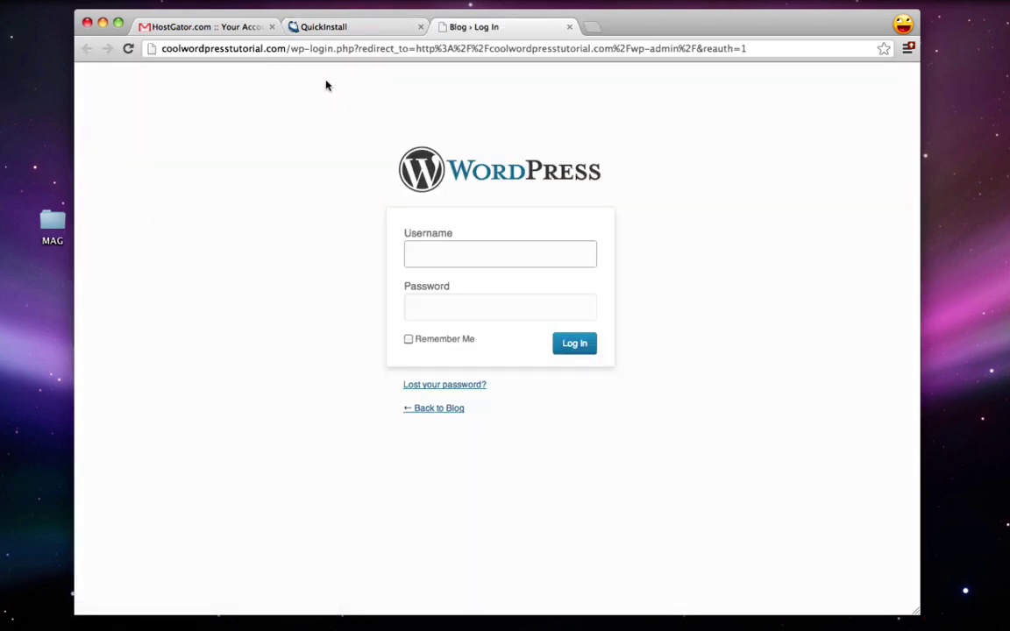
drag(288, 48, 754, 49)
key(BackSpace)
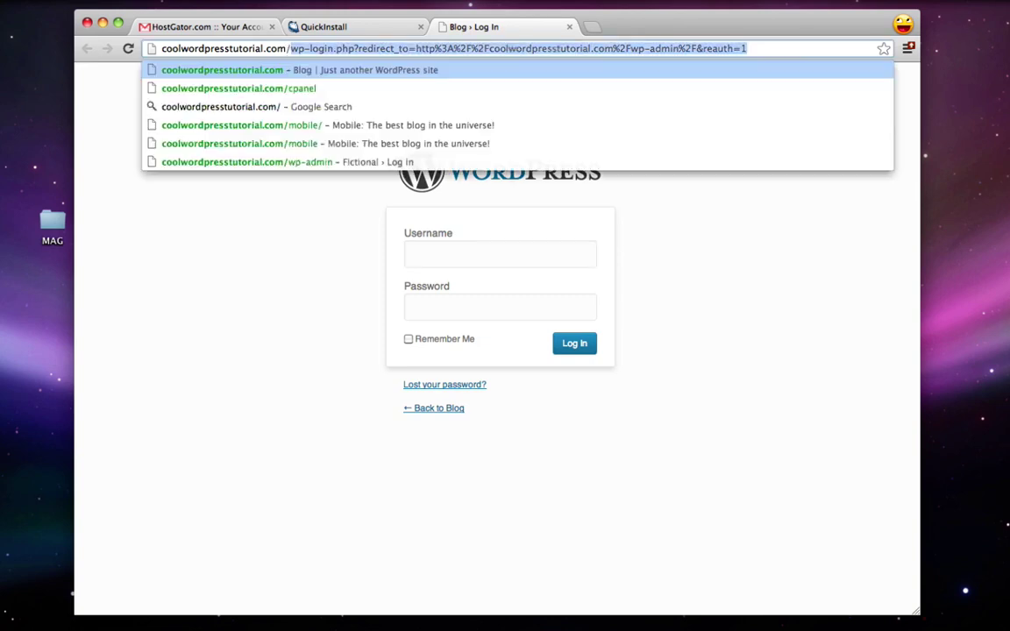
text(wp-)
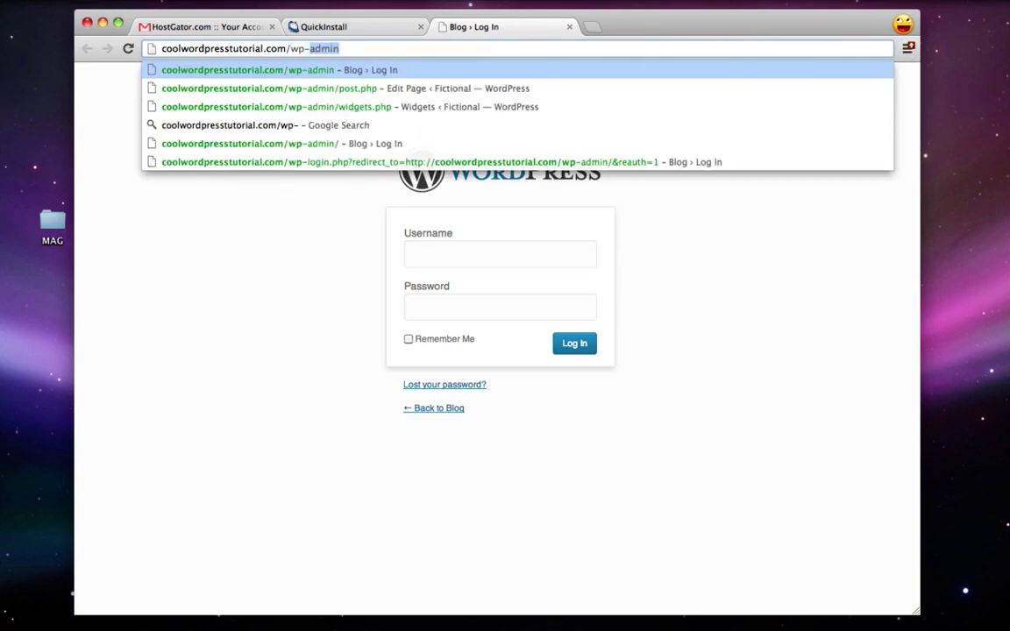
text(admin)
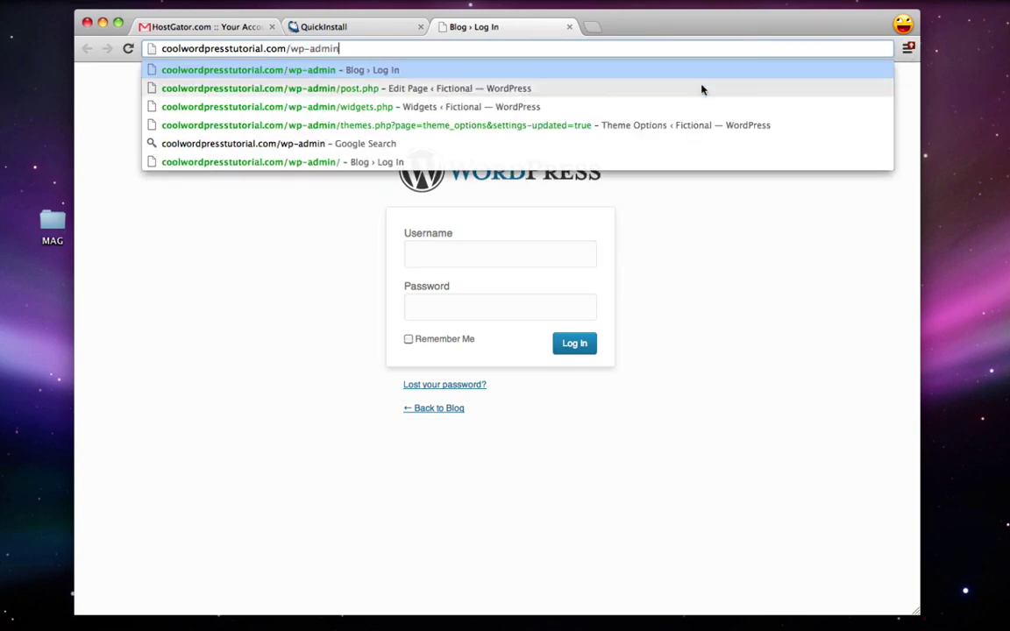
key(Return)
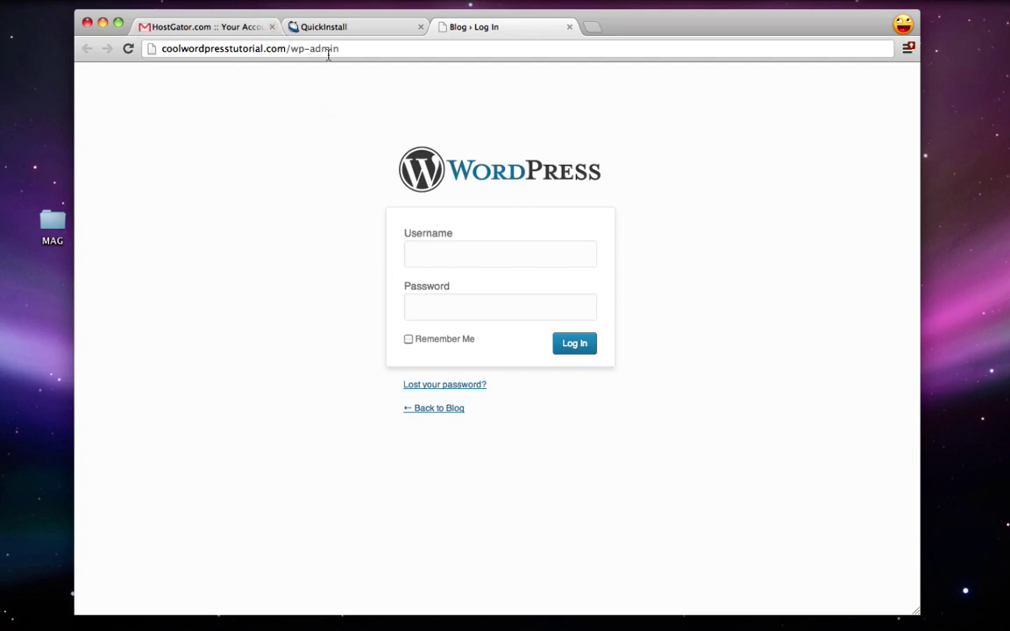
Step: Log in as admin with the pasted generated password
click(432, 261)
text(admin)
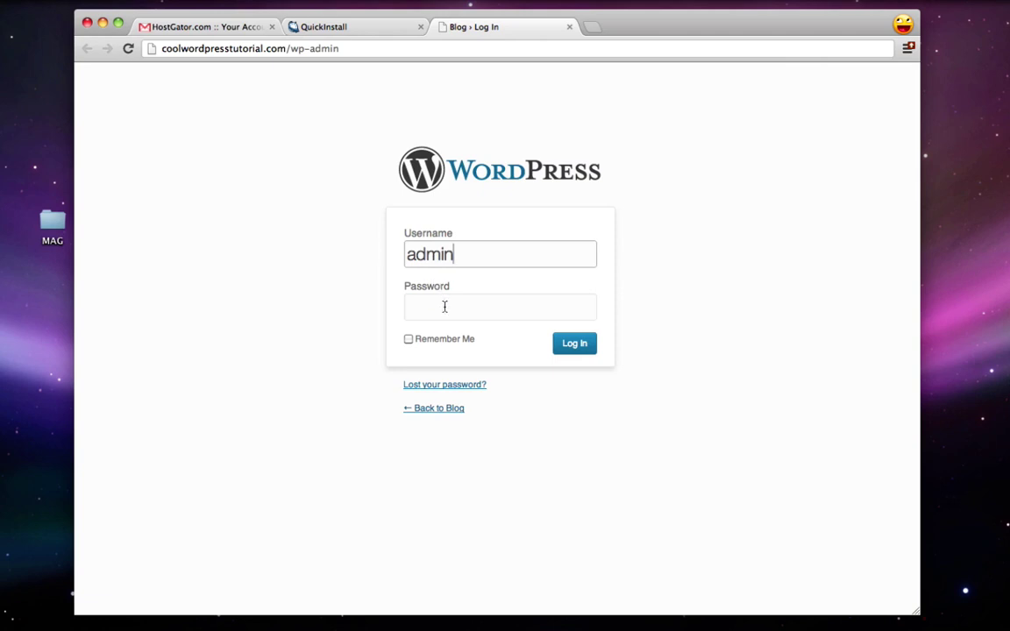
click(443, 307)
right_click(444, 305)
click(474, 377)
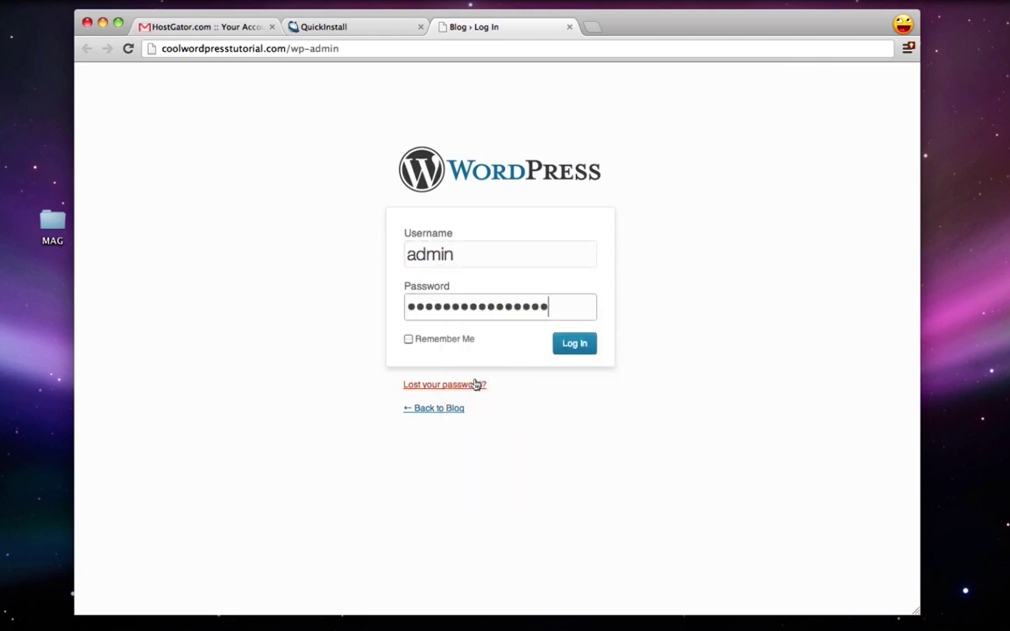
click(579, 351)
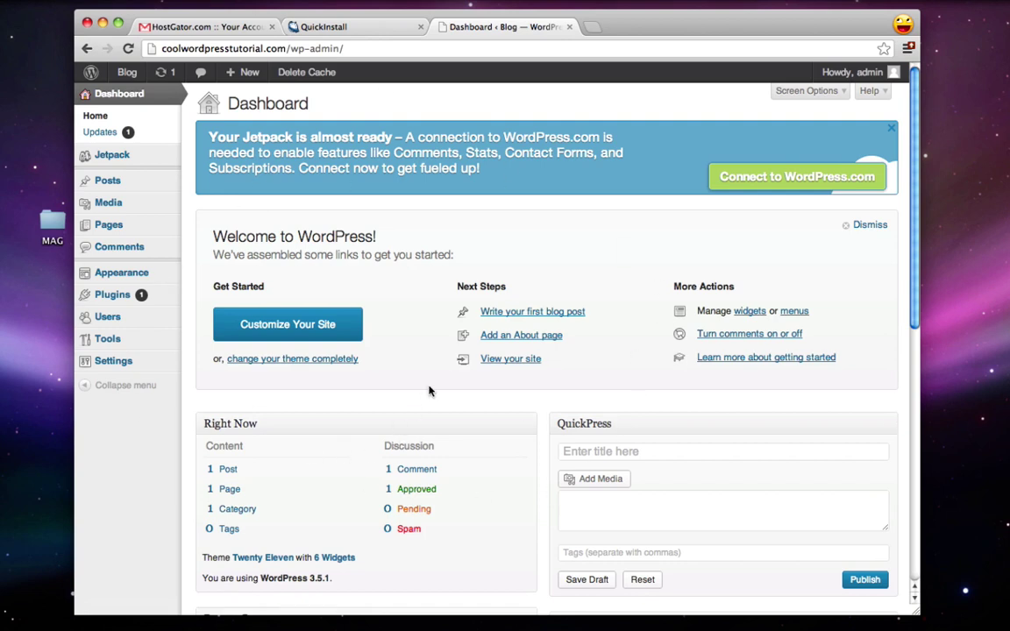
Step: Set and confirm a new account password in Your Profile and update the profile
mouse_move(117, 322)
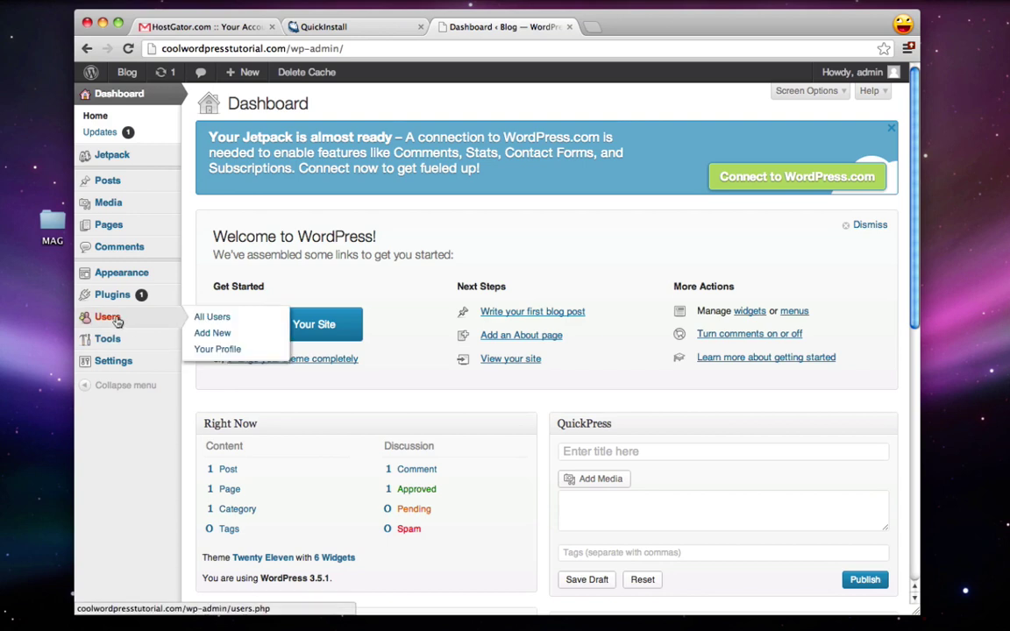
click(234, 353)
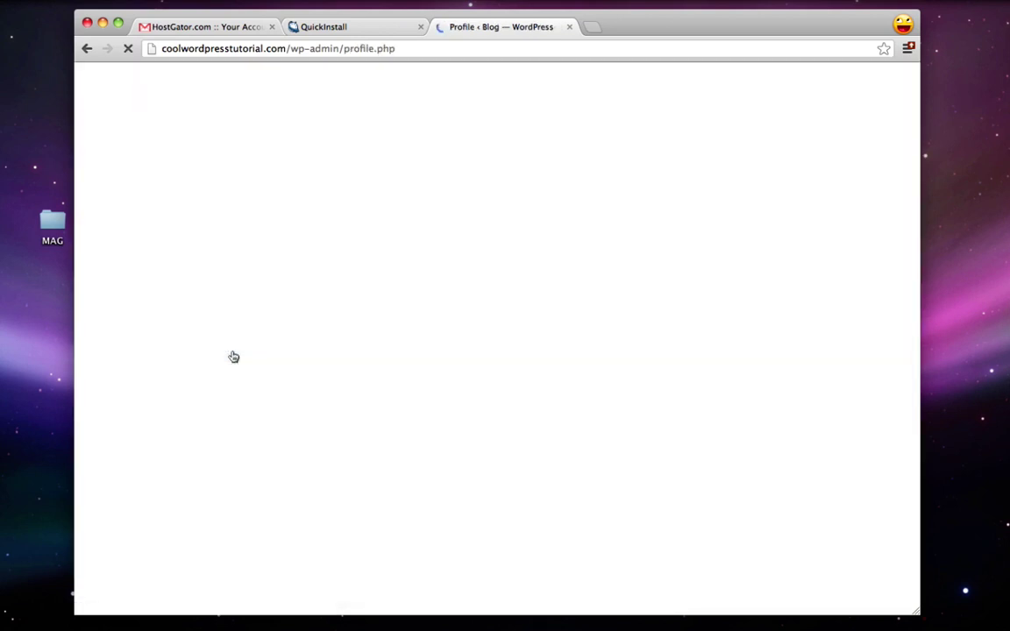
scroll(314, 329, down, 10)
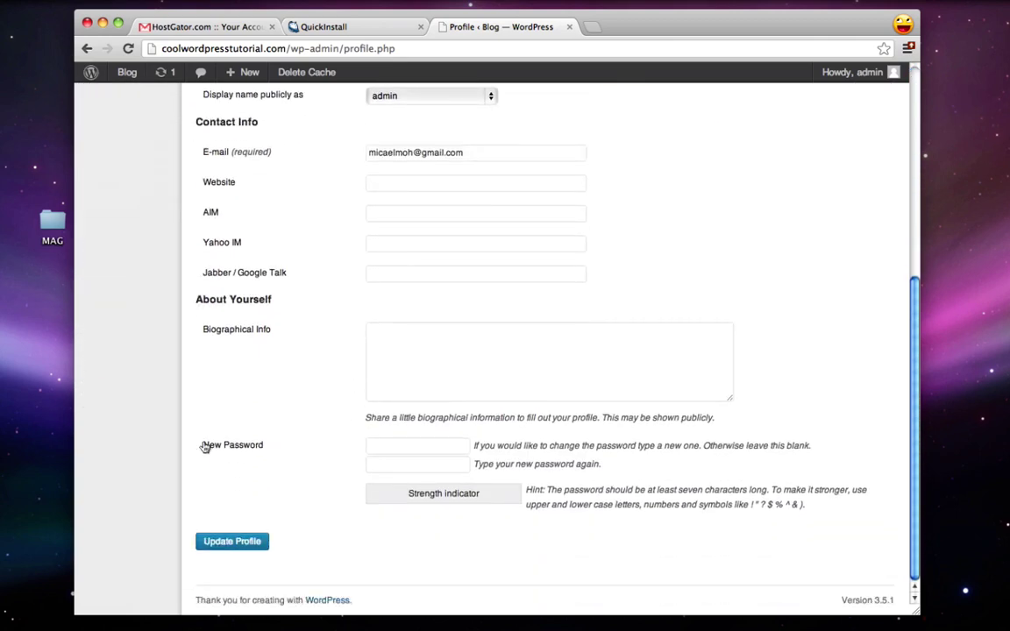
click(401, 445)
text(••)
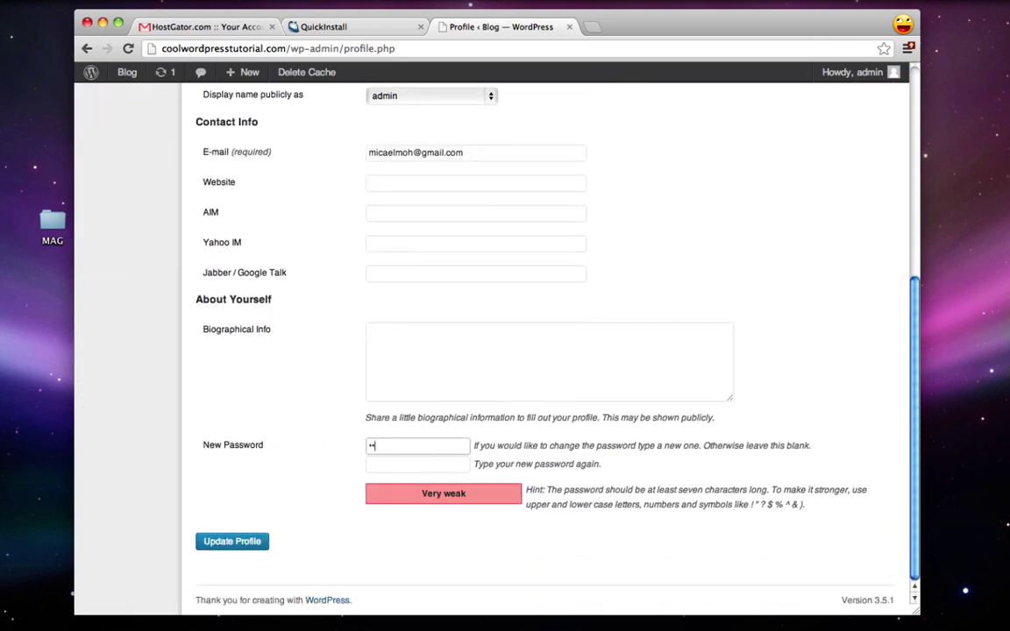
text(••••••)
key(Tab)
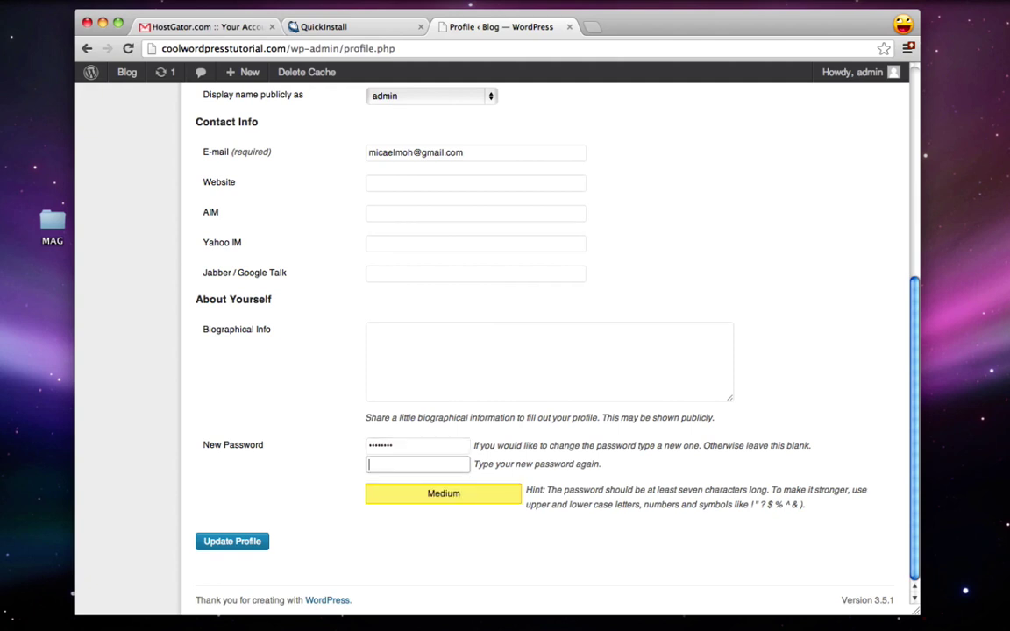
text(••••••••)
click(233, 542)
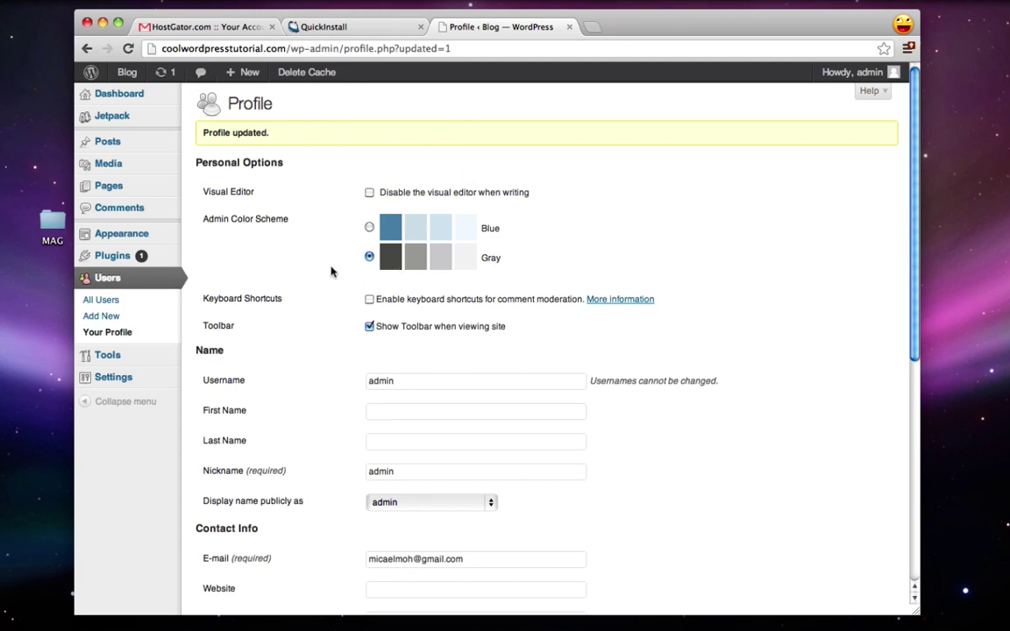
Step: Close the QuickInstall and HostGator tabs, return to the Dashboard, and minimize the browser
click(420, 27)
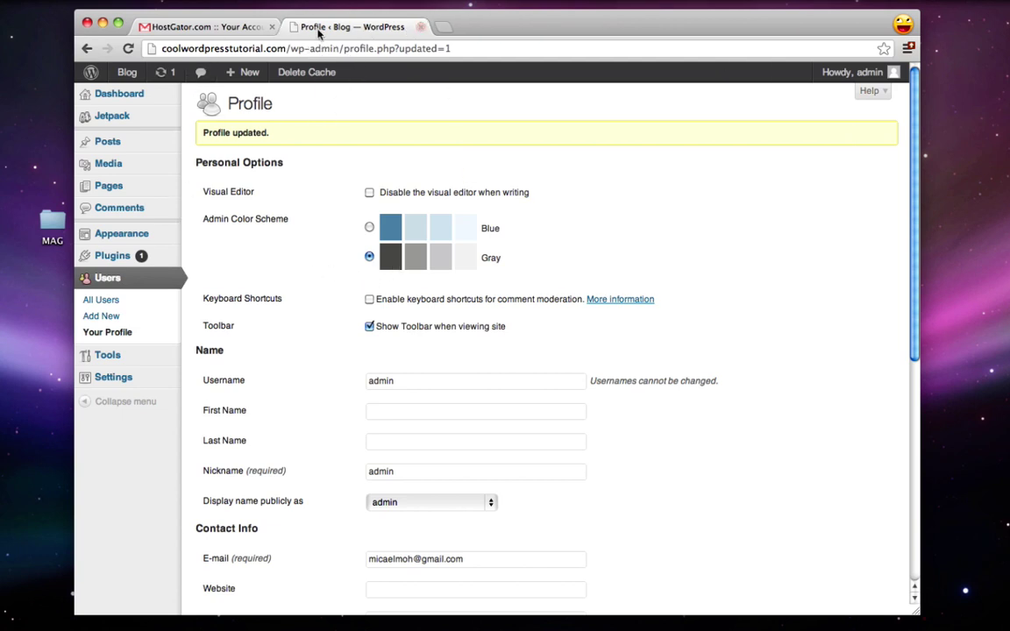
click(271, 27)
click(131, 96)
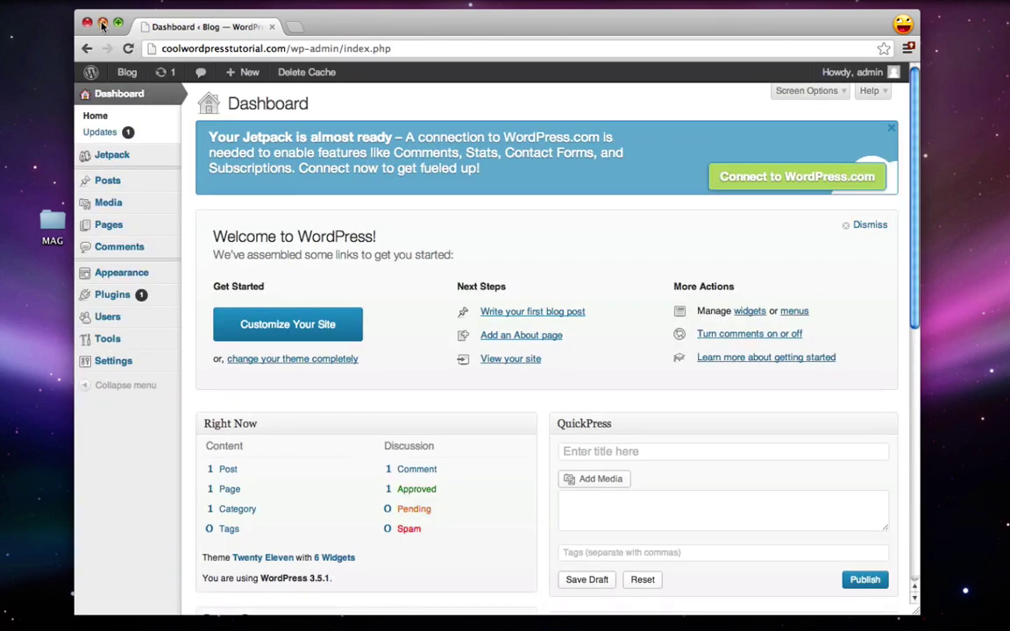
click(103, 23)
Step: Delete the Domain, Hosting and Install WordPress lines and their blank lines from the to-do note
click(628, 211)
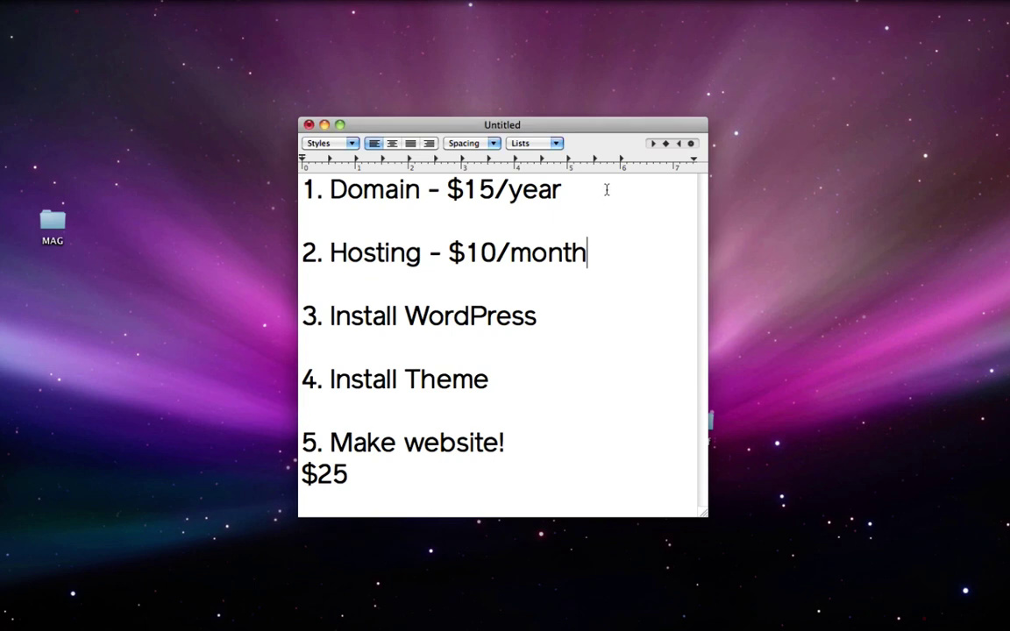
drag(604, 189, 368, 156)
key(BackSpace)
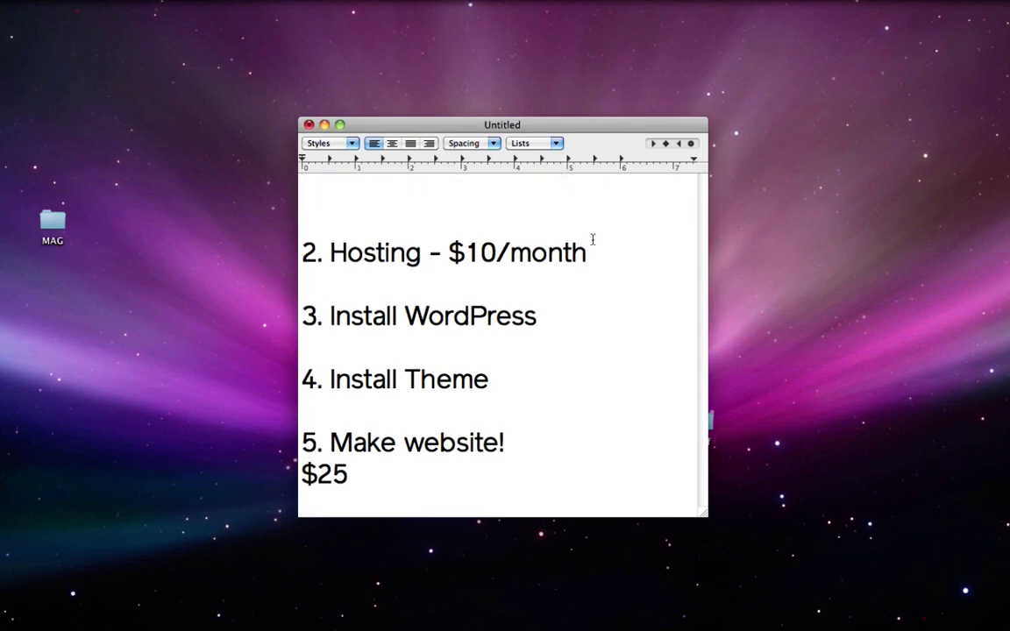
drag(593, 240, 254, 235)
key(BackSpace)
key(BackSpace)
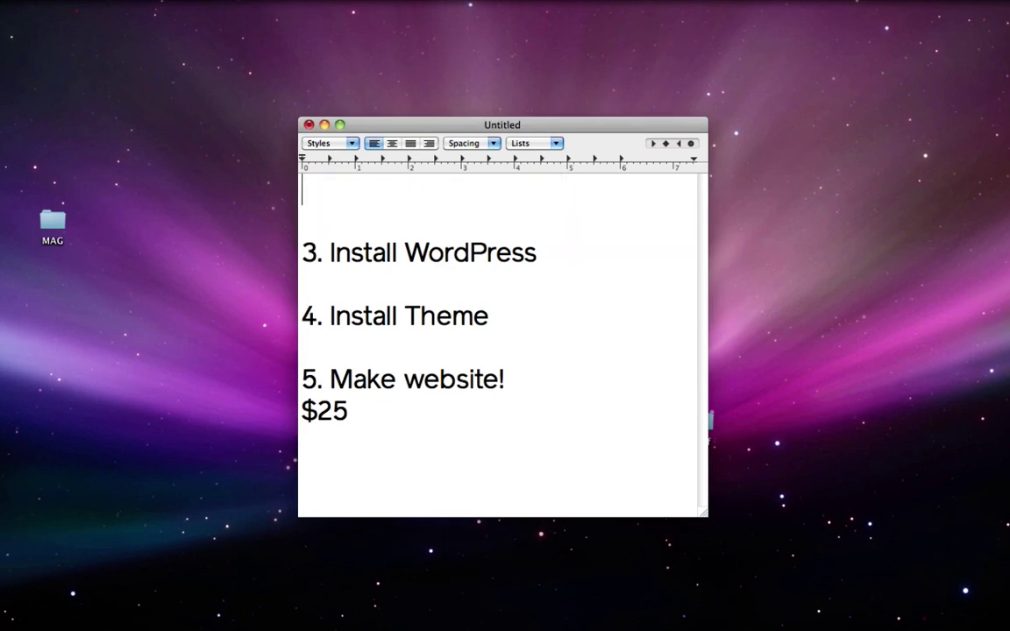
drag(567, 244, 228, 235)
key(BackSpace)
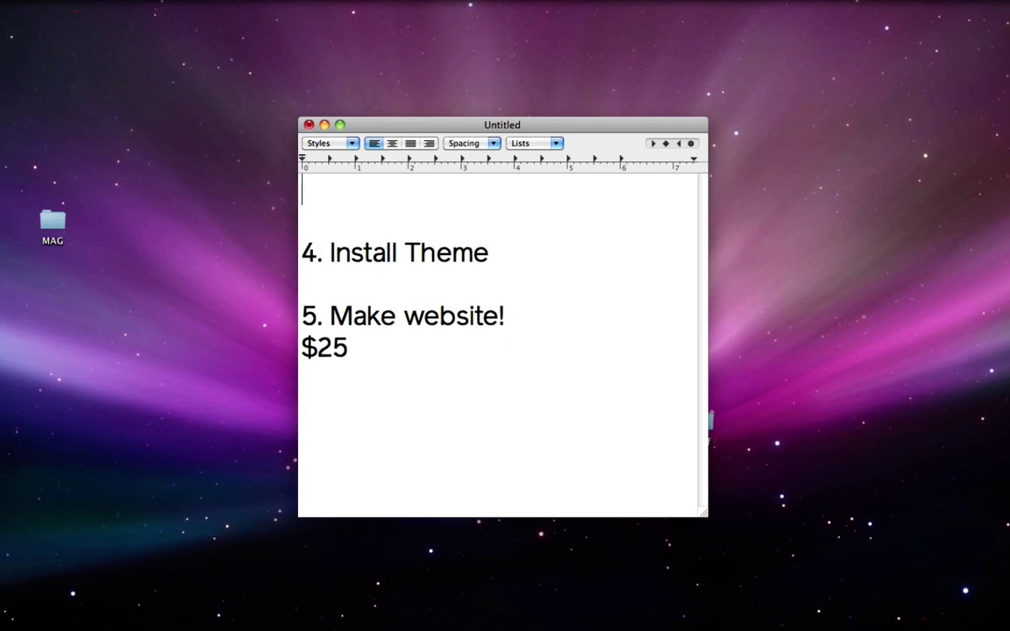
key(BackSpace)
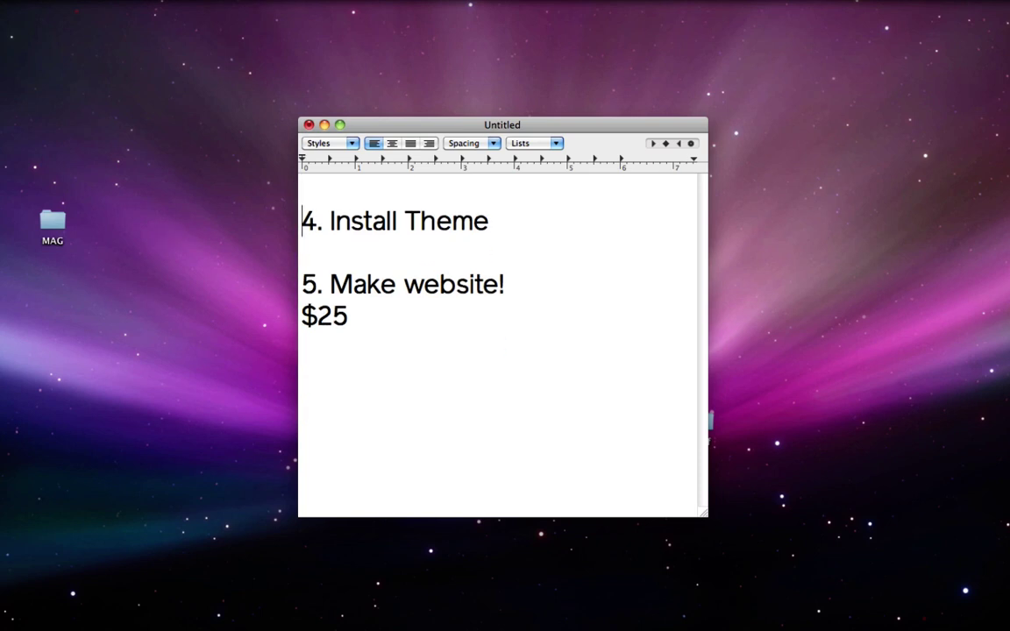
key(BackSpace)
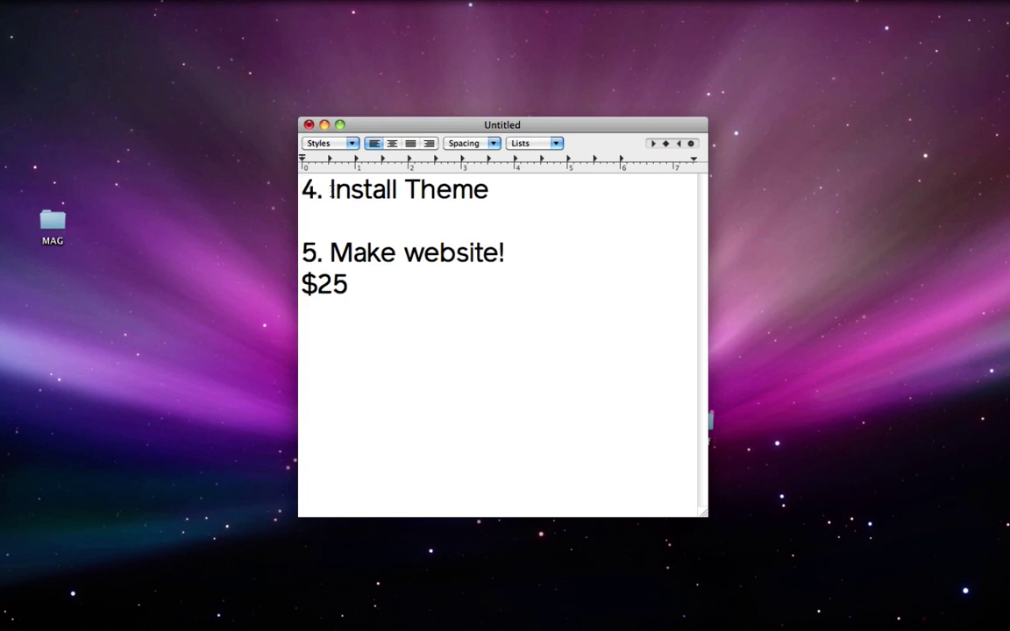
drag(330, 189, 501, 191)
click(502, 198)
Step: Search the WordPress theme directory for oxygen
mouse_move(912, 619)
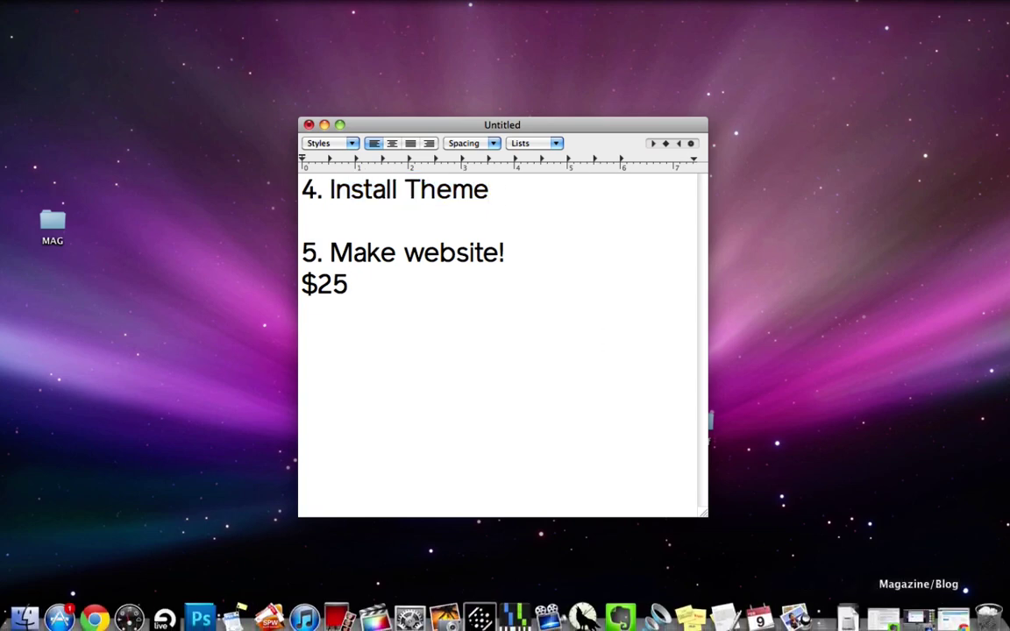
click(952, 621)
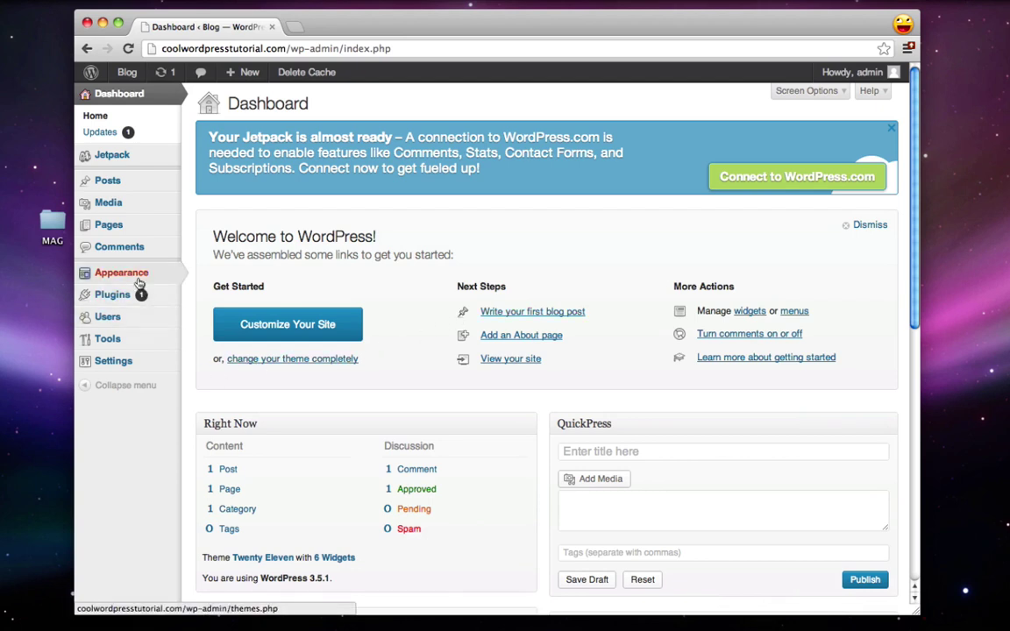
mouse_move(134, 275)
click(215, 275)
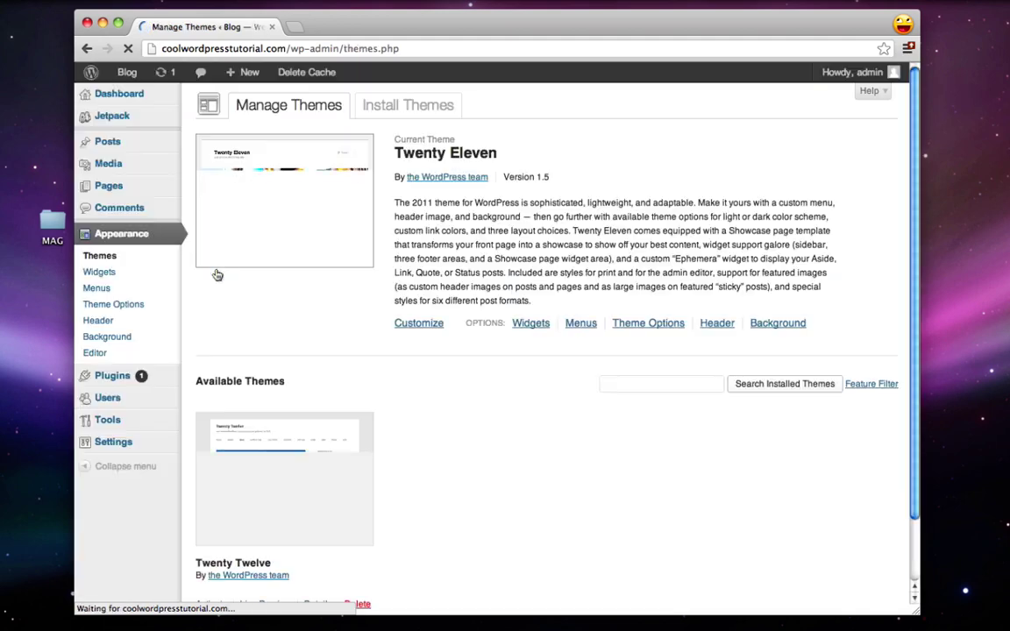
click(406, 109)
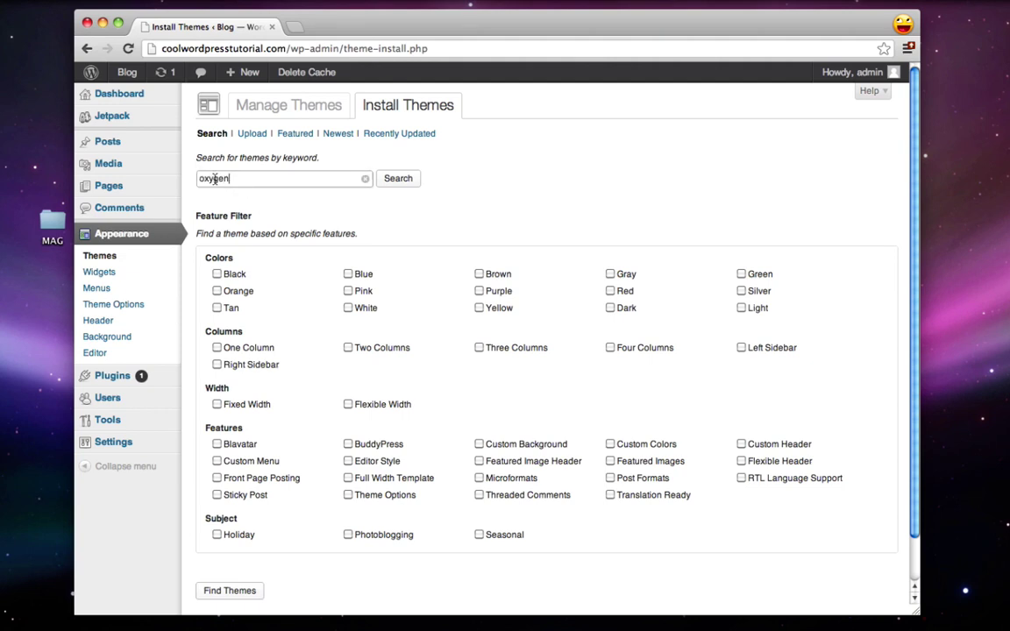
double_click(254, 179)
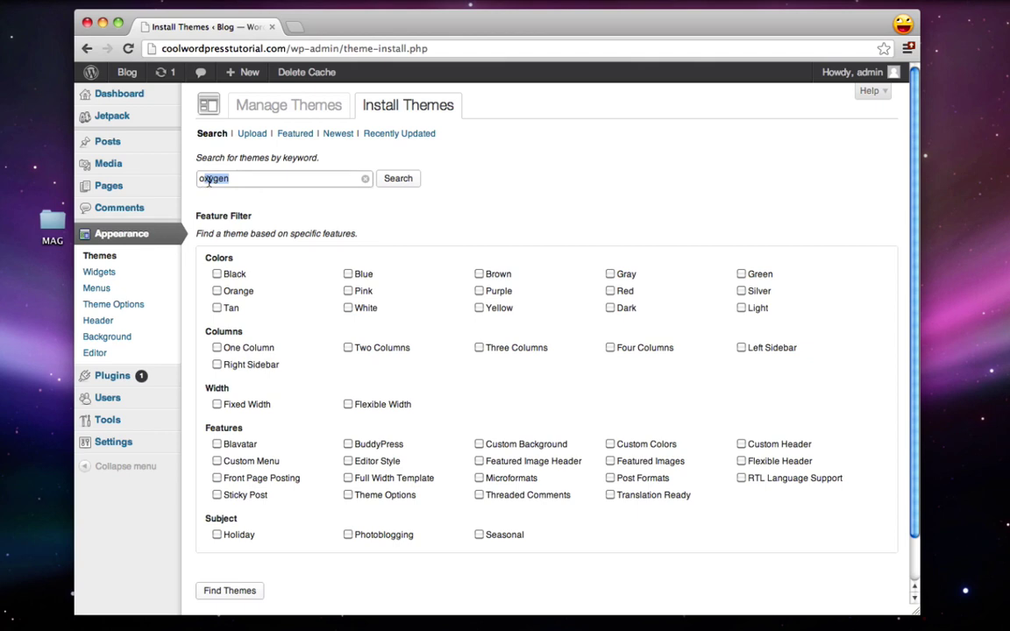
click(412, 180)
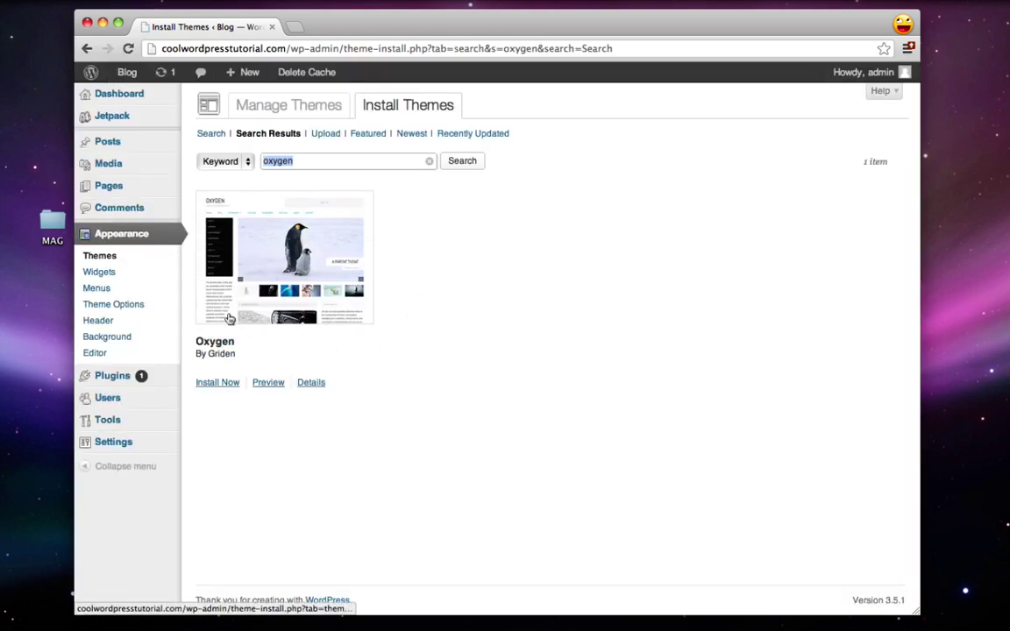
Step: Install and activate the Oxygen 0.3.6 theme, then return to Manage Themes
click(220, 386)
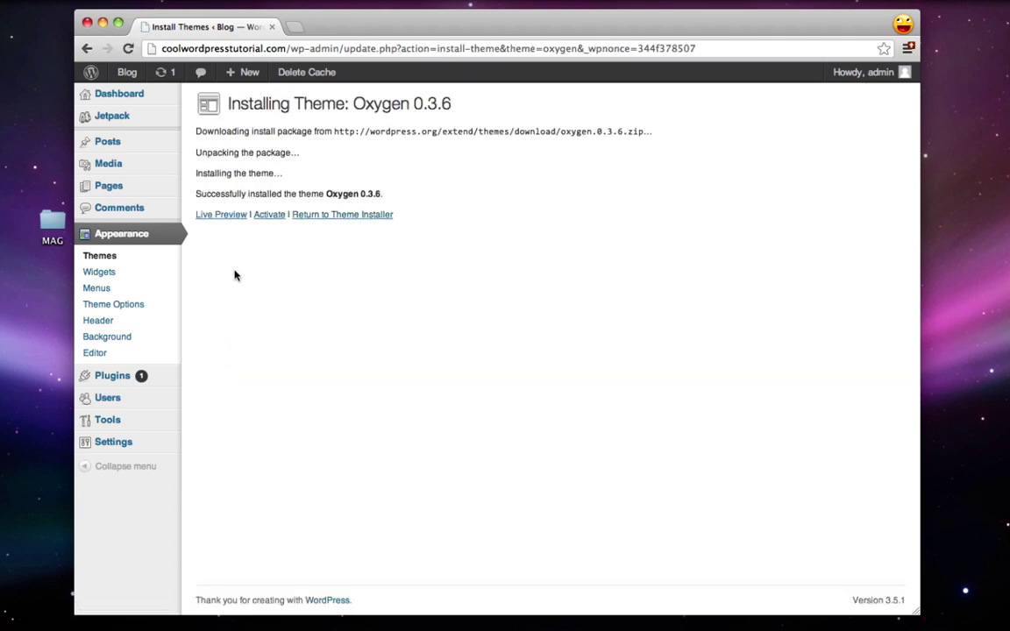
click(270, 216)
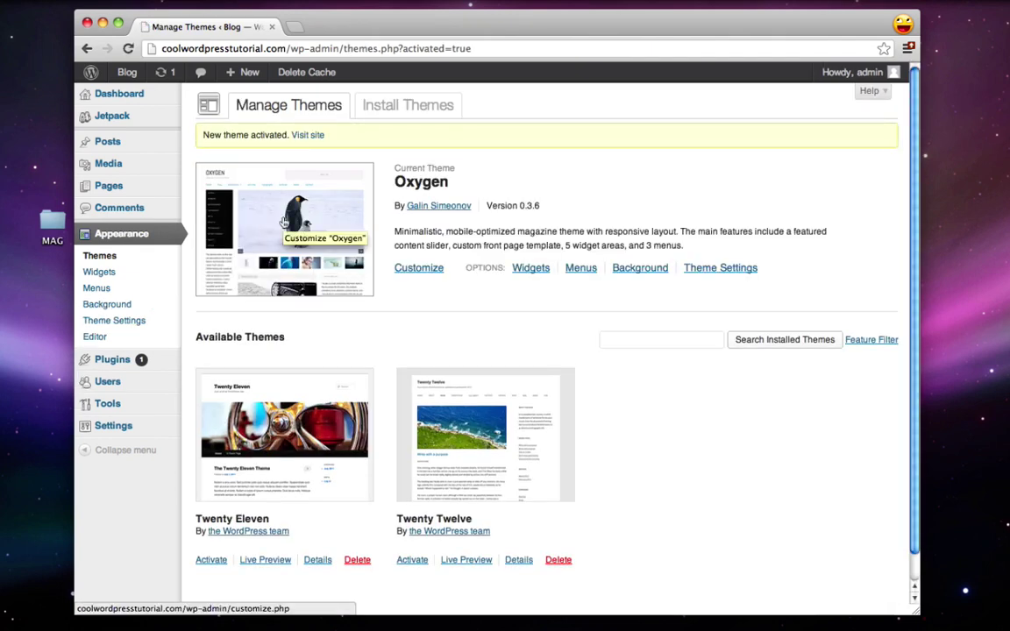
mouse_move(128, 73)
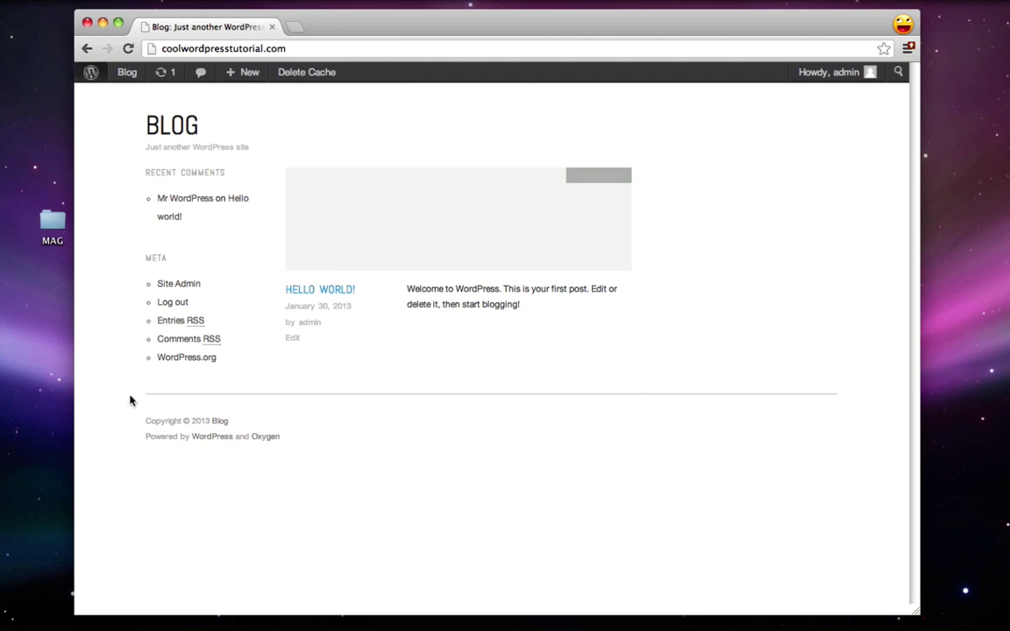
mouse_move(427, 287)
key(super+bracketleft)
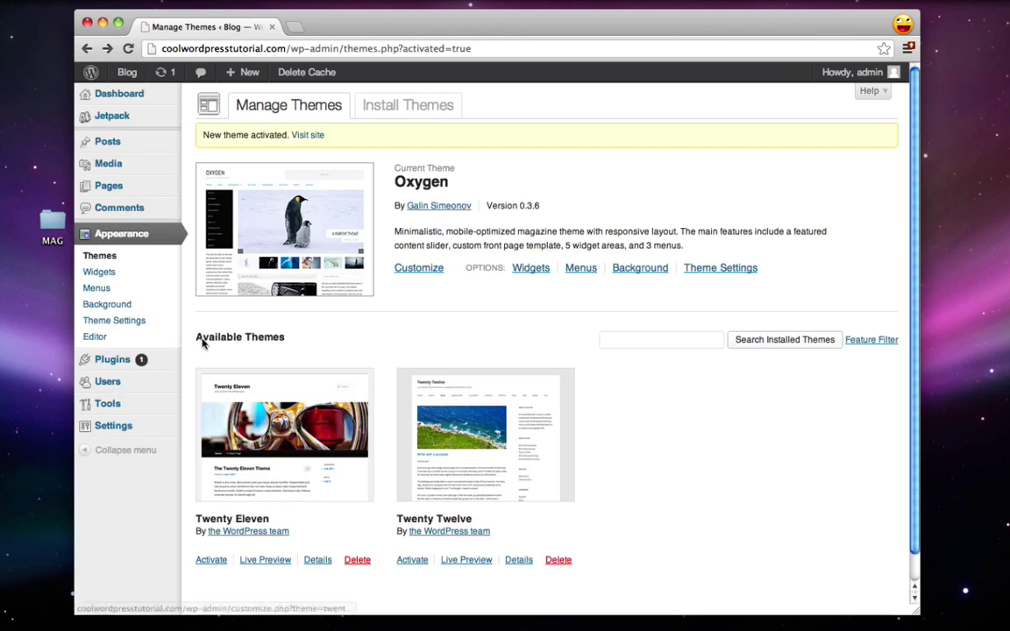
Step: Move the Hello world! post to the Trash and view the blog front page
click(111, 147)
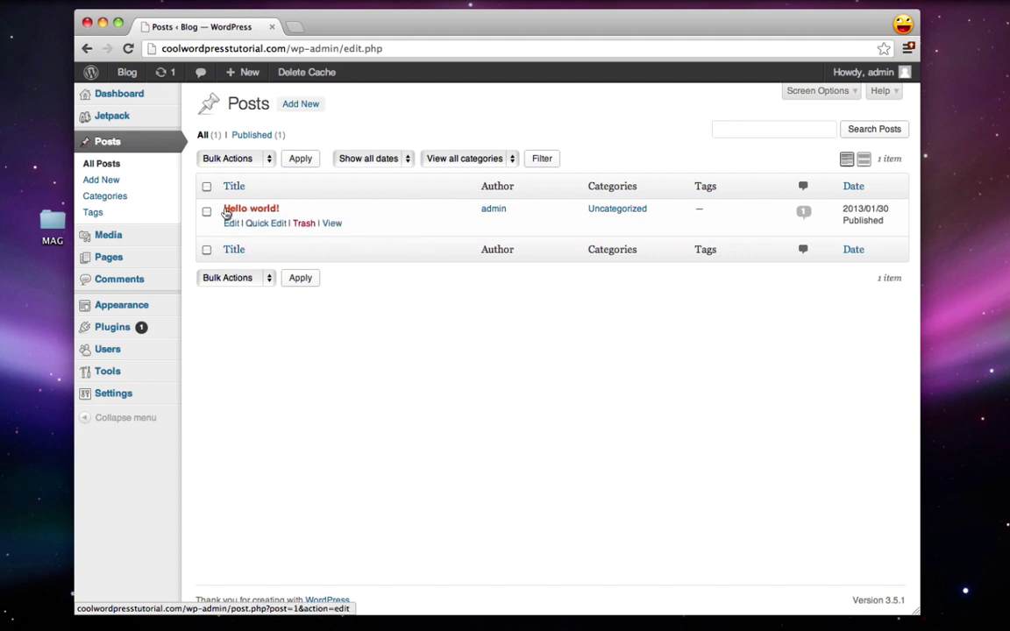
click(302, 226)
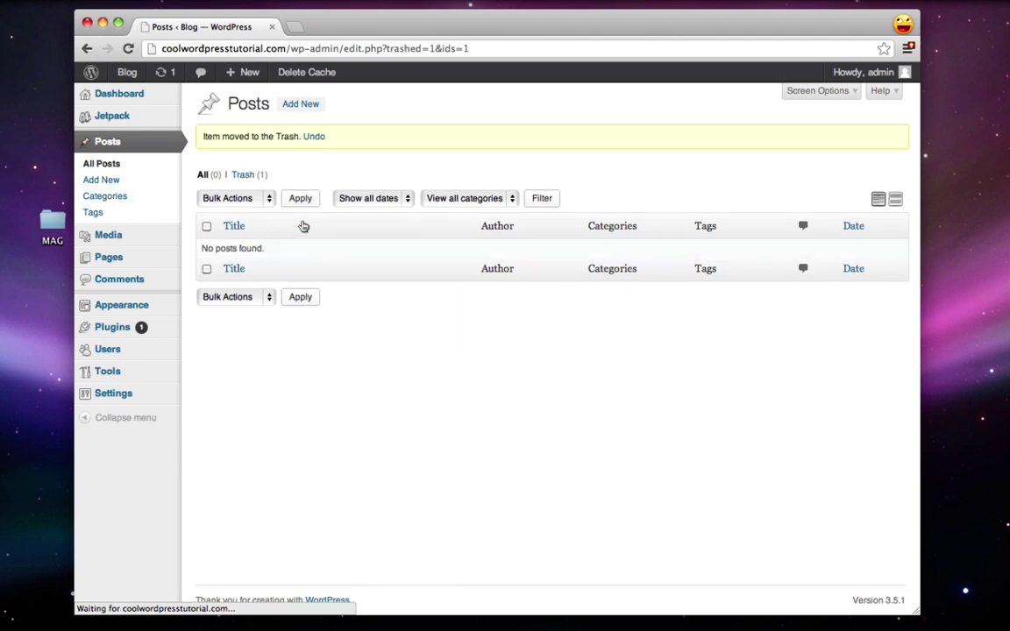
click(128, 74)
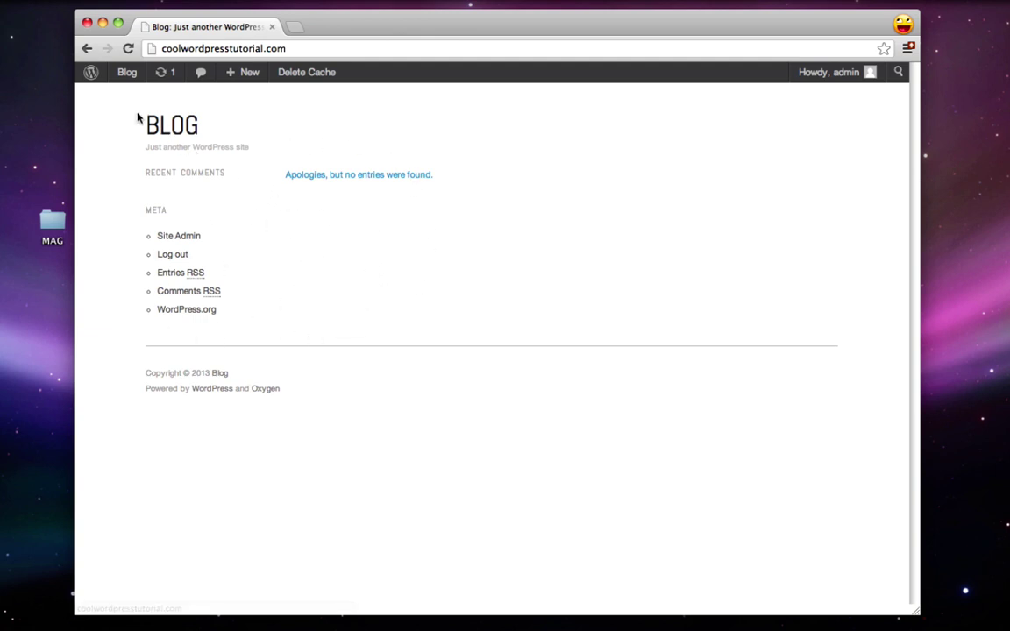
click(92, 71)
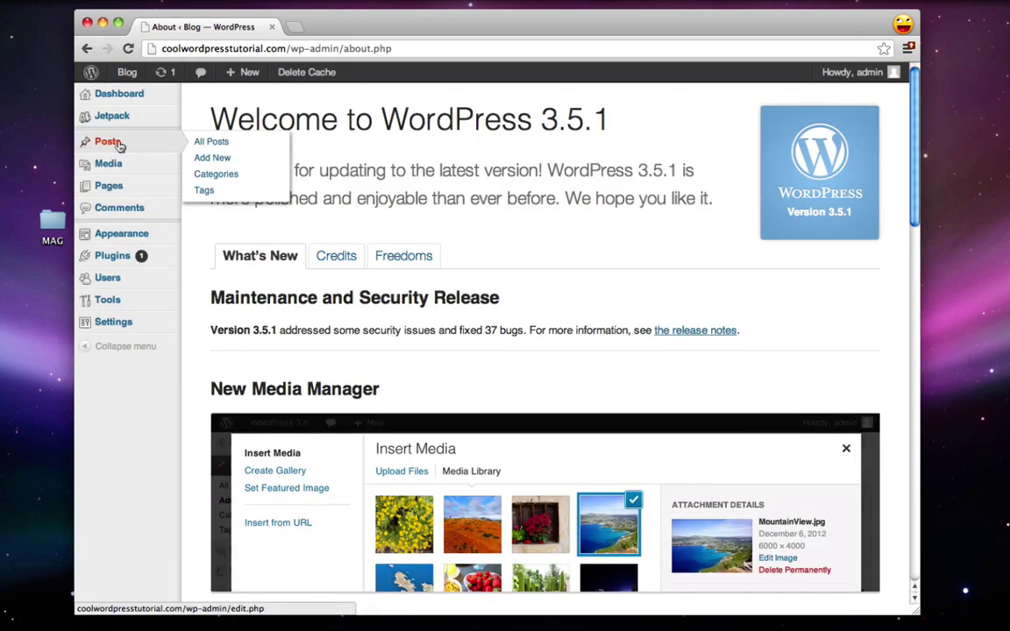
Step: Permanently delete Hello world! from the Trash and confirm the front page shows no entries
click(114, 144)
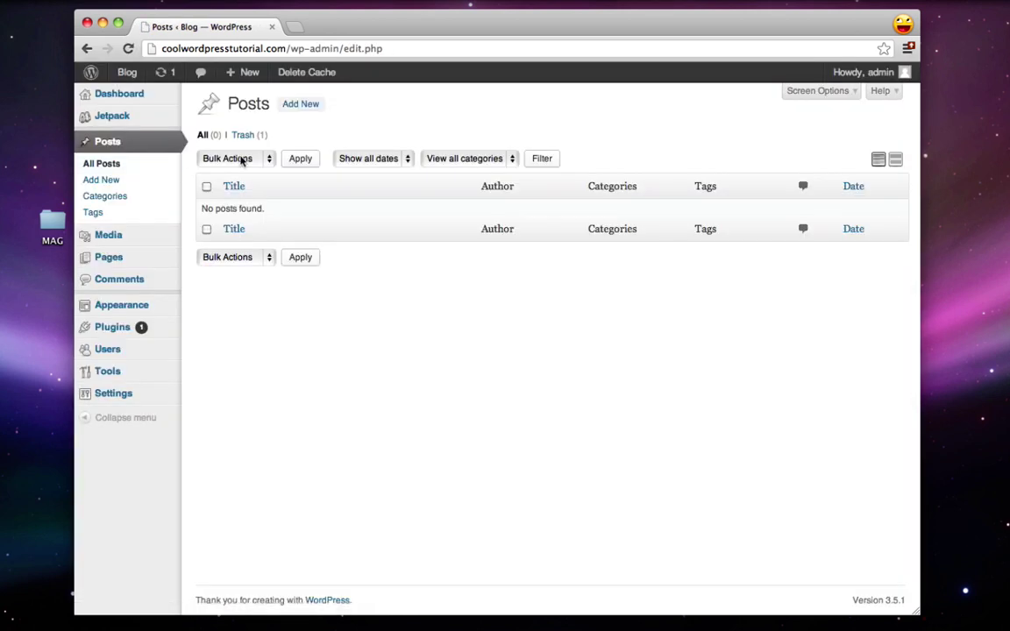
click(244, 138)
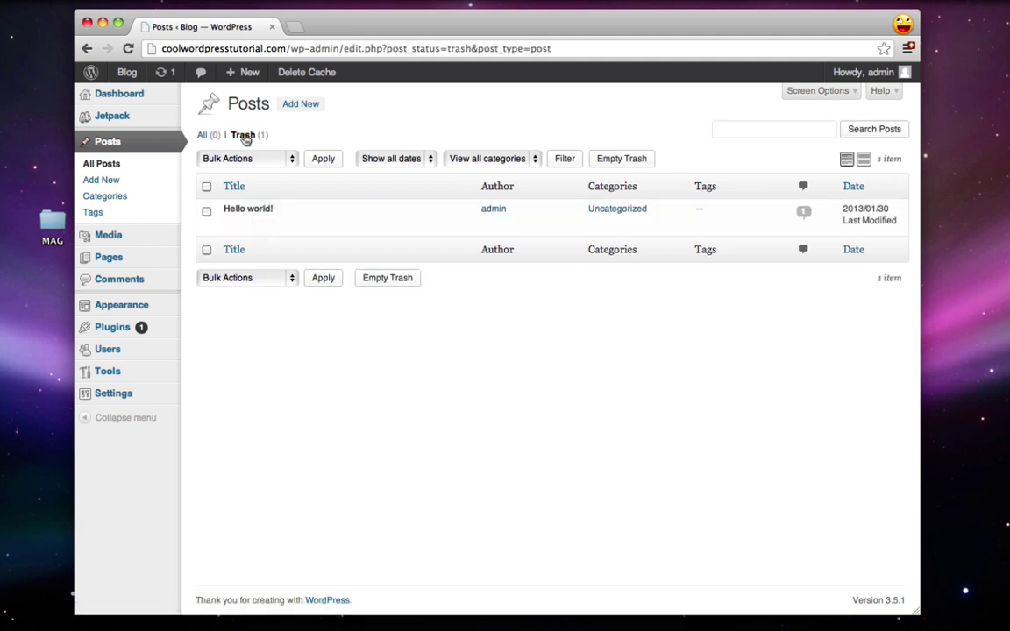
mouse_move(237, 232)
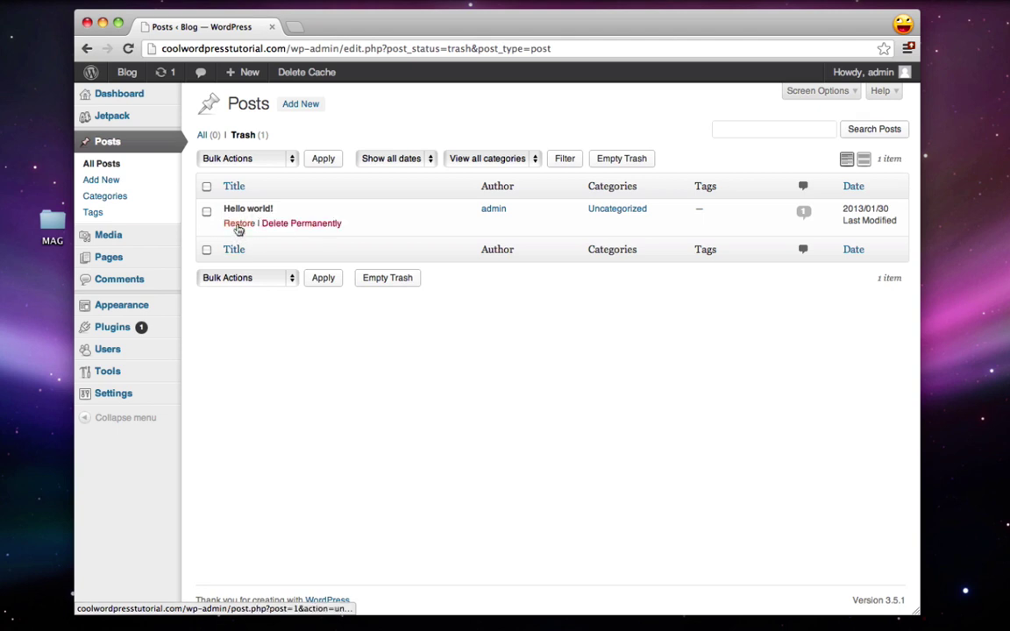
click(304, 225)
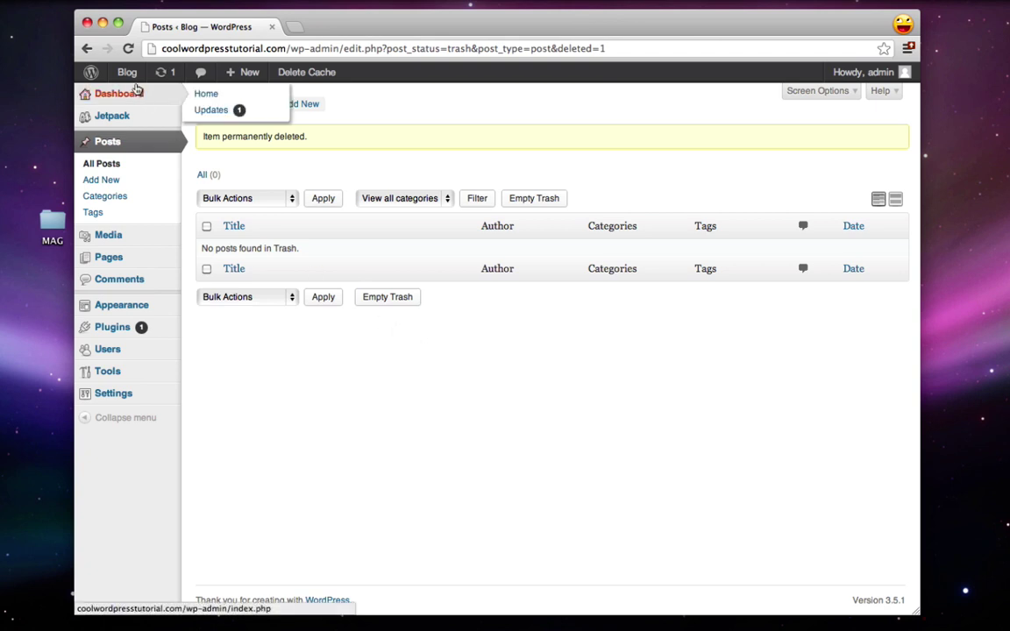
mouse_move(131, 76)
click(140, 97)
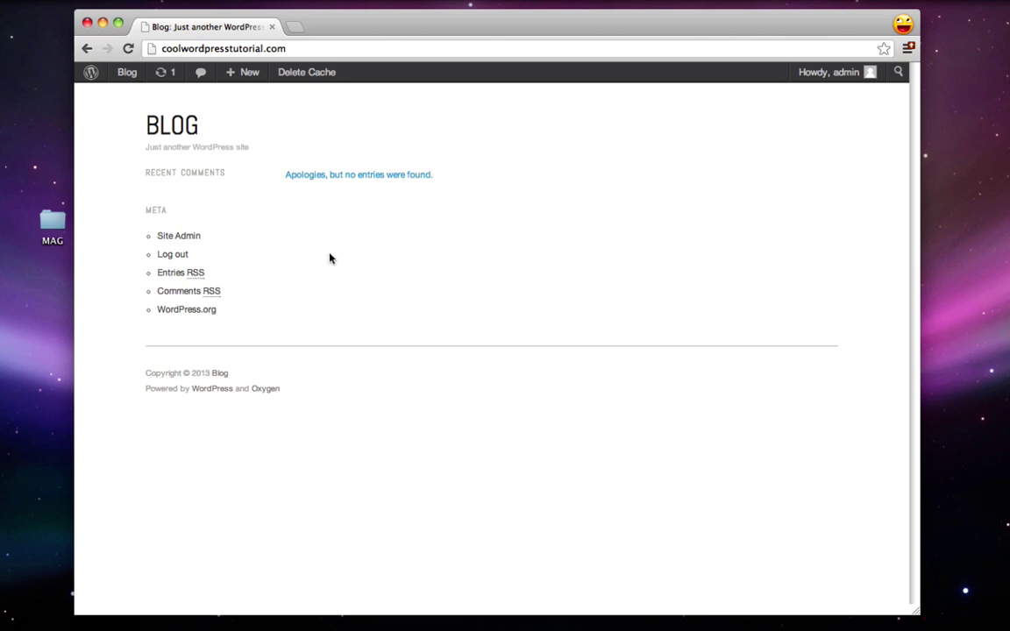
key(super+bracketleft)
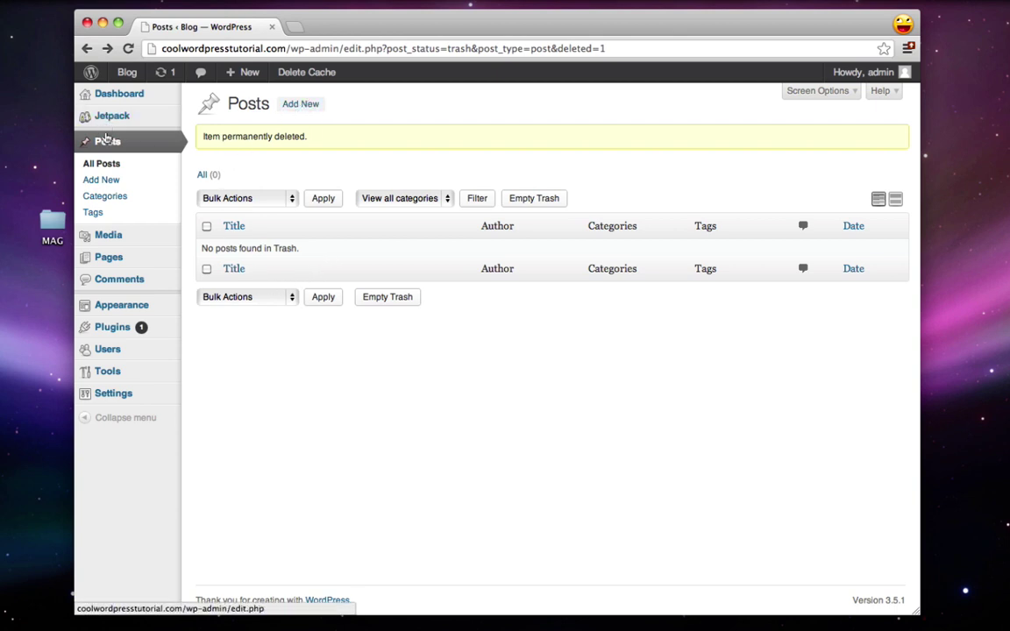
Step: Add a News category with slug news and Parent set to None
click(111, 200)
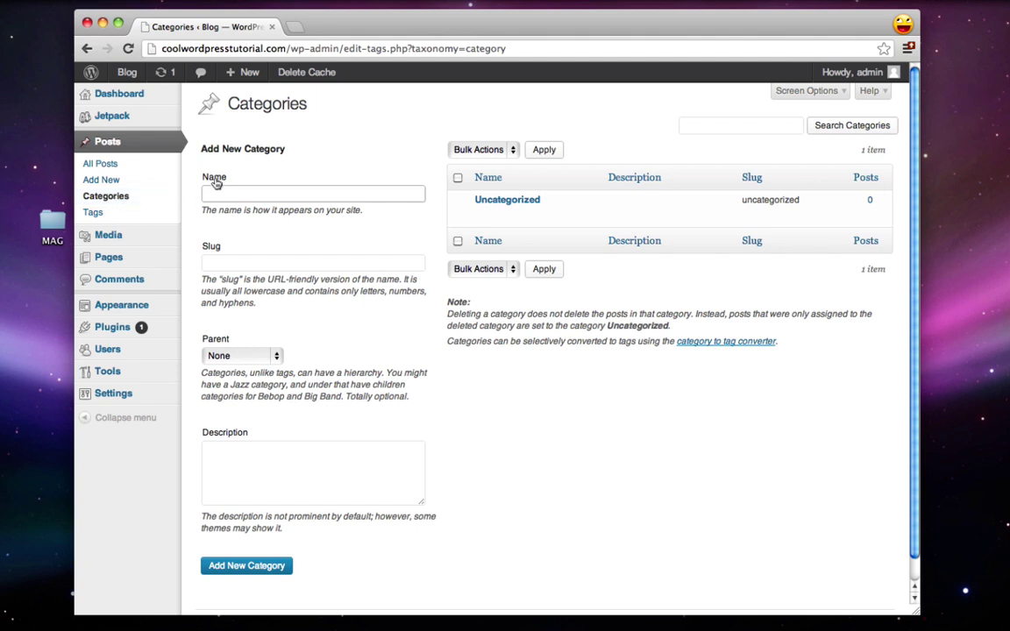
text(News)
click(226, 265)
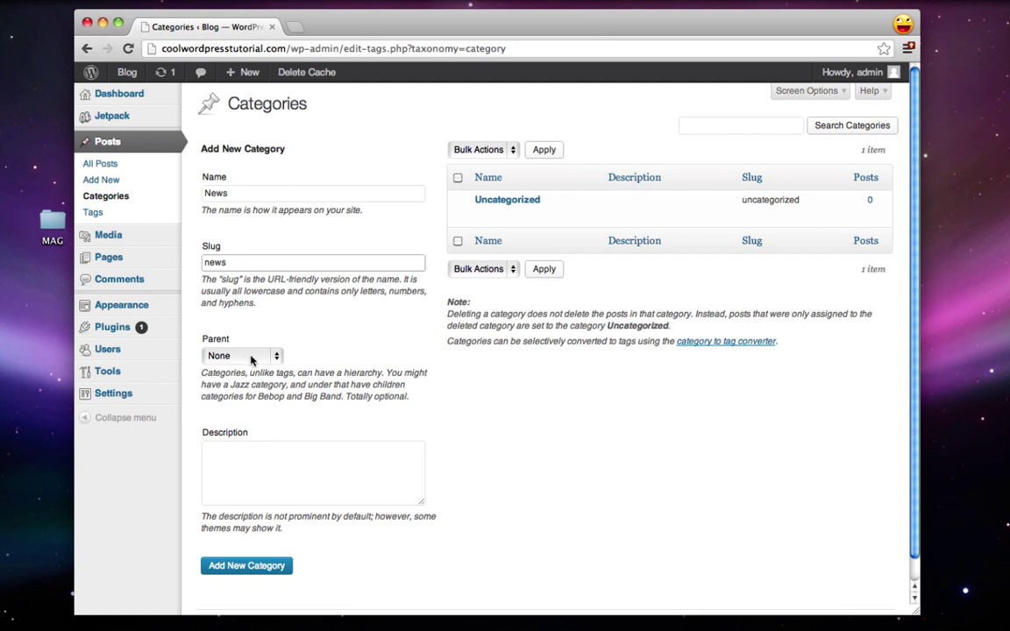
click(251, 360)
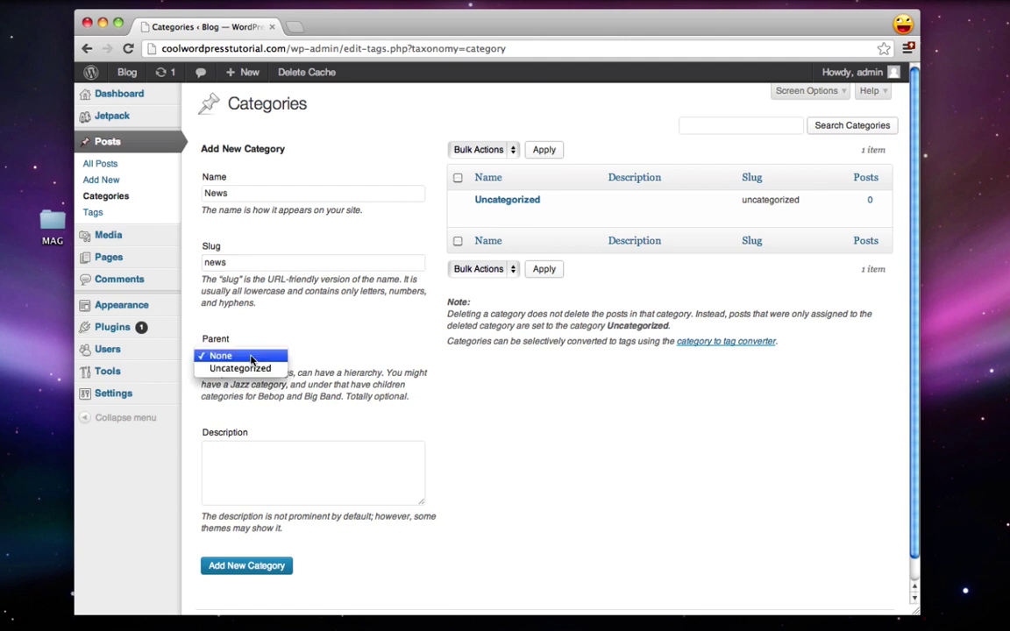
click(320, 354)
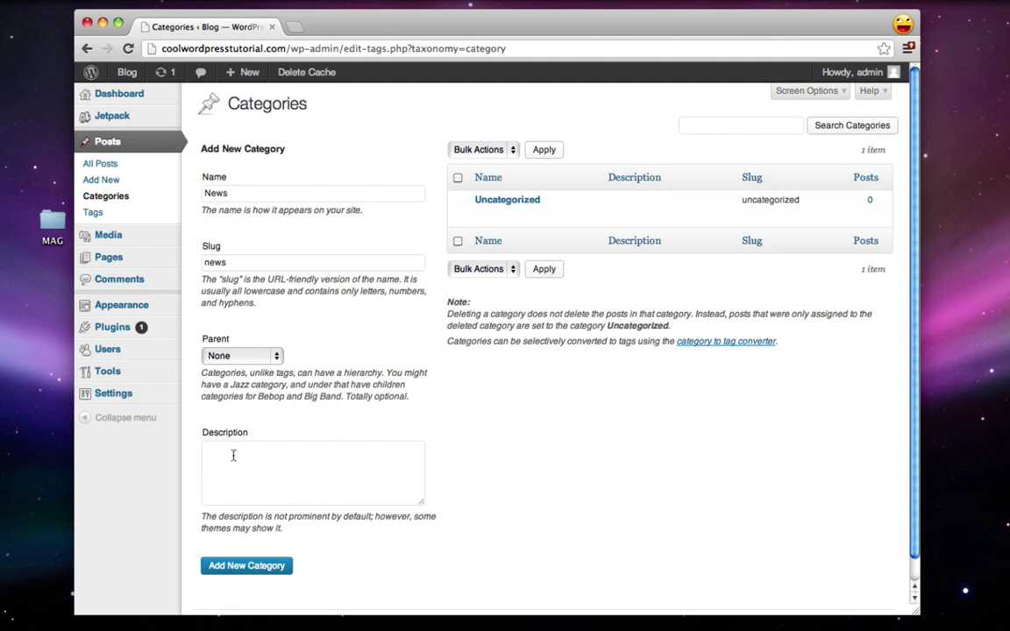
click(250, 568)
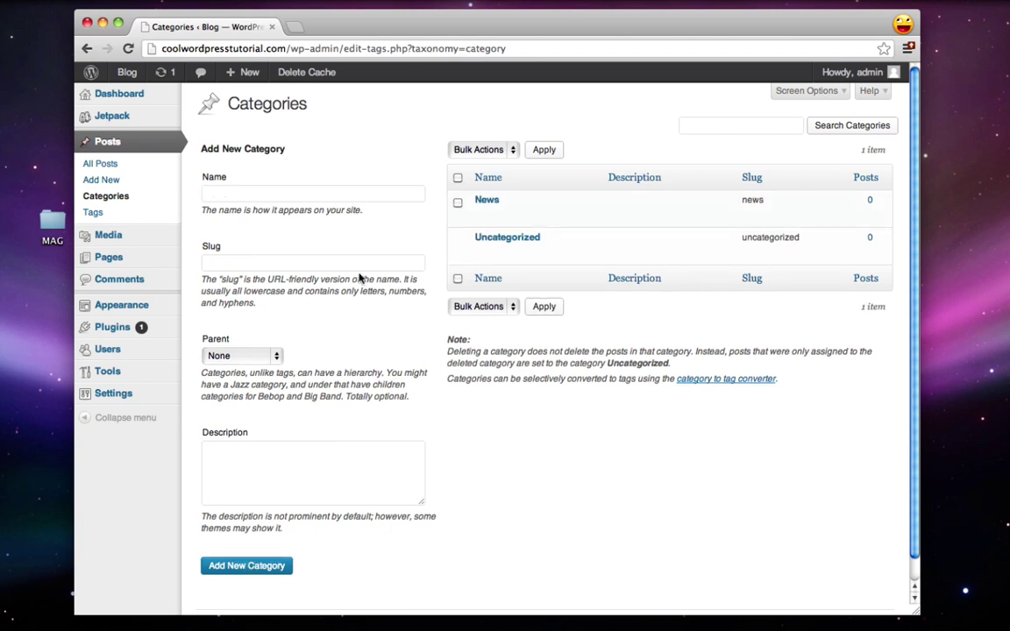
Step: Add the Science, Space, Music and History categories
click(242, 196)
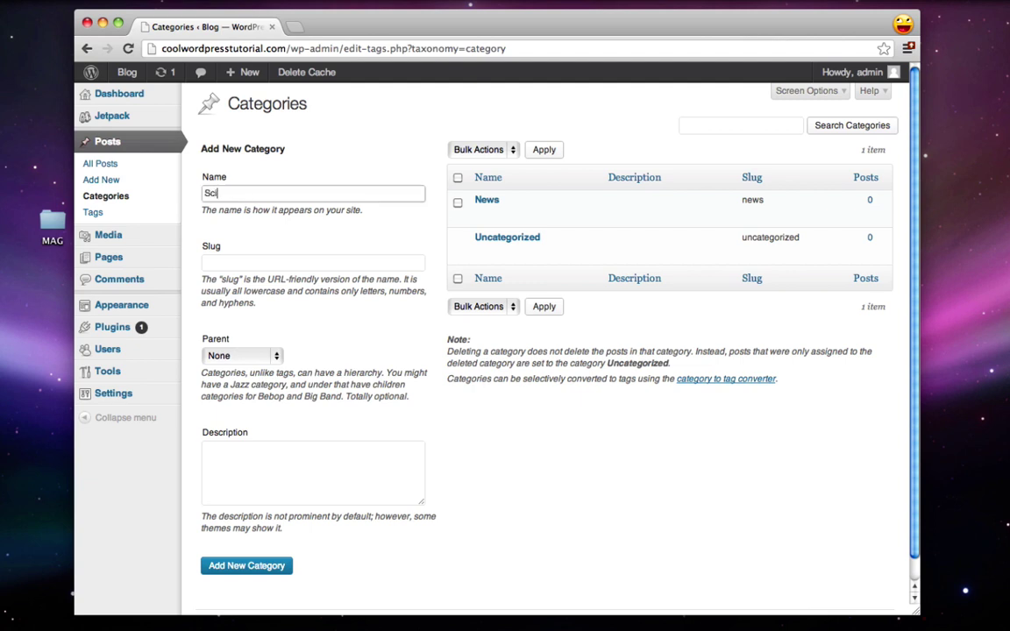
click(234, 265)
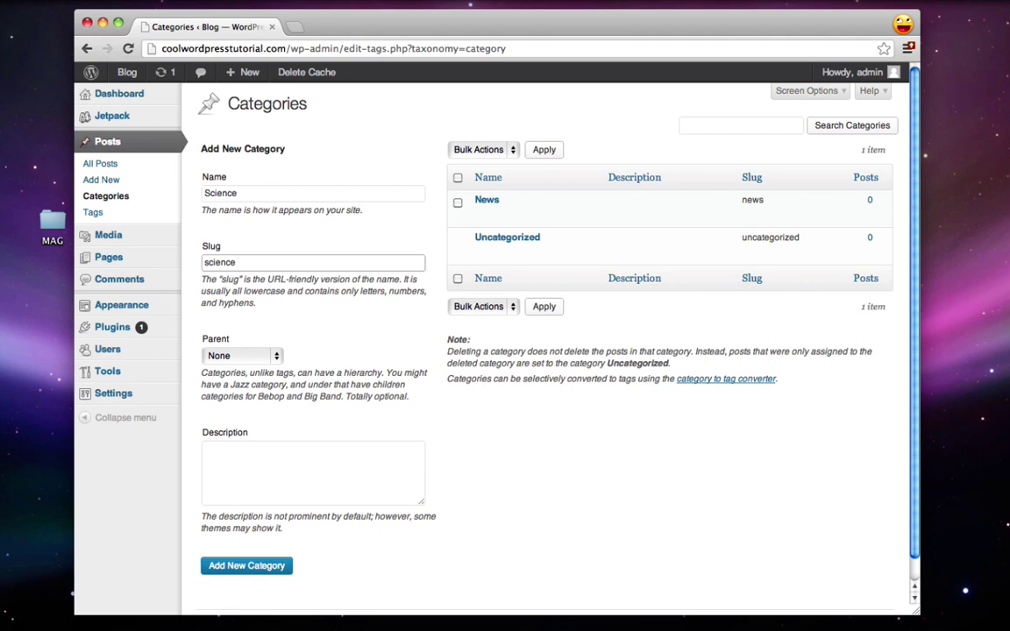
click(239, 567)
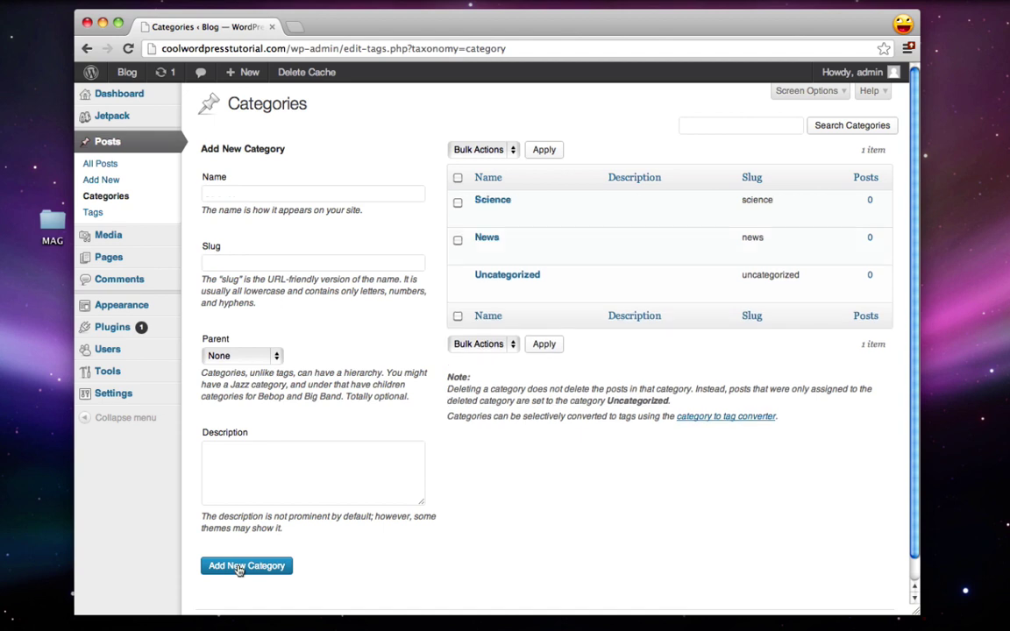
click(232, 193)
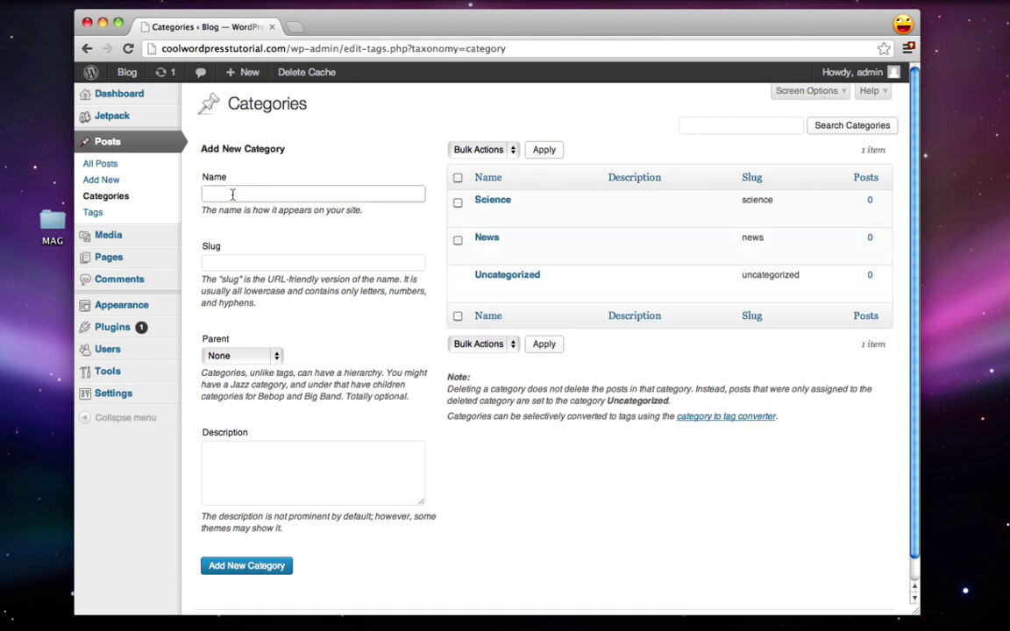
text(Space)
key(Tab)
key(Return)
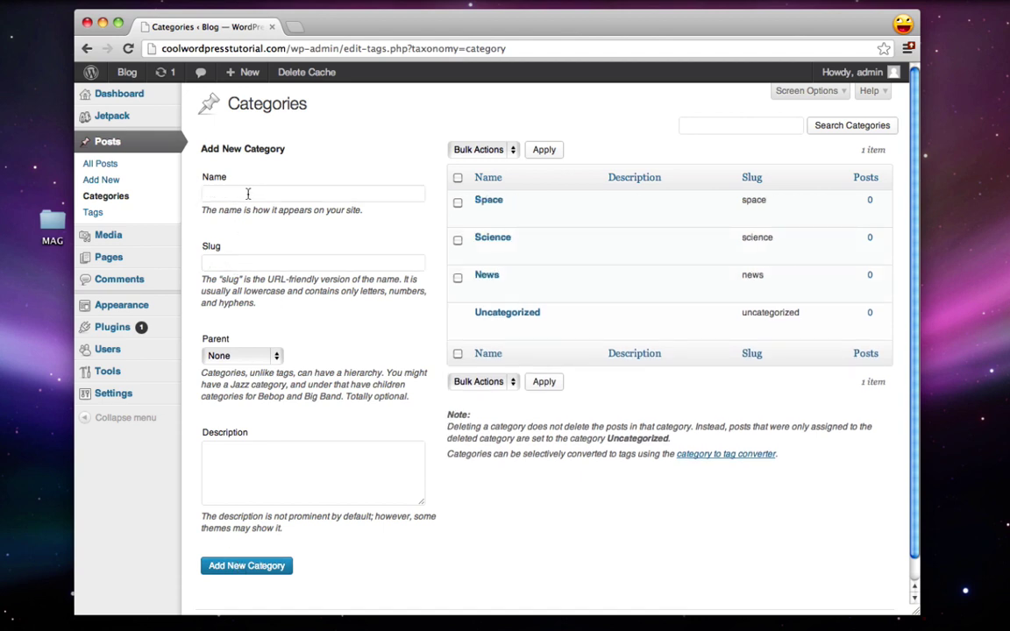
text(Music)
key(Tab)
key(Return)
text(History)
key(Tab)
key(Return)
Step: Add the Ocean, Technology (slug tech) and Art categories
click(257, 197)
text(O)
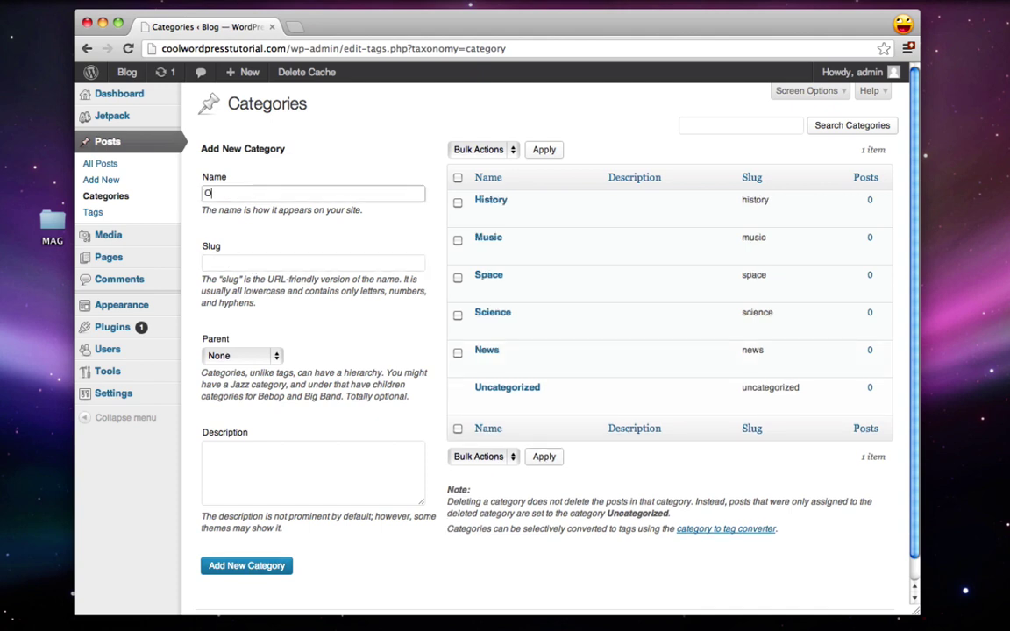
text(cean)
key(Return)
text(Technology)
key(Tab)
text(tech)
key(Return)
text(Artart)
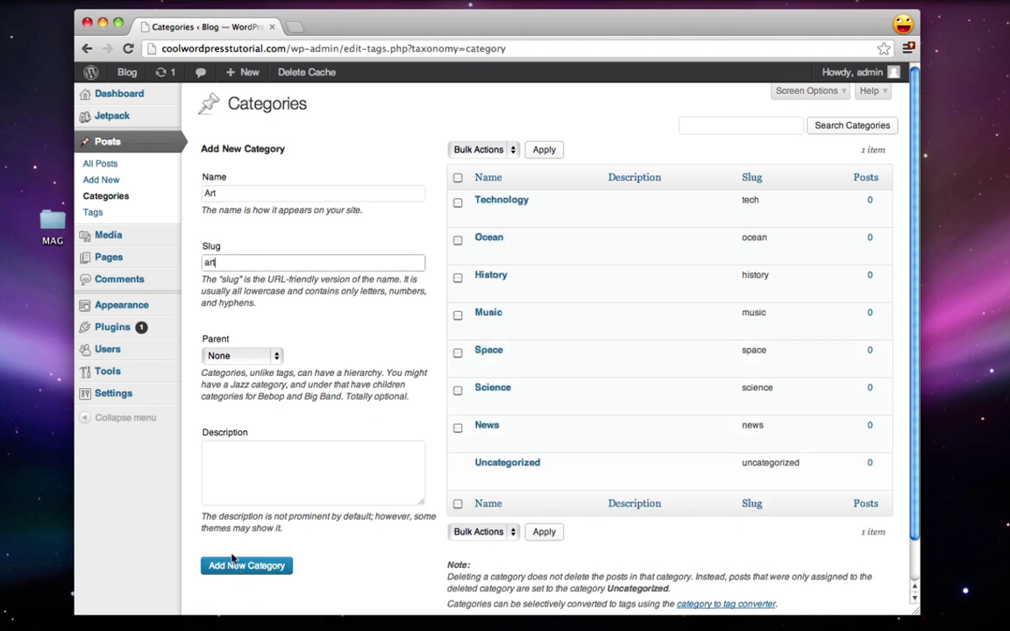
click(234, 560)
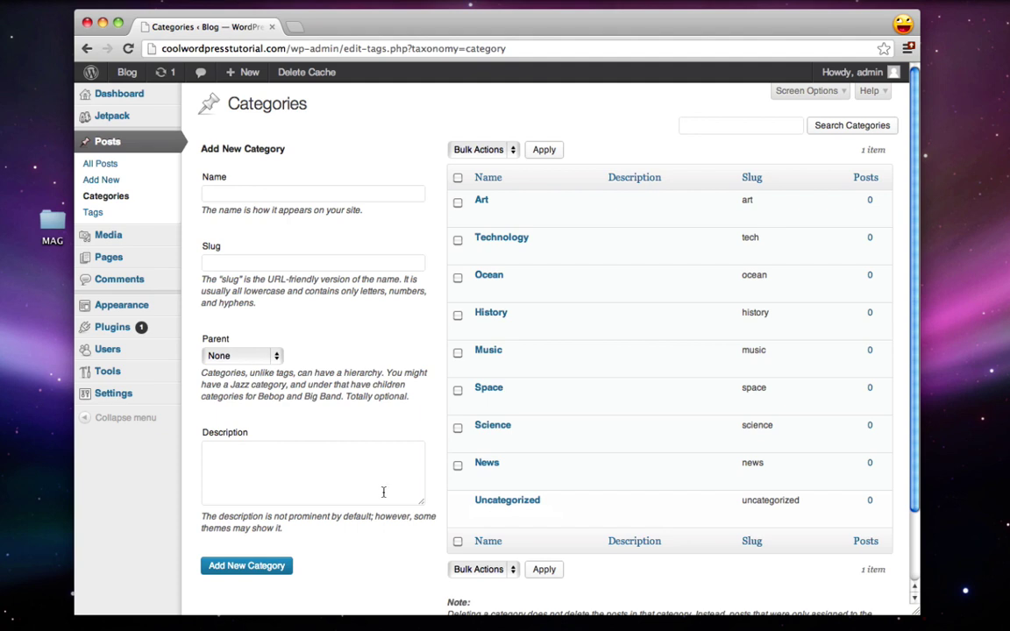
Step: Create a new navigation menu named Top
mouse_move(136, 304)
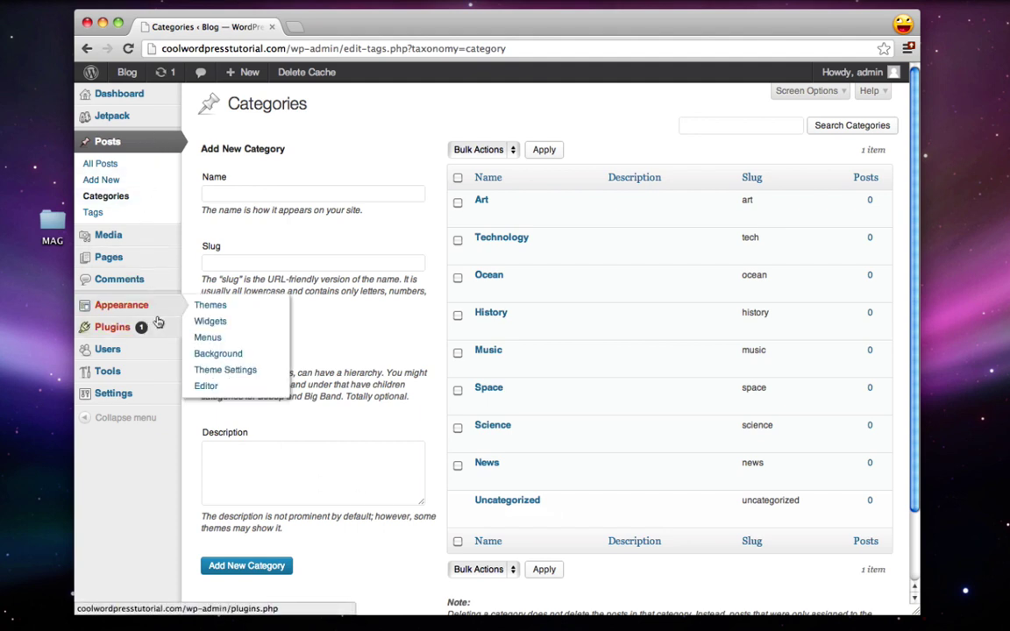
click(222, 341)
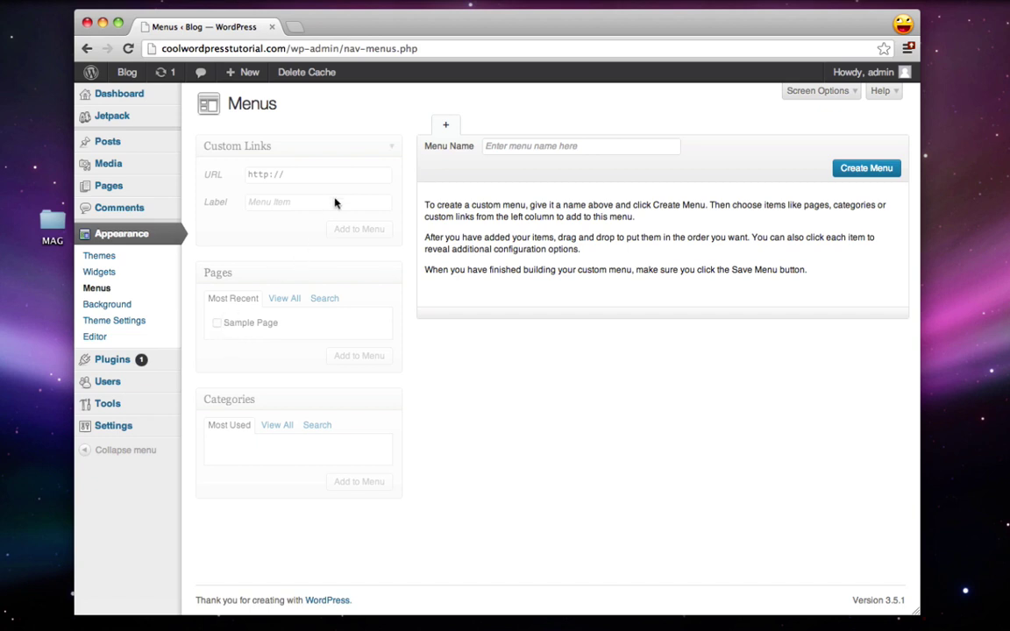
click(506, 146)
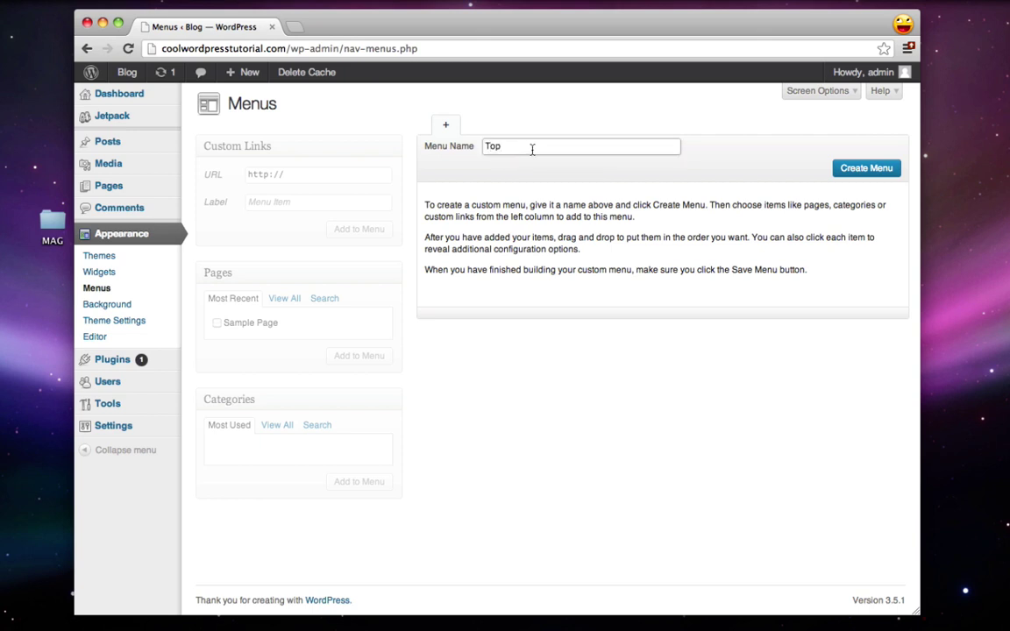
click(860, 169)
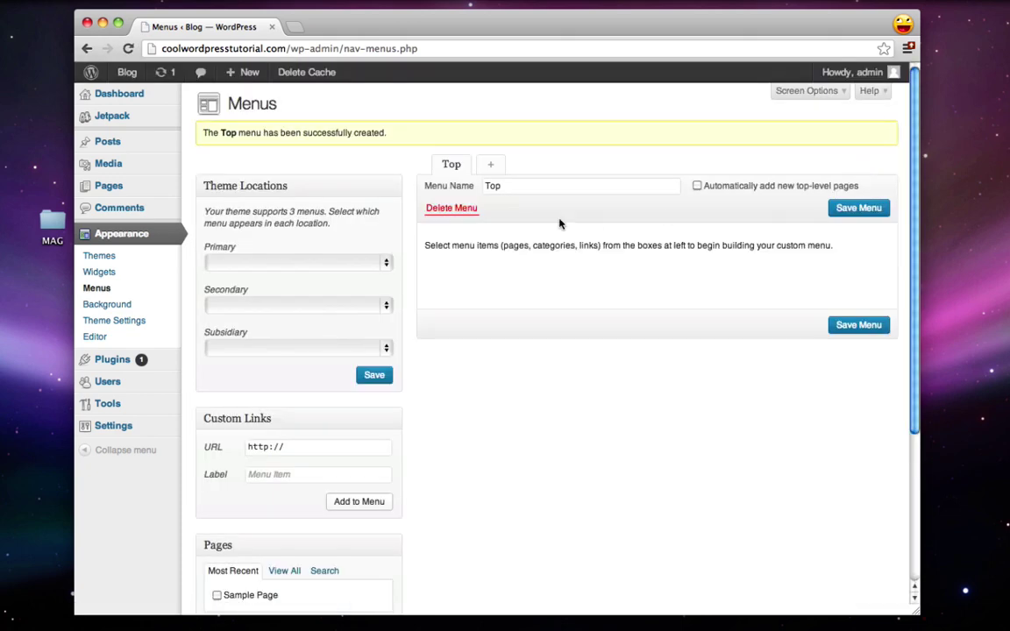
Step: Select every category except Uncategorized for the Top menu
scroll(399, 333, down, 2)
scroll(399, 333, down, 4)
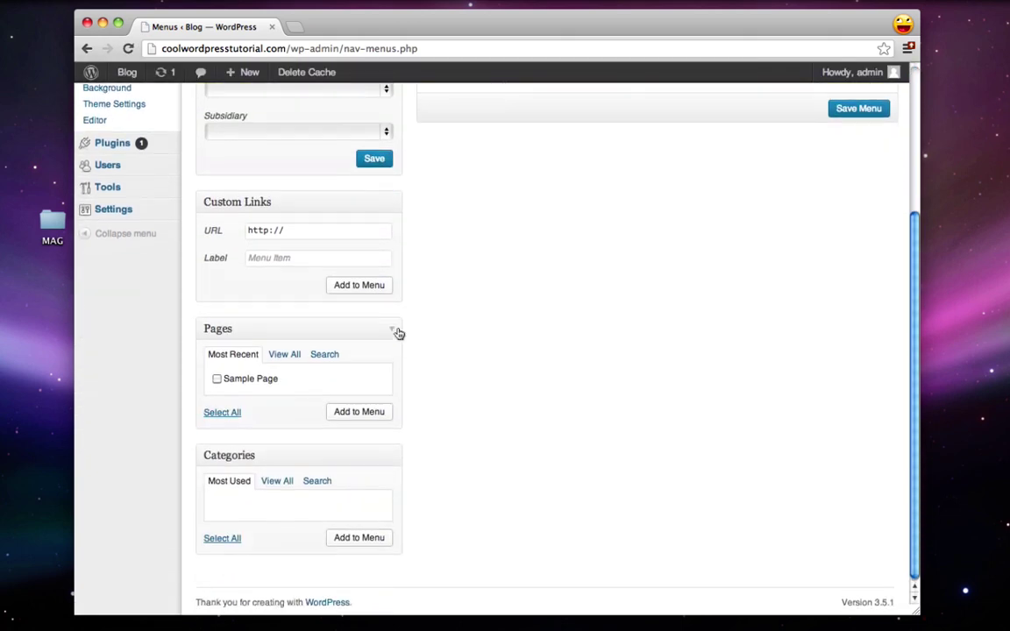
click(277, 479)
scroll(279, 485, down, 2)
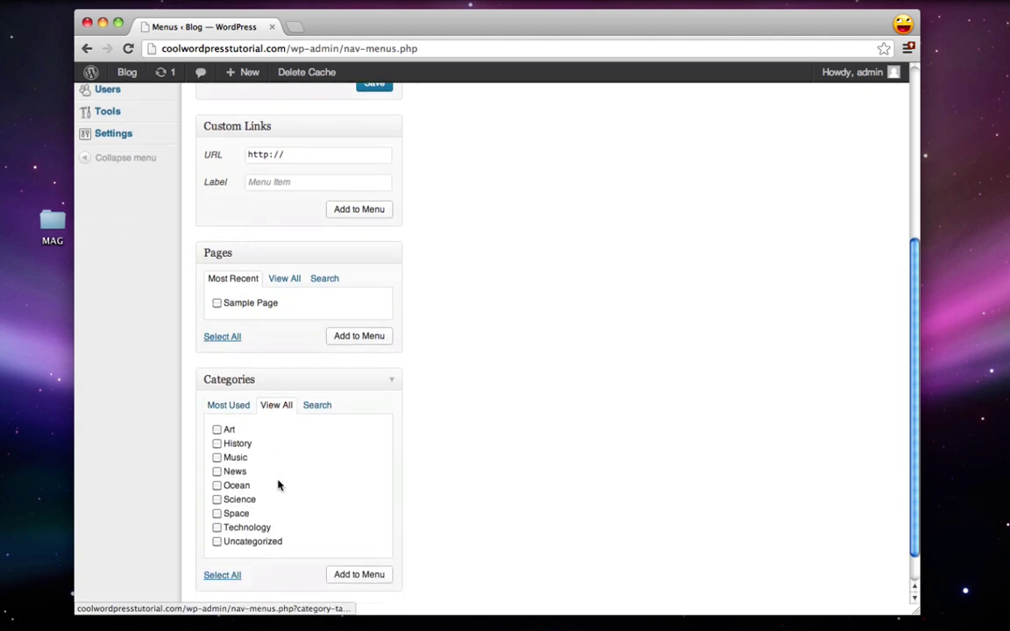
click(217, 527)
click(222, 573)
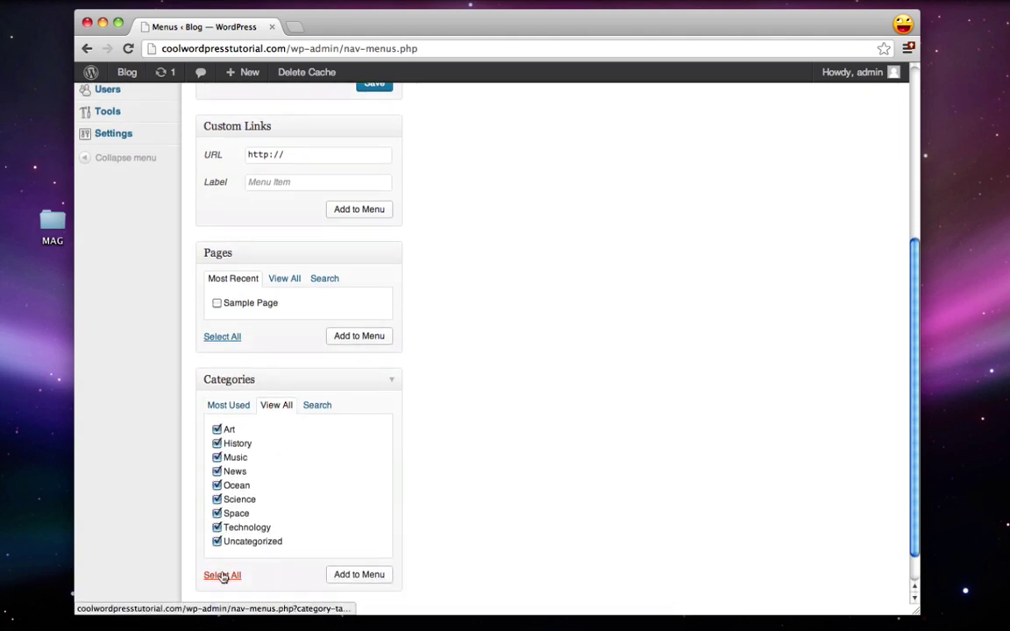
click(217, 542)
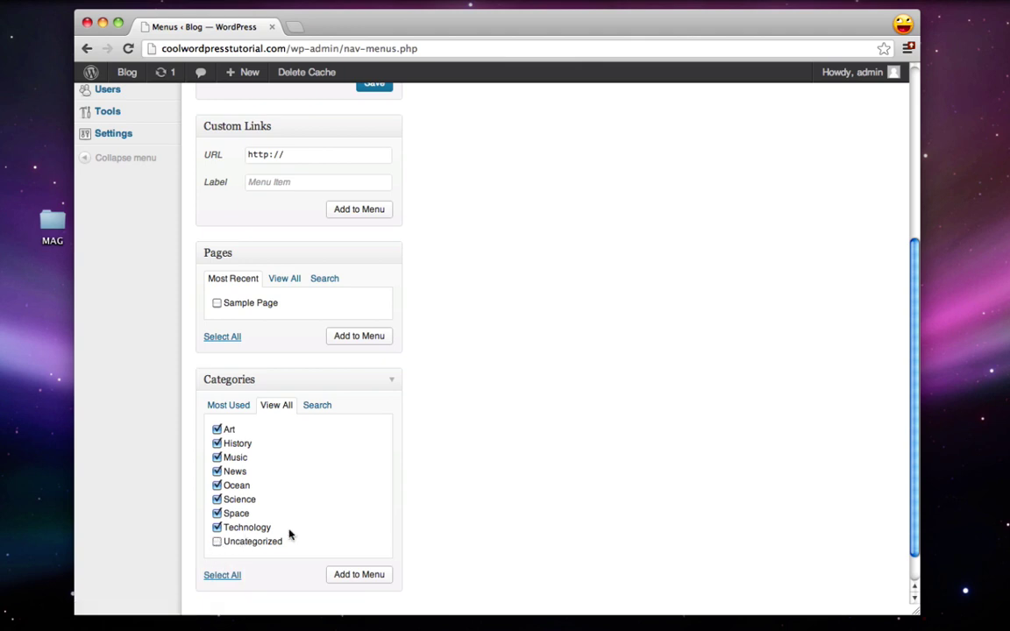
scroll(356, 570, up, 1)
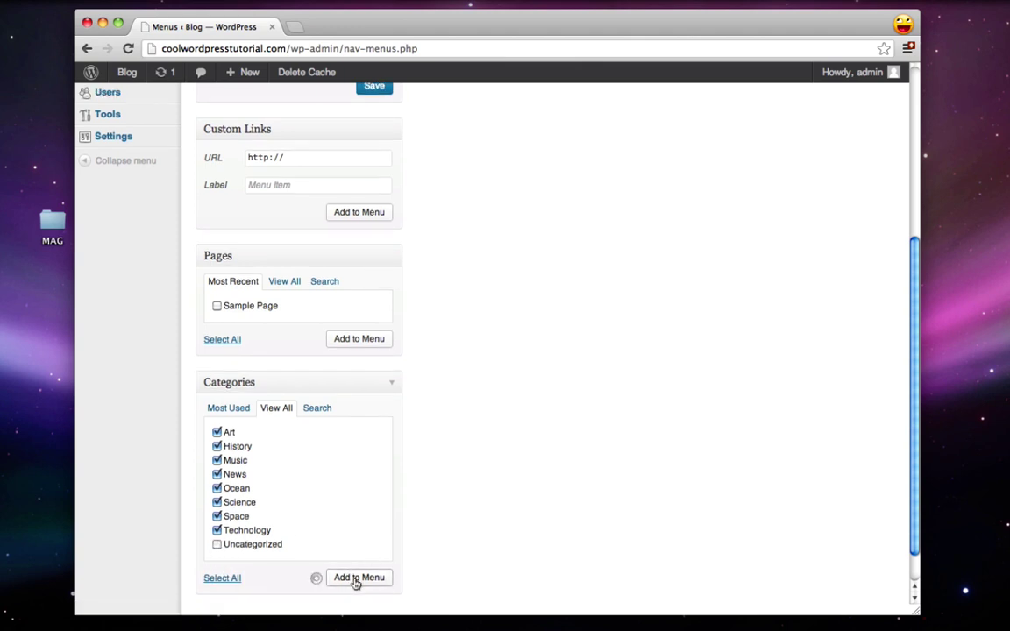
scroll(356, 583, up, 6)
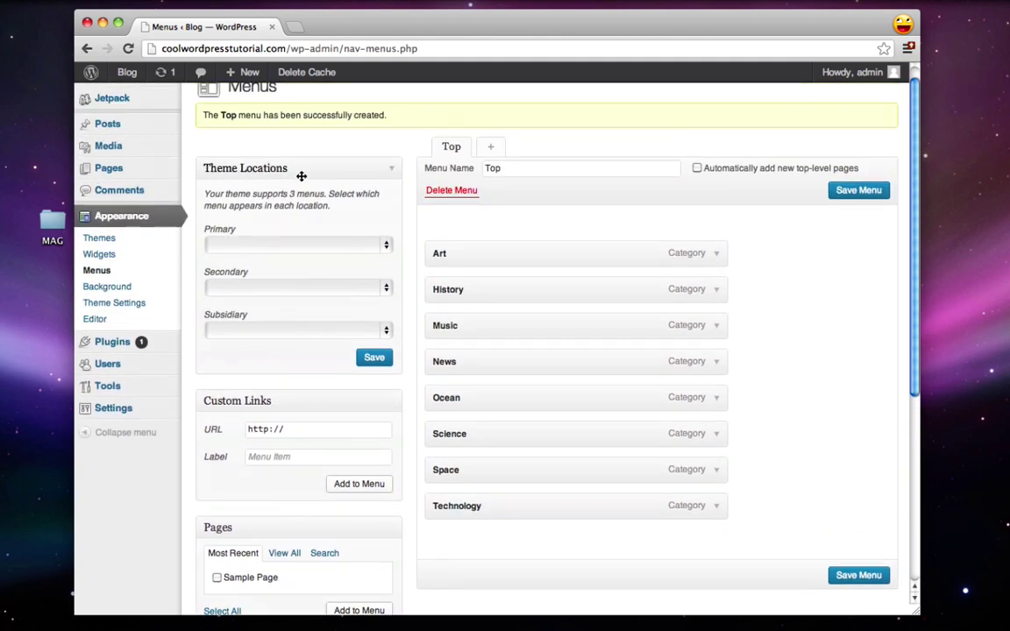
Step: Assign Top to the Primary location and save the menu
click(261, 248)
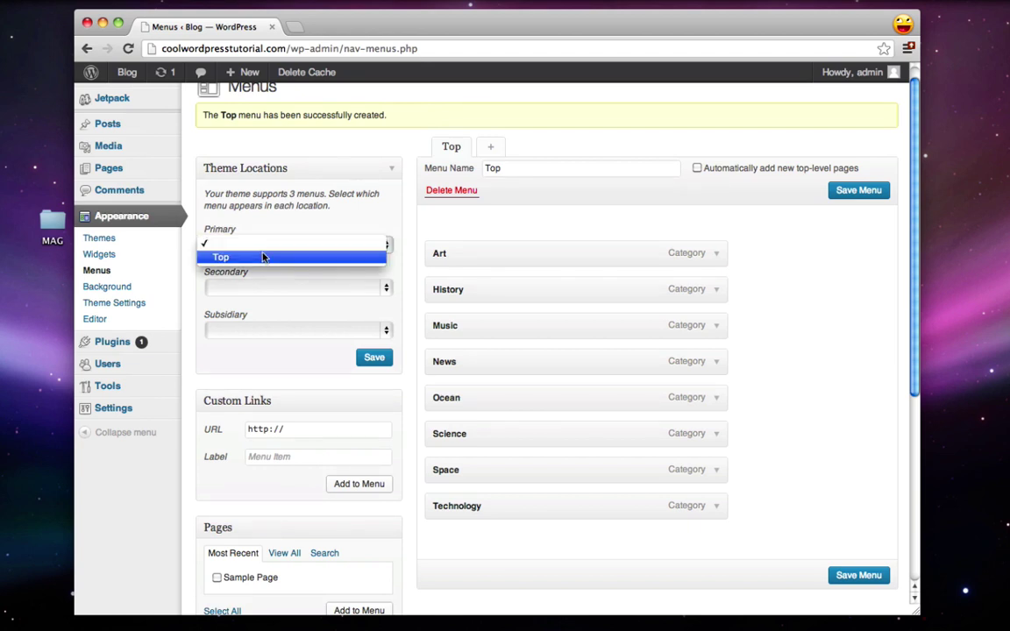
click(264, 257)
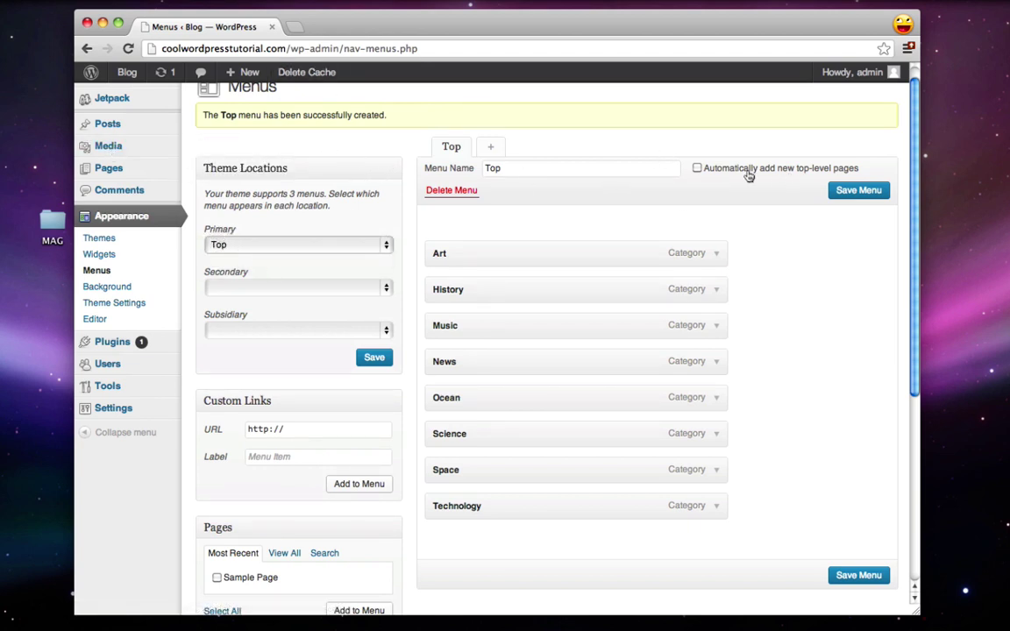
scroll(382, 207, down, 5)
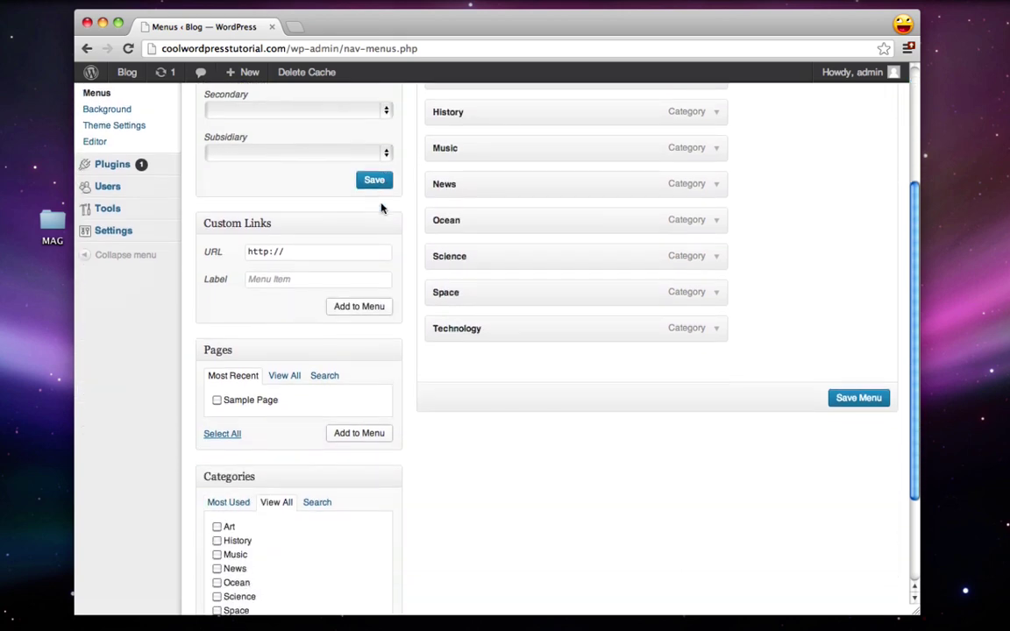
scroll(382, 208, up, 5)
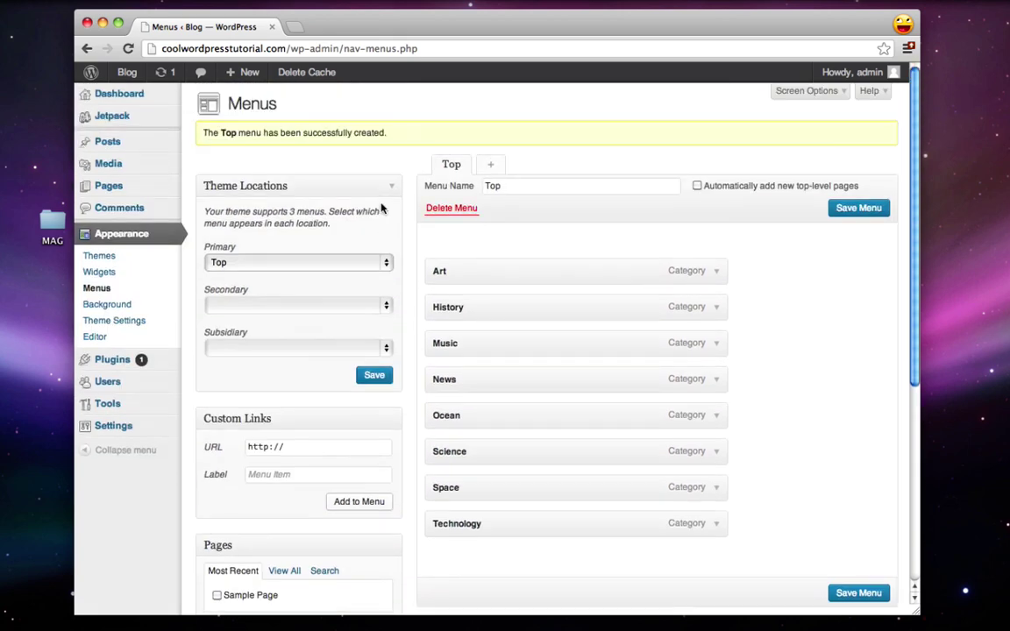
click(858, 209)
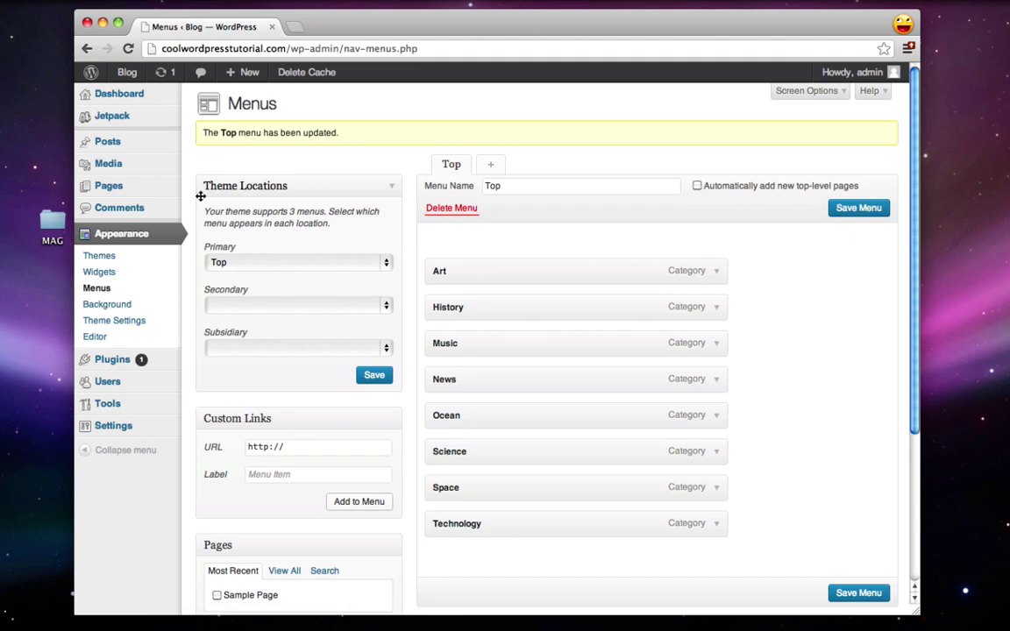
Step: Check the front page shows the Top menu's eight category links, then return to Menus
click(129, 75)
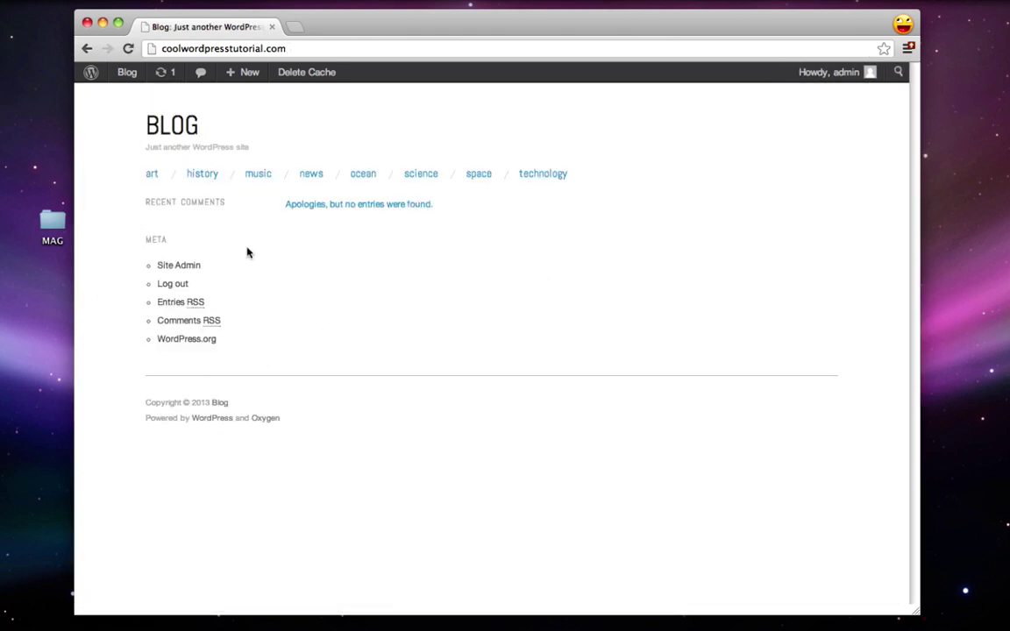
key(BackSpace)
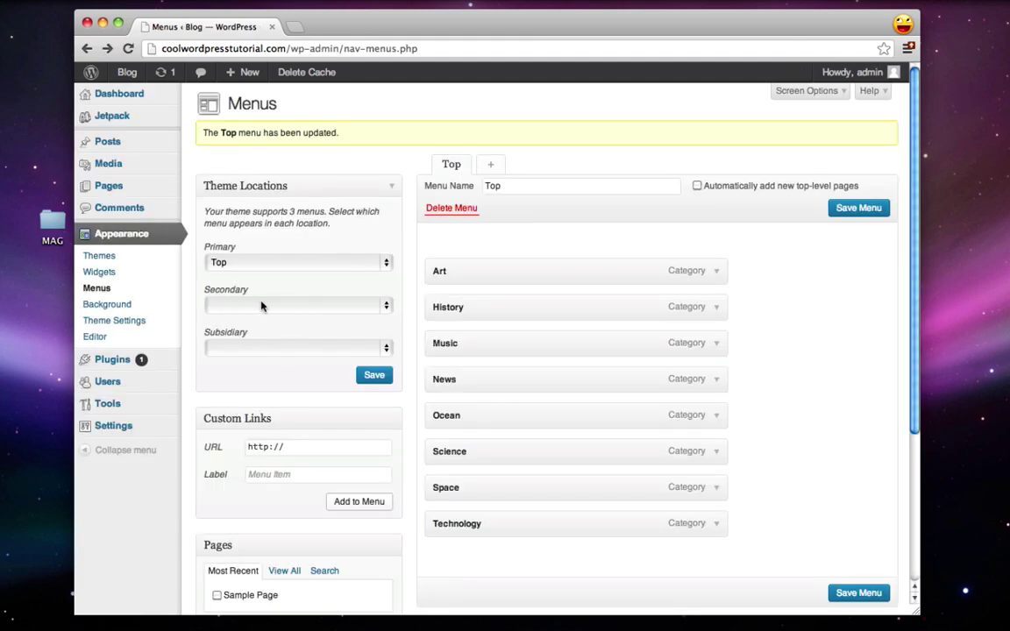
Step: Create a menu named Side and assign it to the Secondary location
click(494, 167)
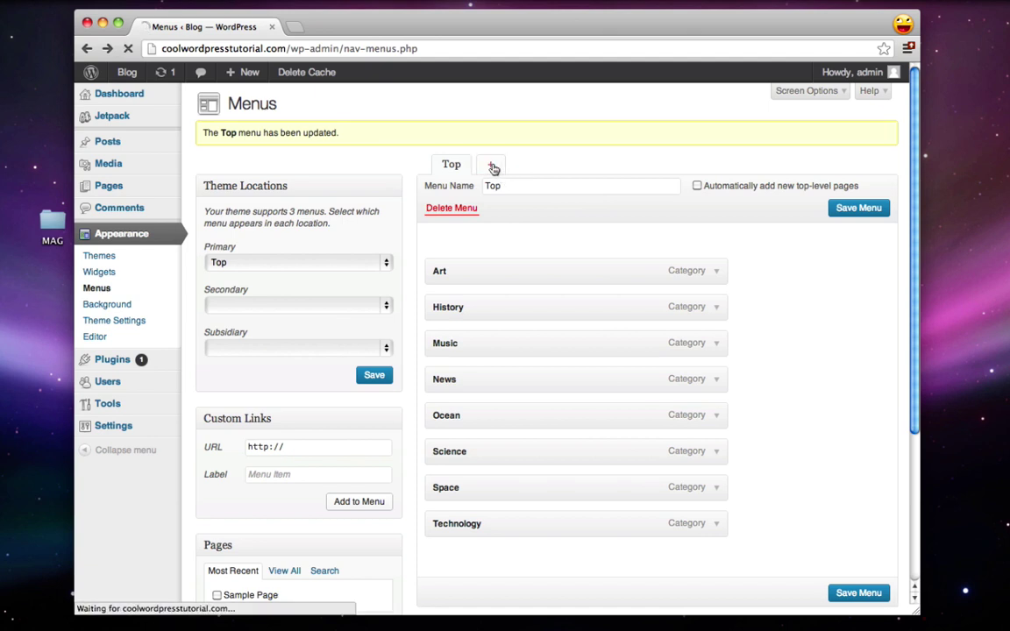
click(511, 149)
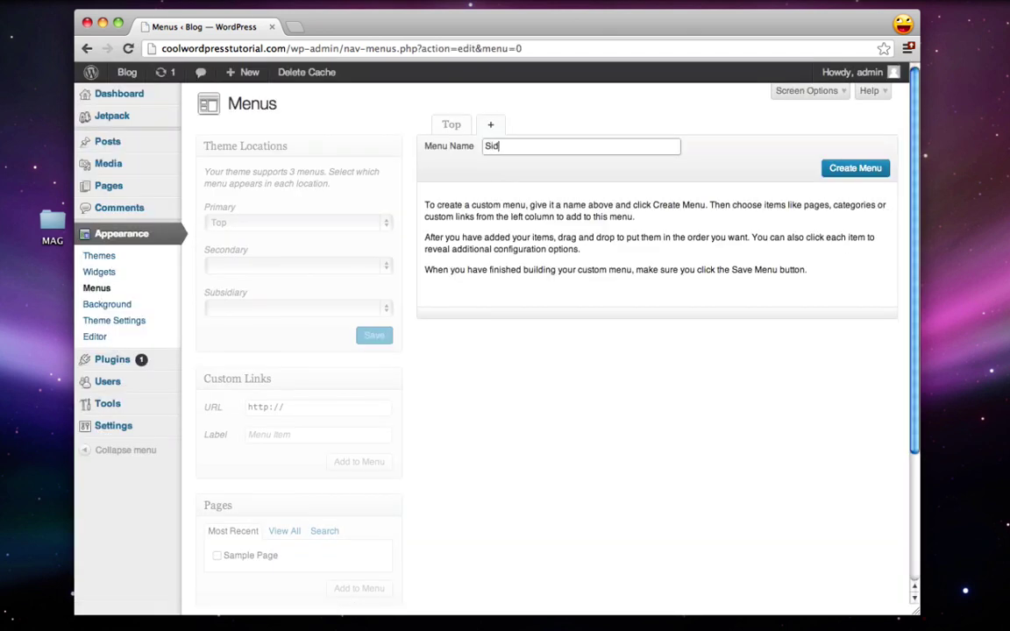
click(844, 169)
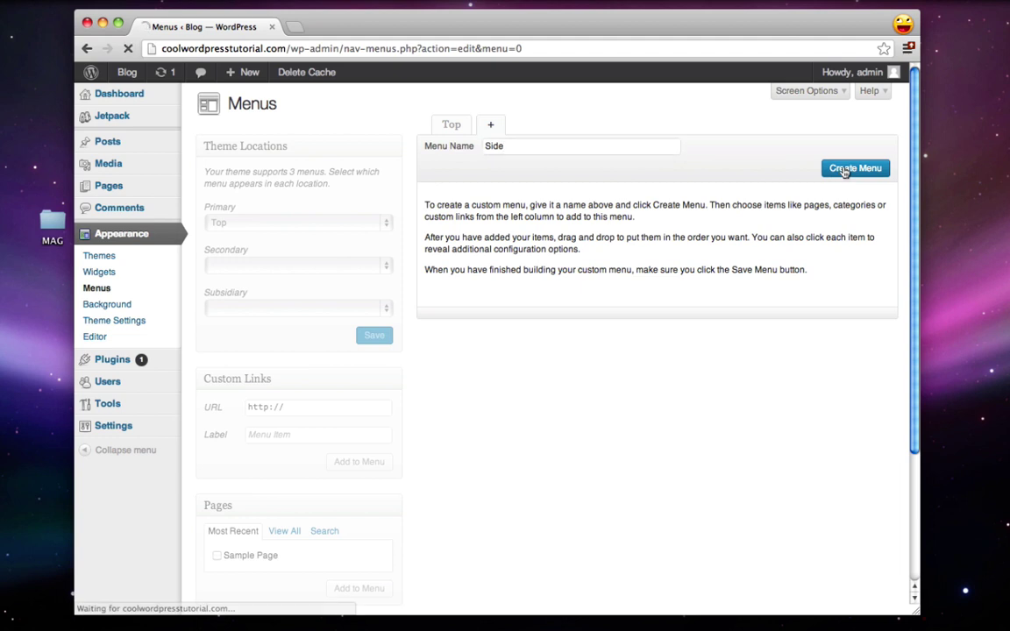
scroll(430, 260, down, 1)
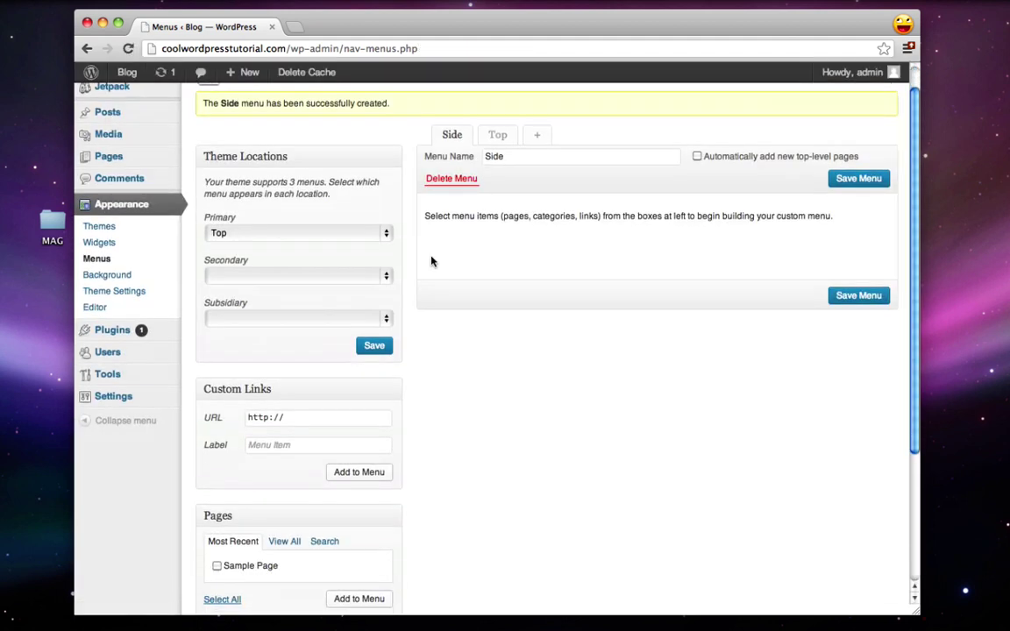
click(325, 276)
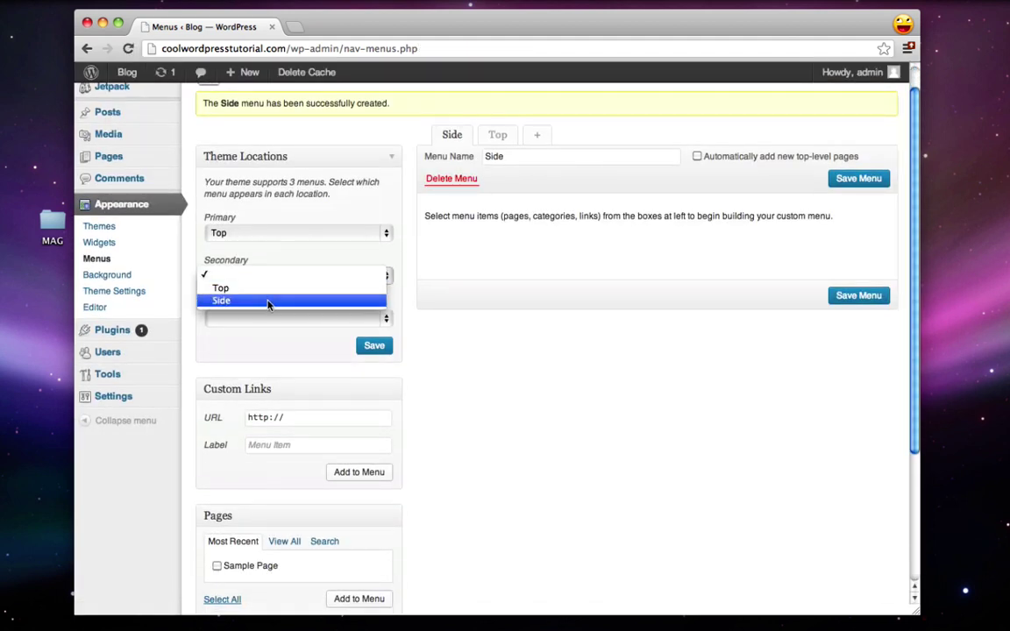
click(221, 300)
Step: Add the eight categories to the Side menu and save it
scroll(275, 390, down, 5)
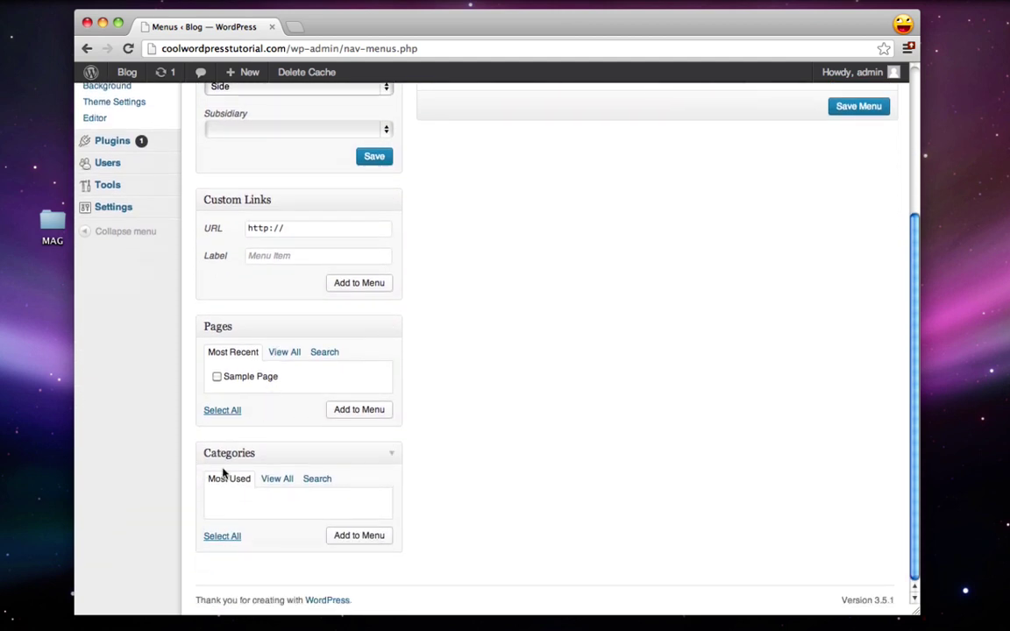
click(281, 481)
scroll(282, 484, down, 3)
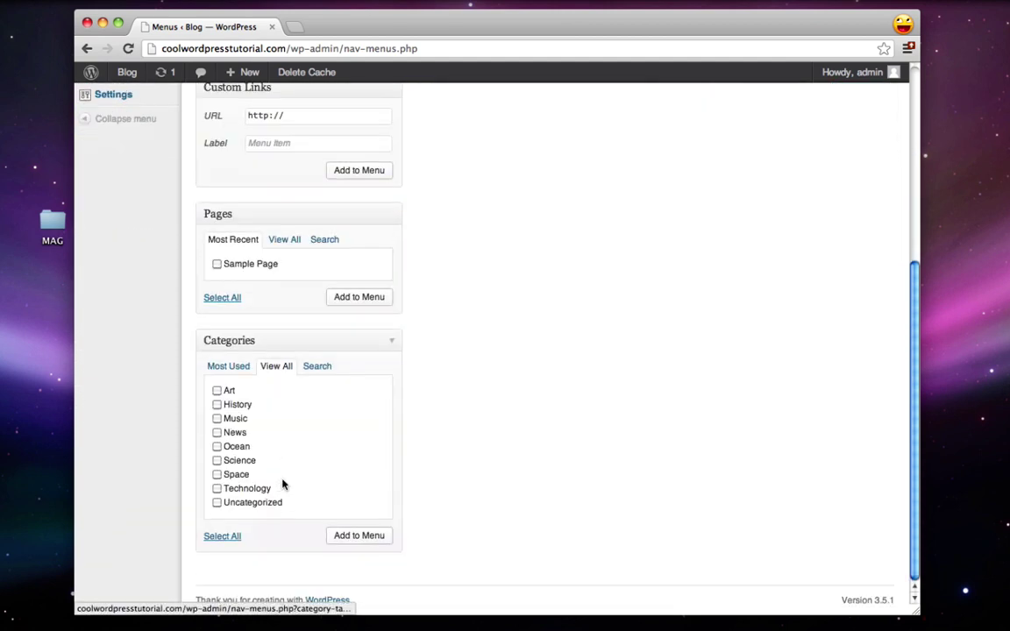
click(222, 536)
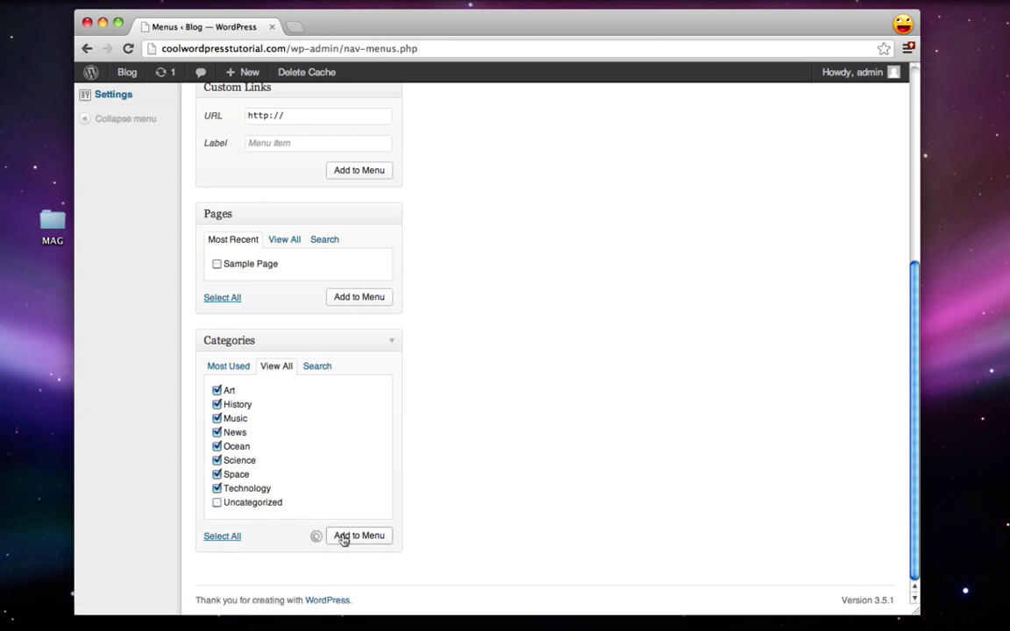
scroll(581, 472, up, 5)
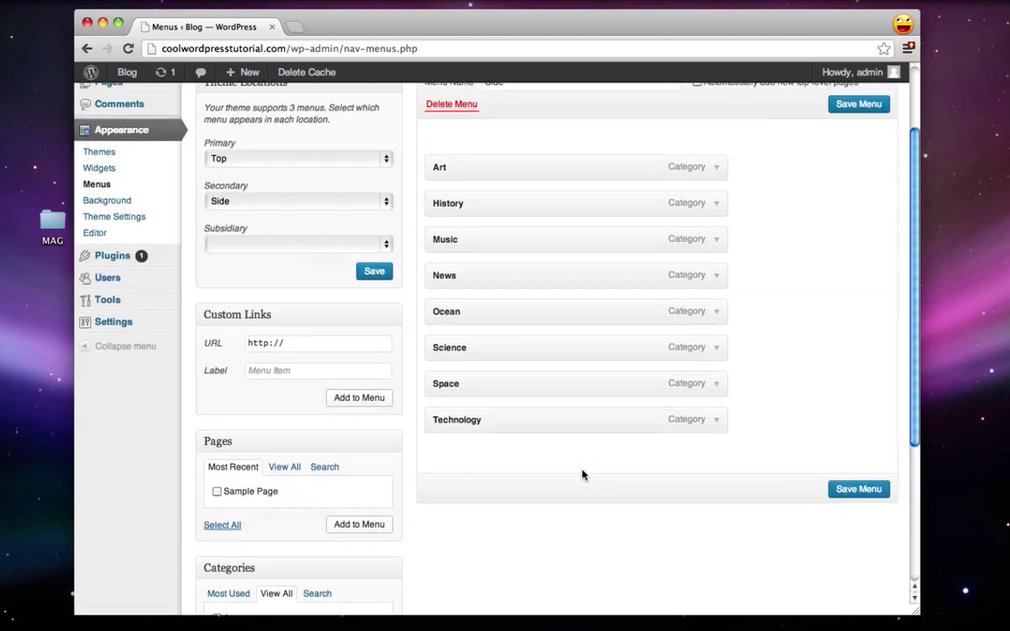
click(849, 488)
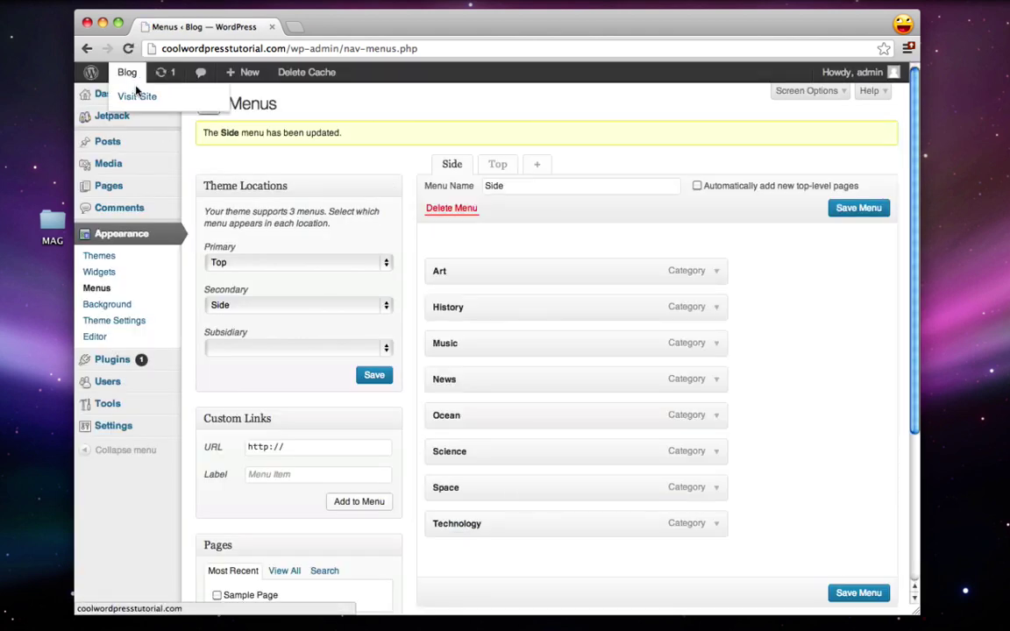
Step: View the live front page with both category menus, then return to the admin About page
click(133, 91)
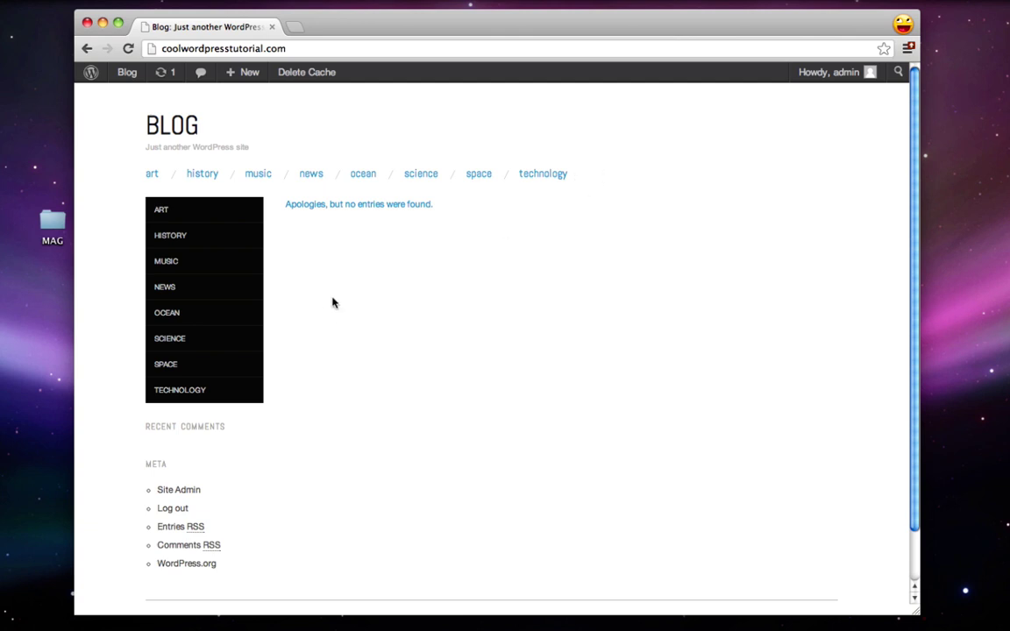
click(94, 73)
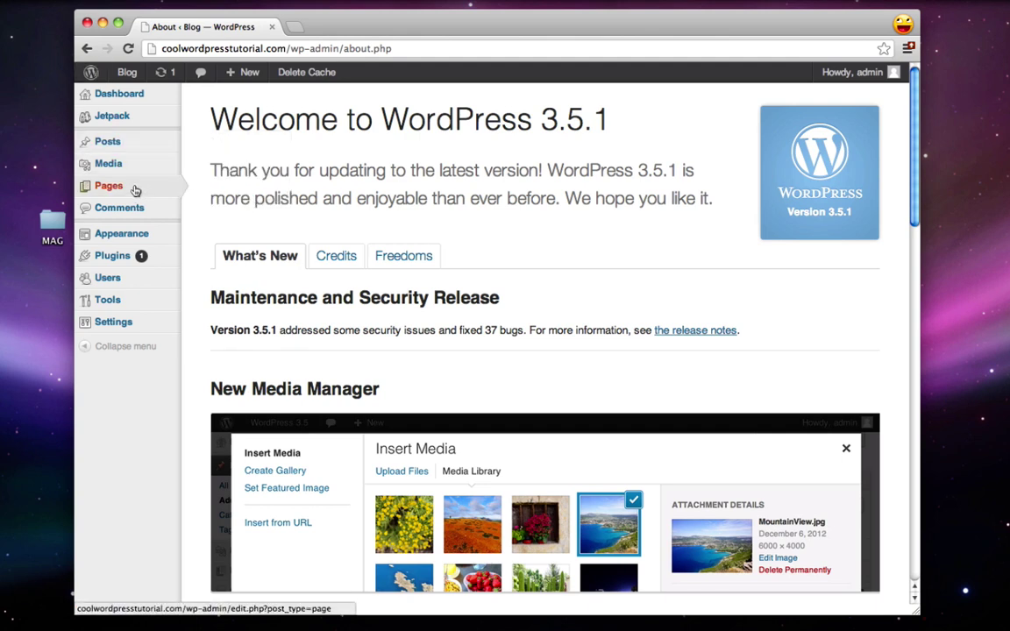
Step: Publish a new page titled About
mouse_move(136, 190)
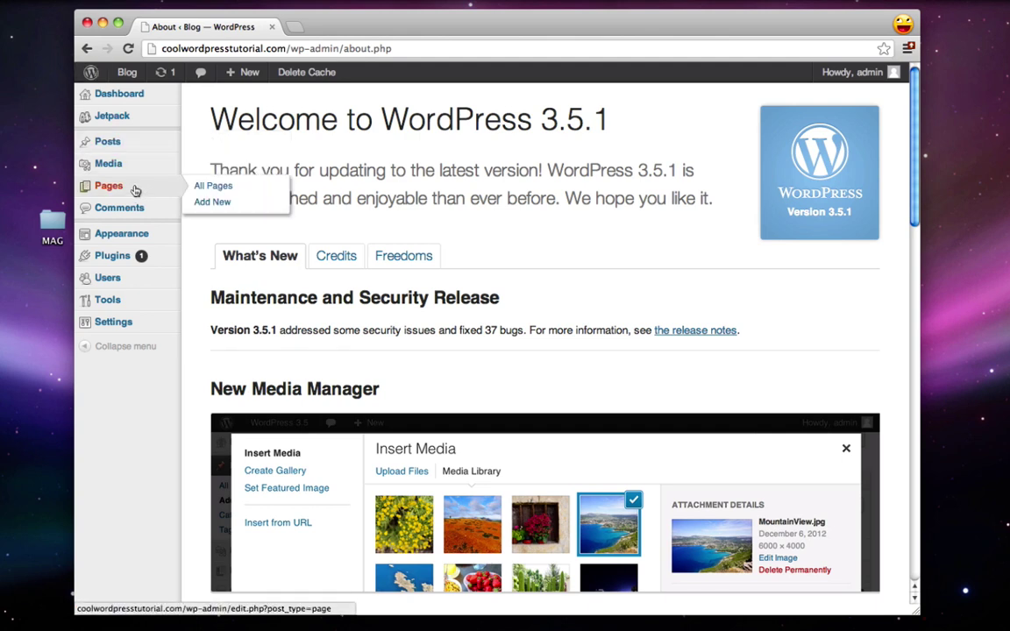
click(203, 202)
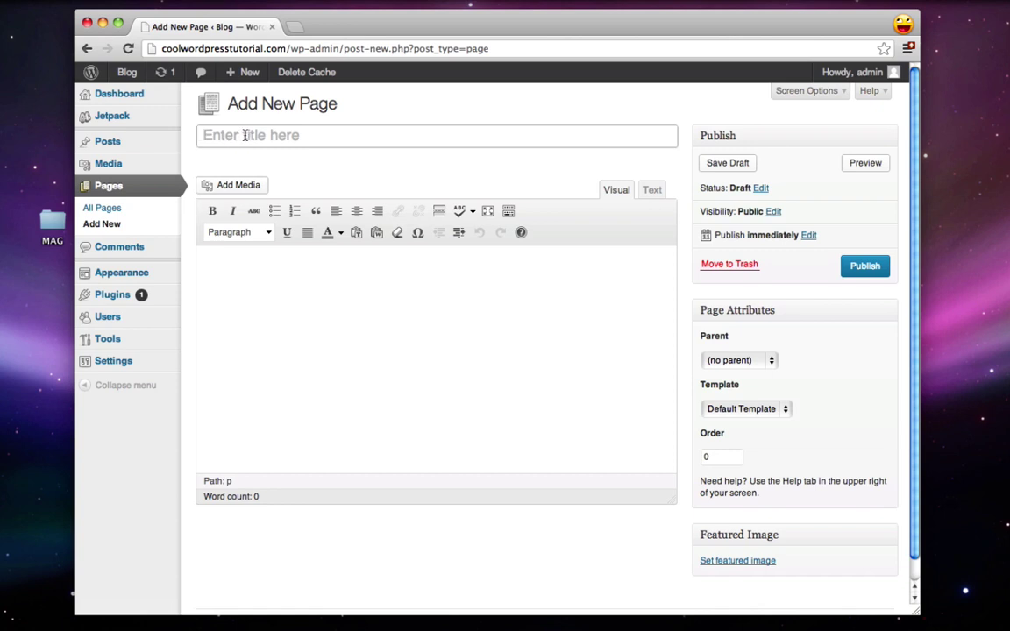
text(About)
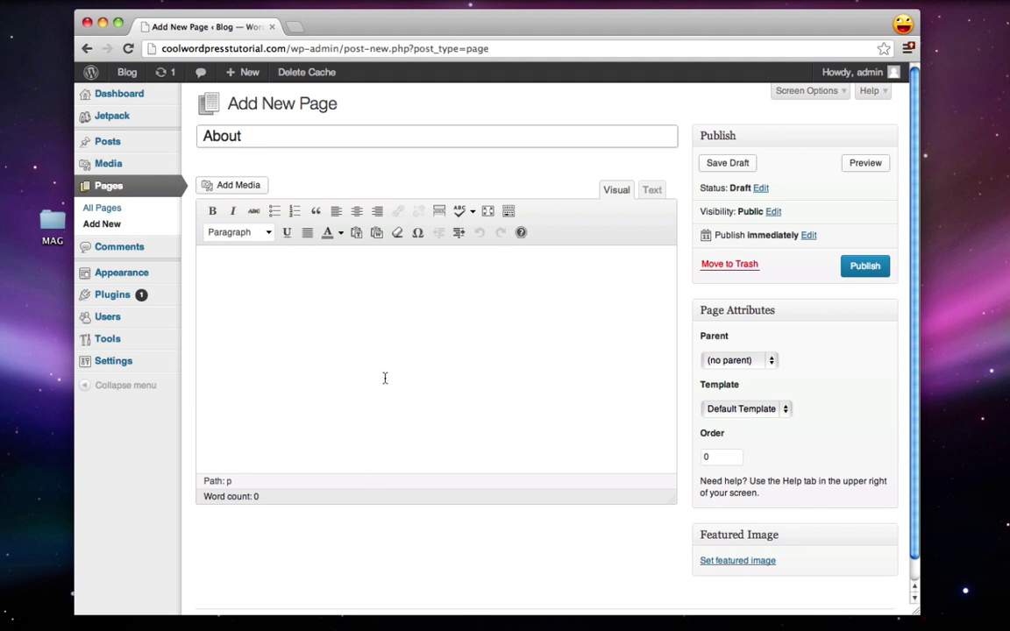
click(865, 268)
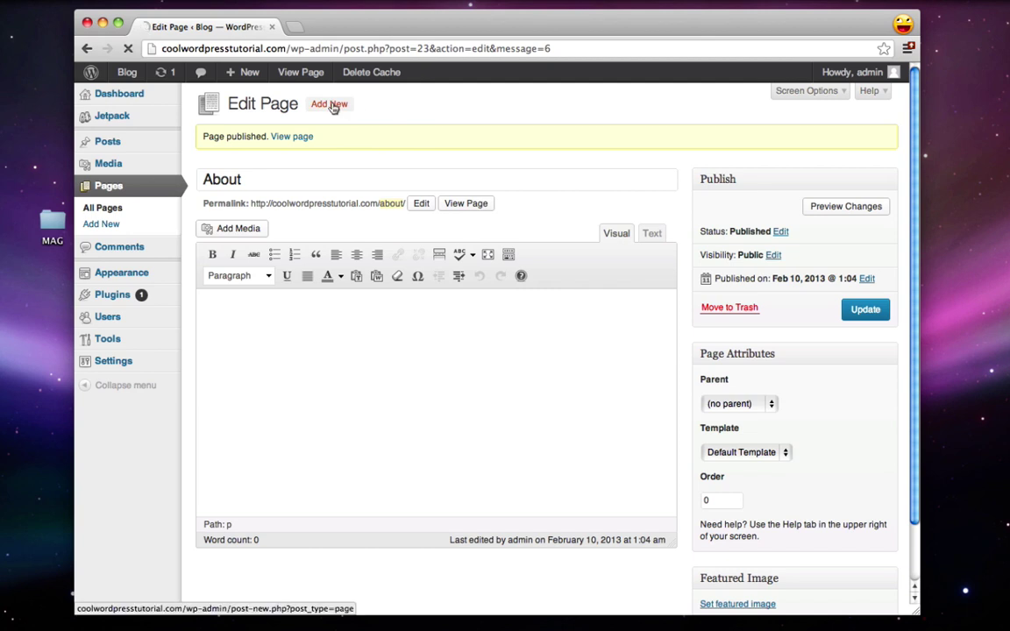
Step: Publish a new page titled Contact and go to Appearance > Menus
click(333, 106)
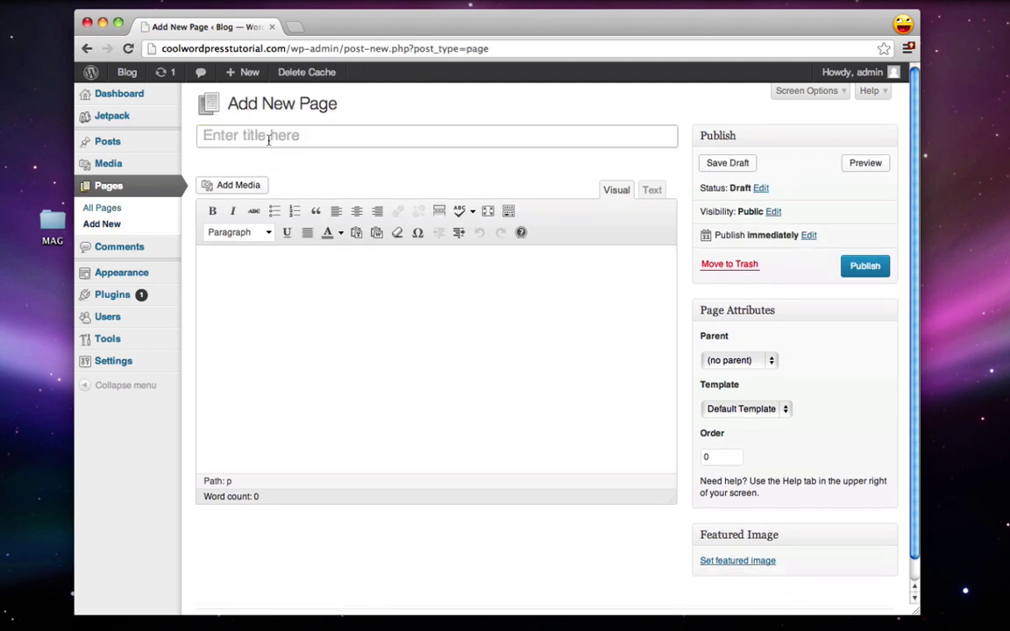
click(242, 127)
text(Contact)
click(857, 266)
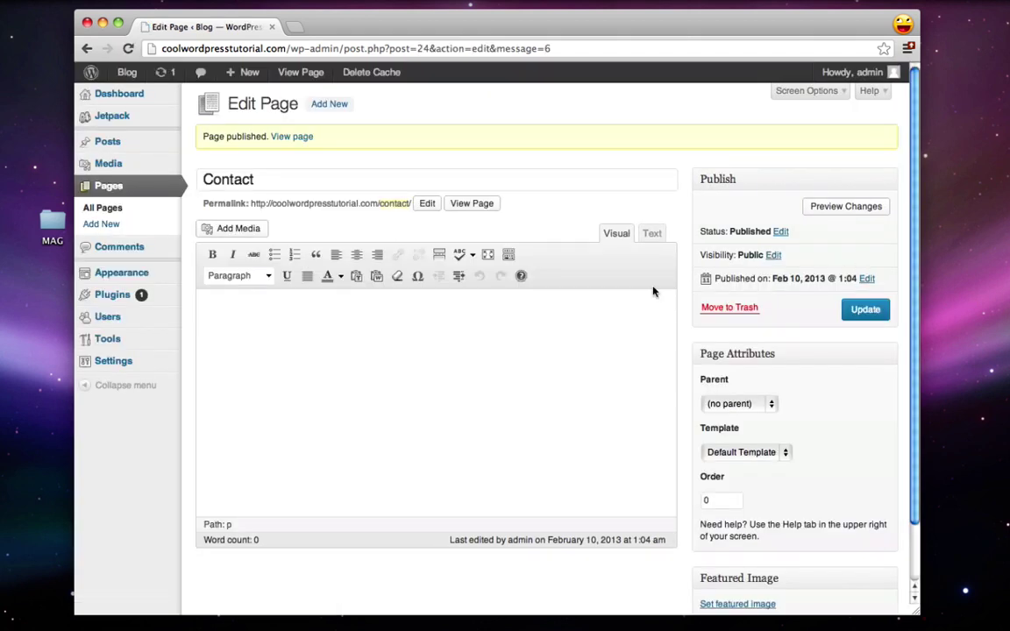
mouse_move(131, 273)
click(212, 306)
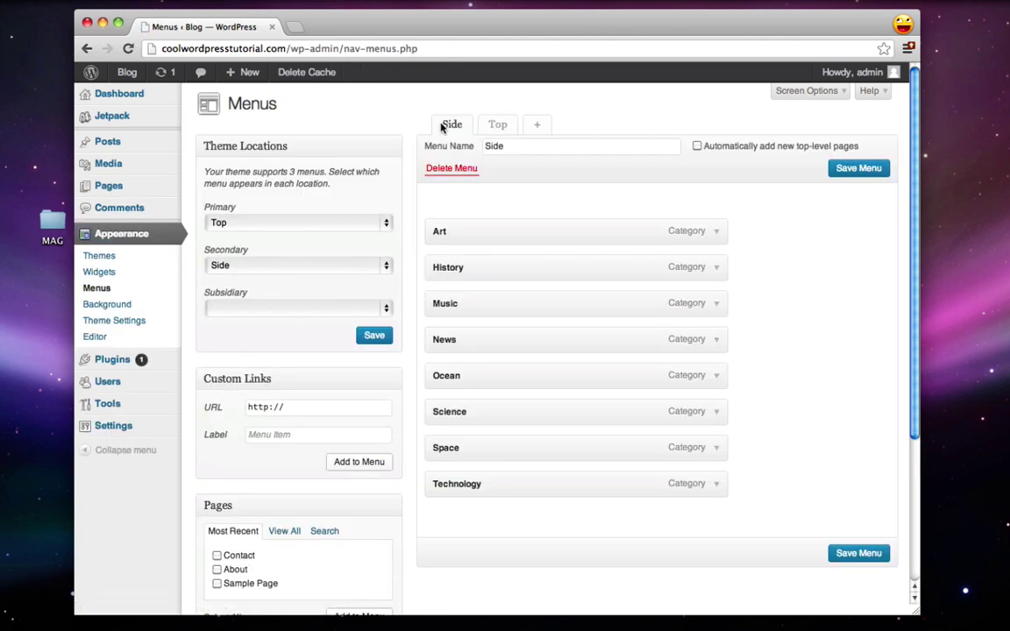
Step: Order About before Contact in the Top menu, save it, and visit the live blog
click(497, 127)
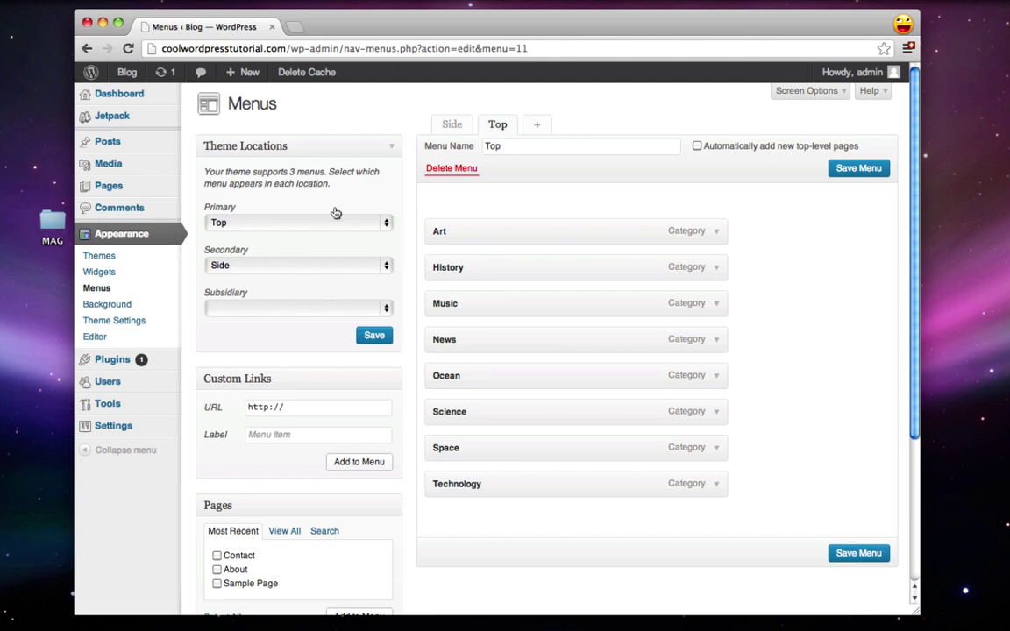
scroll(333, 213, down, 2)
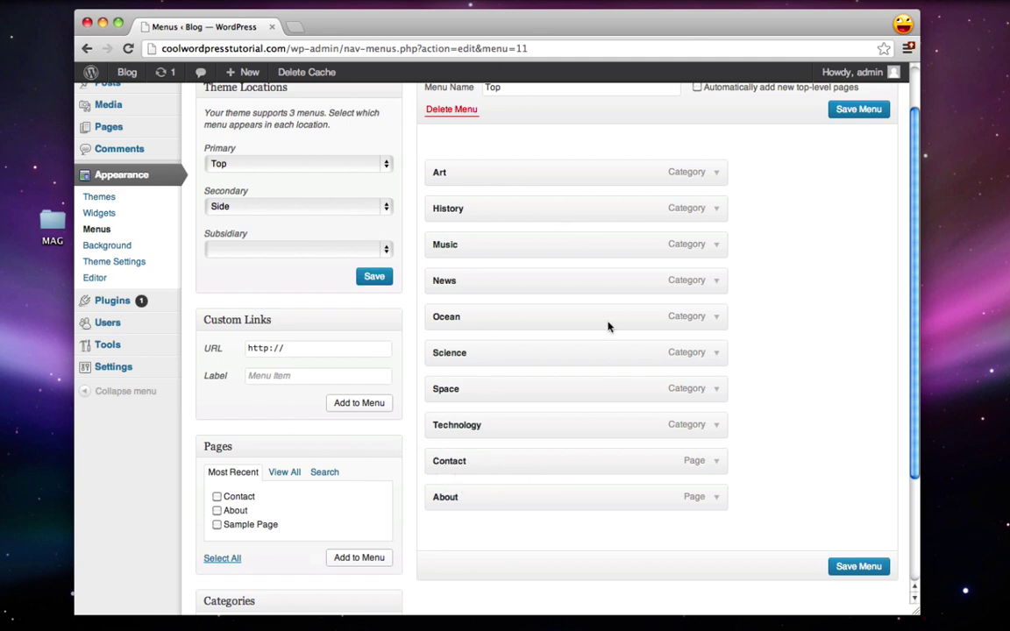
mouse_move(470, 460)
mouse_down()
mouse_move(457, 182)
mouse_move(462, 467)
mouse_move(474, 464)
mouse_move(471, 448)
mouse_move(462, 460)
mouse_up()
click(841, 567)
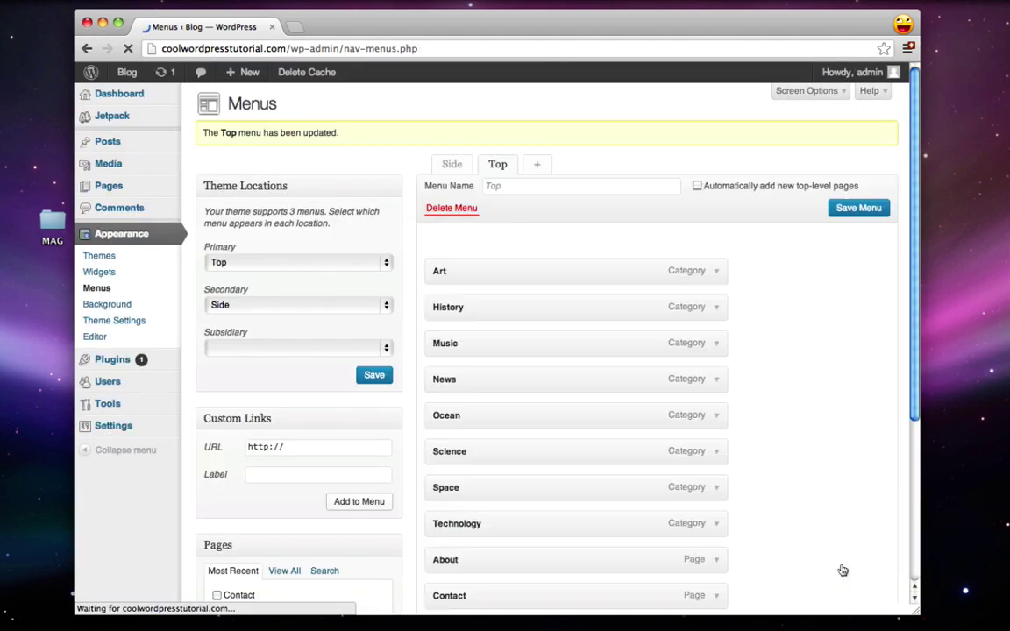
click(127, 73)
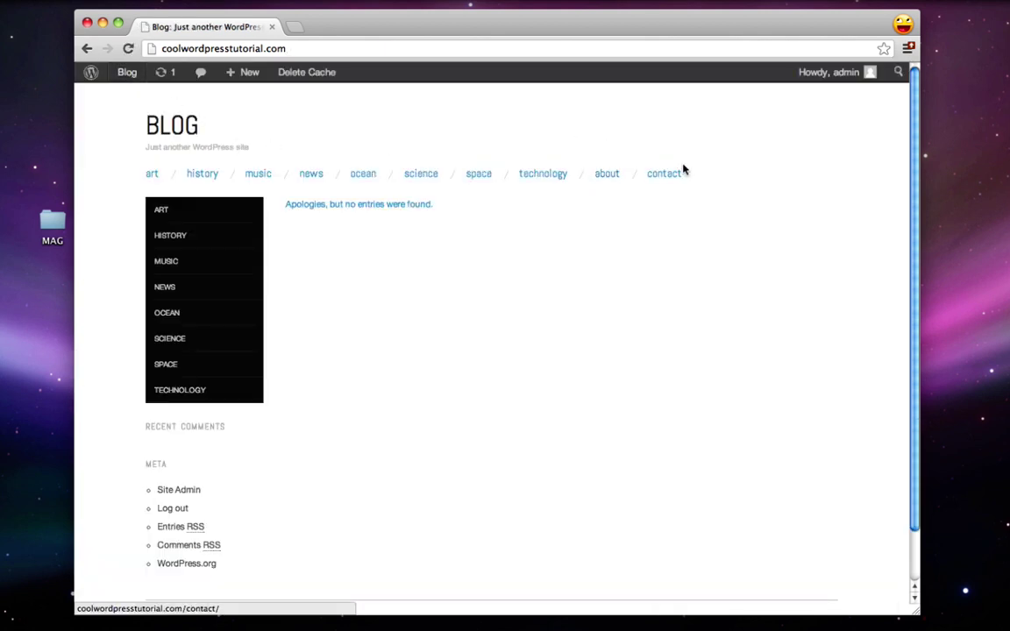
Step: Open the About and Contact links from the blog's top navigation, then go back to the dashboard
click(605, 175)
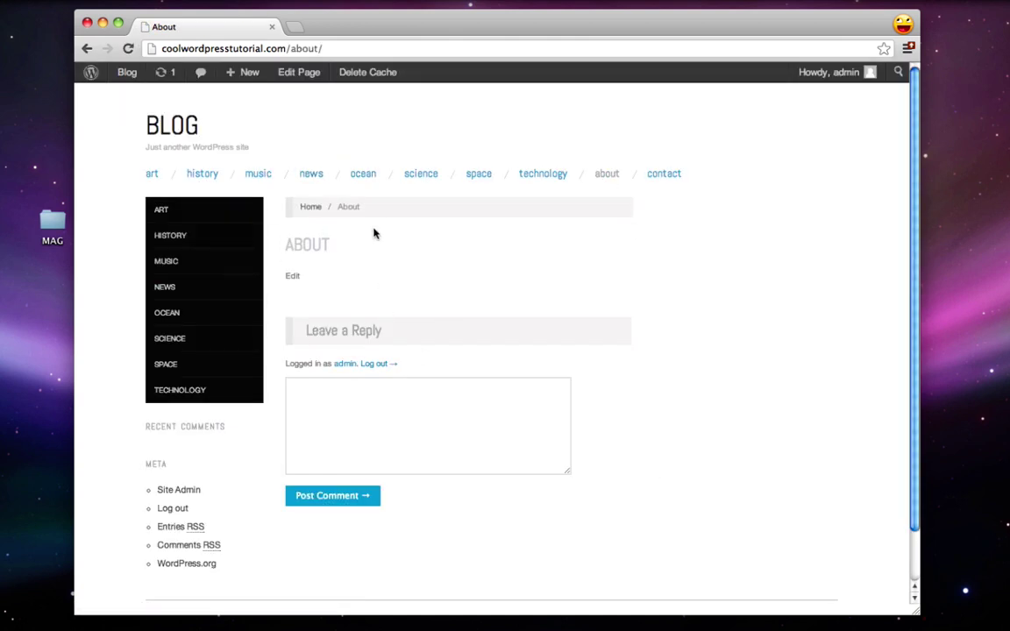
click(665, 174)
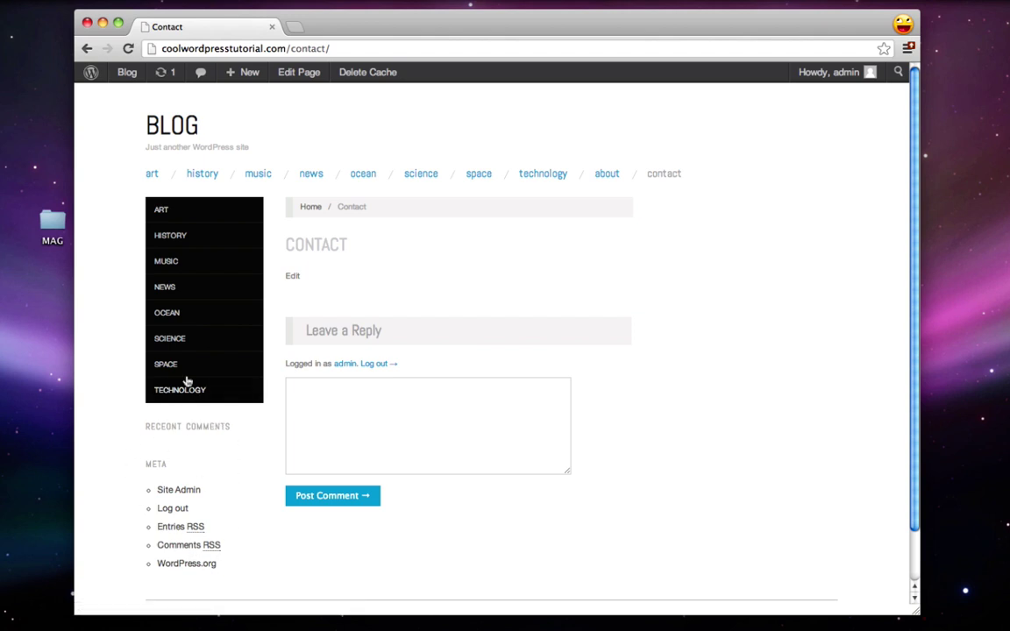
click(90, 74)
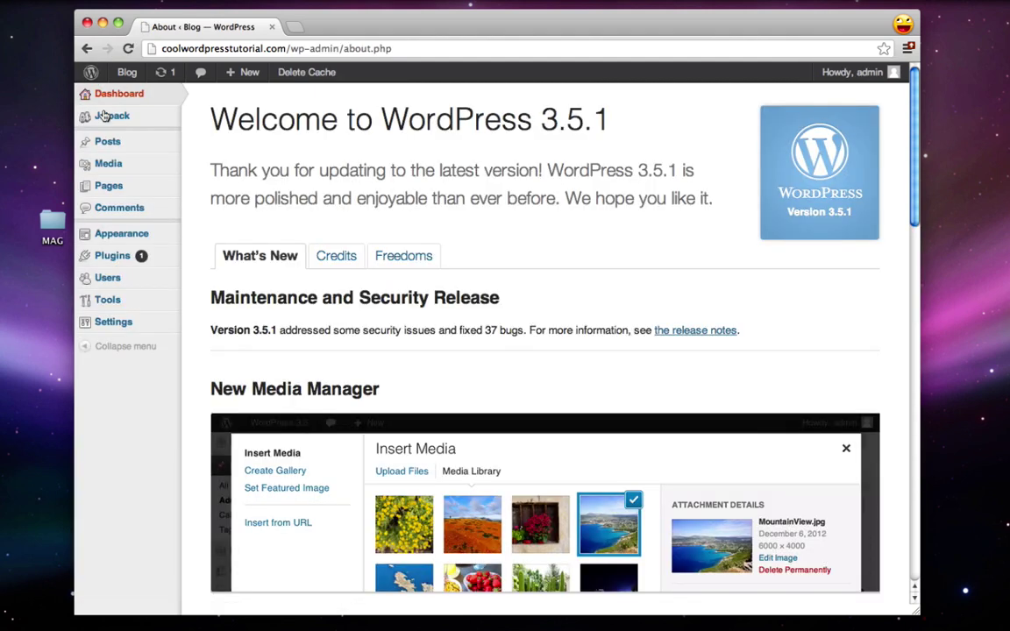
Step: Remove the Meta and Recent Comments widgets from the Primary sidebar
mouse_move(144, 239)
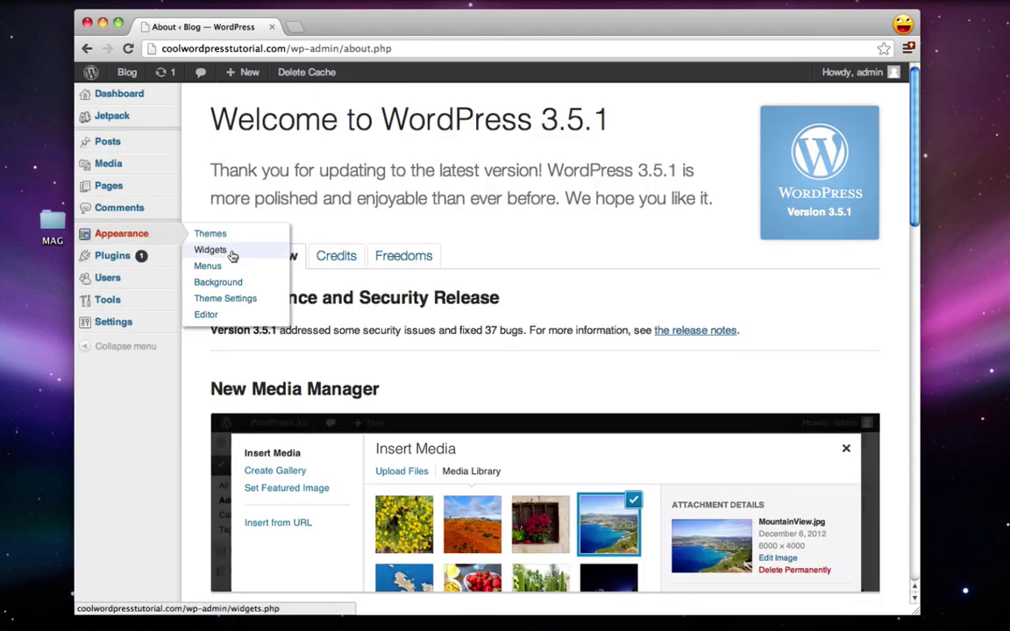
click(208, 250)
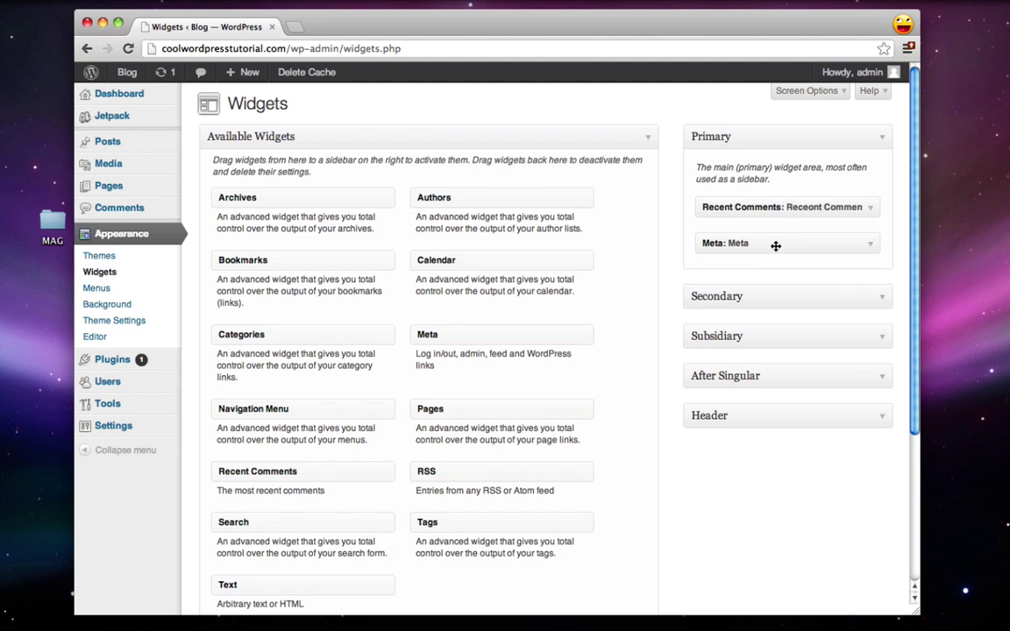
drag(776, 245, 449, 230)
drag(789, 207, 478, 196)
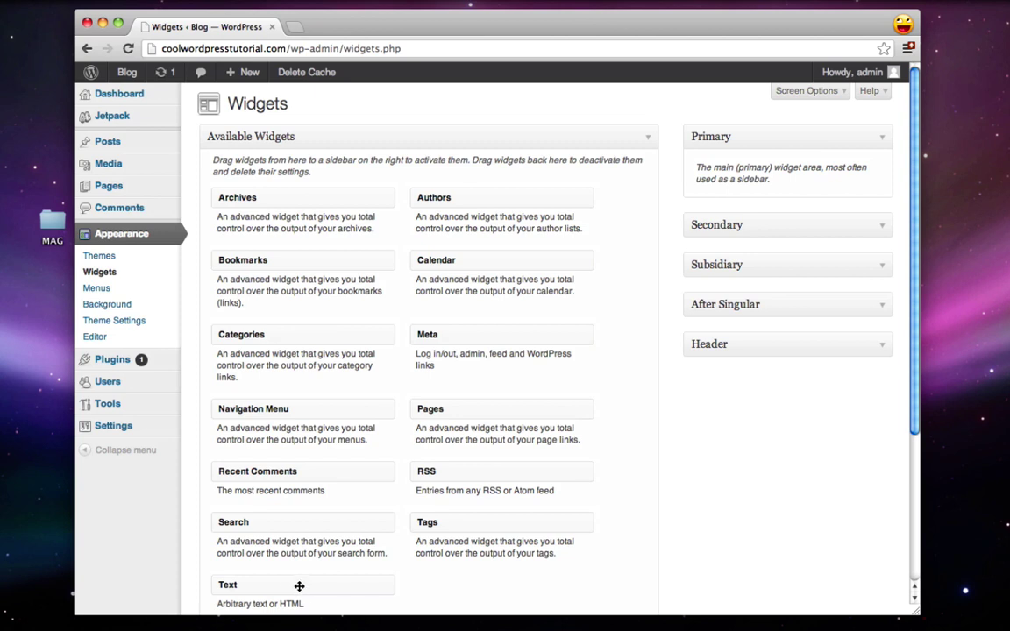
Step: Add a Welcome! Text widget reading 'Welcome to the best blog in the Universe!', save it, and open the blog in a new tab
drag(299, 586, 761, 200)
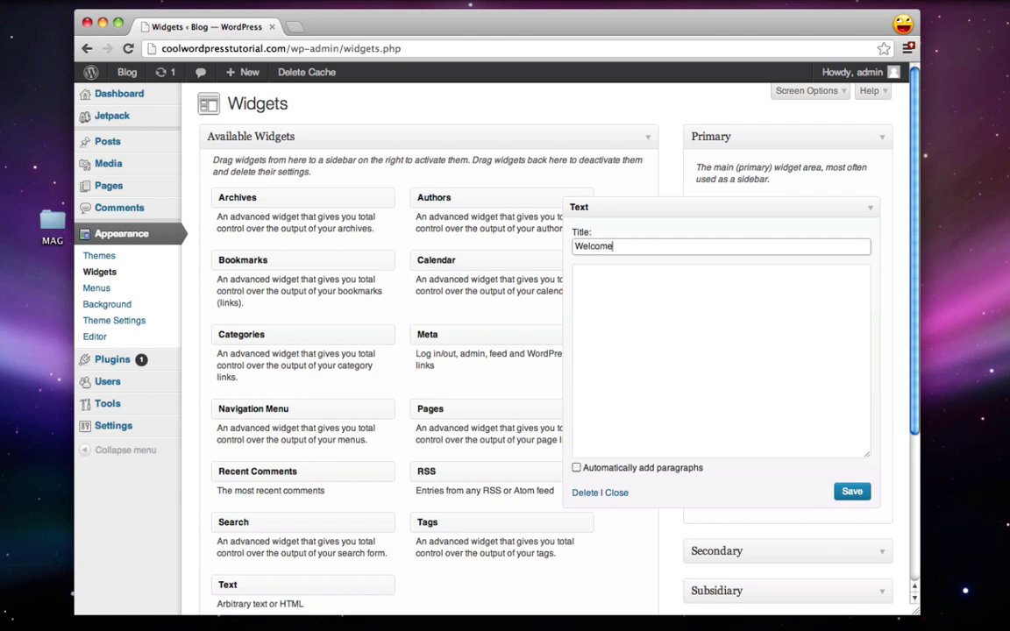
click(710, 351)
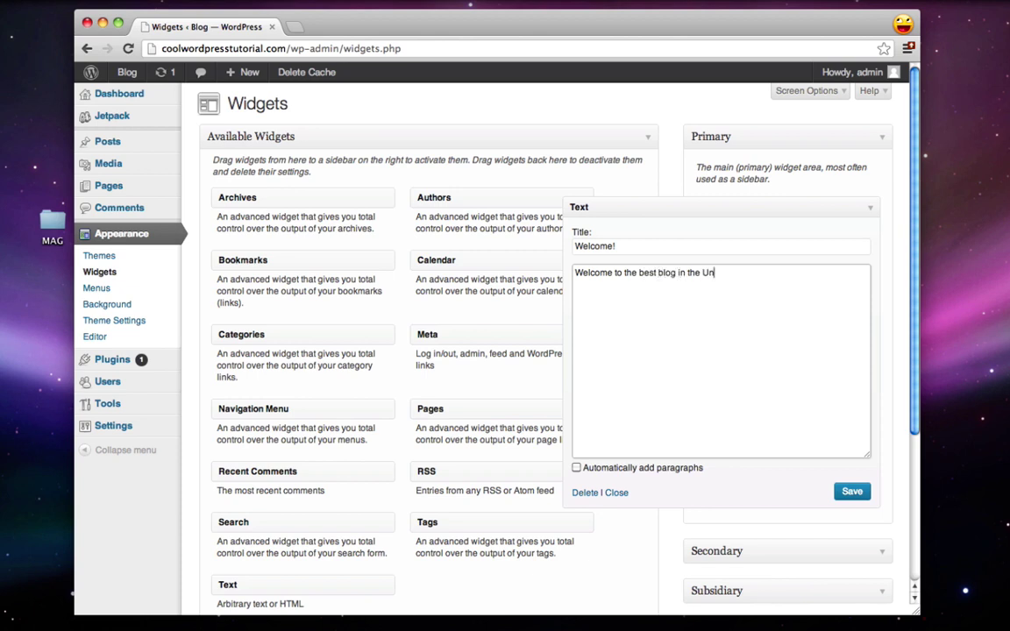
click(848, 493)
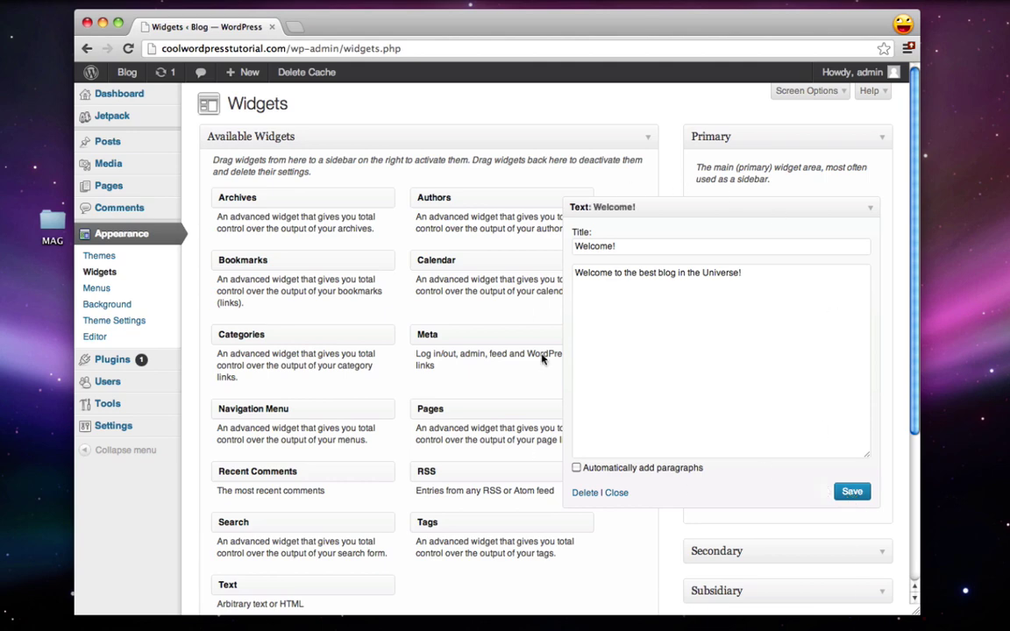
right_click(126, 72)
click(149, 76)
Step: Highlight the WELCOME! heading on the live front page, then switch back to the Widgets tab
click(327, 29)
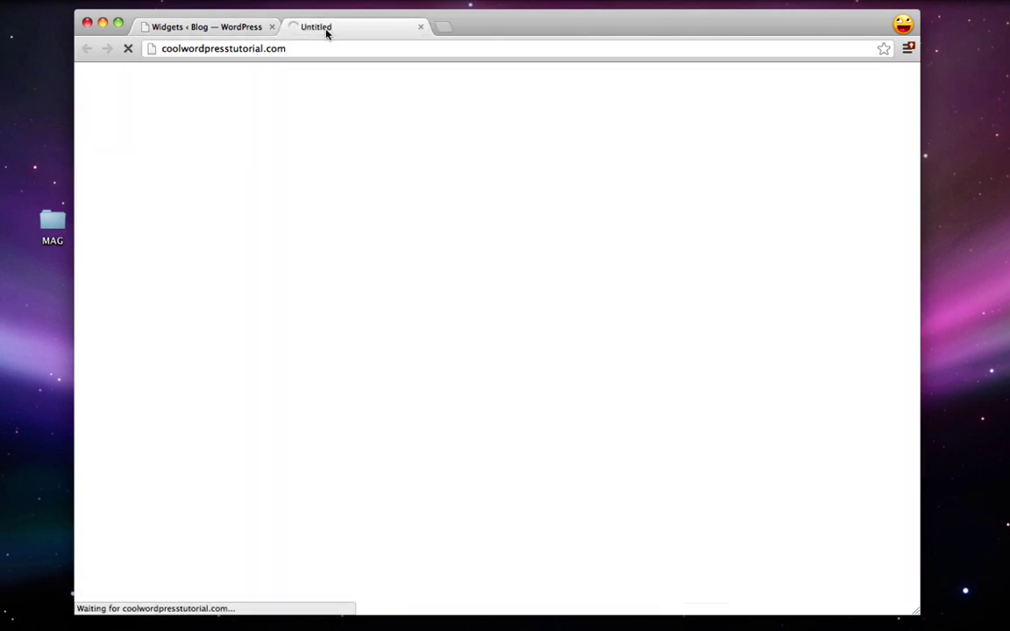
drag(146, 426, 221, 424)
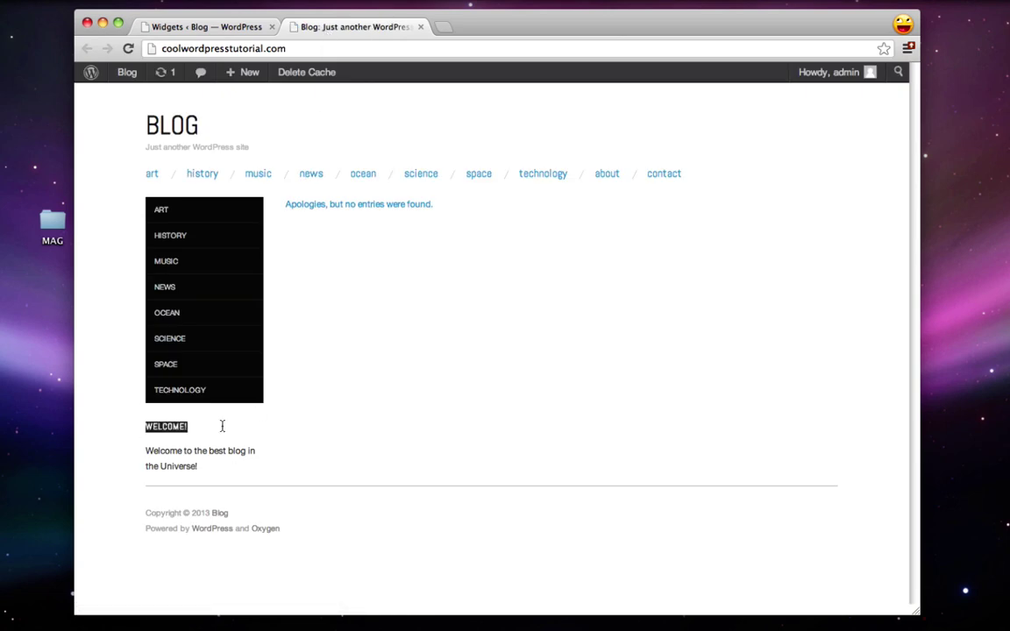
click(221, 439)
click(223, 30)
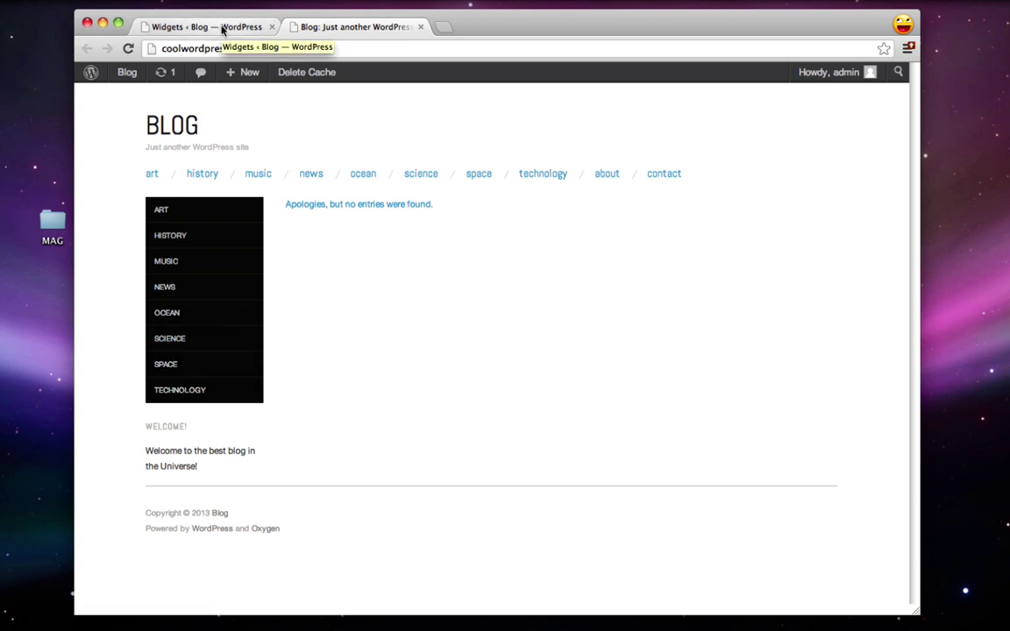
Step: Re-save and collapse the Welcome! text widget
scroll(494, 508, down, 1)
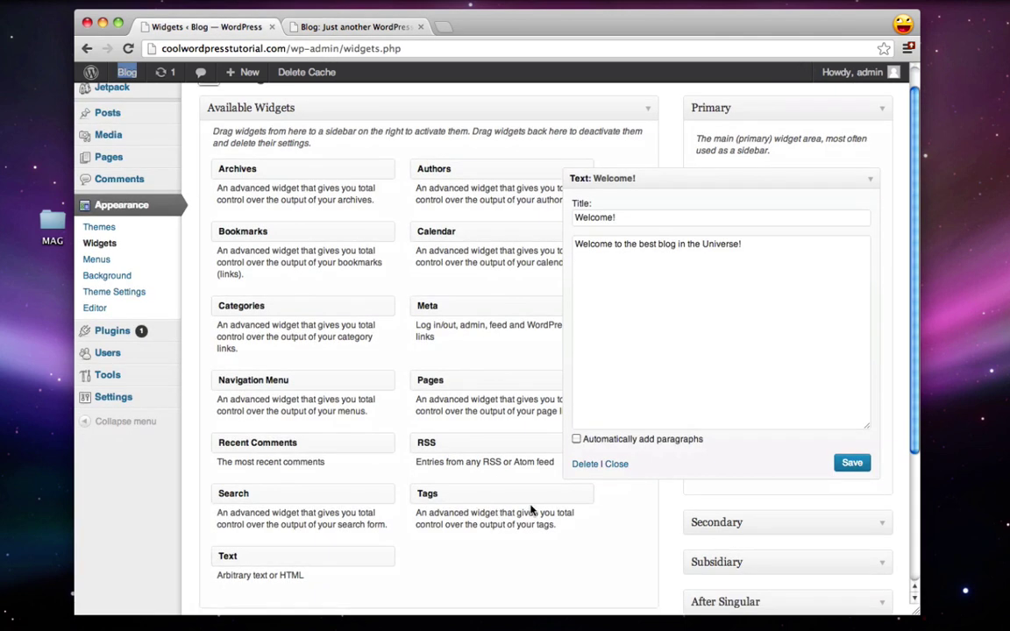
click(852, 464)
click(872, 182)
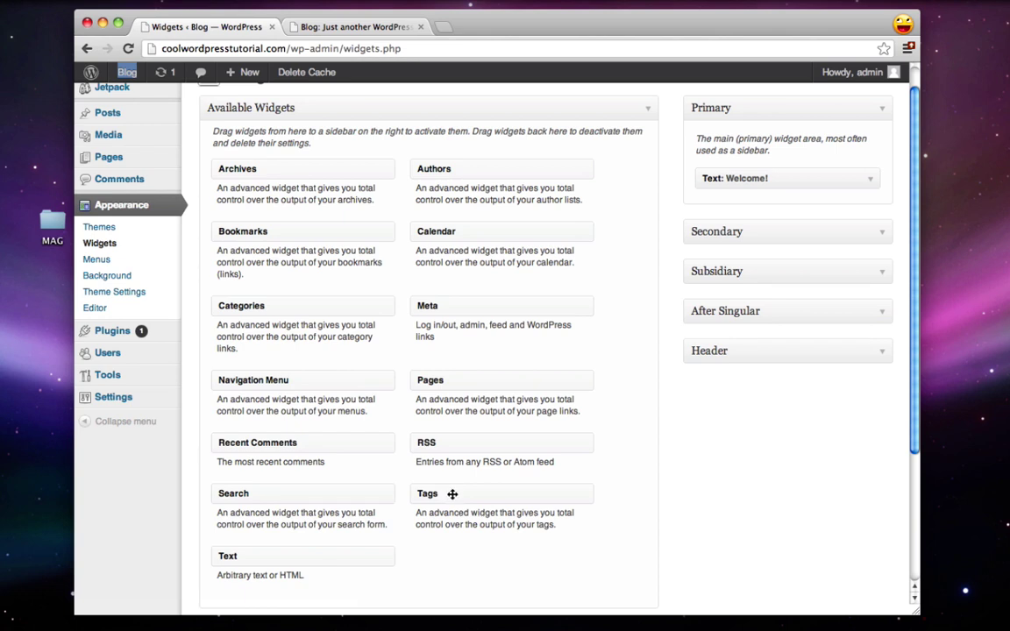
Step: Add a Tags widget below Welcome! in the Primary sidebar, then save and collapse it
drag(432, 497, 724, 280)
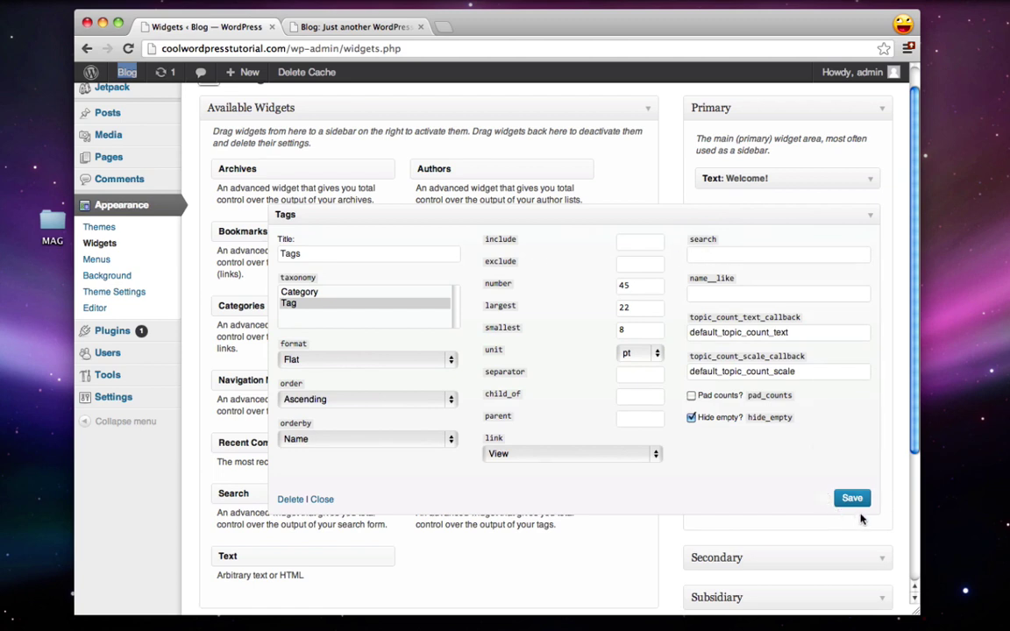
click(852, 498)
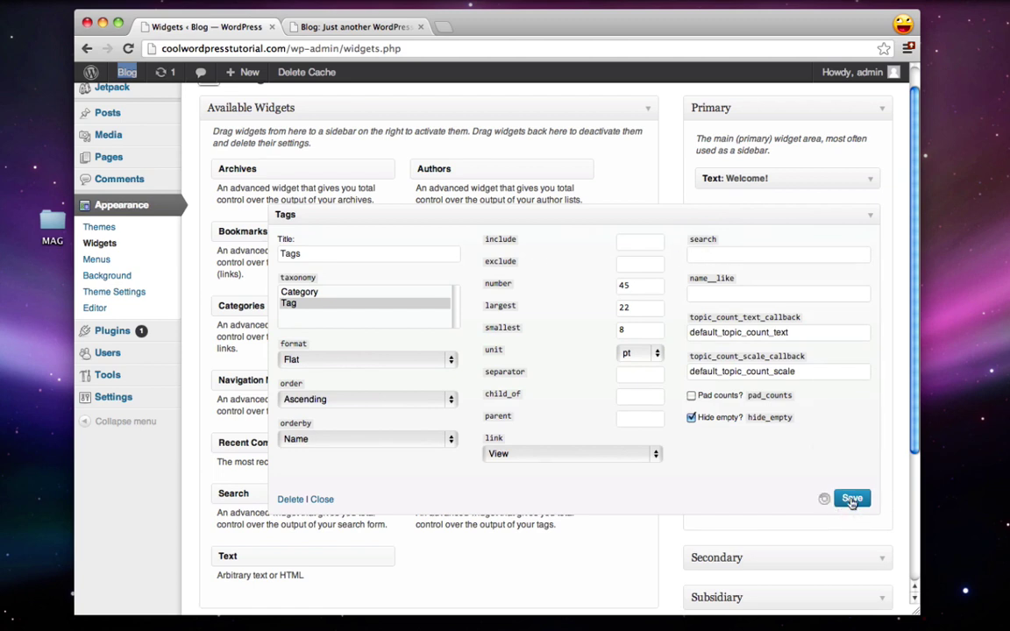
click(871, 216)
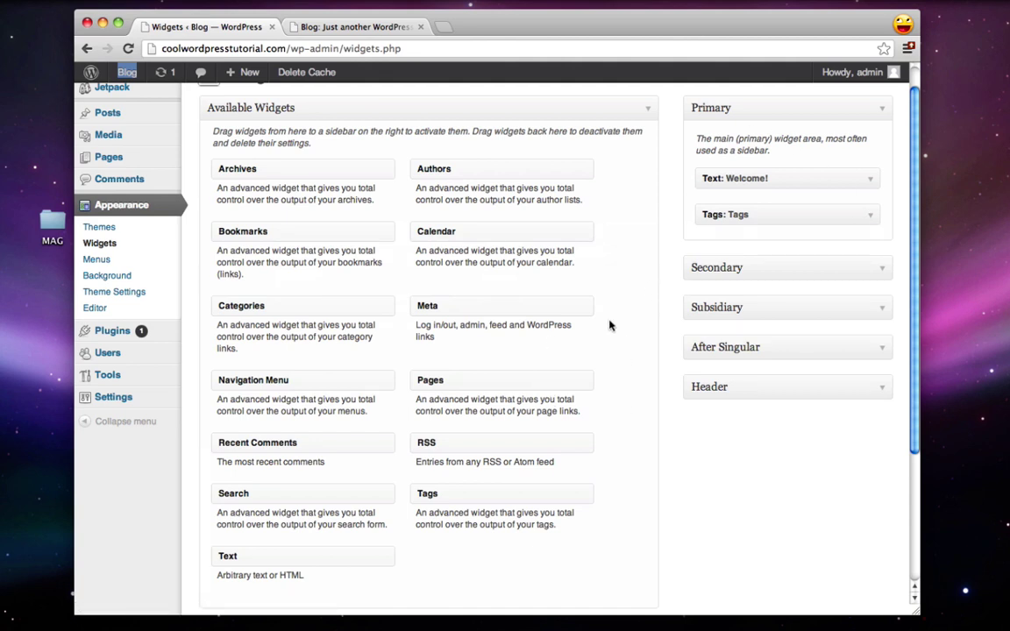
click(640, 259)
Step: Search the plugin directory for 'black studio'
click(112, 332)
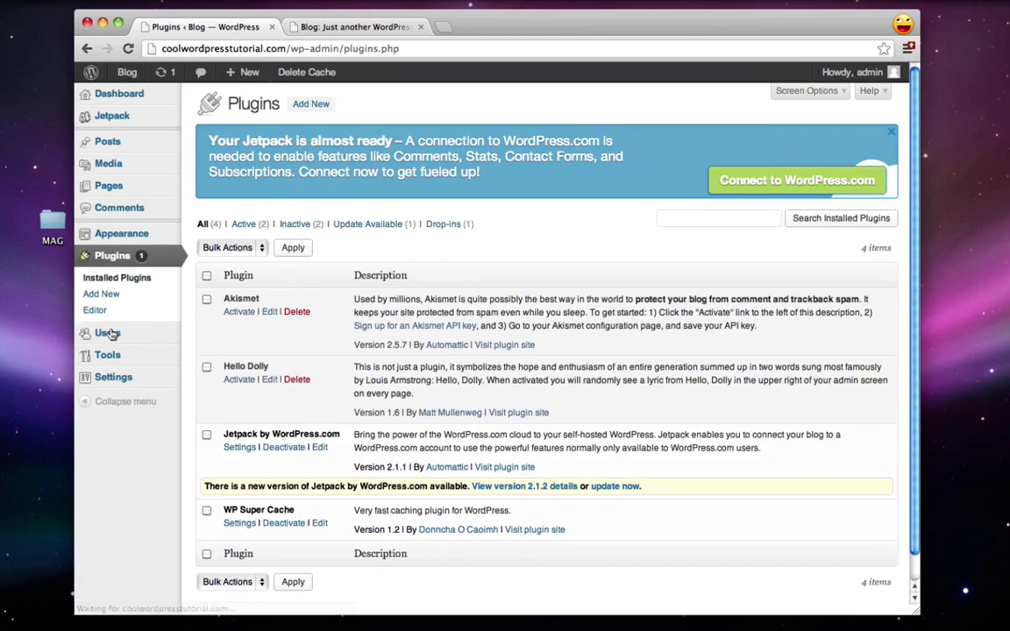
click(311, 105)
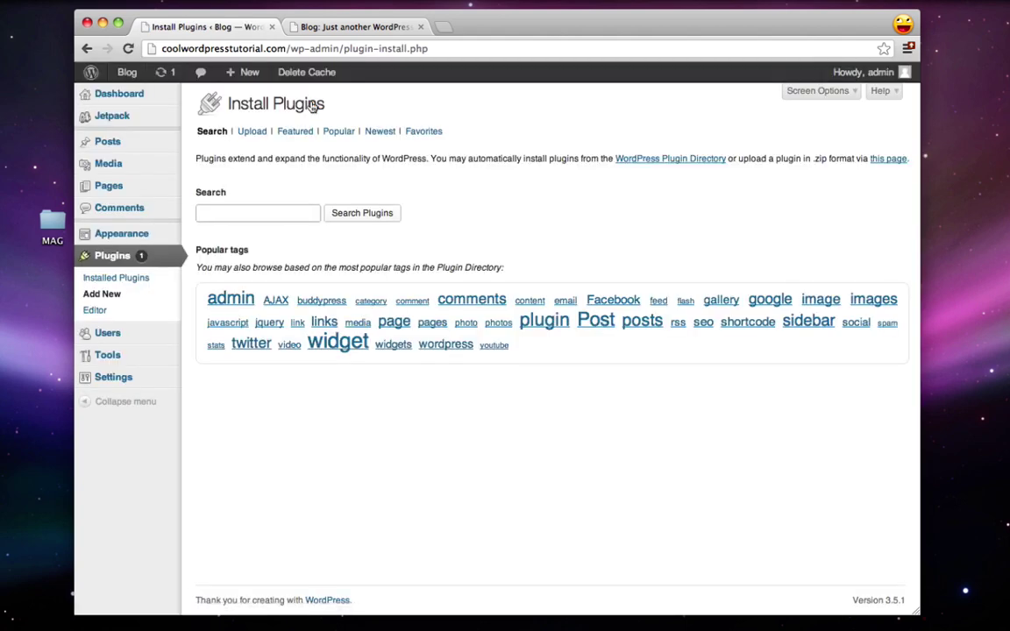
text(black studio)
key(Return)
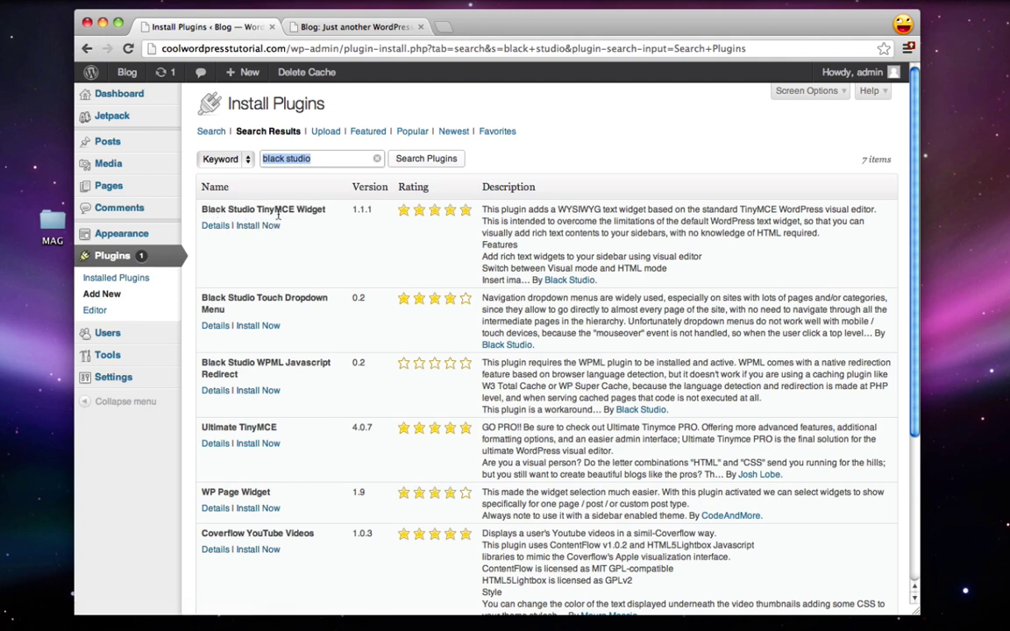
Step: Install and activate the Black Studio TinyMCE Widget plugin, then return to Widgets
click(259, 225)
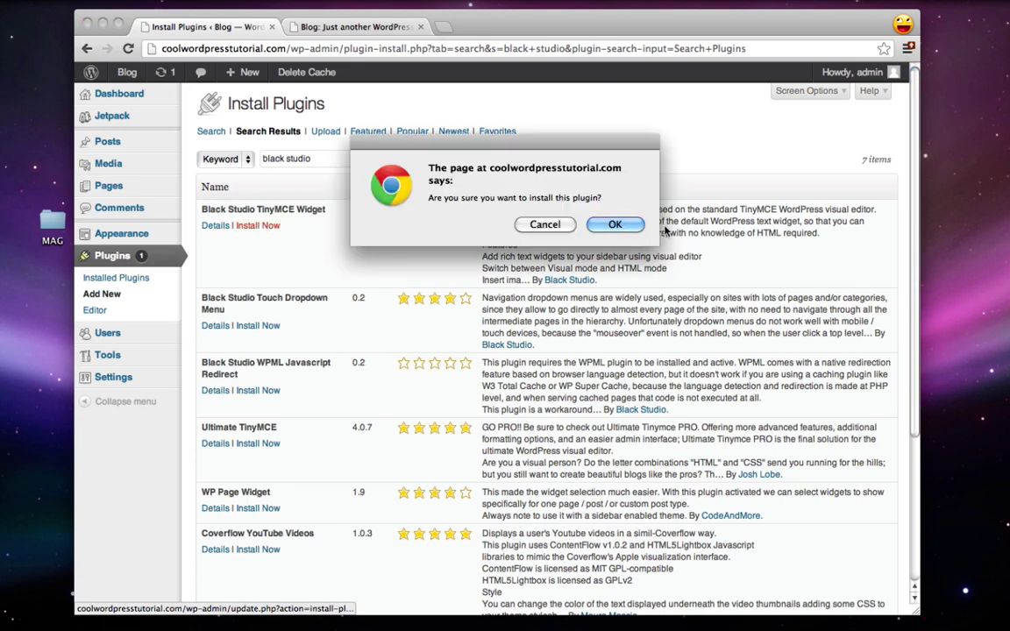
click(618, 225)
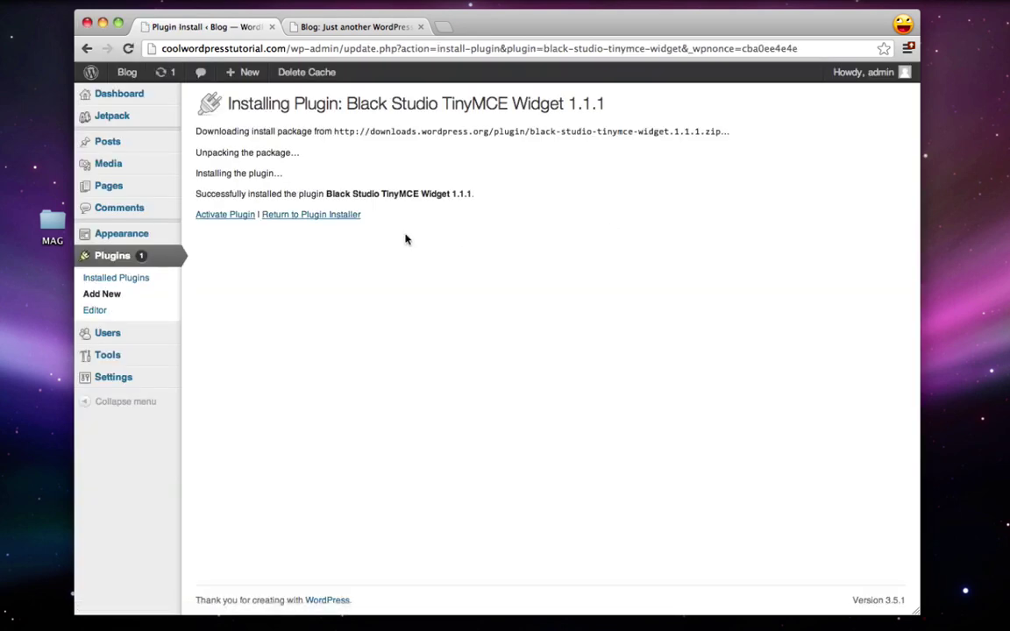
click(235, 217)
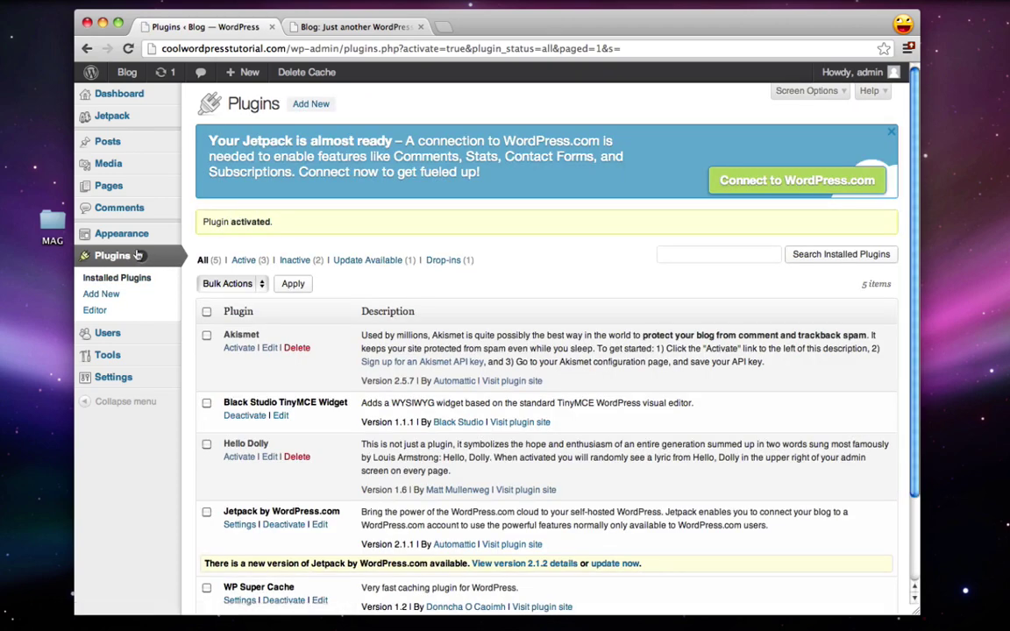
mouse_move(120, 239)
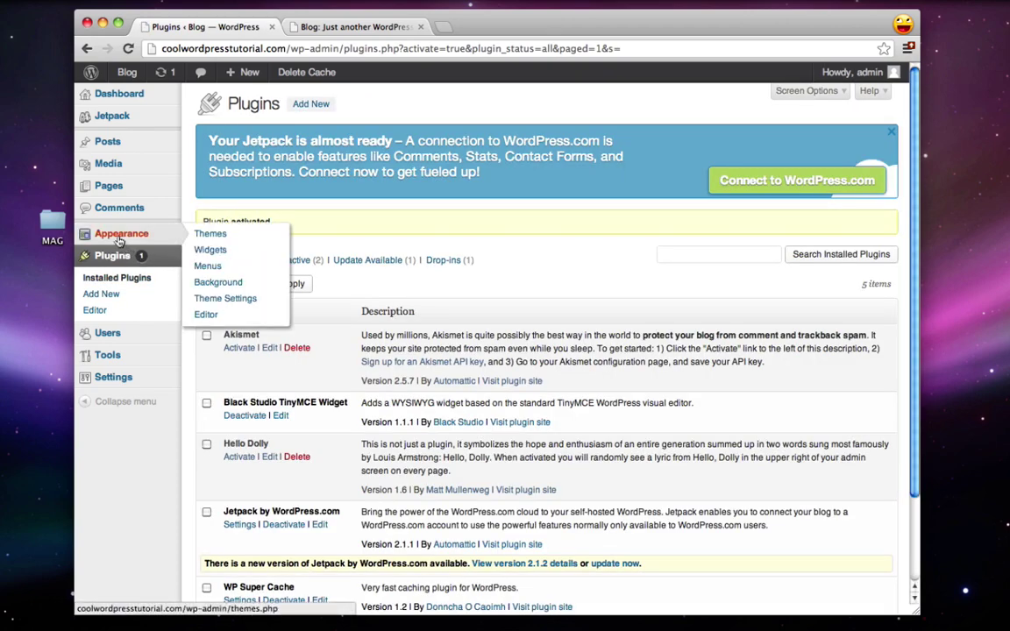
click(211, 250)
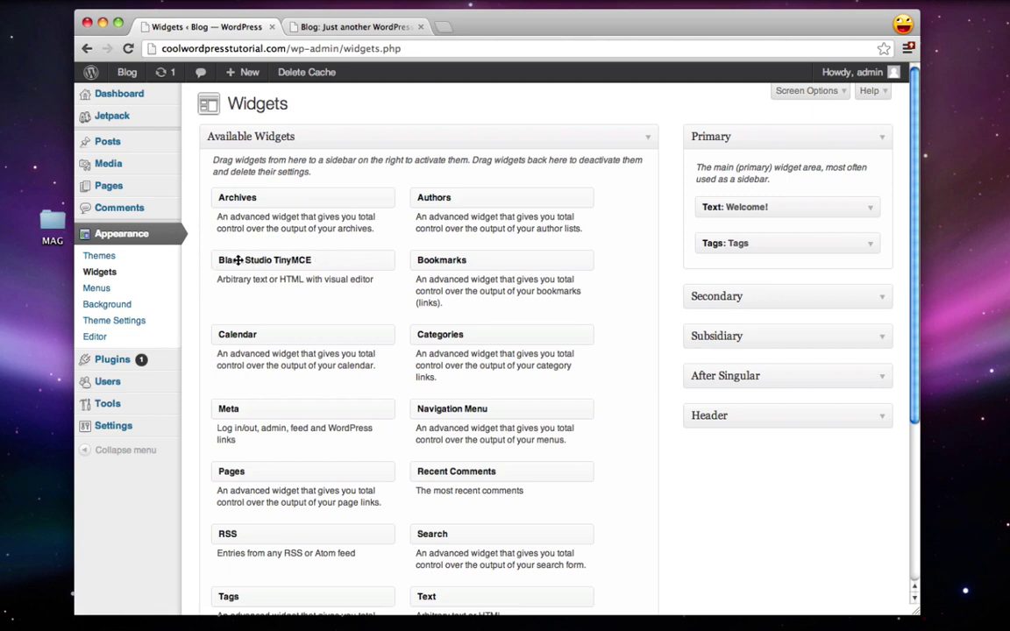
Step: Drop a Black Studio TinyMCE widget into Primary, title it Advertisement, and open Add Media
drag(237, 260, 722, 253)
scroll(623, 253, down, 2)
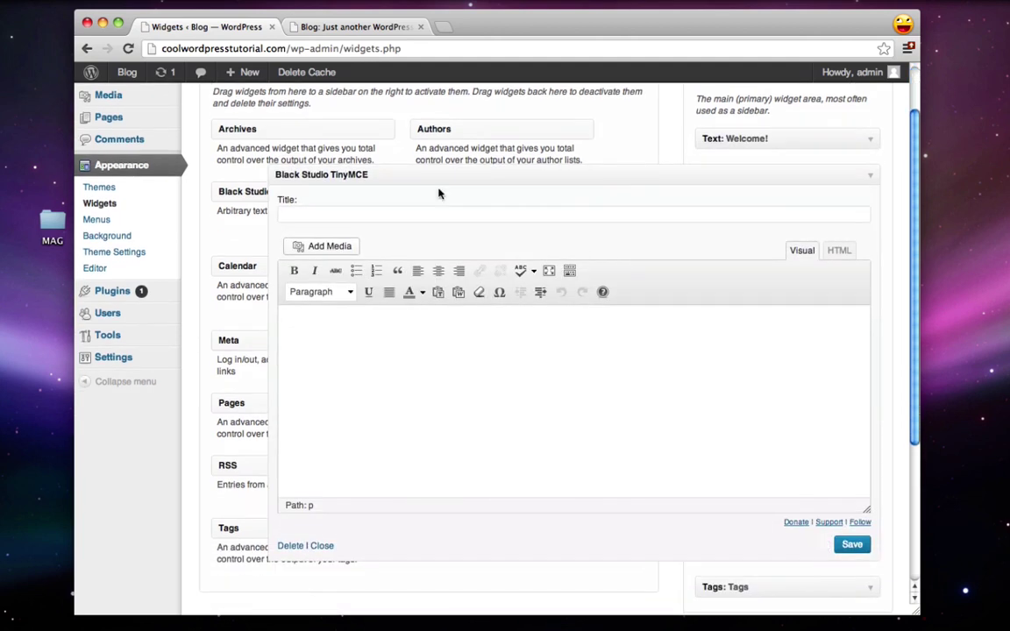
click(432, 216)
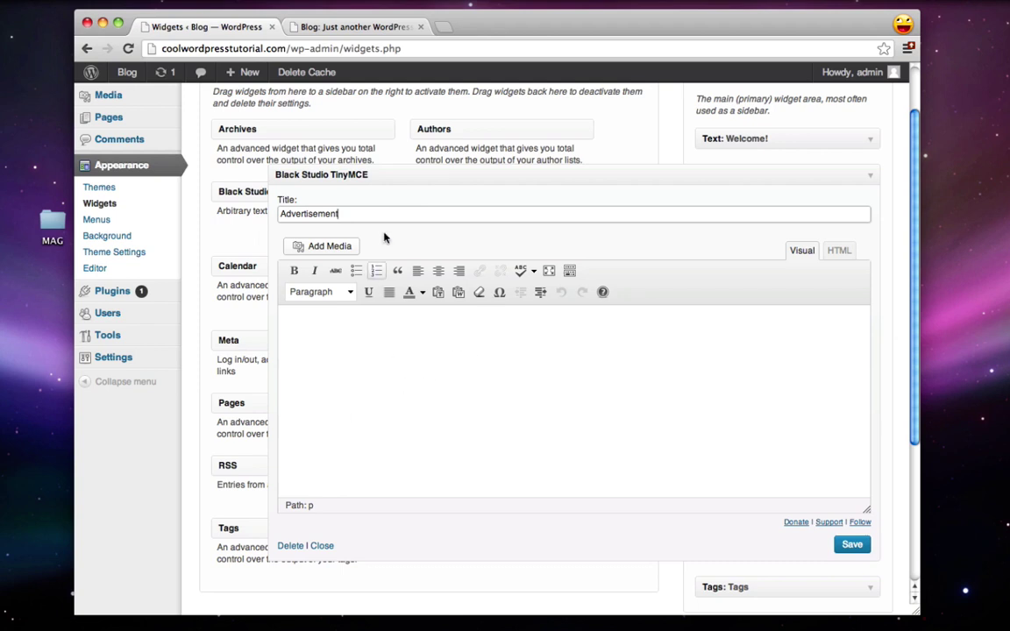
click(326, 248)
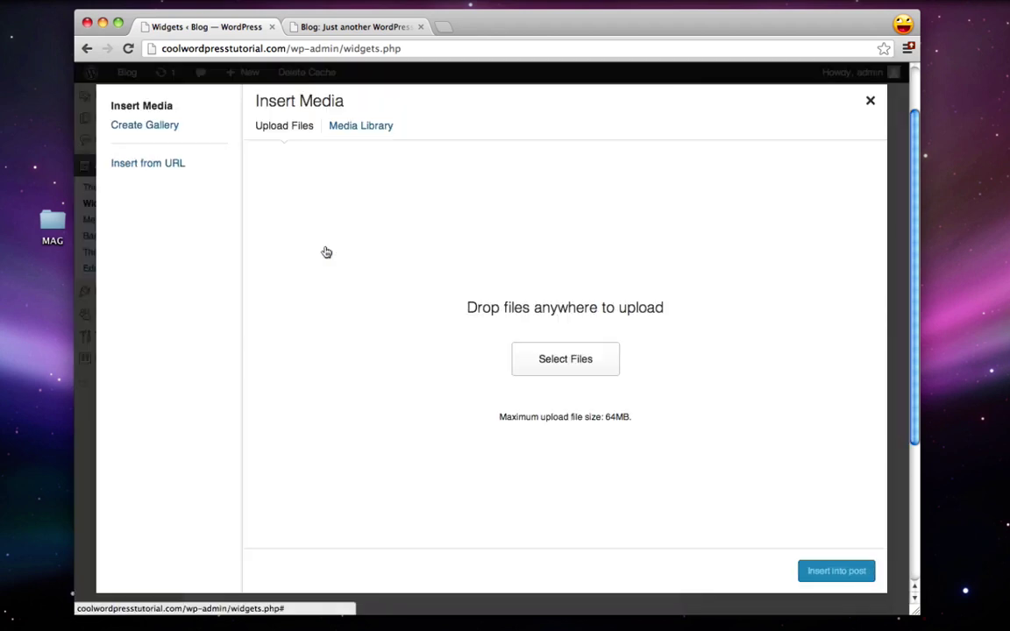
Step: Upload sidead.png from the MAG folder
click(565, 361)
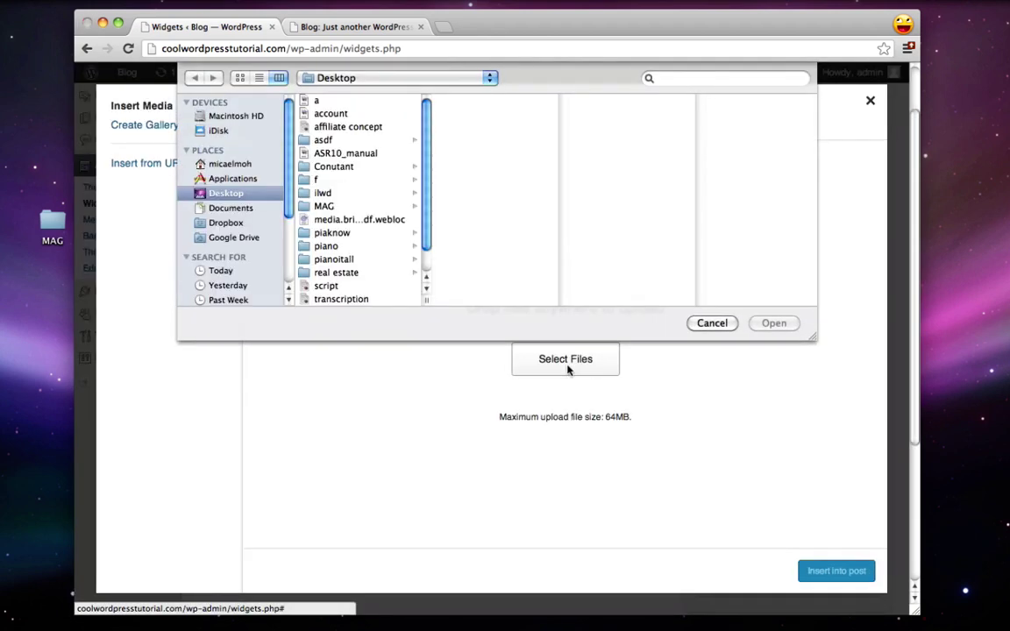
click(326, 207)
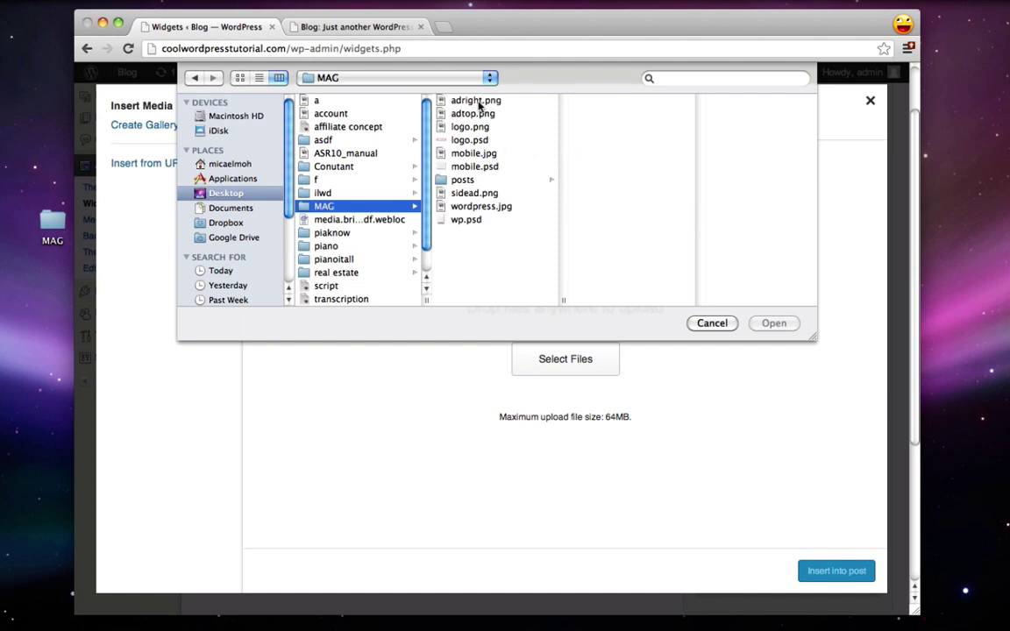
click(472, 194)
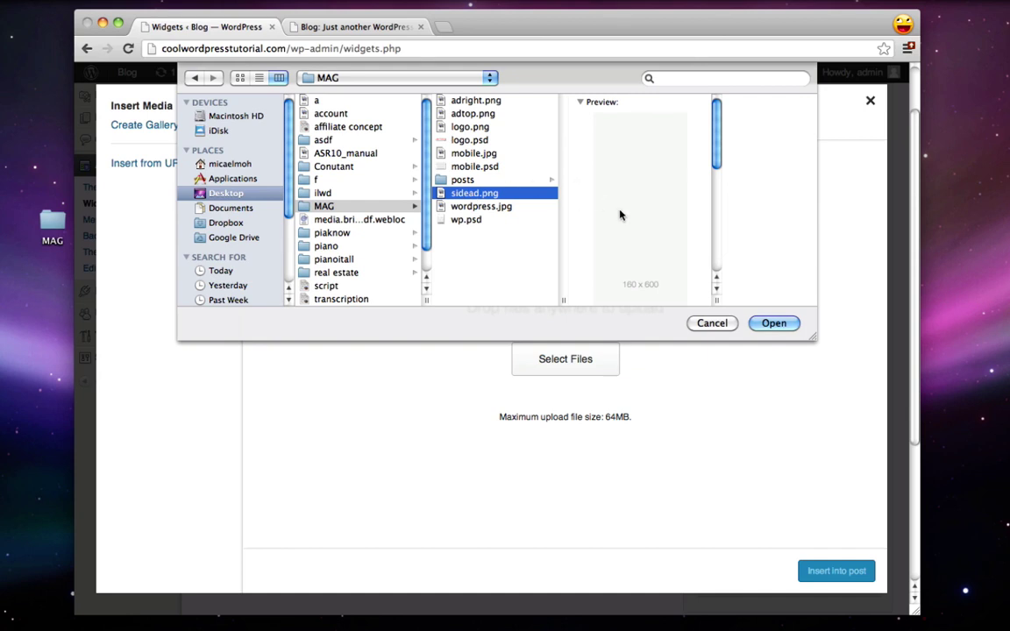
click(775, 323)
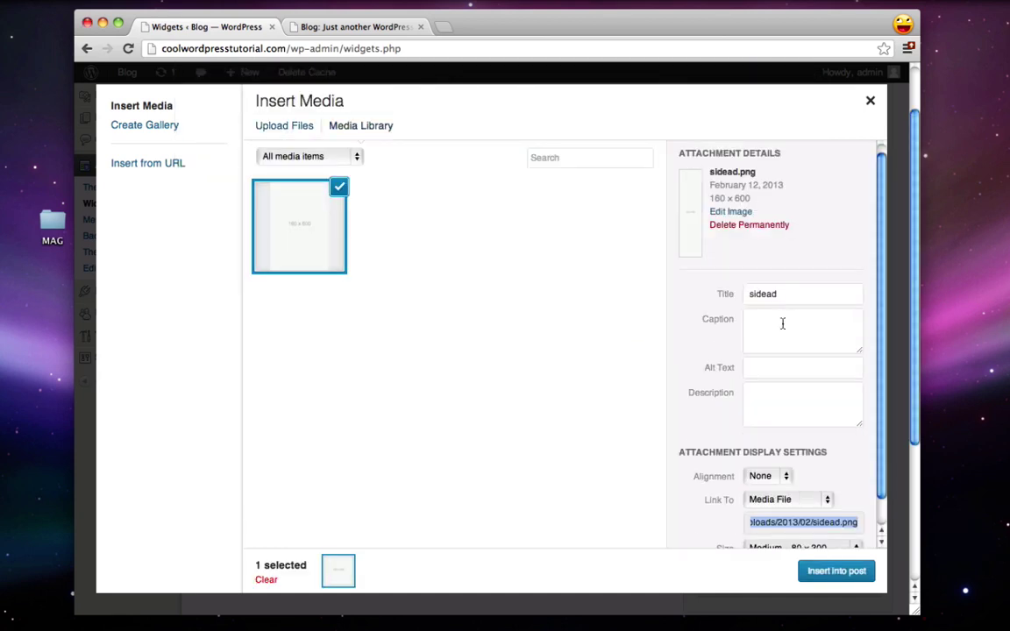
Step: Insert the image with Link To None at Full Size 160 × 600
scroll(751, 476, down, 2)
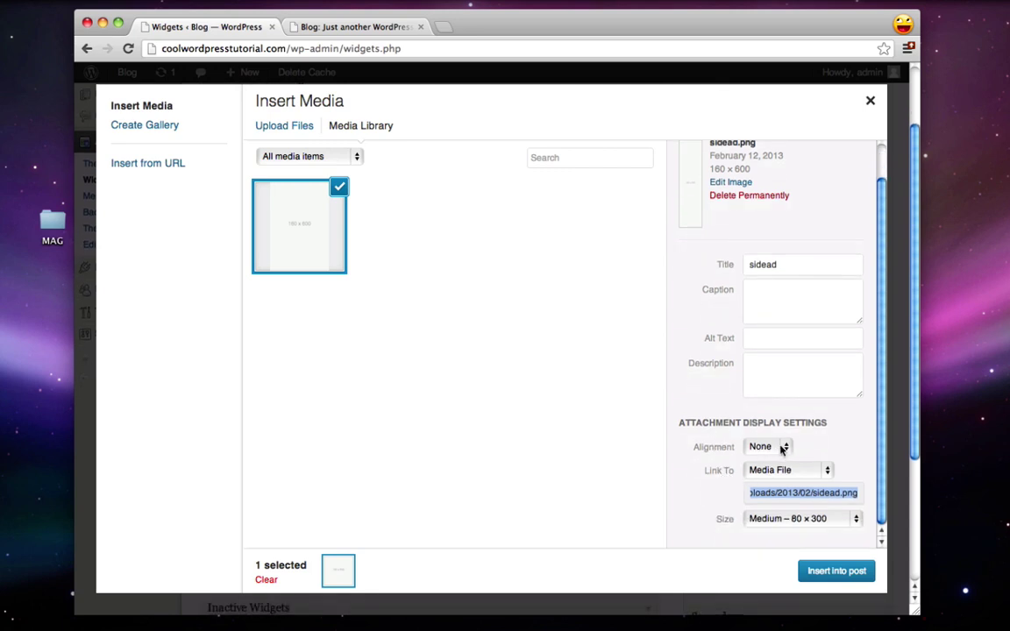
click(789, 471)
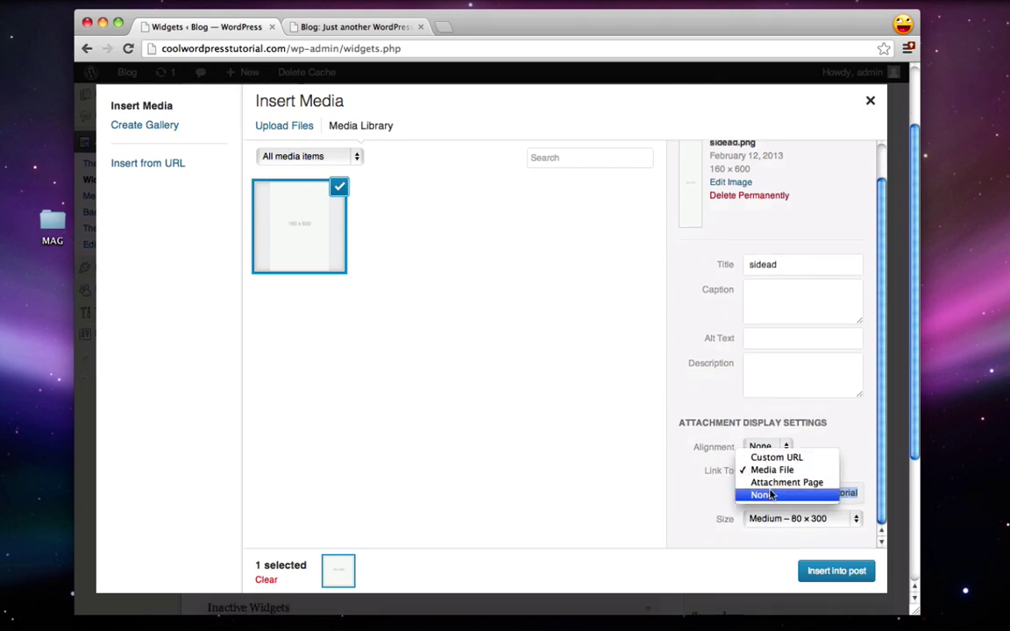
click(762, 495)
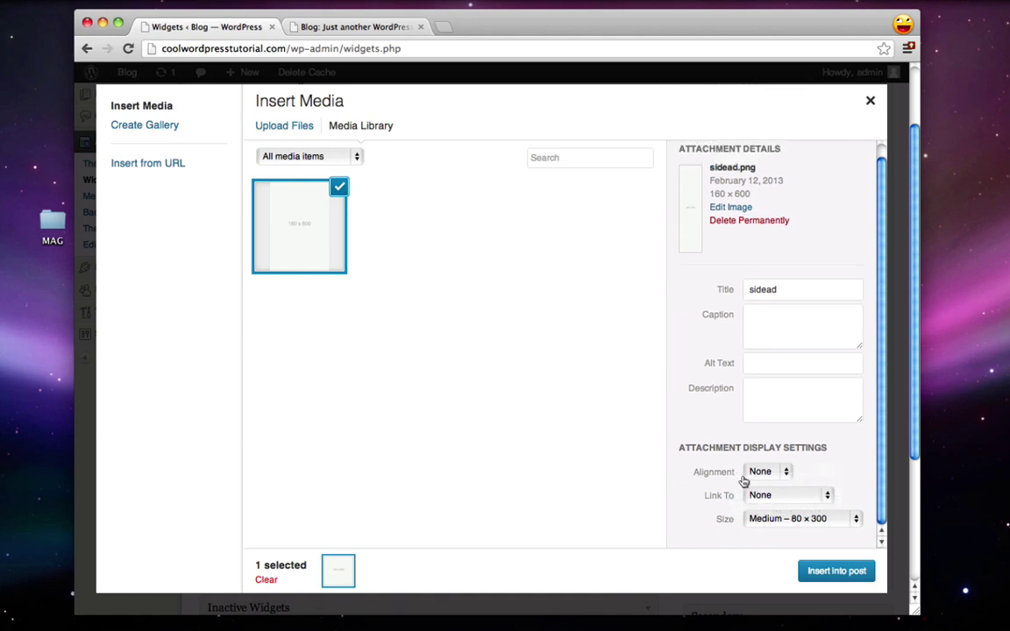
click(773, 521)
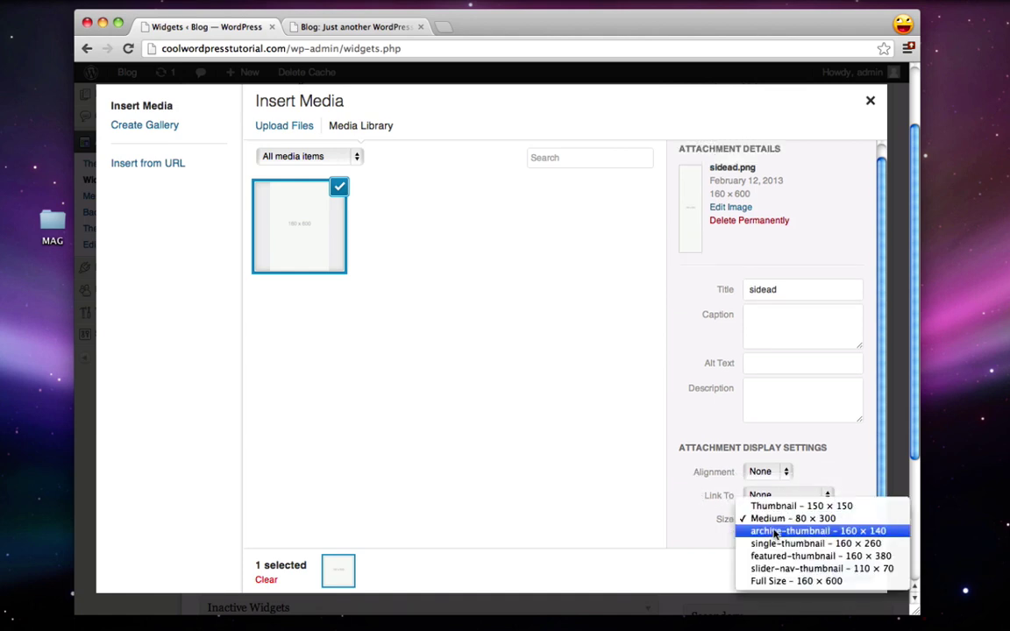
click(777, 581)
click(815, 570)
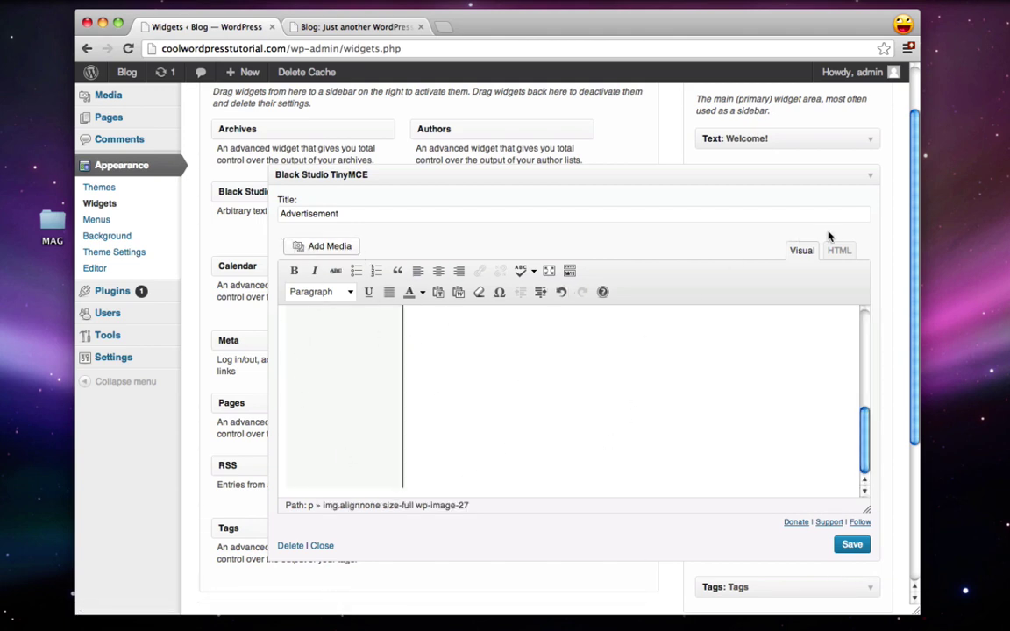
Step: Check the image's HTML markup, return to visual editing, then save and collapse the Advertisement widget
click(840, 253)
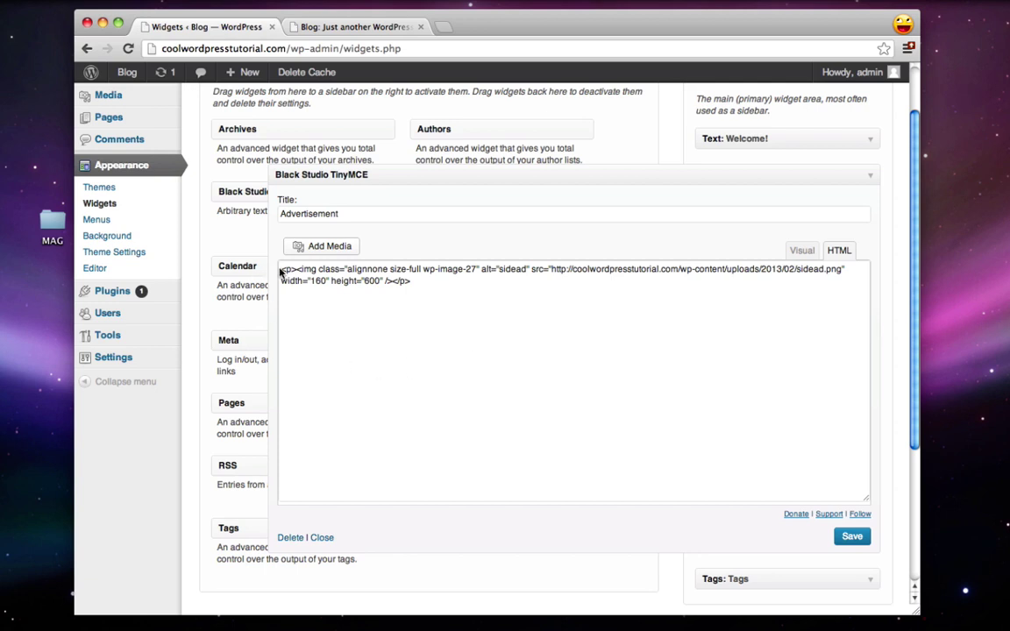
click(802, 251)
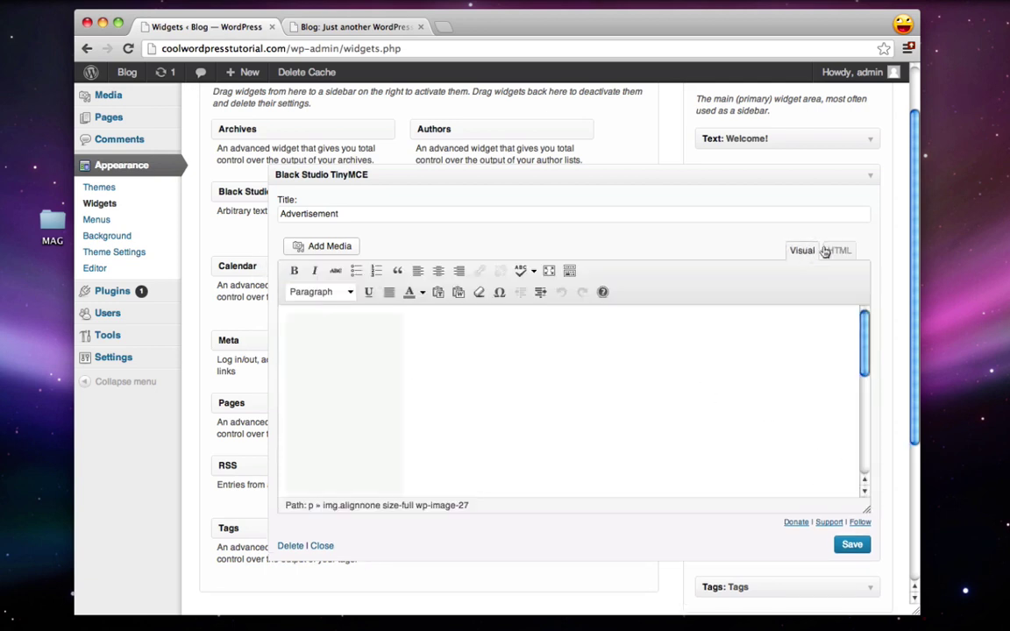
click(851, 545)
click(866, 180)
Step: Reload the live blog, scroll to the 160 x 600 Advertisement in the sidebar, then close that tab
click(343, 27)
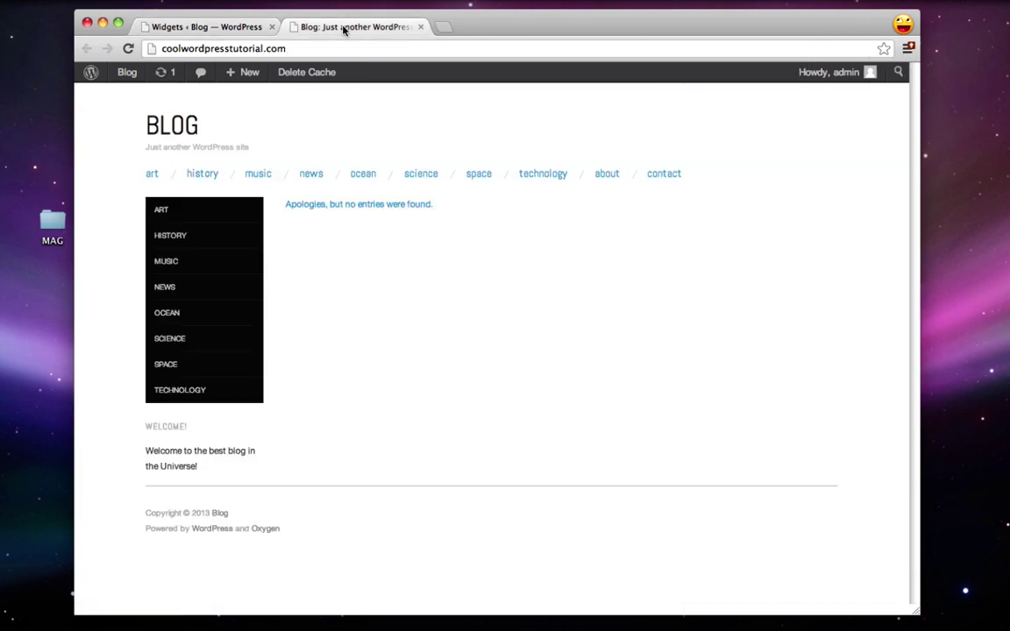
click(129, 48)
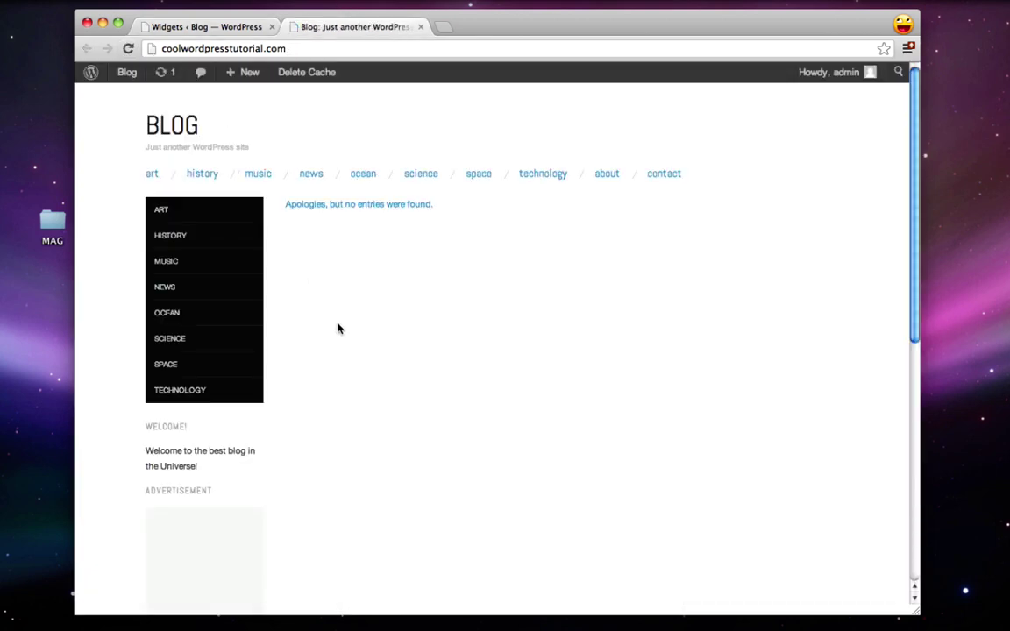
scroll(339, 330, down, 3)
drag(142, 305, 203, 289)
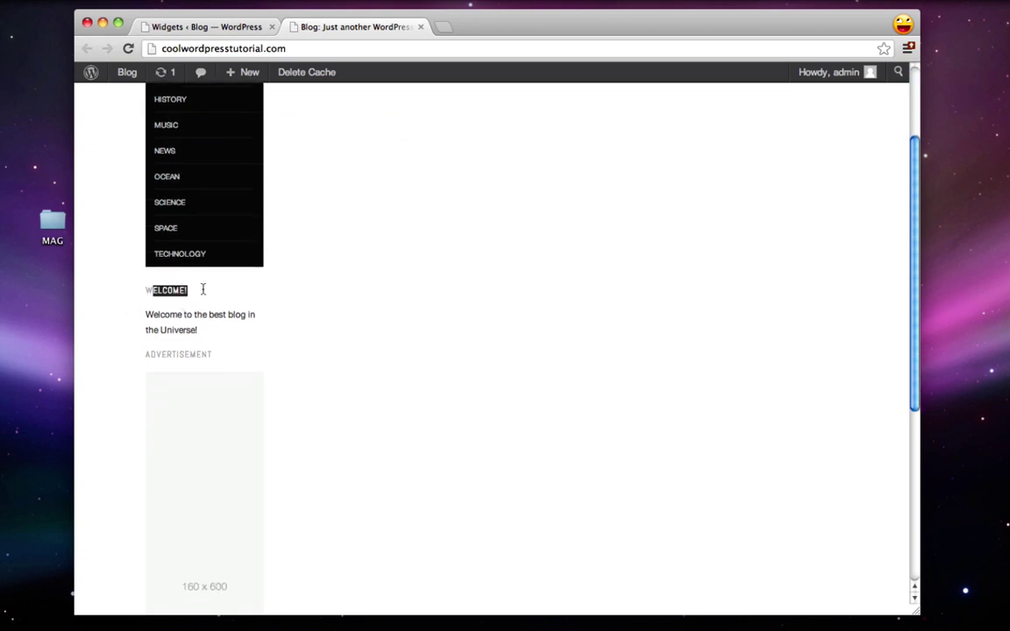
click(202, 302)
scroll(206, 294, down, 3)
scroll(207, 291, down, 5)
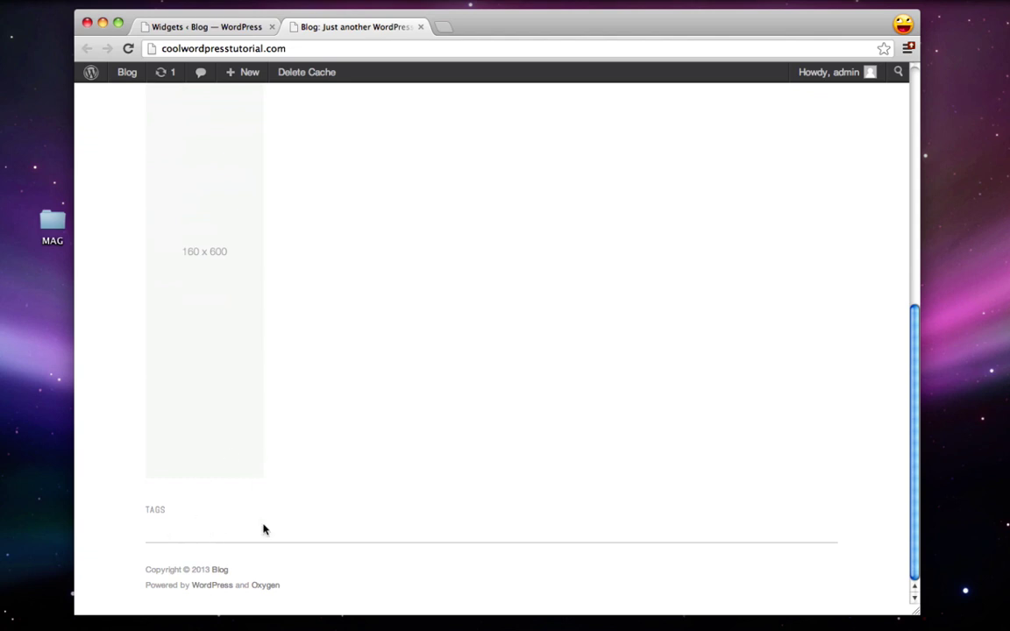
scroll(275, 501, up, 10)
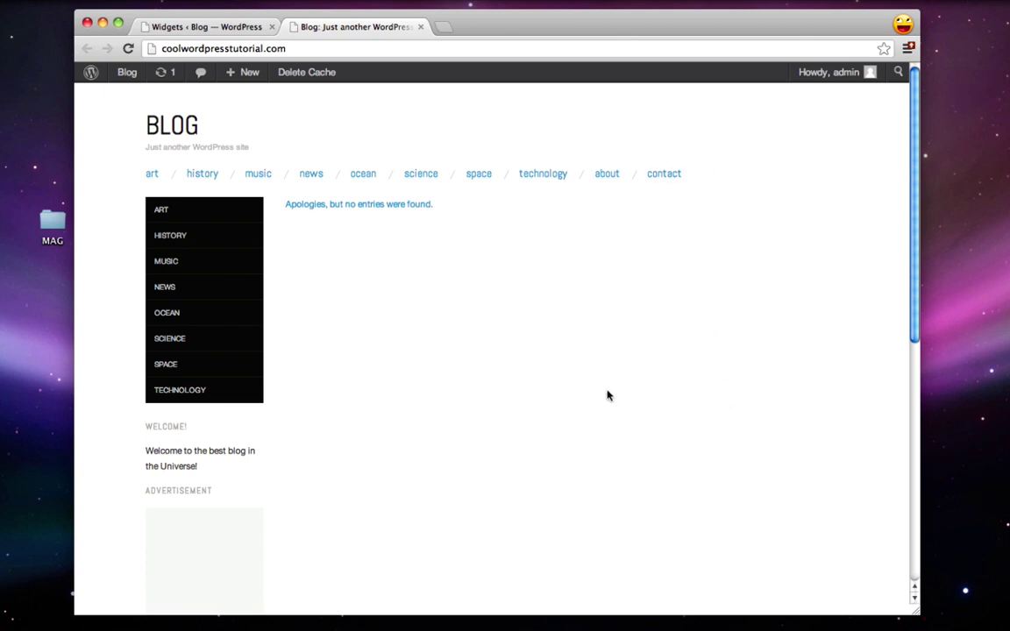
click(420, 28)
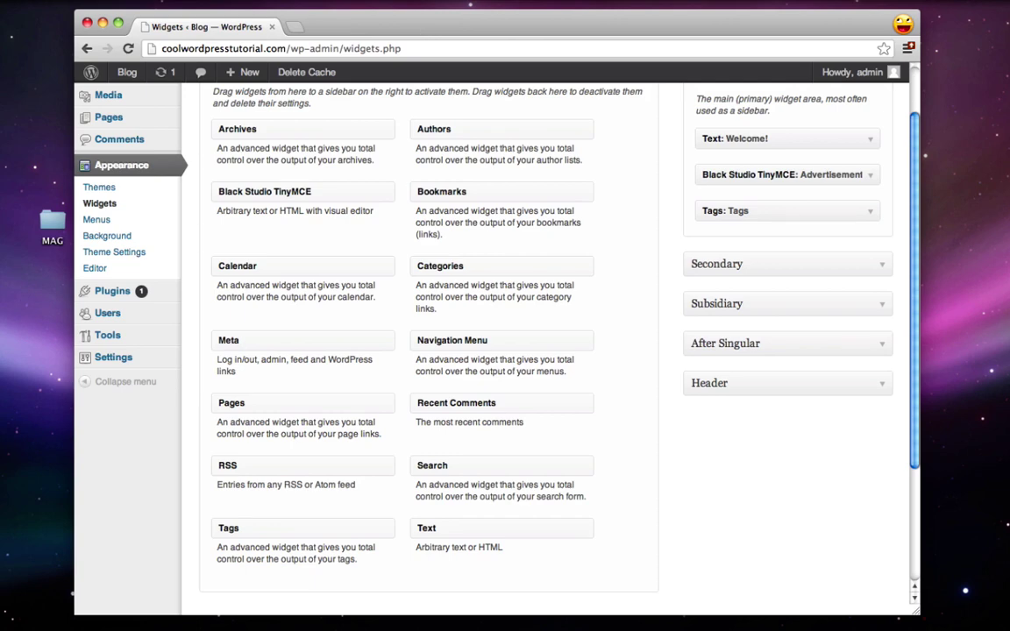
Step: Find Twitter Widget Pro in the plugin directory, install and activate it, then go to Appearance > Widgets
click(112, 294)
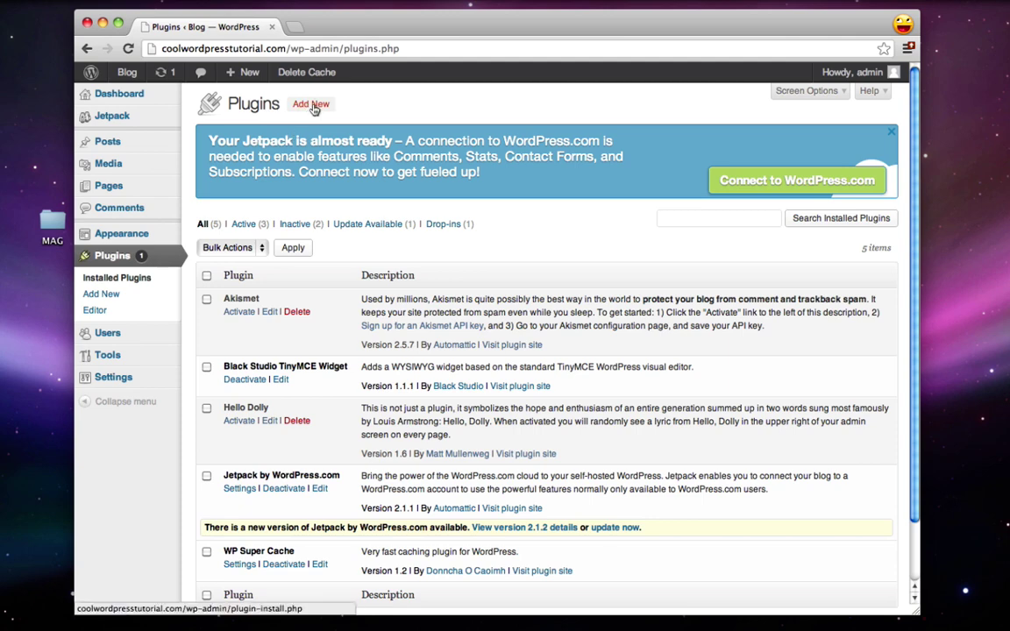
click(313, 106)
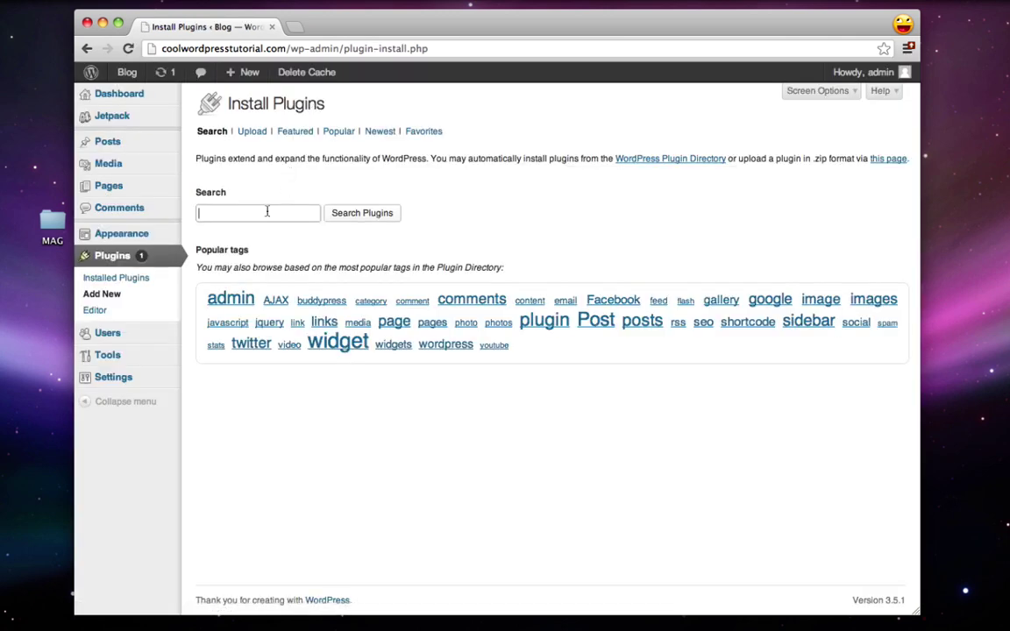
text(twitter widget pro)
click(359, 216)
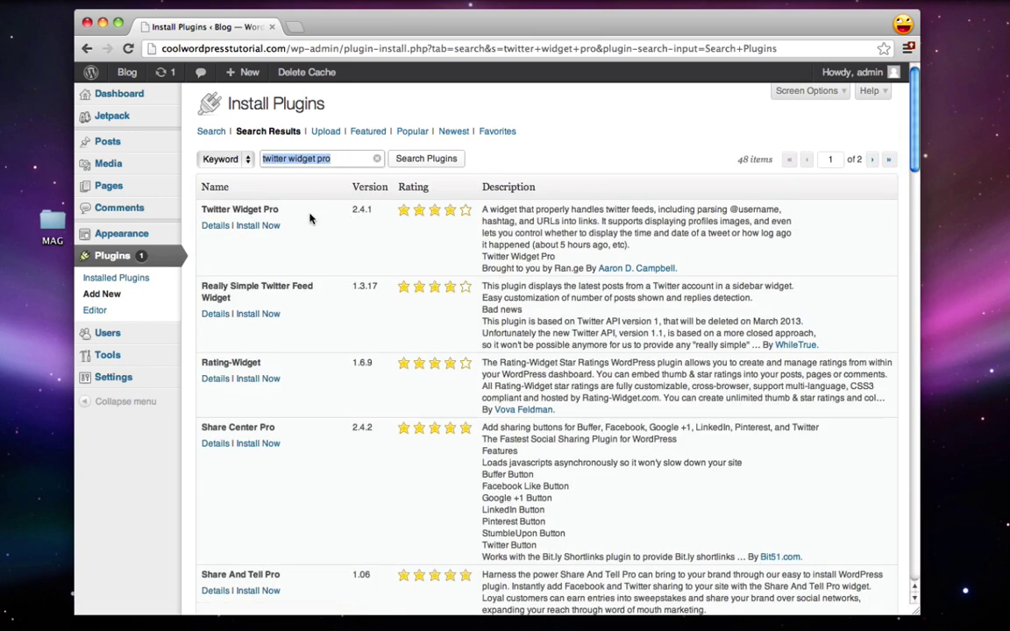
click(263, 226)
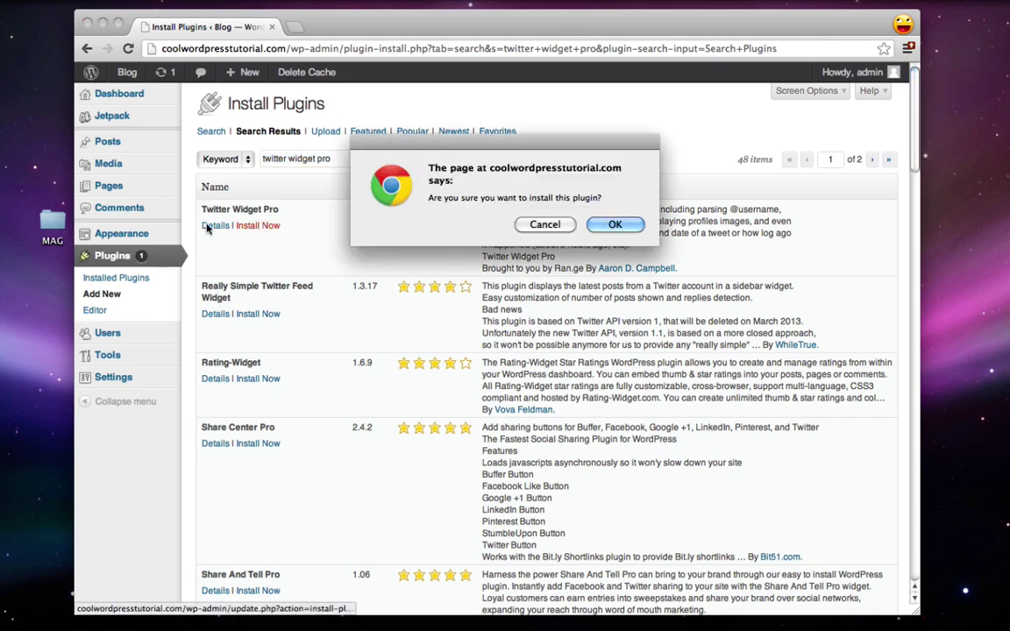
click(640, 229)
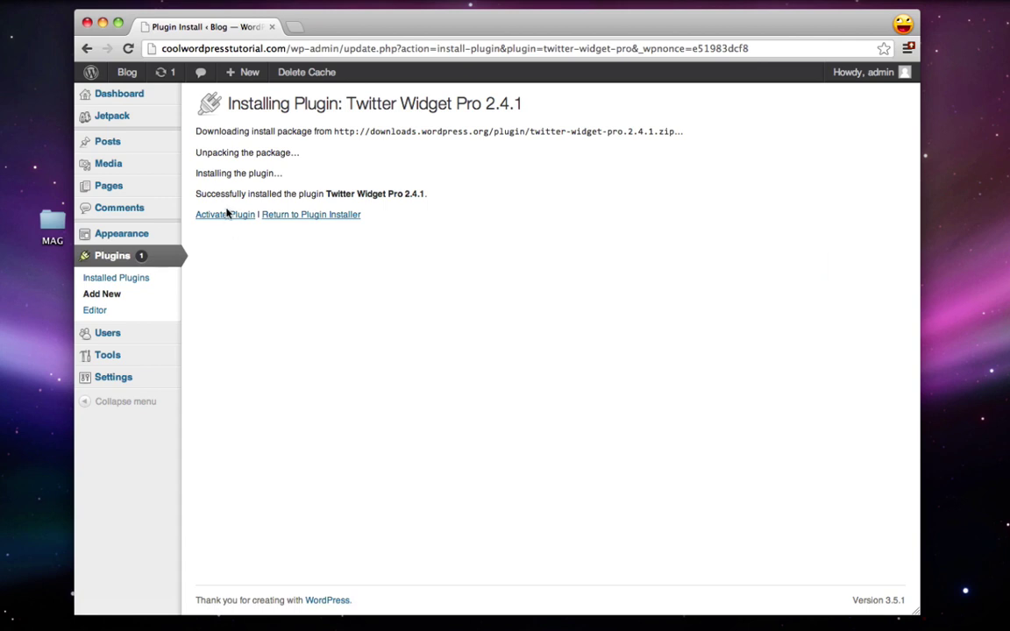
click(228, 215)
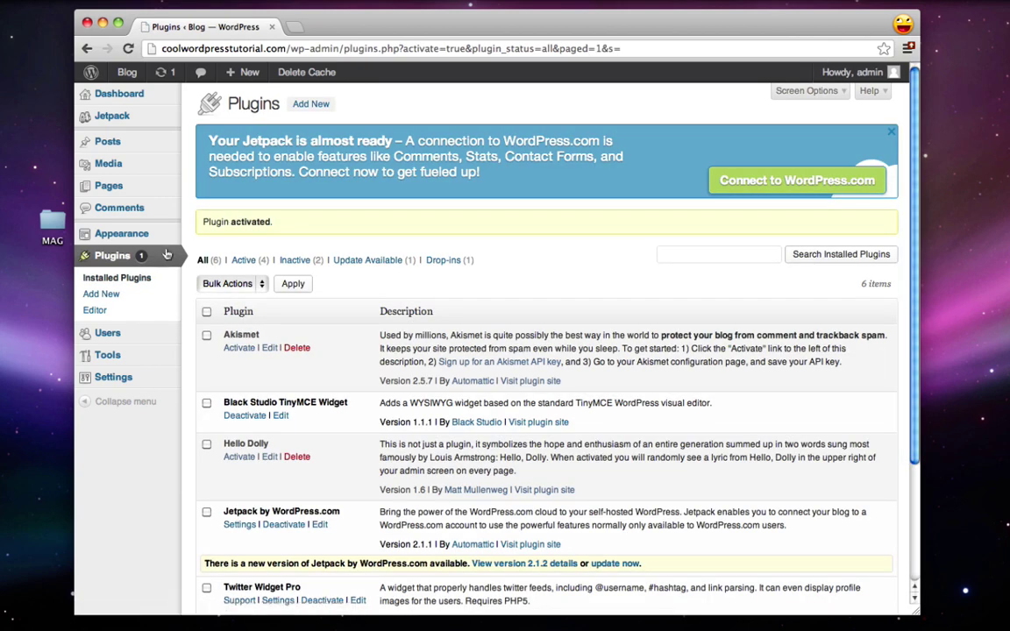
mouse_move(133, 232)
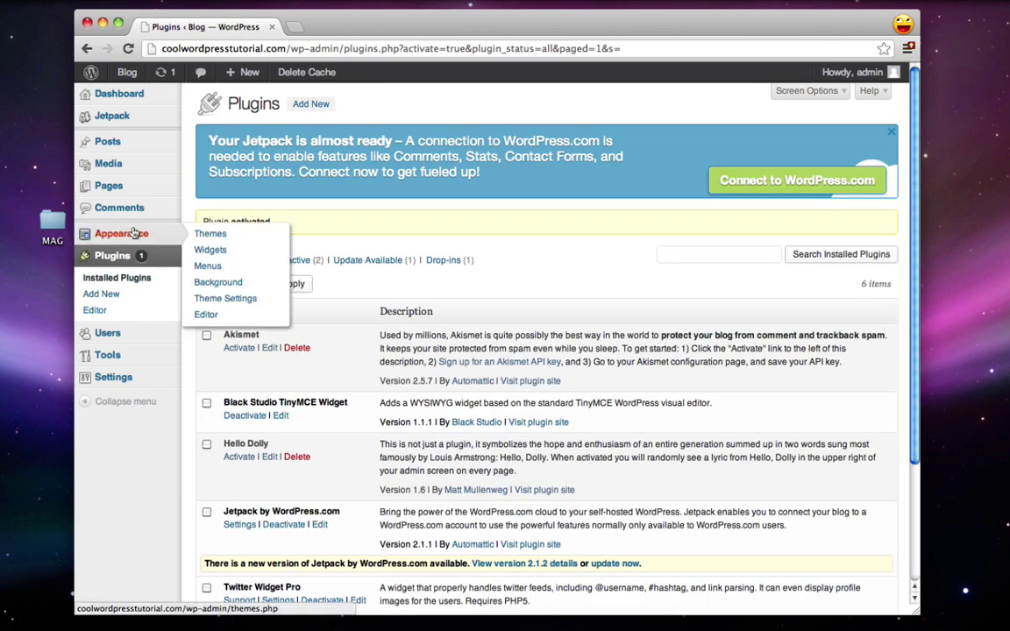
click(211, 250)
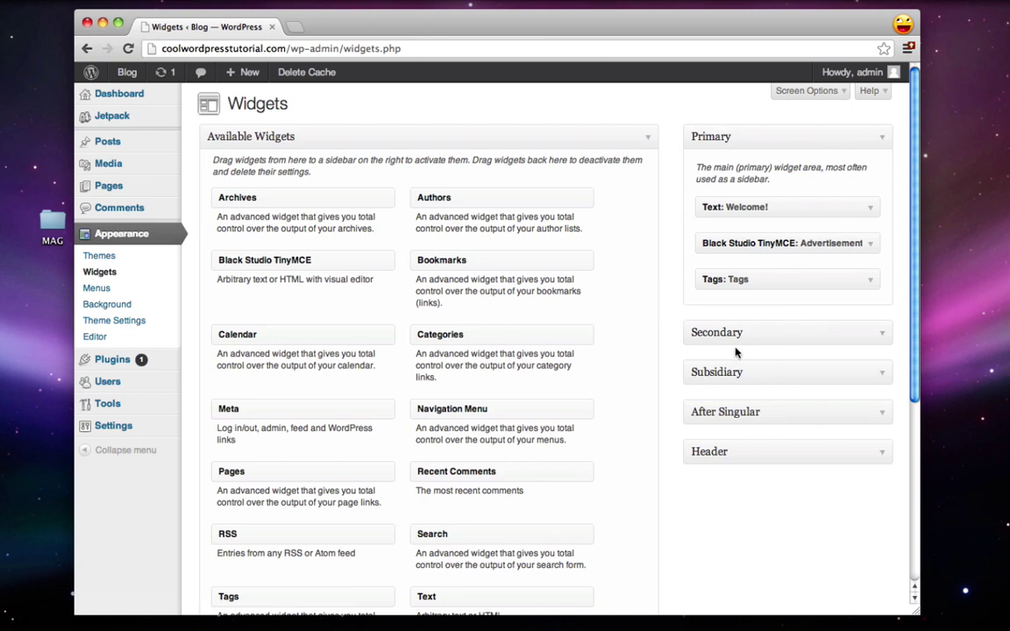
Step: Add a Twitter Widget Pro widget to the expanded Secondary sidebar
click(830, 333)
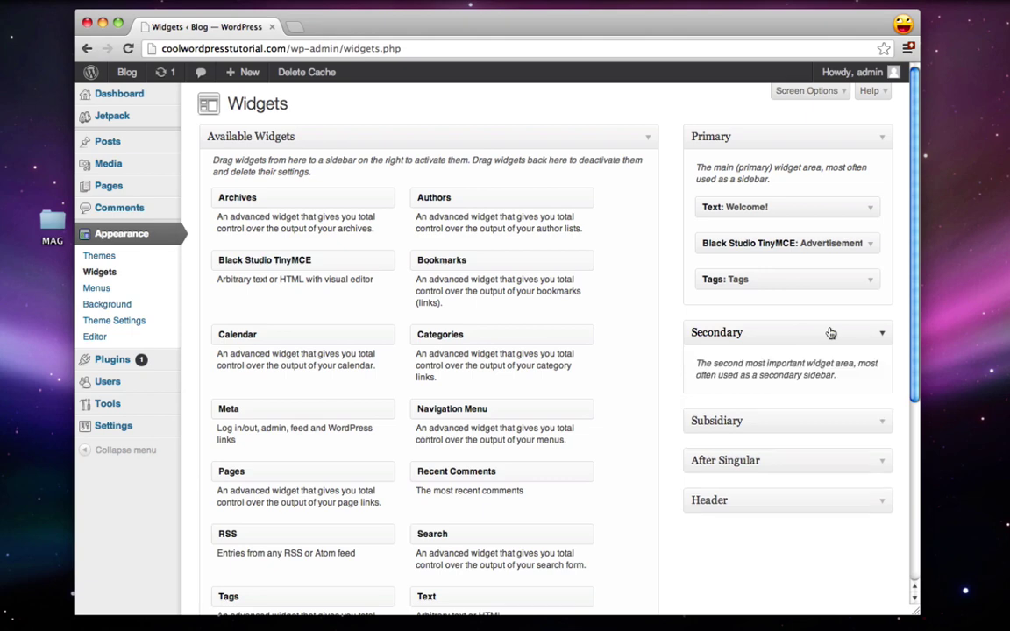
scroll(830, 331, down, 2)
scroll(547, 290, down, 3)
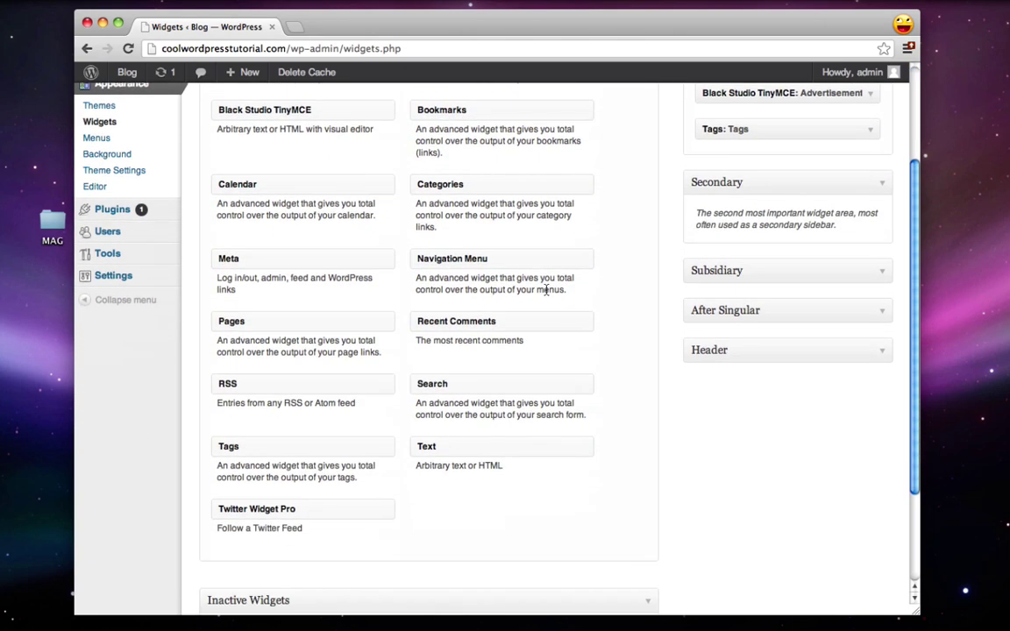
drag(275, 508, 735, 264)
scroll(652, 295, down, 1)
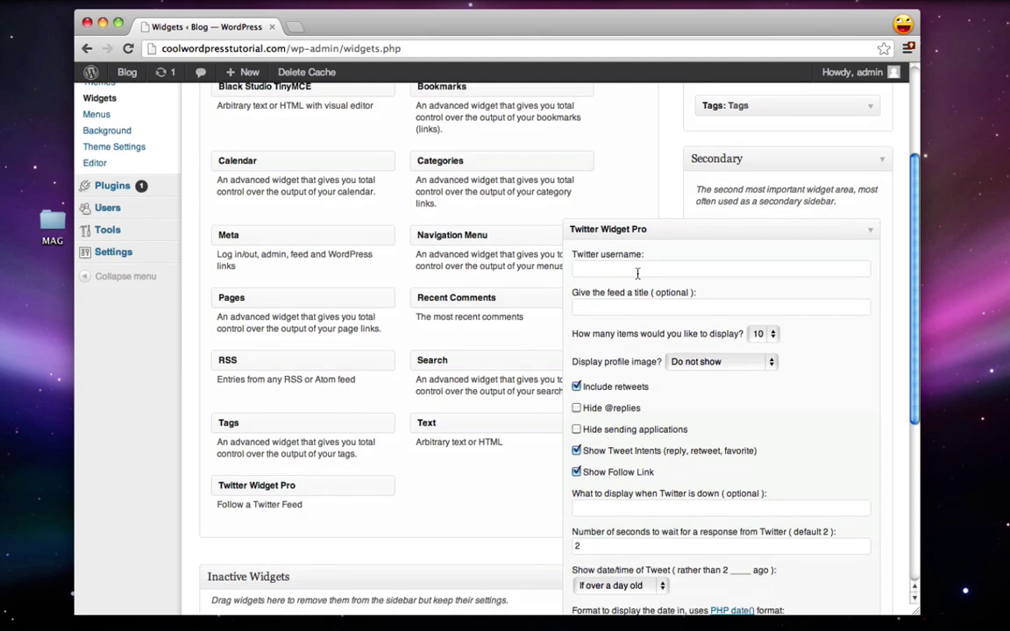
Step: Enter the Twitter username and title 'Twitter Feed', show 5 tweets, and save the widget
click(636, 271)
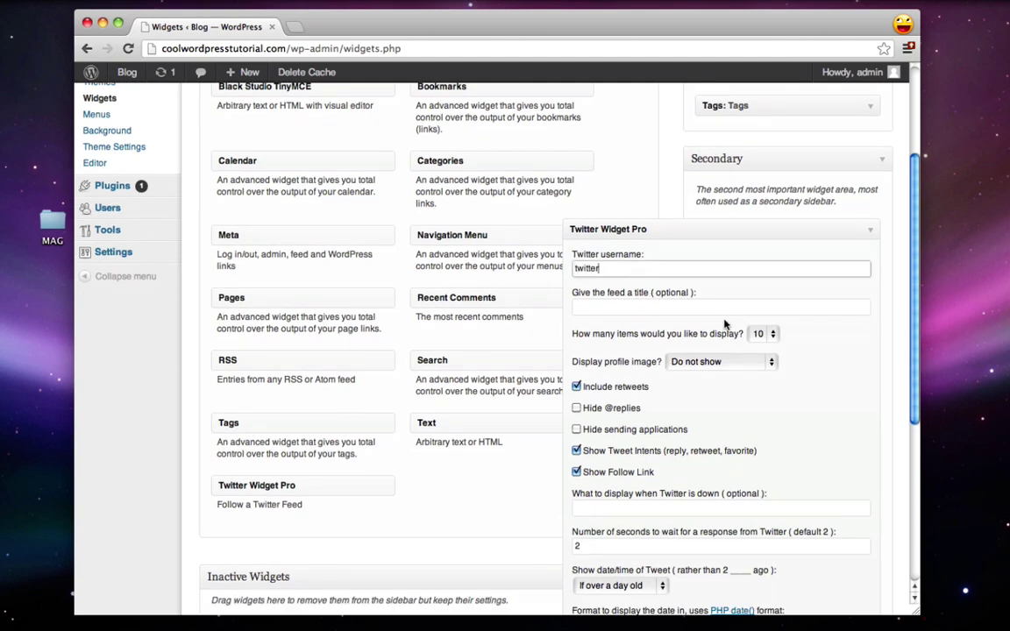
scroll(646, 299, down, 1)
click(642, 295)
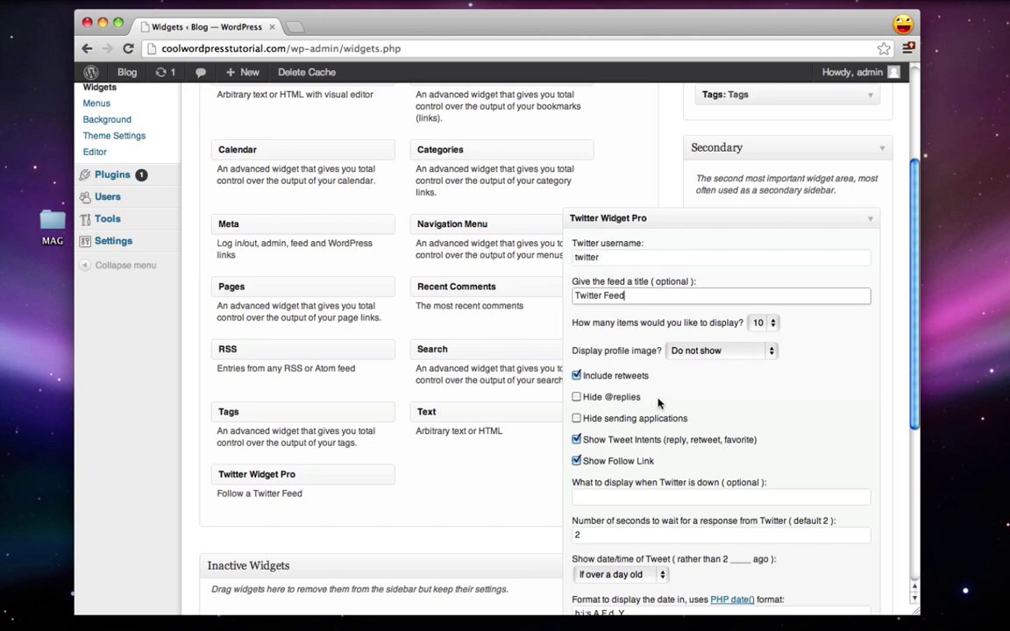
scroll(659, 403, down, 5)
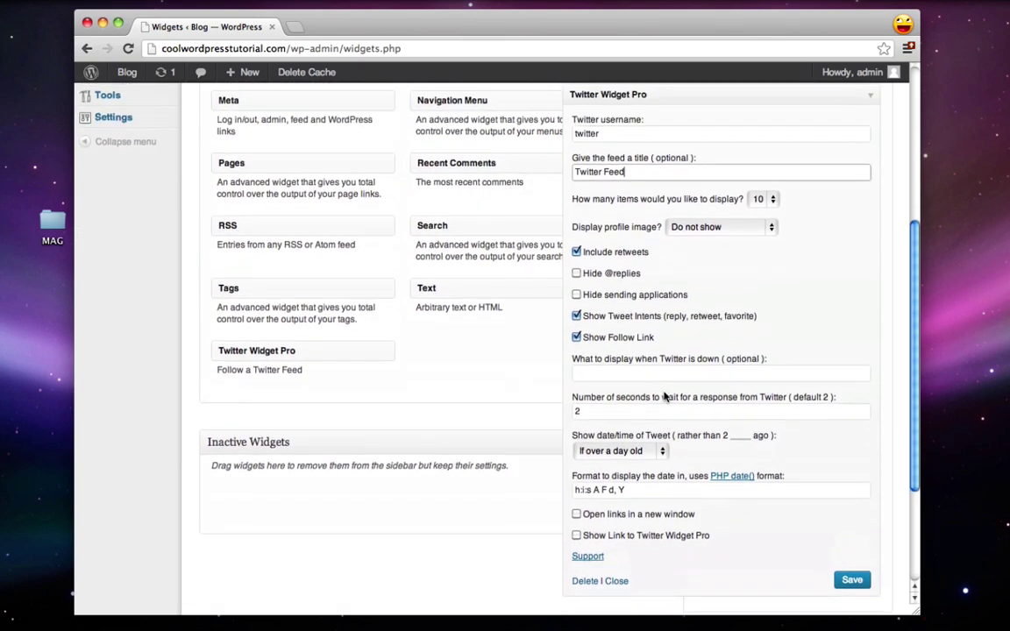
scroll(666, 397, up, 2)
click(761, 242)
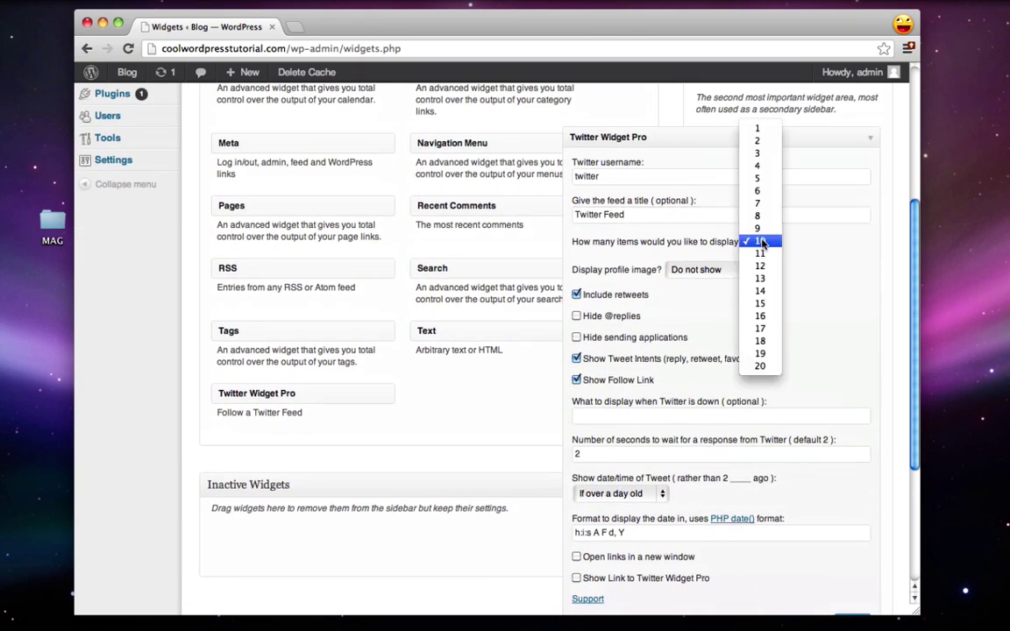
click(759, 178)
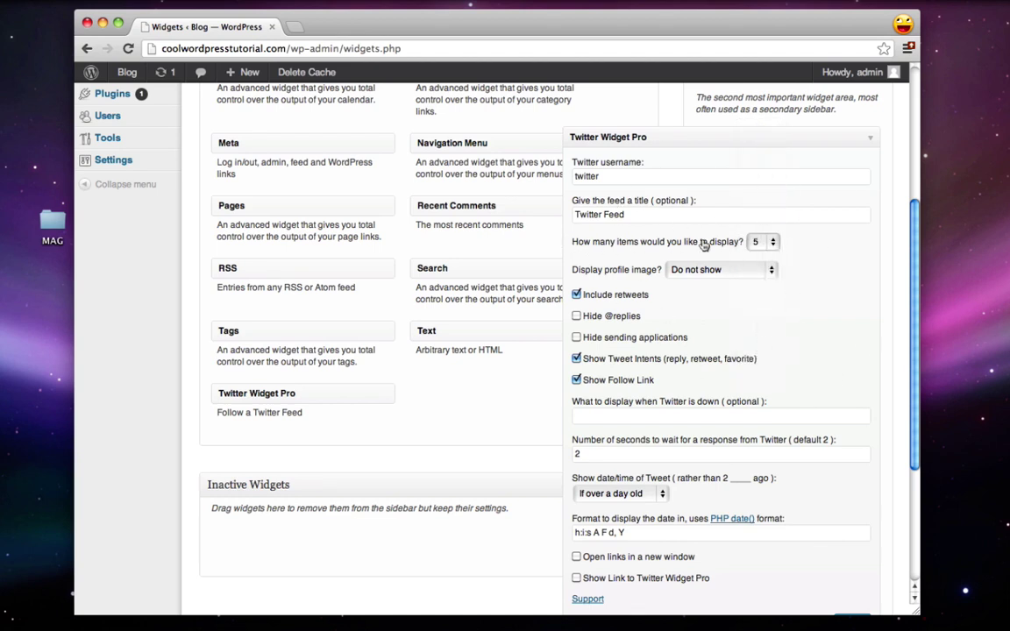
scroll(761, 243, down, 2)
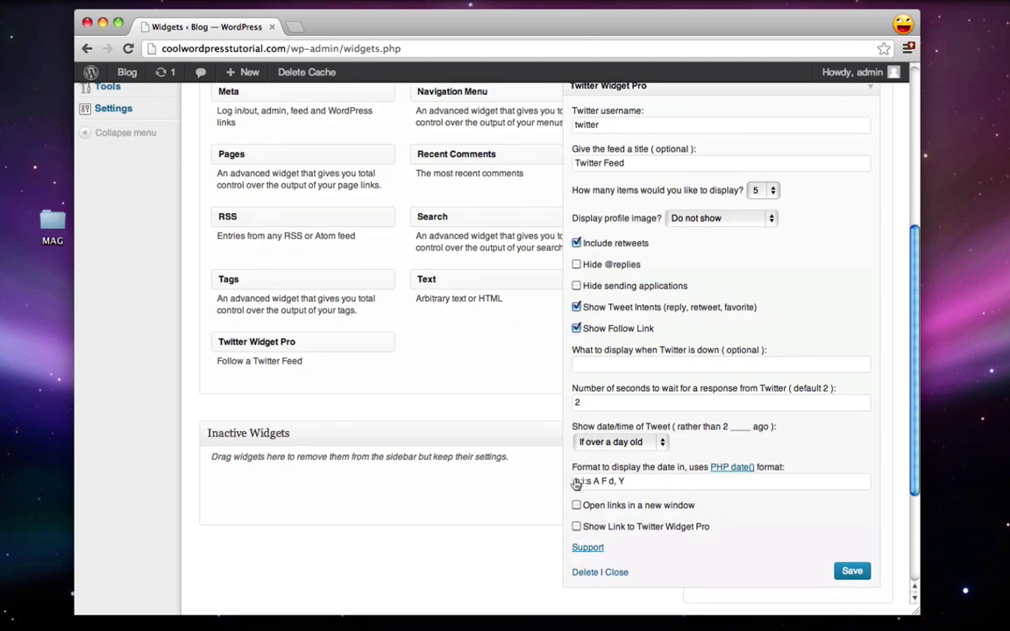
click(851, 571)
Step: Open the live blog in a new tab and check the Twitter Feed in the sidebar
mouse_move(126, 78)
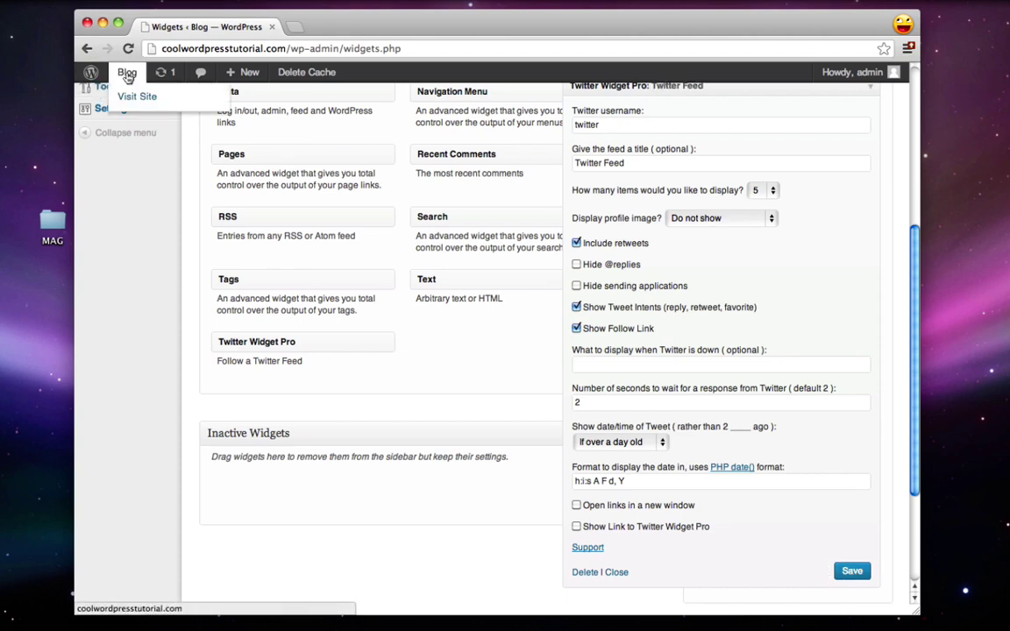
right_click(127, 77)
click(134, 75)
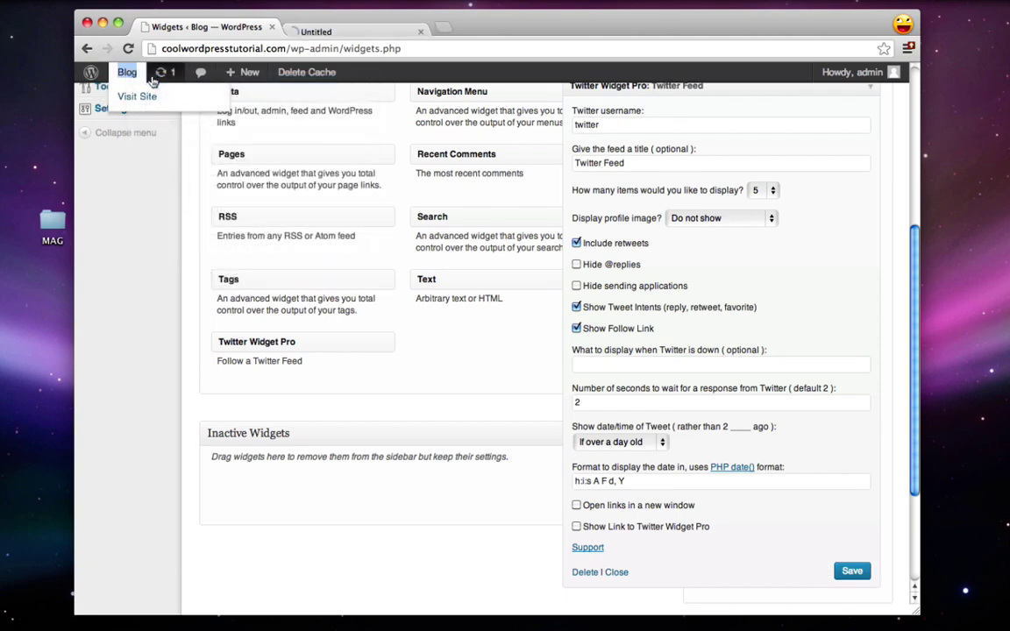
click(355, 27)
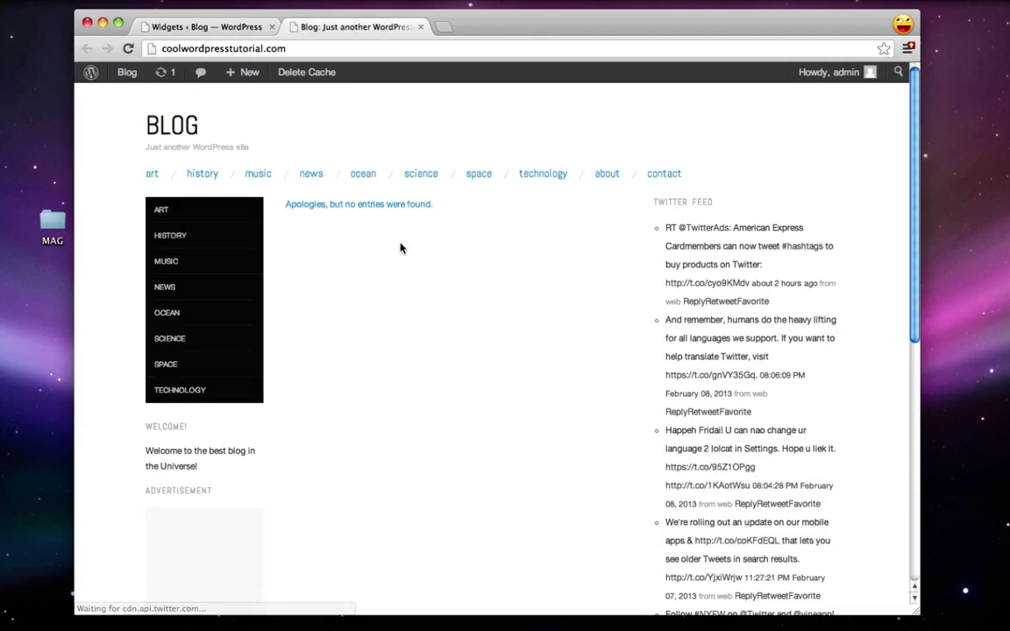
scroll(401, 248, down, 5)
scroll(401, 249, up, 5)
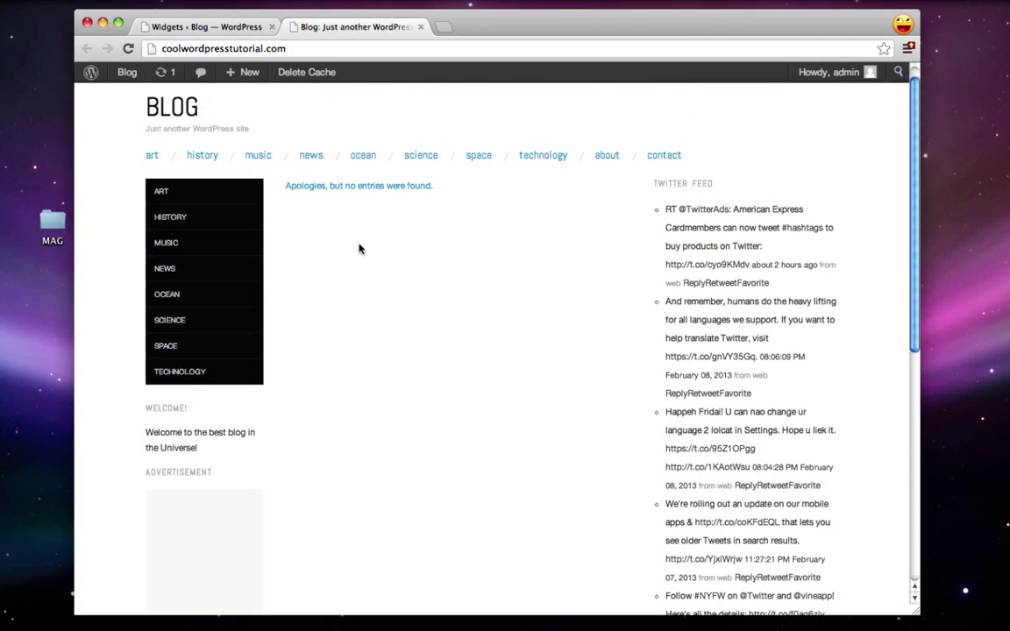
scroll(712, 264, down, 5)
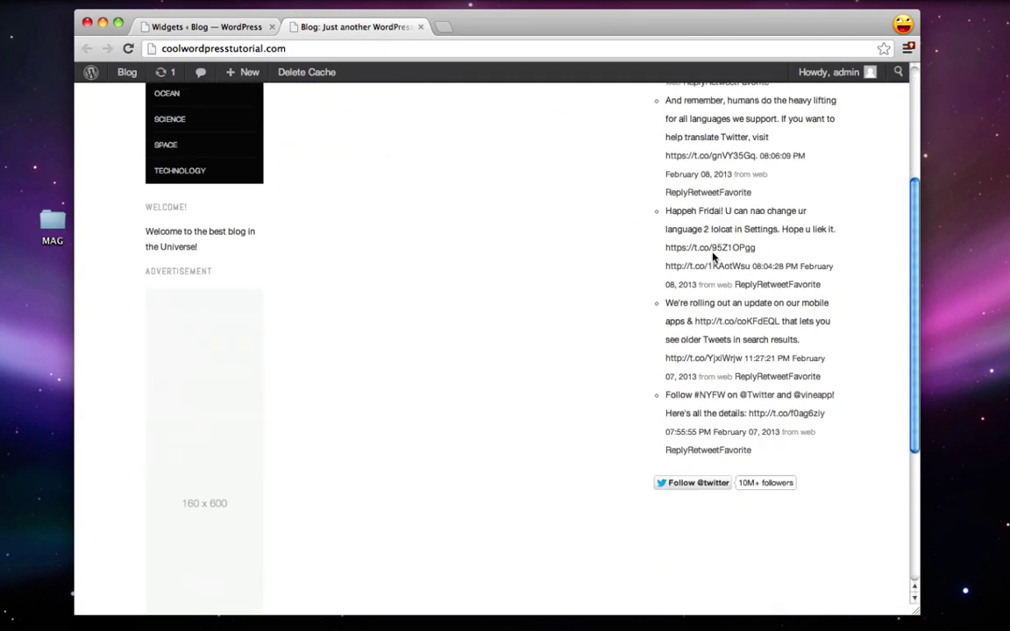
scroll(717, 254, up, 3)
scroll(717, 254, up, 2)
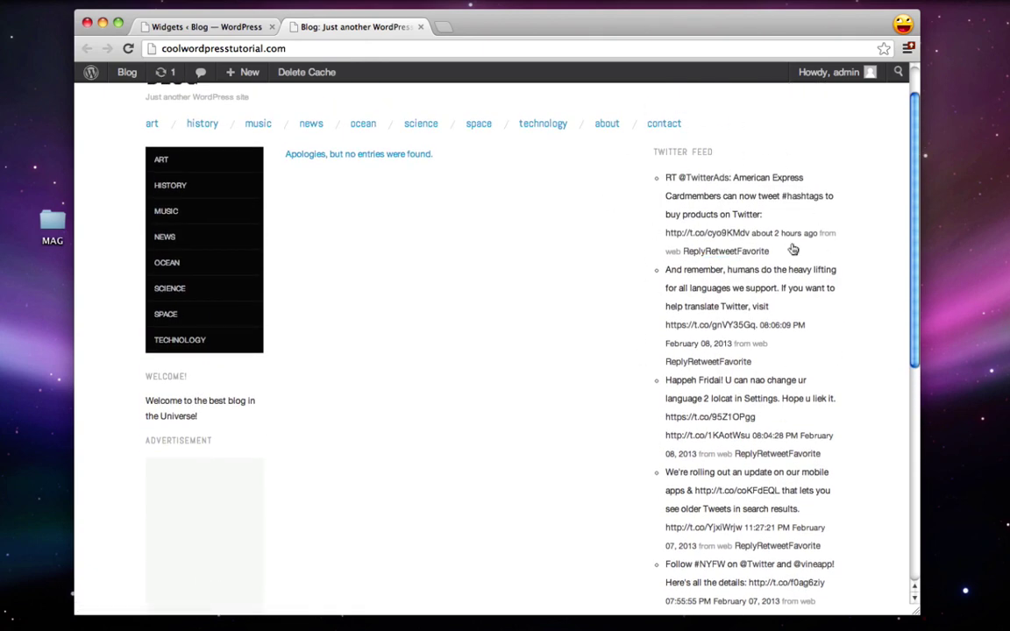
Step: Change the Twitter Feed widget to show 3 tweets instead of 5
click(213, 27)
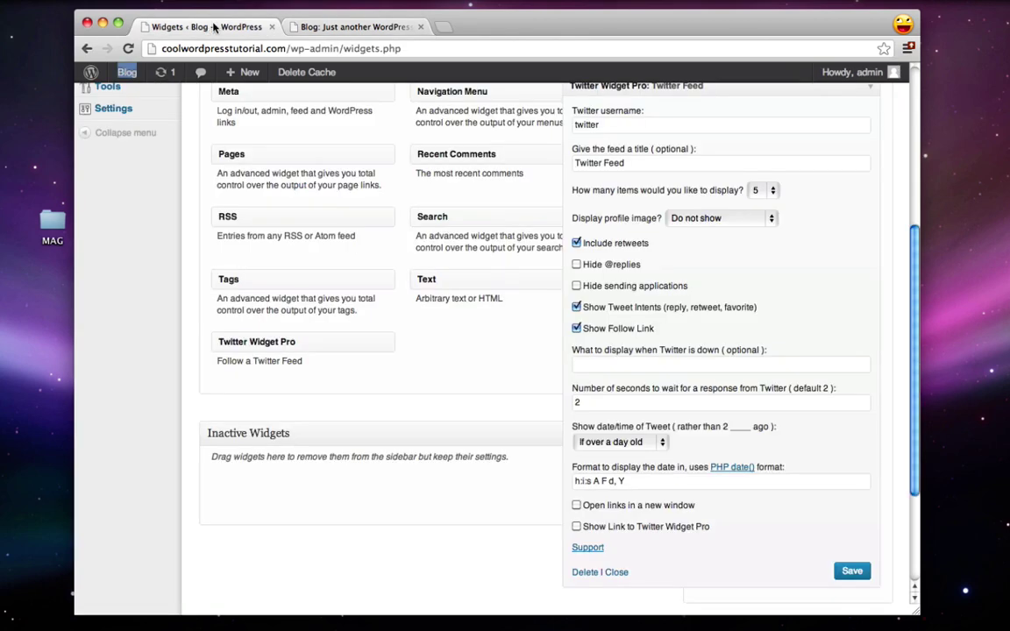
scroll(681, 250, up, 1)
click(756, 223)
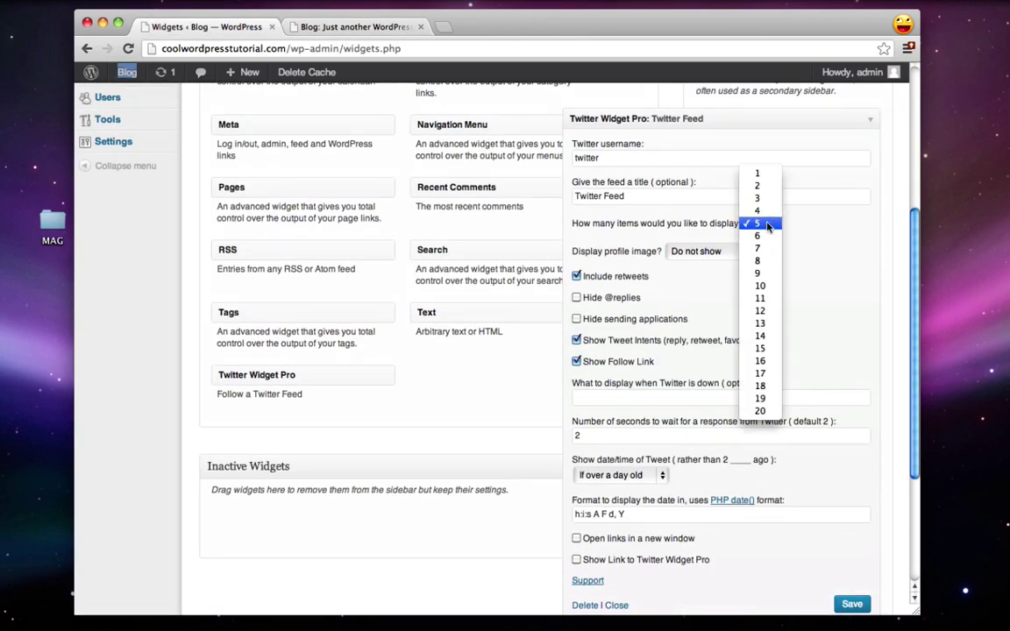
click(766, 199)
scroll(829, 261, down, 2)
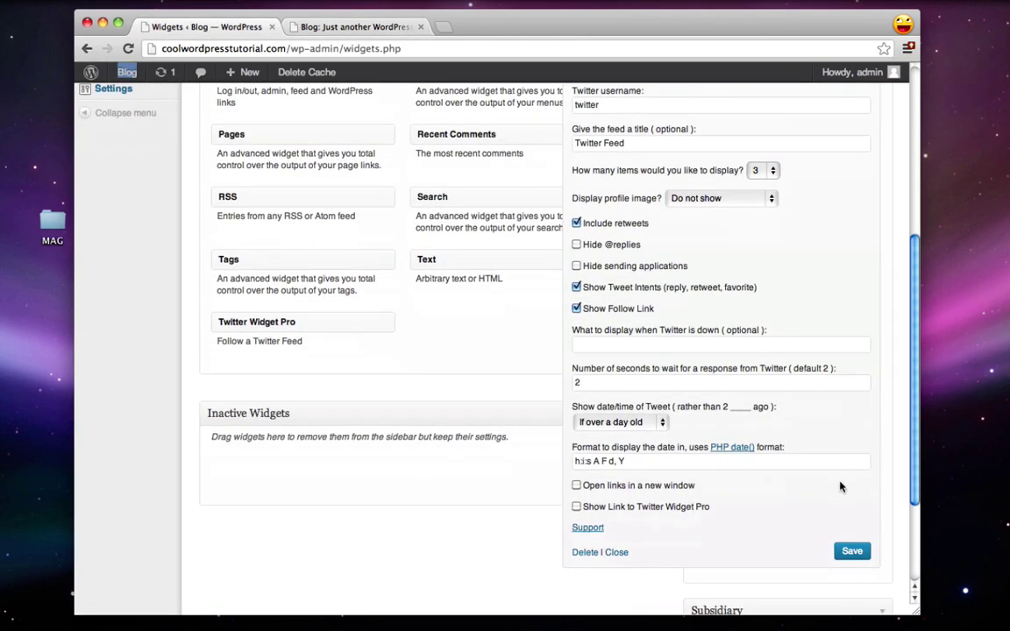
Step: Reload the live blog to confirm only three tweets appear, then return to Widgets
click(350, 28)
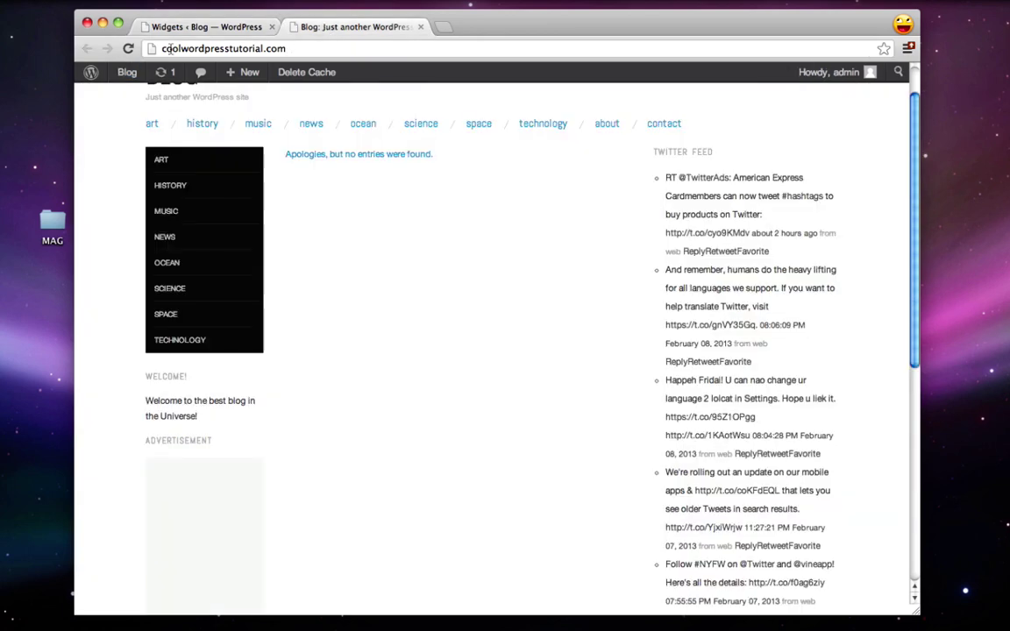
click(128, 49)
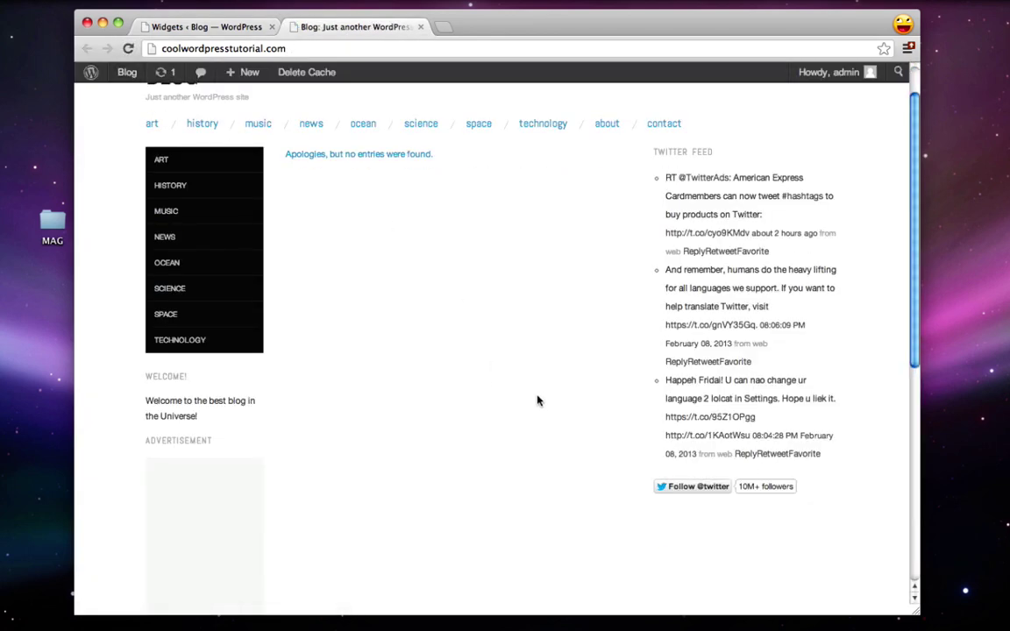
scroll(538, 401, down, 3)
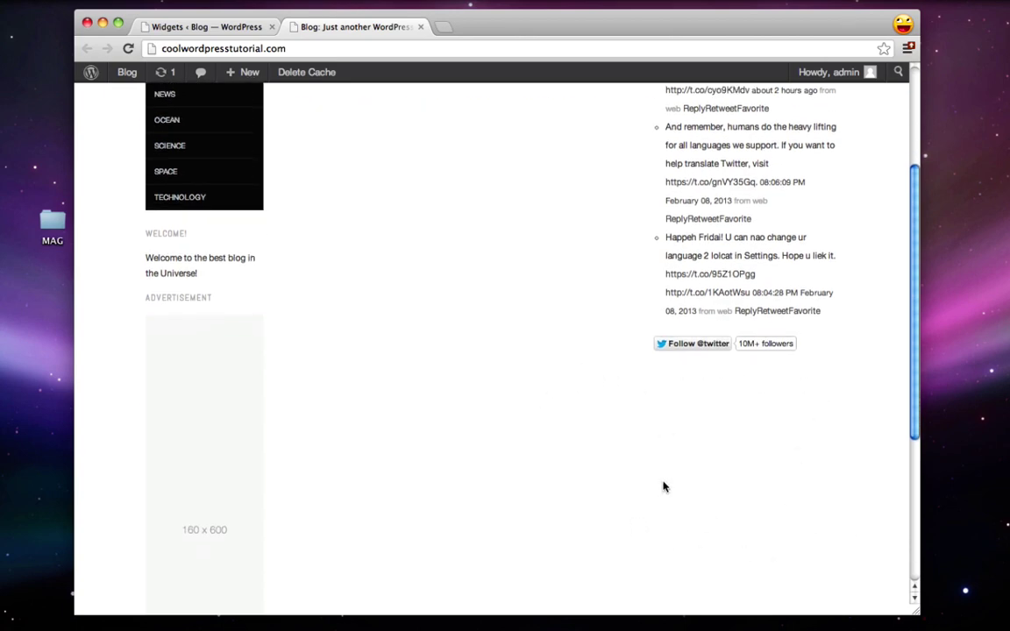
click(200, 27)
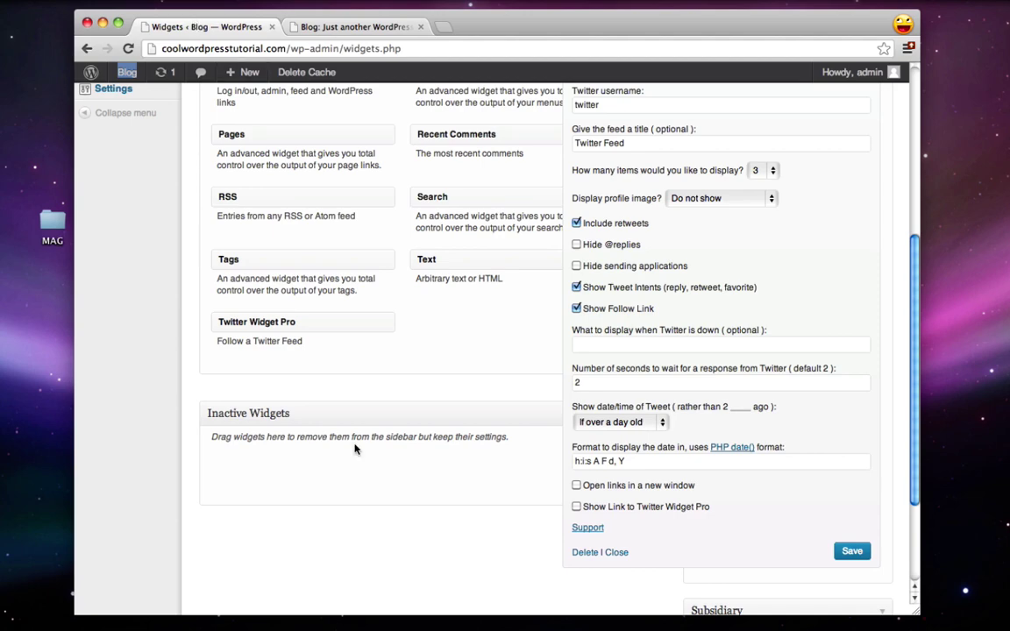
Step: Collapse the Twitter widget, add a Black Studio TinyMCE widget titled 'Advertisement' to Secondary, and open Add Media
drag(914, 498, 917, 354)
click(872, 353)
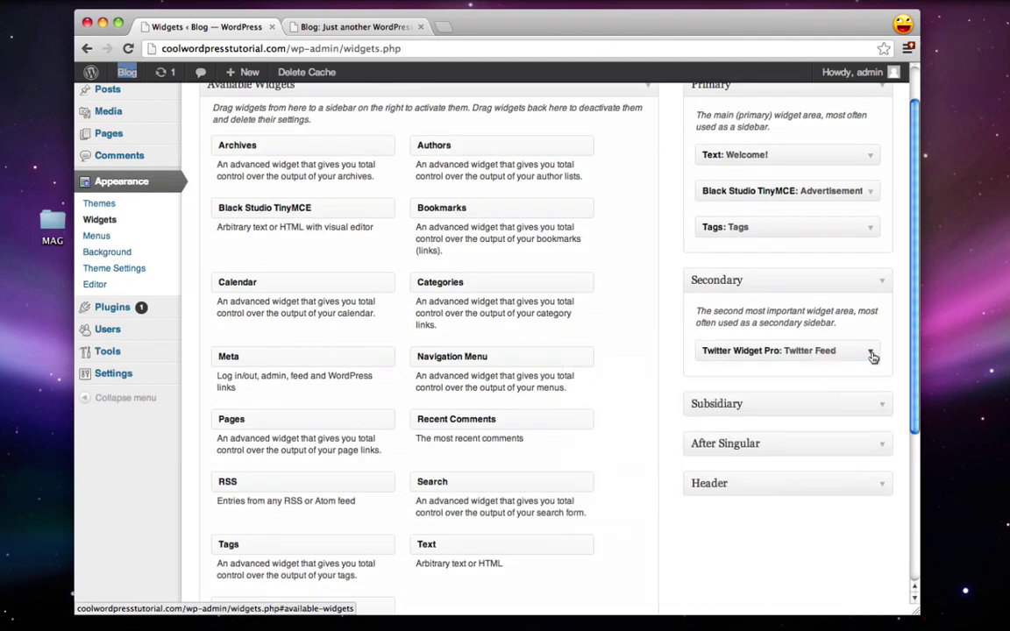
drag(249, 212, 722, 346)
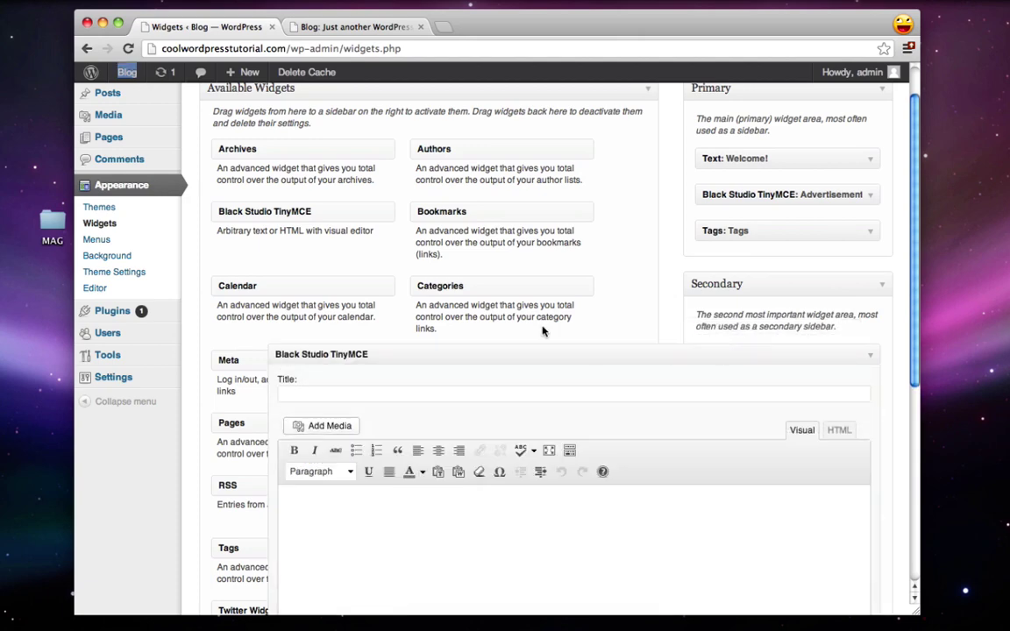
scroll(541, 332, down, 3)
click(322, 294)
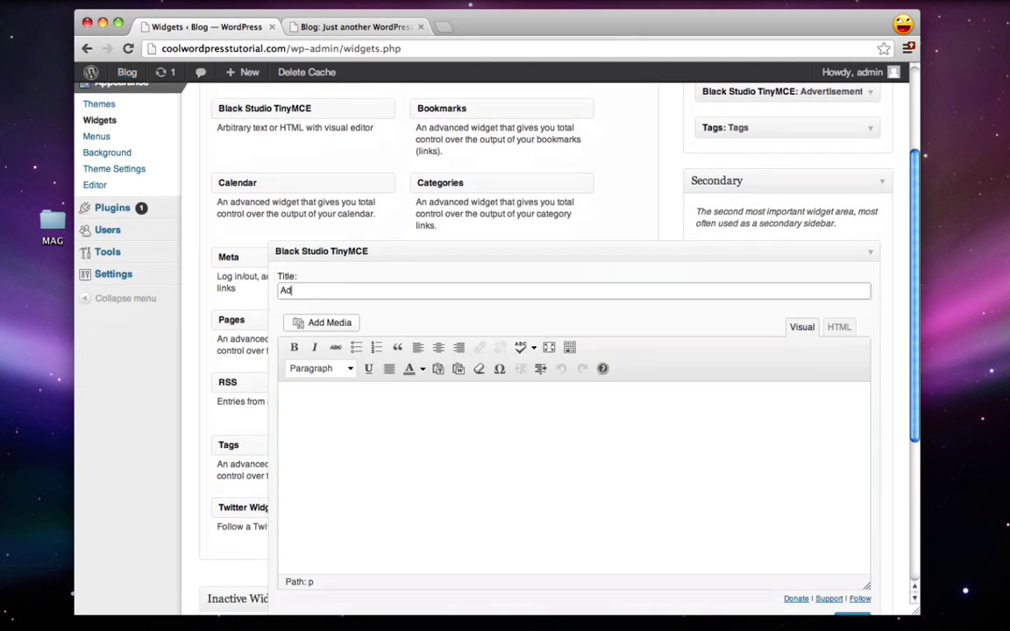
text(Advertisement)
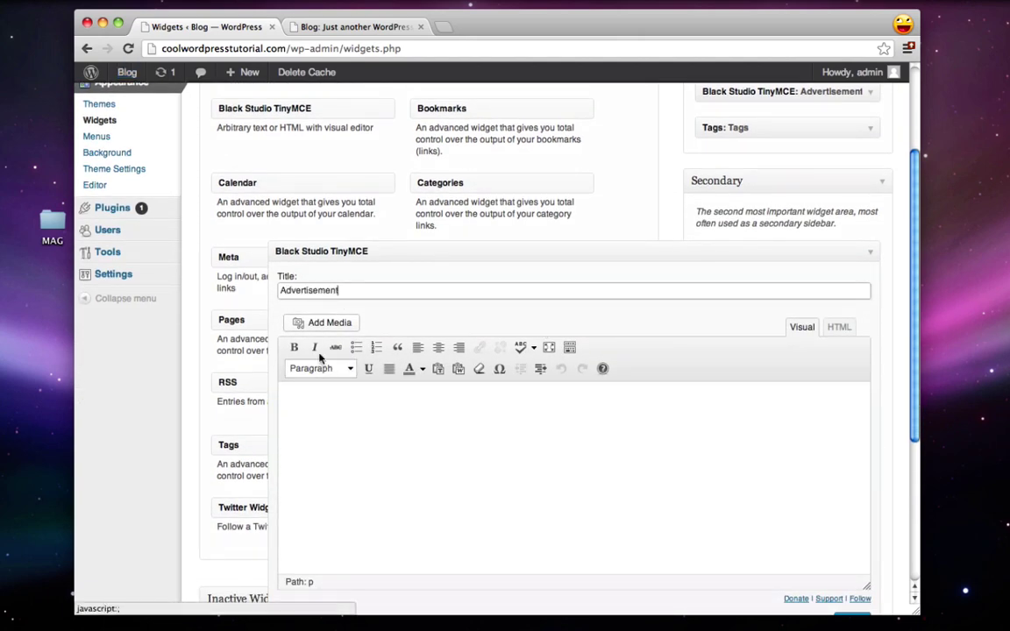
click(312, 323)
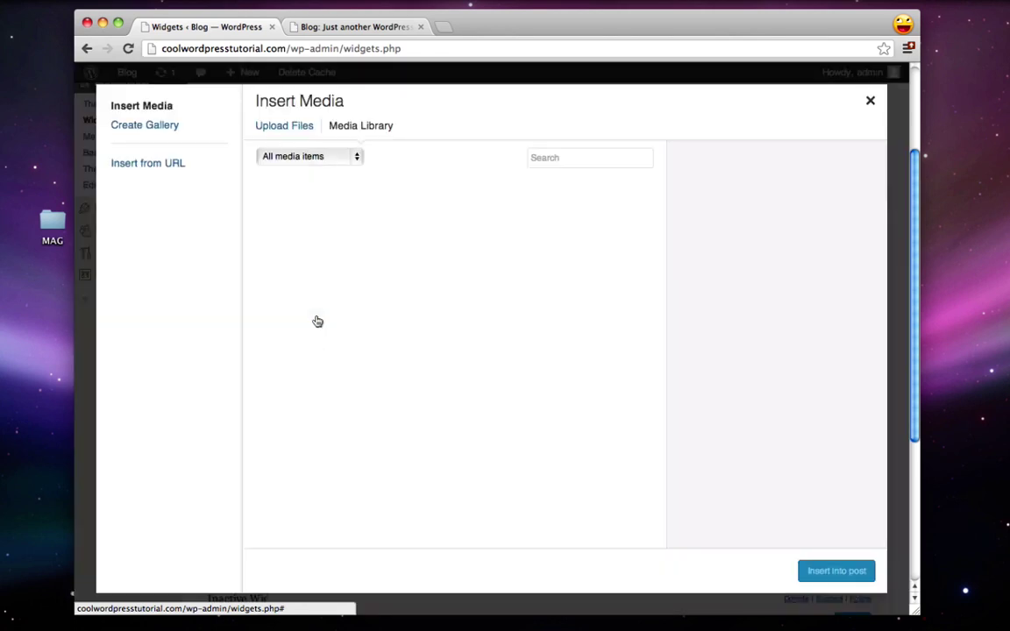
Step: Upload adright.png from the MAG folder and insert it at Full Size 250 × 250 with Link To set to None
click(287, 127)
click(579, 368)
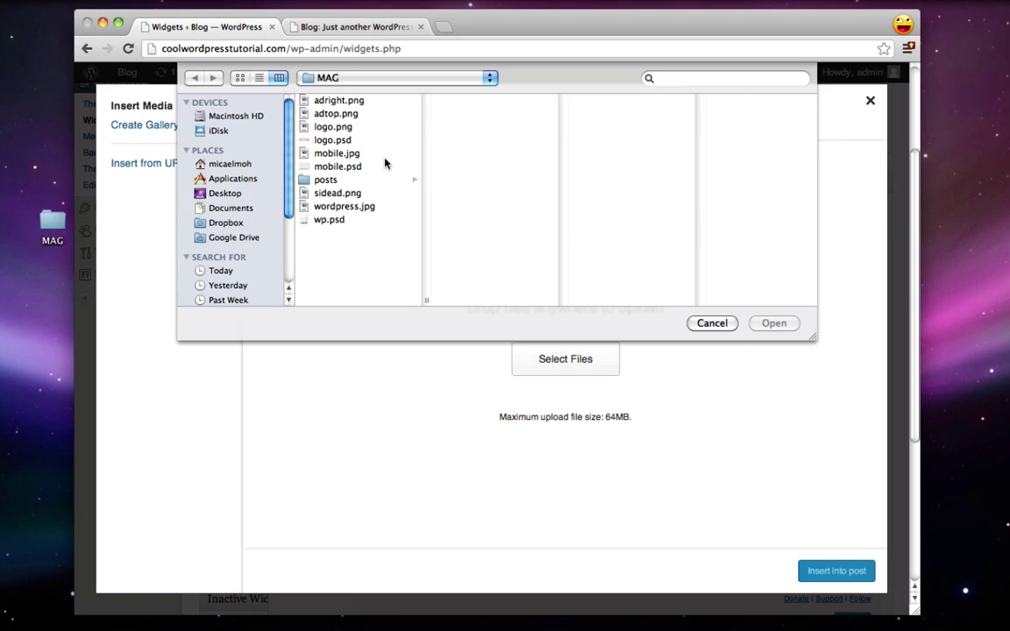
click(335, 194)
key(Up)
key(Up)
key(Up)
key(Up)
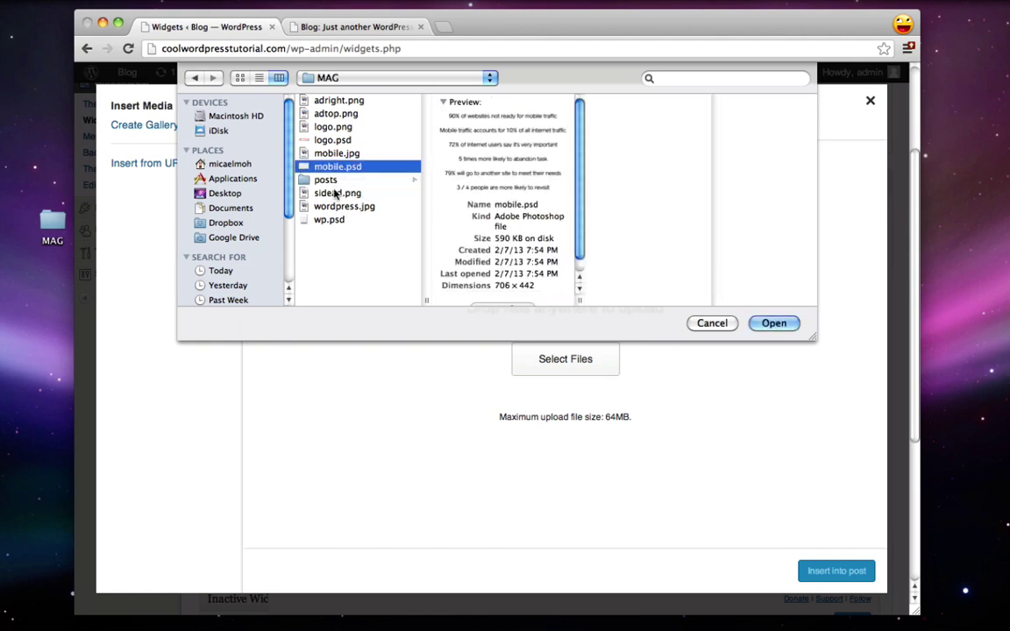
key(Up)
key(Up)
key(Up)
click(772, 322)
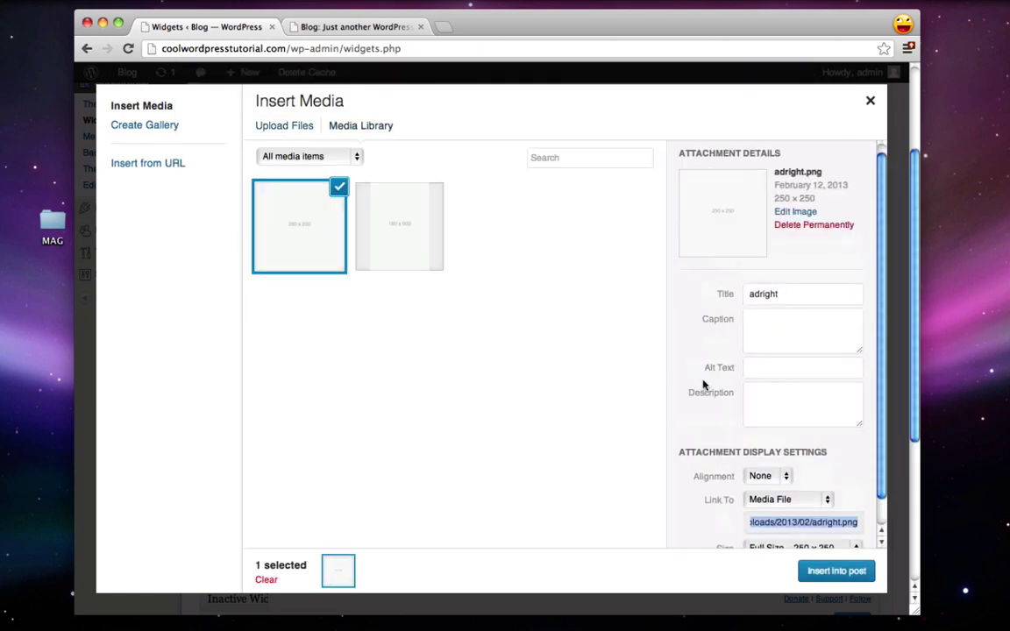
scroll(706, 386, down, 2)
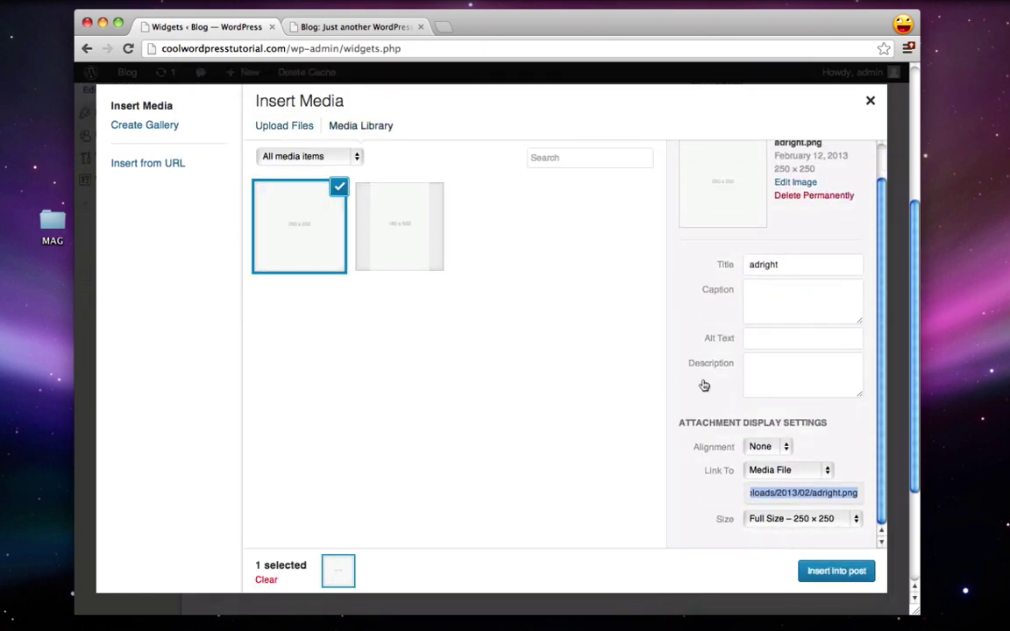
click(772, 470)
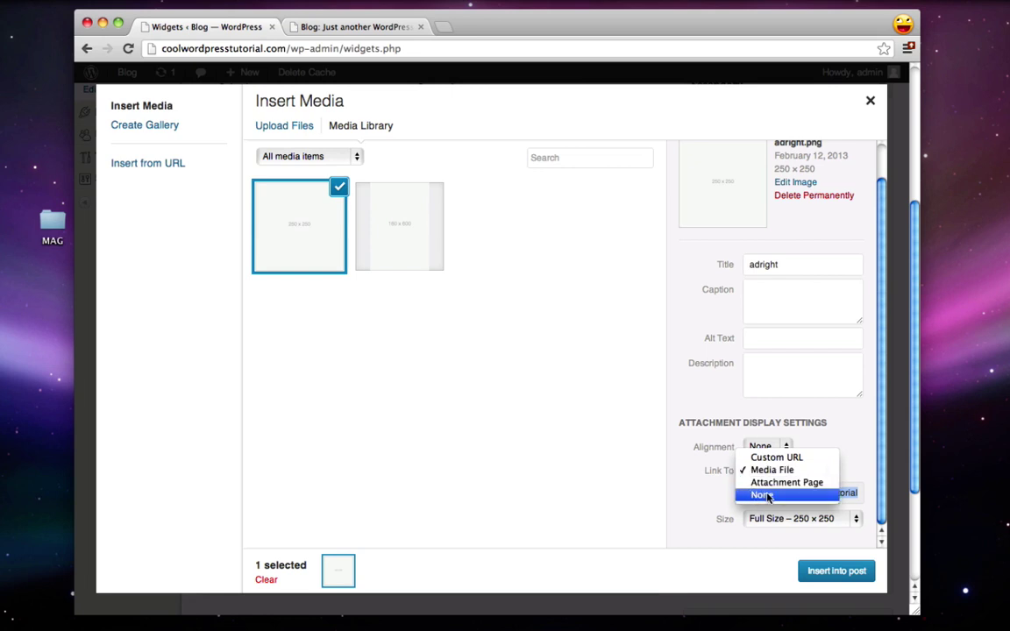
click(765, 495)
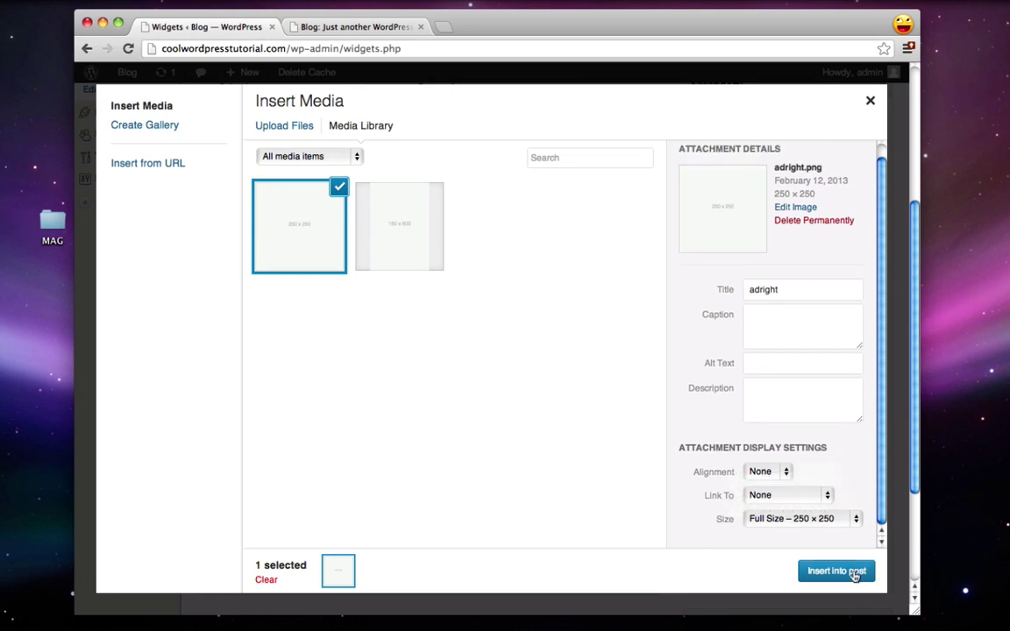
click(840, 570)
Step: Save the Advertisement widget and reload the live blog to see the new ad
scroll(662, 447, down, 2)
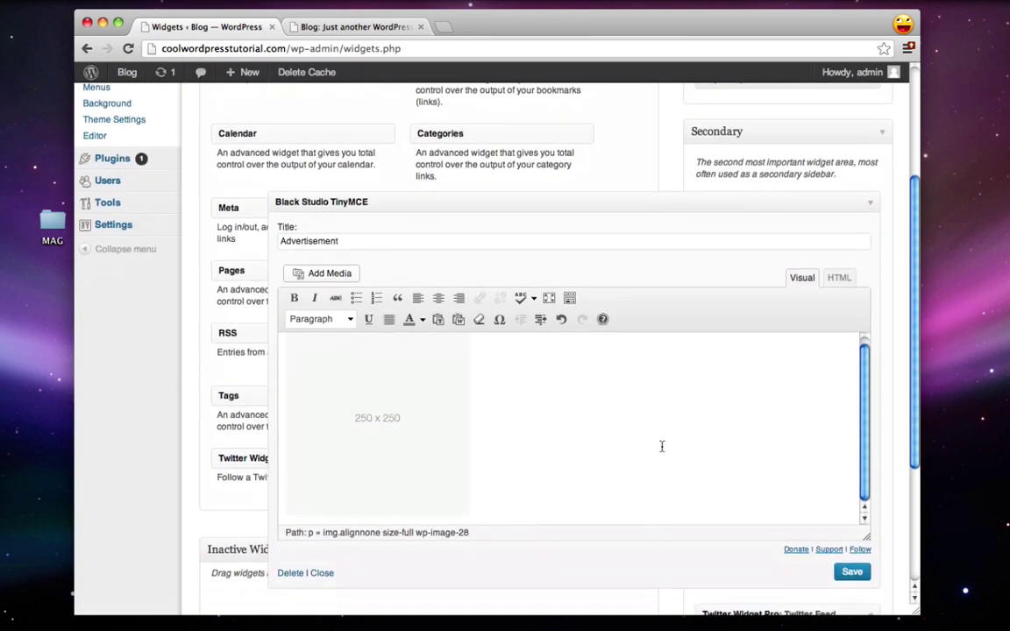
click(850, 570)
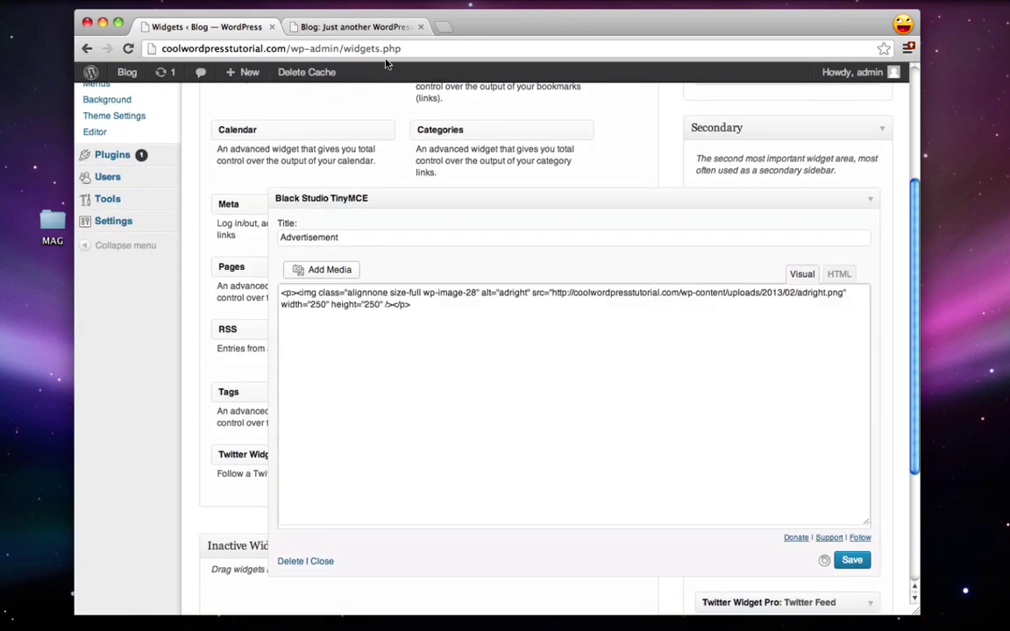
click(303, 27)
click(125, 48)
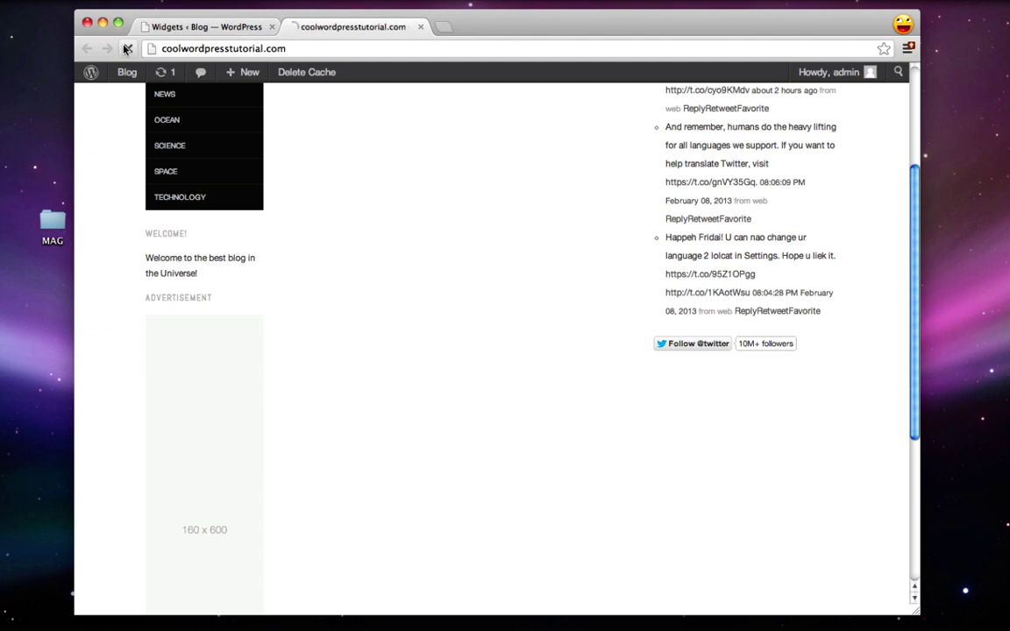
scroll(526, 219, up, 3)
scroll(548, 233, up, 2)
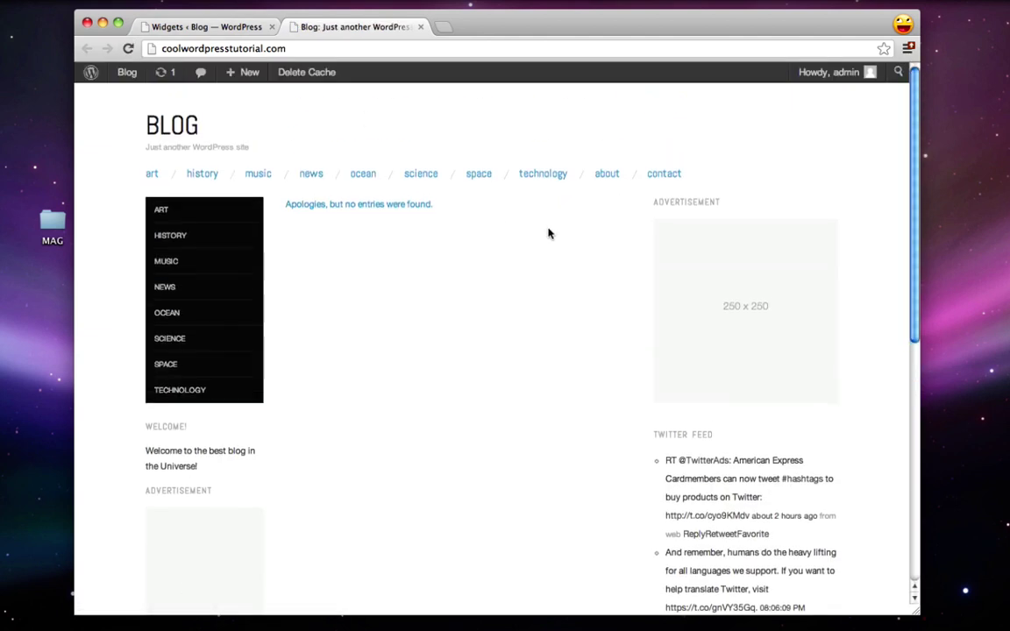
scroll(789, 350, down, 2)
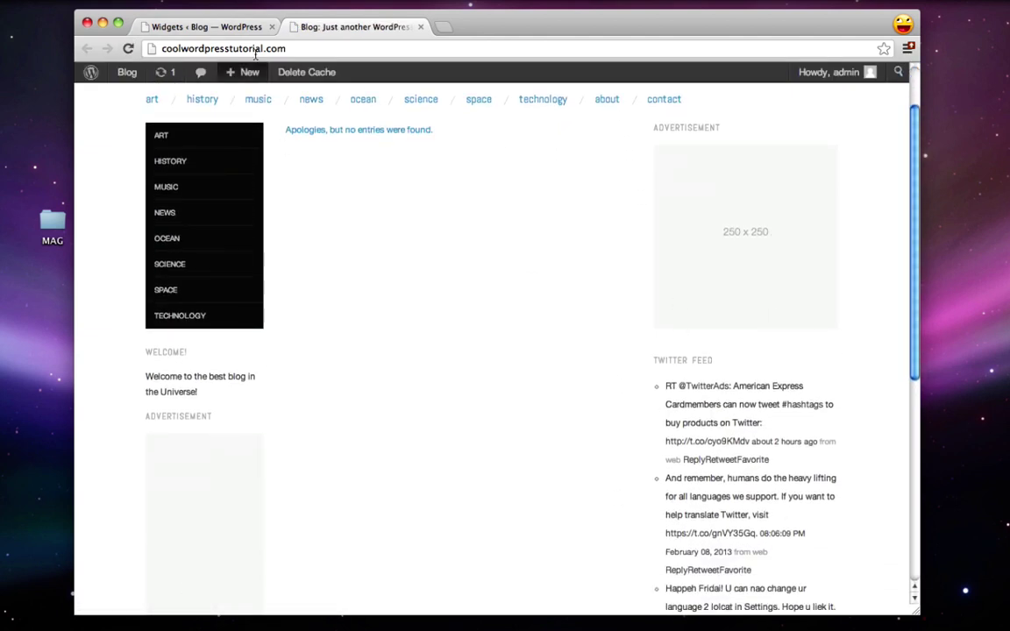
Step: Move the Twitter feed above the Advertisement widget in Secondary and recheck the blog
click(219, 24)
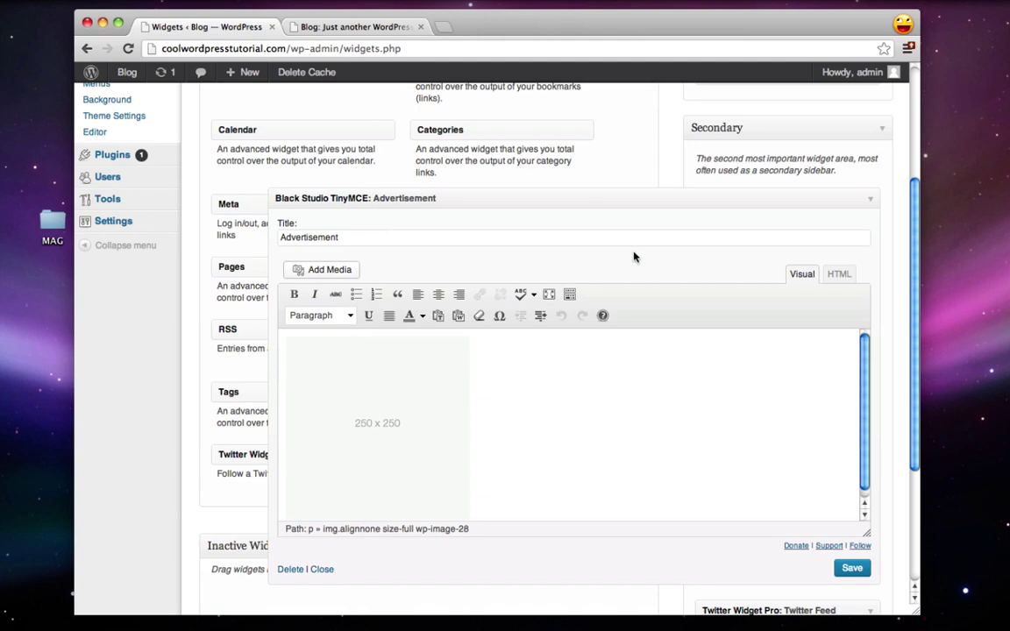
click(870, 200)
drag(769, 232, 769, 197)
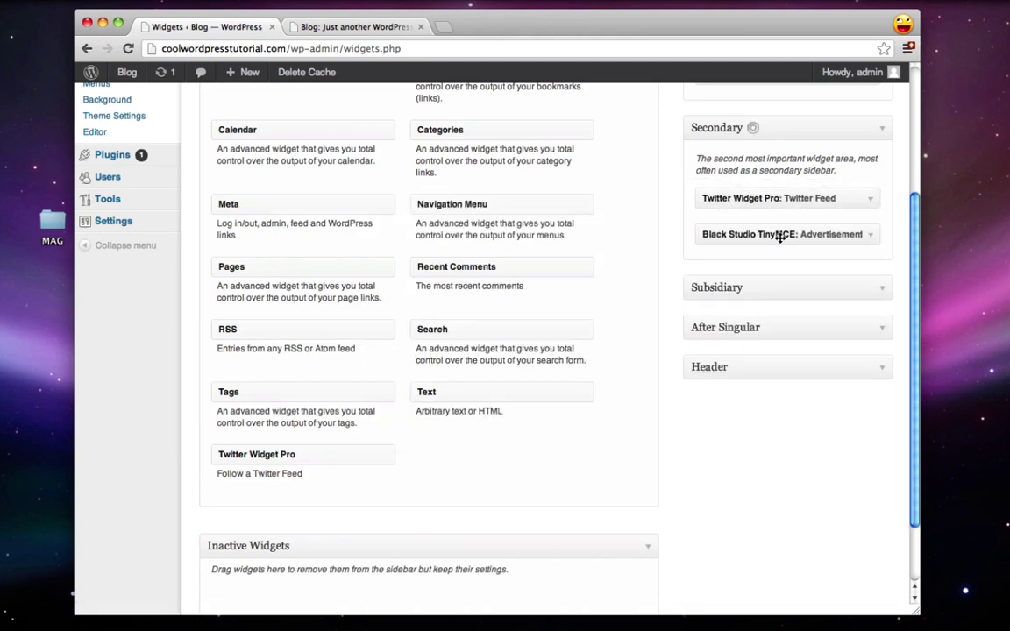
click(303, 25)
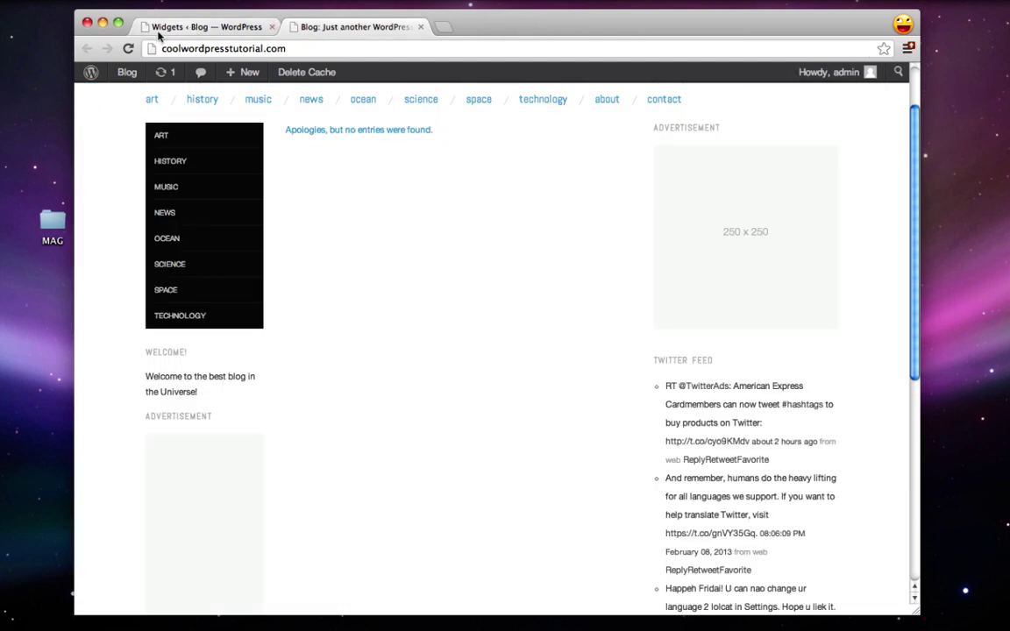
click(128, 48)
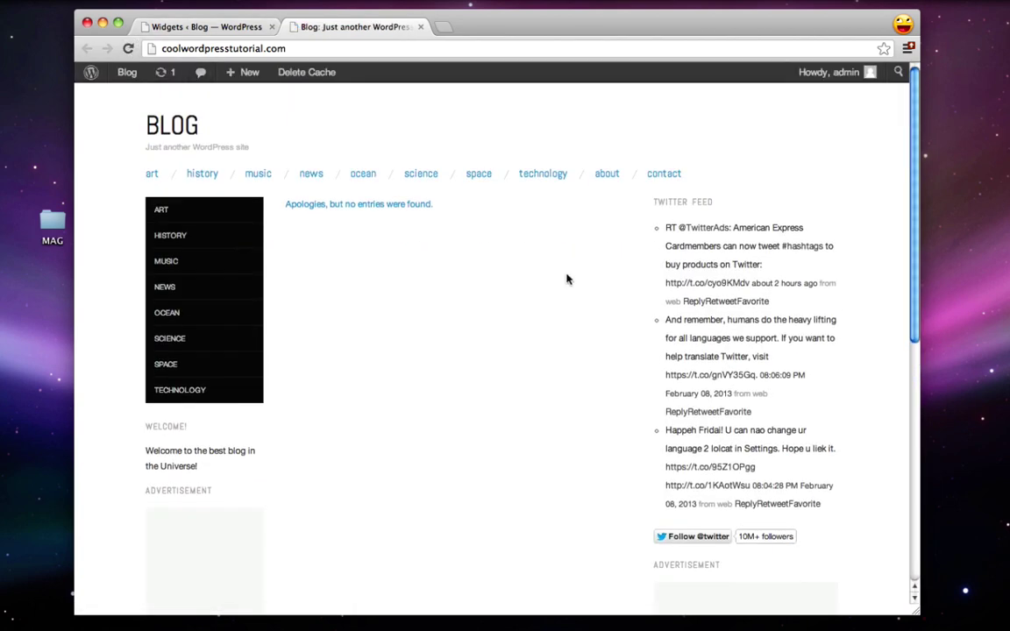
scroll(566, 279, down, 10)
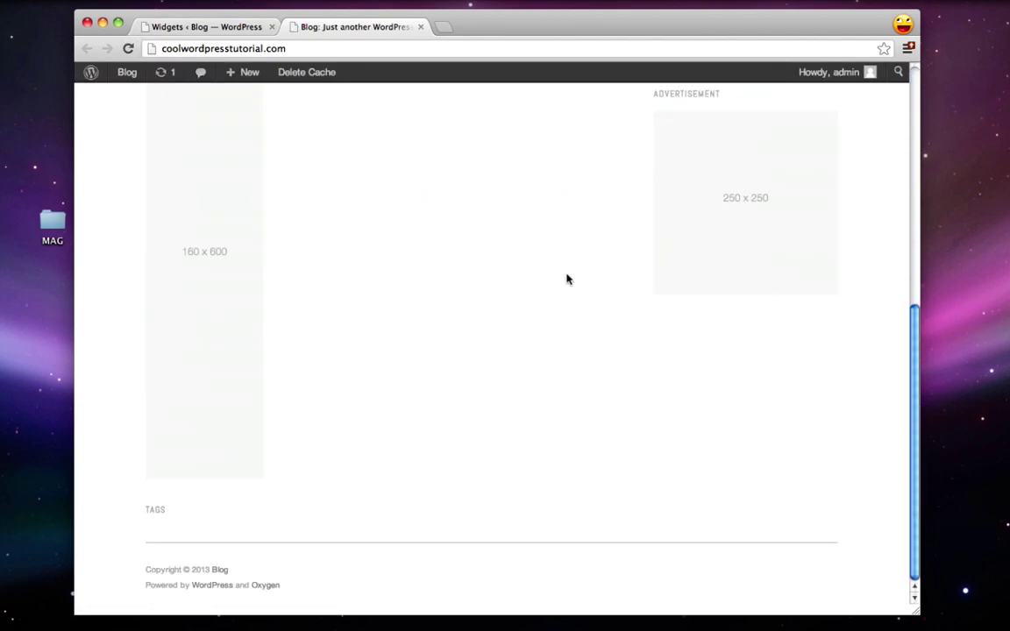
scroll(566, 278, up, 10)
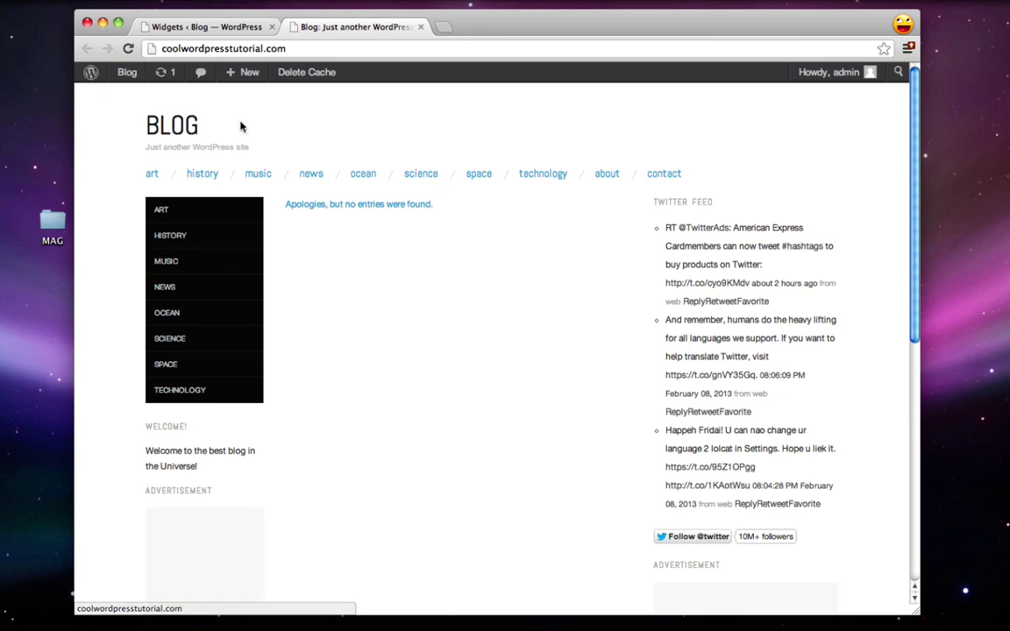
Step: Return to the Widgets admin and go to Appearance > Theme Settings
click(209, 34)
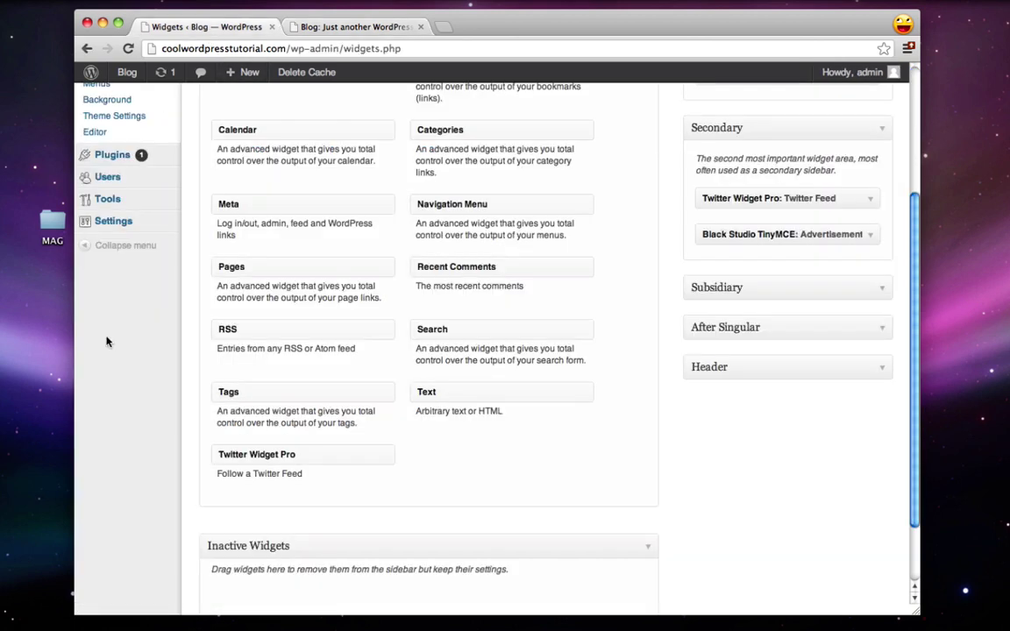
scroll(89, 318, up, 3)
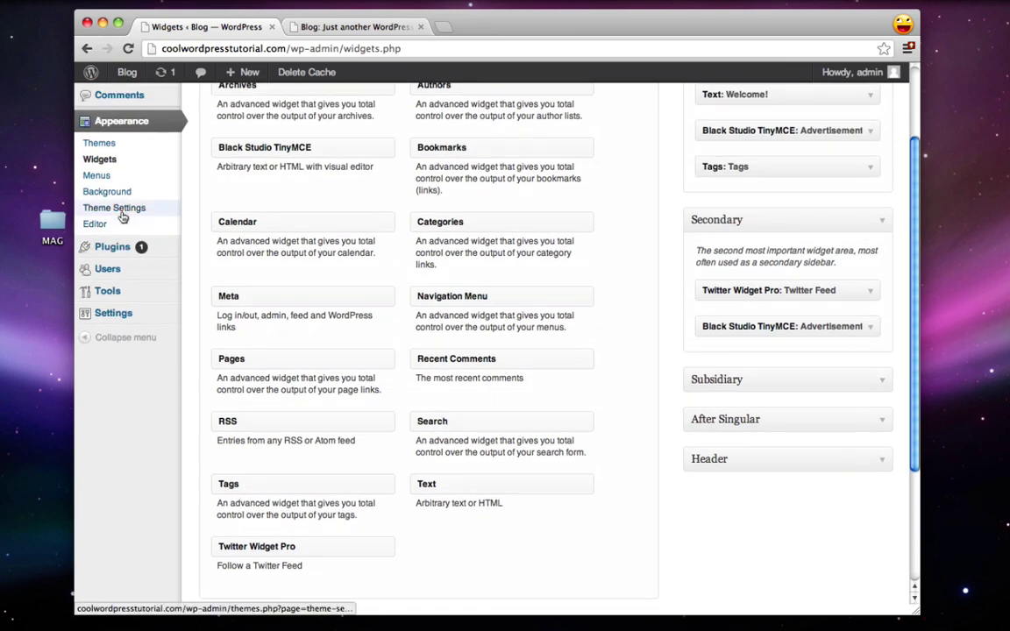
click(122, 211)
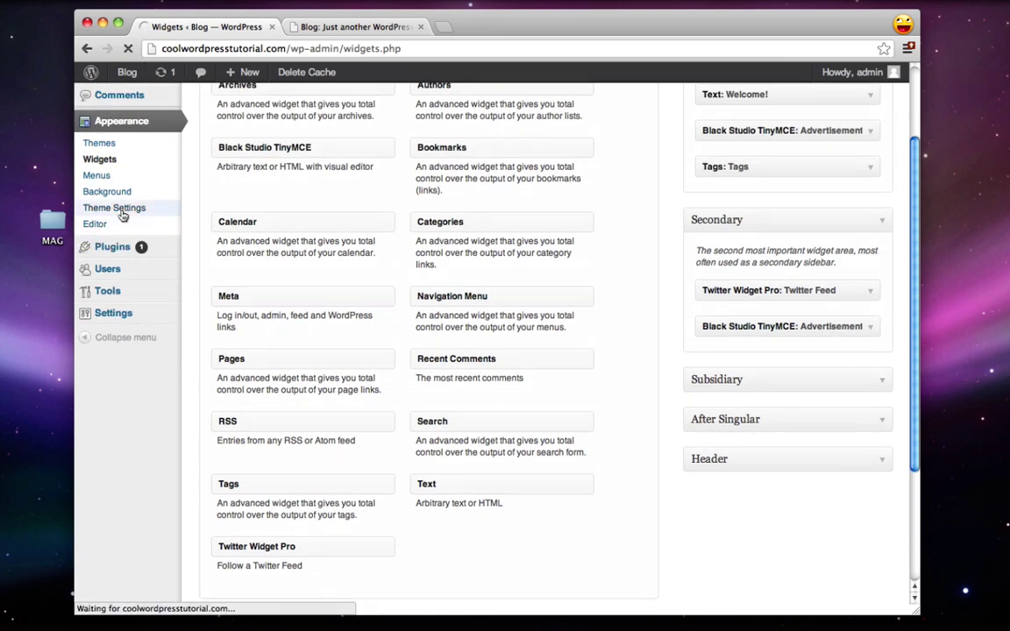
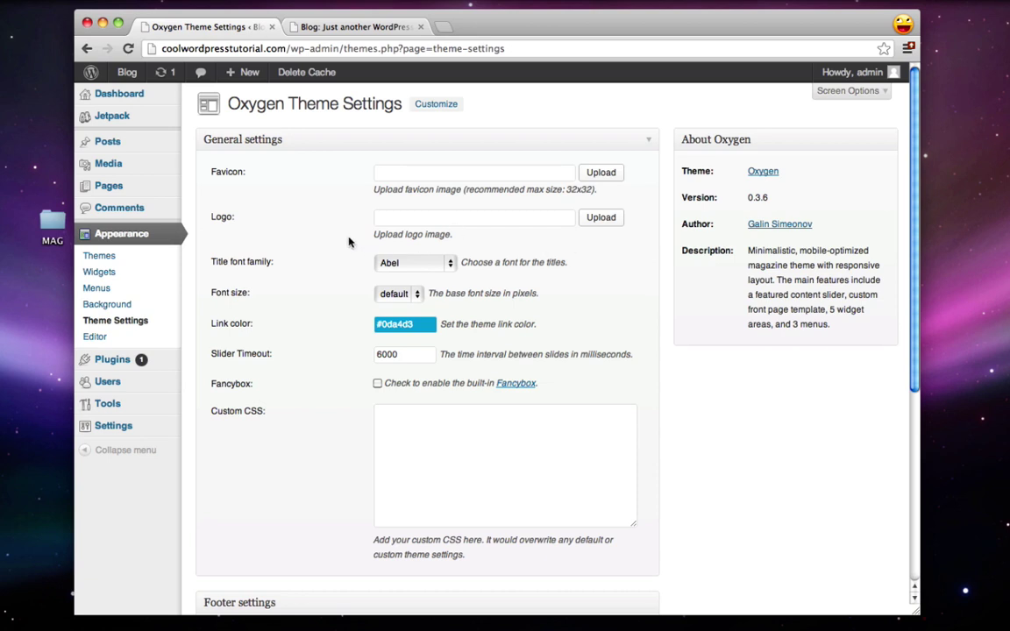
Step: Go to pixlr.com in a new Chrome tab and launch the Pixlr Editor
key(super+t)
text(pixlr.com)
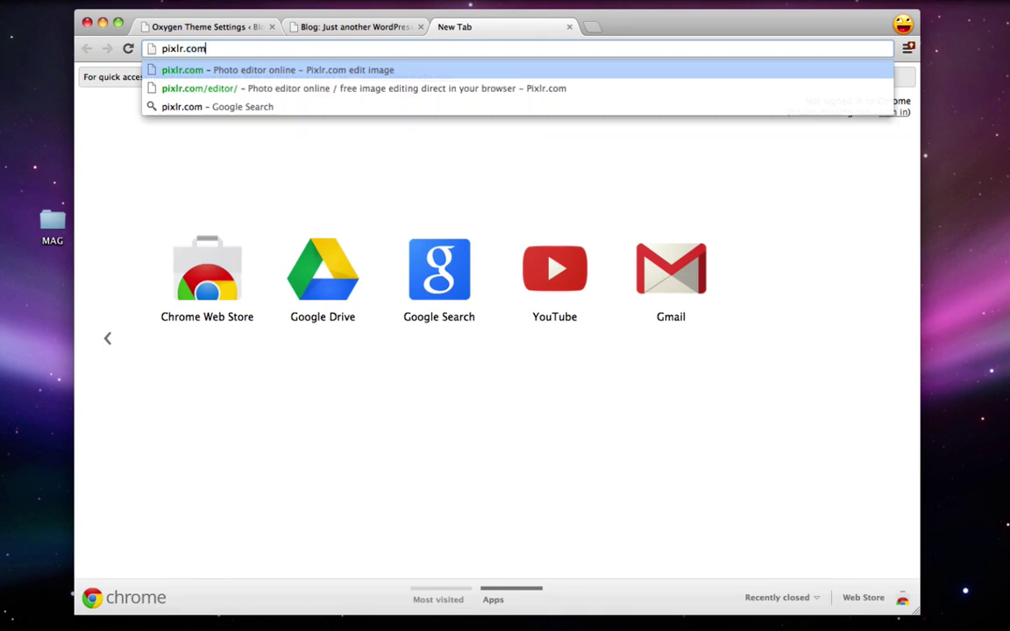
key(Return)
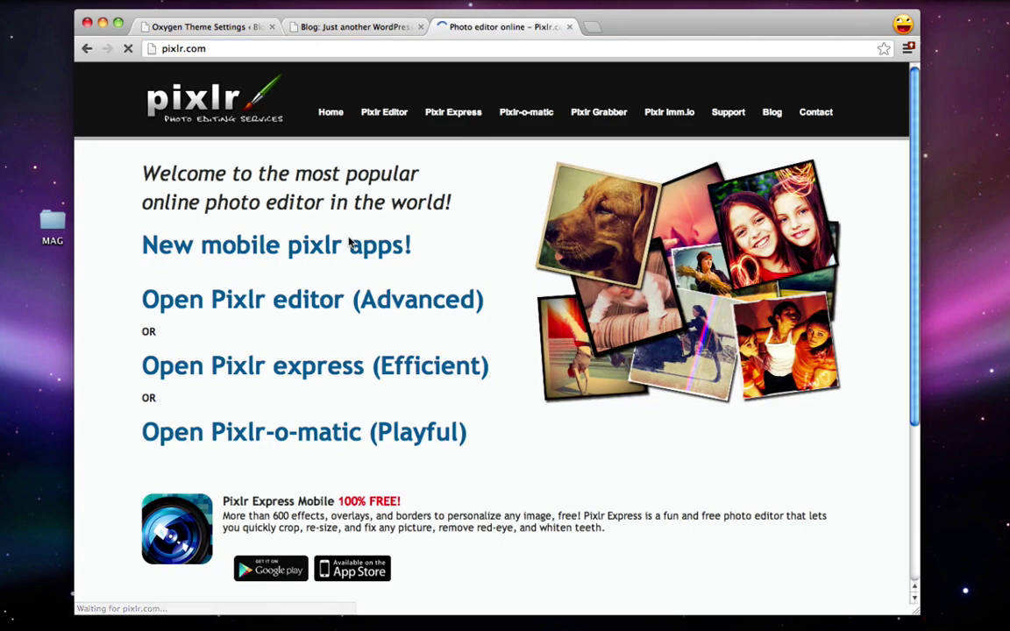
click(372, 117)
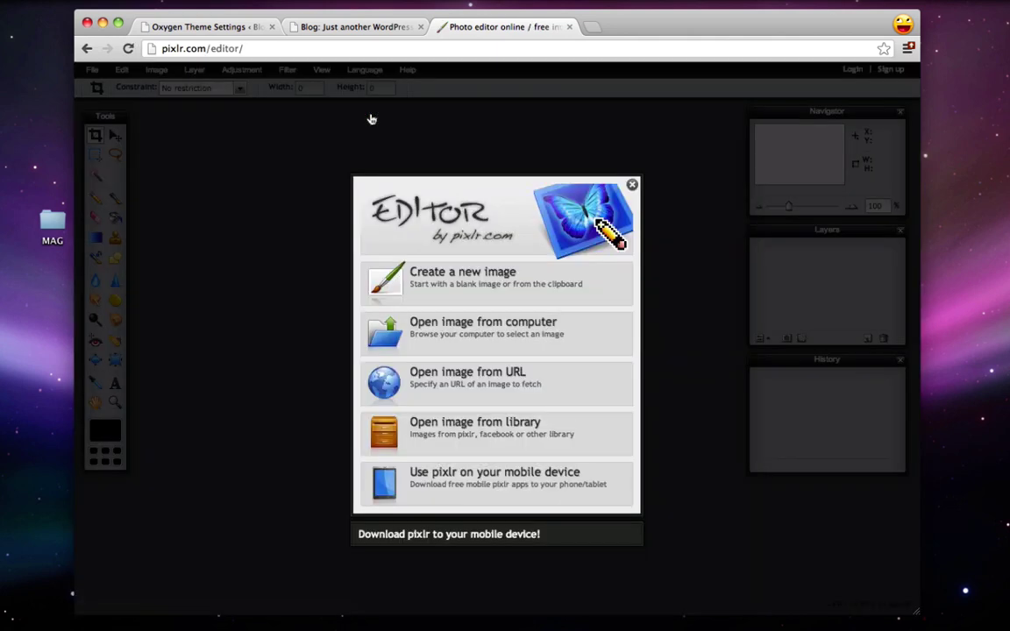
Step: Create a new 150 x 50 px transparent image and enlarge its canvas window
click(447, 277)
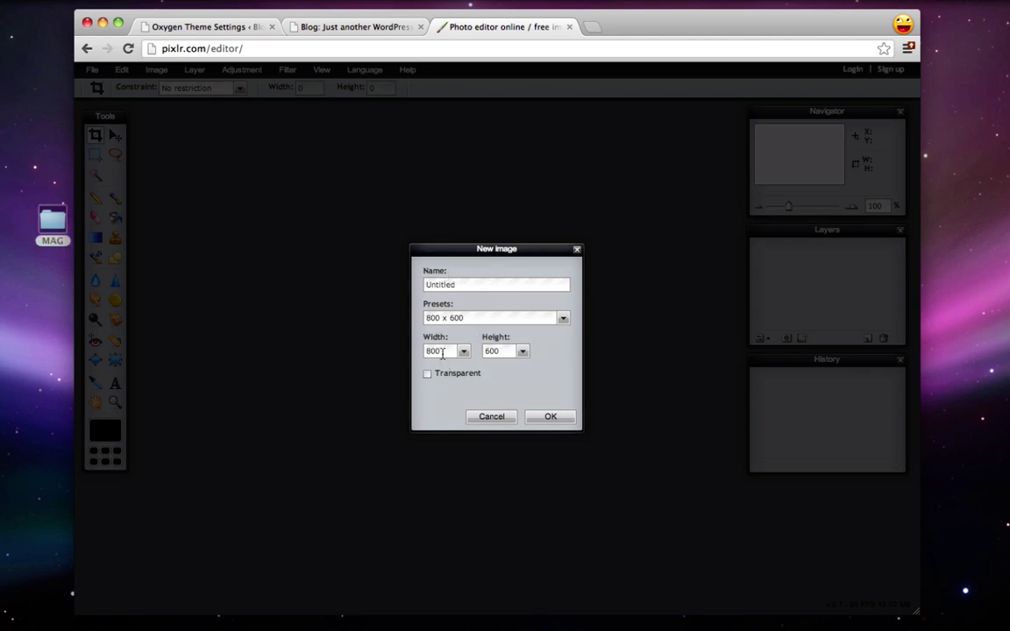
drag(442, 352, 420, 350)
text(115)
text(50)
click(550, 417)
drag(333, 227, 427, 262)
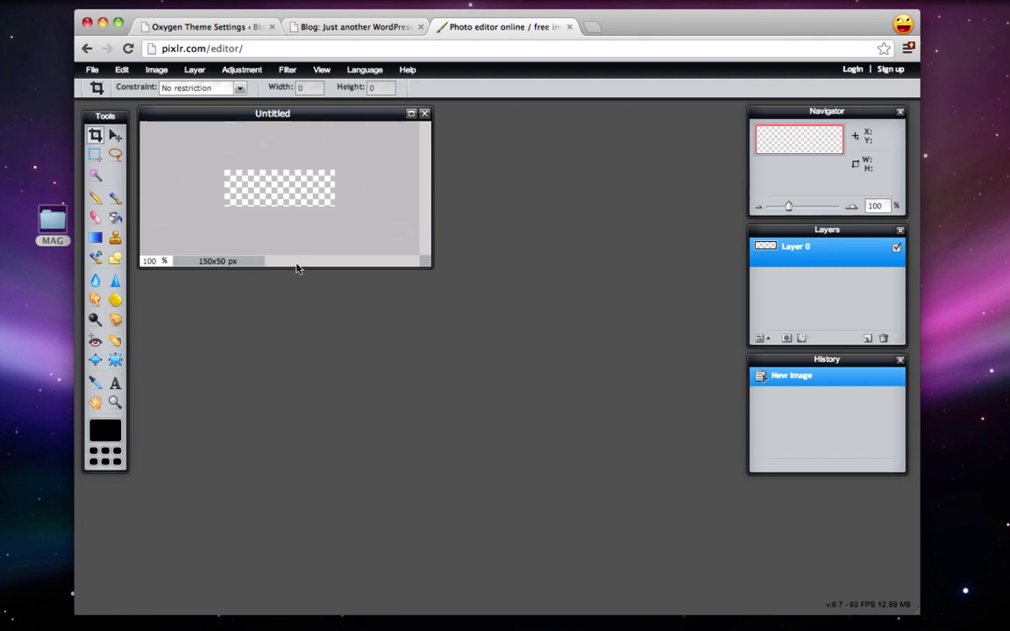
Step: Type 'Blog!!' at size 38 on the canvas and move it to the centre
click(114, 389)
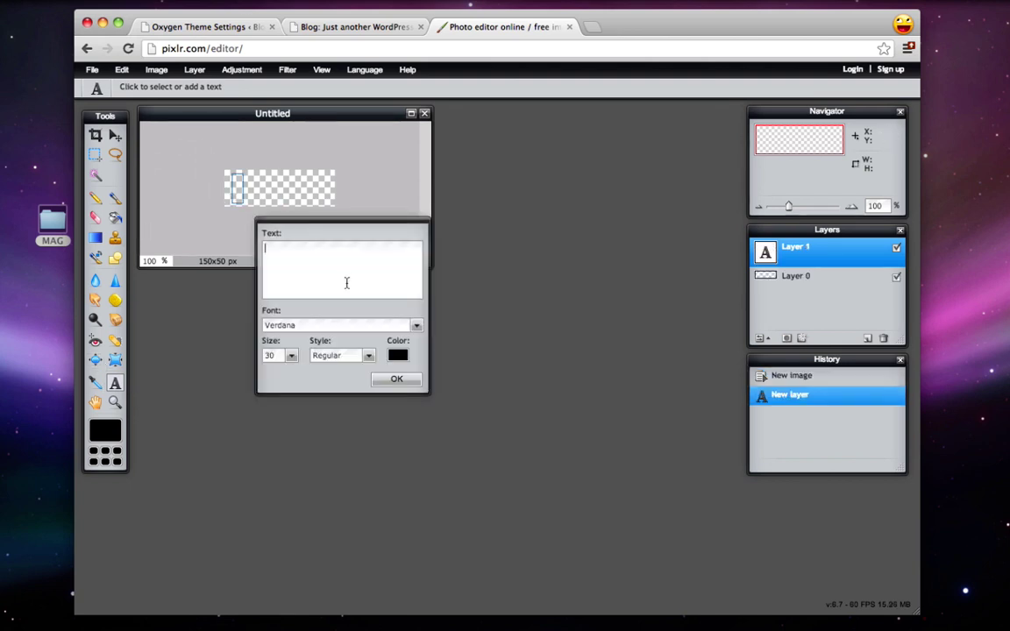
text(Blog!!)
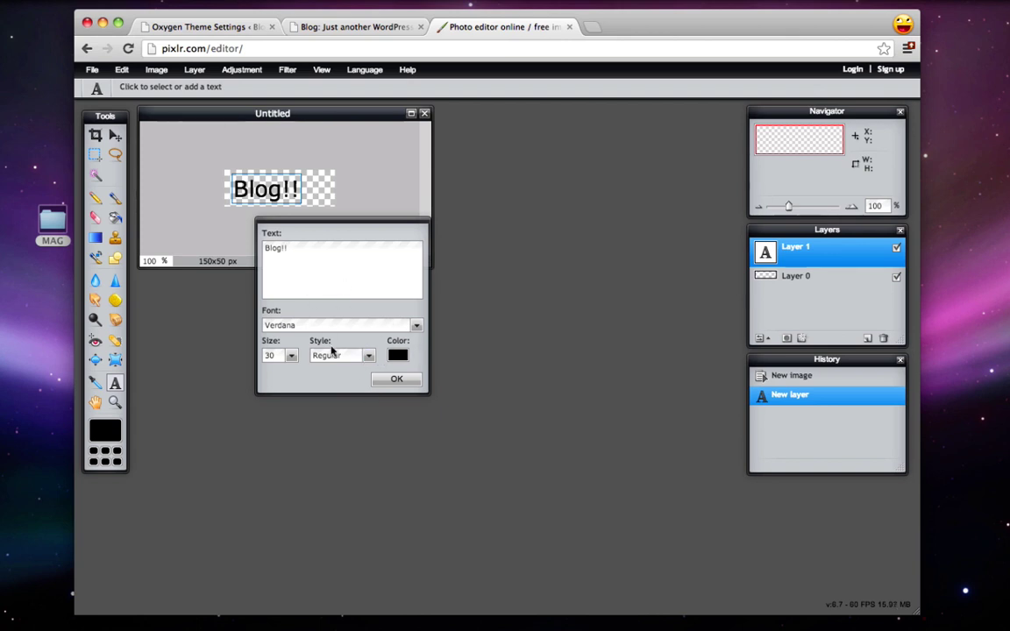
click(291, 356)
drag(235, 371, 240, 373)
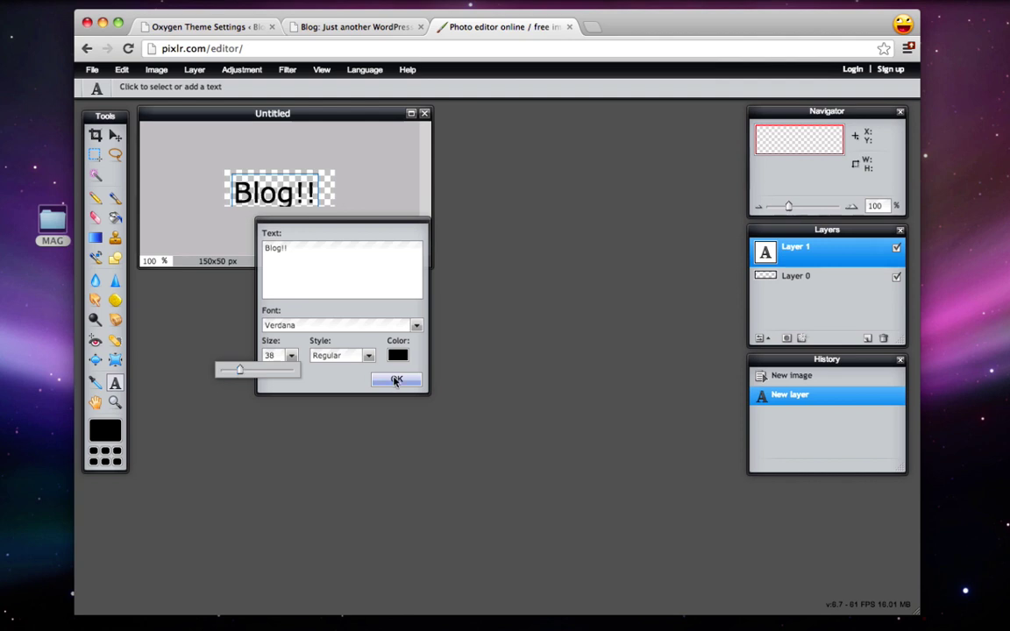
click(394, 380)
click(115, 135)
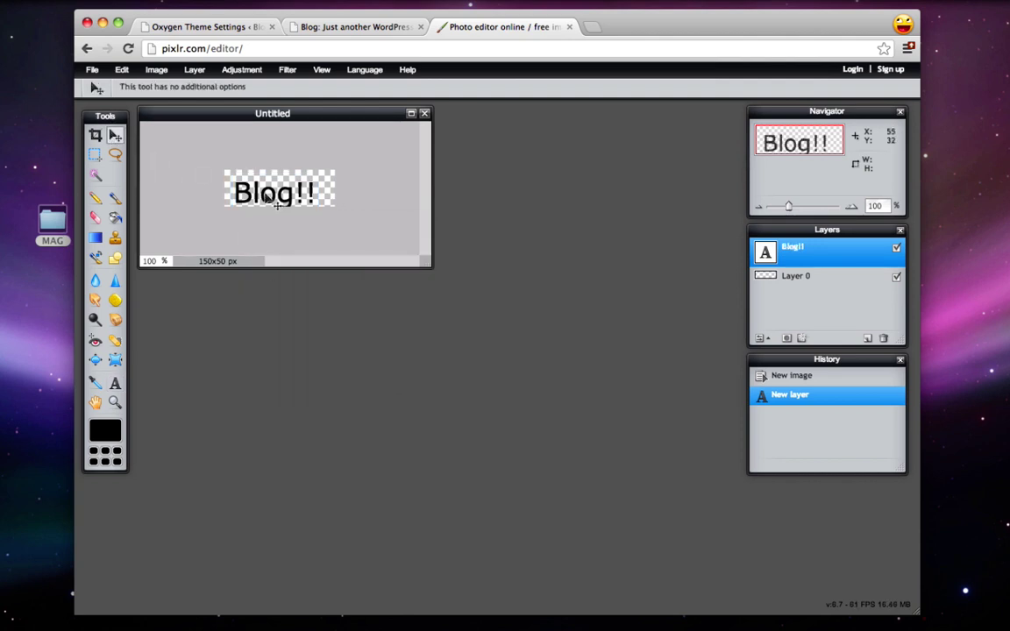
mouse_move(277, 203)
mouse_down()
mouse_move(268, 198)
mouse_move(286, 198)
mouse_up()
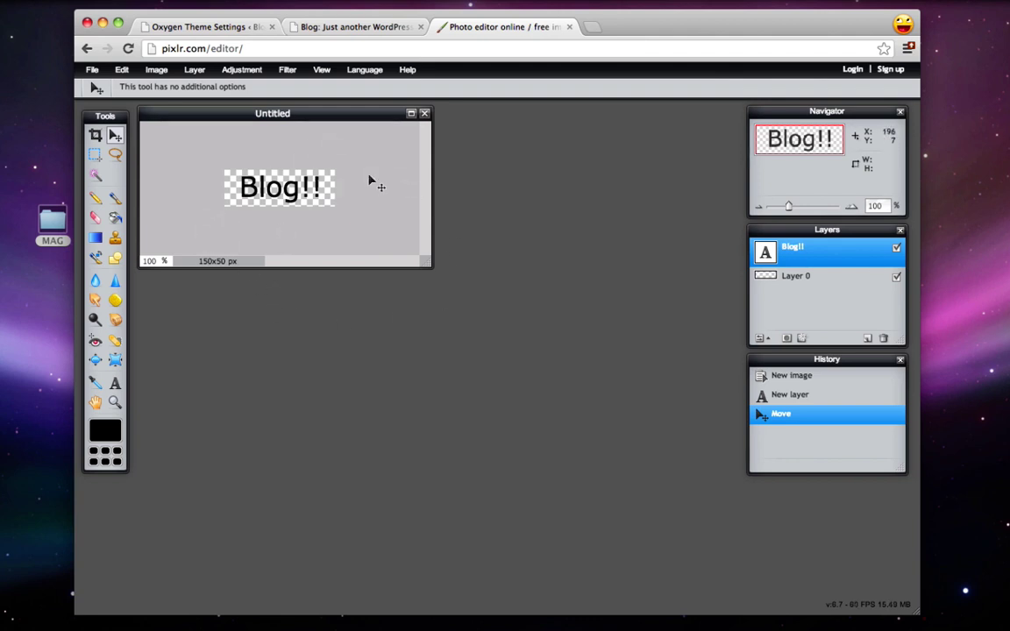
Step: Save the image as a transparent PNG 'logo.png' on the Desktop, then return to the browser
click(93, 71)
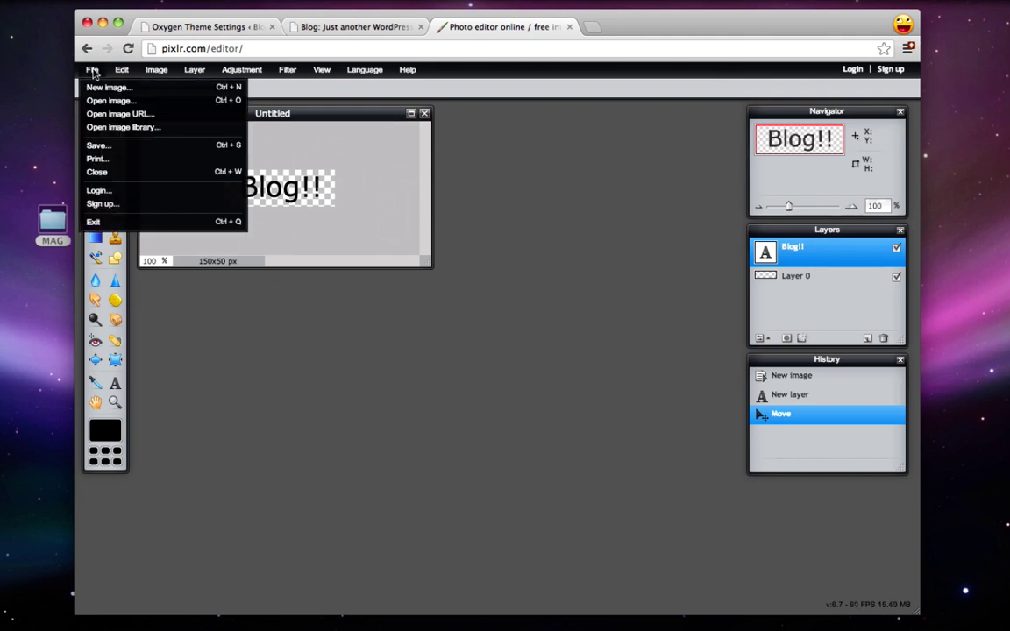
click(98, 146)
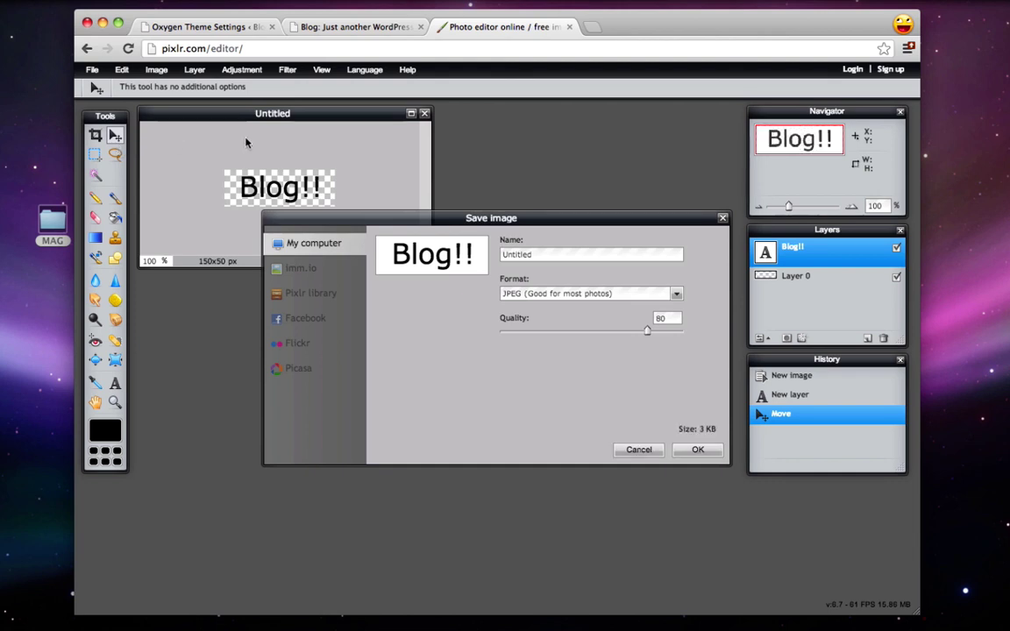
click(525, 296)
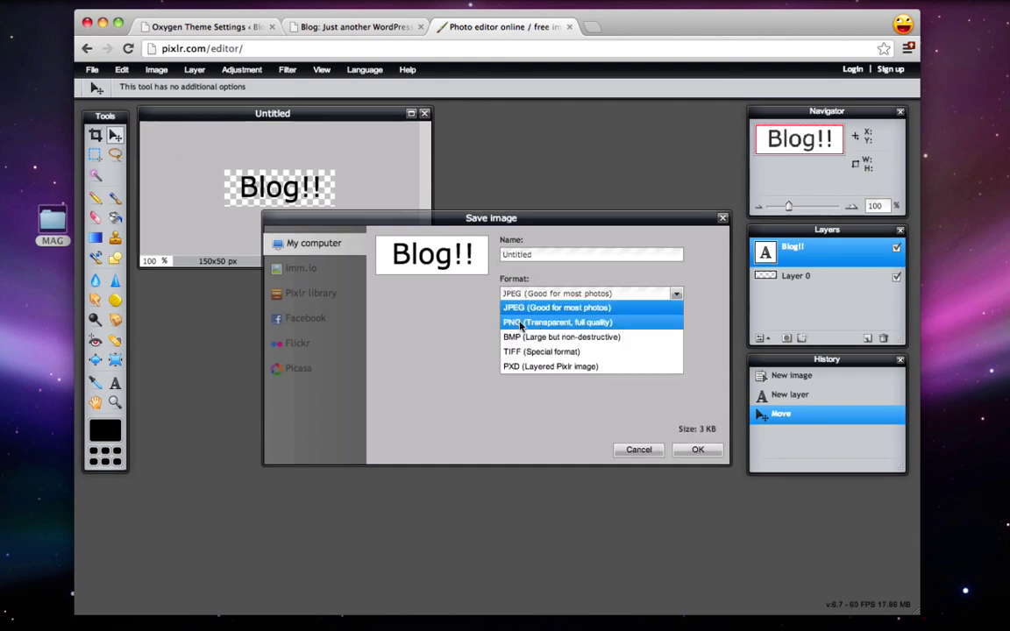
click(535, 328)
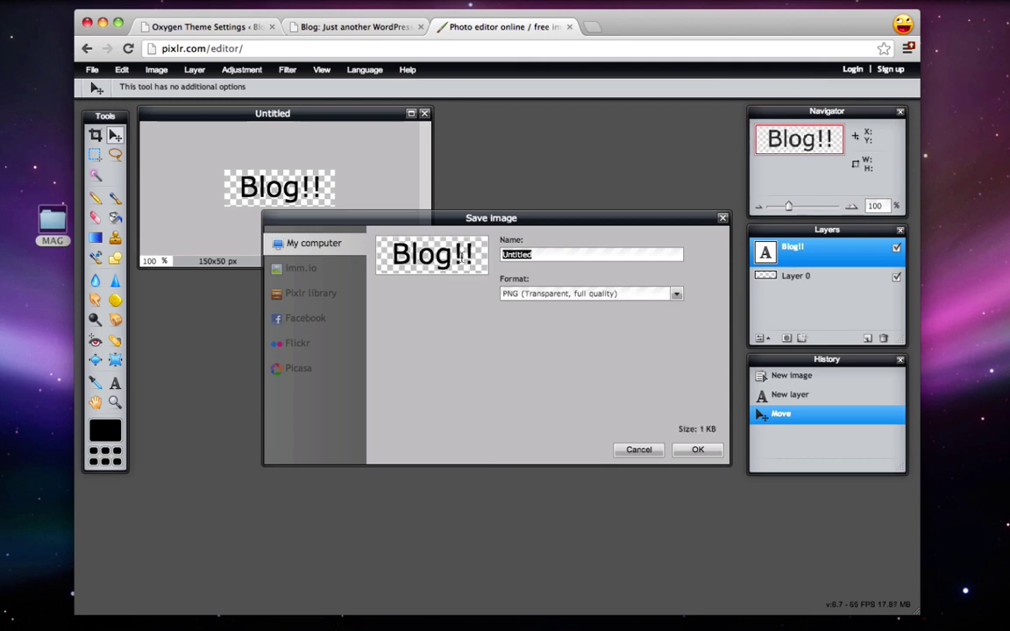
text(logo.png)
click(698, 451)
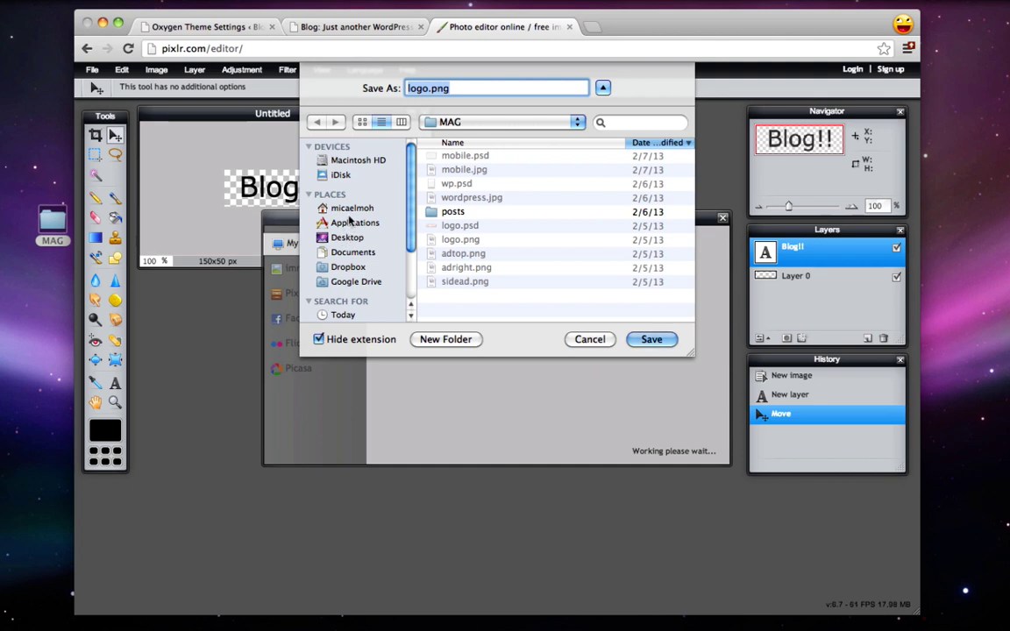
click(348, 237)
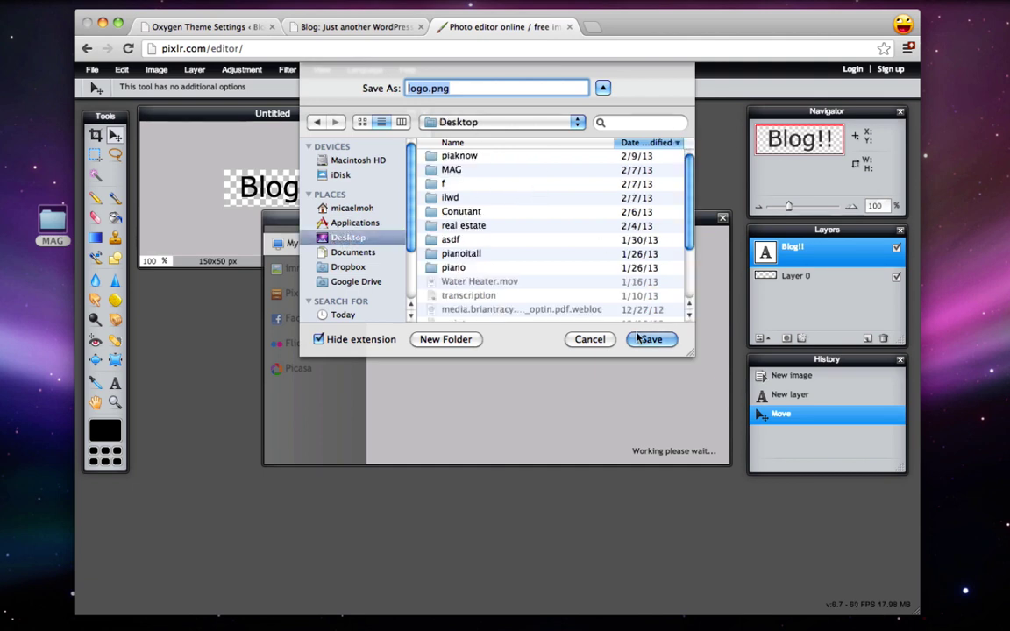
click(663, 345)
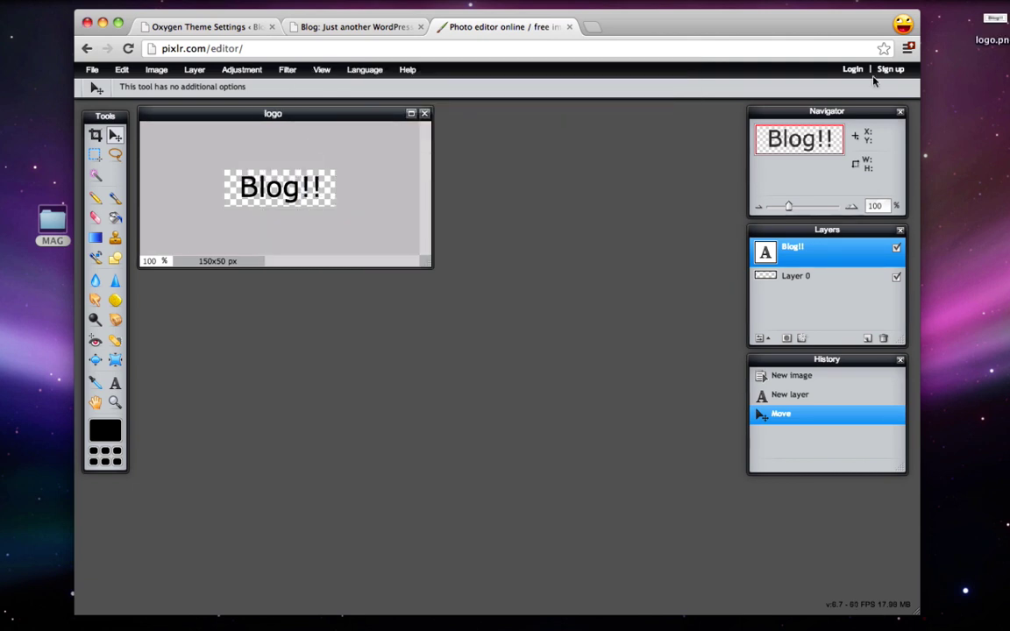
drag(995, 19, 942, 168)
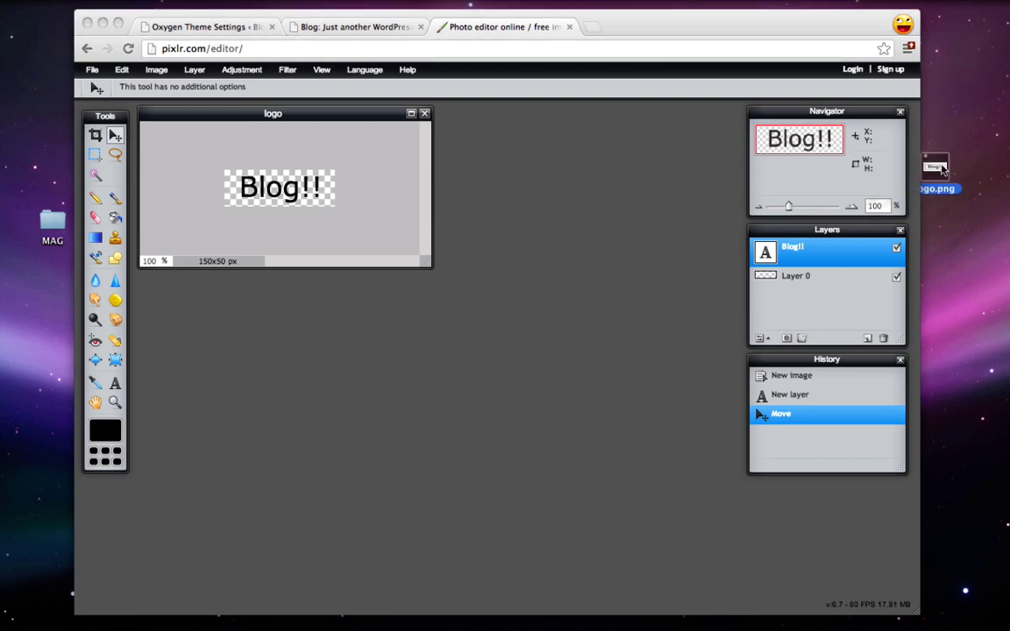
click(568, 198)
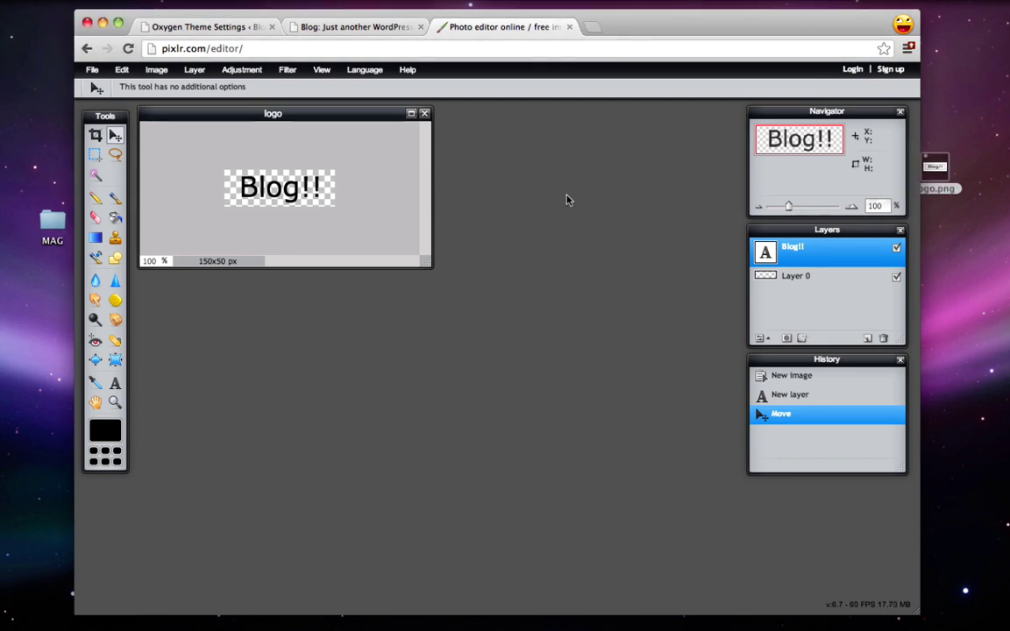
Step: Close the Pixlr tab and upload logo.png from the Desktop for the site logo
click(570, 28)
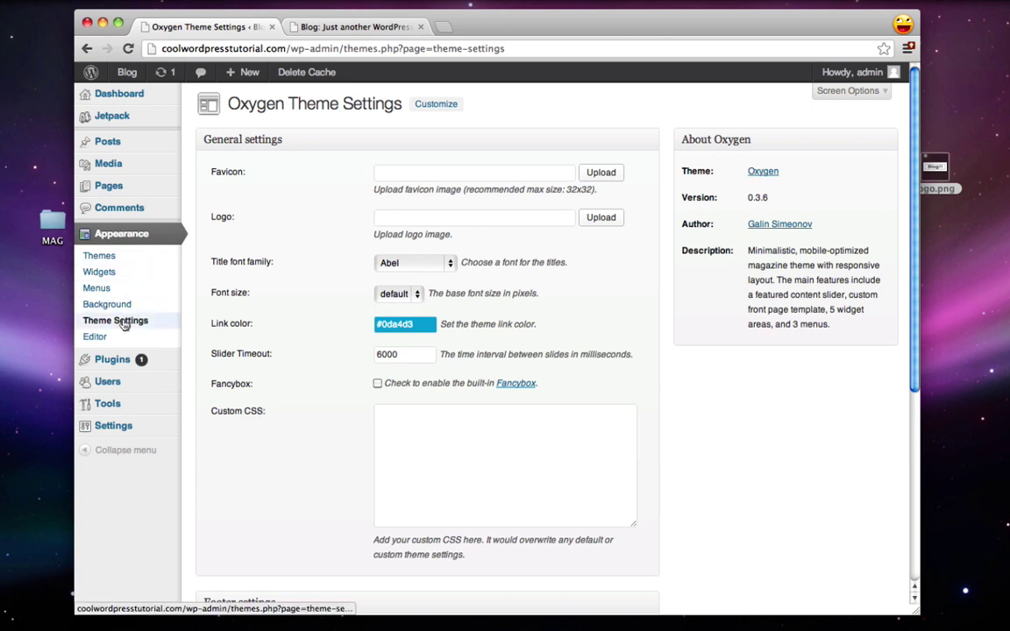
click(607, 226)
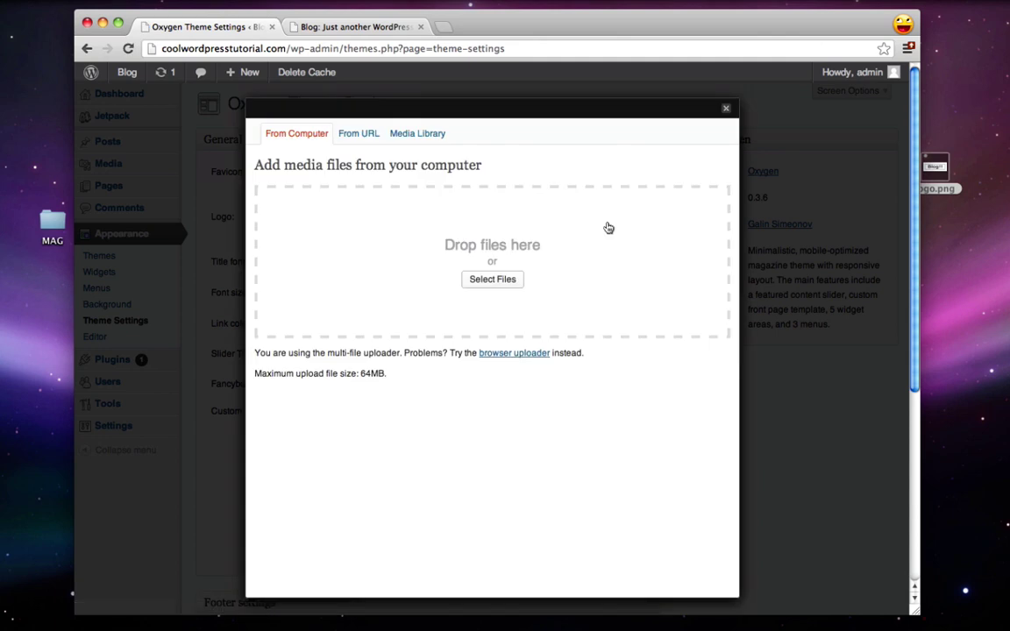
click(511, 283)
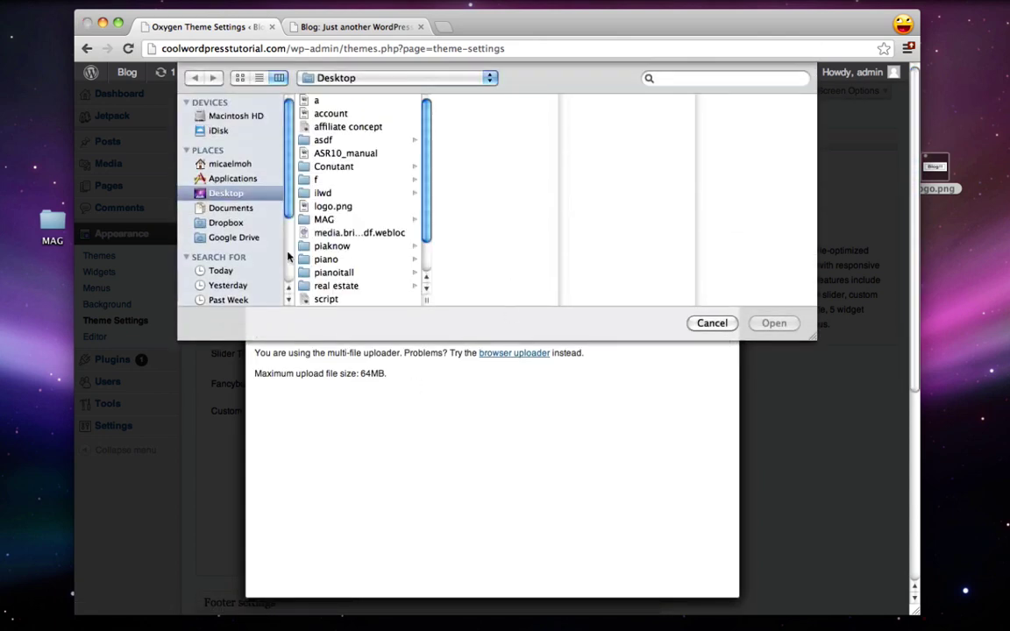
scroll(338, 176, down, 3)
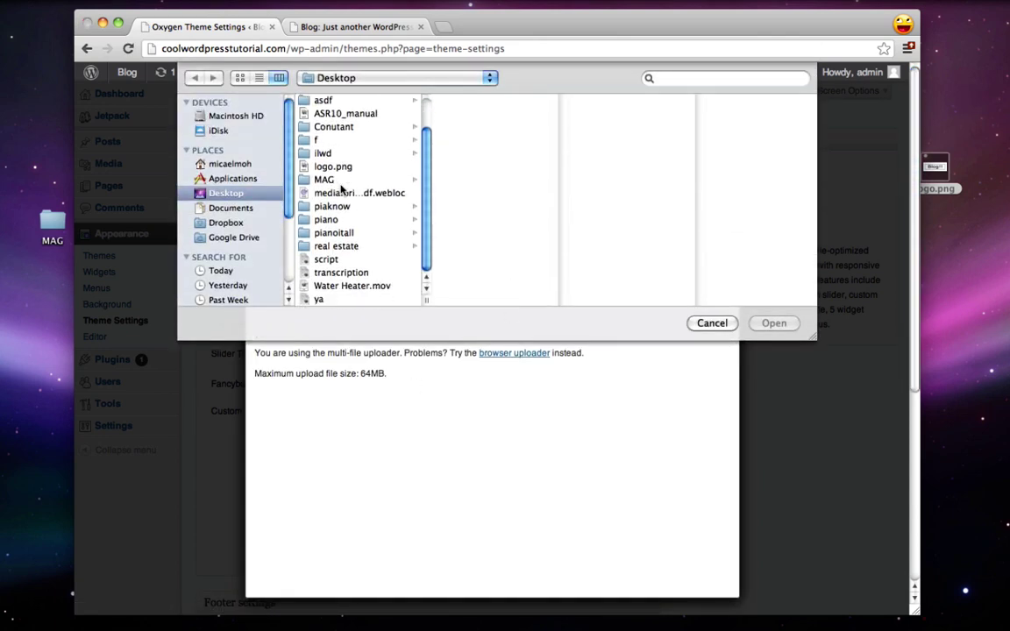
scroll(342, 189, up, 3)
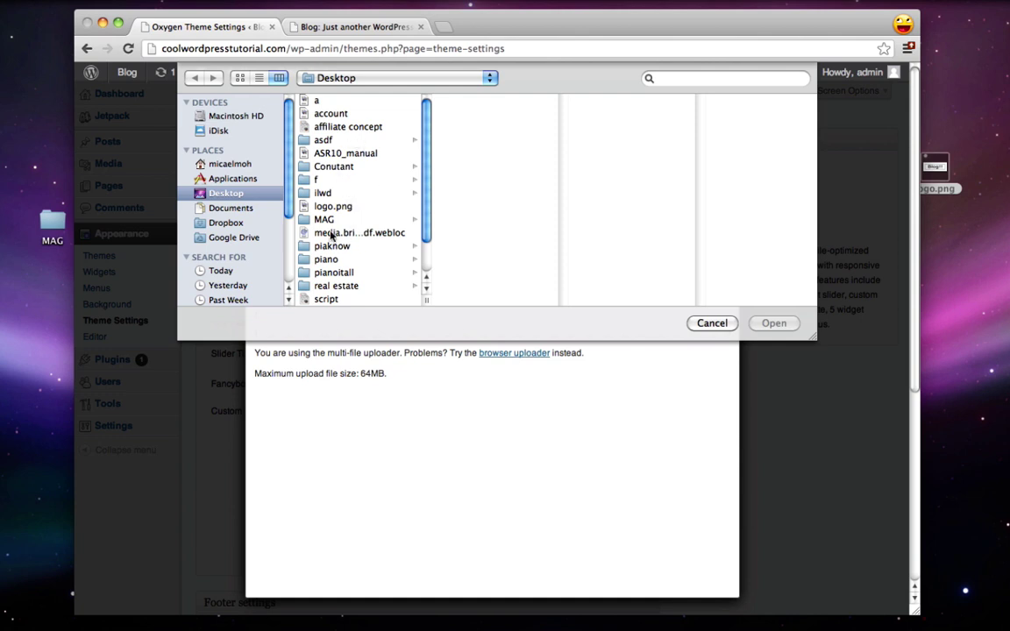
click(330, 207)
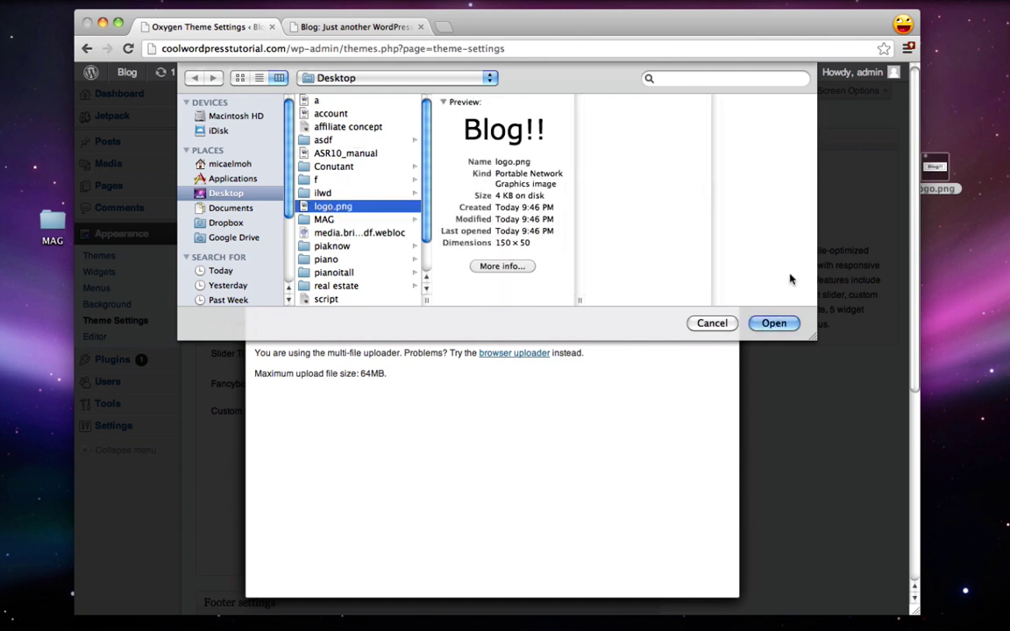
click(780, 323)
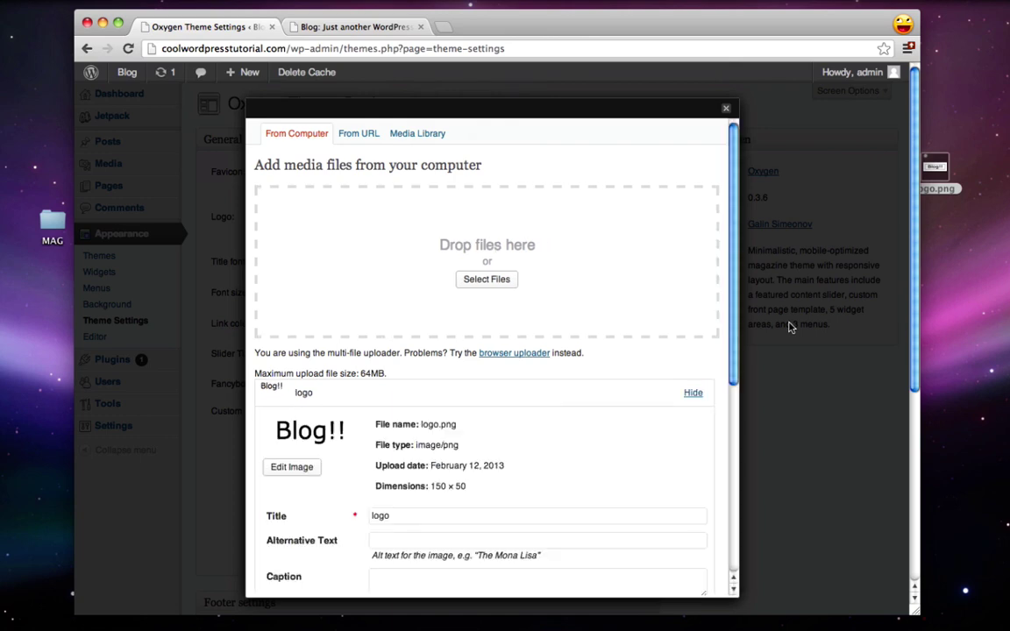
Step: Set the uploaded image as the Oxygen logo, save settings, and check it on the live blog
scroll(488, 460, down, 8)
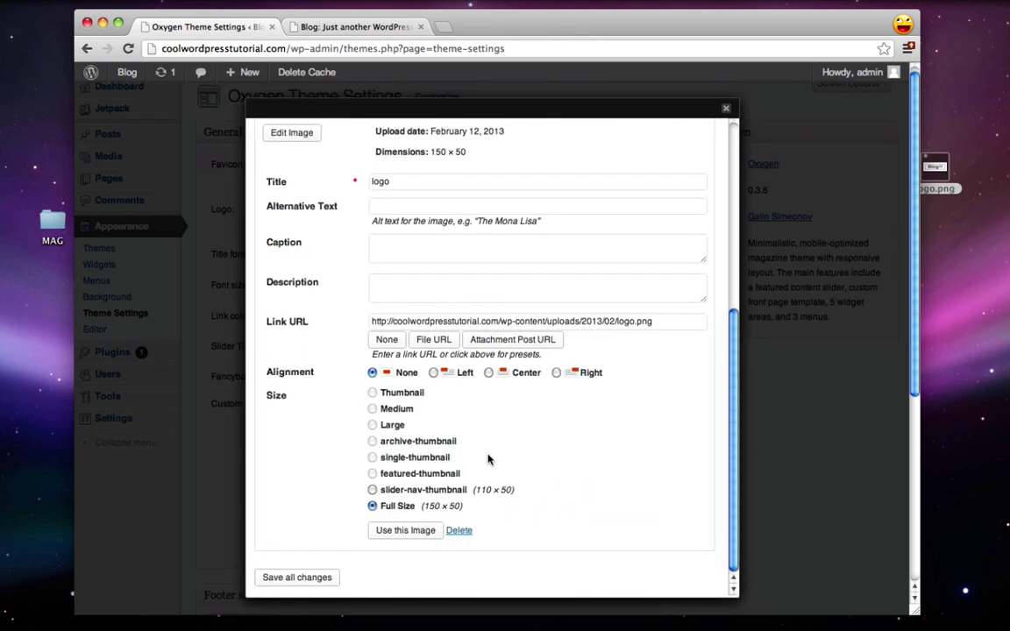
click(405, 531)
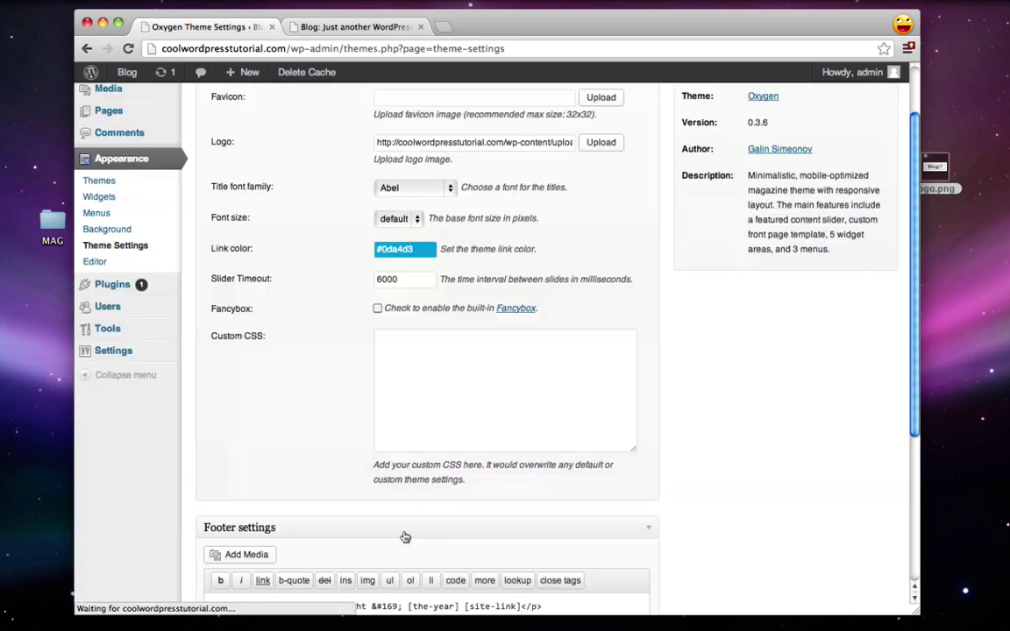
scroll(302, 405, up, 2)
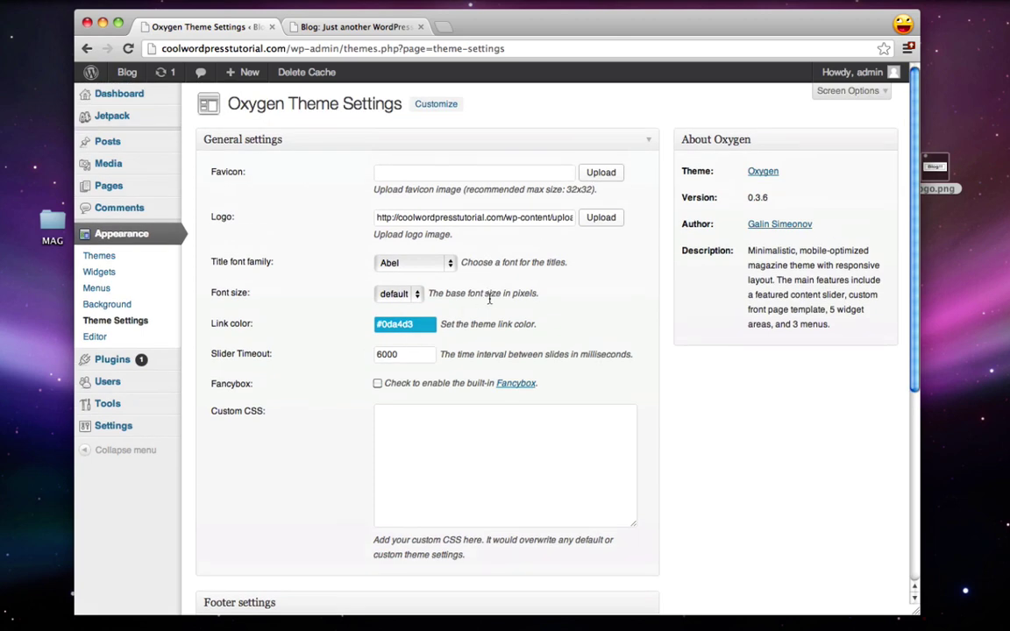
scroll(489, 299, down, 5)
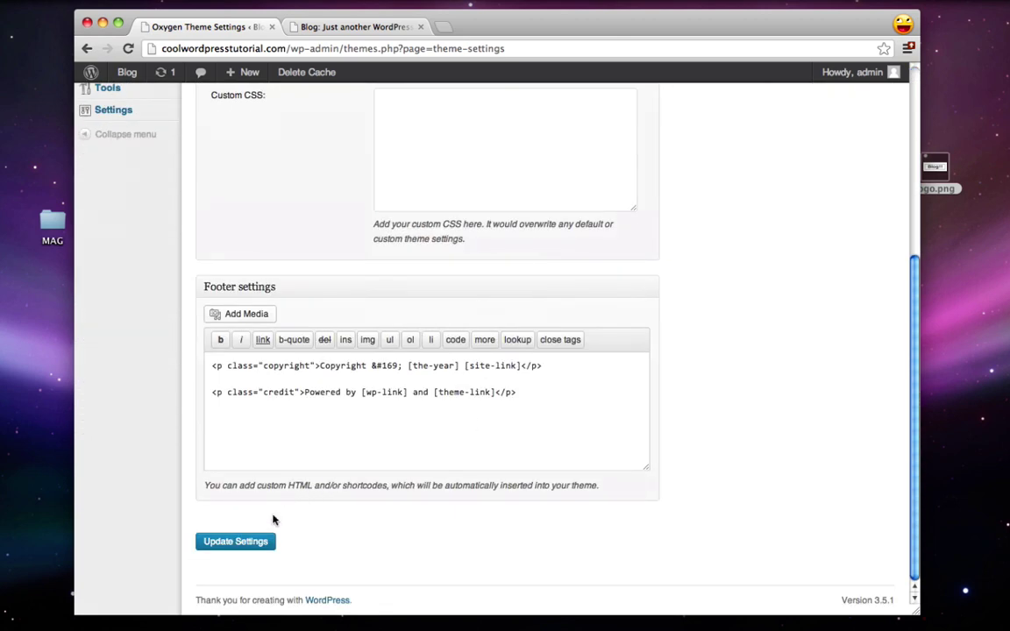
click(218, 550)
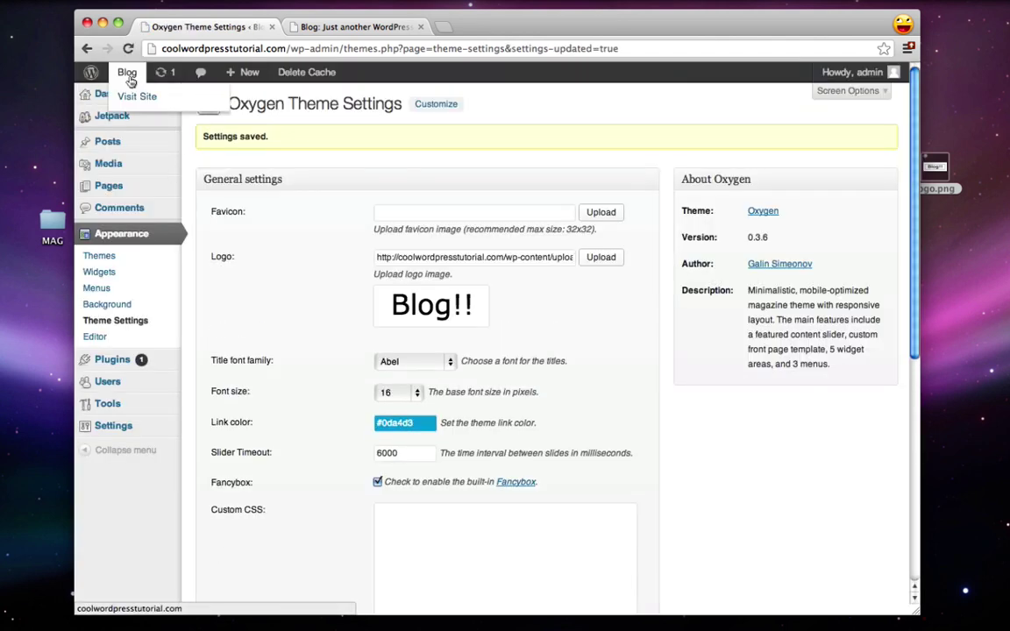
click(129, 76)
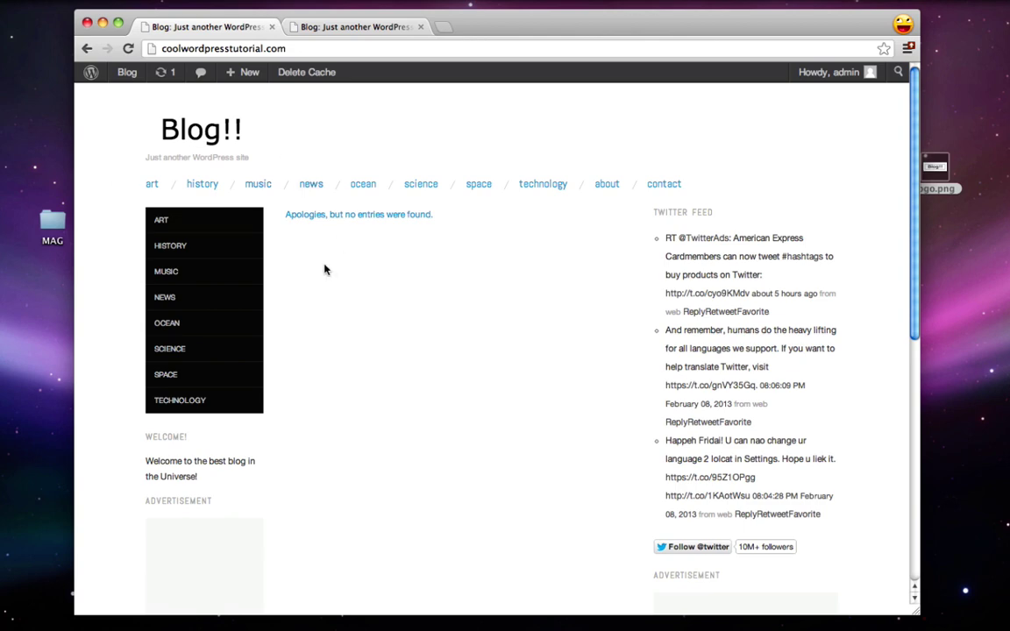
key(super+bracketleft)
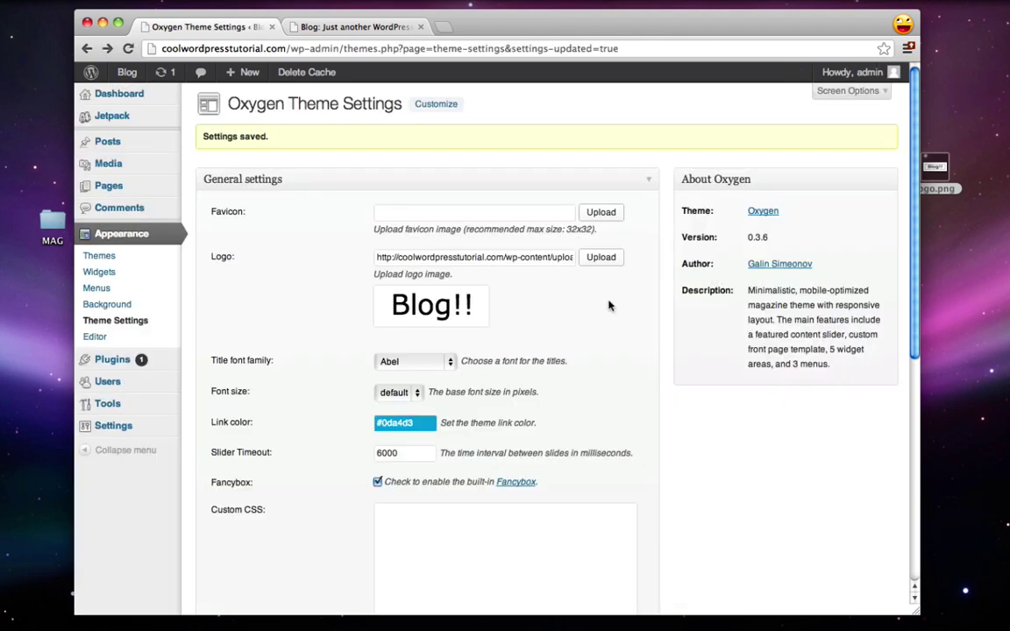
Step: Upload logo.png from the MAG folder by dropping it into the logo upload area
click(611, 261)
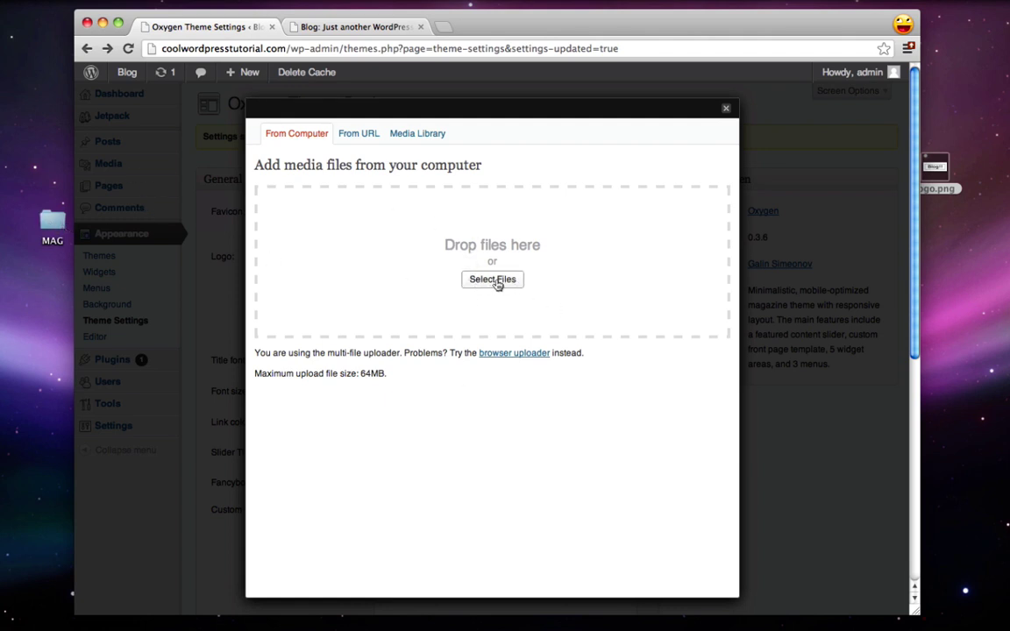
double_click(50, 223)
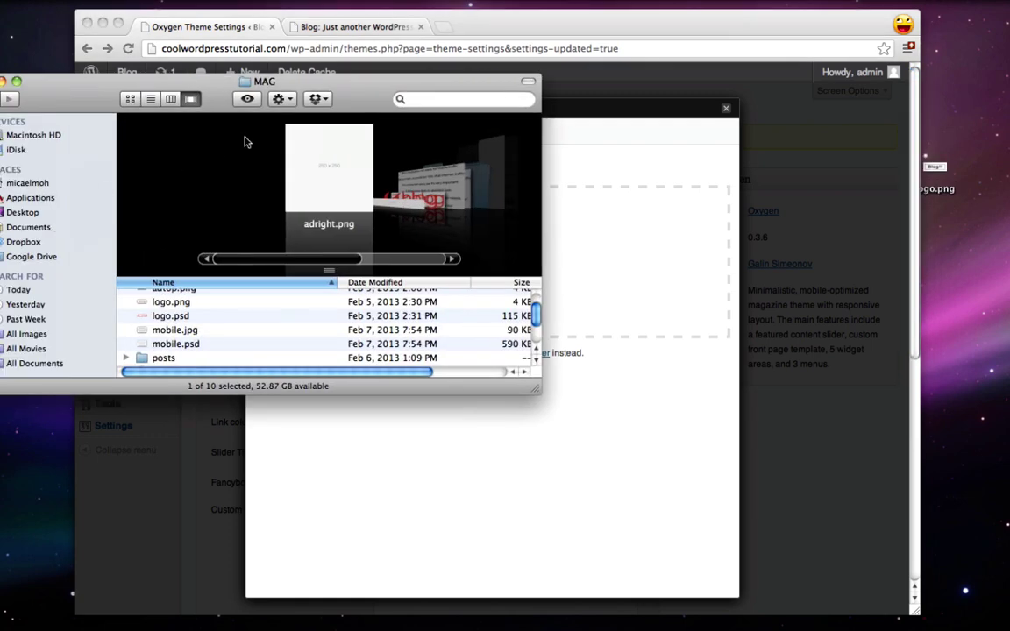
drag(76, 101, 723, 170)
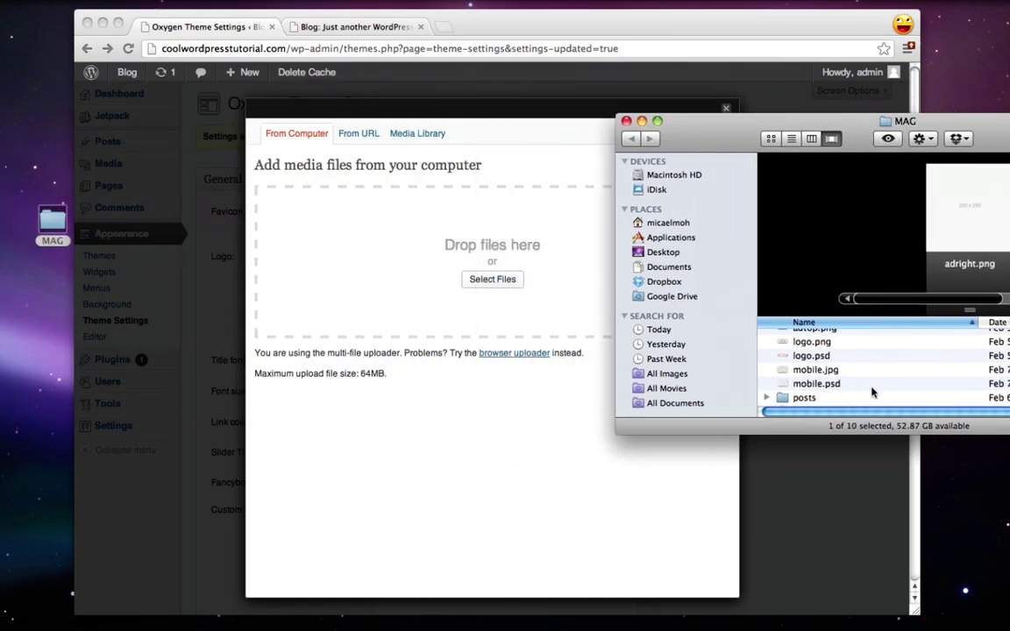
scroll(869, 392, up, 2)
drag(812, 362, 502, 292)
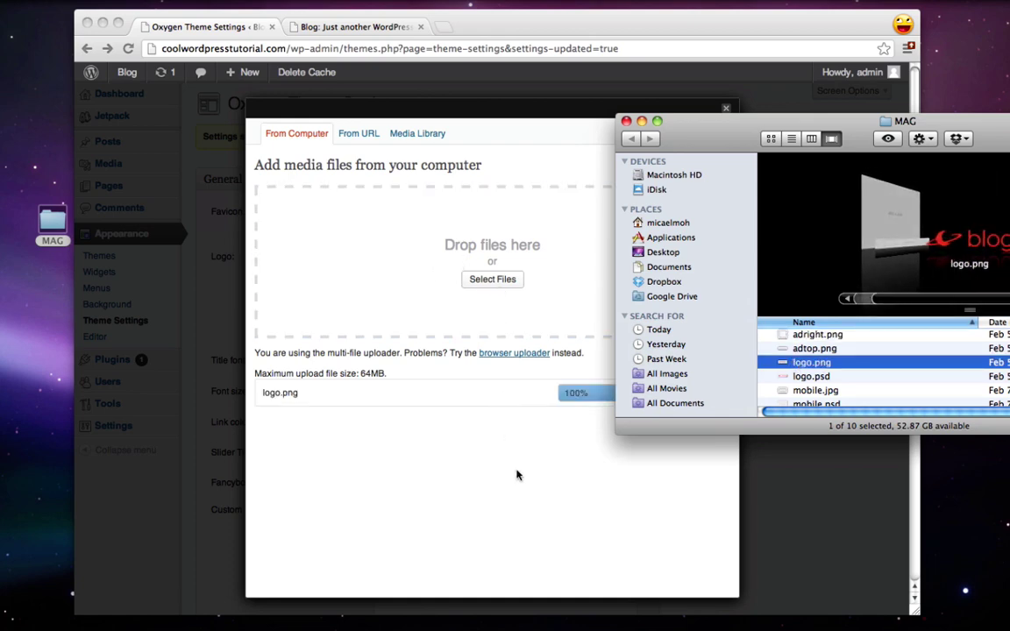
click(626, 122)
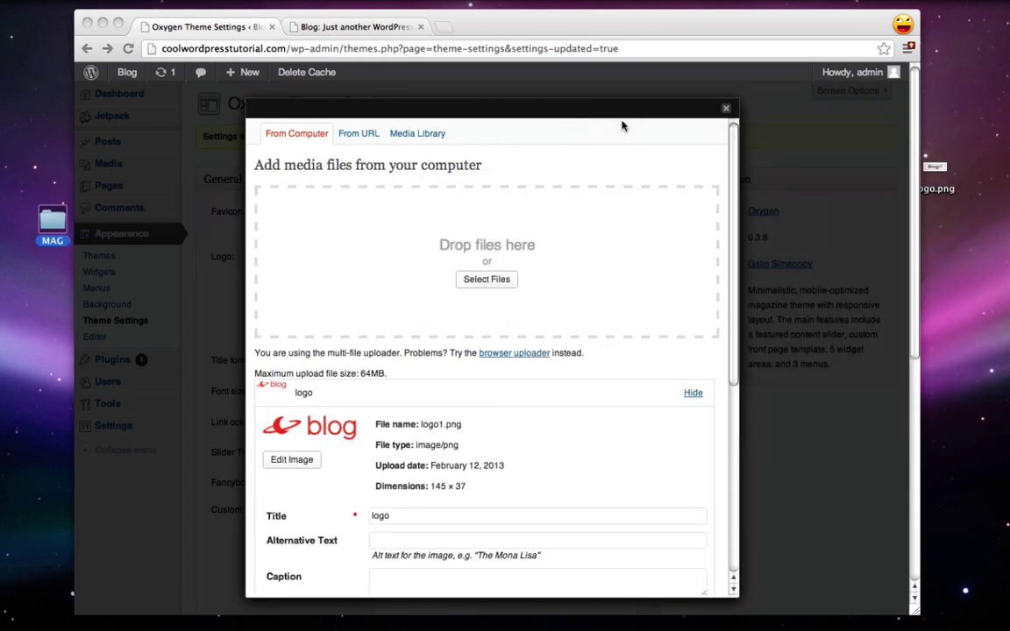
Step: Use the uploaded red blog image as the logo, save settings, and reload the front page
scroll(591, 383, down, 10)
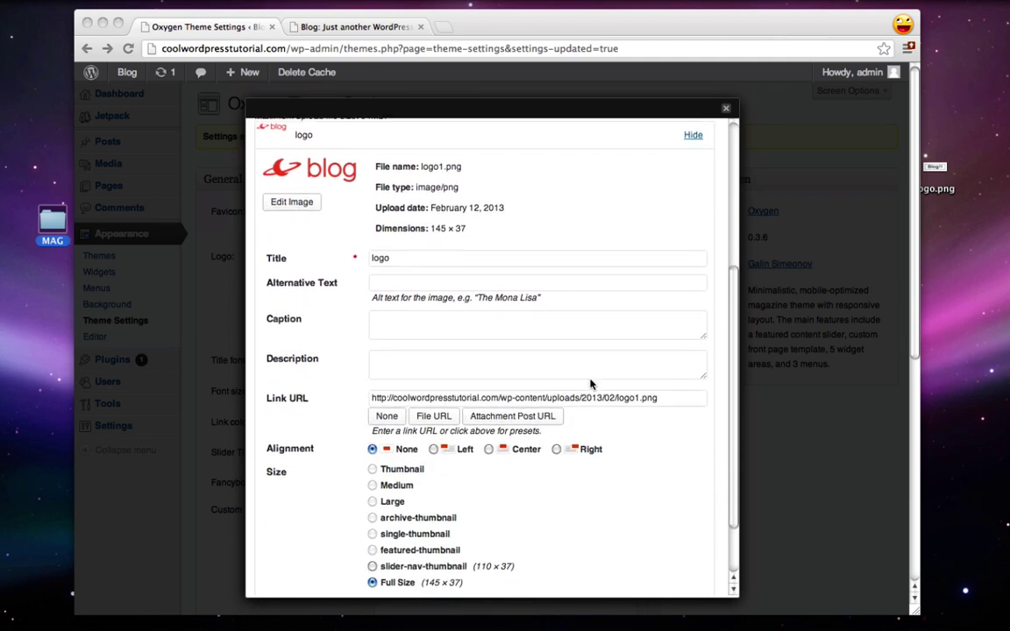
click(406, 532)
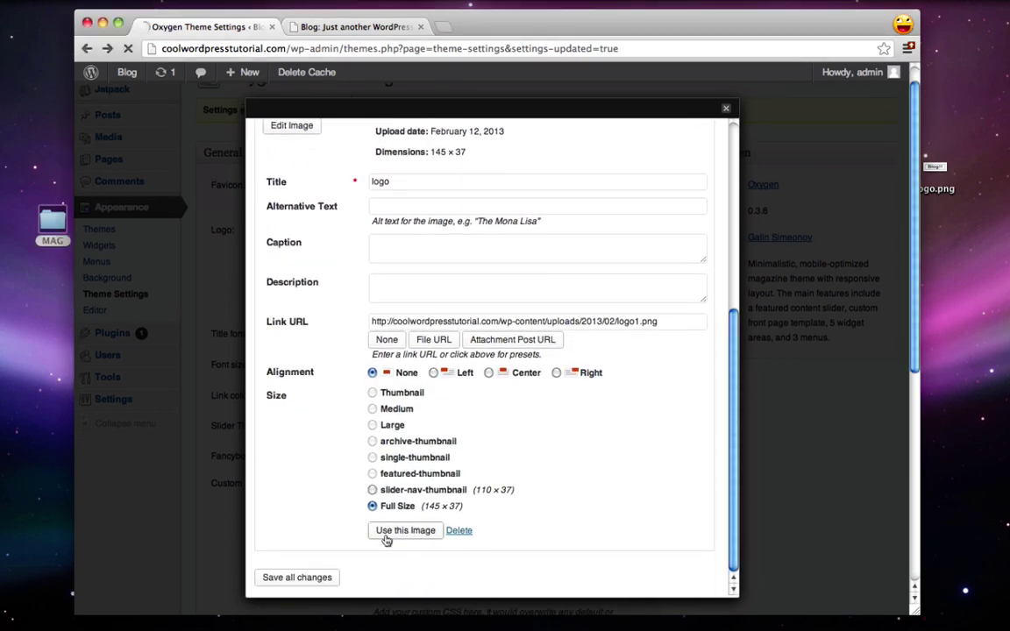
scroll(215, 508, down, 10)
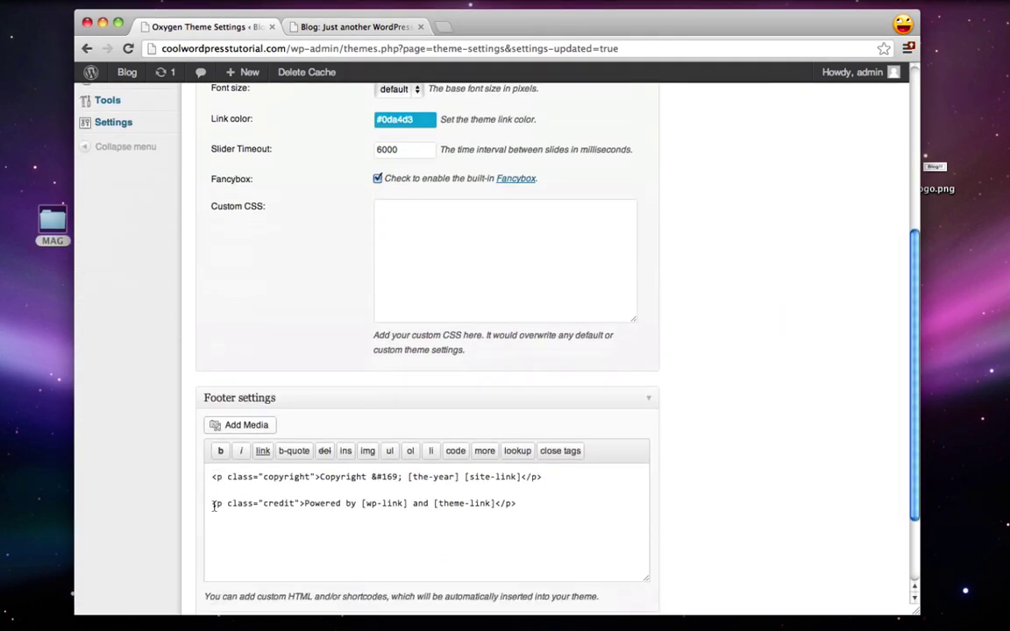
click(237, 544)
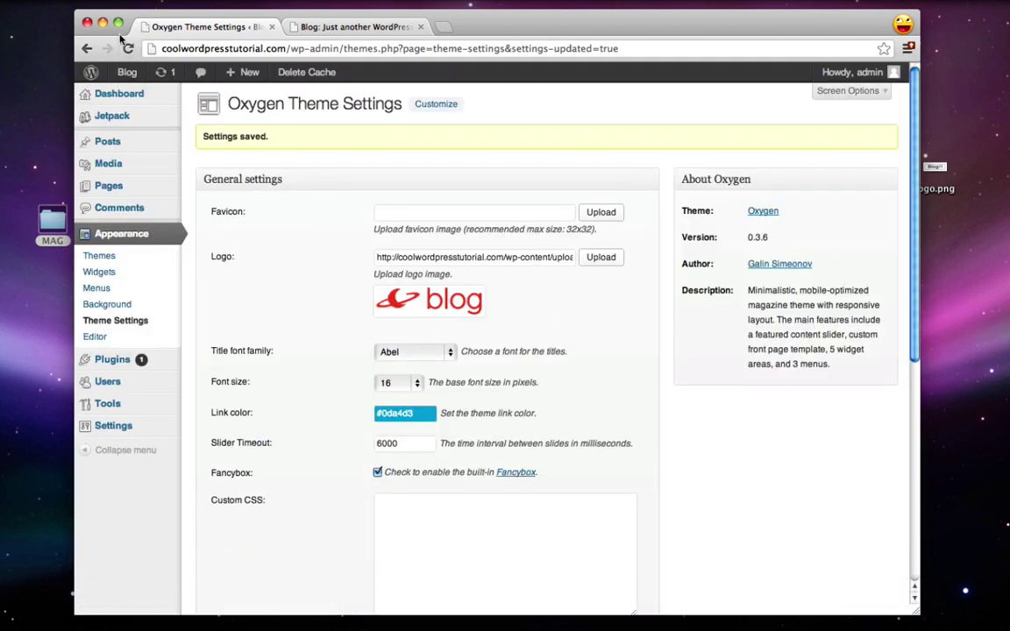
click(303, 28)
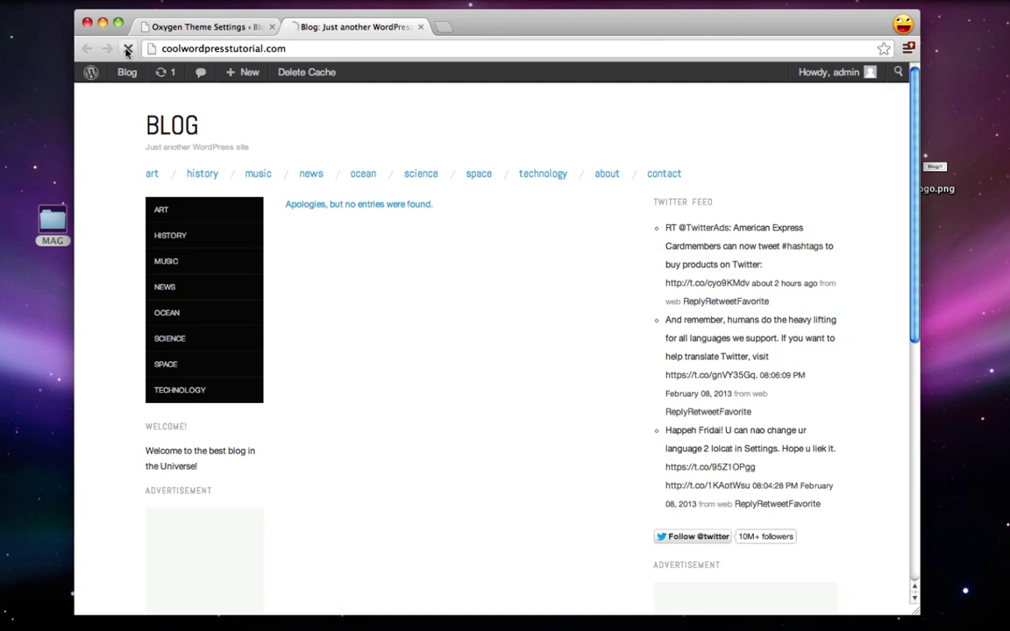
click(128, 49)
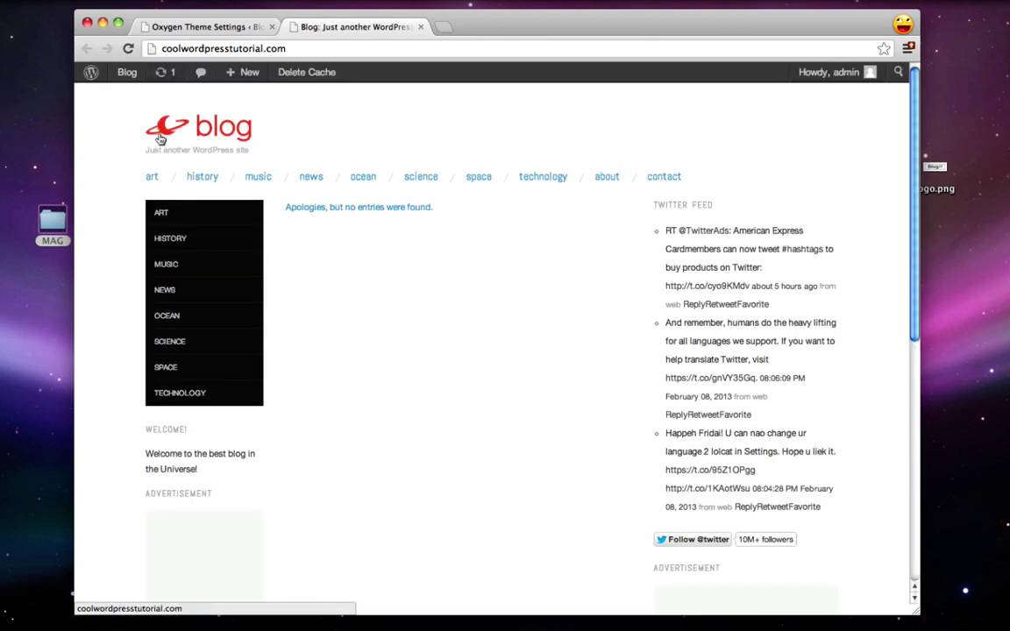
Step: Change the tagline in General Settings to 'The most awesome blog in the Universe!' and save
drag(146, 152, 243, 152)
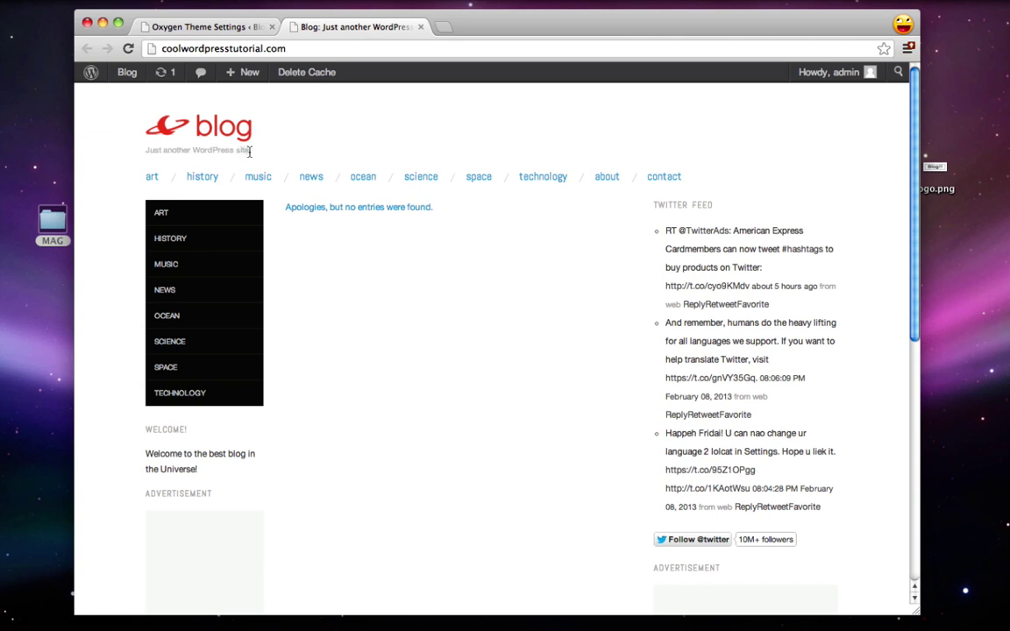
click(420, 26)
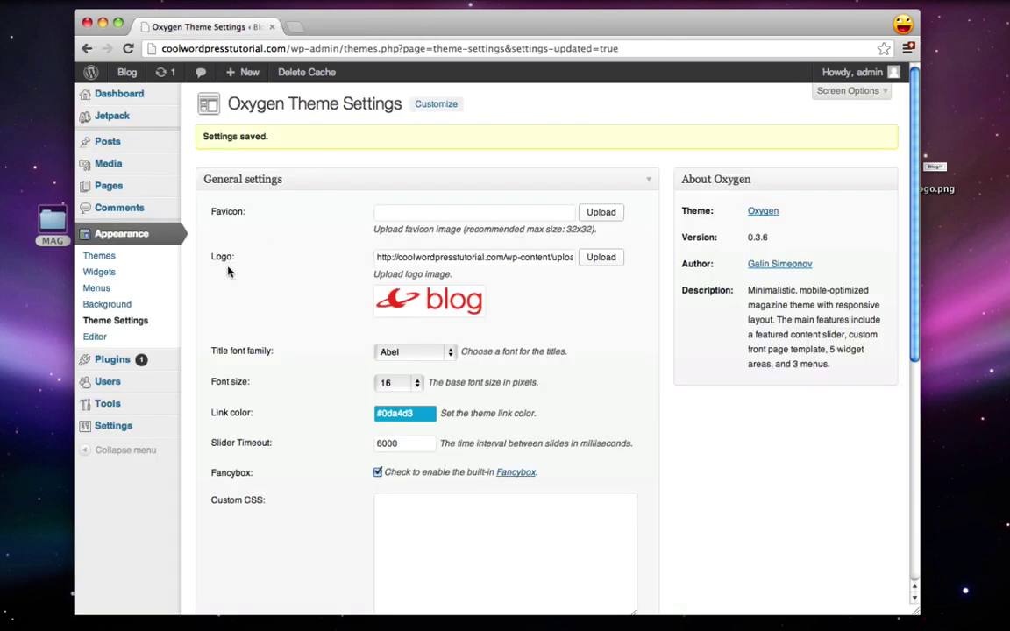
scroll(176, 351, down, 1)
mouse_move(125, 427)
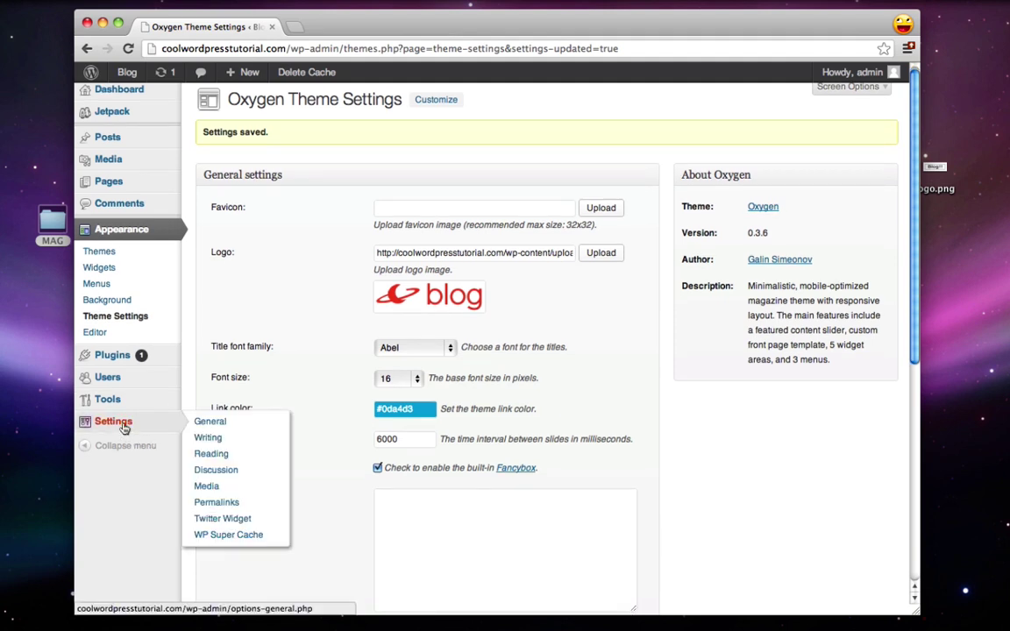
click(207, 424)
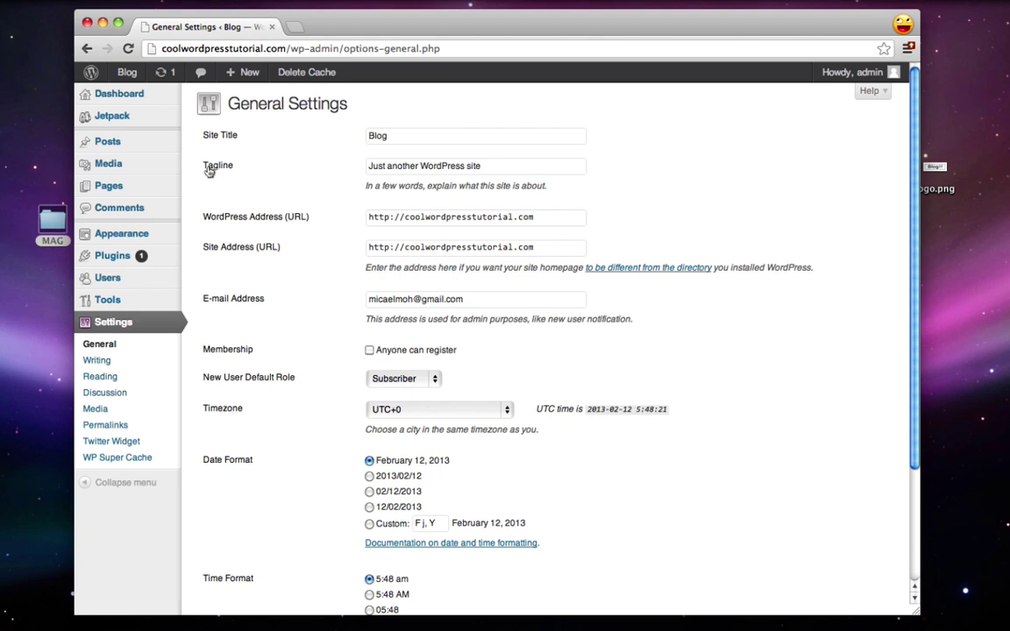
click(450, 160)
key(super+a)
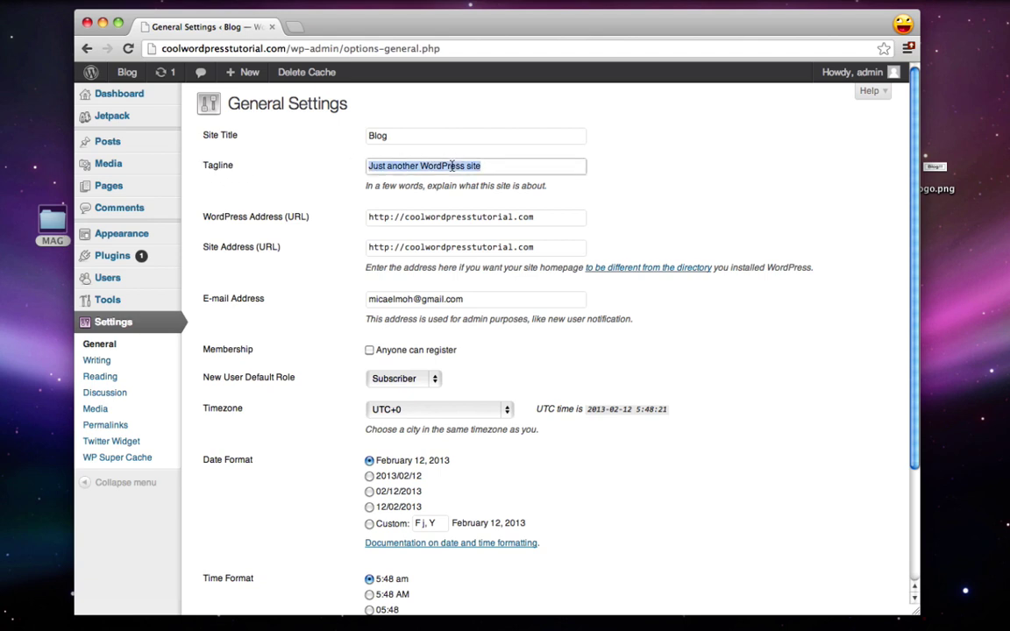
text(T)
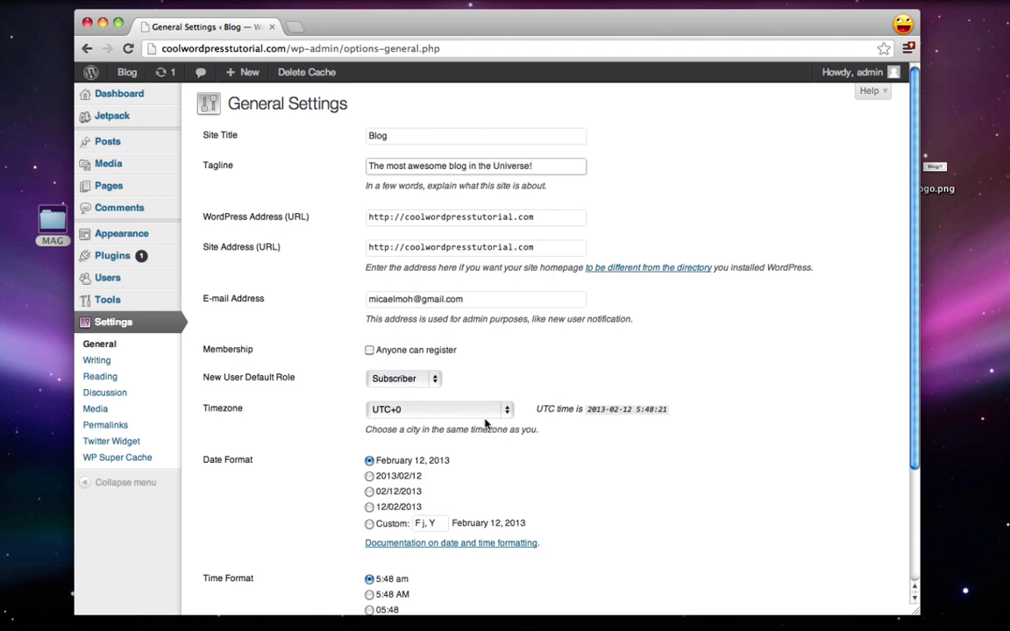
scroll(485, 421, down, 3)
click(225, 544)
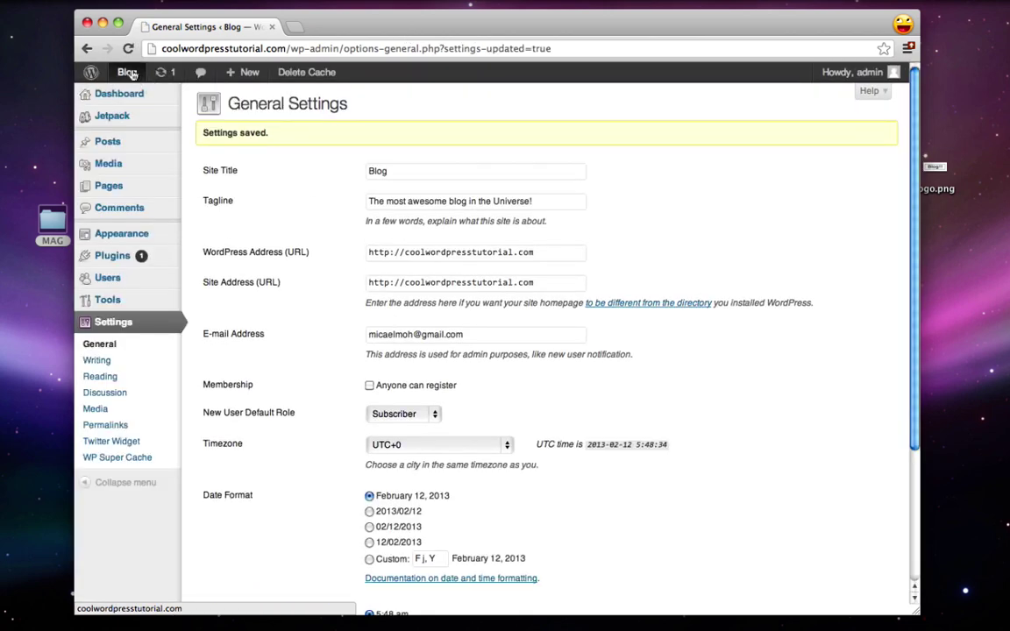
Step: Visit the live site to check the new tagline under the logo
mouse_move(130, 73)
click(138, 96)
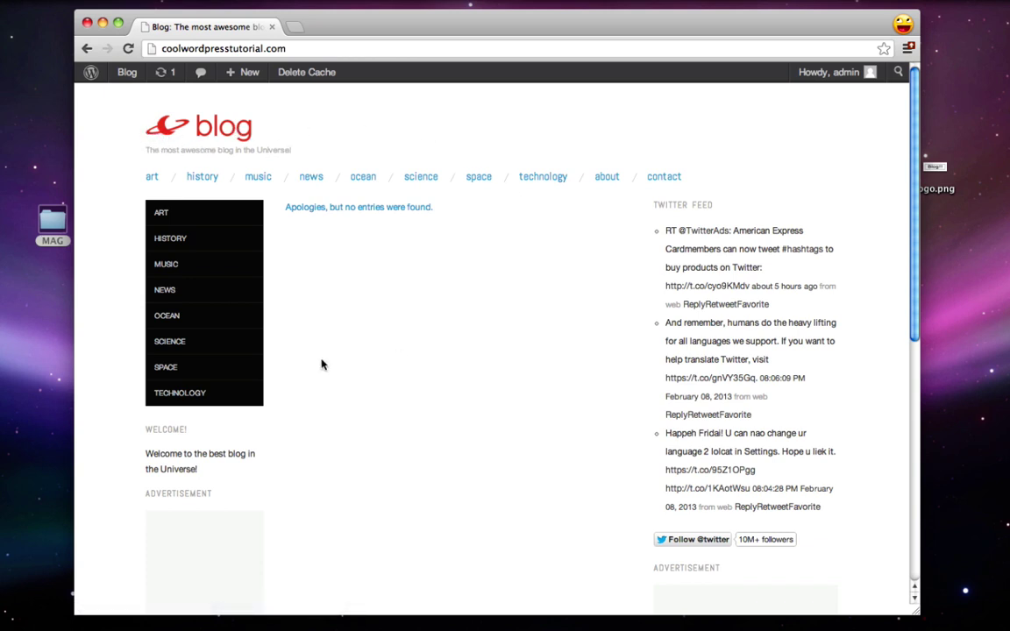
scroll(726, 445, down, 5)
scroll(726, 446, up, 5)
Step: Add a Text widget to the Header widget area
click(88, 74)
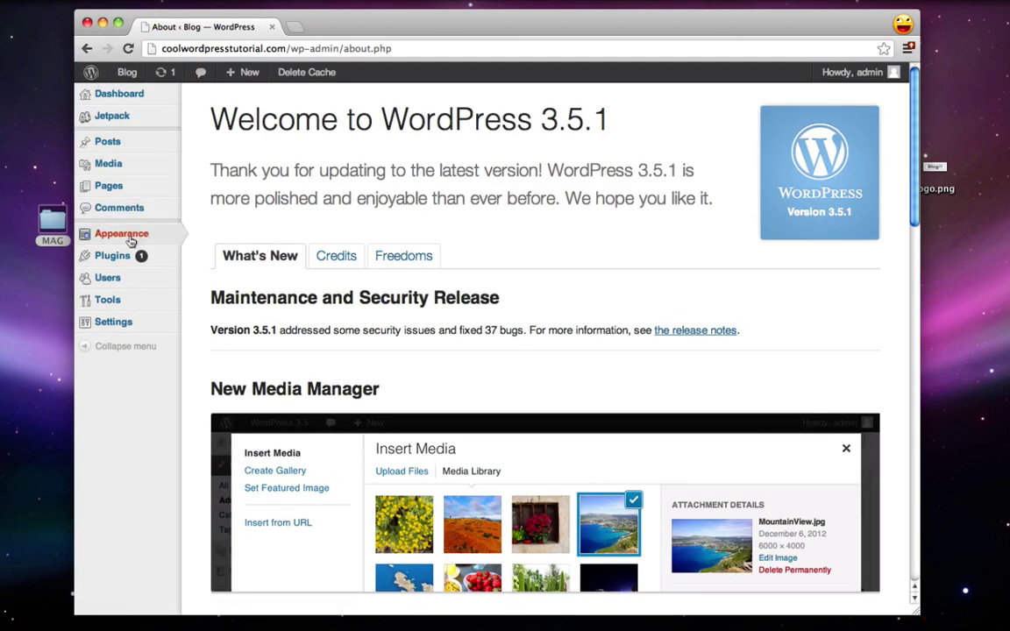
mouse_move(121, 244)
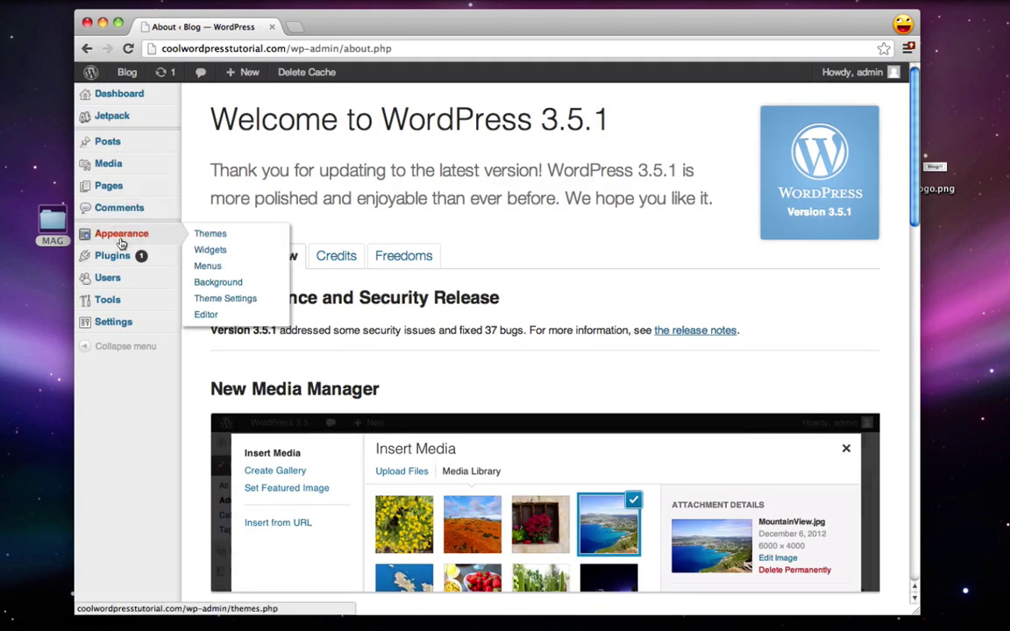
click(212, 251)
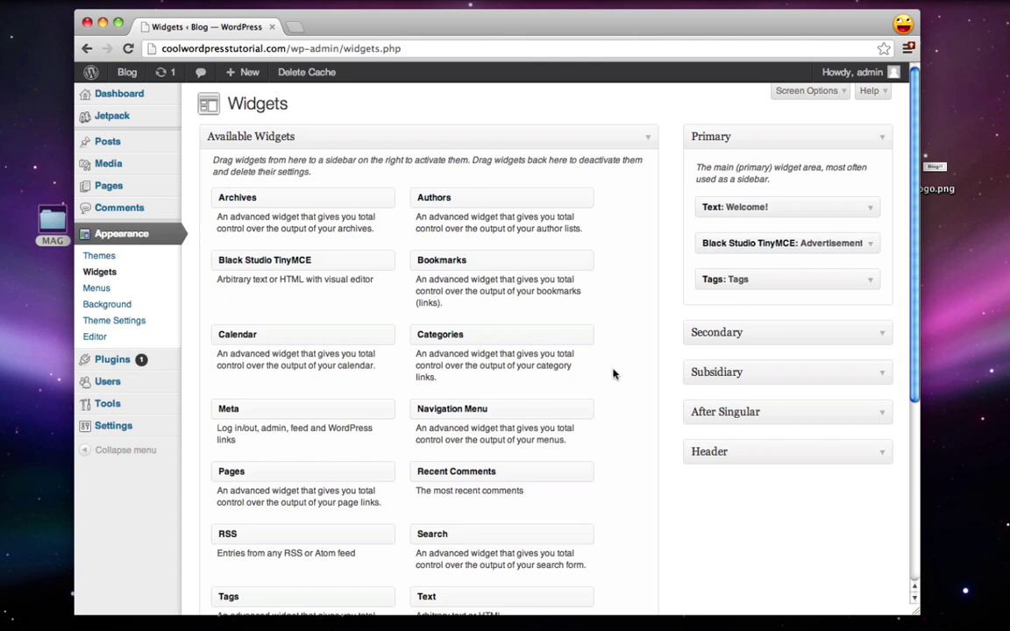
click(828, 453)
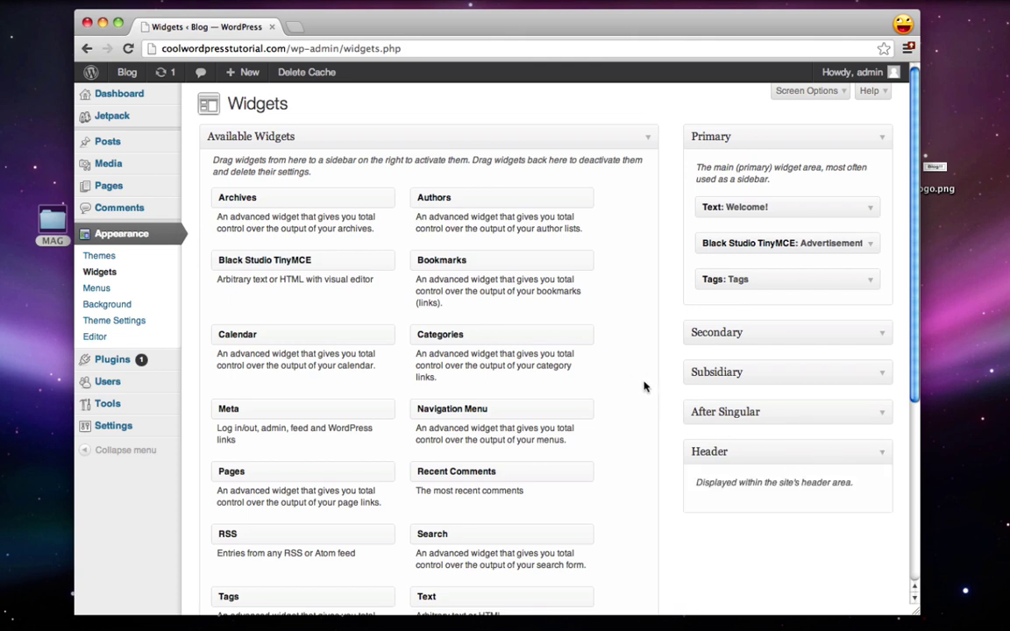
scroll(645, 387, down, 1)
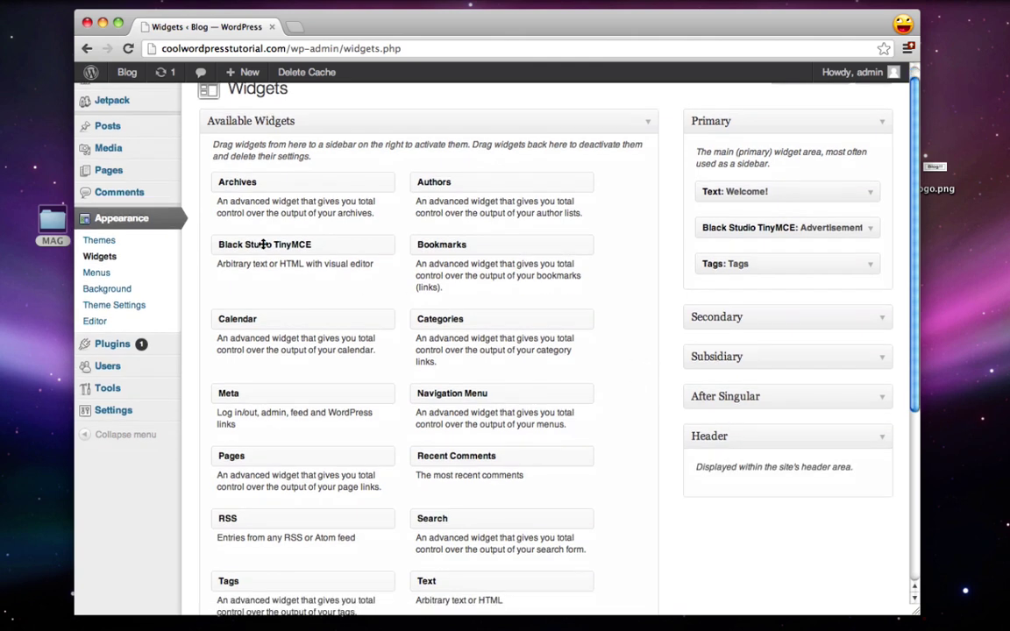
drag(263, 245, 741, 488)
scroll(740, 489, down, 5)
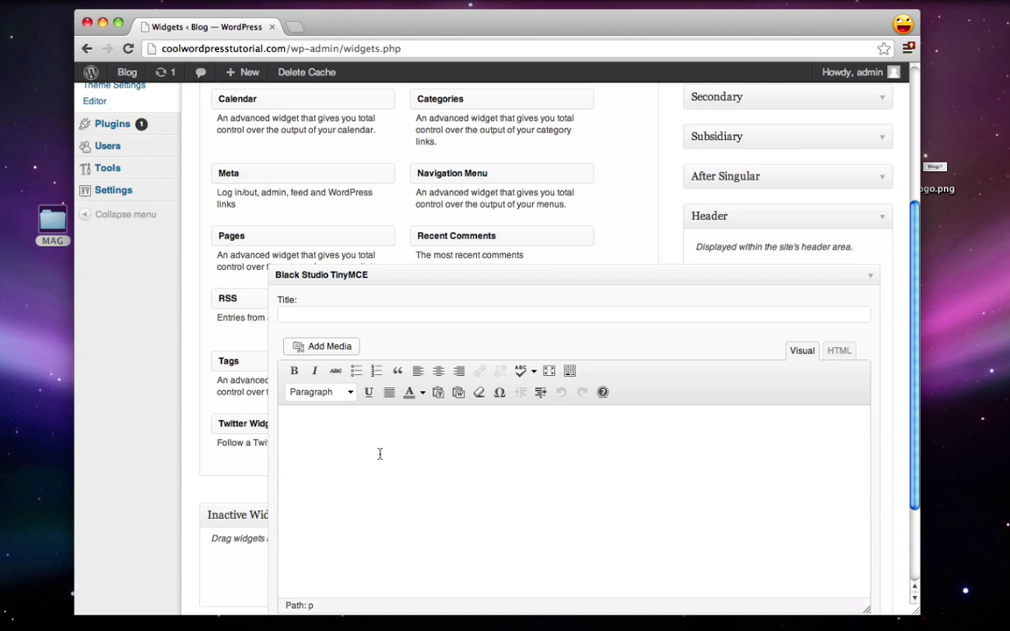
Step: Upload adtop.png from the MAG folder through the widget's Add Media
click(311, 347)
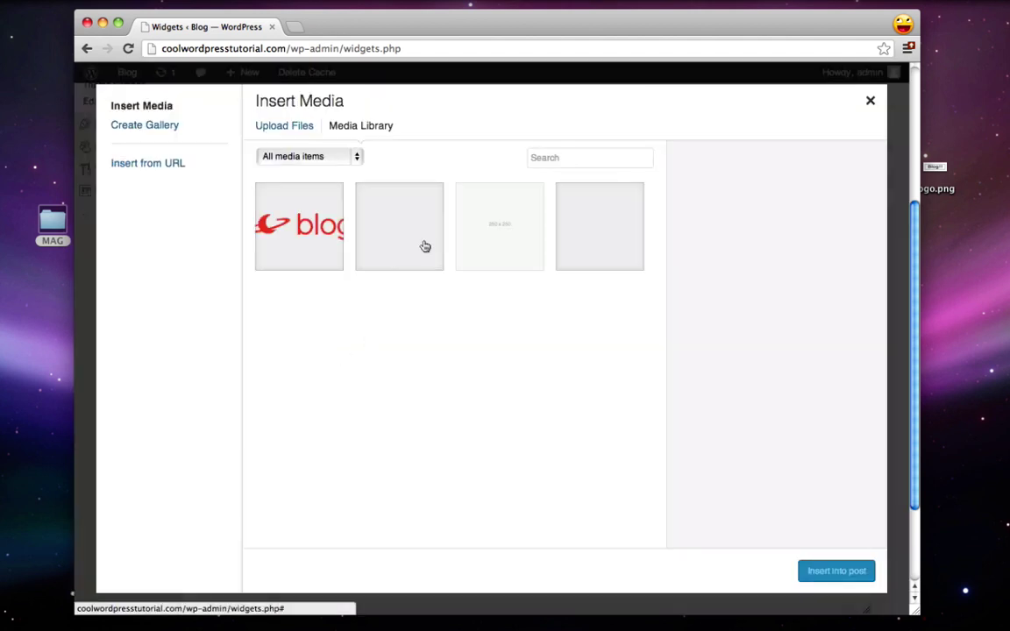
click(280, 128)
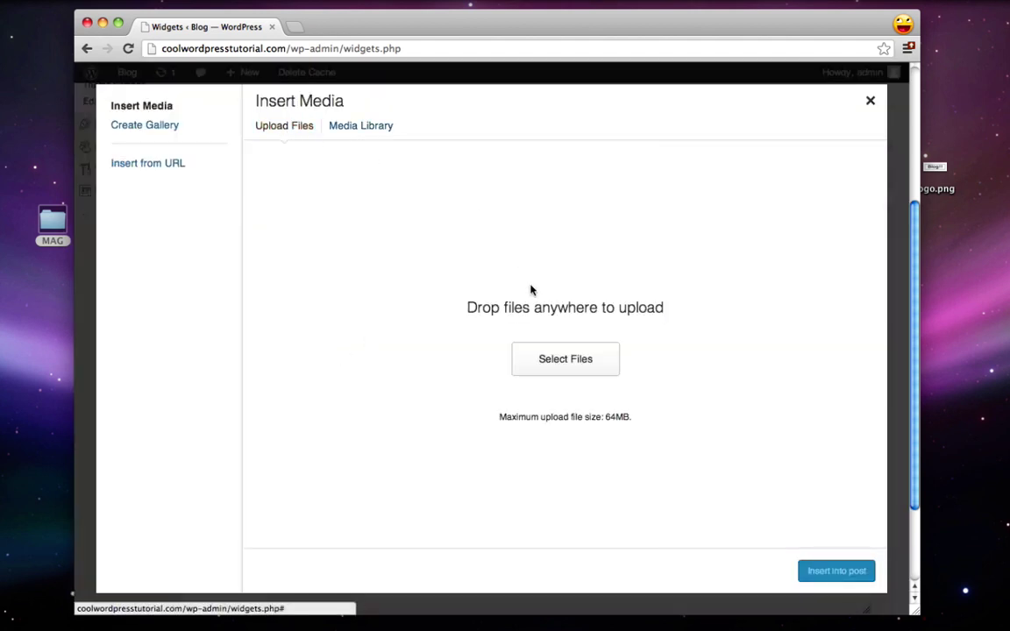
click(544, 369)
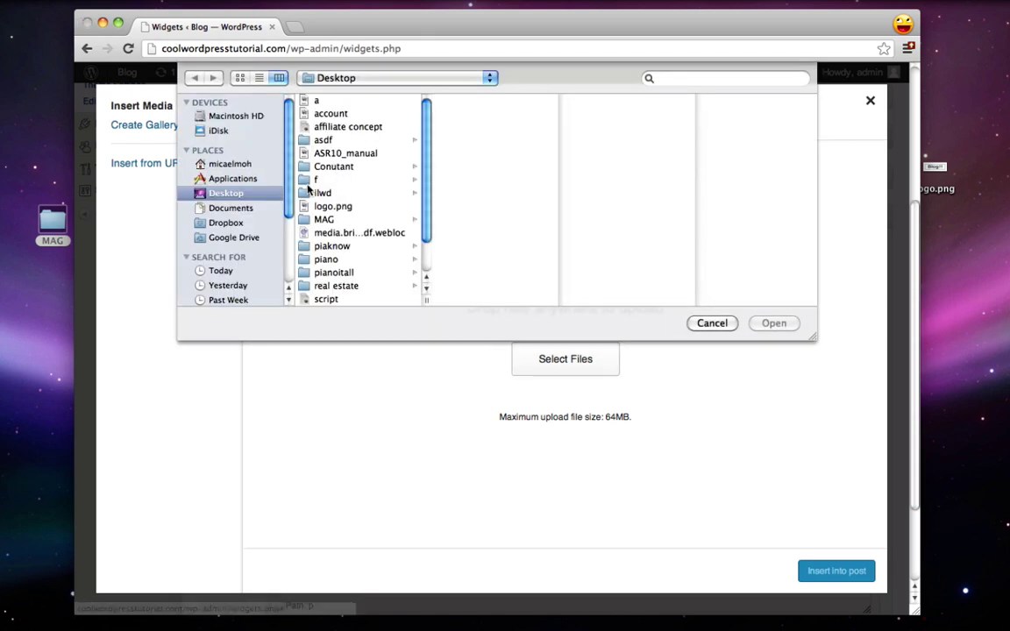
click(320, 207)
click(316, 220)
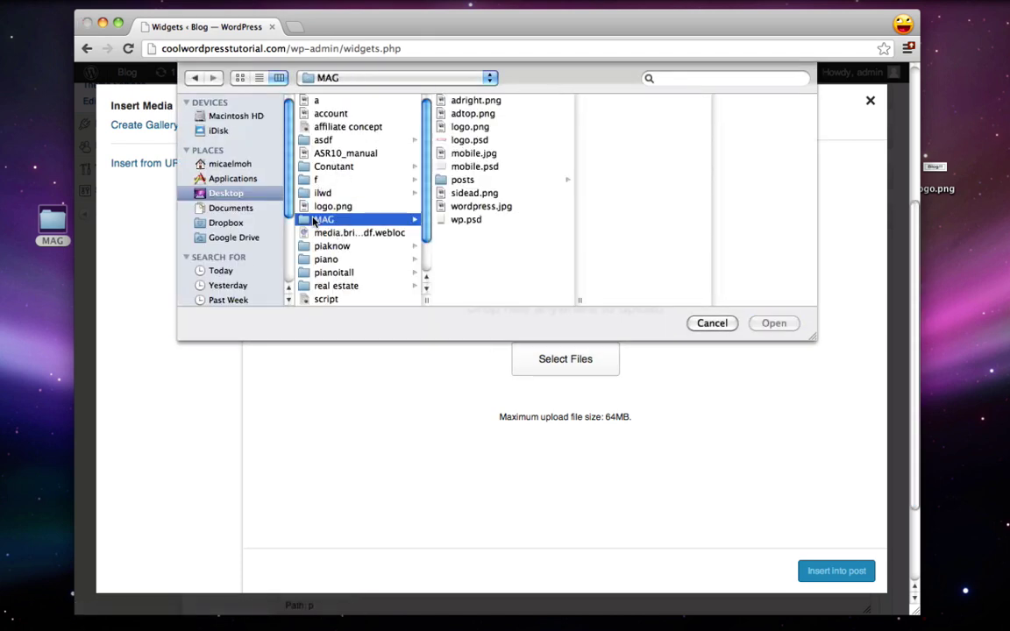
click(472, 114)
click(783, 322)
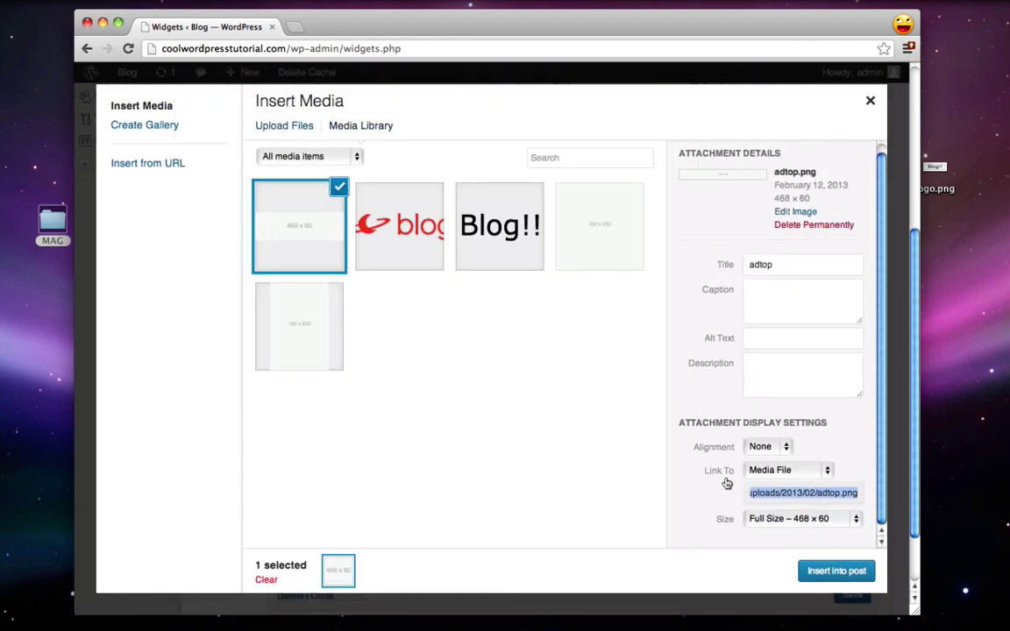
Step: Insert the 468 x 60 adtop banner with no link, save the widget, and view the live blog
click(771, 470)
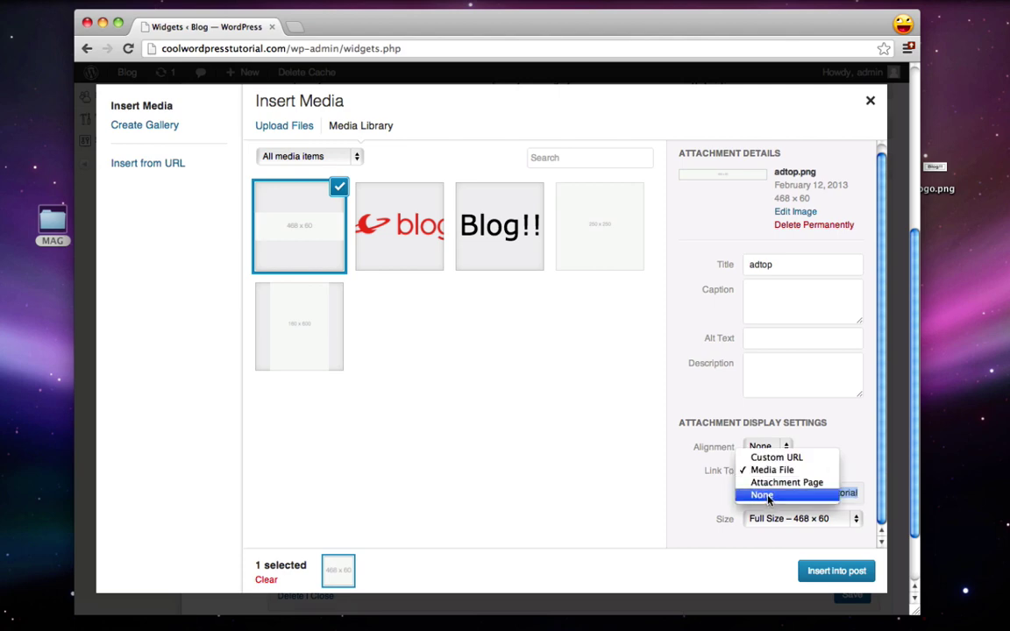
click(755, 492)
click(859, 570)
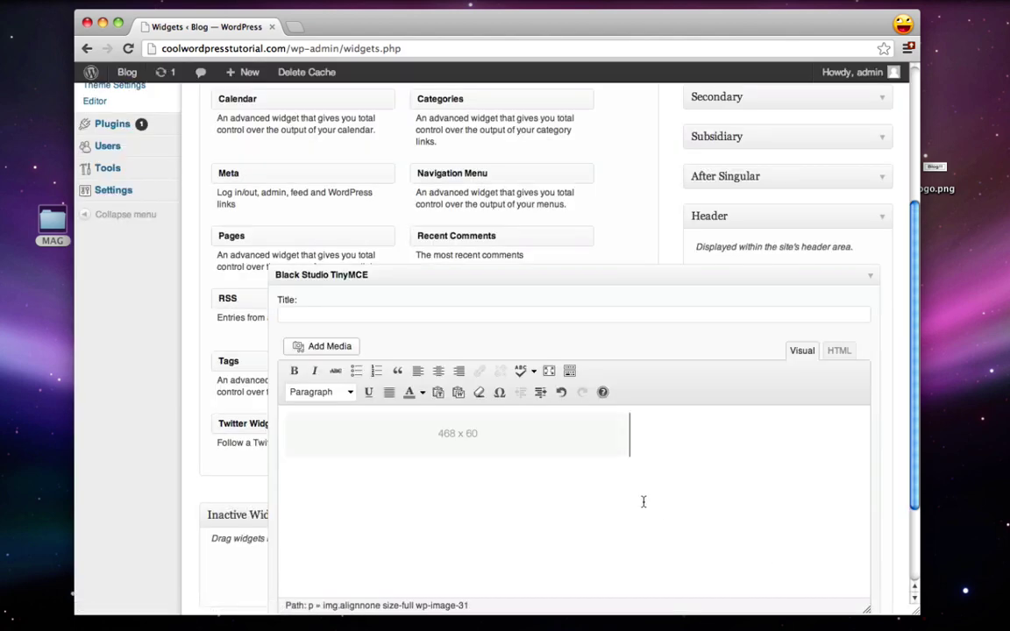
scroll(776, 395, down, 3)
click(851, 520)
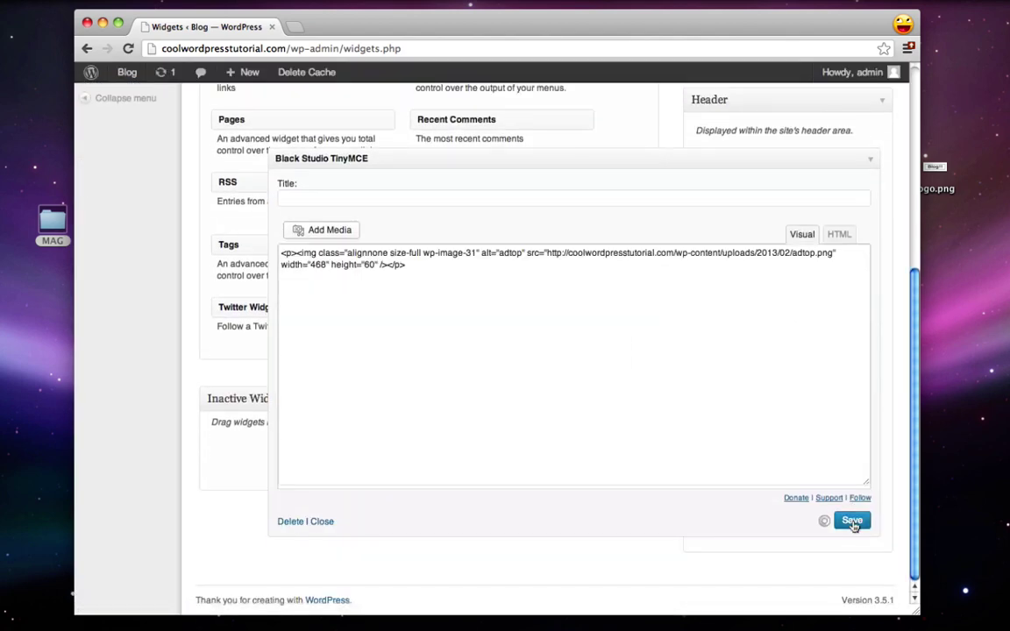
scroll(473, 114, up, 5)
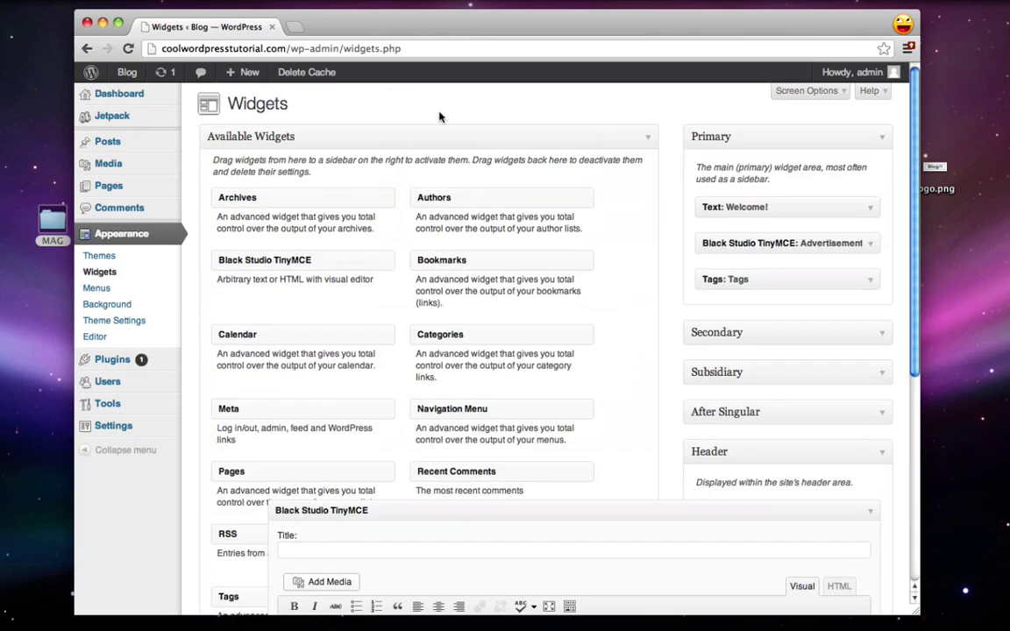
click(123, 75)
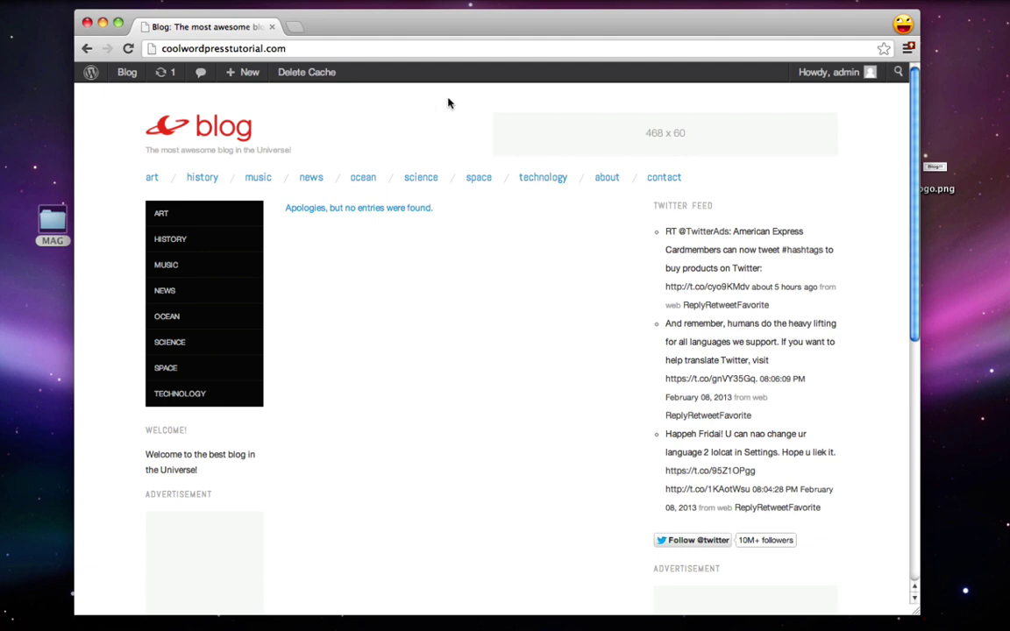
Step: Scroll through the front page with its new banner, then go to the admin About page
scroll(406, 97, down, 2)
scroll(621, 447, down, 8)
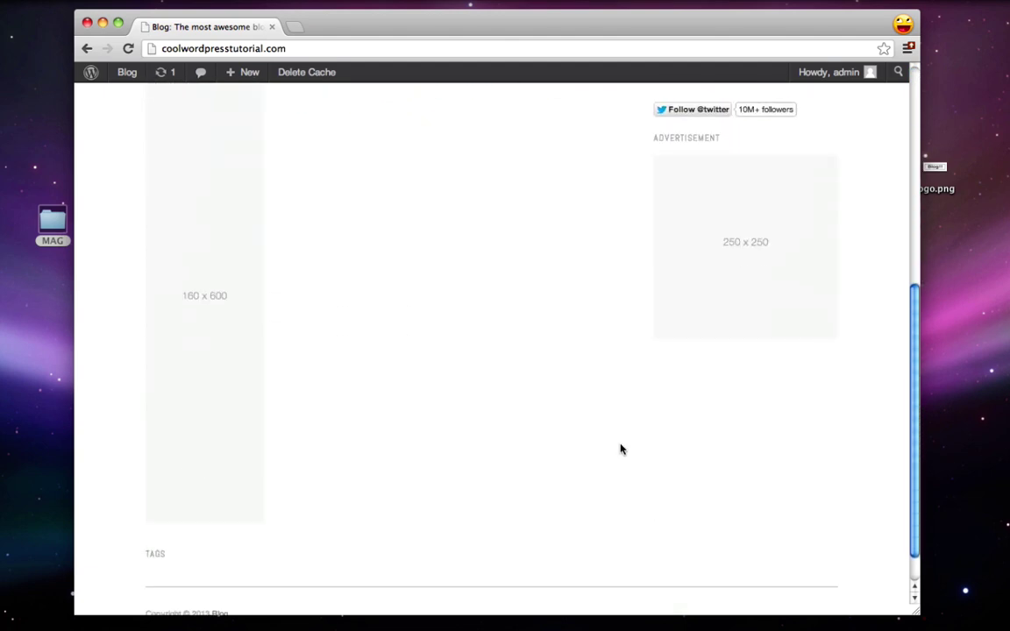
scroll(621, 447, up, 10)
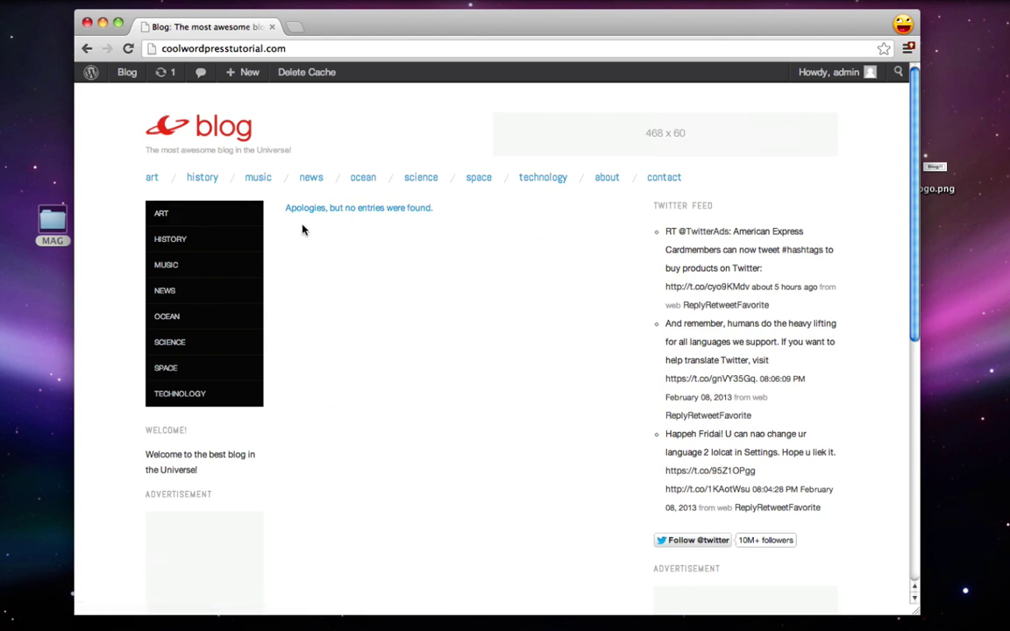
click(92, 75)
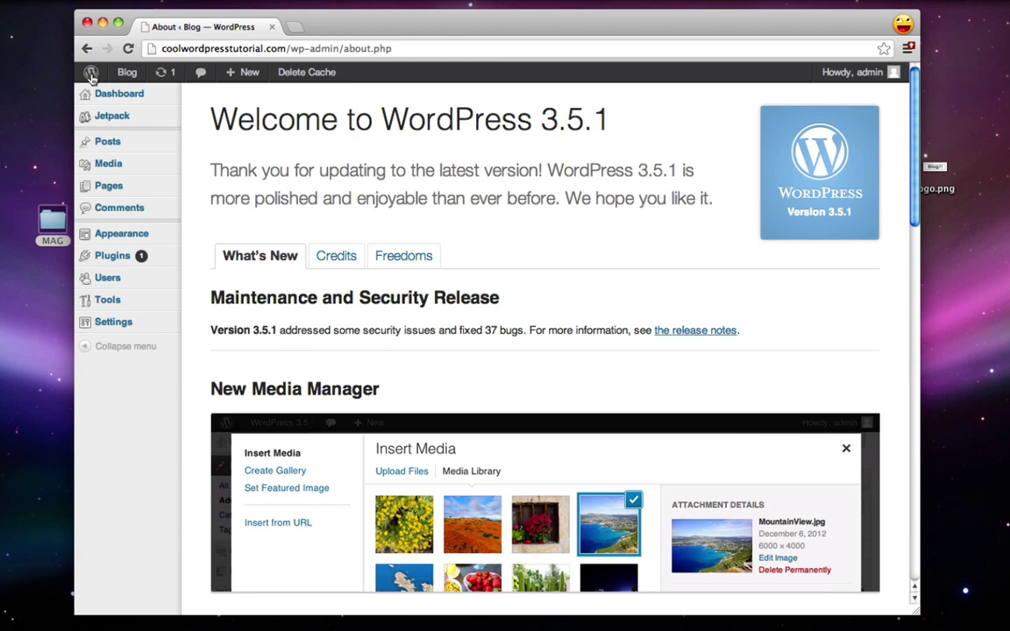
Step: Create and publish a page titled 'Home' with the Front Page template
click(131, 190)
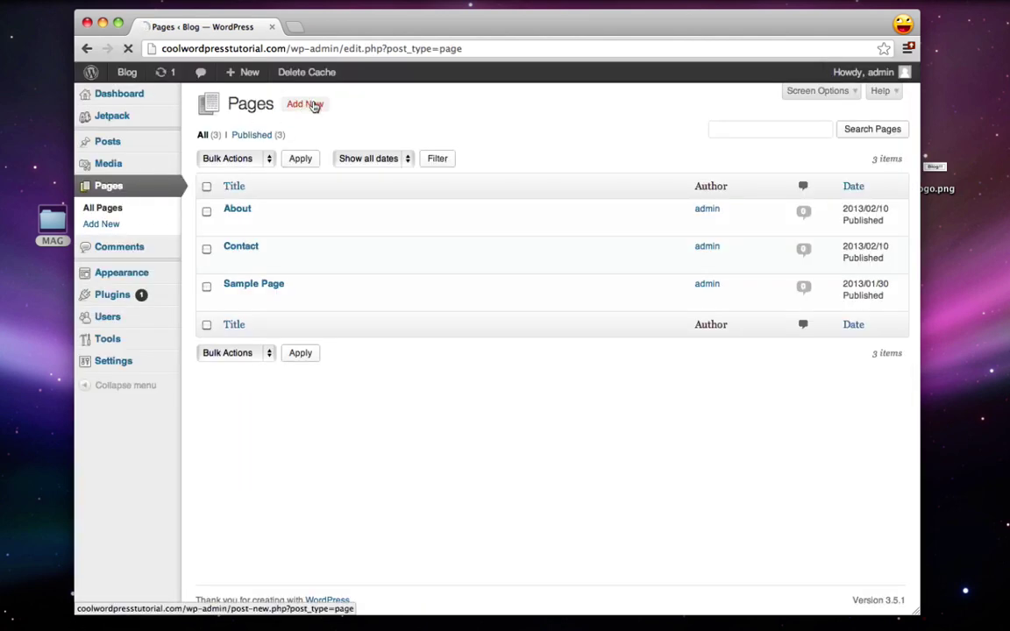
click(307, 105)
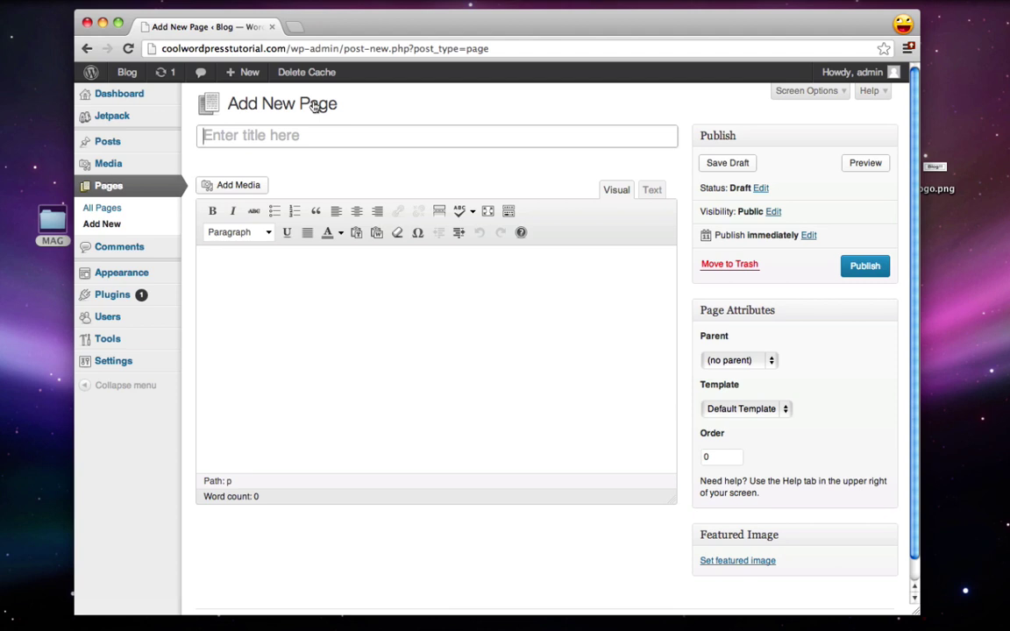
text(Home)
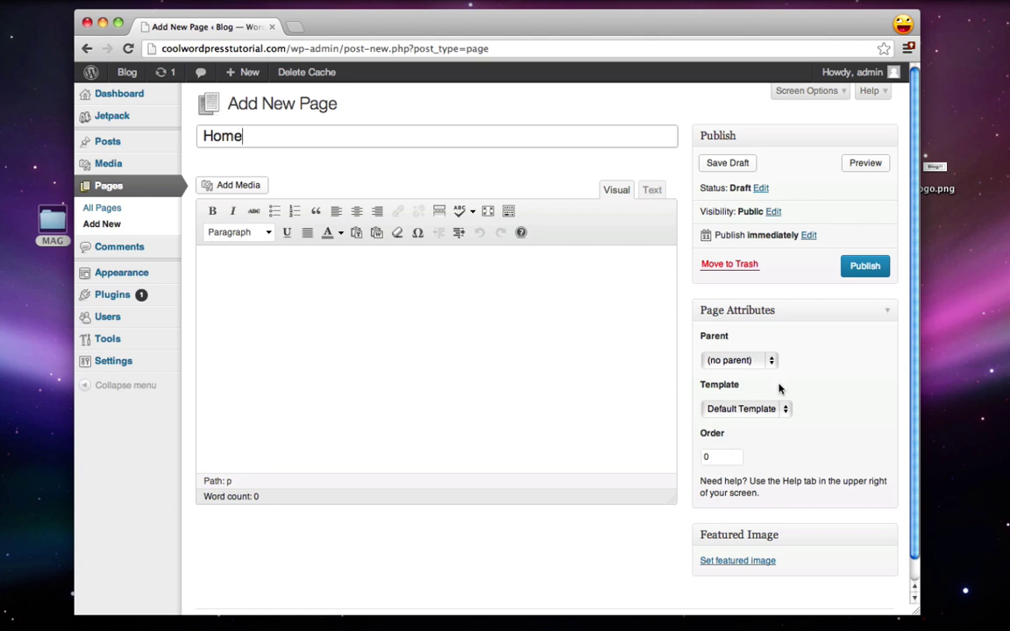
click(738, 408)
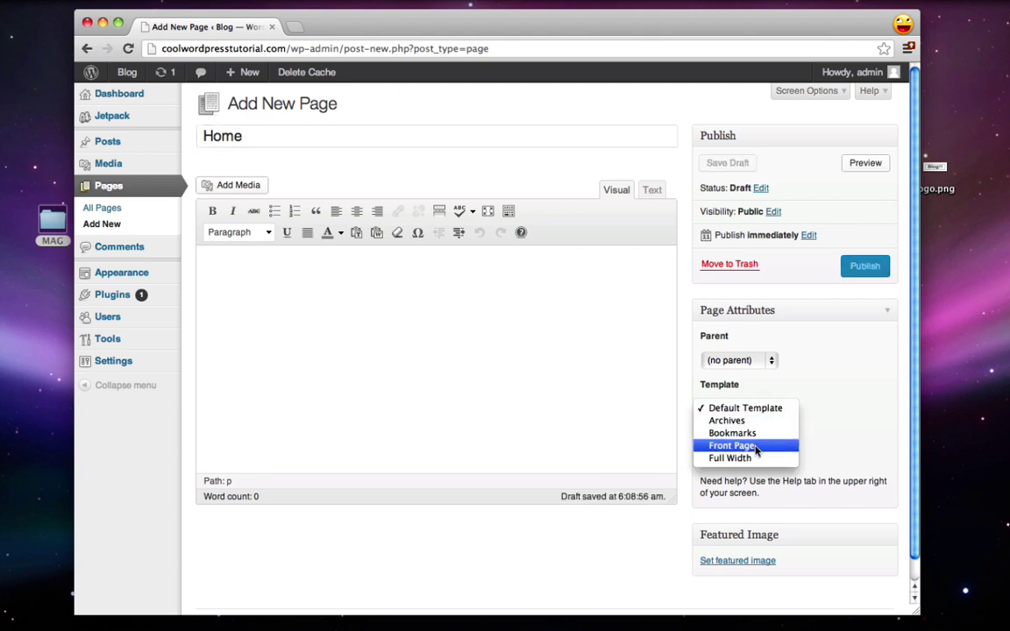
click(757, 447)
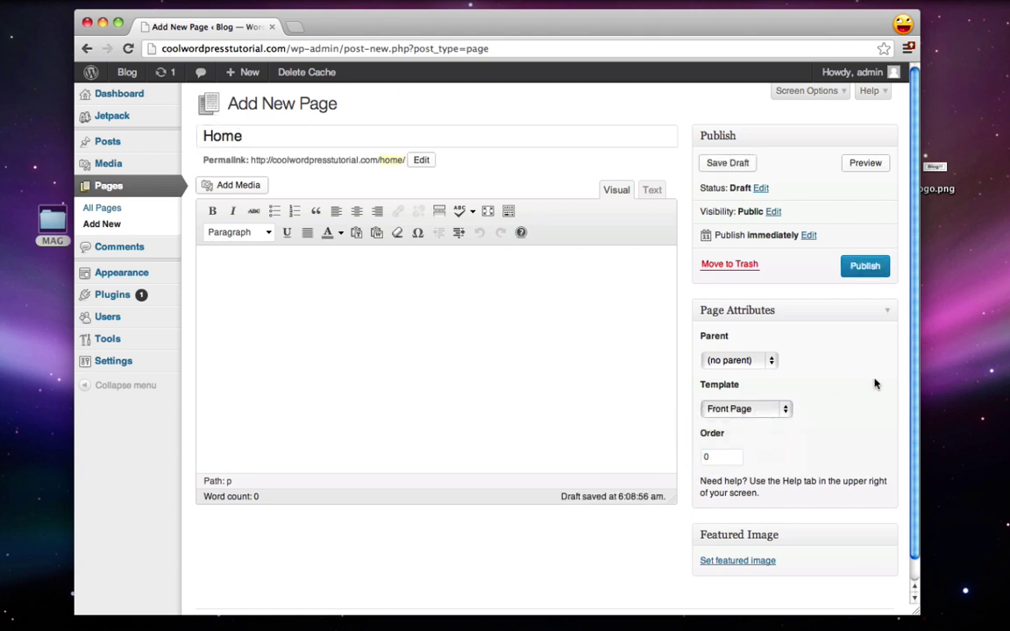
click(865, 266)
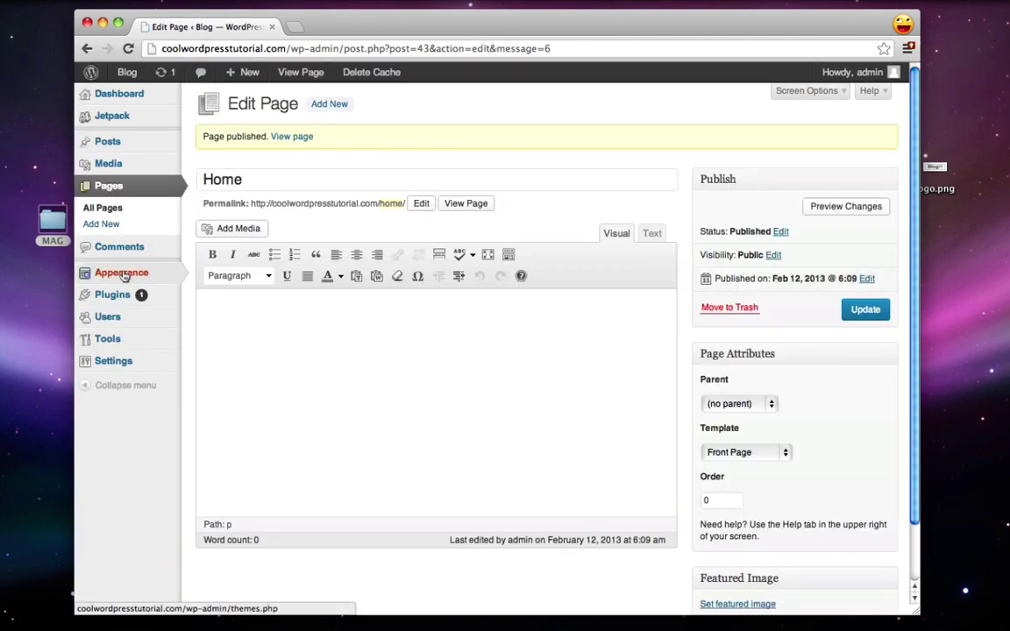
mouse_move(124, 275)
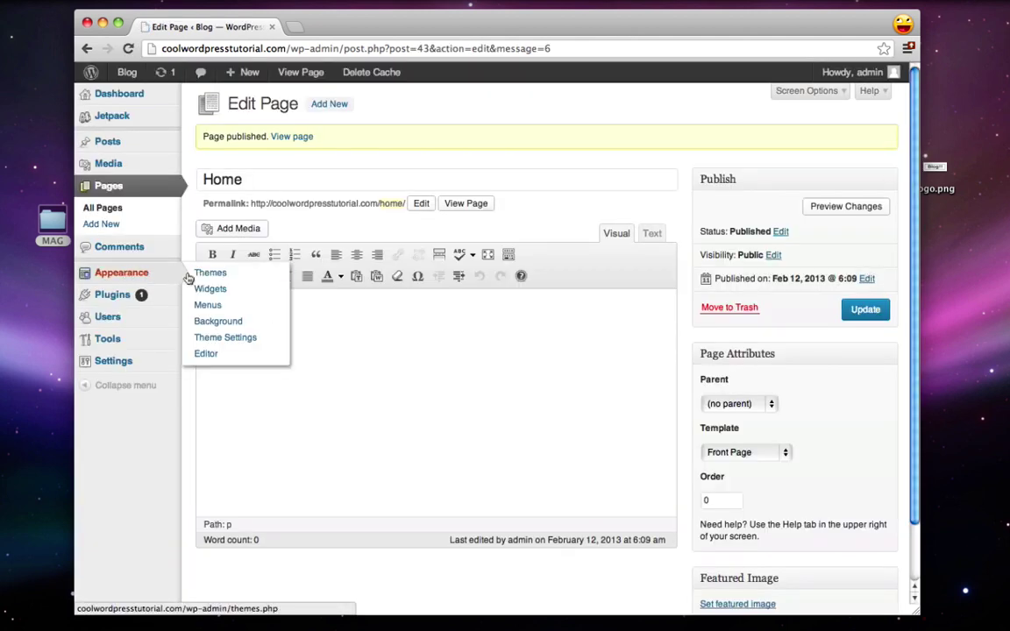
Step: Move Home to the top of the Top menu and save the menu
click(222, 307)
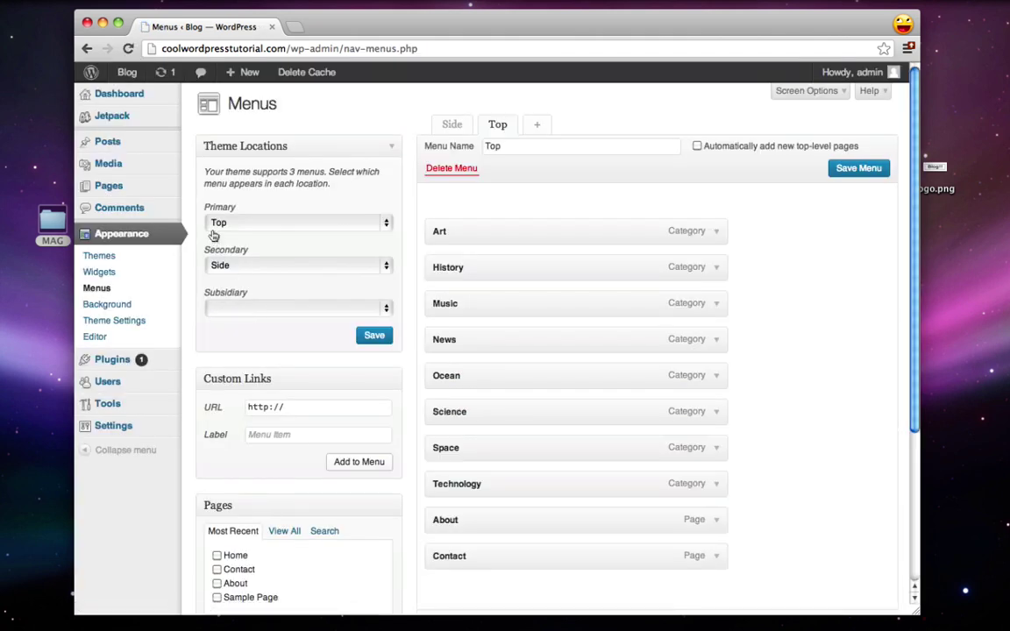
scroll(207, 195, down, 1)
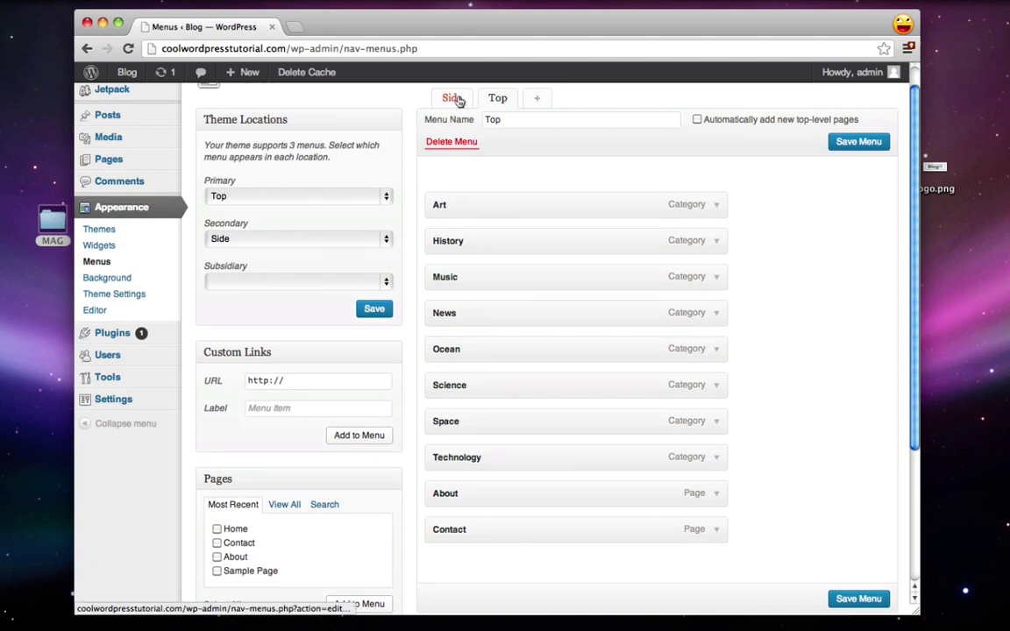
scroll(341, 262, down, 3)
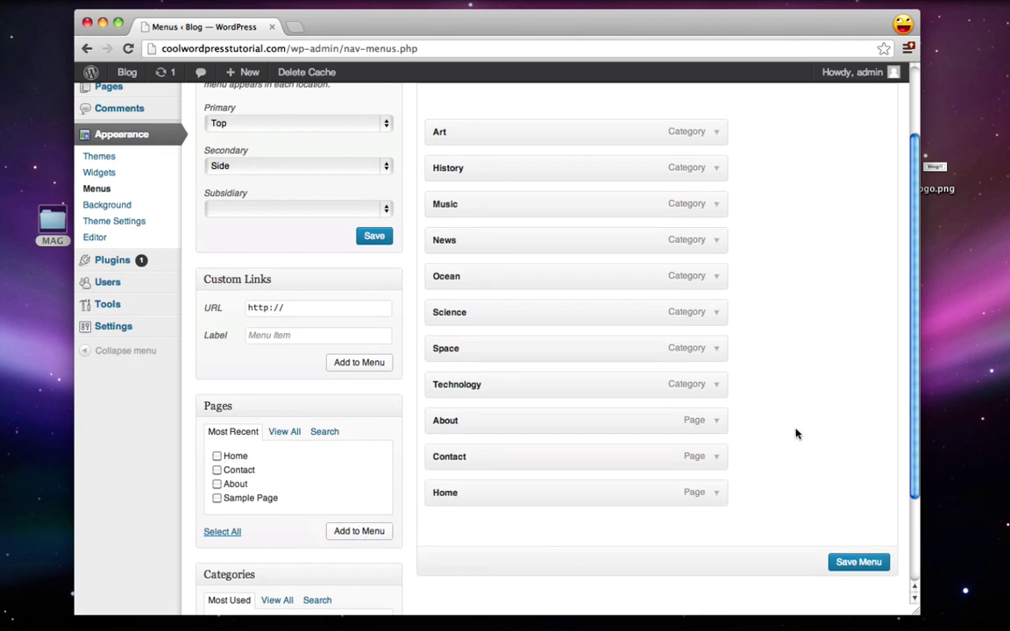
drag(557, 485, 535, 117)
click(858, 549)
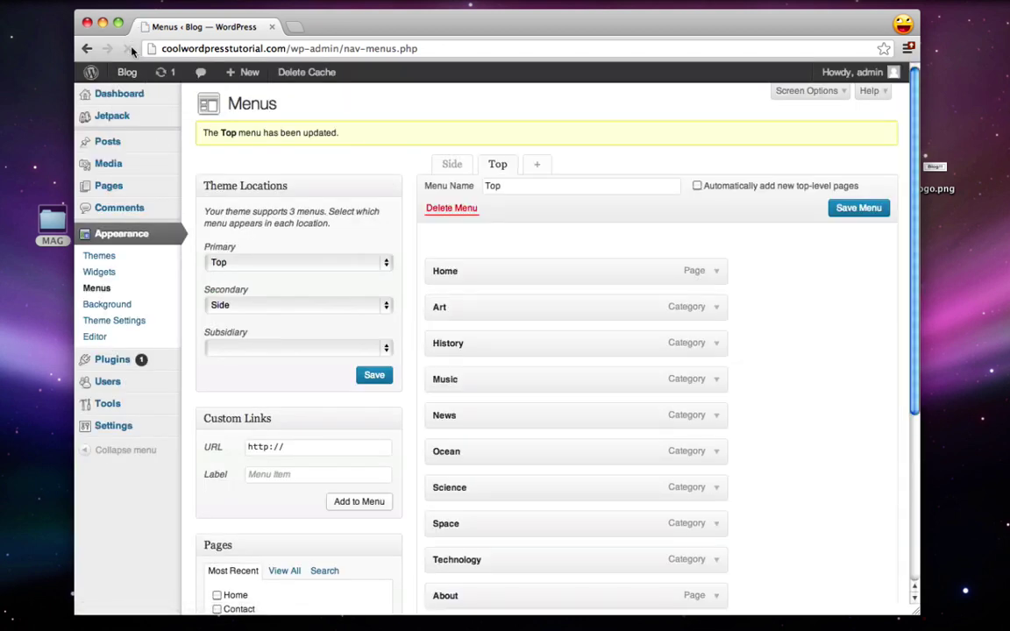
Step: View the live blog's updated navigation, then return to the menu settings
mouse_move(128, 74)
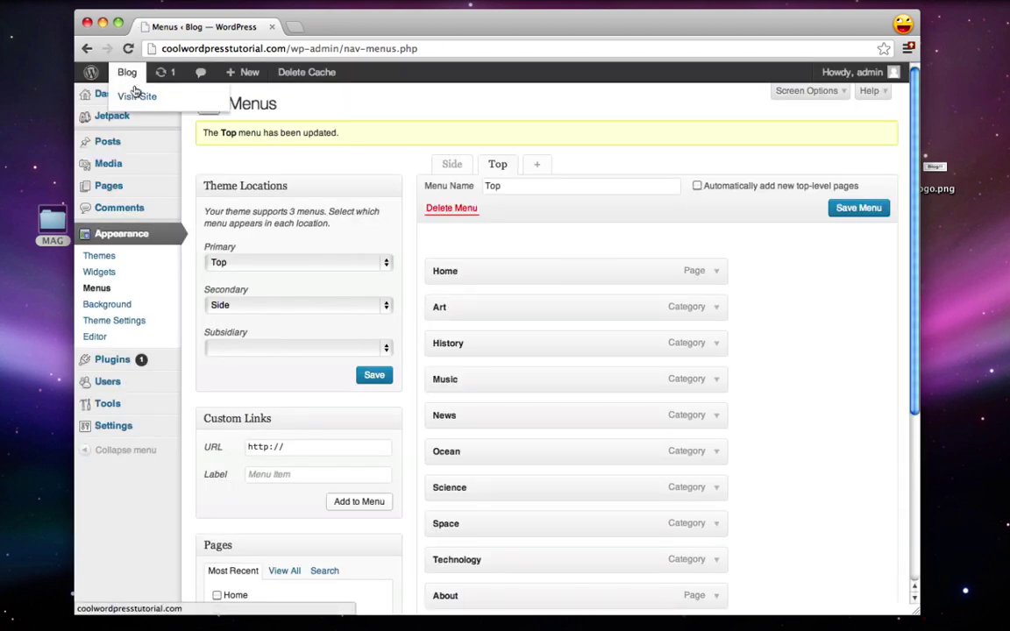
click(138, 99)
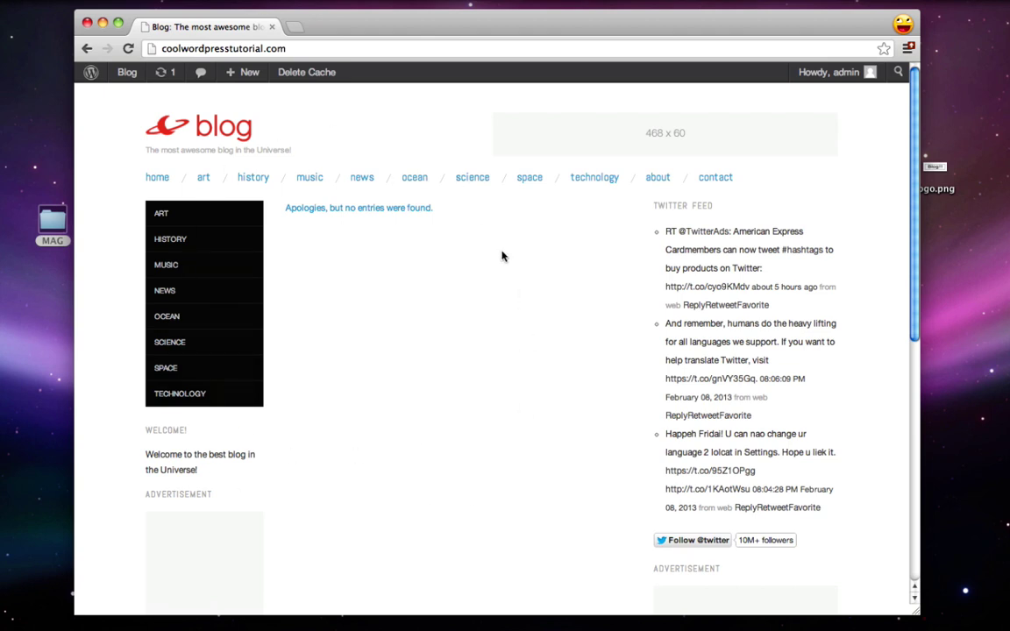
key(super+bracketleft)
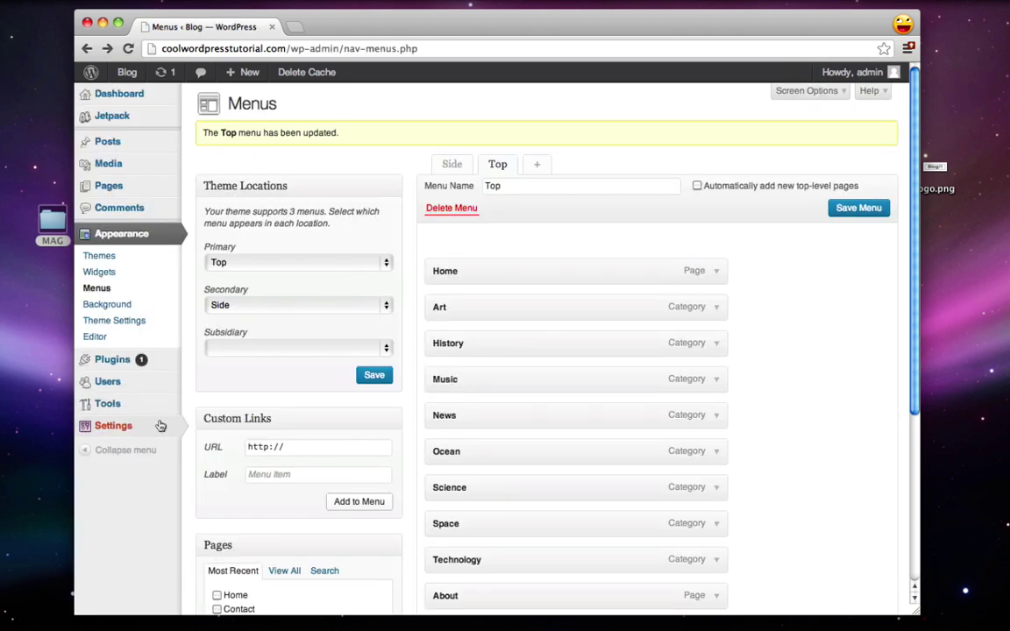
Step: In Reading settings, set the front page to the static Home page and save
mouse_move(83, 428)
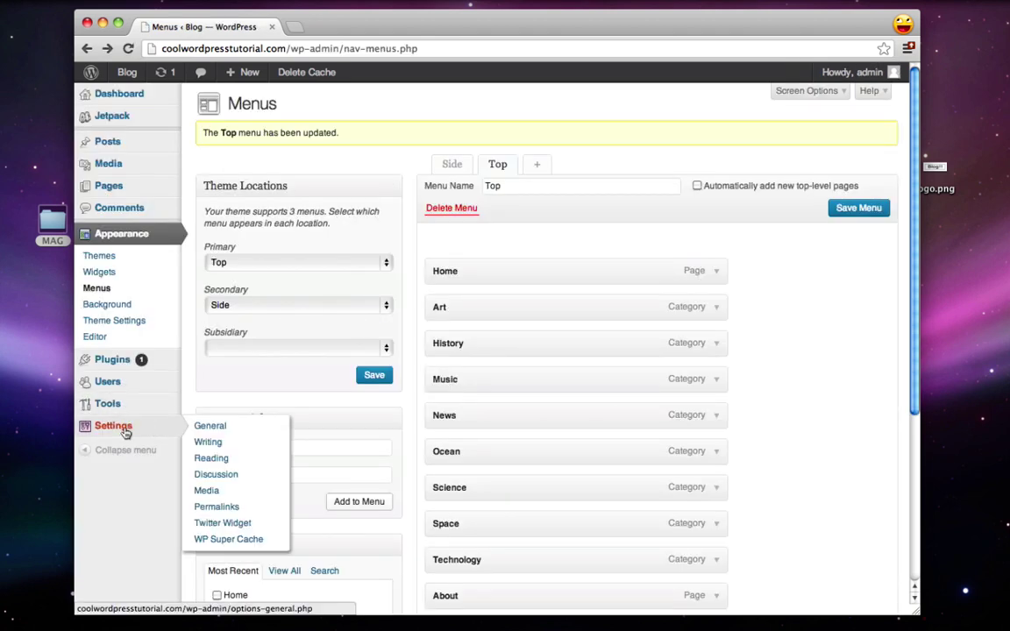
click(222, 458)
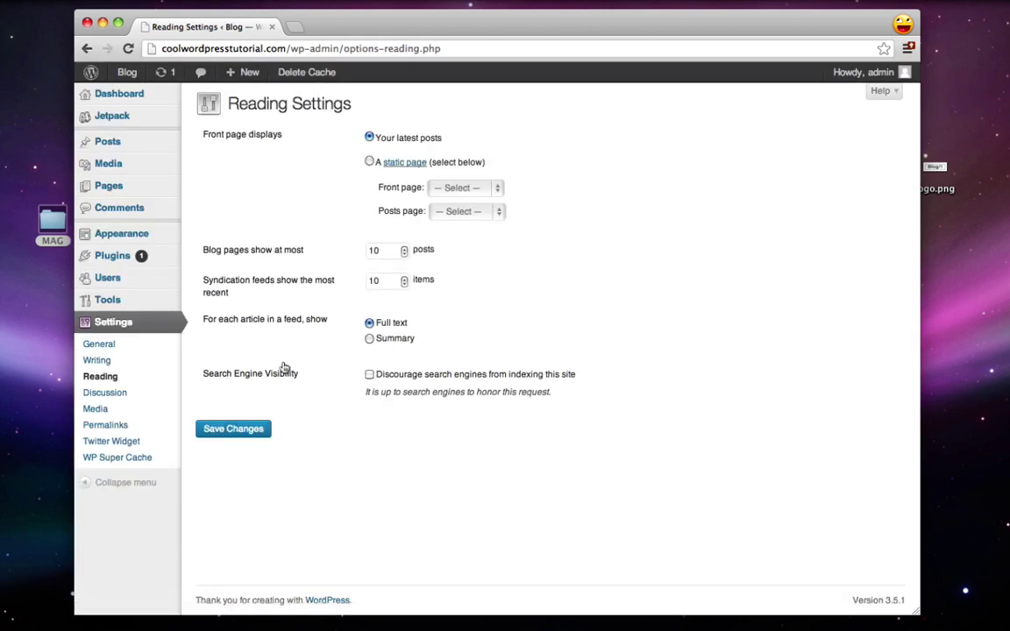
click(369, 163)
click(431, 192)
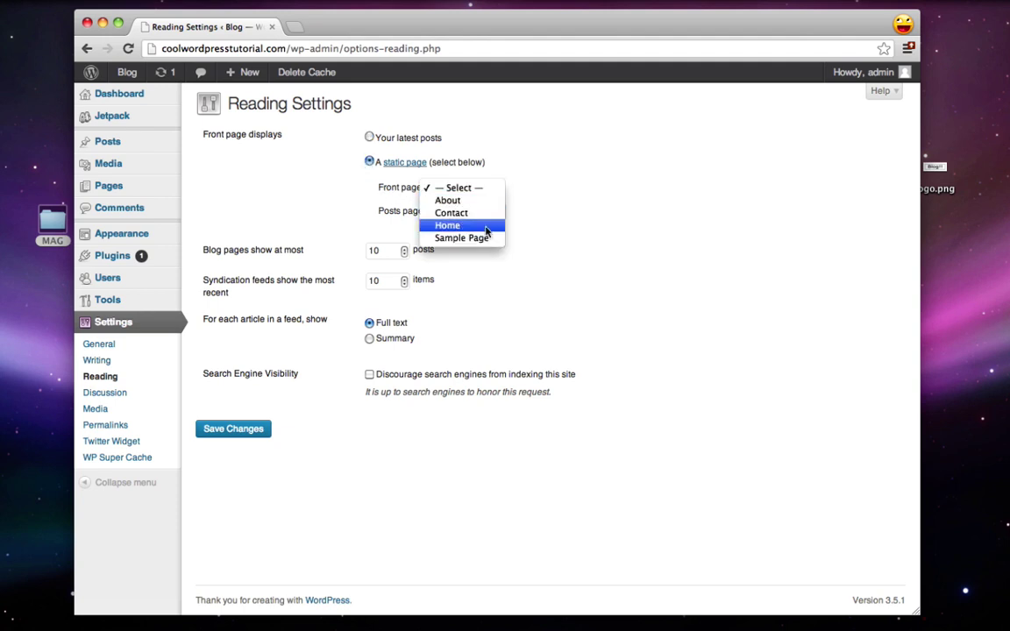
click(470, 228)
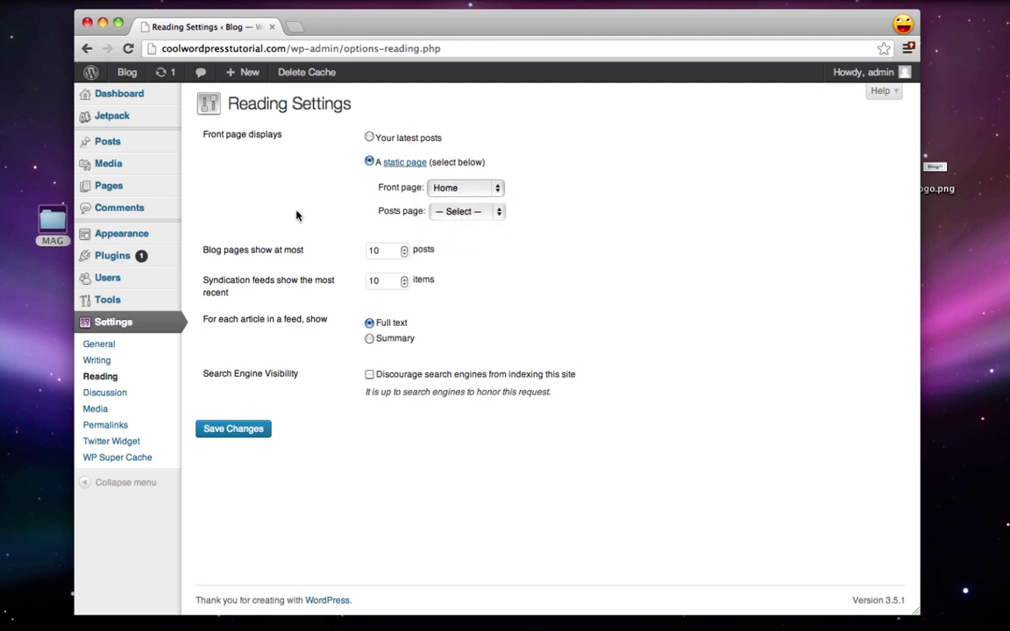
click(236, 433)
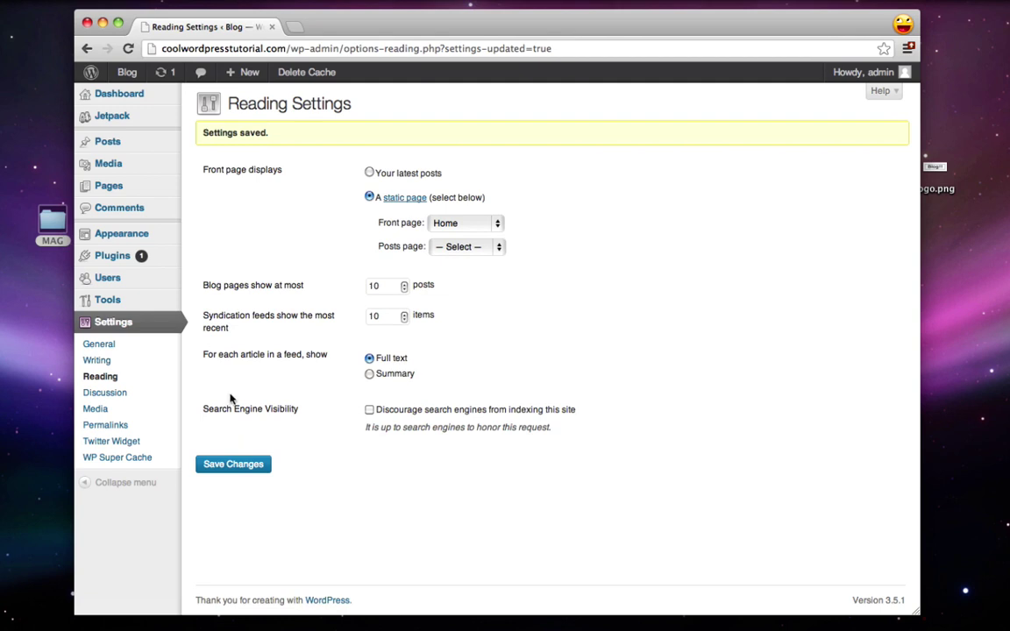
Step: Check the live front page, then open the empty Posts list and start a new post
mouse_move(127, 74)
click(139, 98)
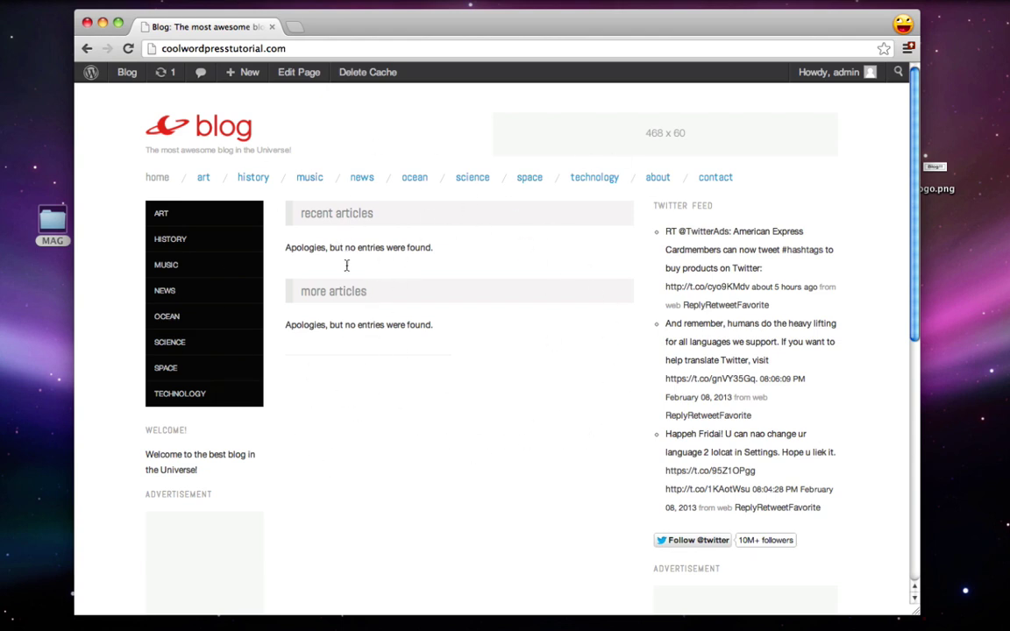
click(90, 73)
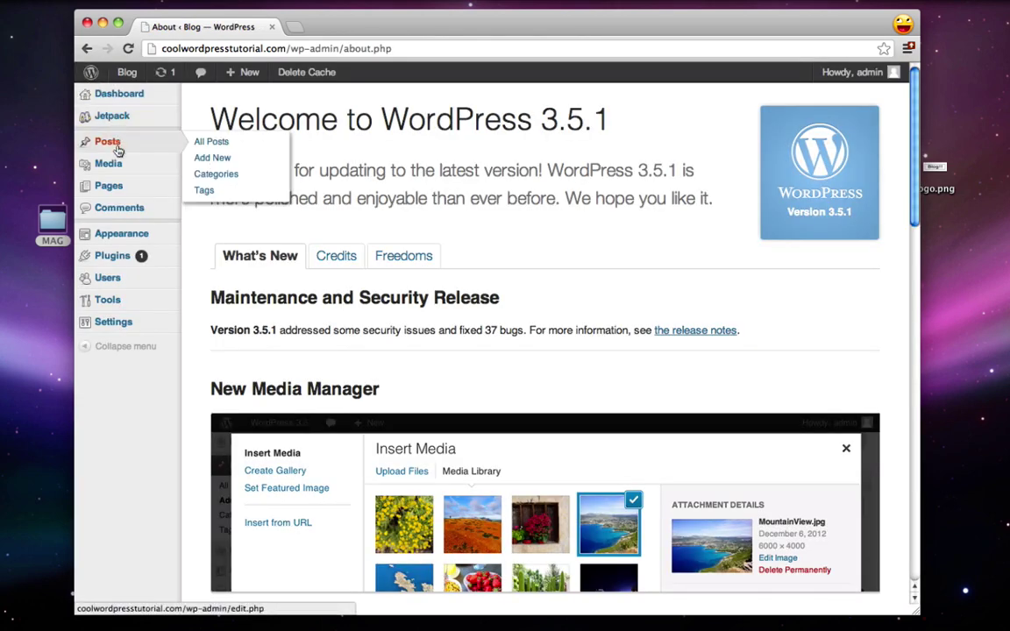
click(117, 147)
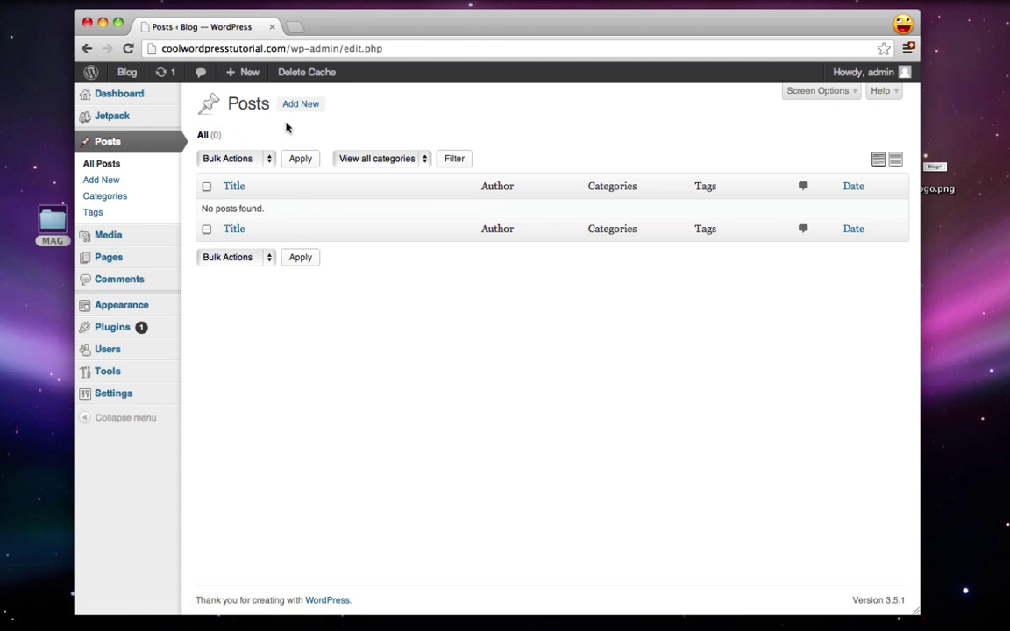
click(305, 107)
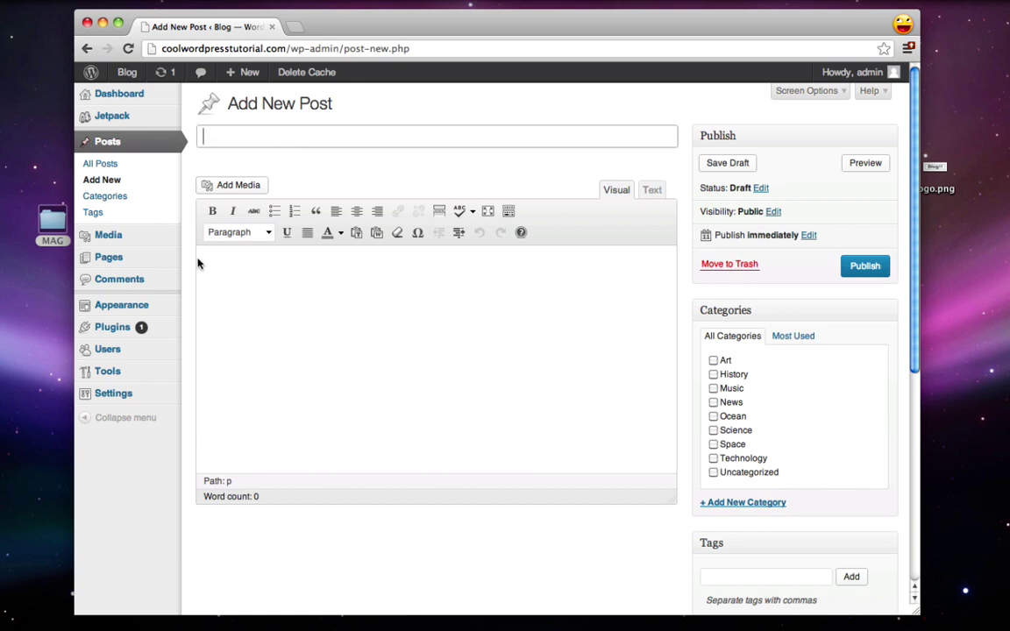
Step: Title the post 'New images from Apollo' and paste the lorem ipsum text into its body
text(New images from Apollo)
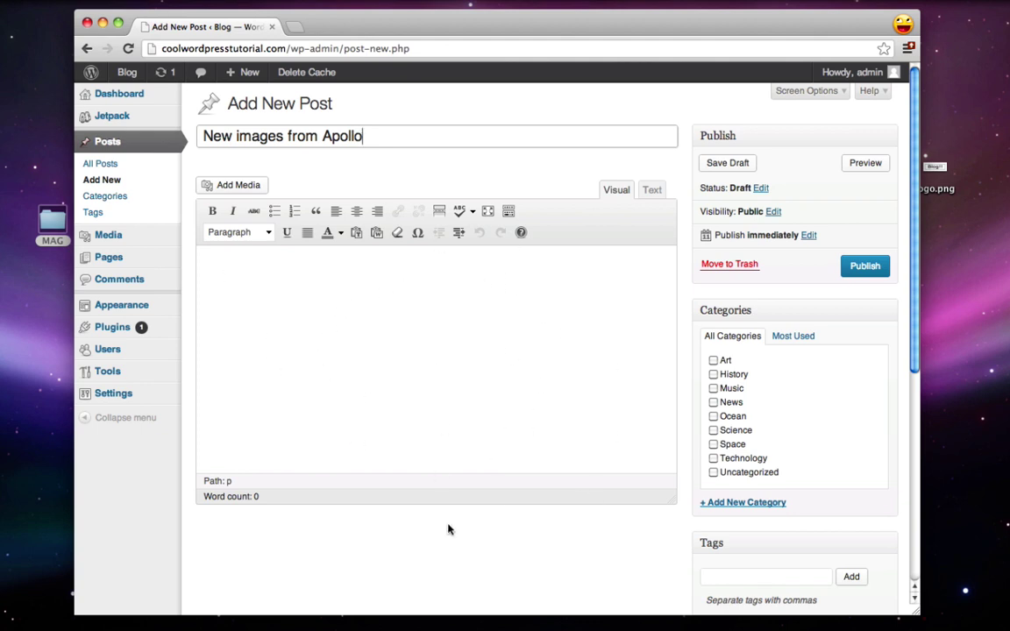
mouse_move(932, 620)
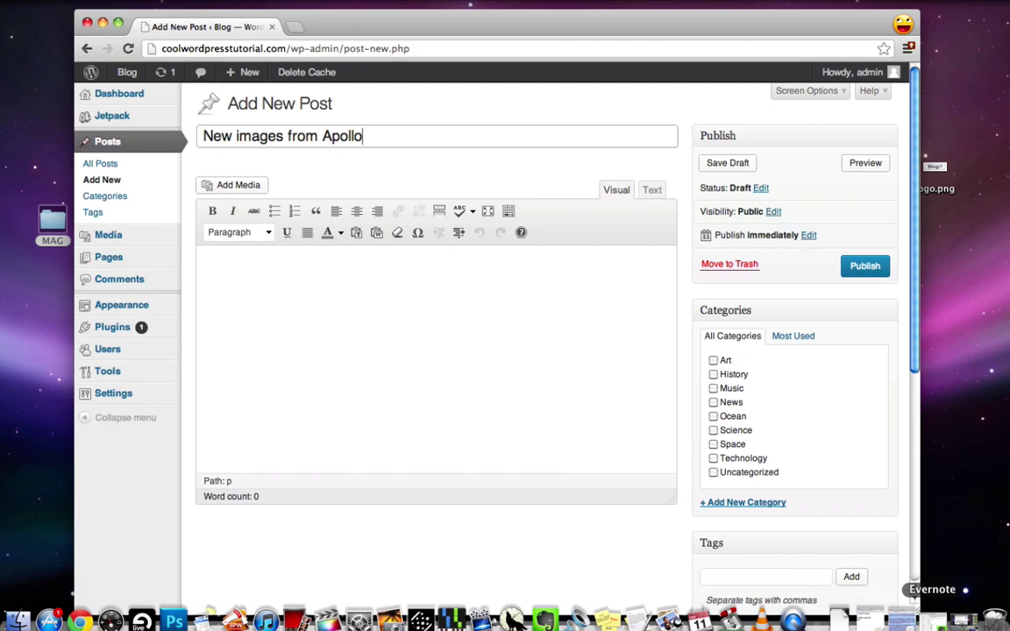
click(880, 619)
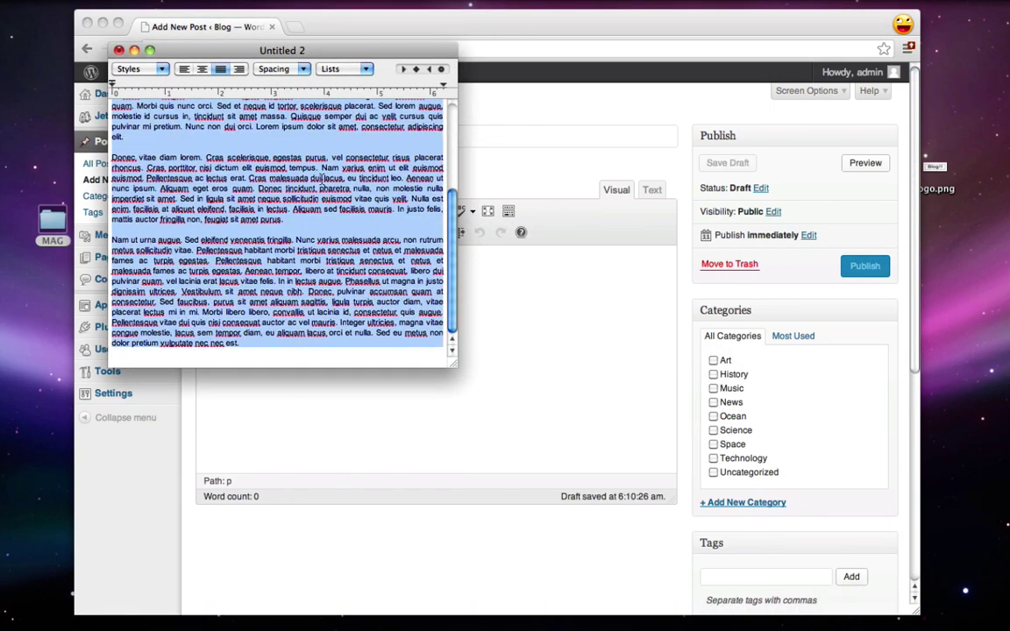
click(134, 50)
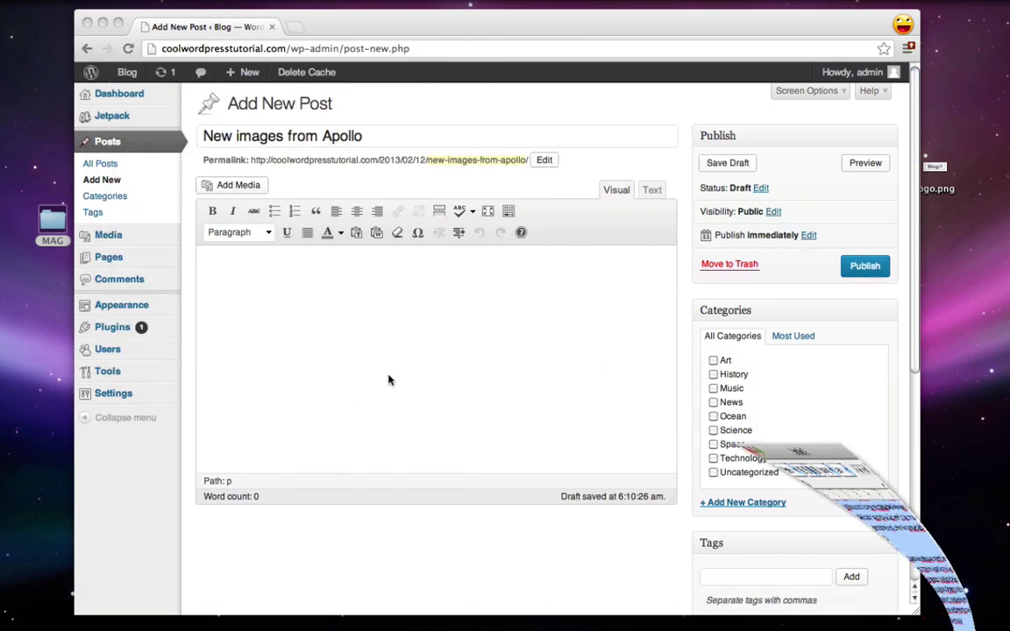
click(271, 351)
key(super+v)
Step: Start new paragraphs at Curabitur and Cras, then select the Curabitur paragraph
scroll(359, 355, up, 10)
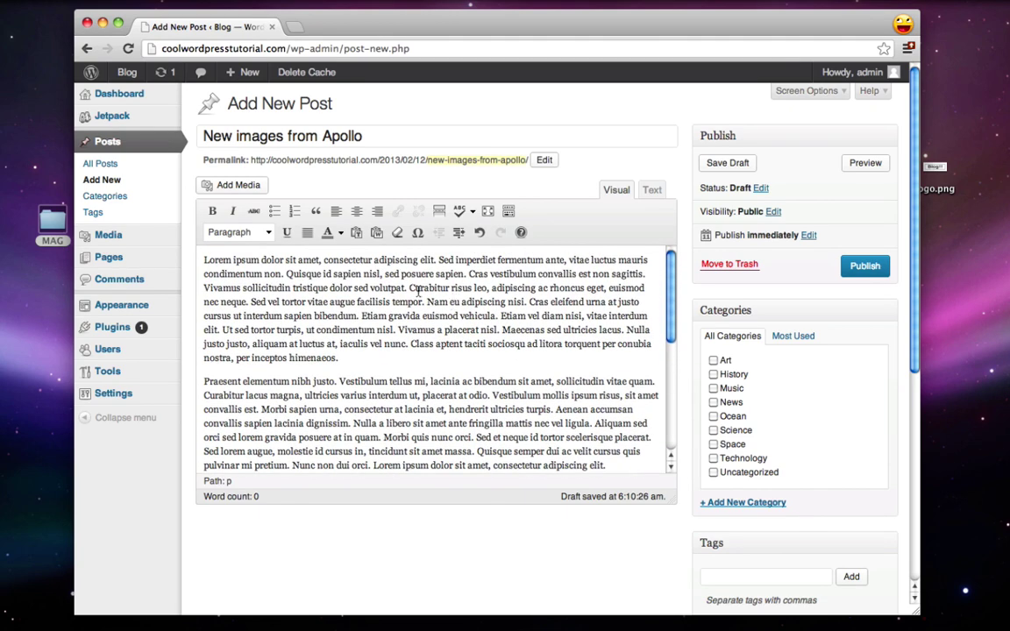
click(409, 288)
key(Return)
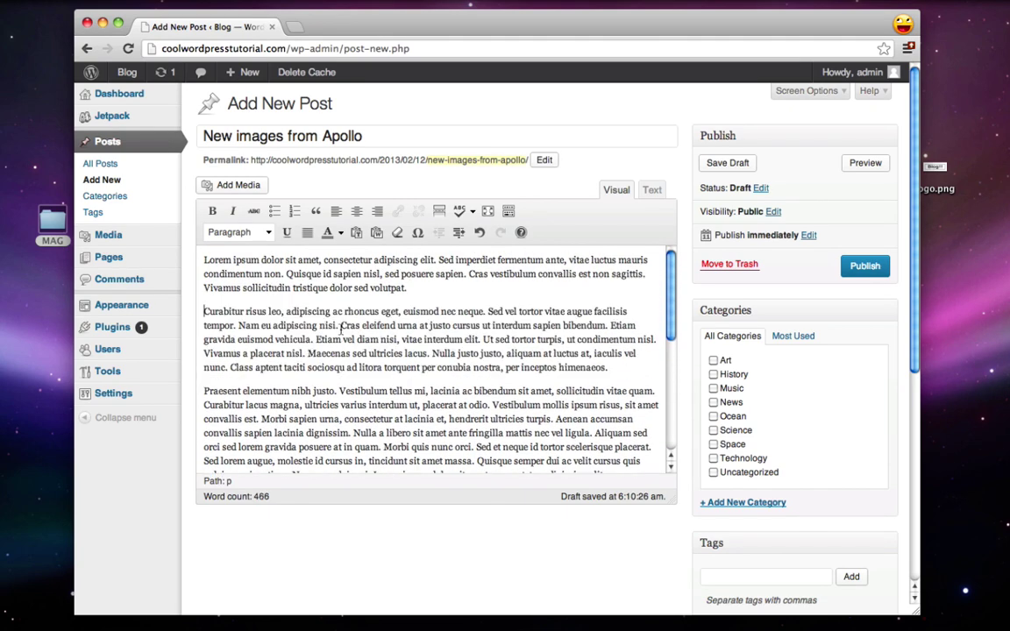
click(340, 325)
key(Return)
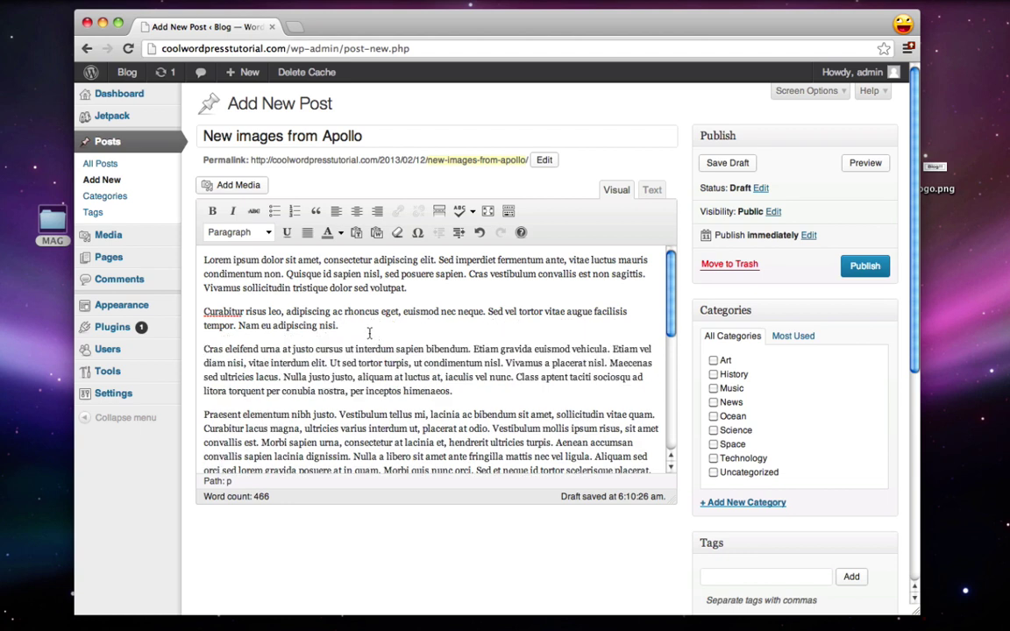
drag(369, 333, 200, 309)
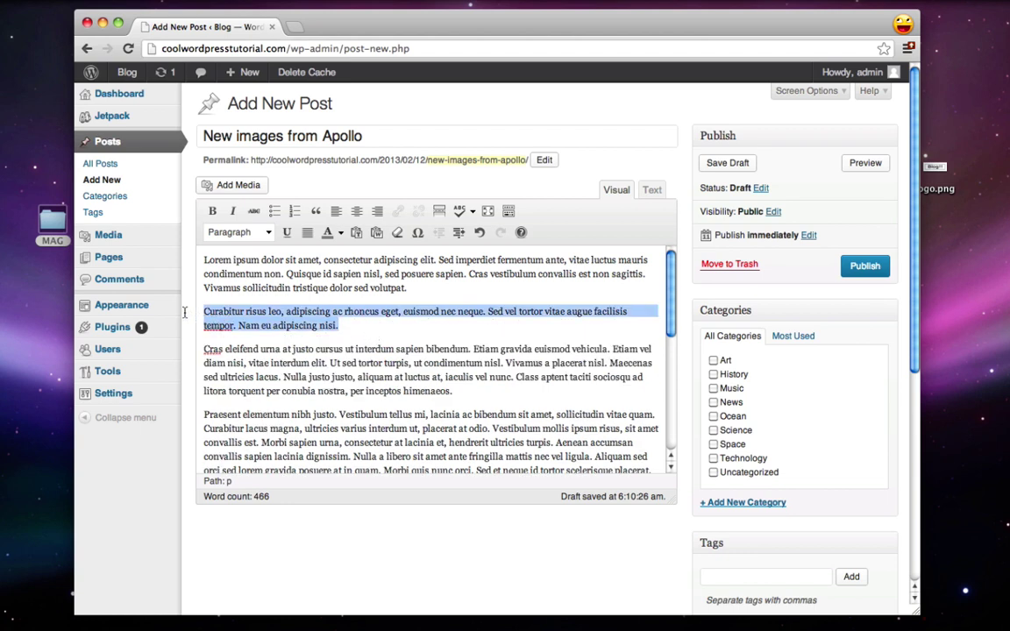
Step: Make the Curabitur paragraph a blockquote and tick the Science and Space categories
click(315, 212)
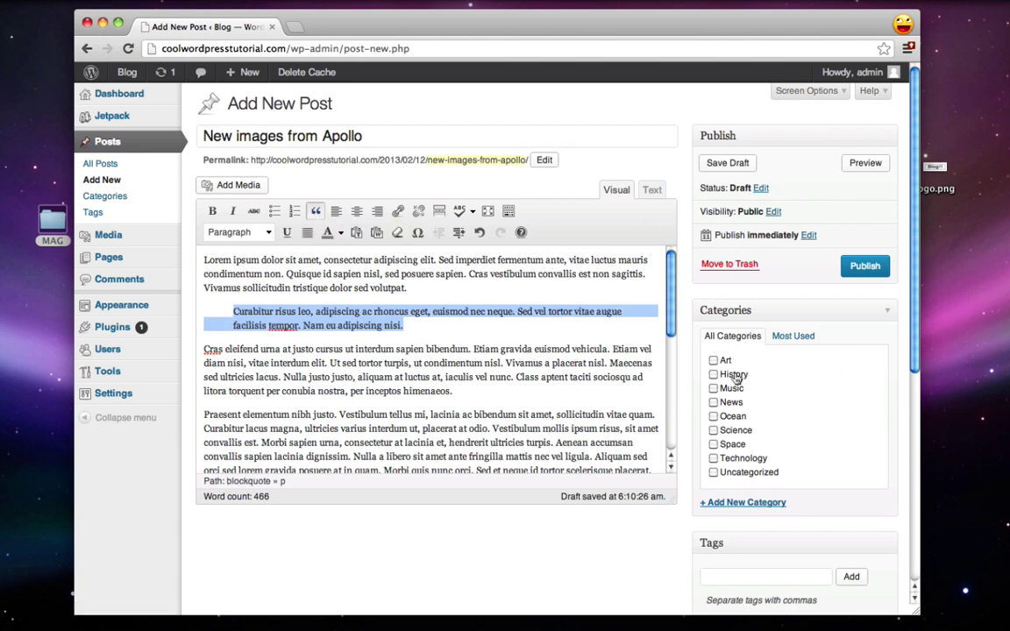
click(713, 430)
click(713, 444)
Step: Add the tags photos, nasa, space and whatever to the post
scroll(611, 561, down, 2)
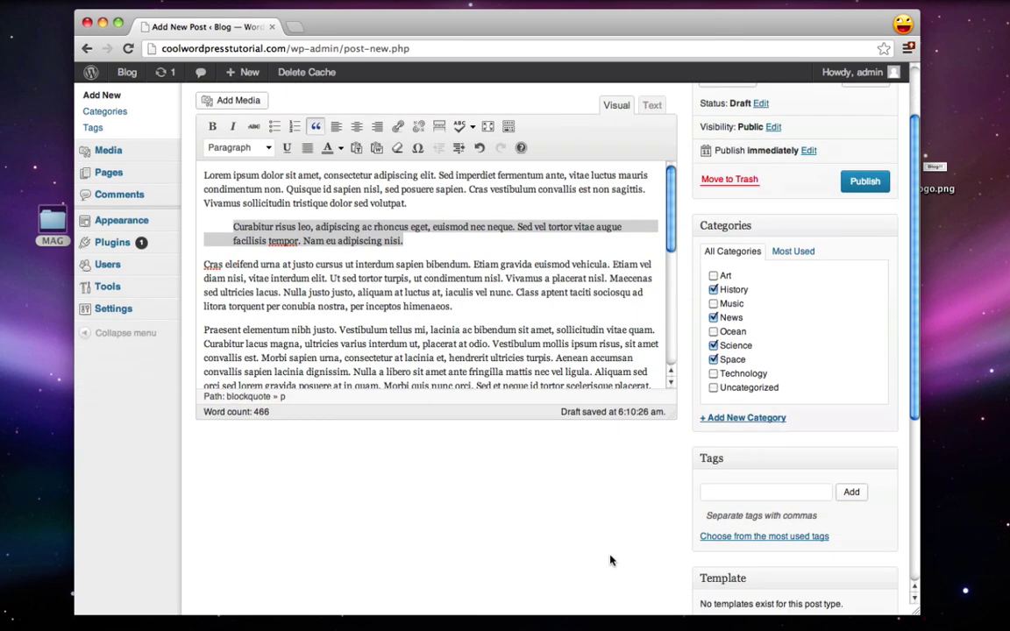
scroll(611, 561, down, 2)
click(726, 427)
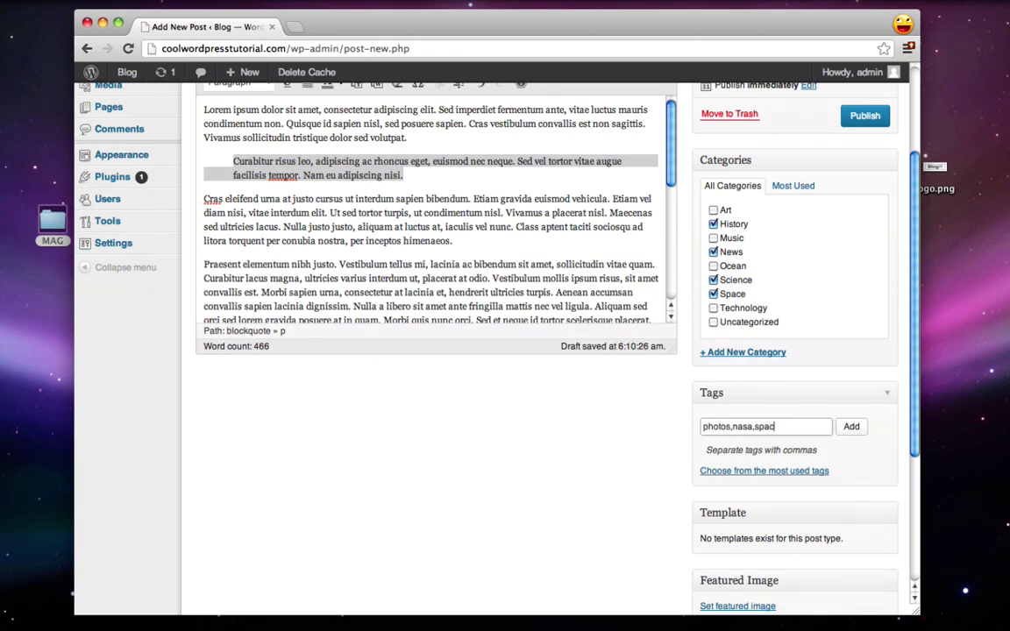
text(photos,nasa,space,whatever)
click(849, 428)
scroll(582, 444, down, 3)
scroll(579, 445, down, 1)
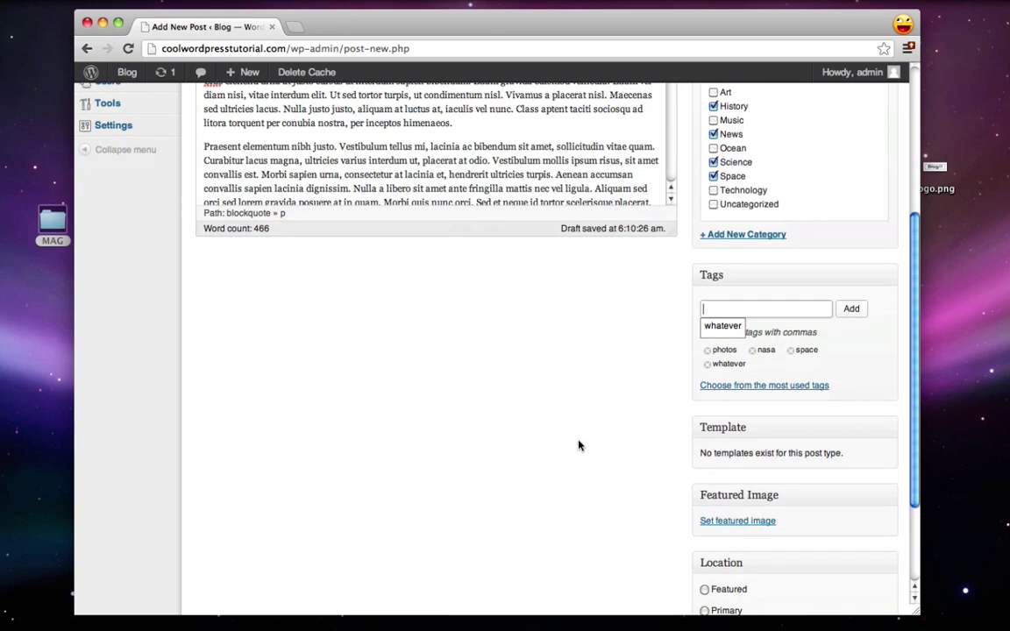
scroll(557, 397, down, 3)
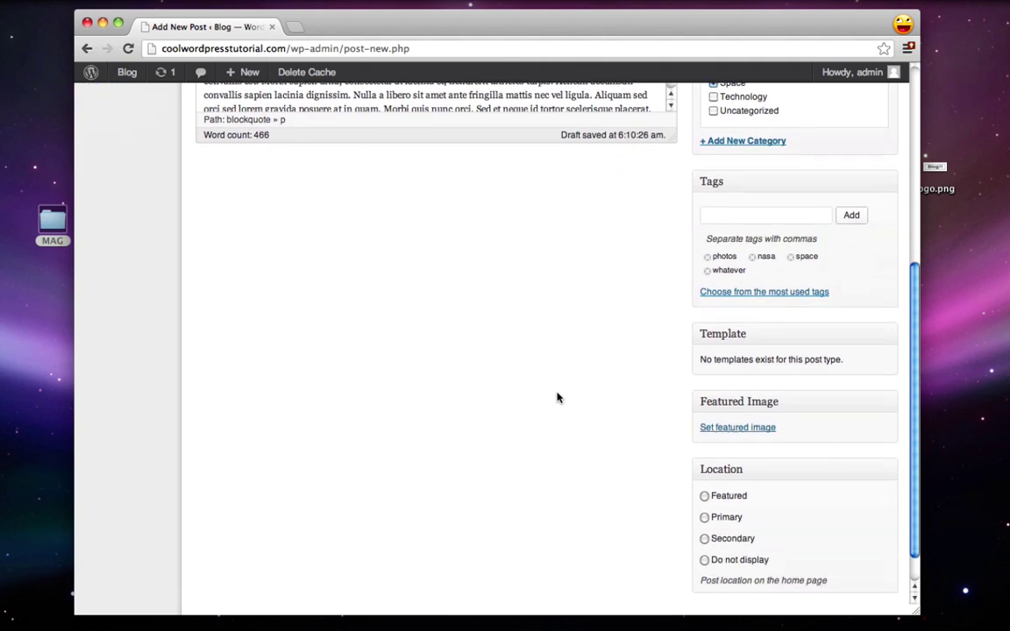
Step: Upload spacemoon.jpg and set it as the post's featured image
click(710, 427)
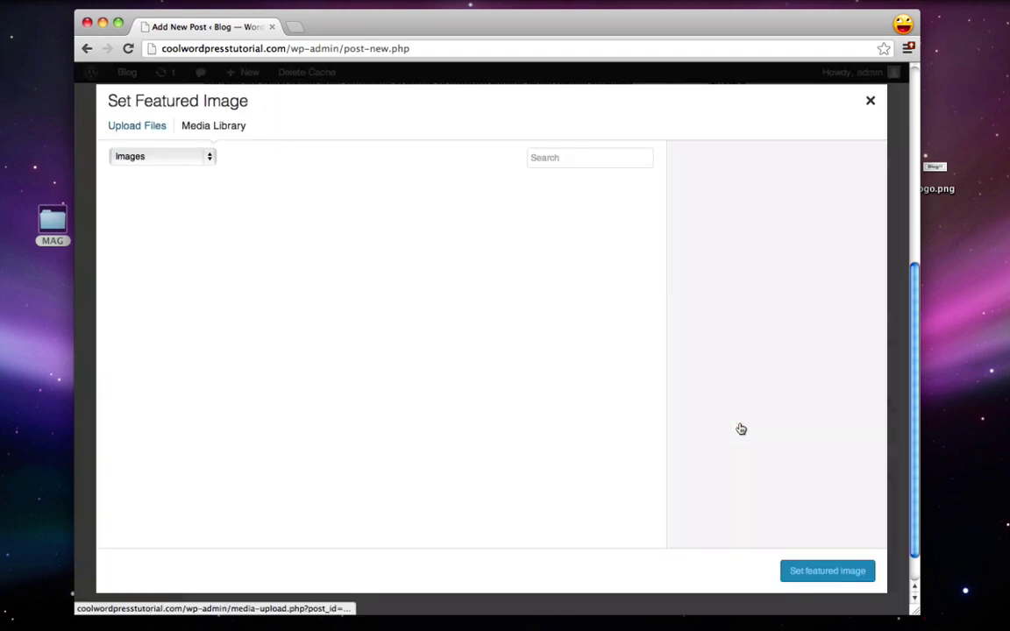
click(131, 124)
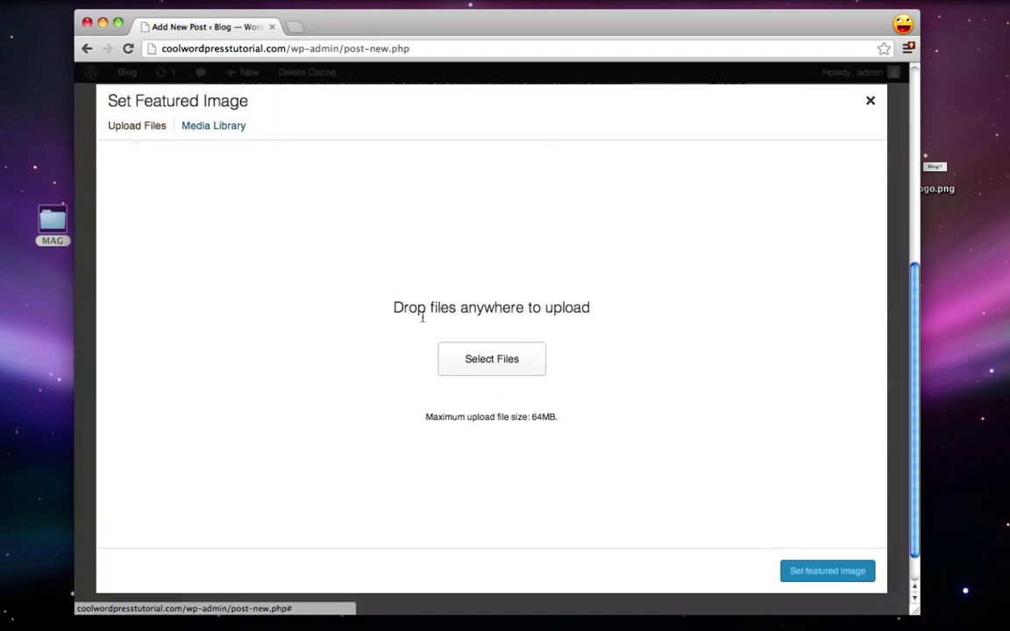
click(488, 363)
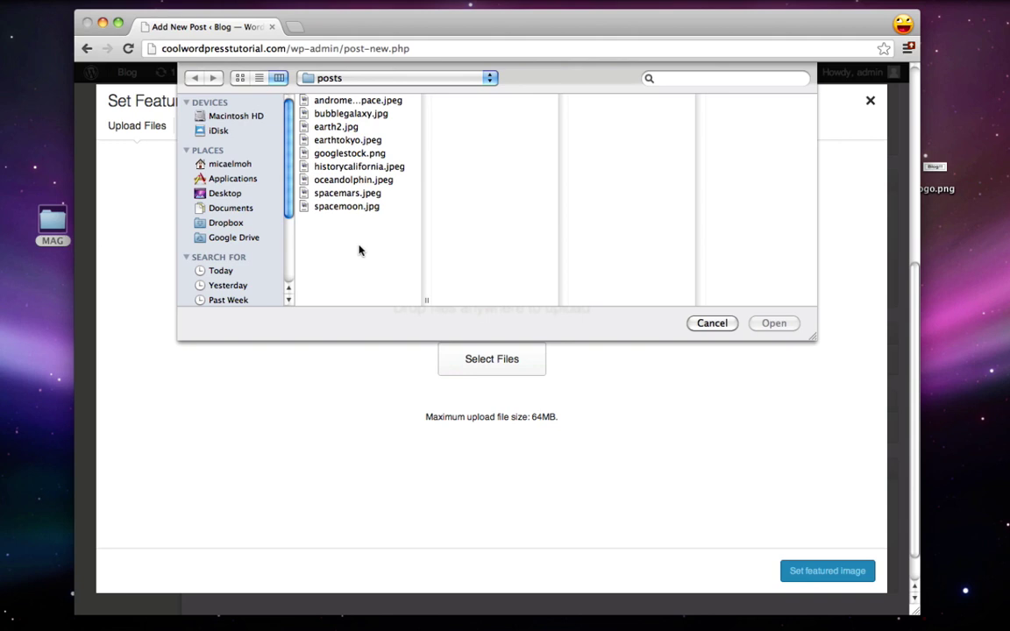
click(328, 208)
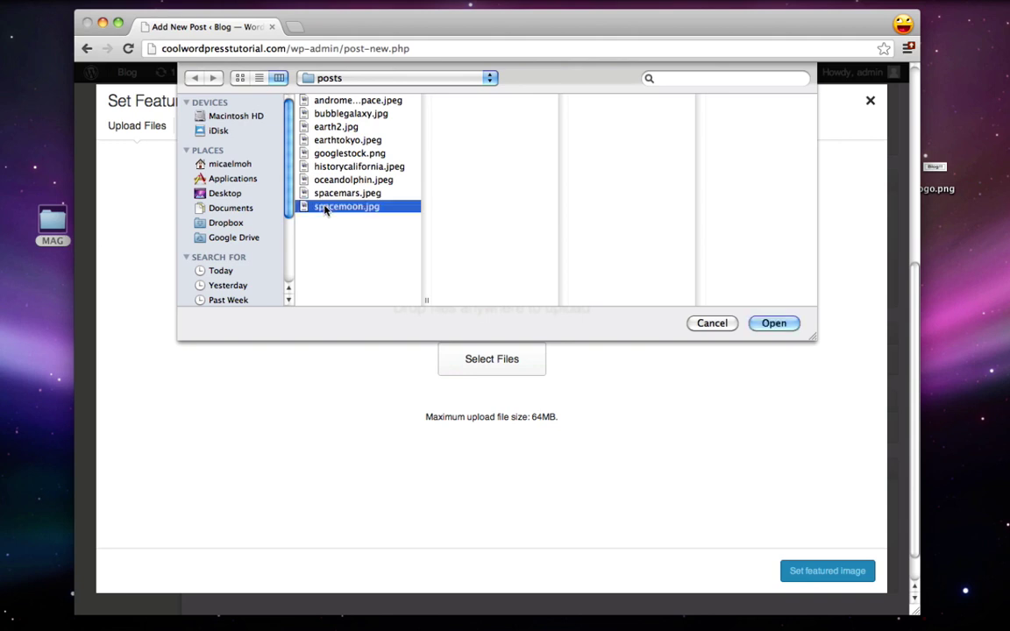
click(774, 322)
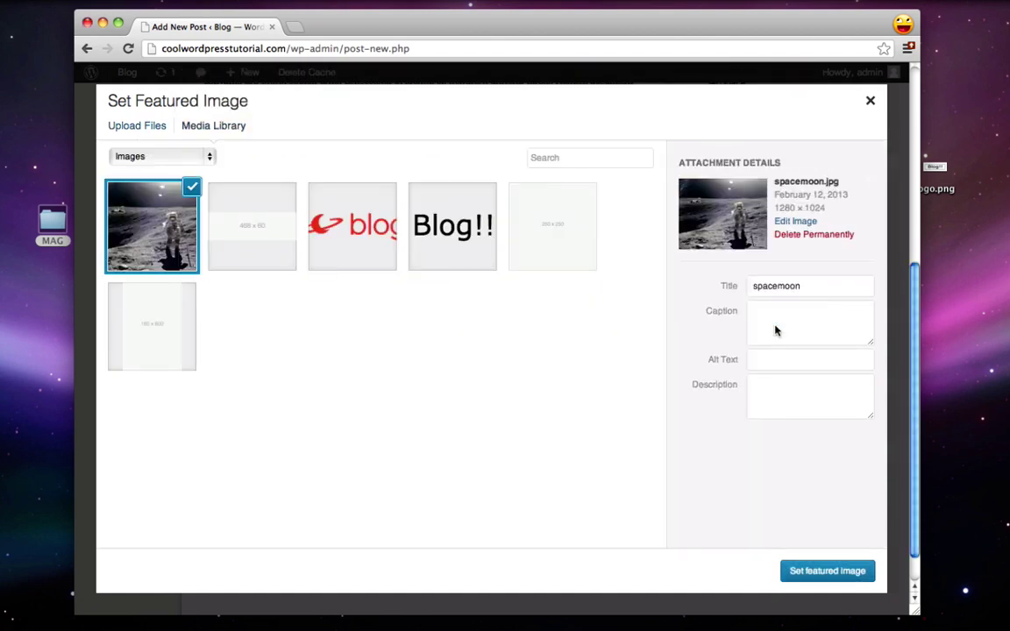
click(820, 575)
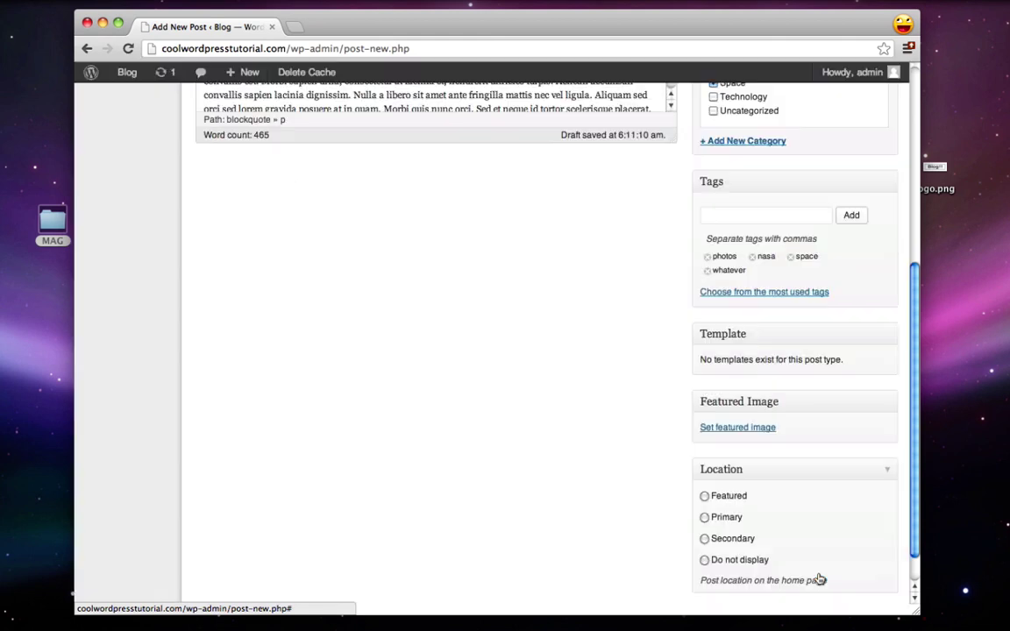
Step: Set the post's home page location to Featured
scroll(619, 407, down, 5)
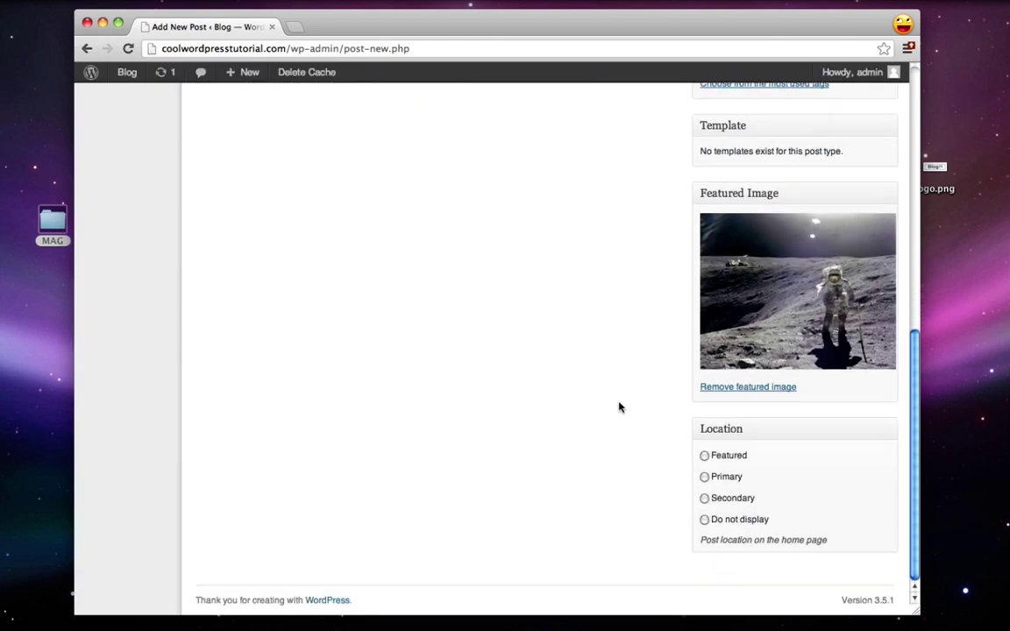
click(704, 455)
scroll(671, 440, up, 10)
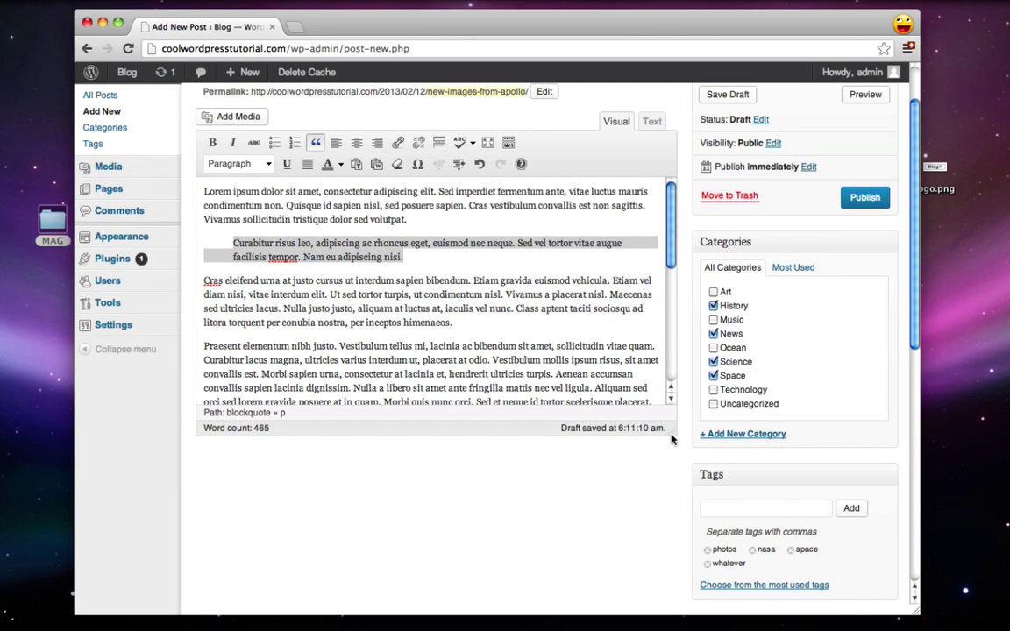
Step: Publish 'New images from Apollo', check it on the live homepage, and return to the admin
scroll(760, 313, up, 2)
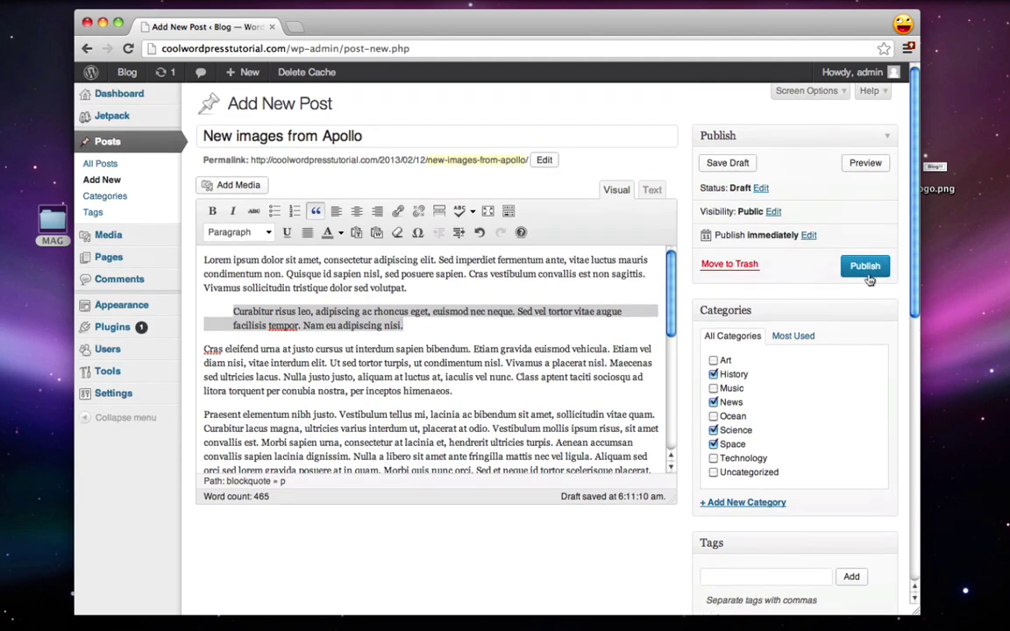
click(867, 269)
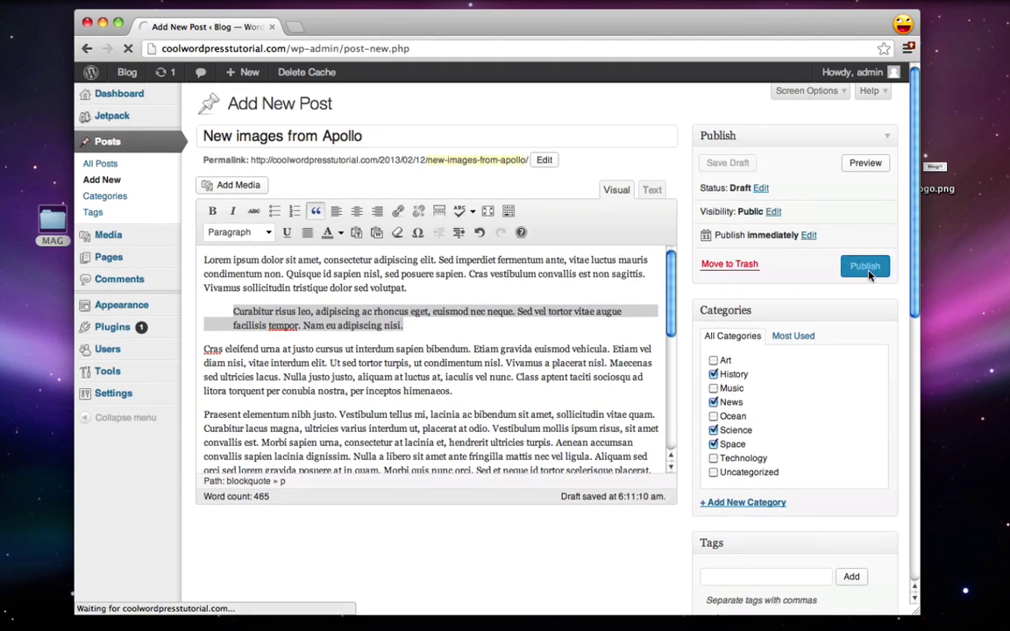
mouse_move(129, 76)
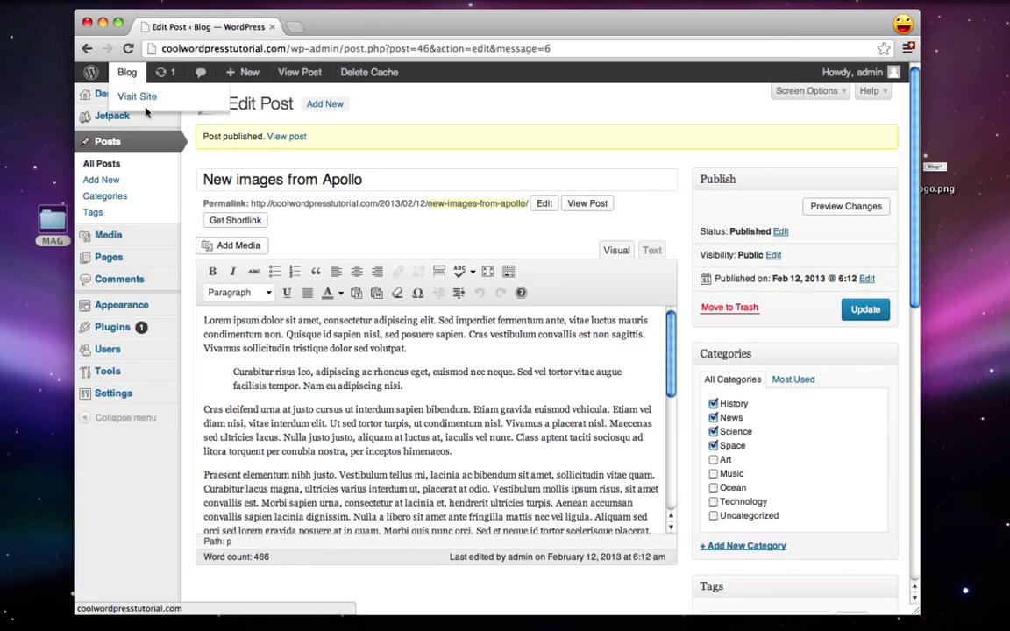
click(146, 103)
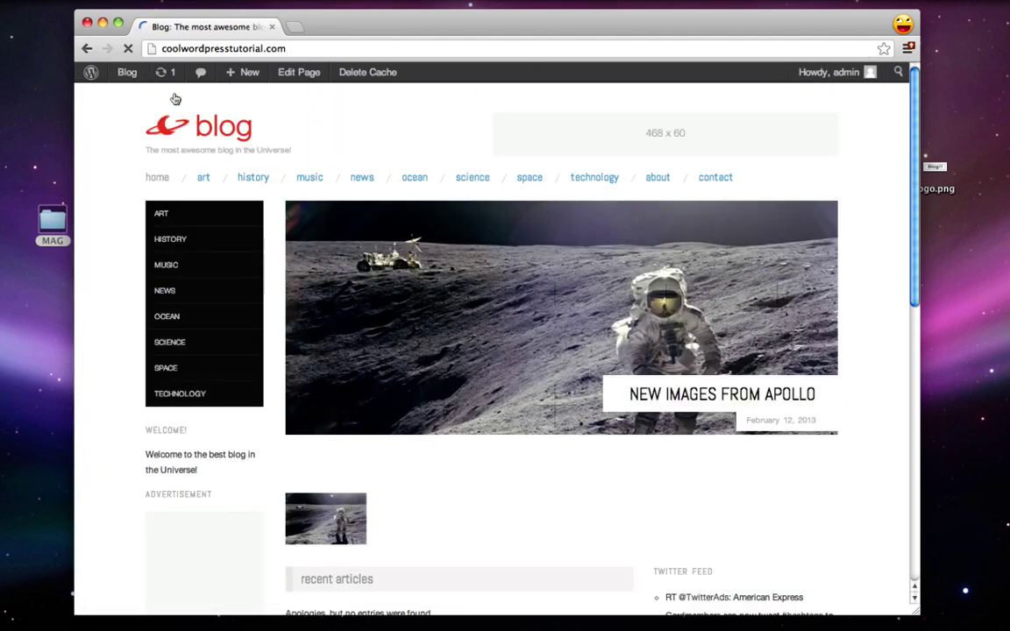
scroll(703, 388, down, 3)
scroll(704, 391, up, 3)
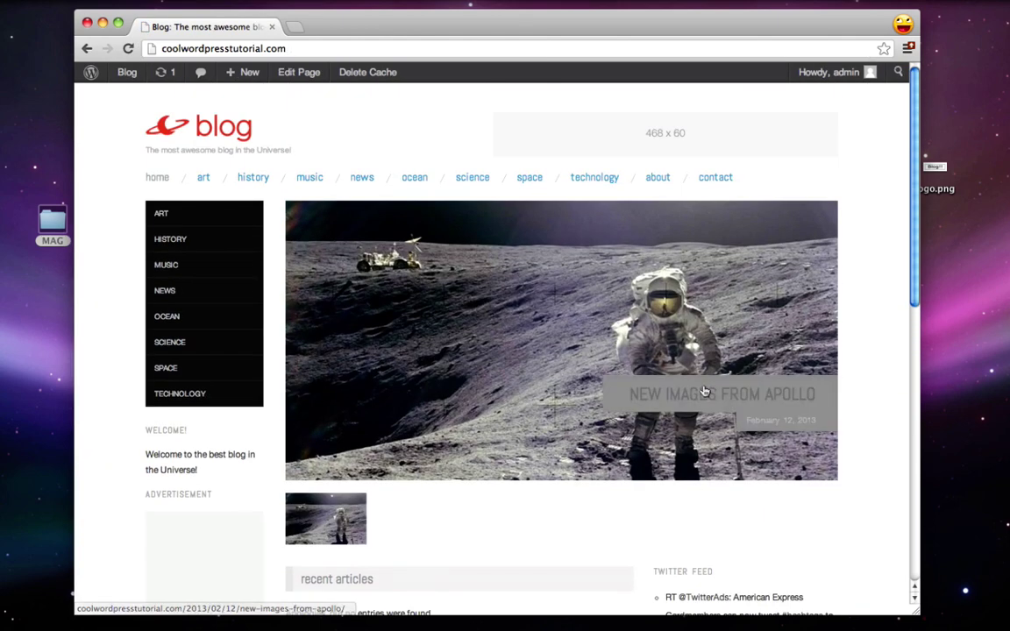
click(92, 73)
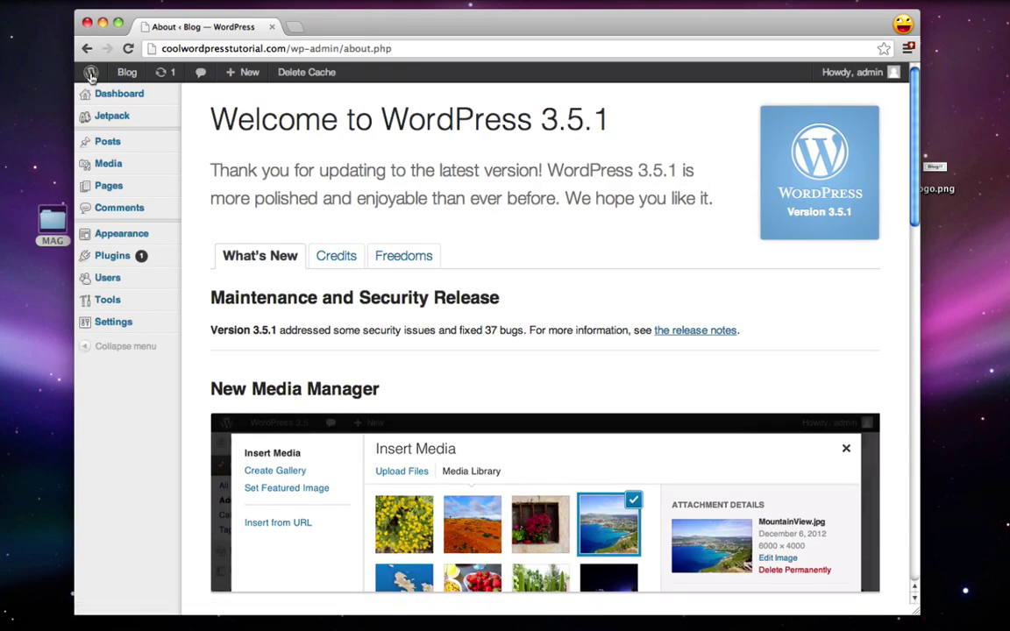
Step: Start a new post titled 'Amazing pictures of Tokyo'
click(125, 143)
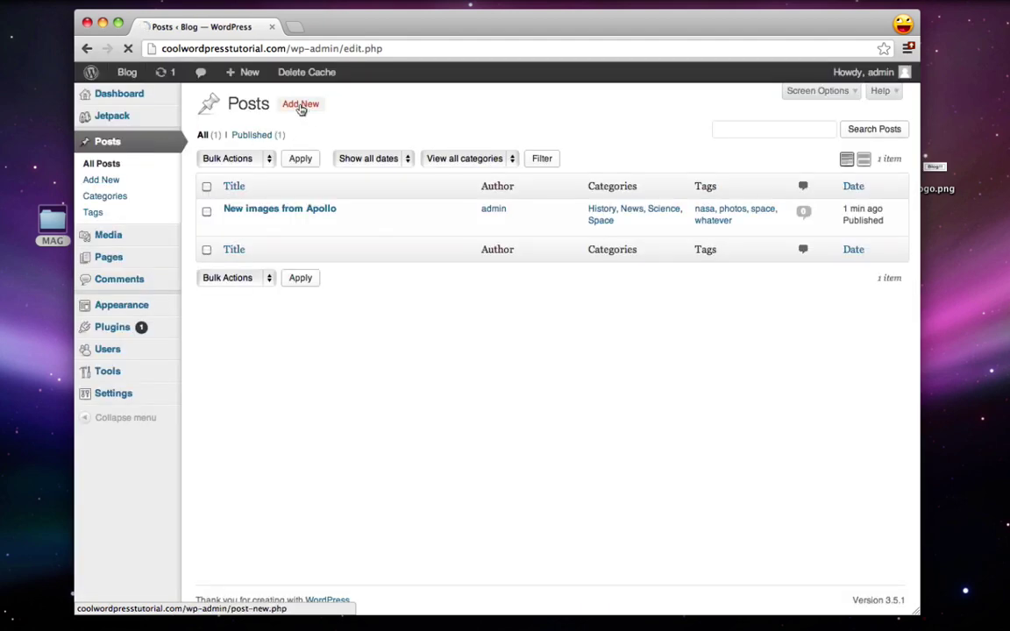
click(300, 105)
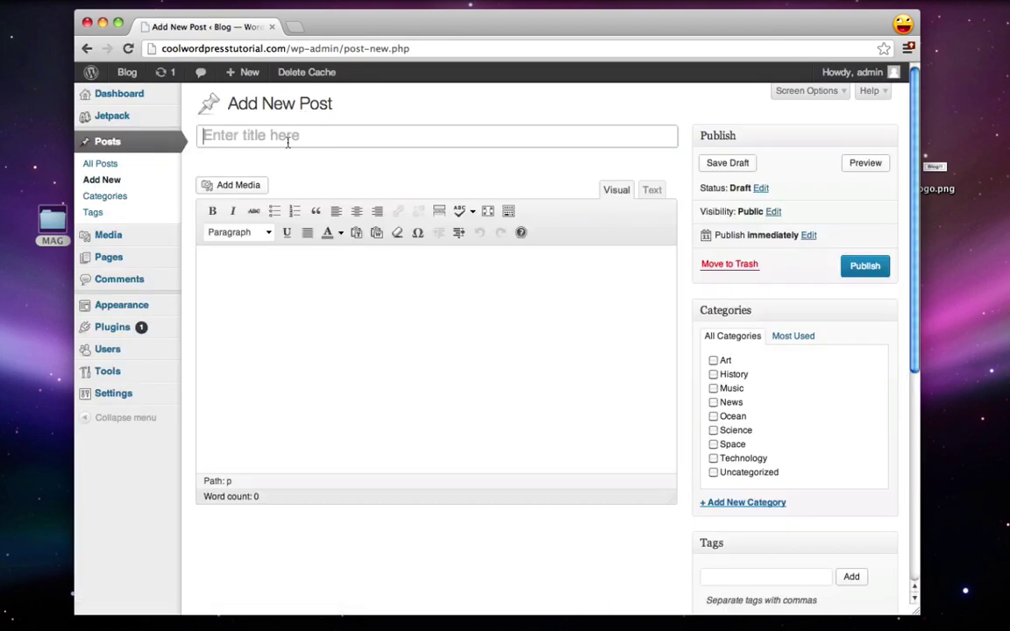
click(287, 142)
text(Amazing)
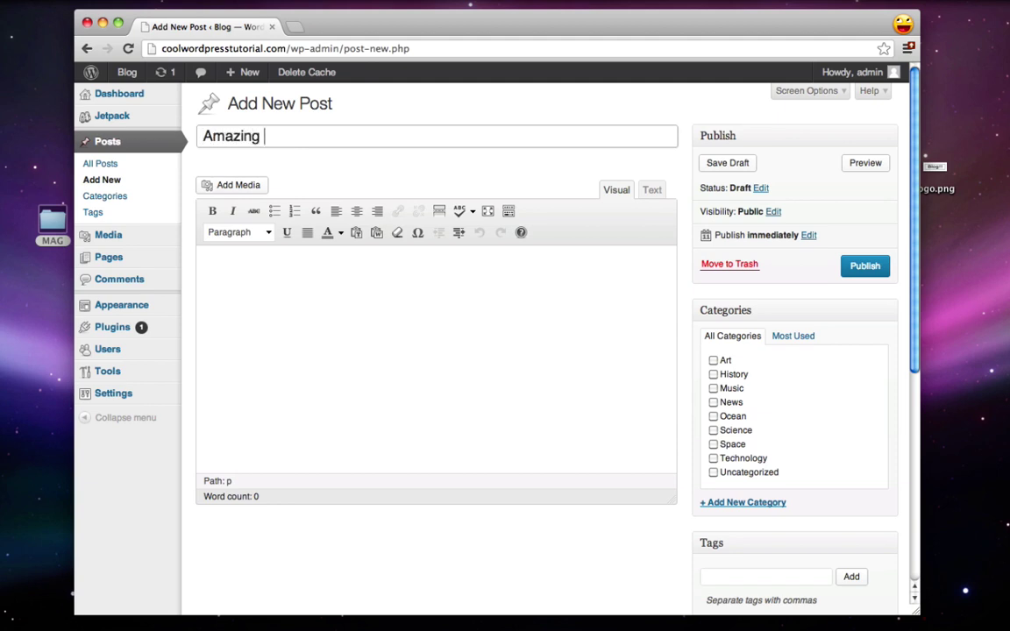
text( pictures of Tokyo)
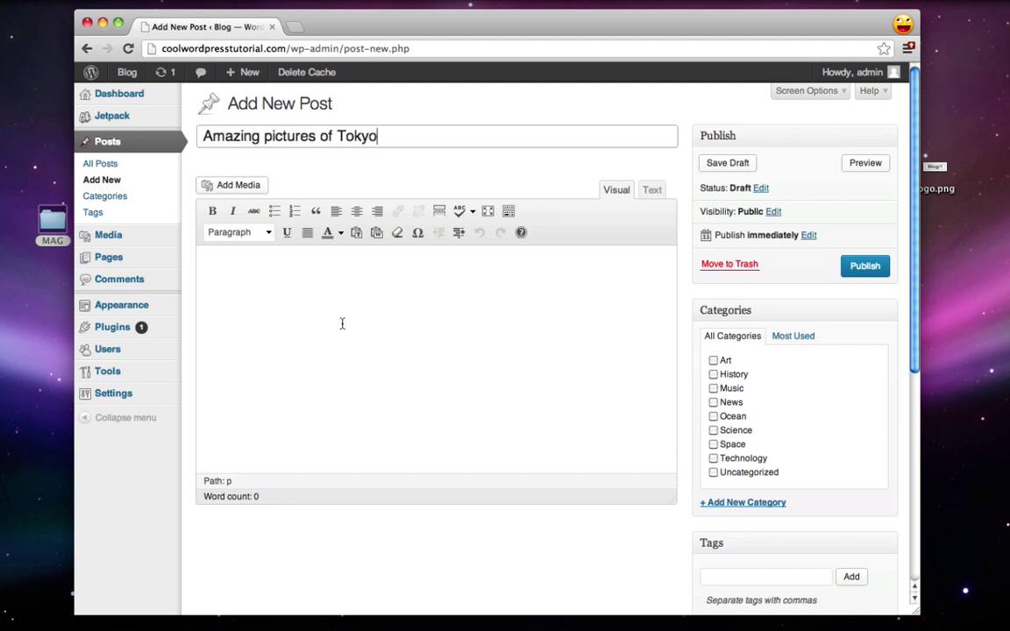
Step: Paste the sample text from the TextEdit document into the post body
click(342, 324)
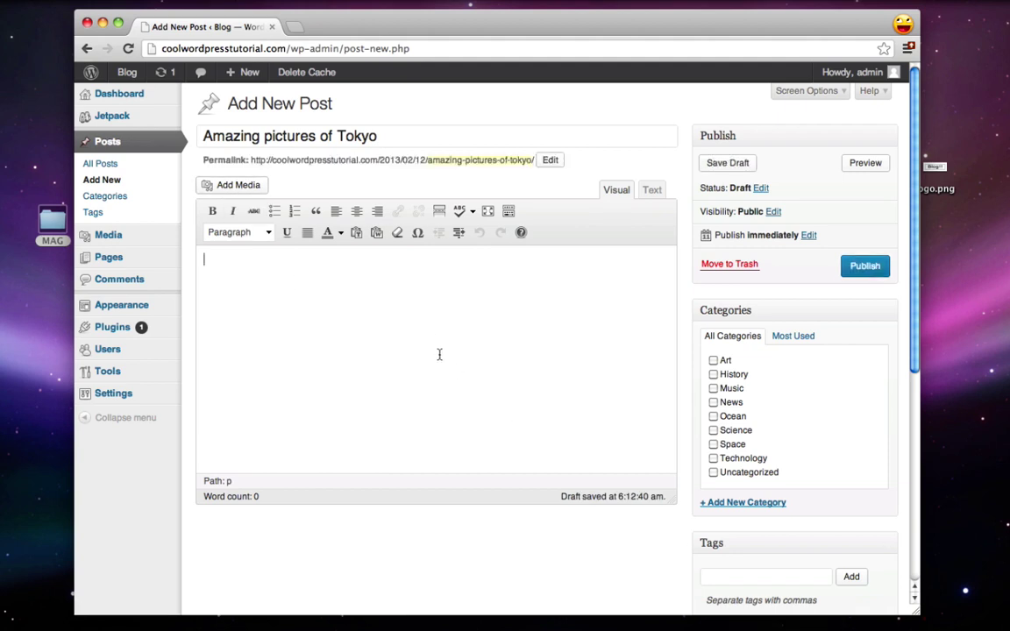
mouse_move(890, 624)
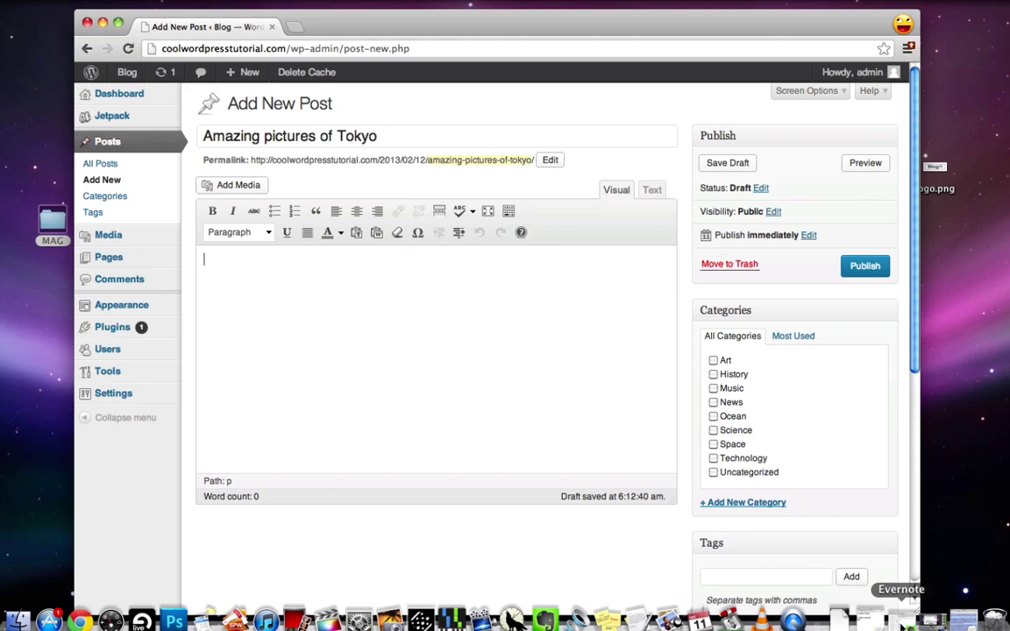
click(904, 621)
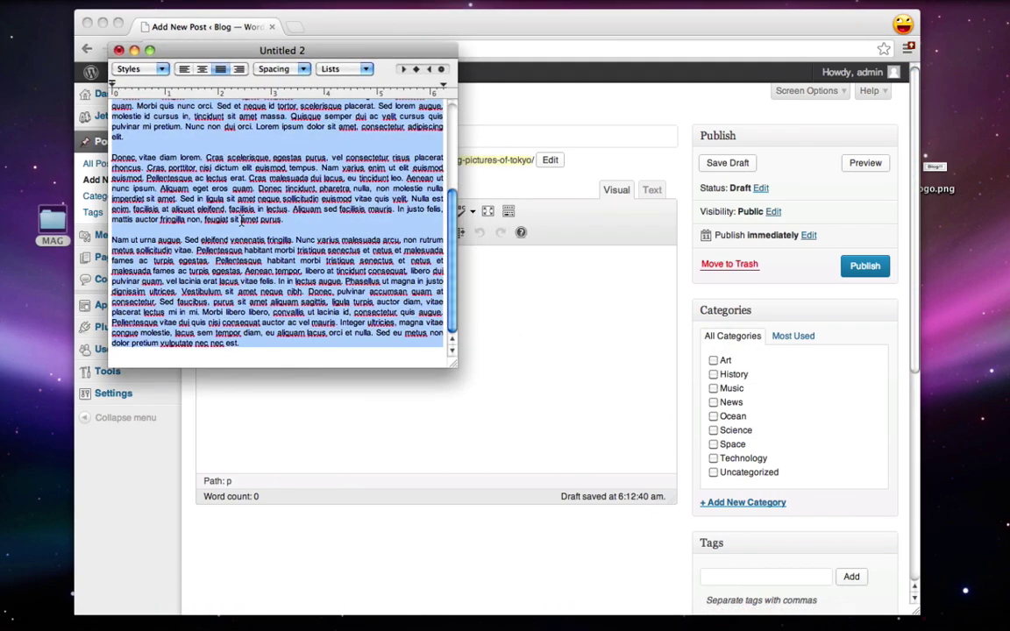
click(133, 51)
click(271, 286)
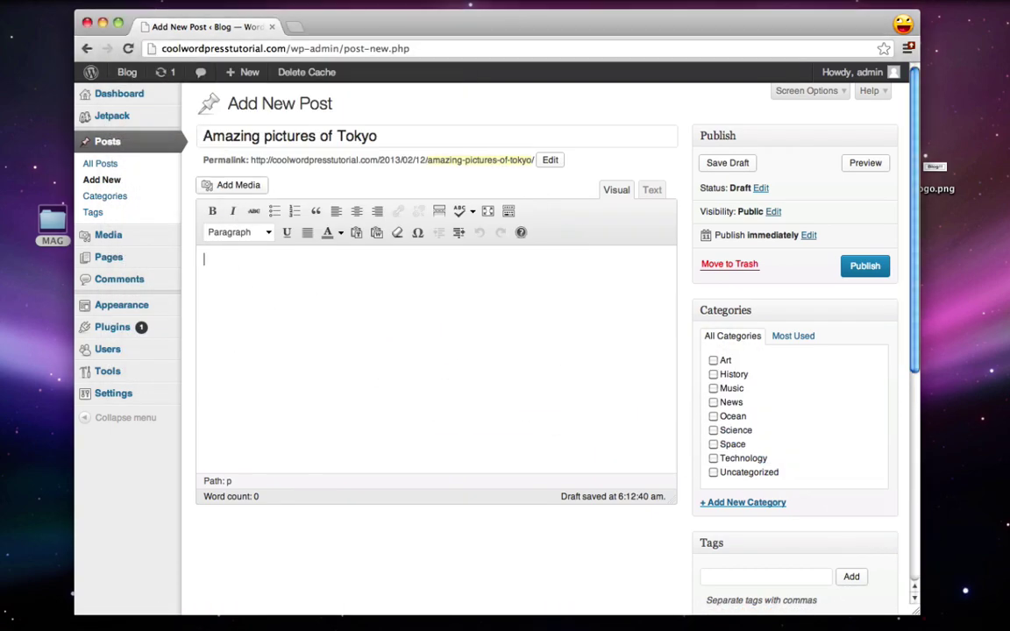
key(super+v)
Step: Turn the Praesent elementum paragraph into a blockquote
scroll(313, 289, up, 3)
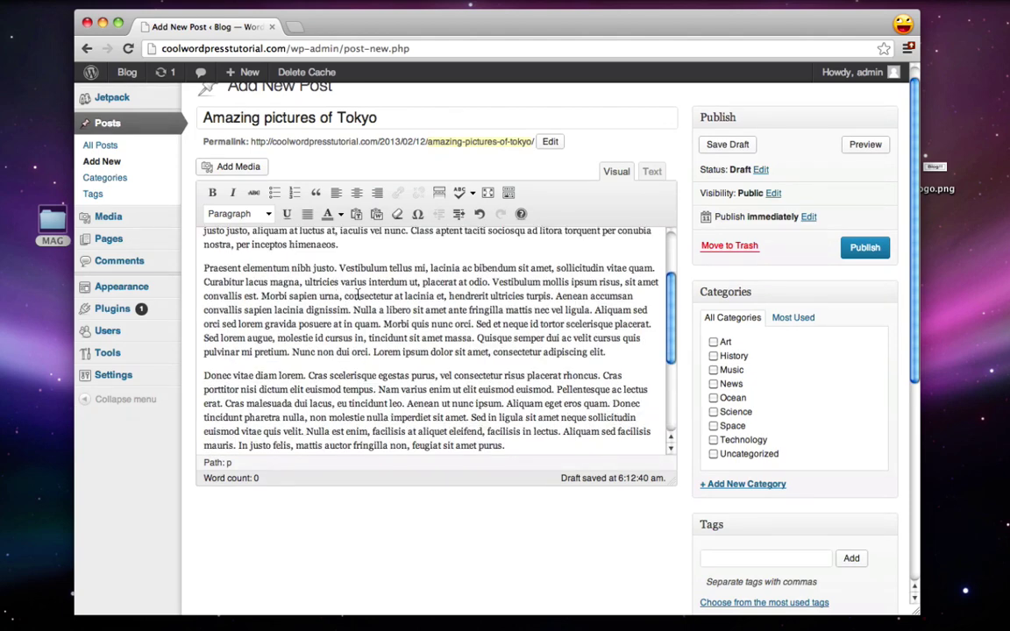
drag(614, 352, 204, 267)
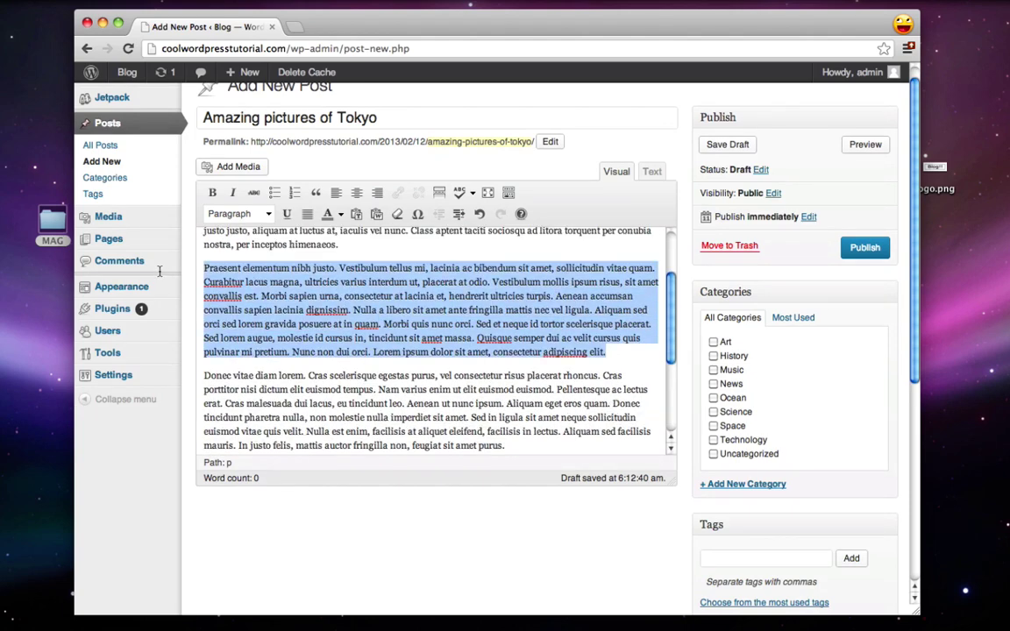
click(314, 193)
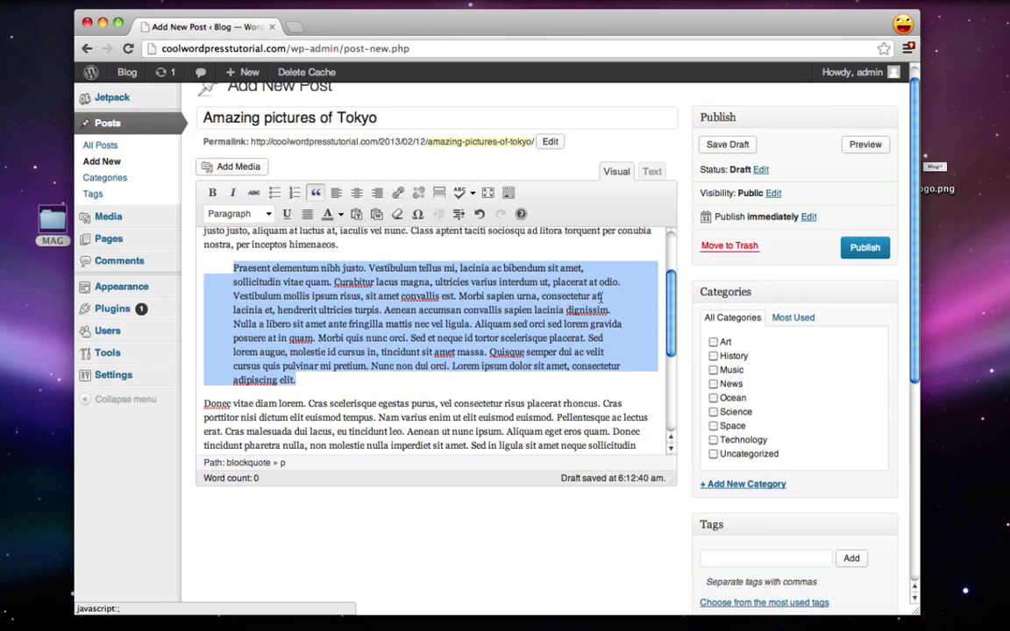
Step: File the post under Art and tag it photos and japan
click(712, 342)
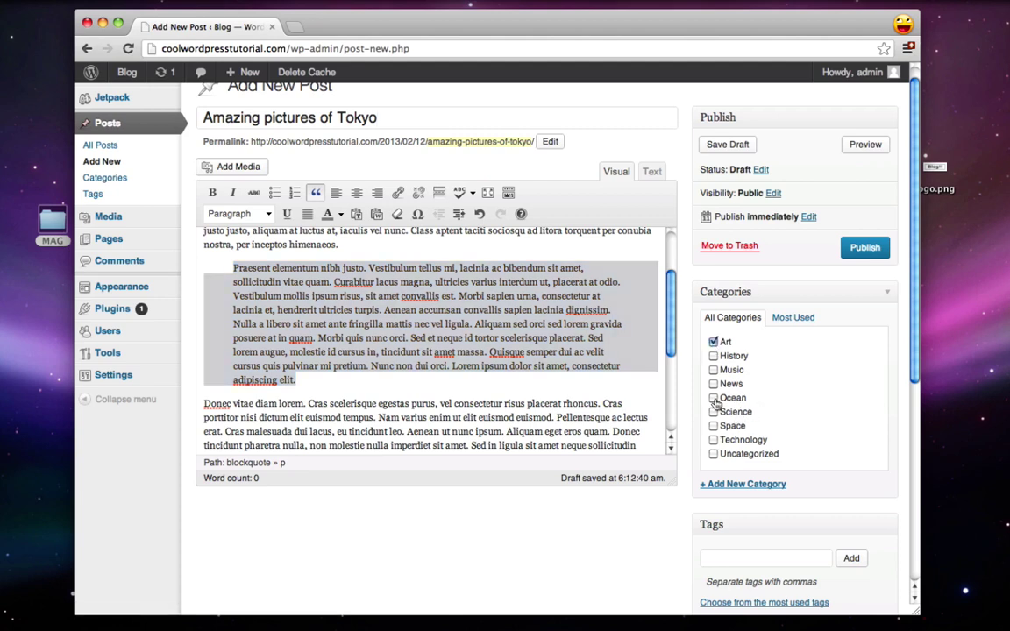
scroll(647, 559, down, 2)
click(744, 504)
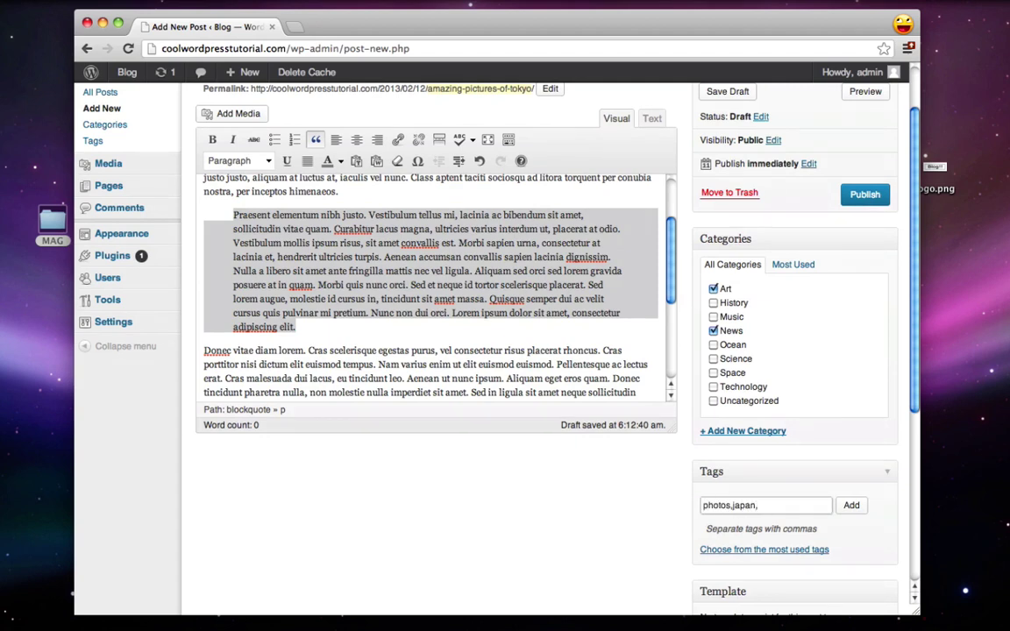
click(851, 505)
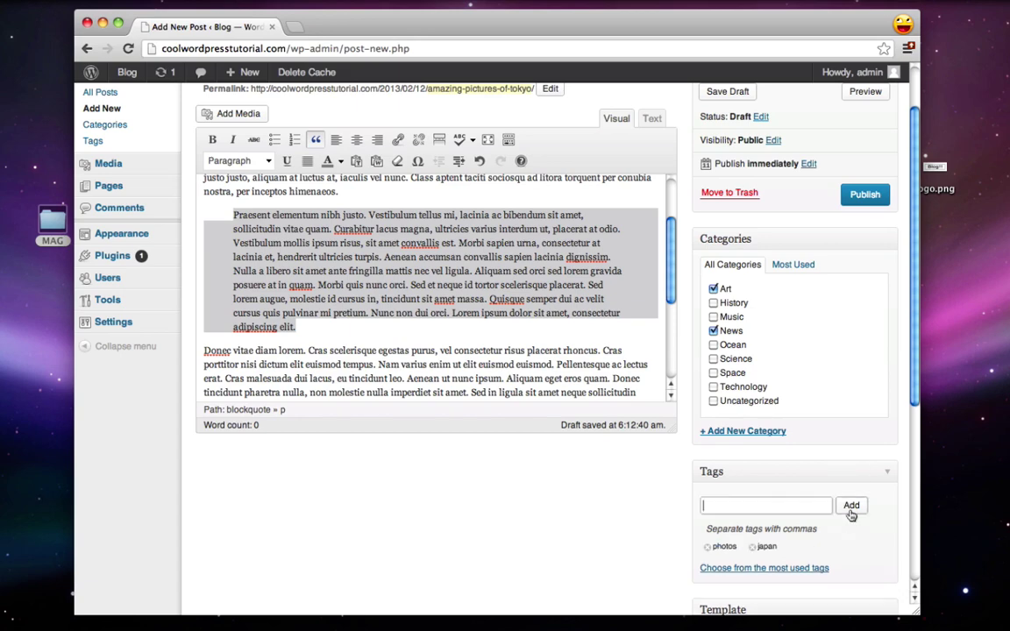
scroll(503, 526, down, 5)
scroll(503, 496, down, 2)
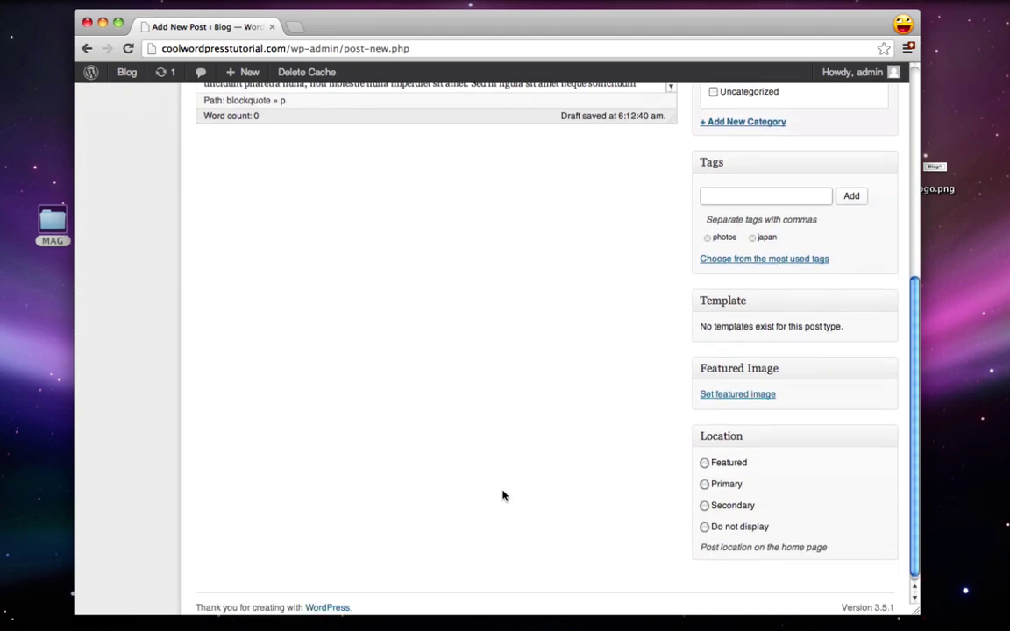
Step: Upload earthtokyo.jpeg and set it as the post's featured image
click(741, 395)
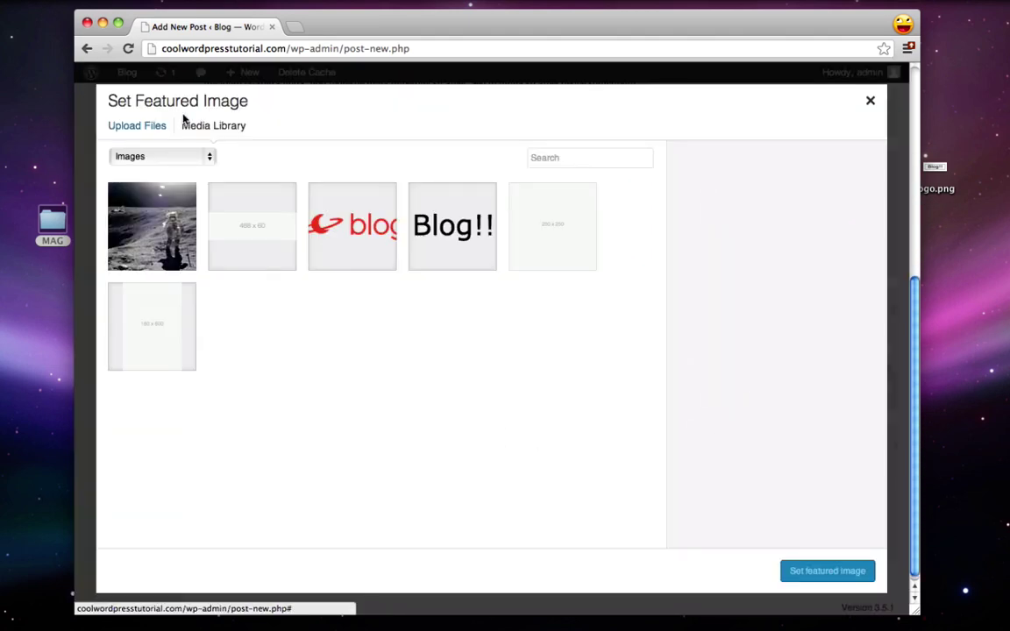
click(155, 127)
click(449, 359)
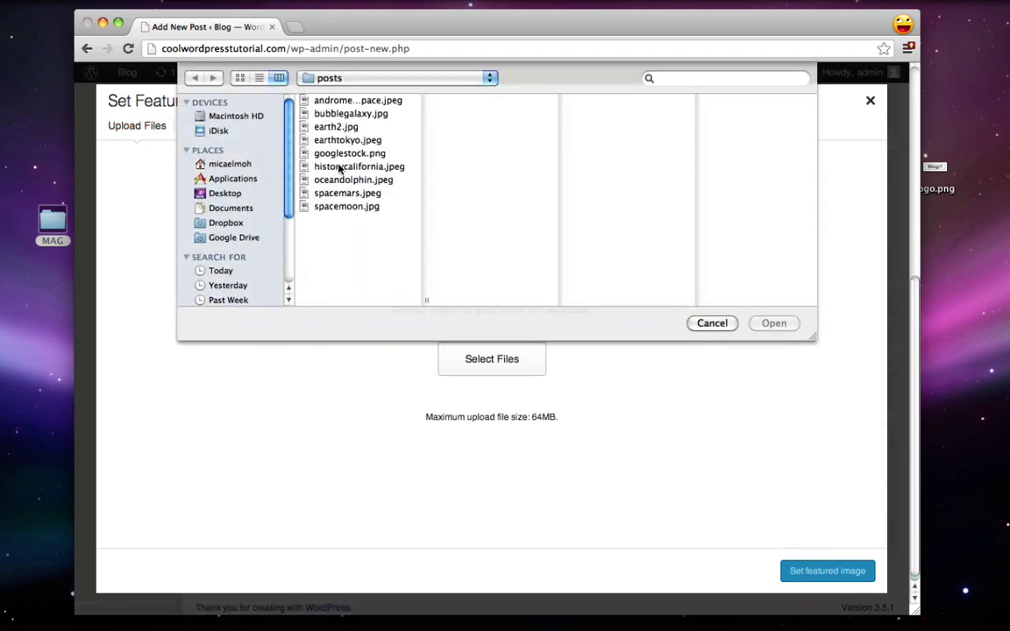
click(334, 143)
click(774, 323)
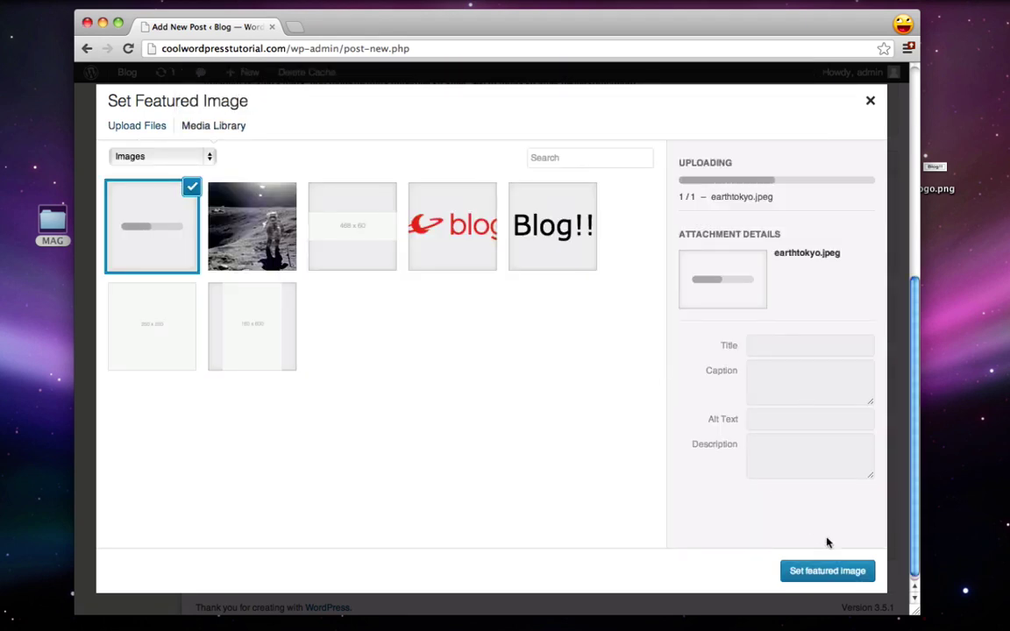
click(834, 571)
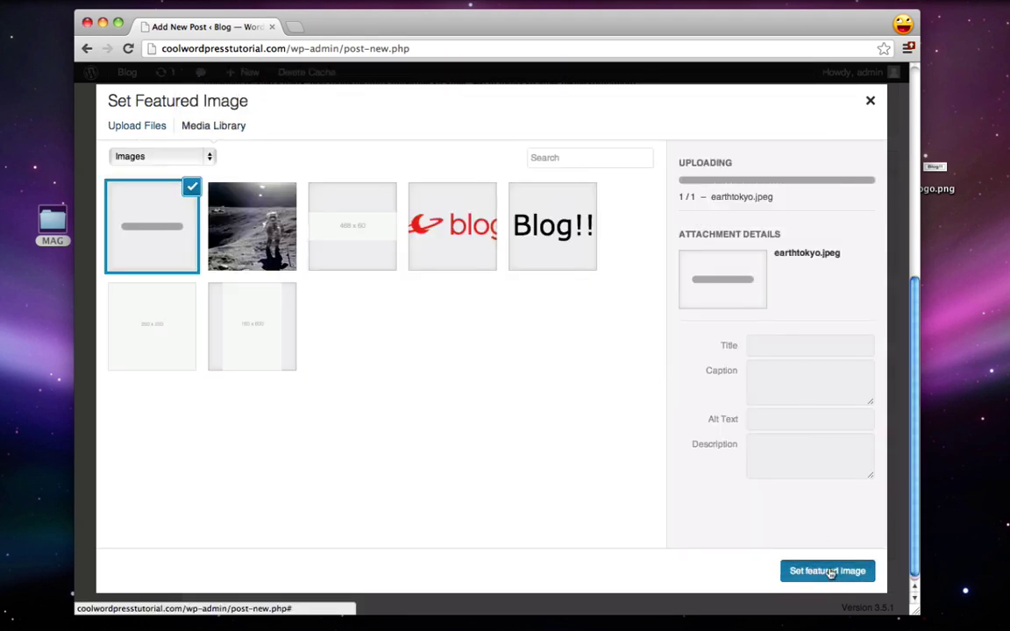
Step: Publish the Tokyo post
scroll(596, 431, down, 1)
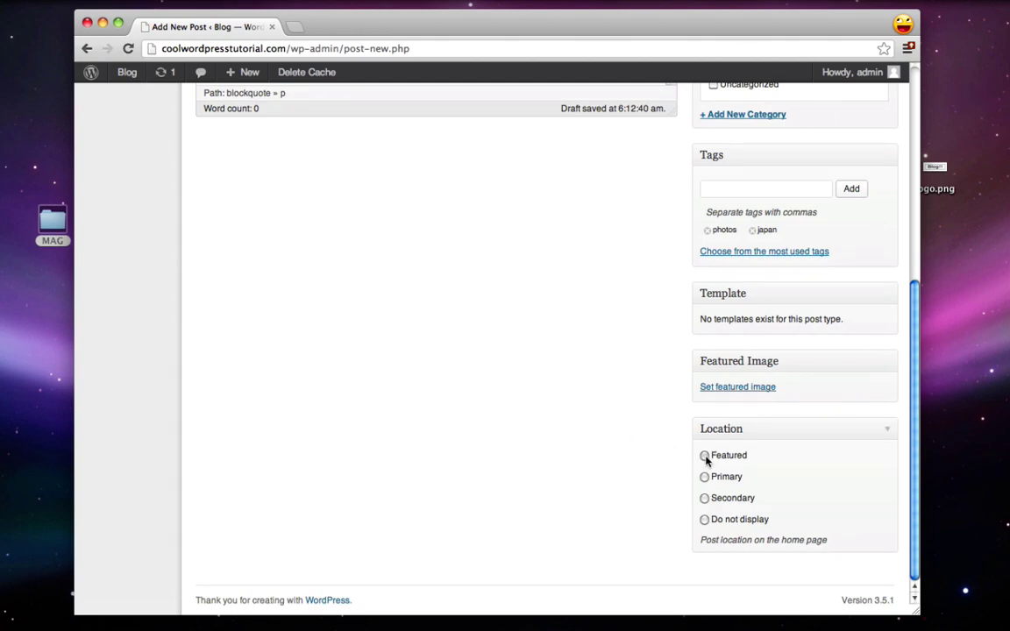
scroll(600, 472, up, 5)
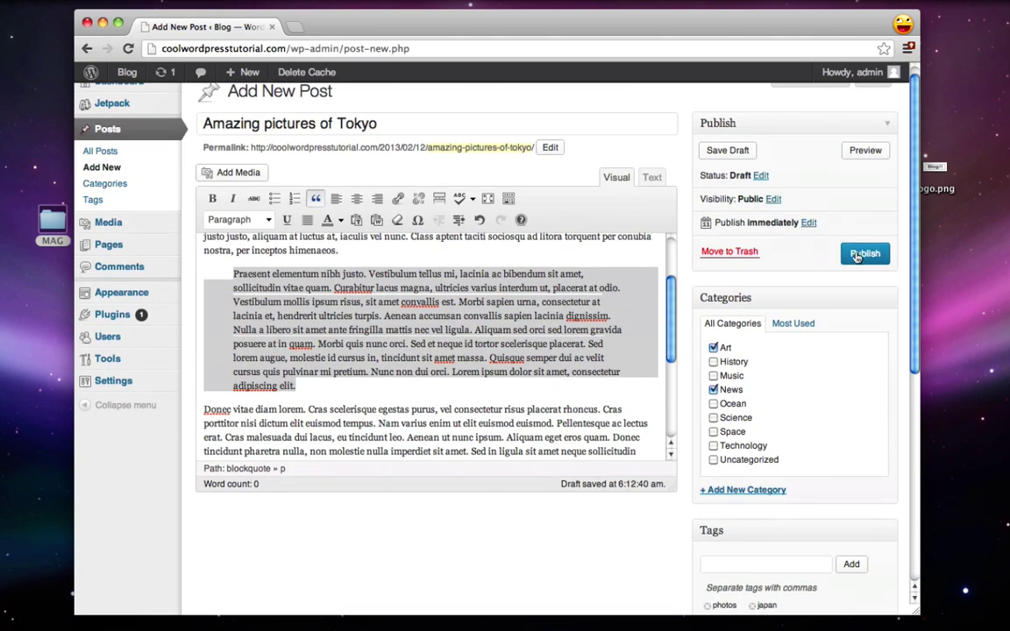
click(864, 253)
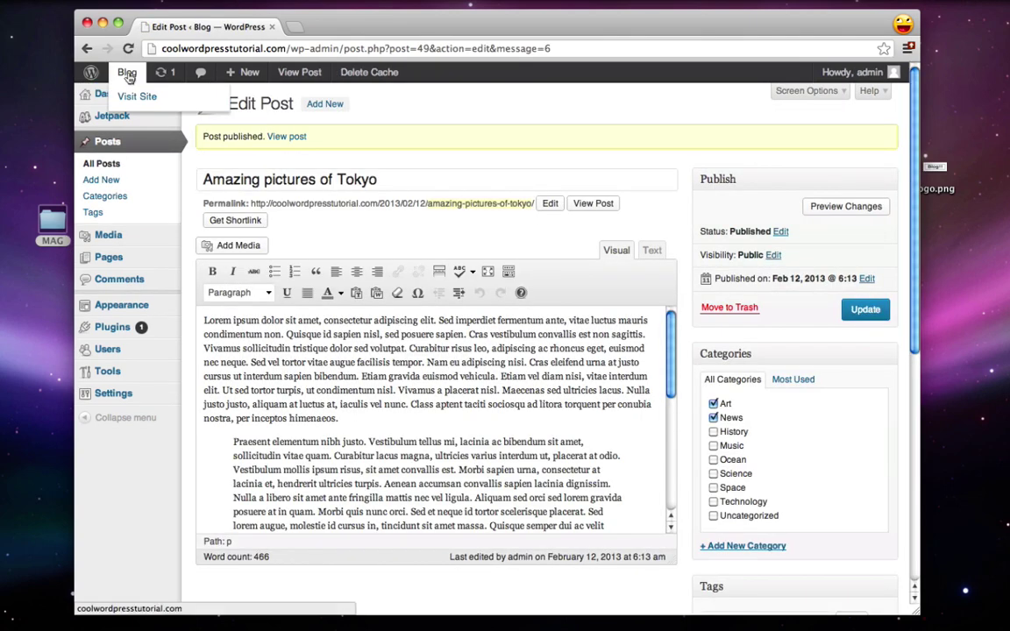
Step: Open the Tokyo post from the live homepage slider, read through it, then return to the admin
click(128, 76)
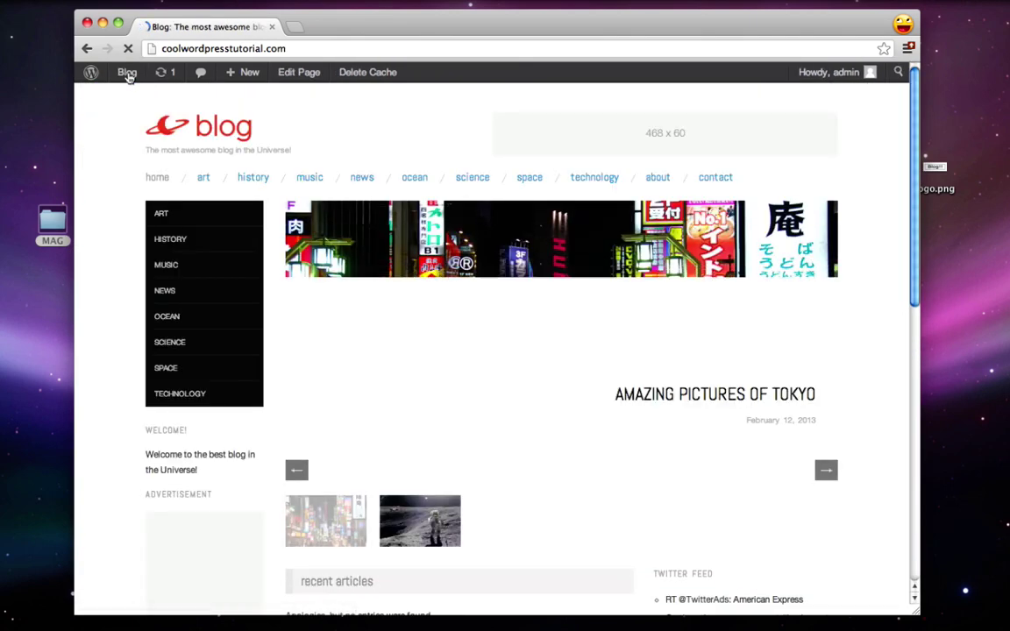
click(747, 382)
scroll(432, 274, down, 2)
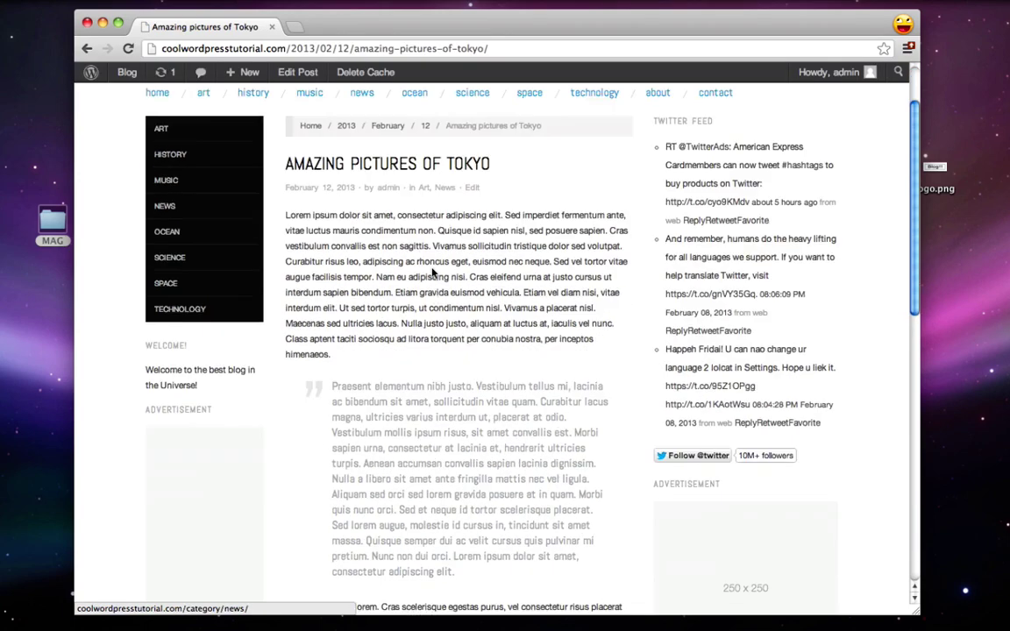
scroll(432, 274, down, 2)
drag(331, 291, 593, 446)
click(582, 469)
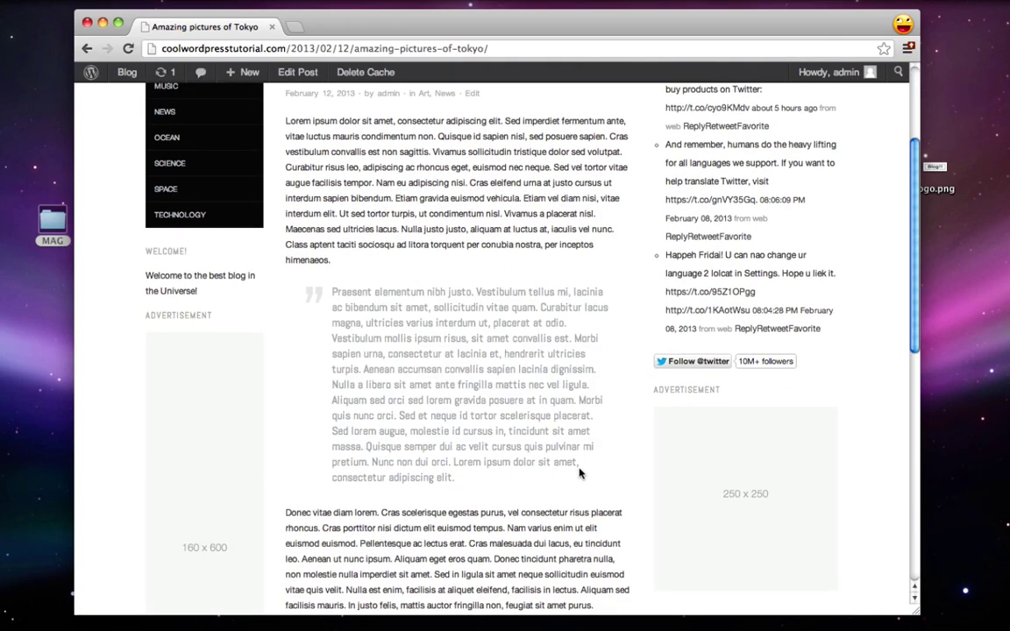
scroll(581, 469, up, 2)
scroll(581, 469, down, 3)
scroll(578, 474, down, 8)
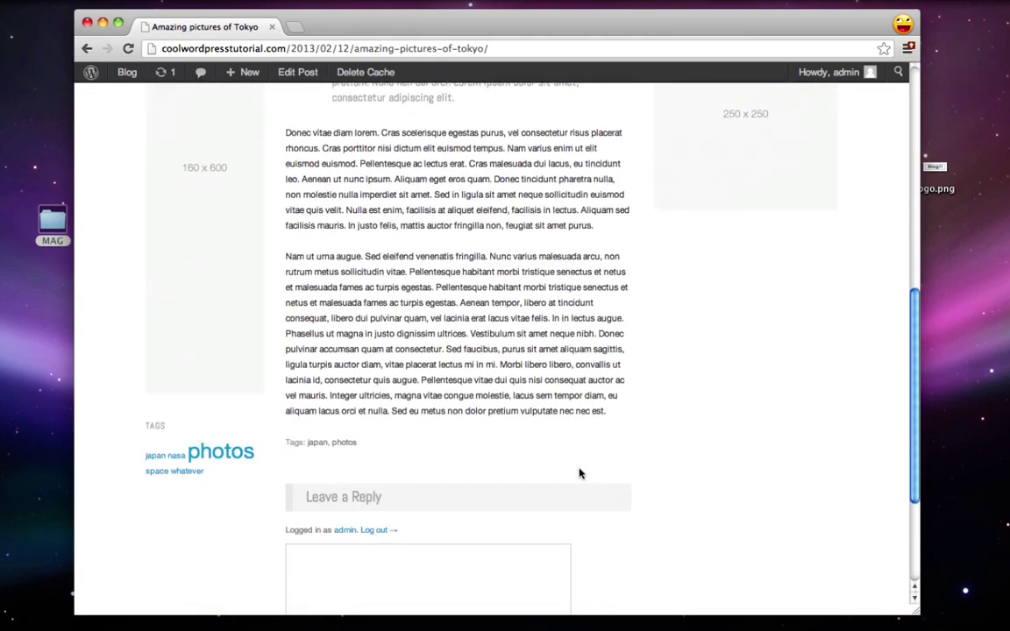
scroll(579, 474, up, 6)
scroll(578, 472, up, 7)
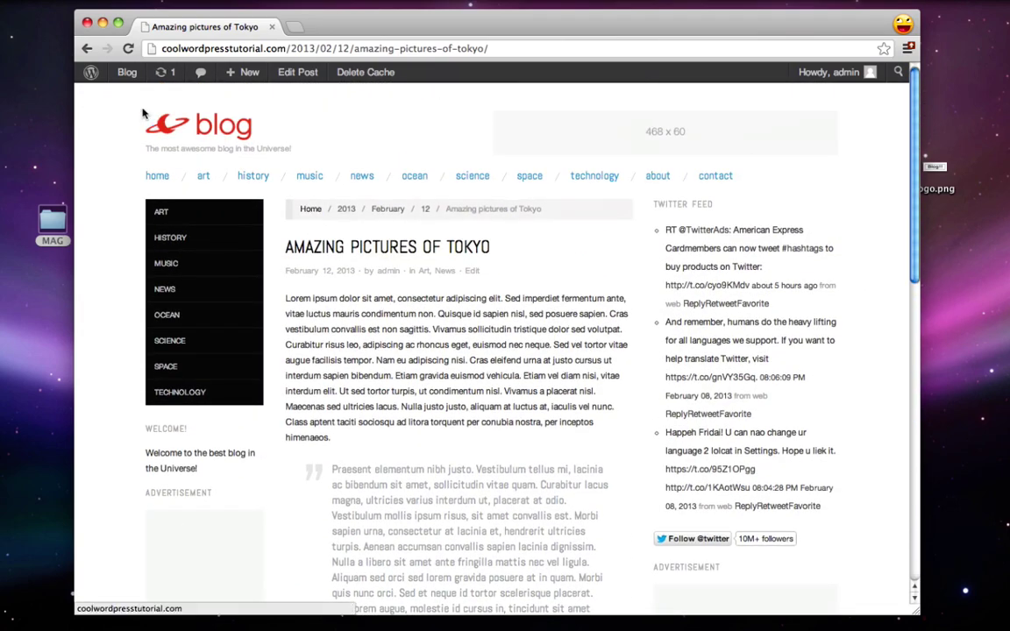
click(91, 73)
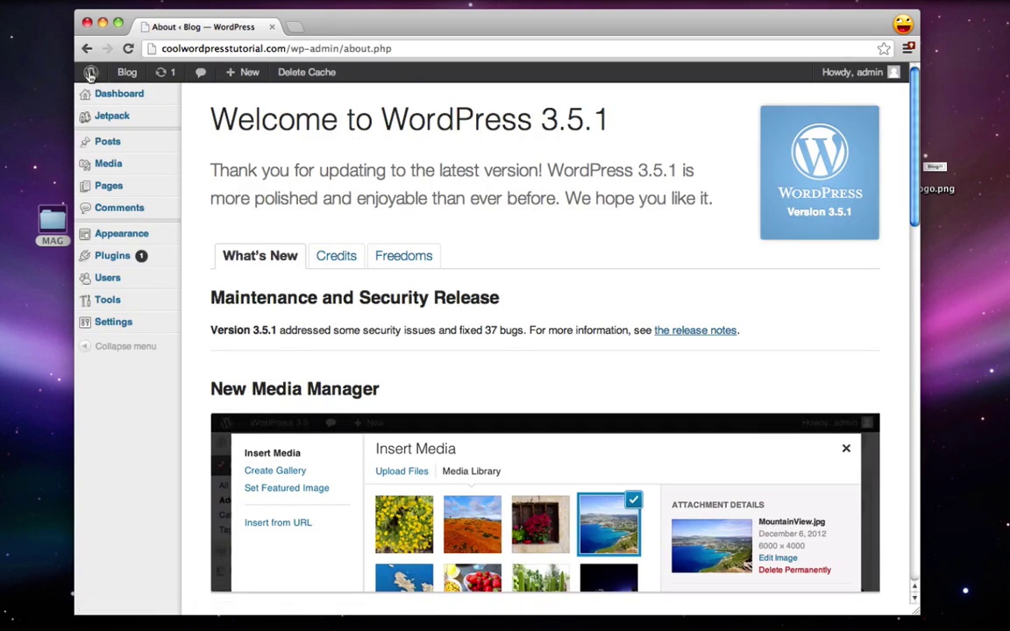
Step: Open the Tokyo post from the All Posts list
mouse_move(110, 149)
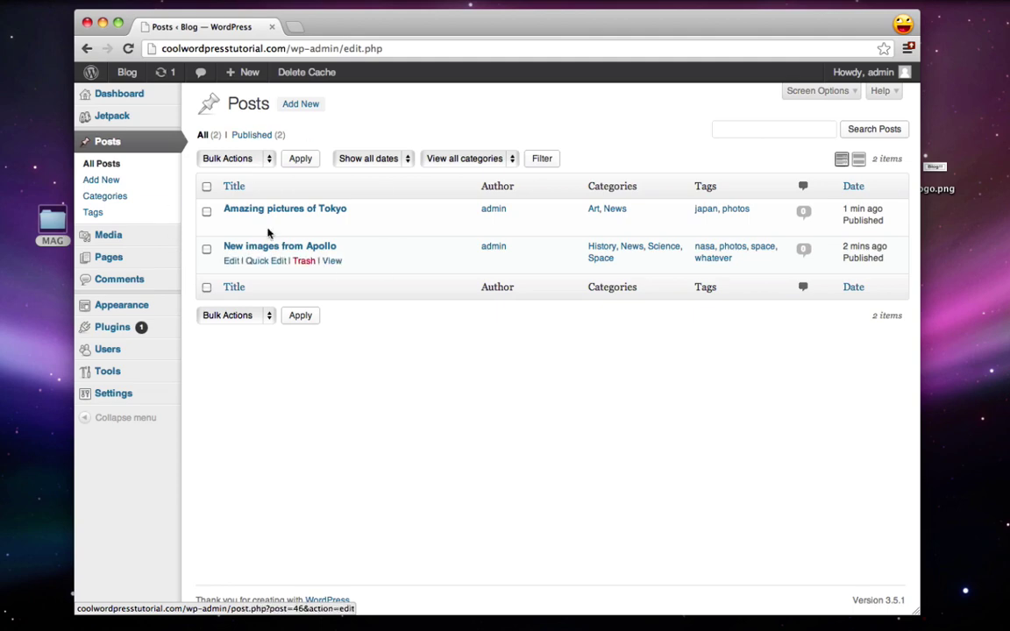
click(234, 208)
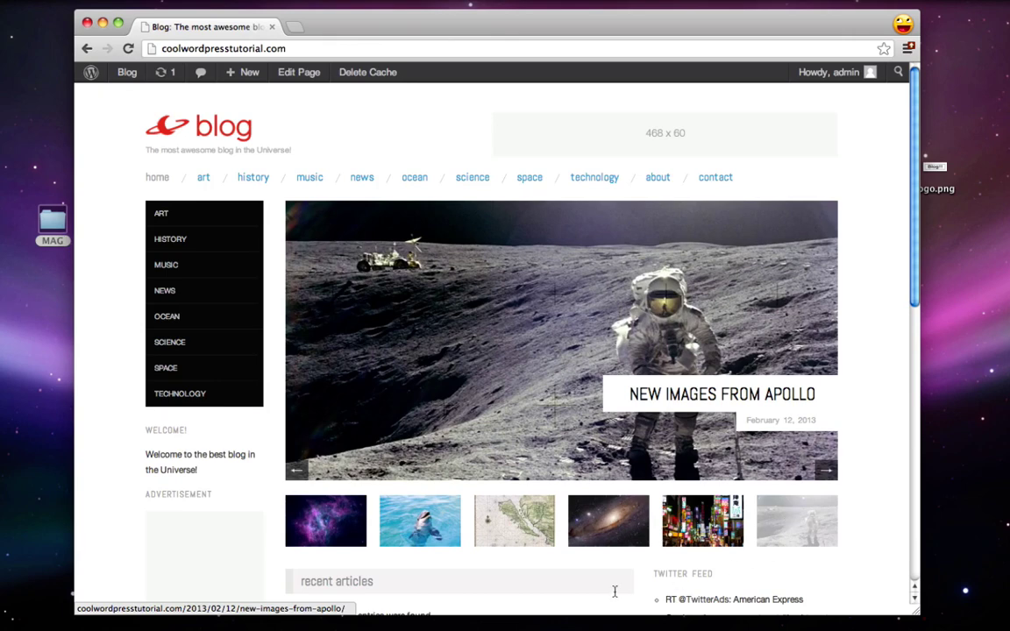
Step: Browse the posts tagged space, then open the Space category page
scroll(699, 319, down, 10)
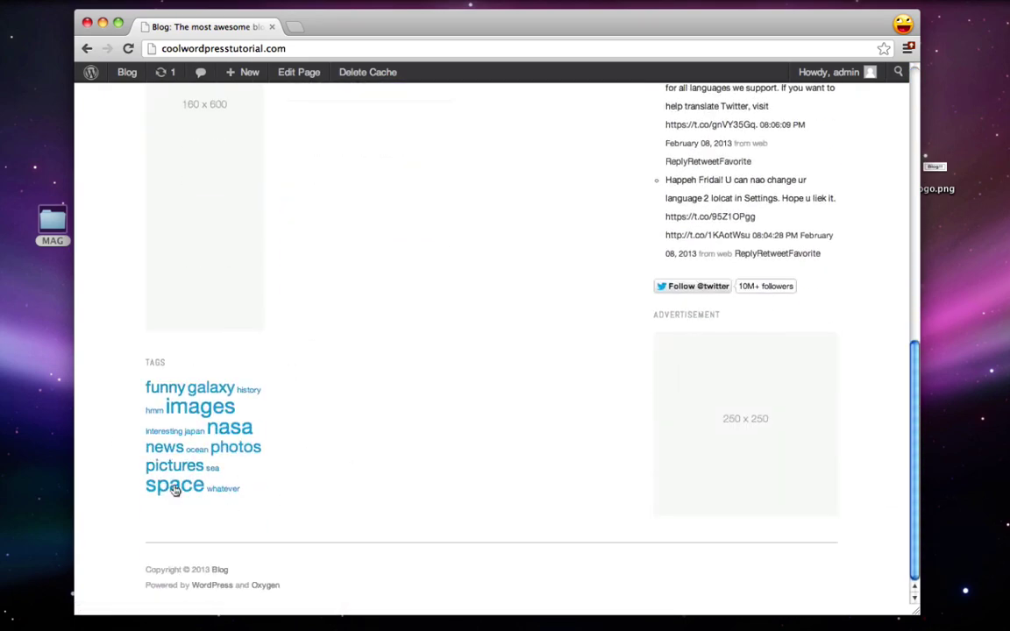
click(162, 488)
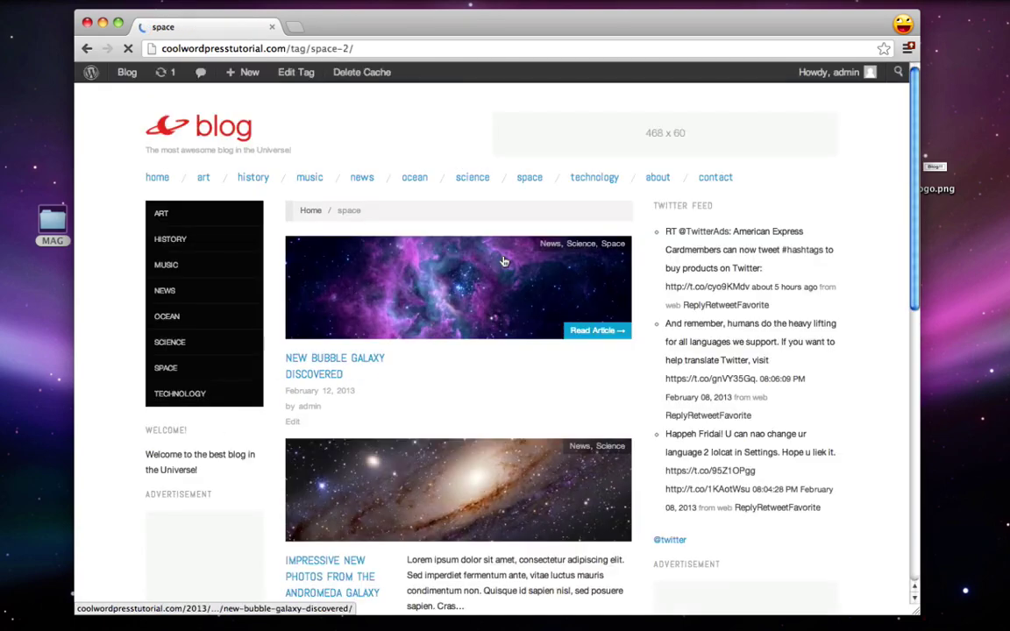
scroll(505, 262, down, 3)
scroll(505, 261, down, 2)
scroll(505, 261, up, 5)
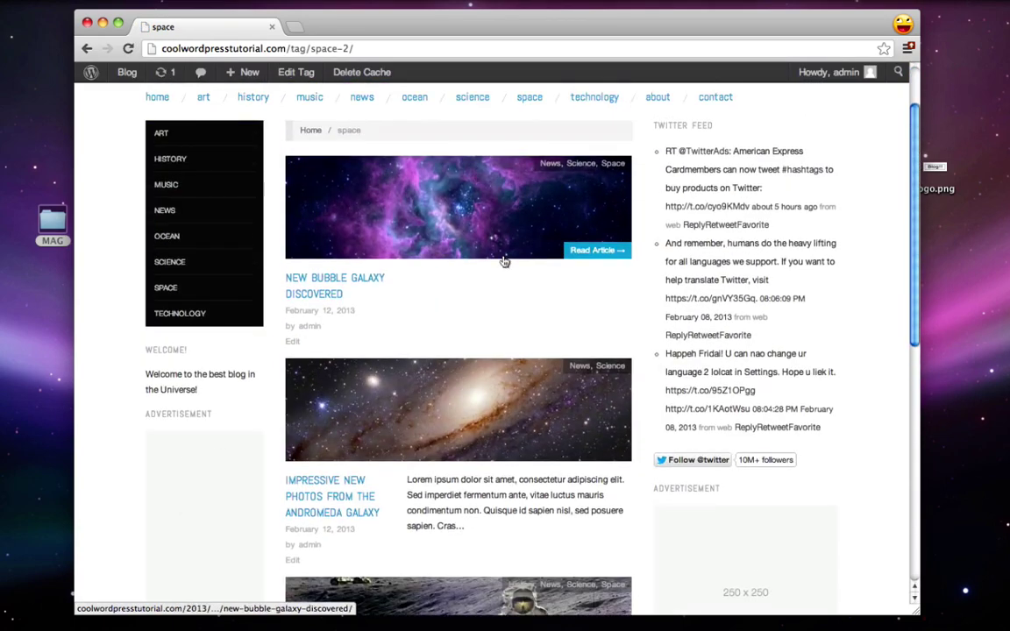
scroll(505, 261, down, 3)
scroll(505, 261, up, 3)
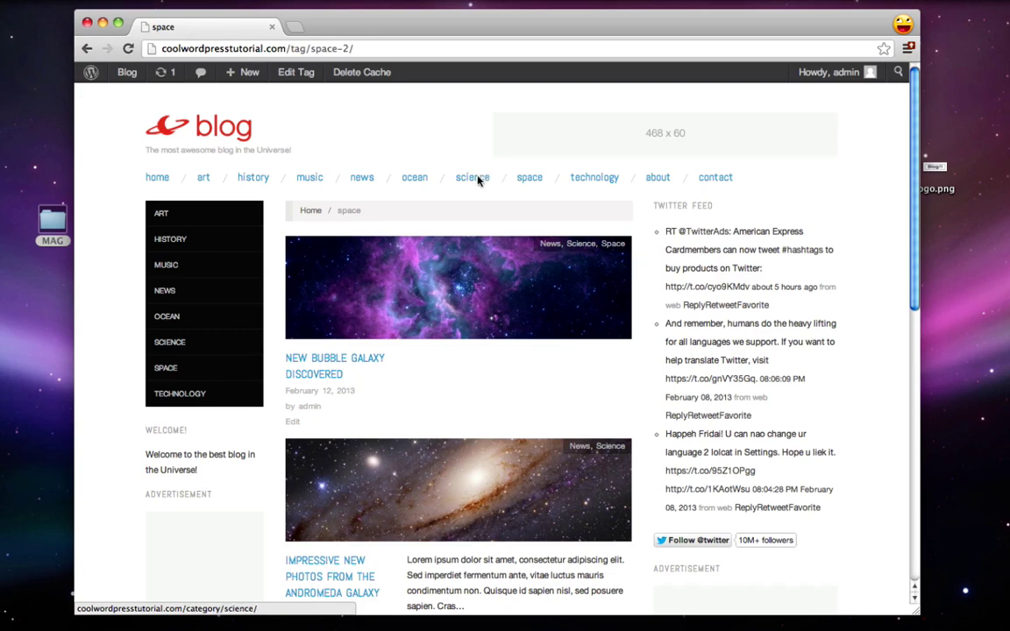
click(530, 179)
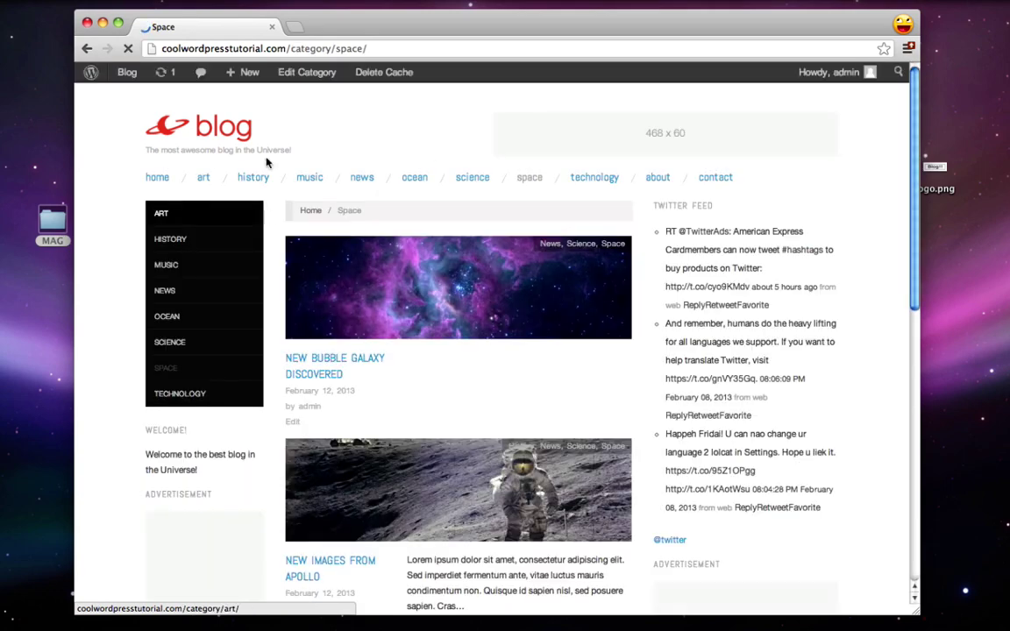
Step: Return to the blog home page and scroll through its slider and article sections
scroll(445, 460, down, 3)
scroll(445, 459, up, 3)
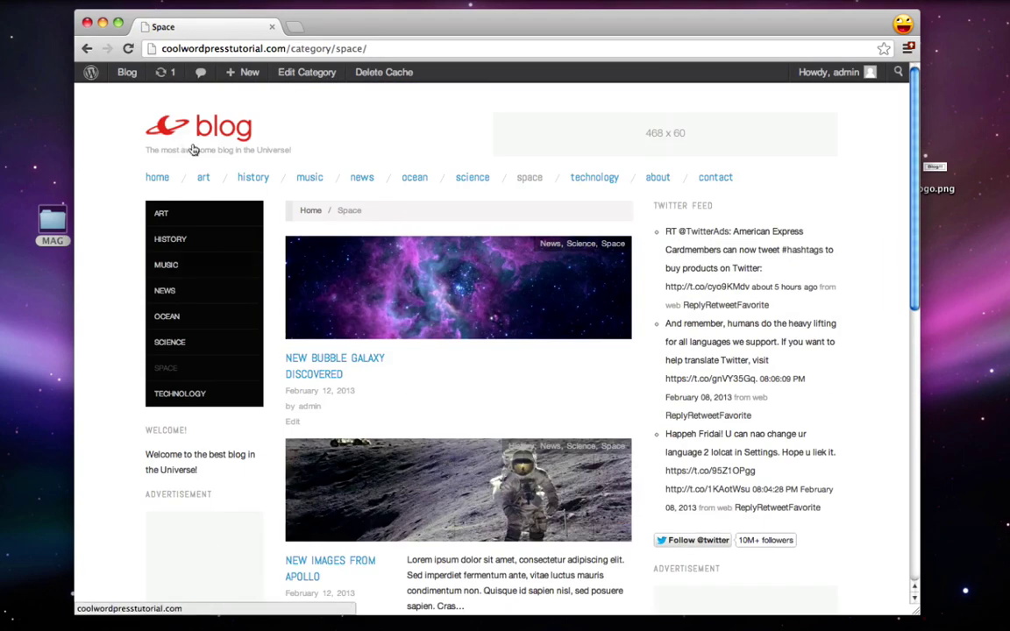
click(215, 128)
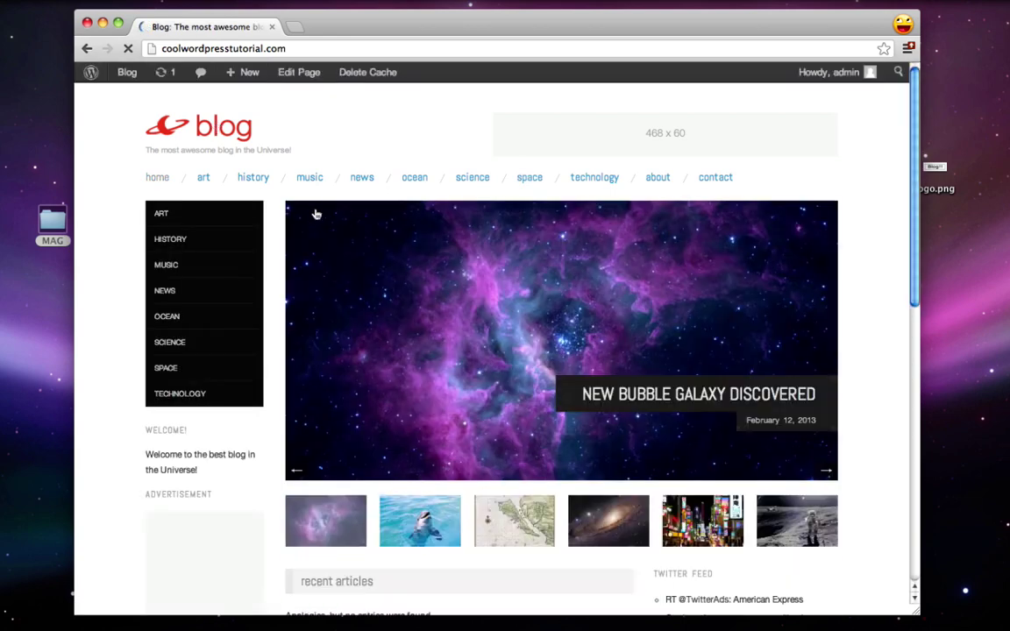
scroll(235, 247, down, 3)
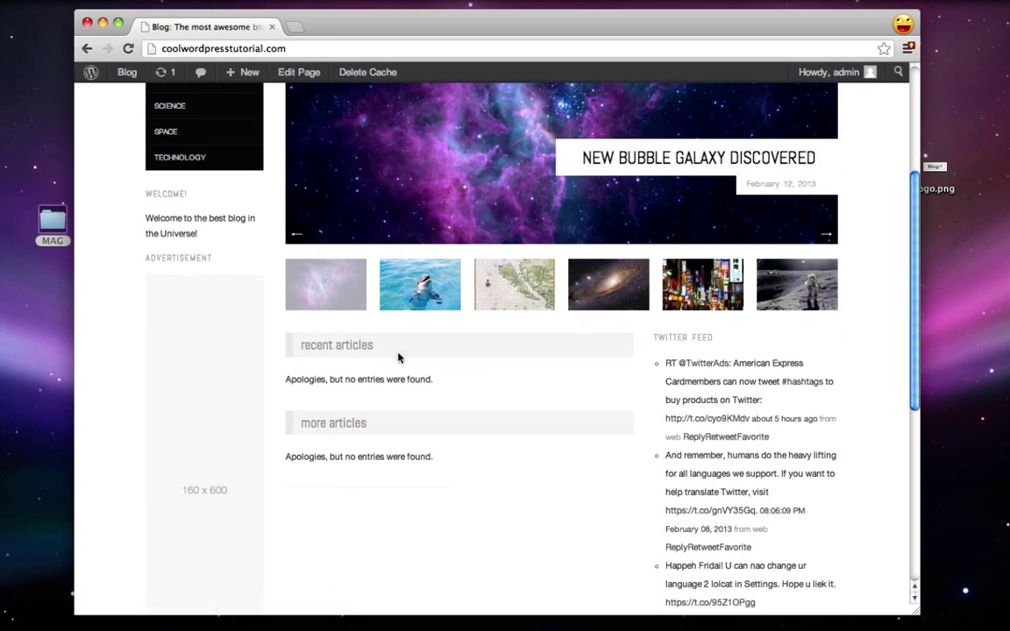
scroll(398, 357, up, 1)
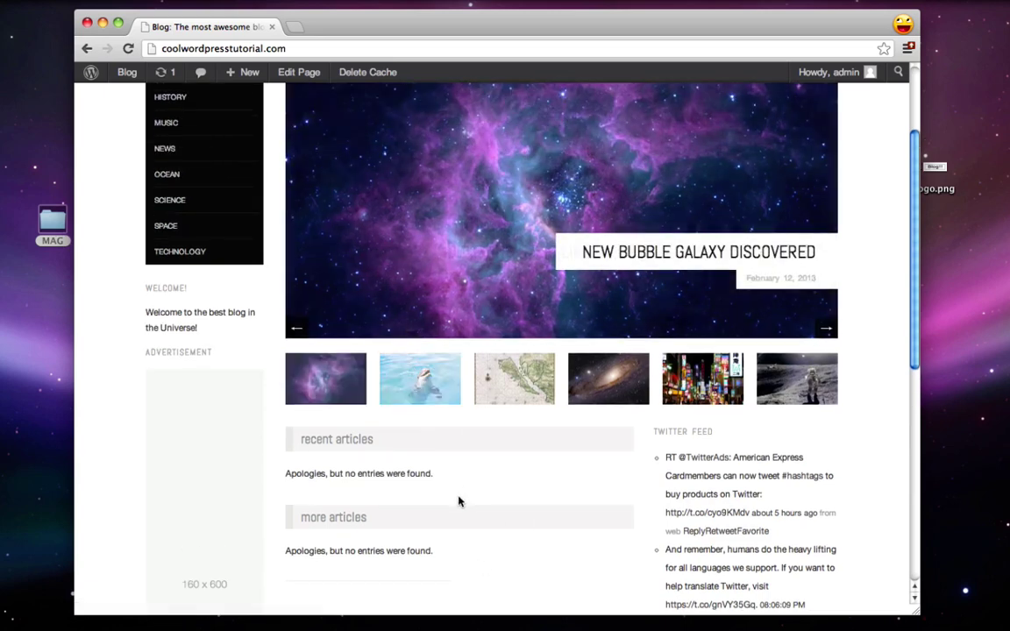
scroll(457, 502, up, 2)
Step: Start a new post in the admin titled 'New discoveries from Mars'
mouse_move(126, 74)
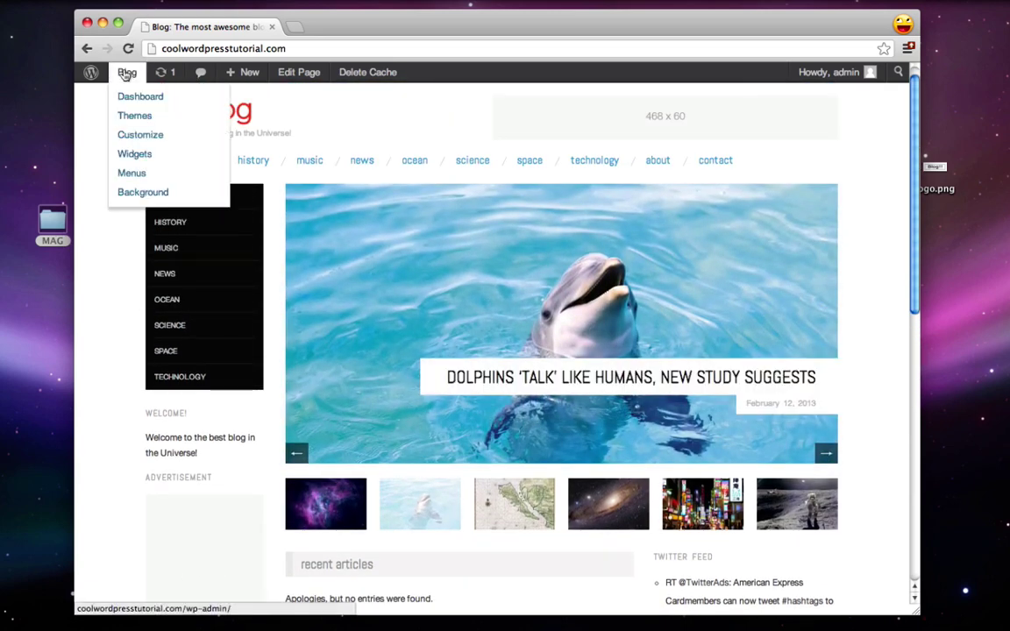
click(90, 76)
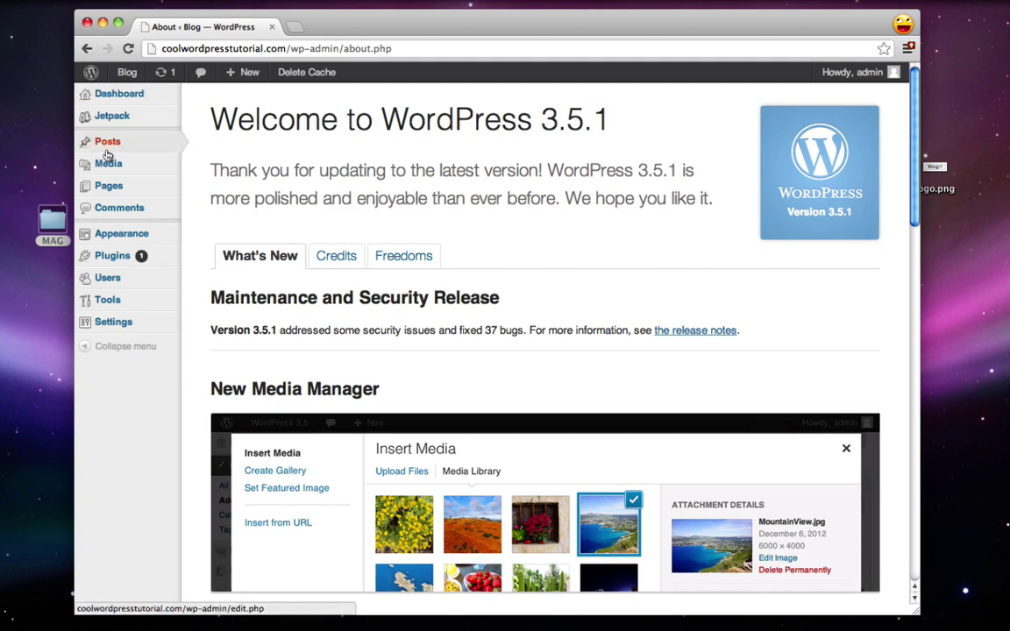
click(107, 143)
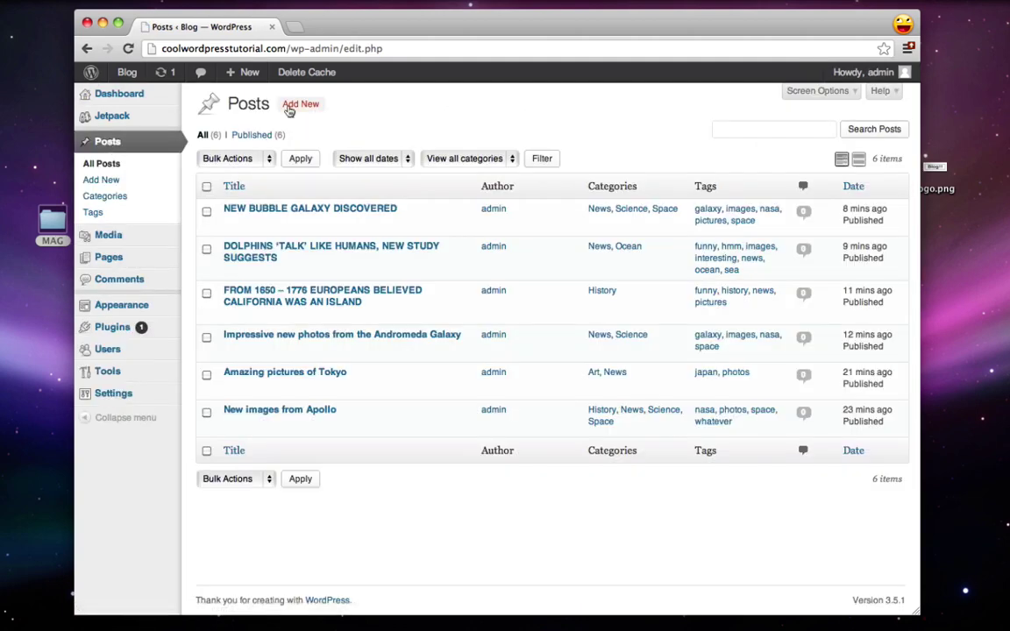
click(298, 104)
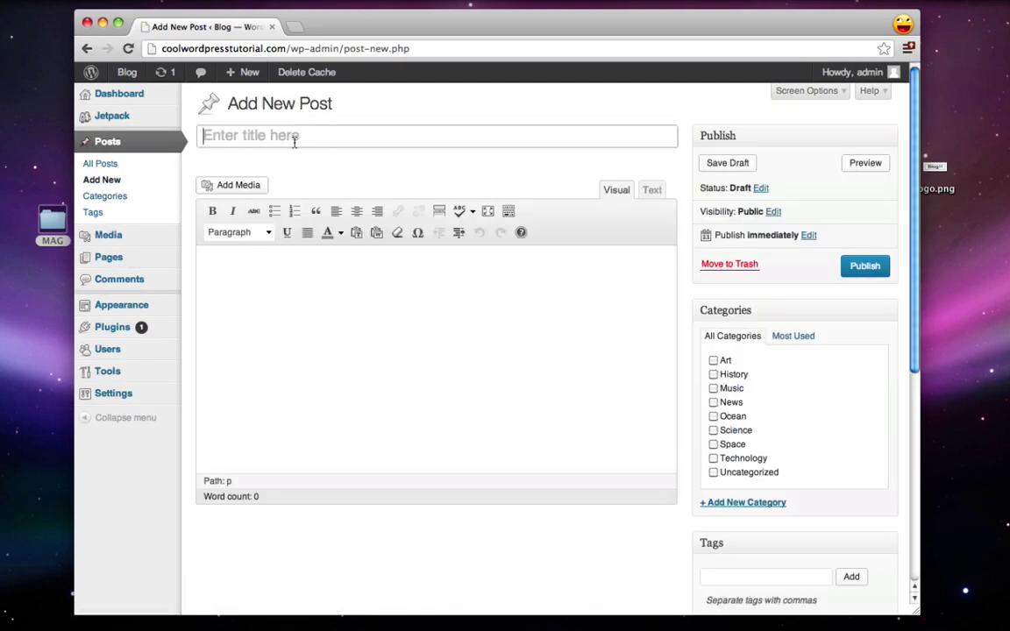
text(New d)
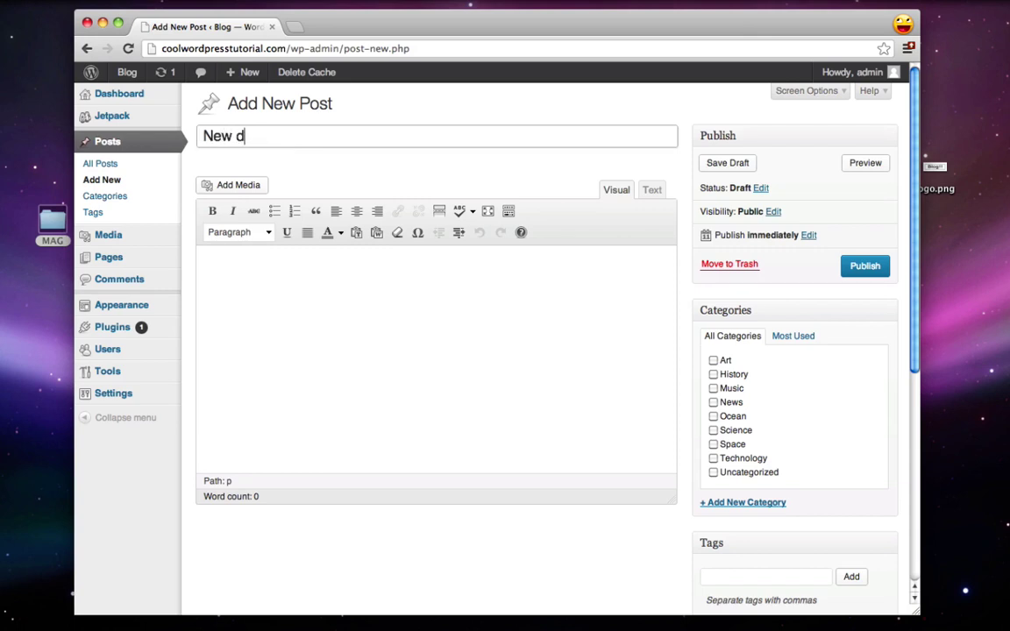
text(iscoveries from Mars)
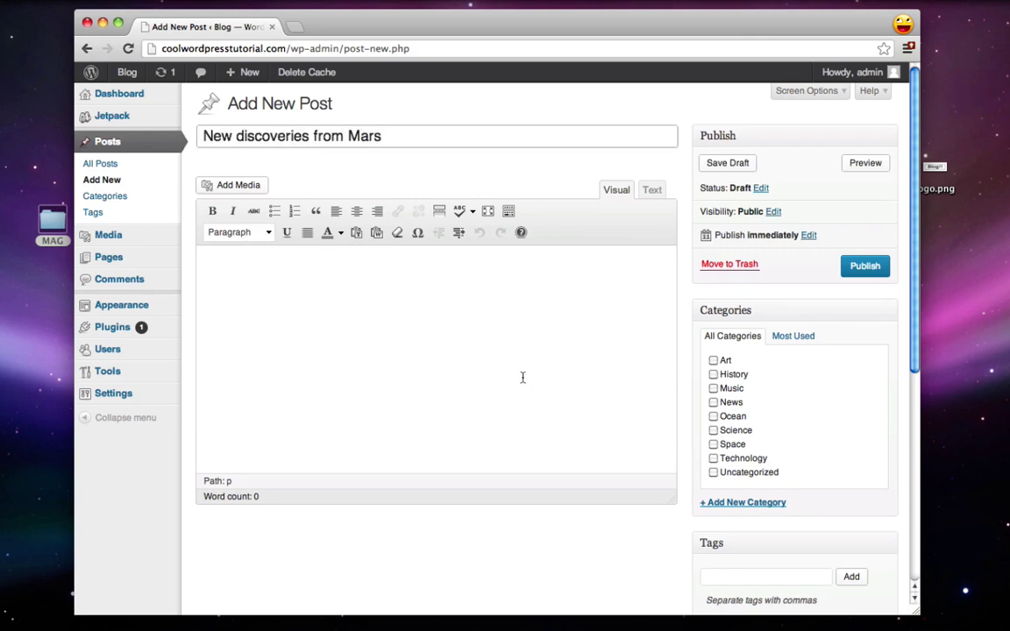
Step: Paste several paragraphs of lorem ipsum text into the post body
click(333, 260)
key(alt+shift+1)
key(super+v)
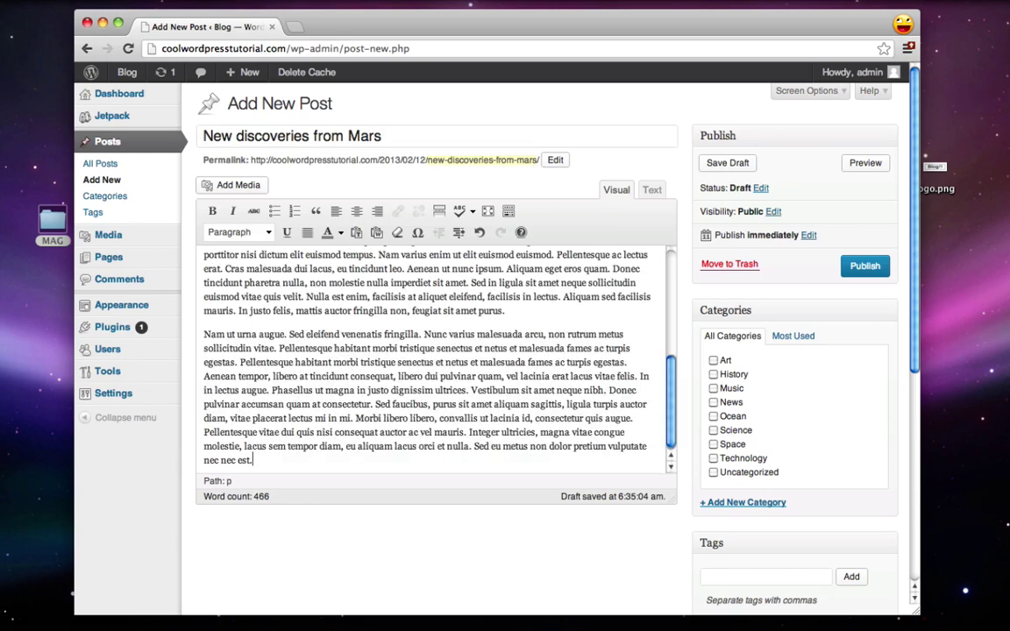
scroll(296, 318, up, 10)
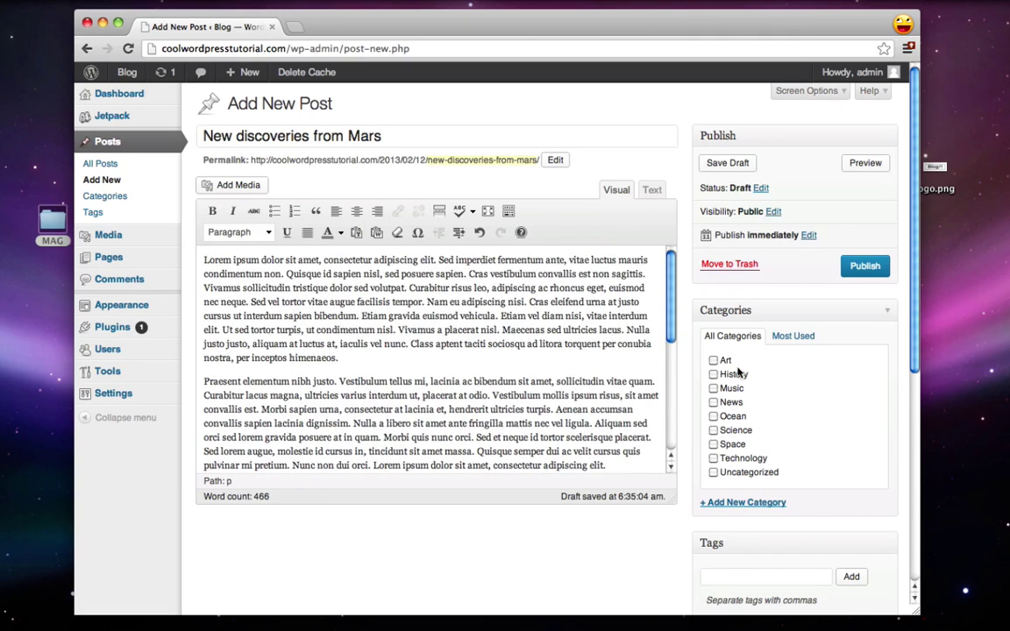
Step: File the post under Space and Technology and tag it mars and space
click(713, 445)
click(713, 459)
scroll(493, 553, down, 3)
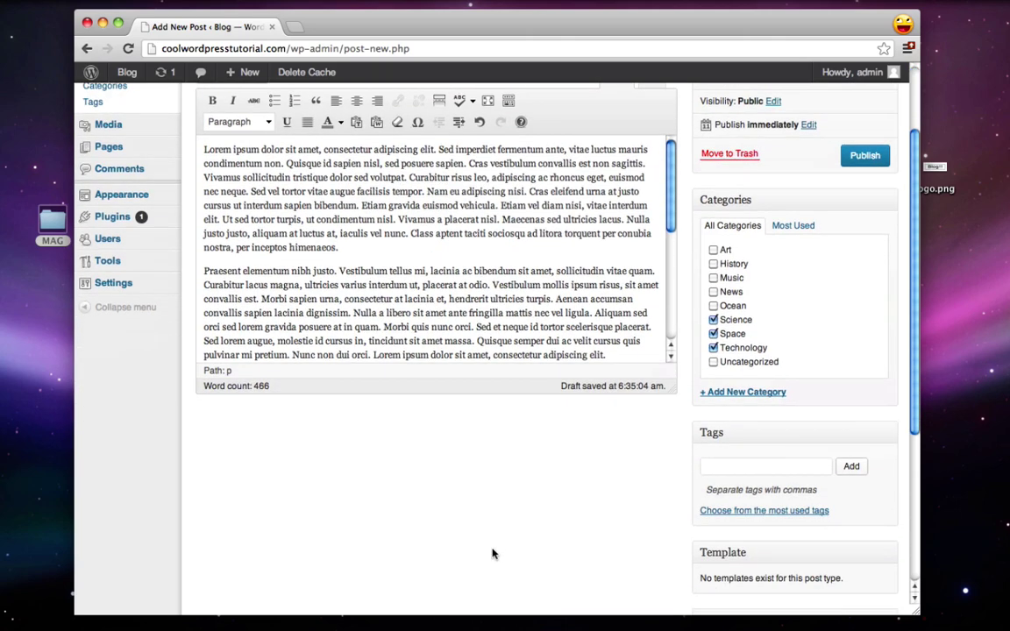
click(746, 468)
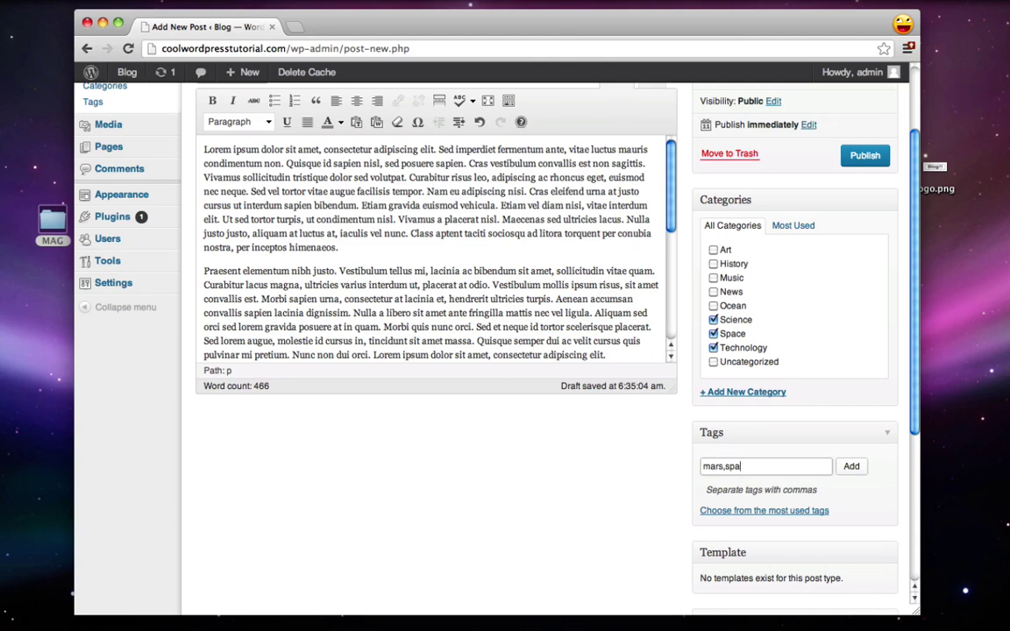
text(mars,space)
click(850, 467)
scroll(570, 430, down, 6)
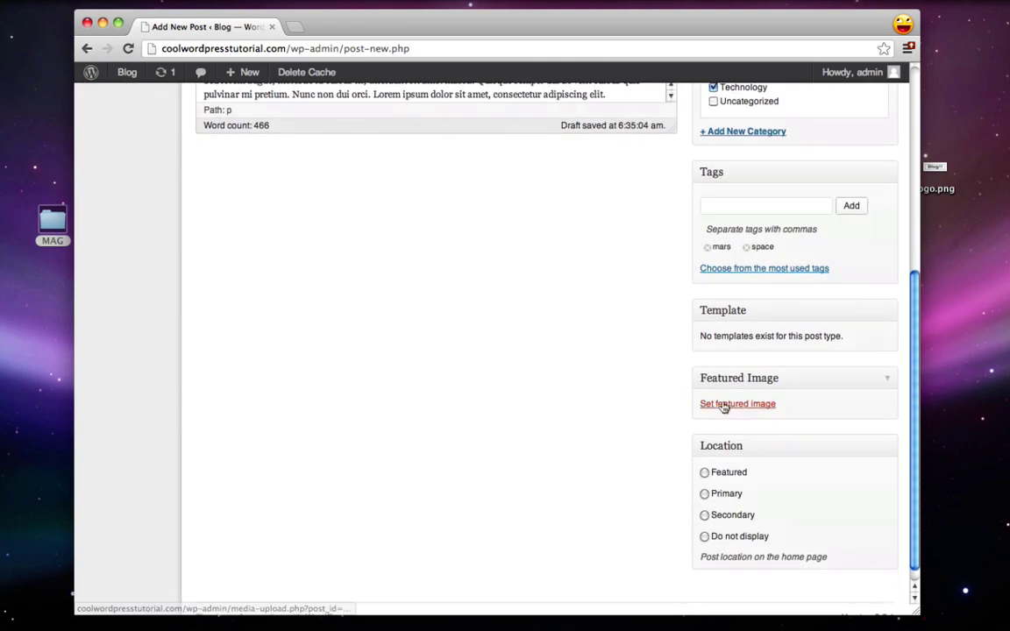
Step: Upload spacemars.jpeg and set it as the post's featured image
click(726, 405)
click(148, 131)
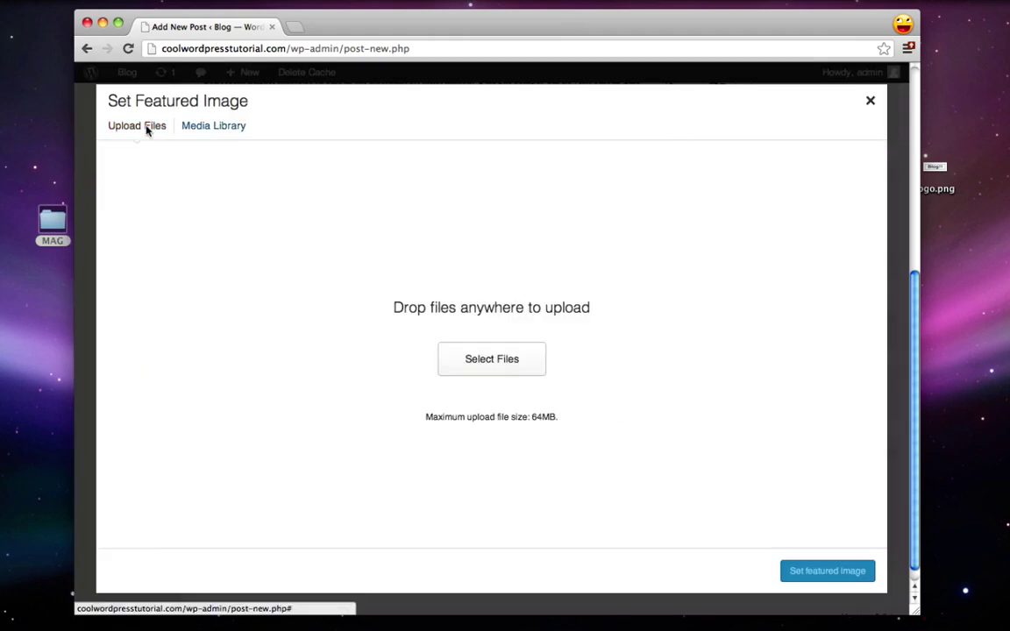
click(513, 364)
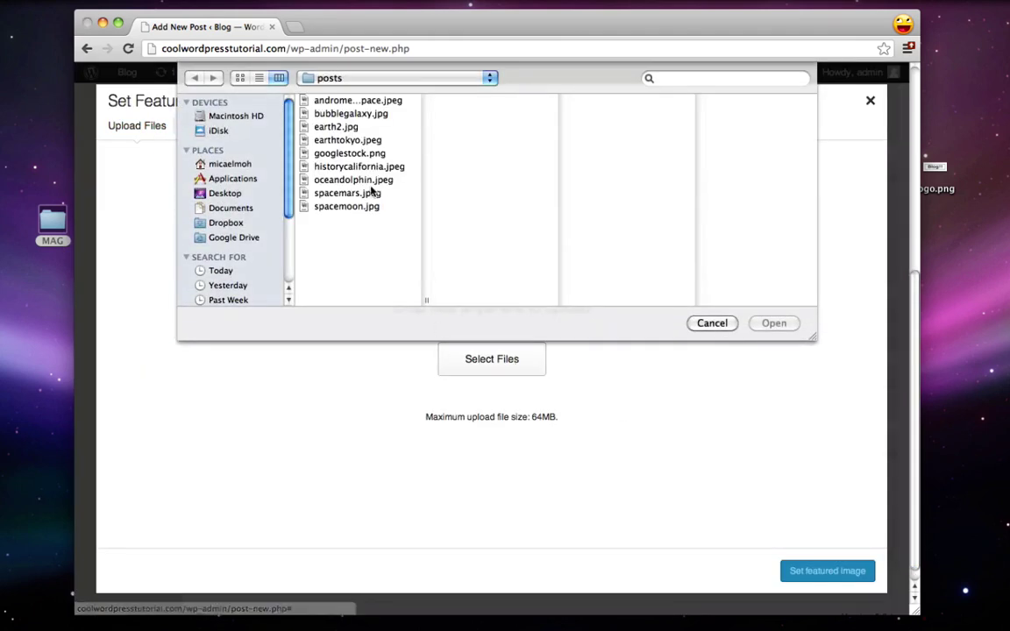
click(346, 193)
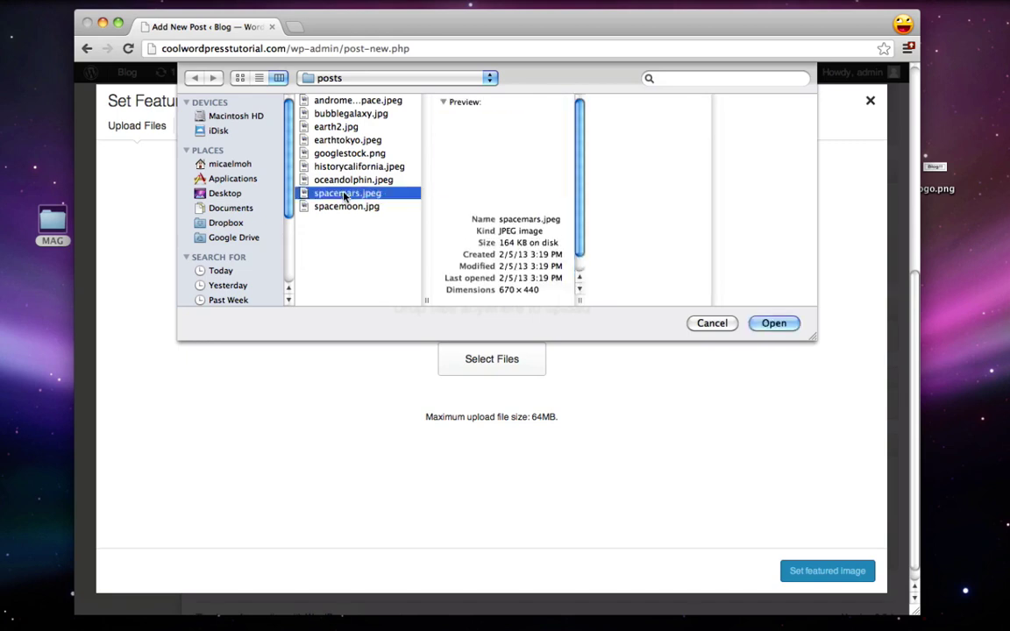
click(771, 324)
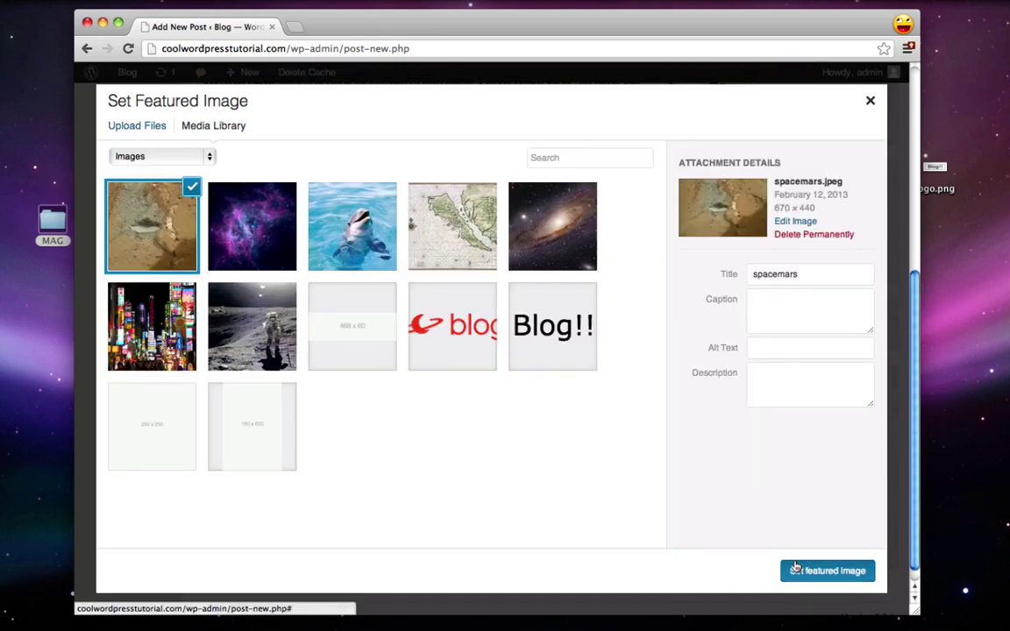
click(791, 570)
Step: Publish the New discoveries from Mars post
scroll(656, 482, down, 3)
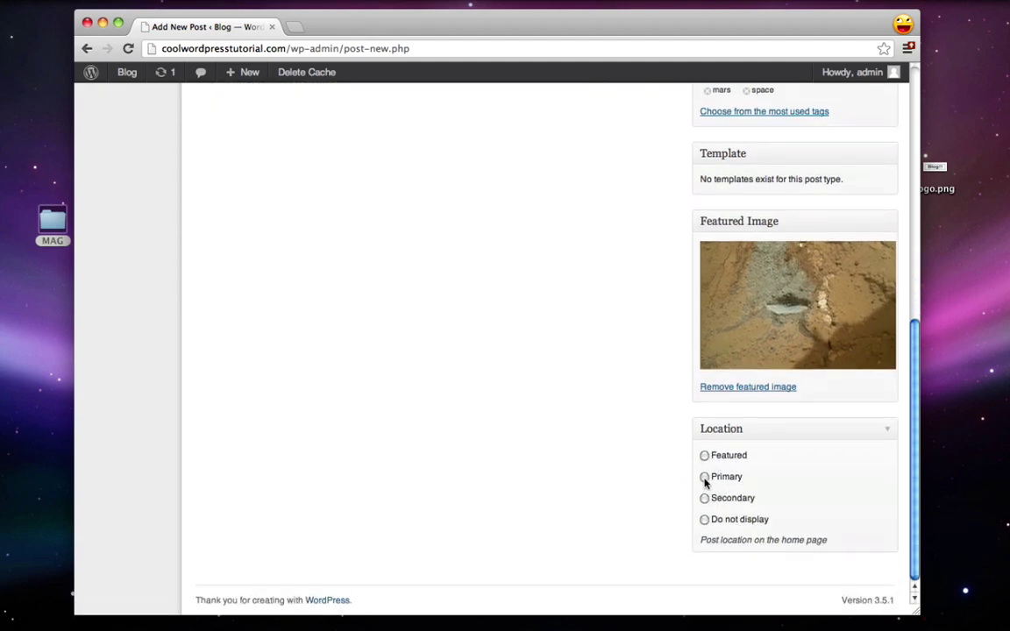
scroll(622, 513, up, 10)
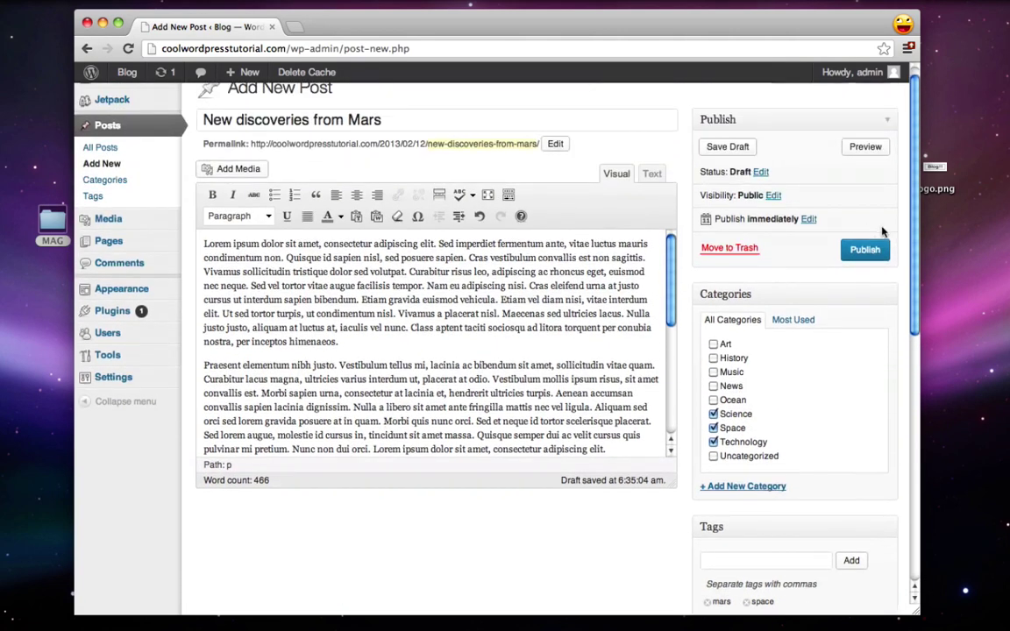
click(865, 250)
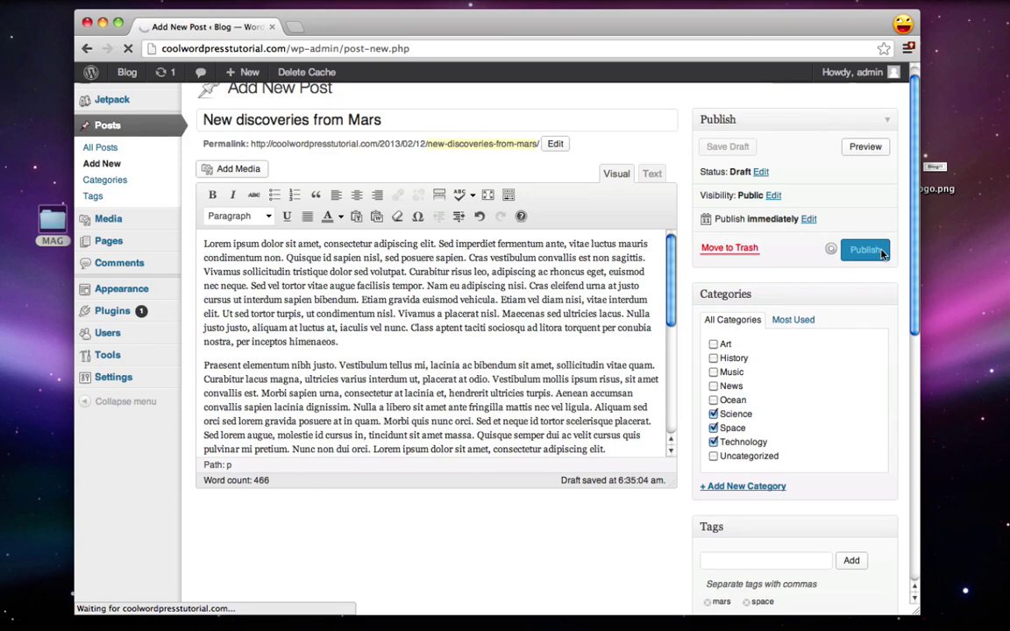
Step: Visit the live site and scroll to New Discoveries from Mars under recent articles
mouse_move(139, 75)
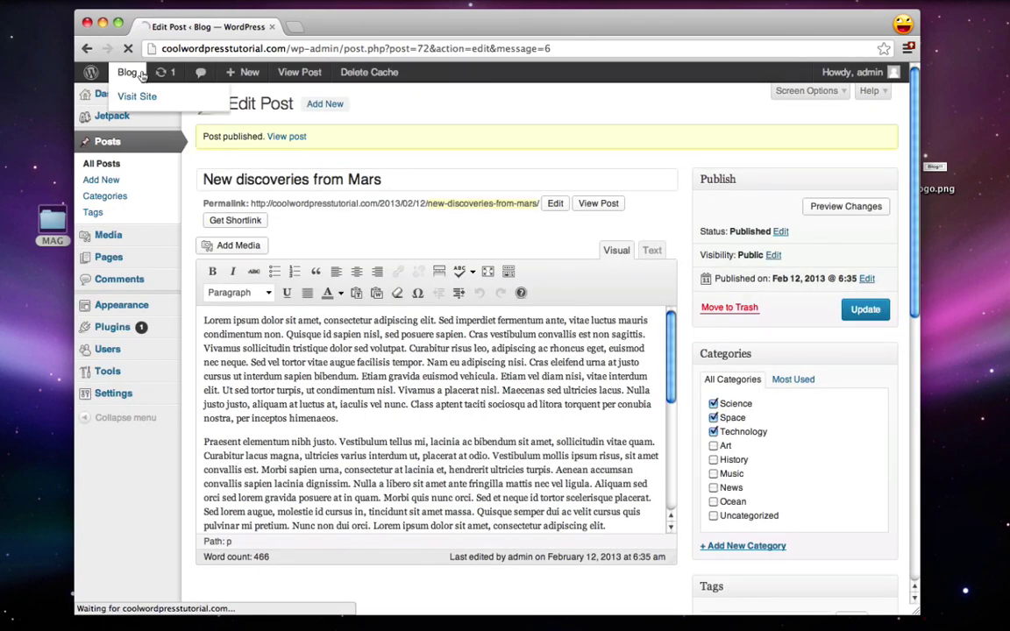
click(140, 75)
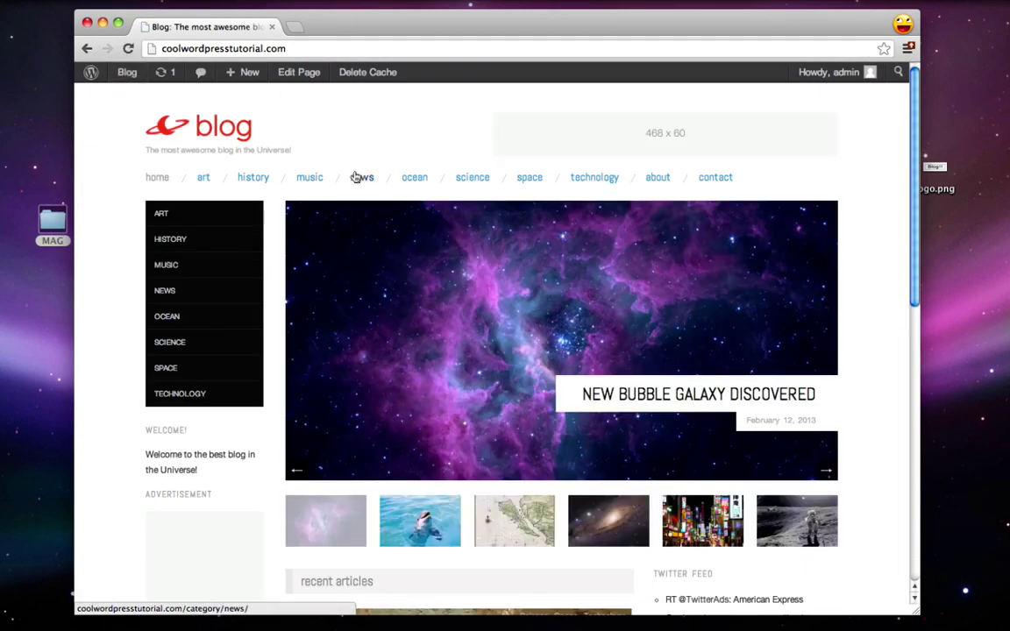
scroll(395, 263, down, 5)
scroll(379, 277, up, 5)
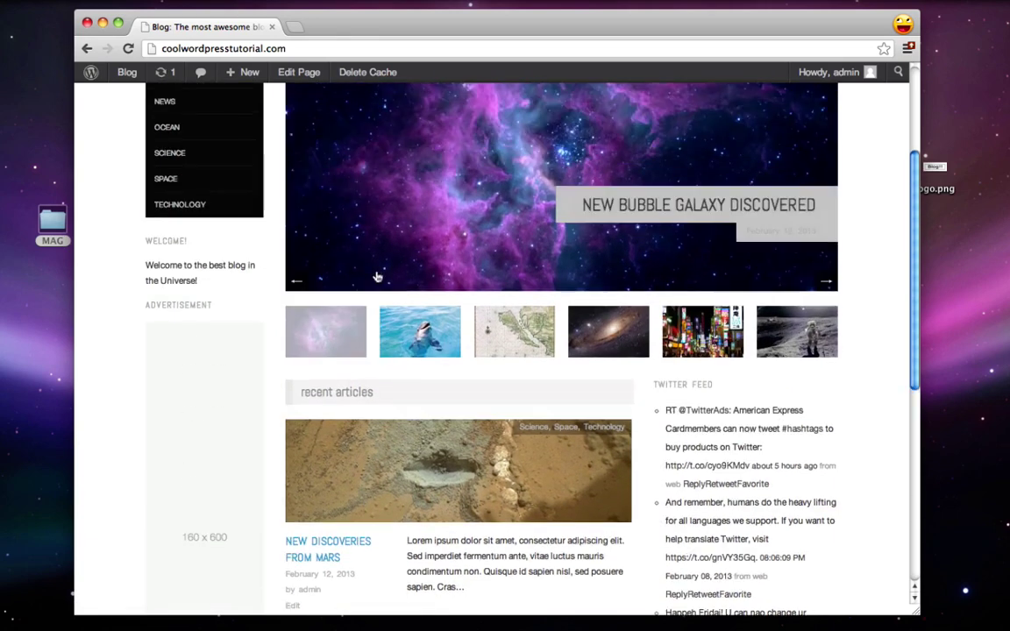
scroll(526, 368, down, 1)
scroll(570, 420, up, 3)
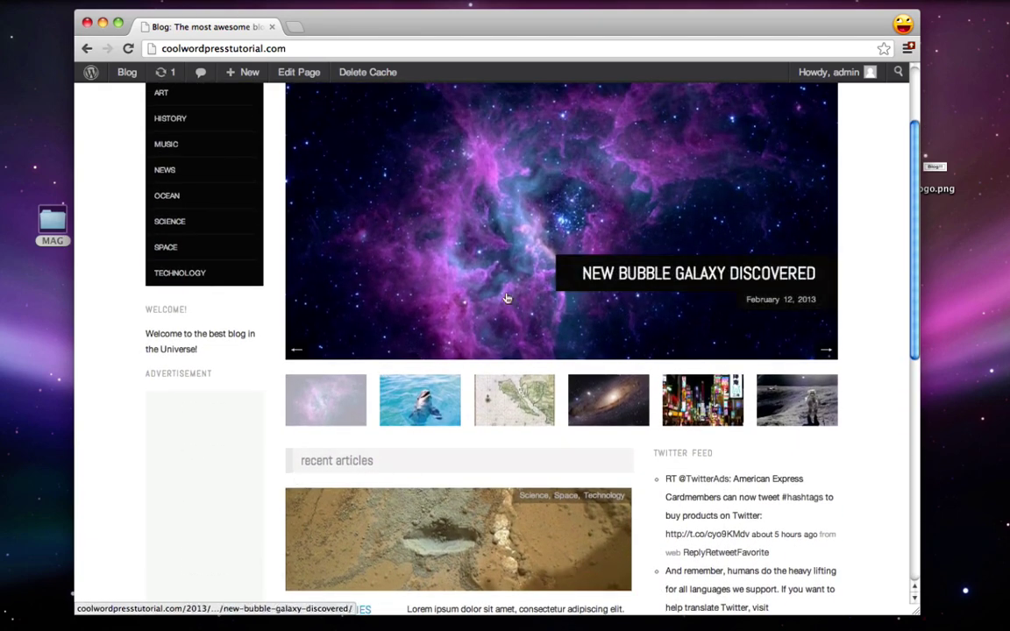
scroll(322, 303, down, 3)
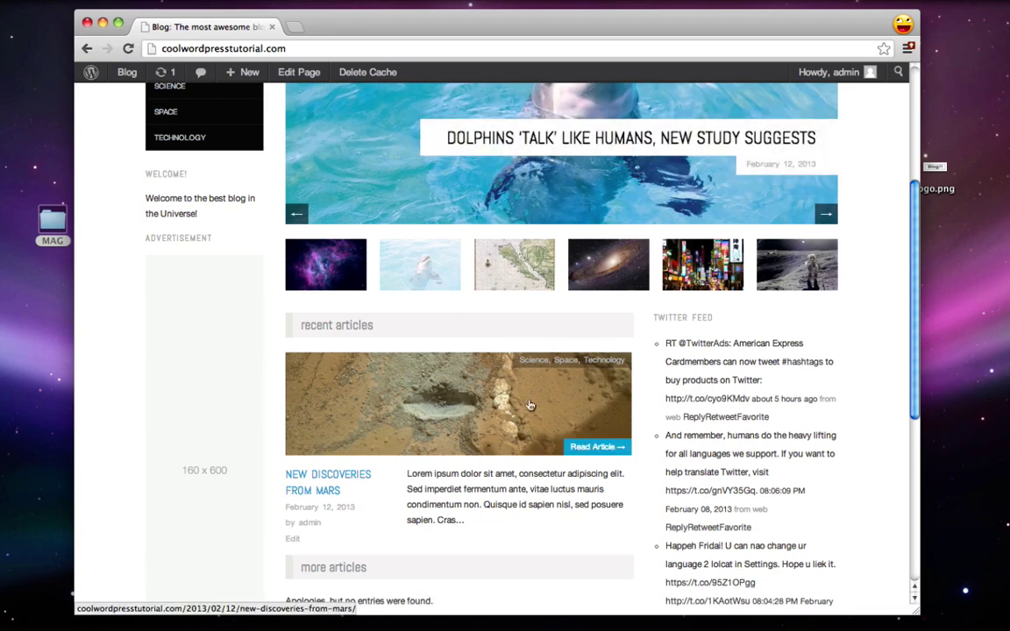
scroll(481, 351, down, 2)
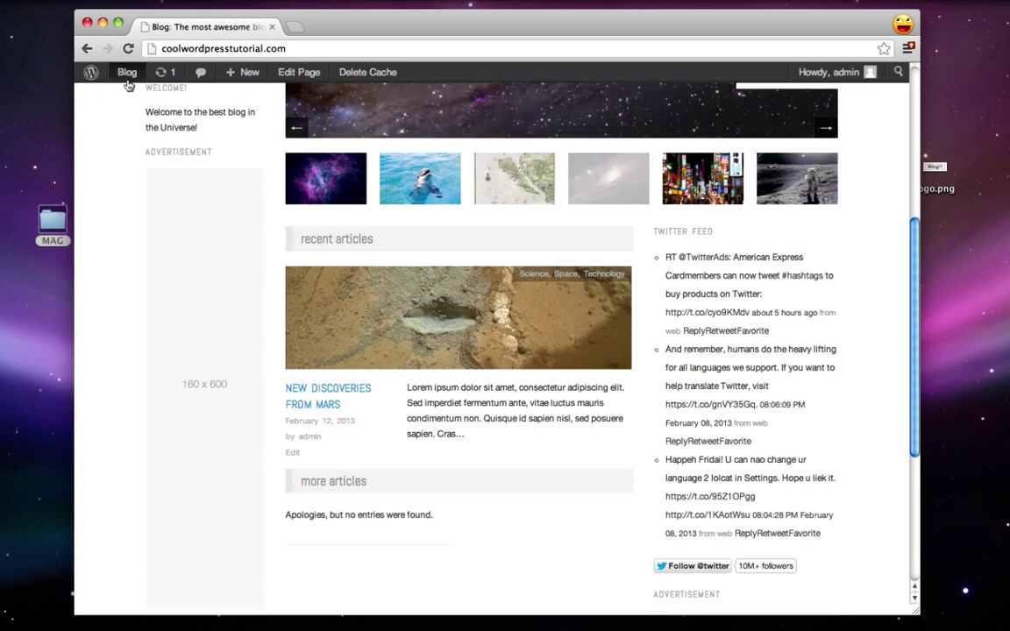
Step: Start a new post titled 'Give it a name' from Posts > Add New
mouse_move(126, 77)
click(93, 74)
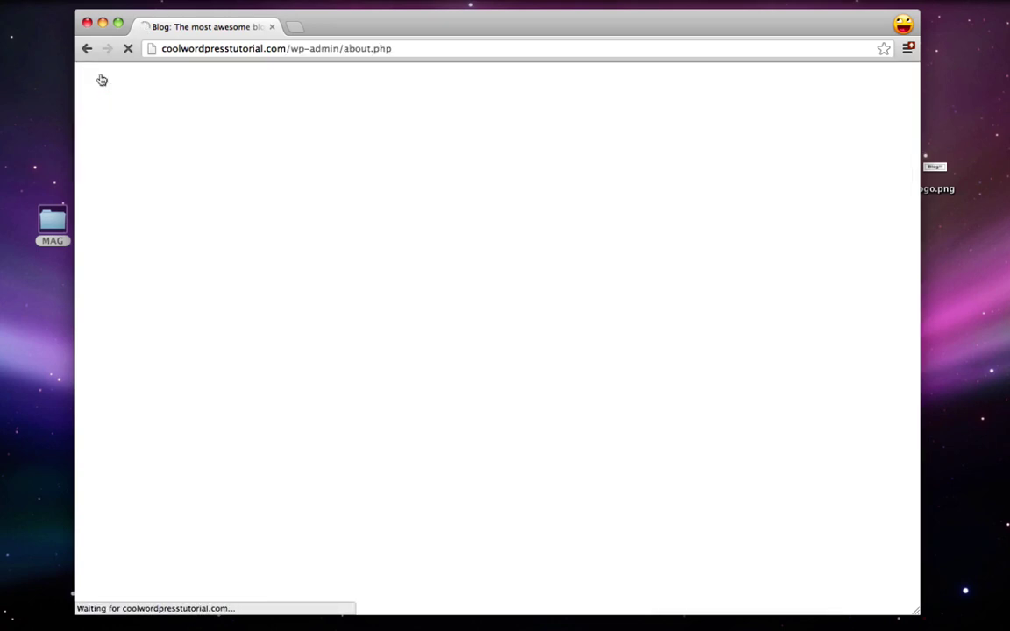
click(128, 146)
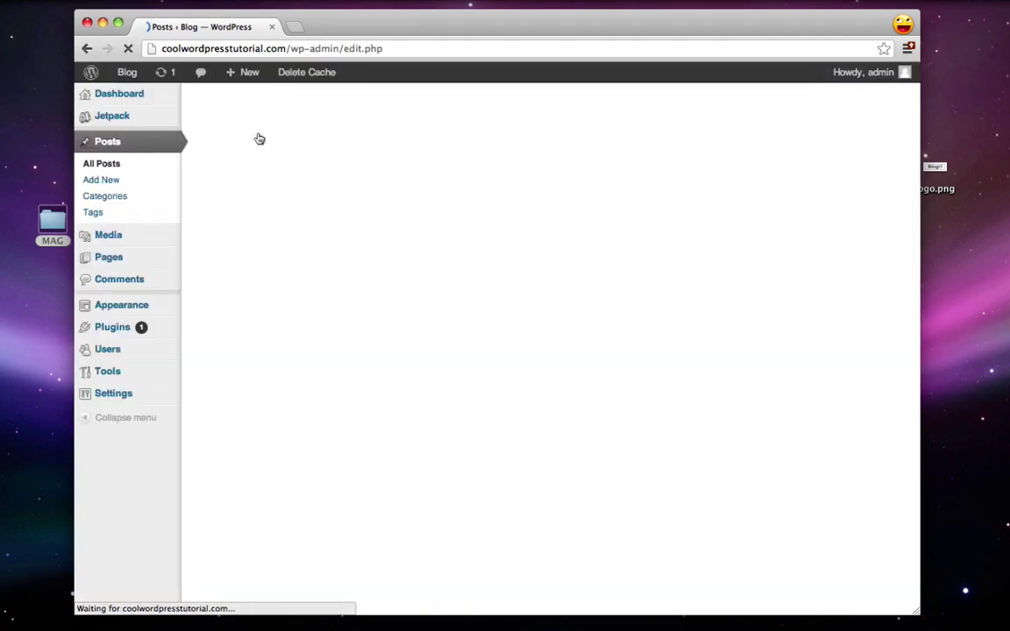
click(298, 106)
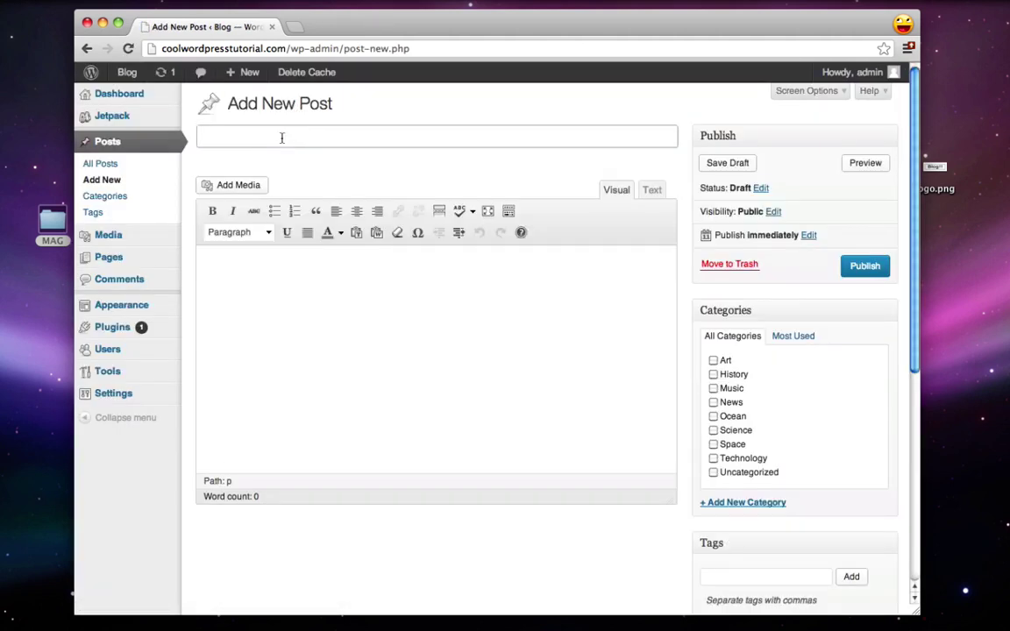
text(Give it a  name)
Step: Paste lorem ipsum into the body and add the tags 'tags' and 'hello'
click(313, 308)
key(super+v)
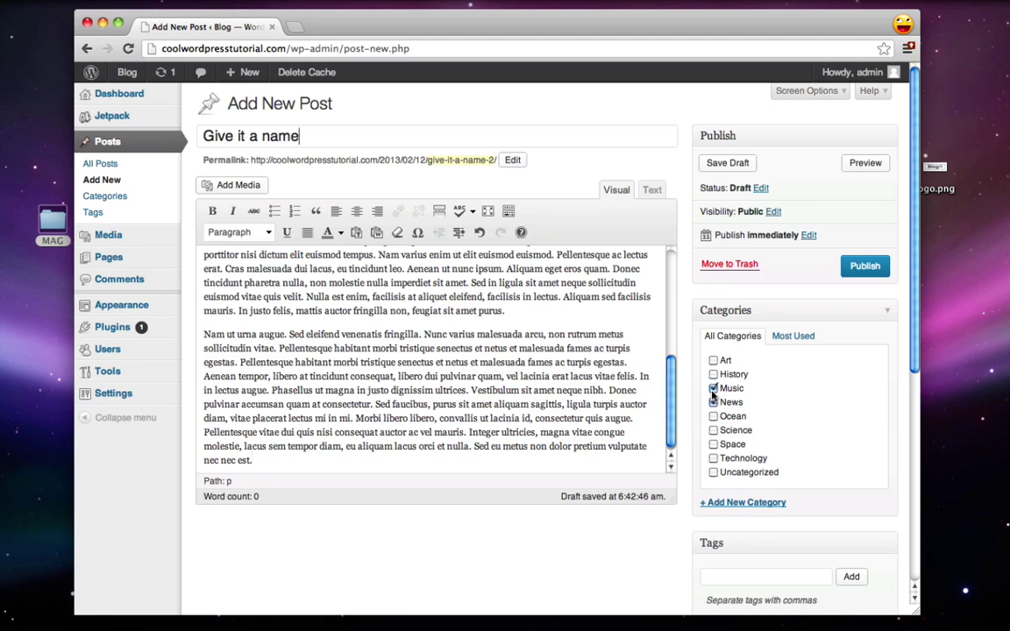
scroll(614, 556, down, 3)
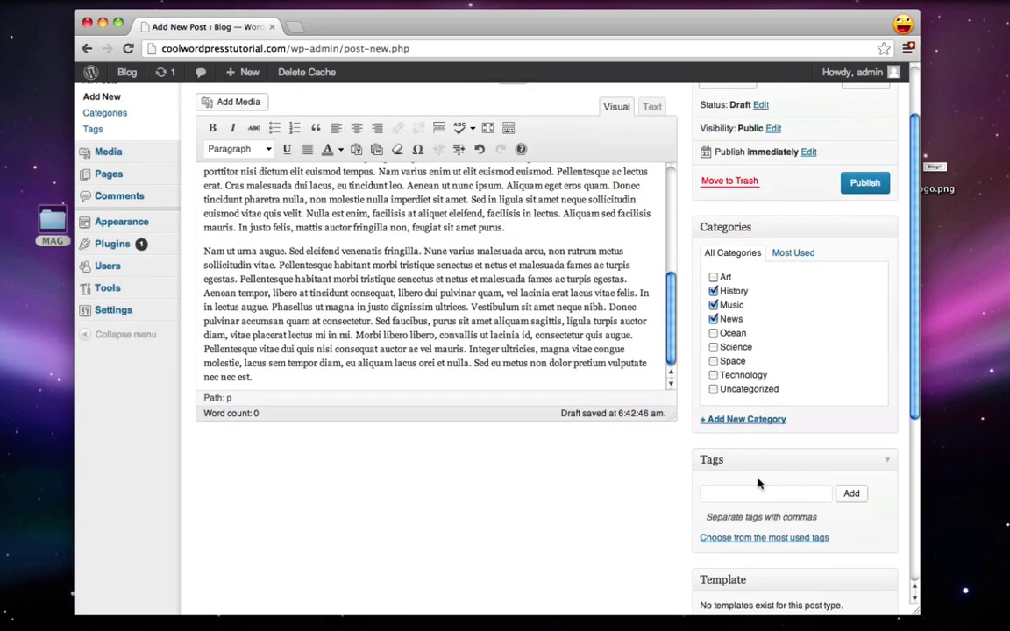
click(752, 492)
text(tags,hello)
click(852, 494)
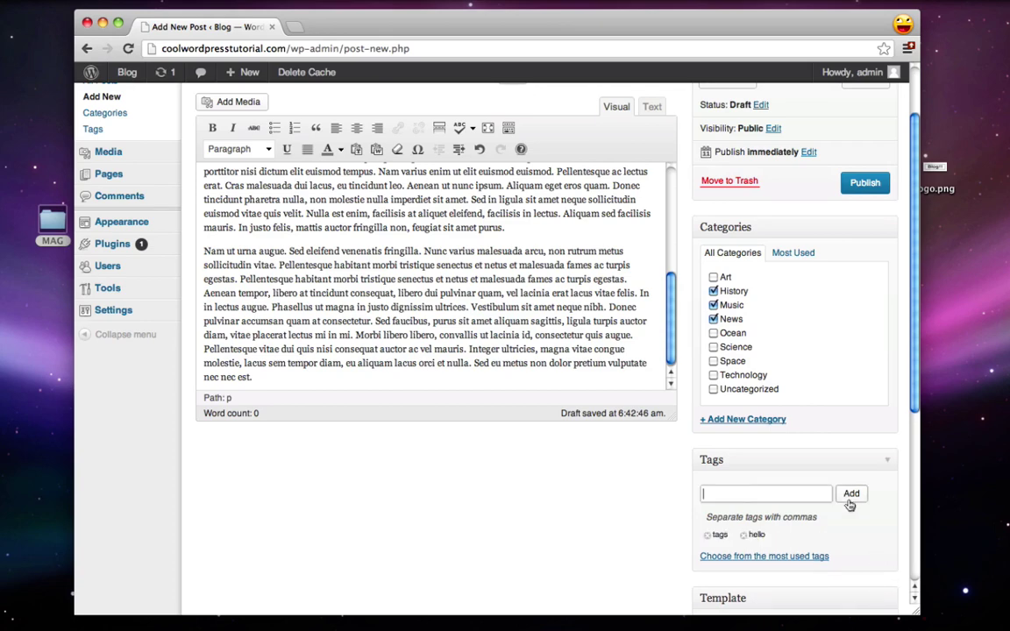
scroll(581, 522, down, 3)
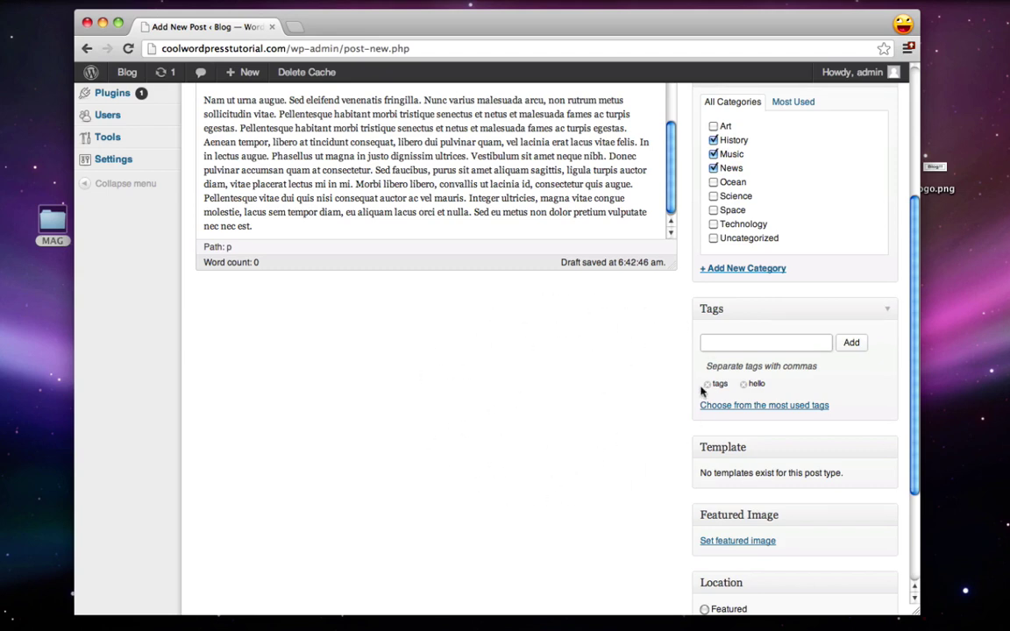
scroll(710, 412, down, 2)
Step: Upload googlestock.png and set it as the post's featured image
click(733, 482)
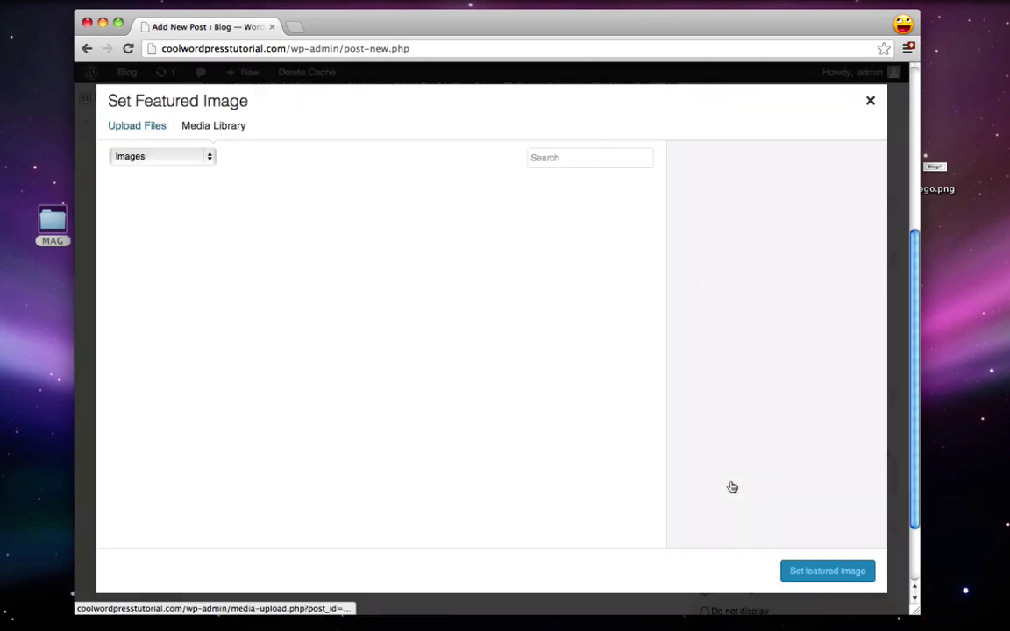
click(130, 128)
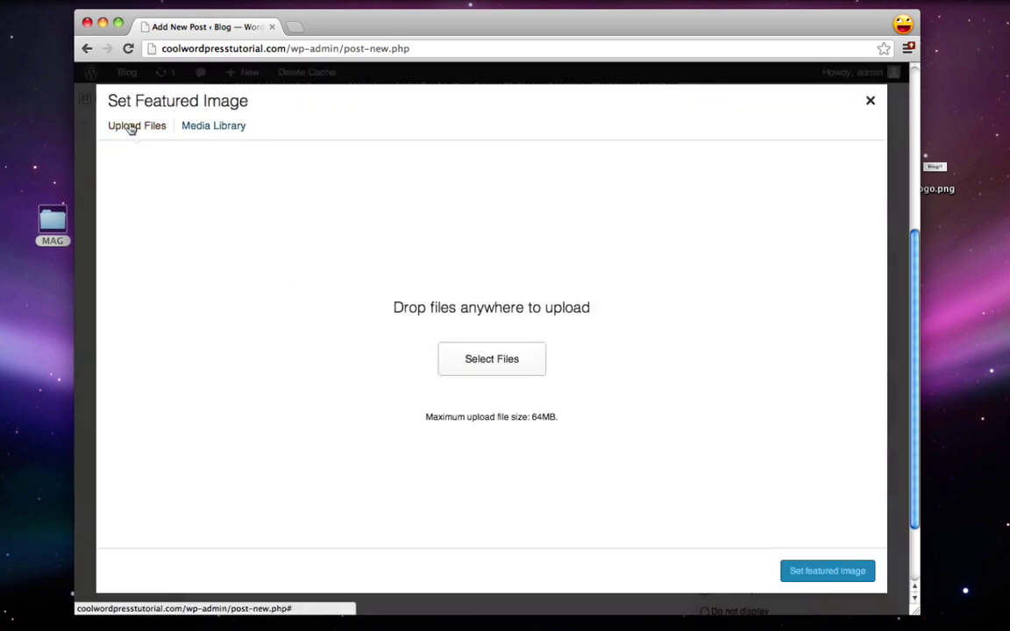
click(453, 359)
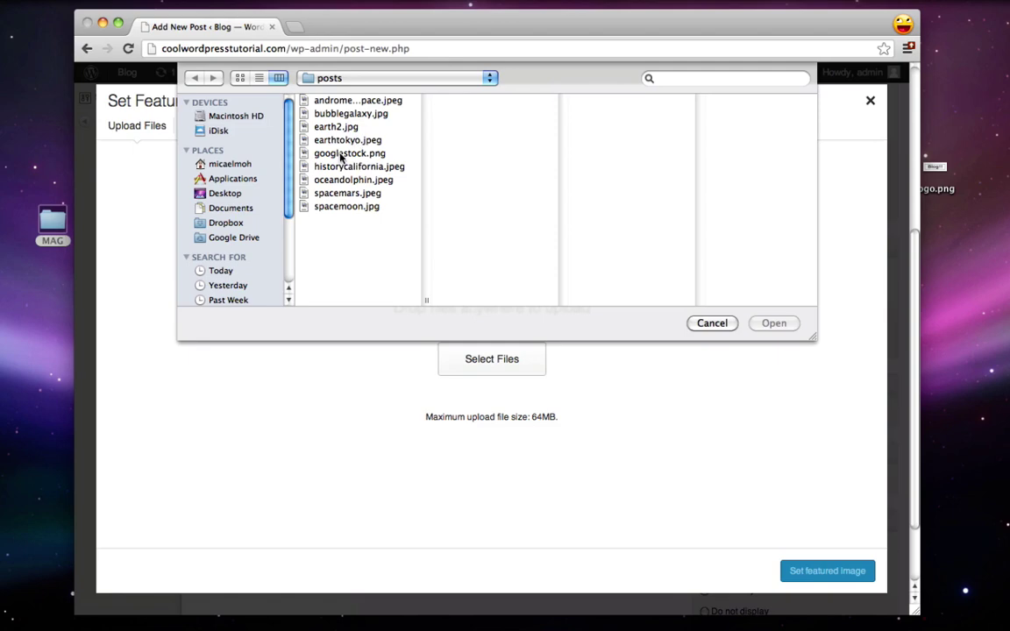
double_click(342, 158)
click(828, 571)
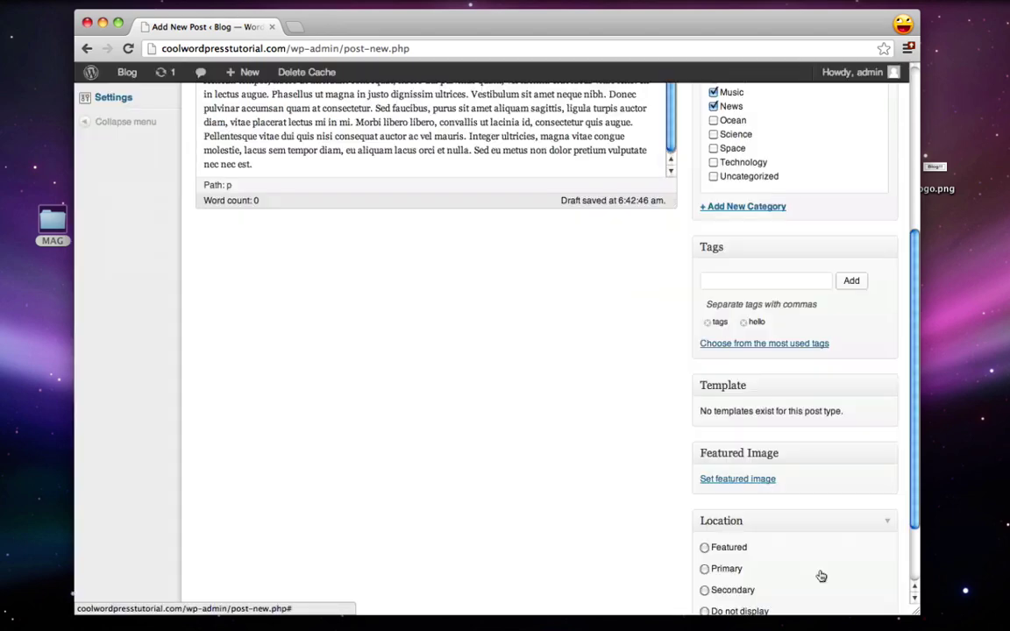
Step: Publish the Give it a name post
scroll(699, 474, down, 5)
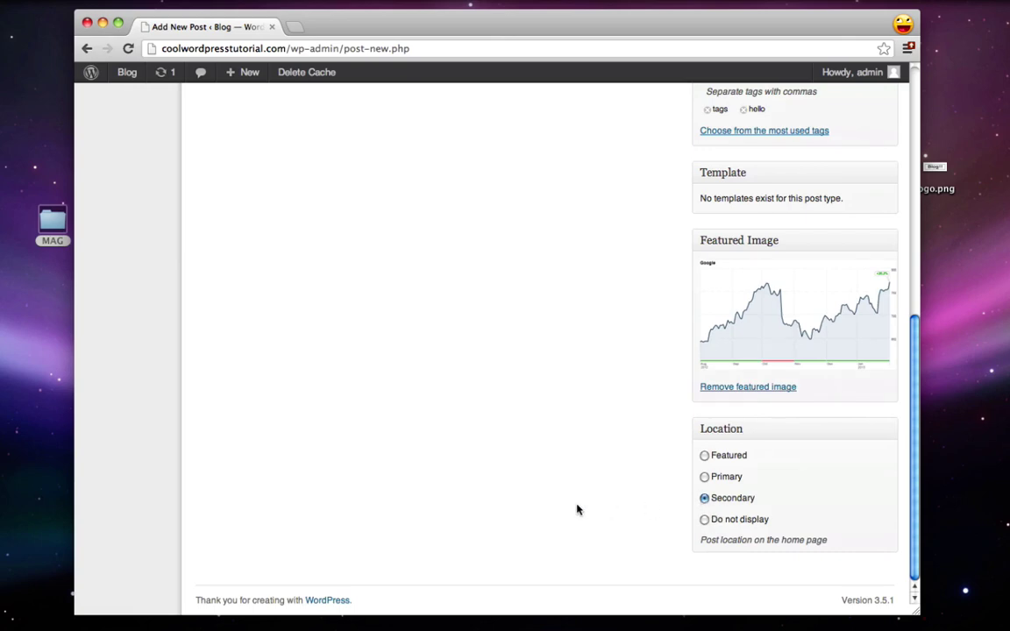
scroll(576, 509, up, 10)
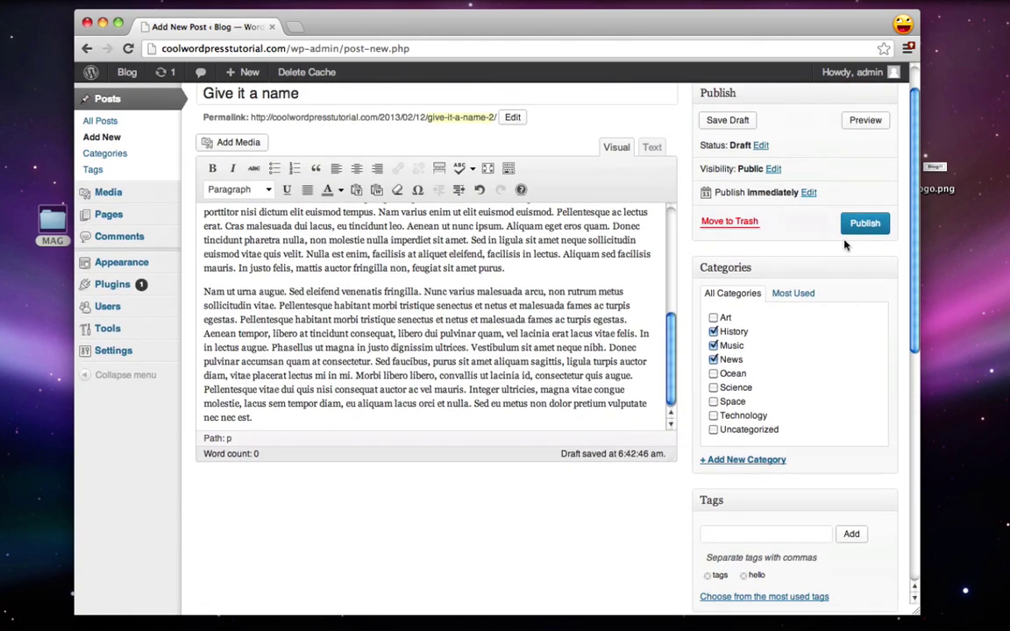
click(857, 228)
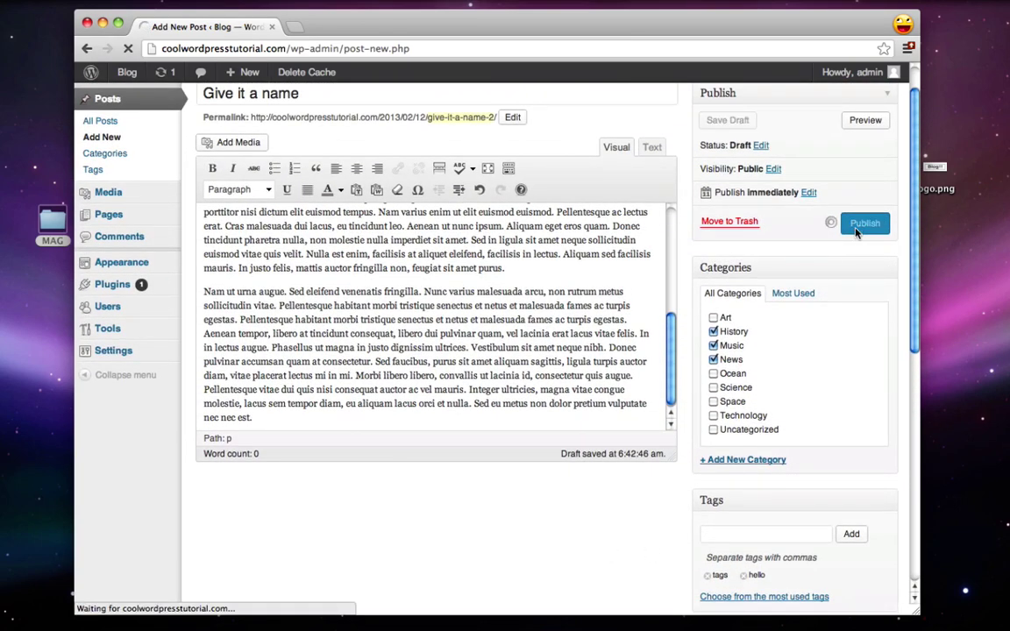
mouse_move(123, 76)
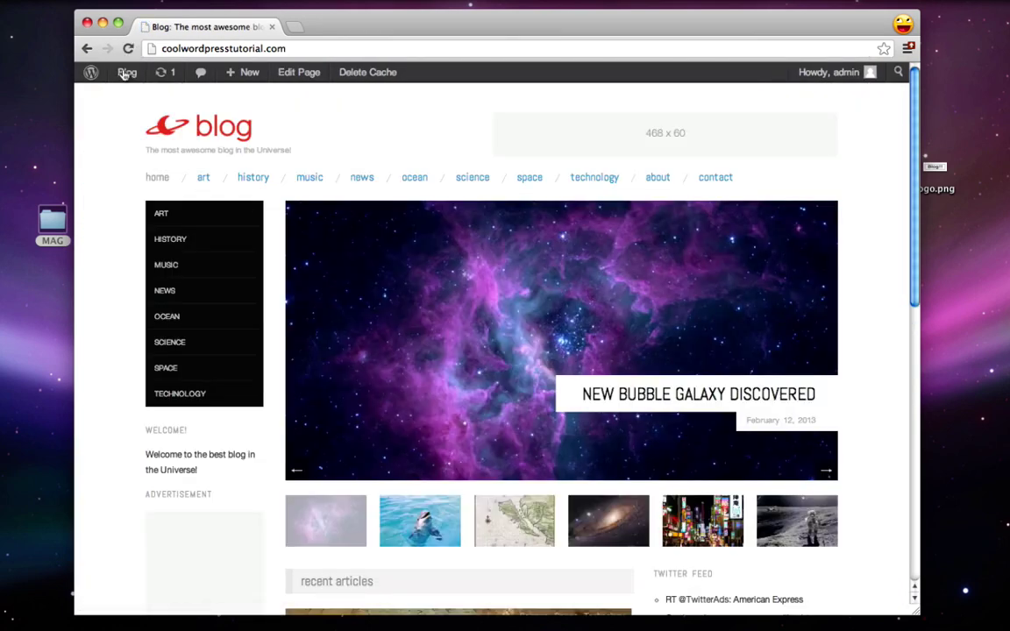
Step: Find 'Give it a name' on the home page and Music category, then go back to About WordPress
scroll(495, 335, down, 5)
scroll(527, 439, down, 5)
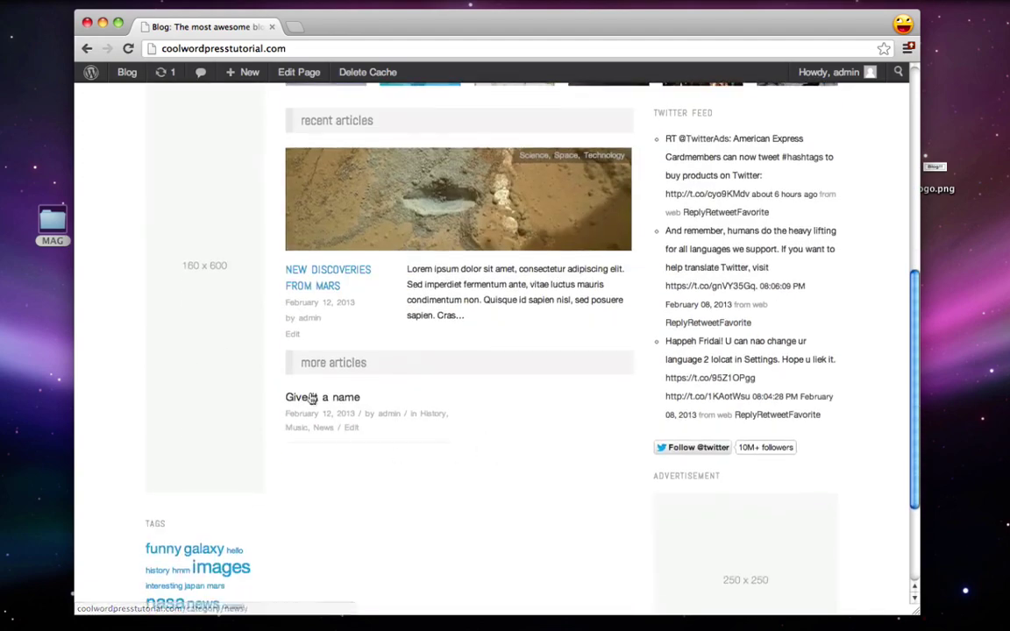
scroll(345, 429, up, 10)
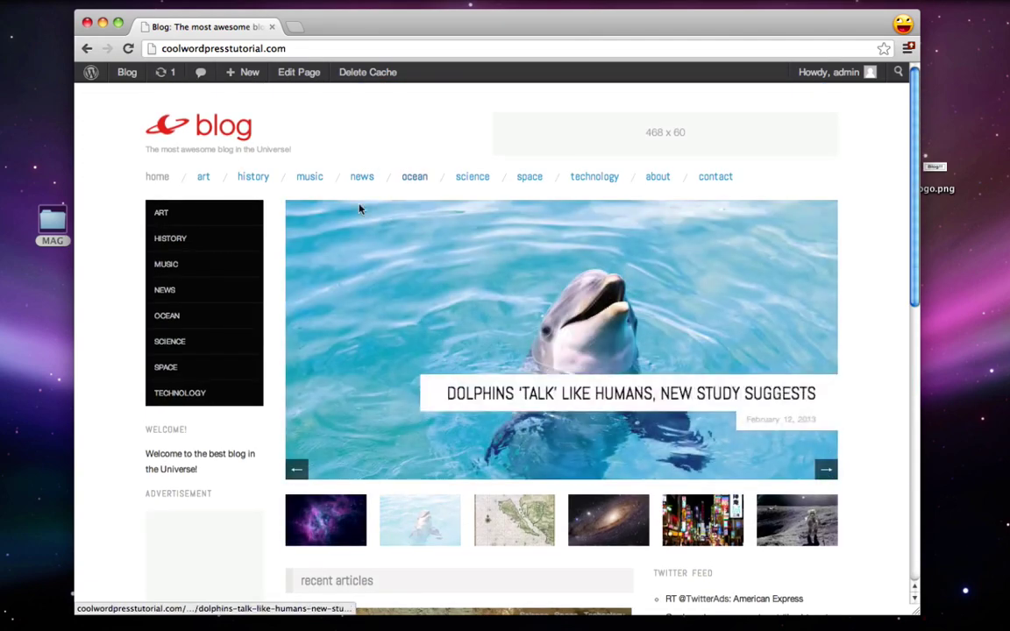
click(300, 179)
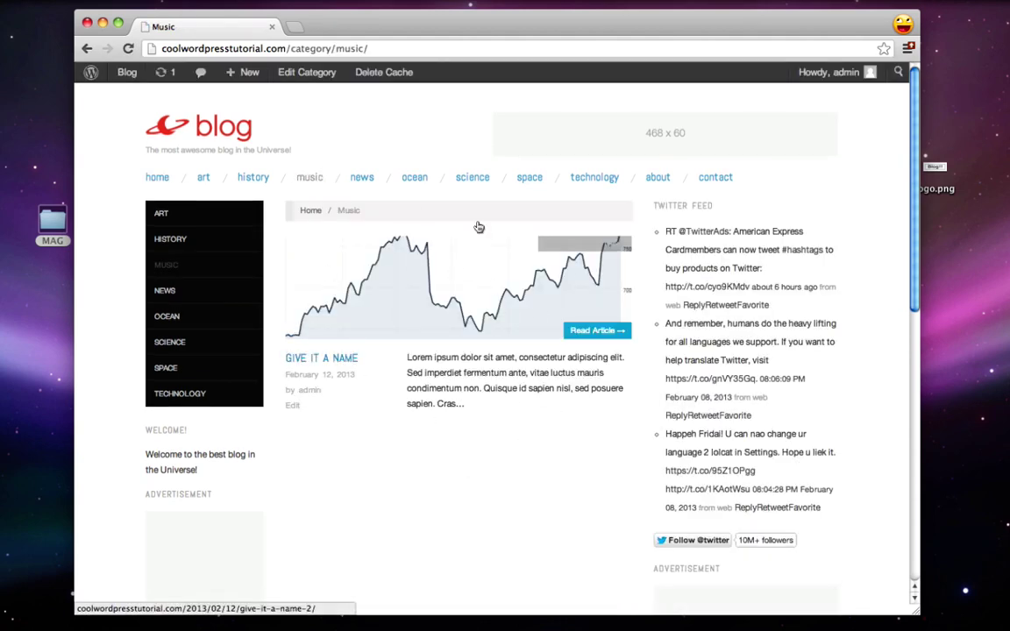
click(201, 128)
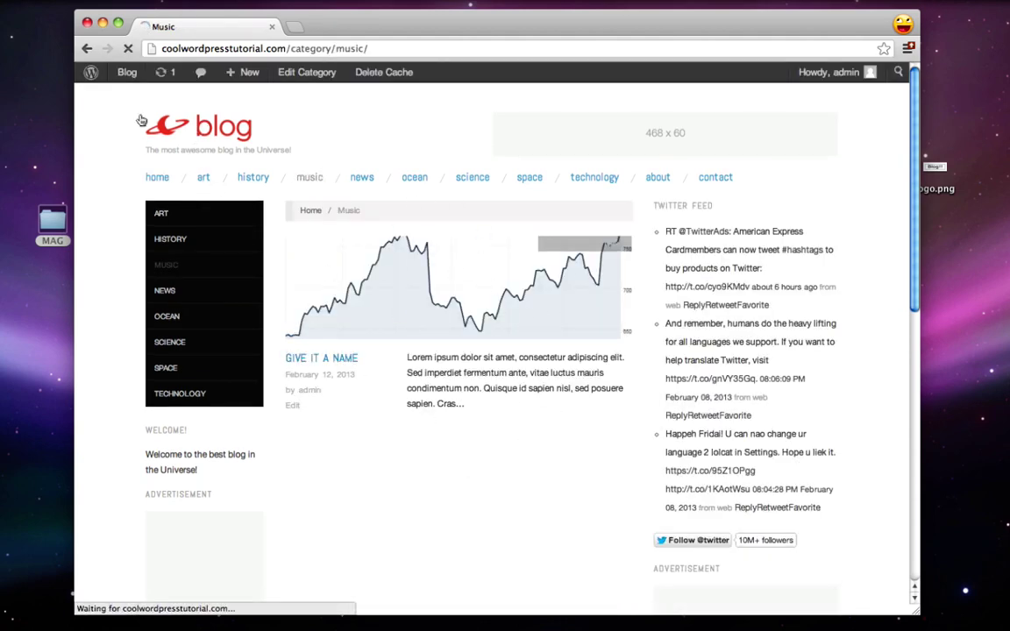
mouse_move(91, 75)
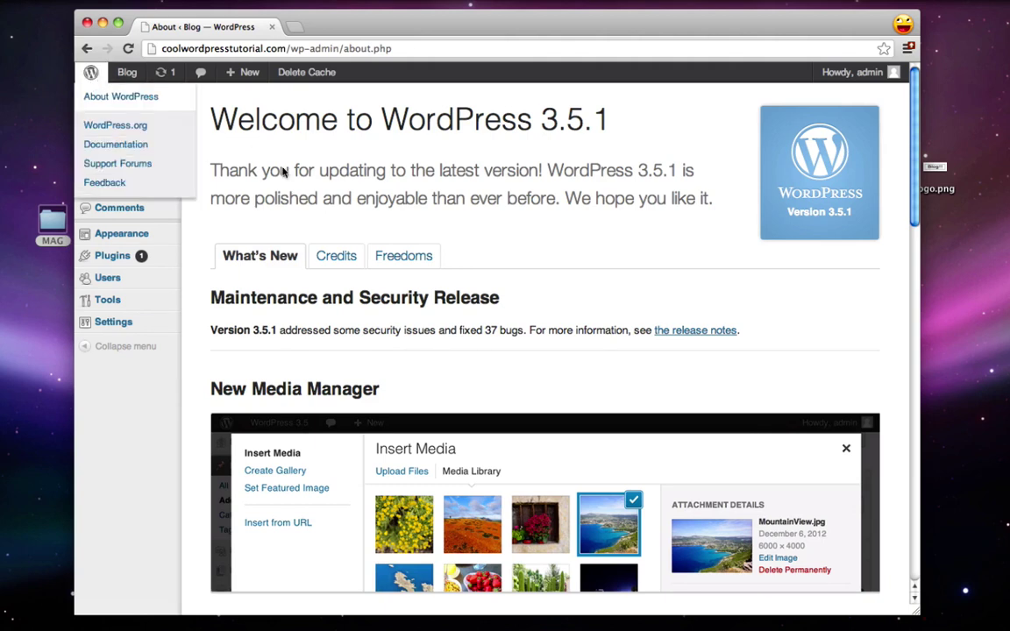
Step: On the Widgets page, drag a Search widget titled 'Search' into Secondary and save it
mouse_move(114, 230)
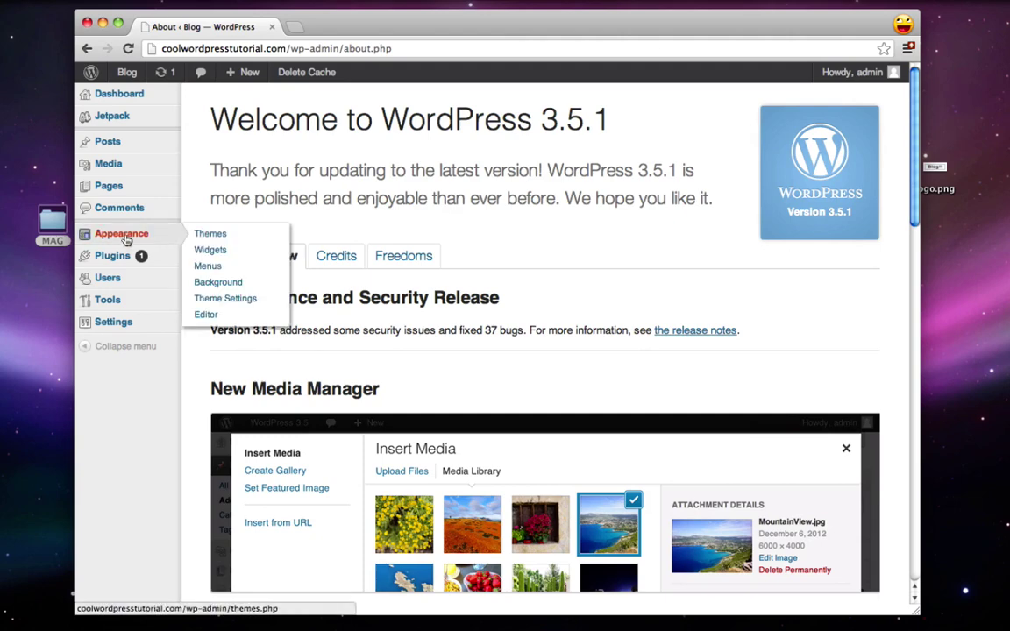
click(210, 251)
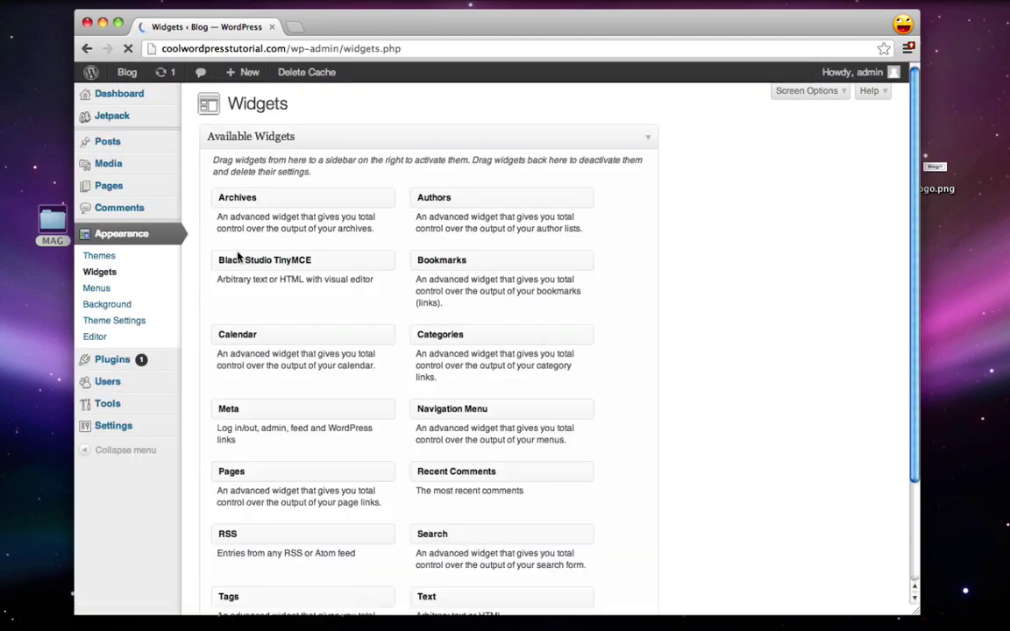
scroll(444, 250, down, 3)
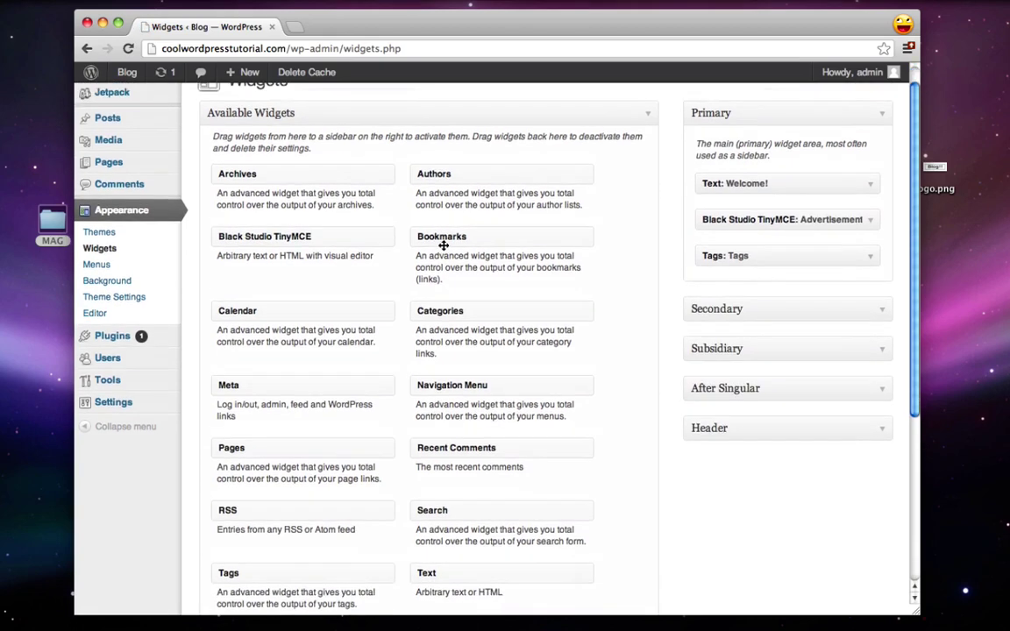
click(882, 251)
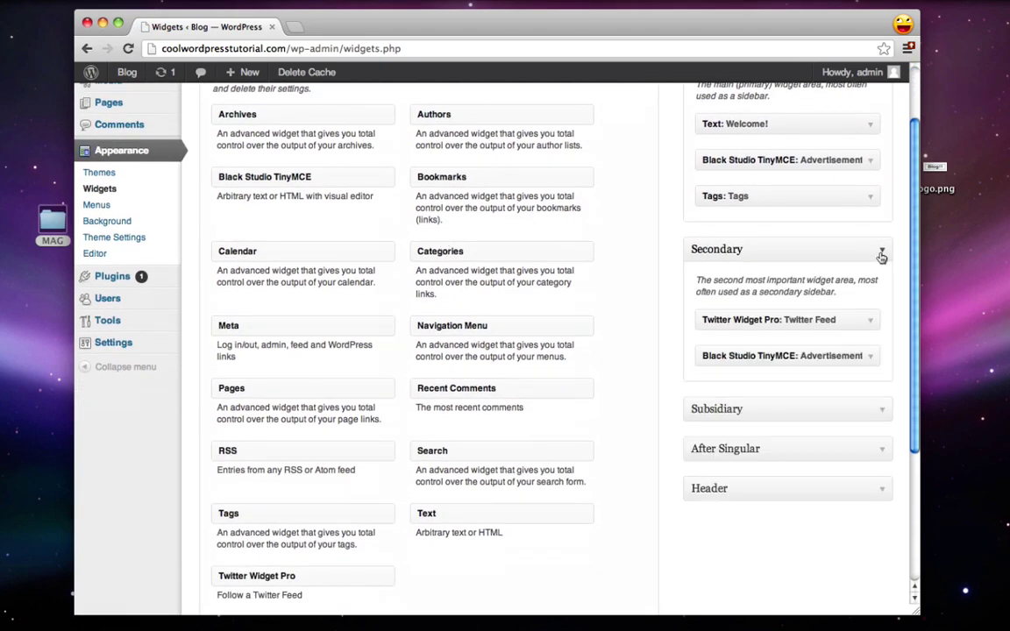
scroll(599, 321, down, 1)
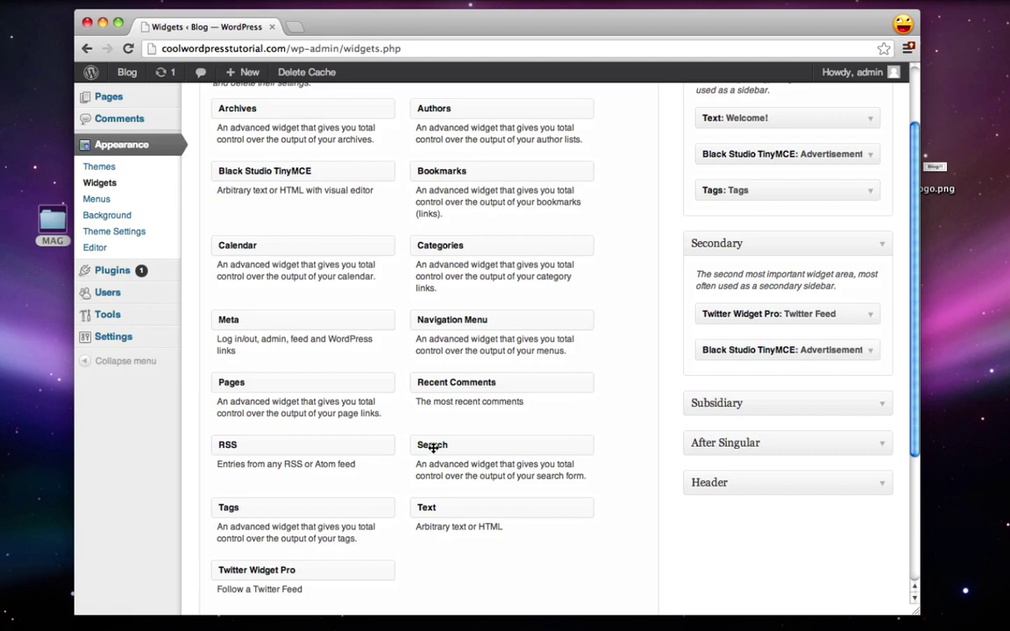
drag(454, 447, 749, 337)
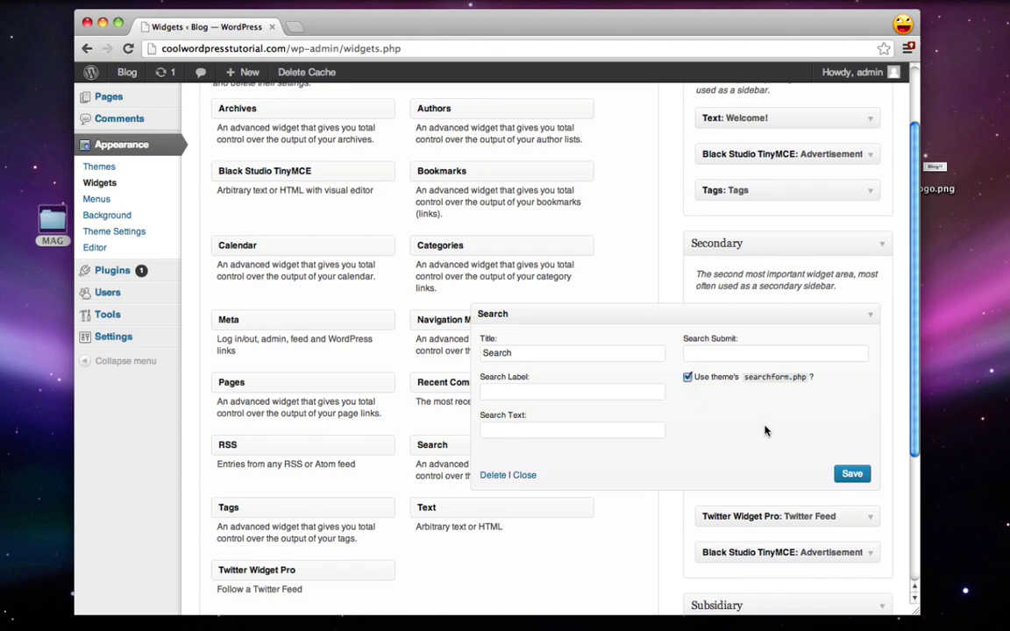
click(852, 475)
click(762, 309)
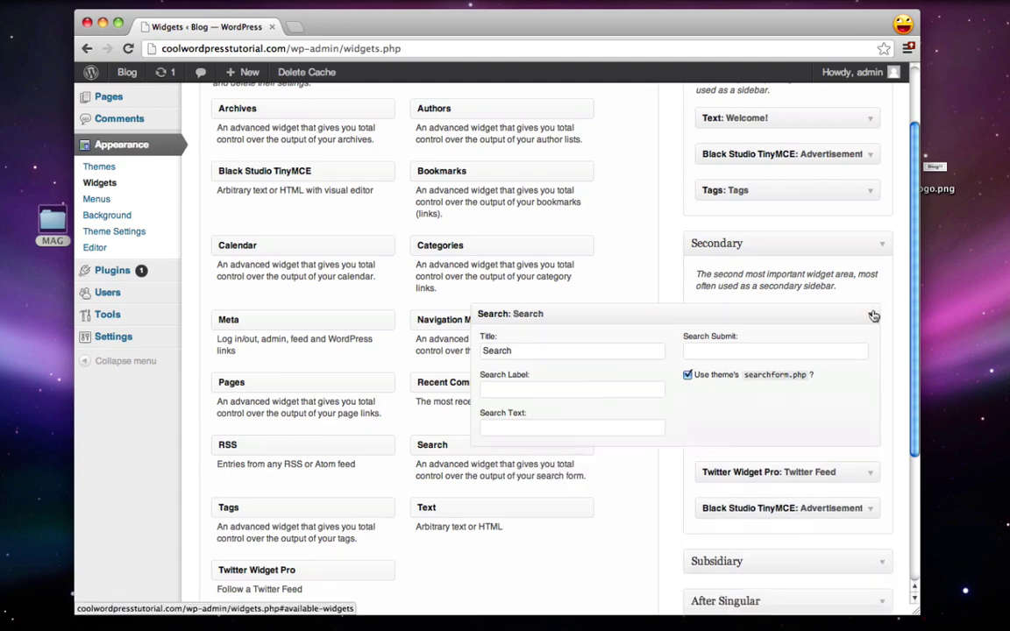
scroll(378, 359, up, 2)
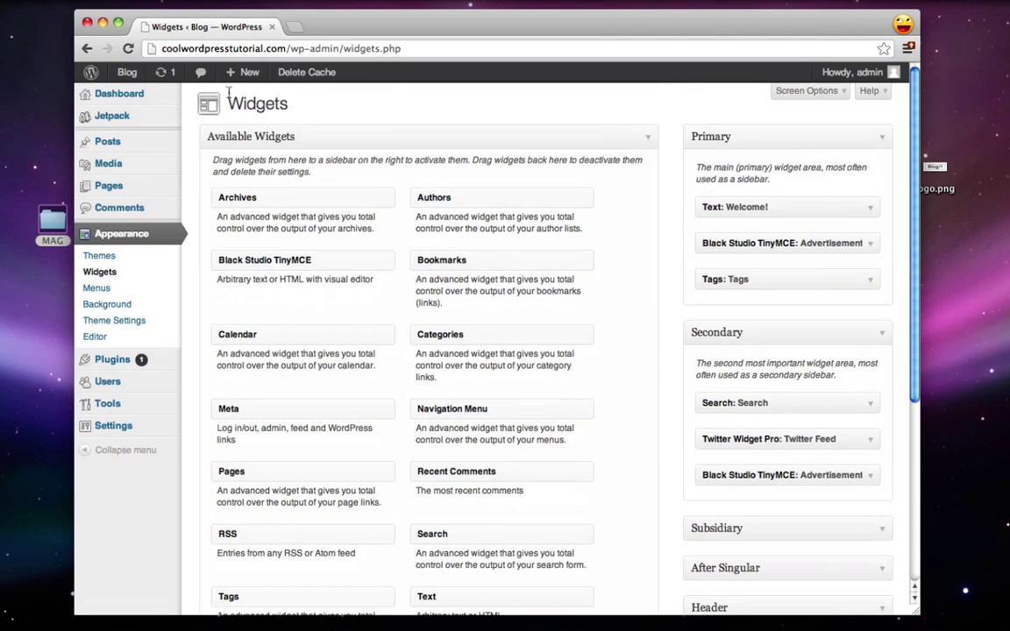
Step: On the live site, type 'galaxy' into the sidebar search box
click(129, 74)
scroll(551, 279, down, 3)
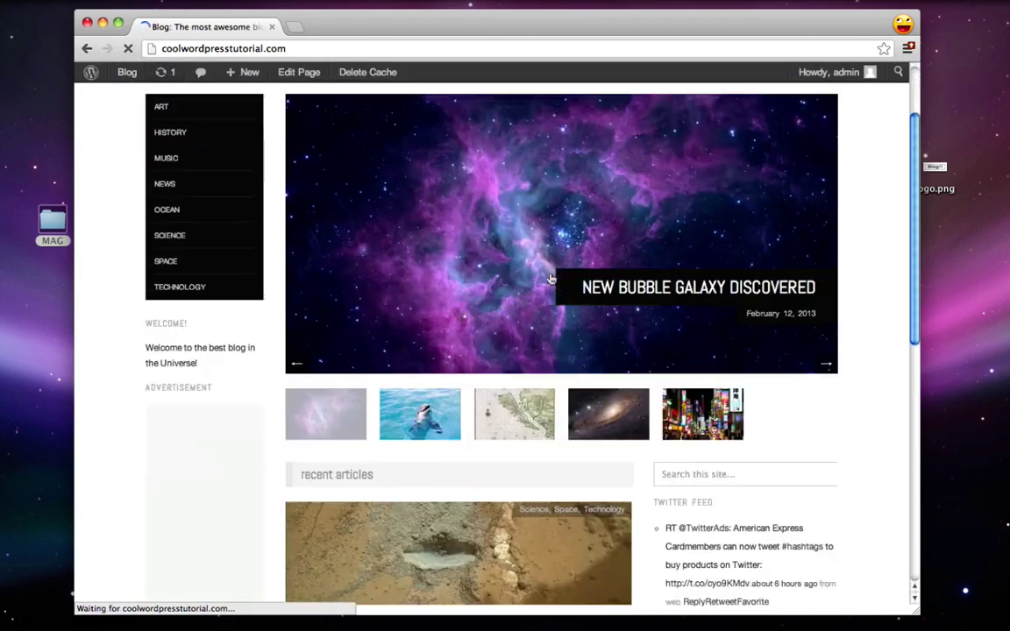
scroll(588, 307, down, 3)
click(691, 345)
text(ga)
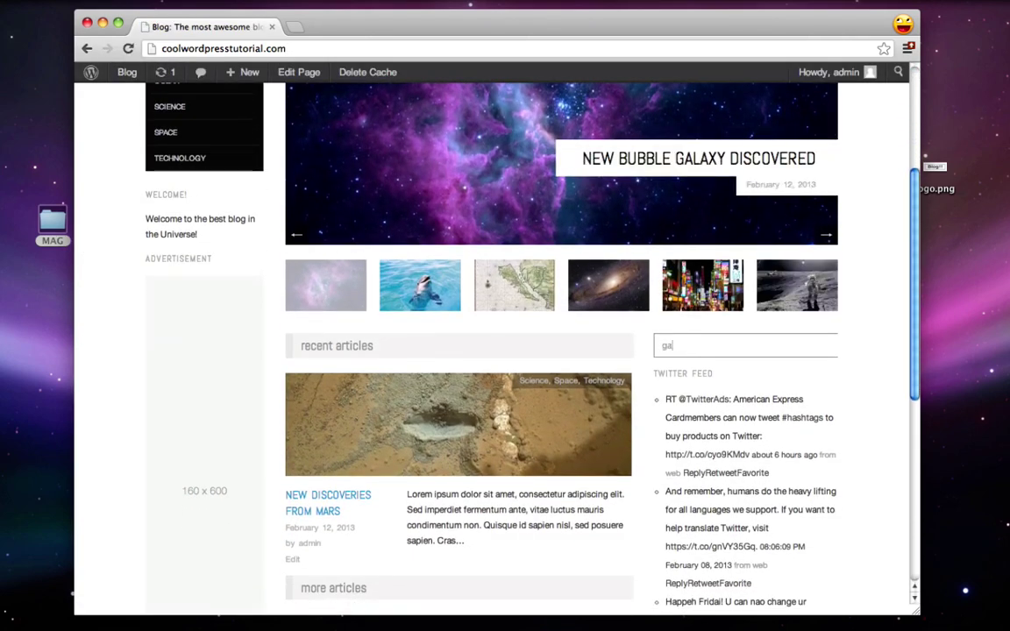
text(laxy)
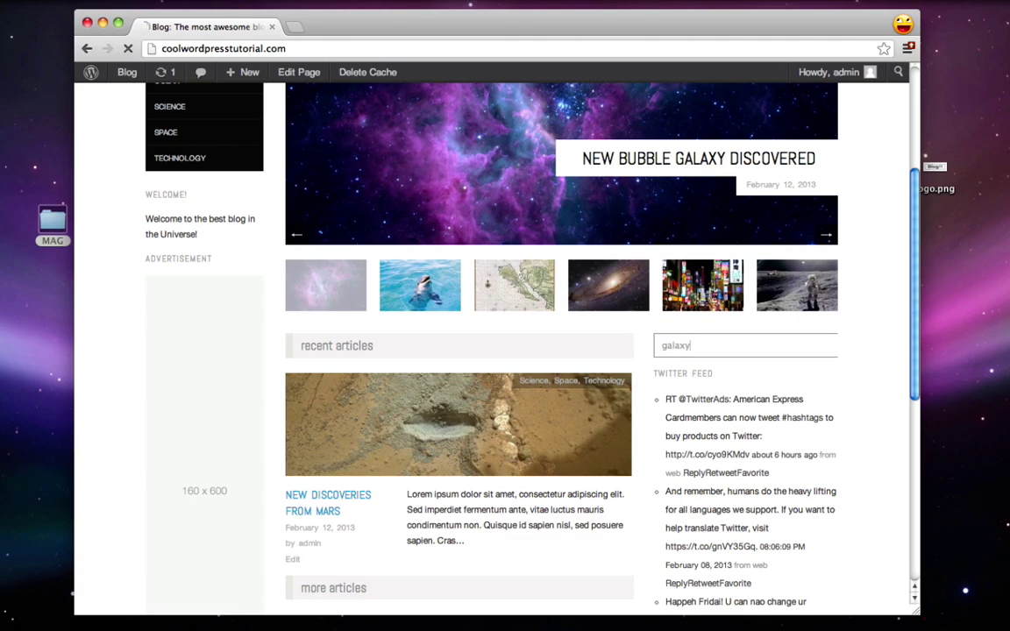
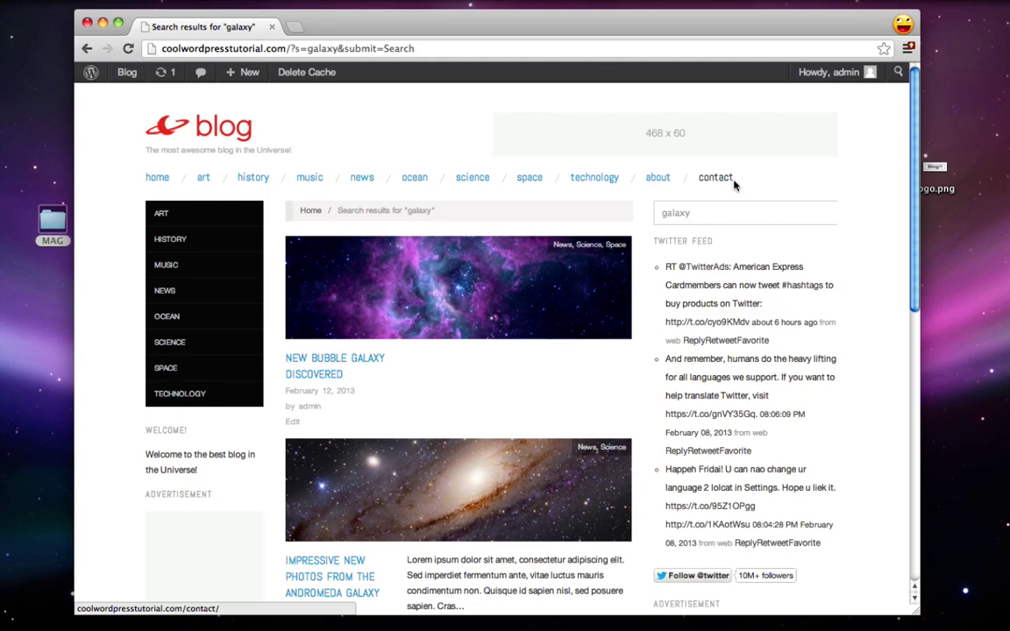
Step: Open the empty About page from the site's navigation bar
click(667, 184)
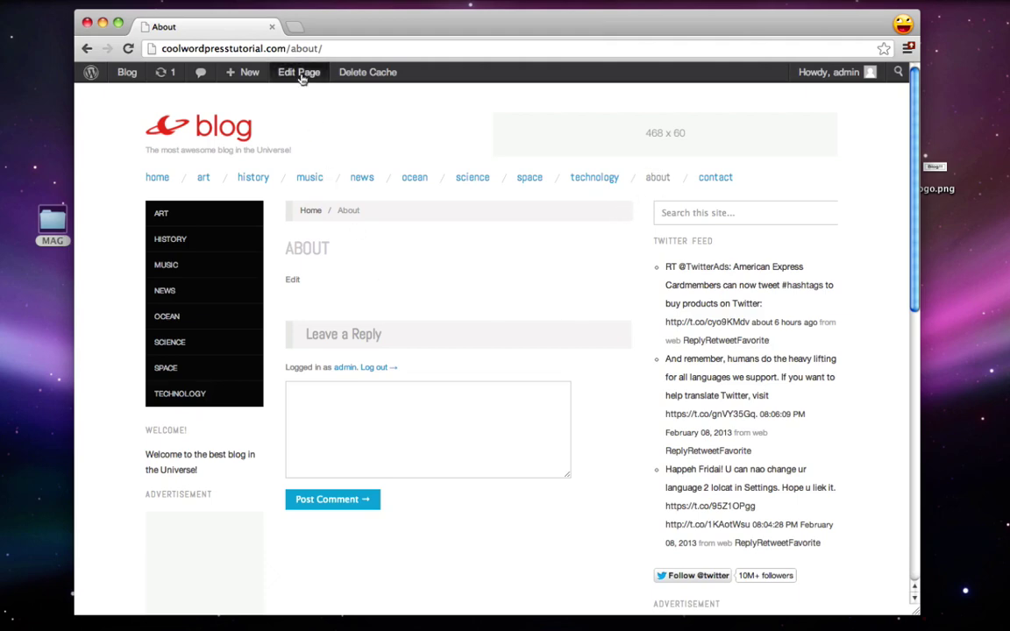
Step: Open the About page for editing from the dashboard's Pages list
click(93, 73)
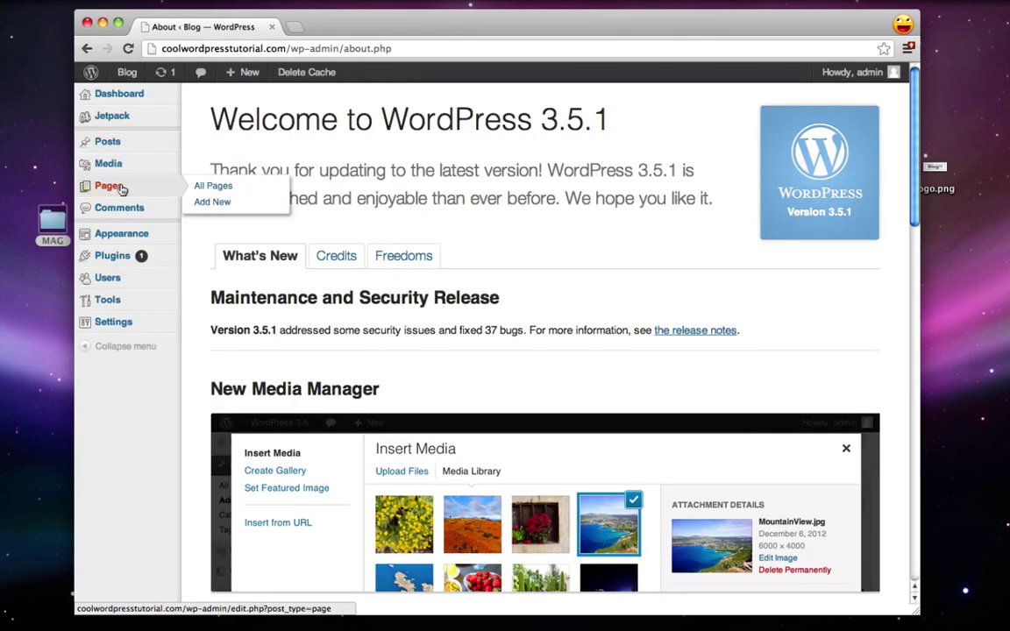
click(119, 187)
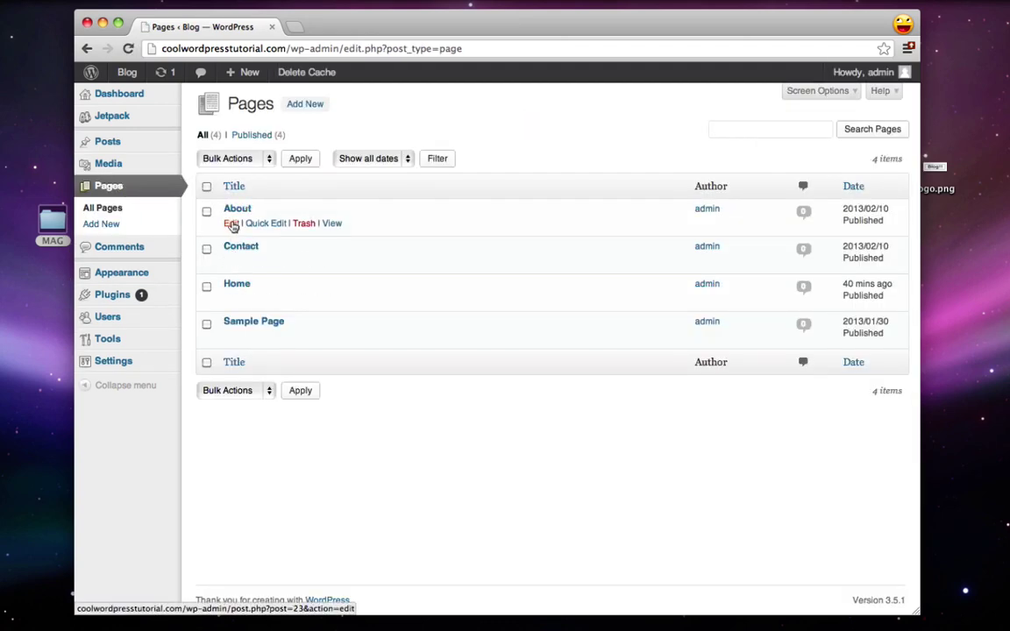
click(231, 224)
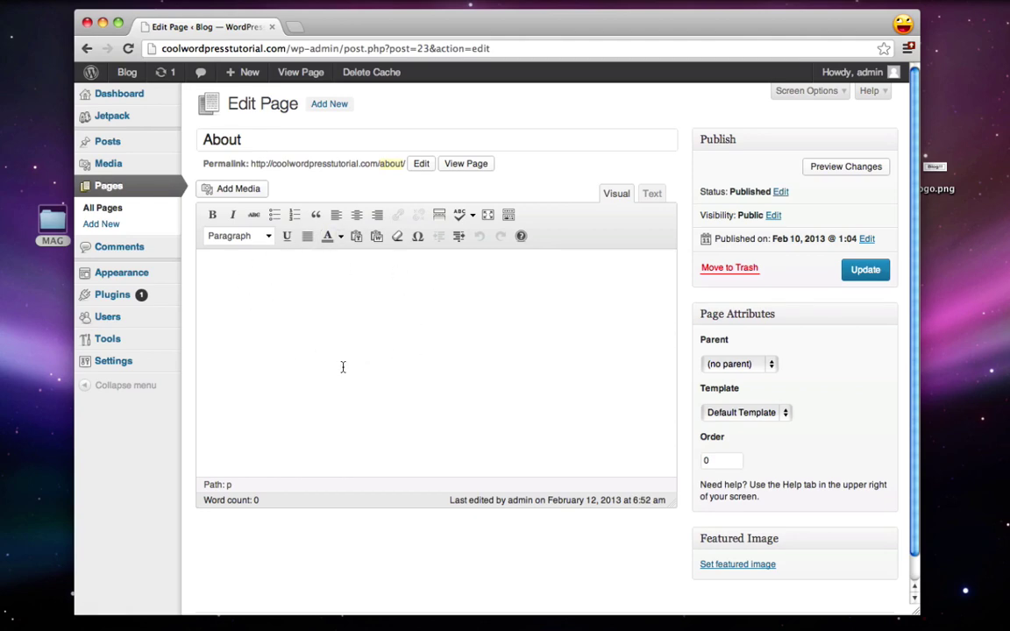
Step: Paste lorem ipsum text and delete everything after the second paragraph
key(super+v)
scroll(342, 333, down, 1)
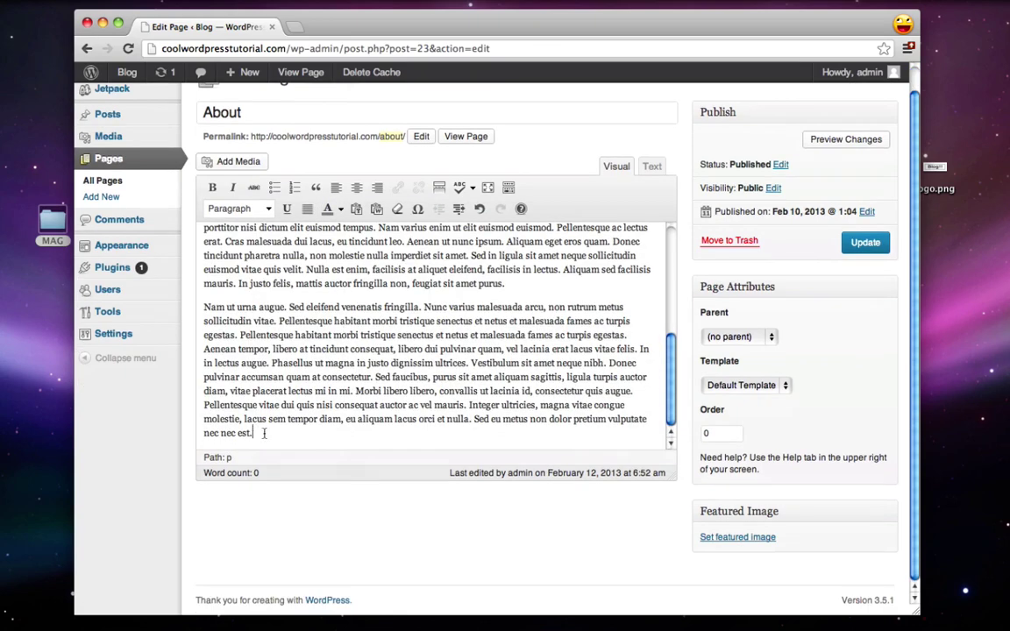
drag(263, 433, 170, 274)
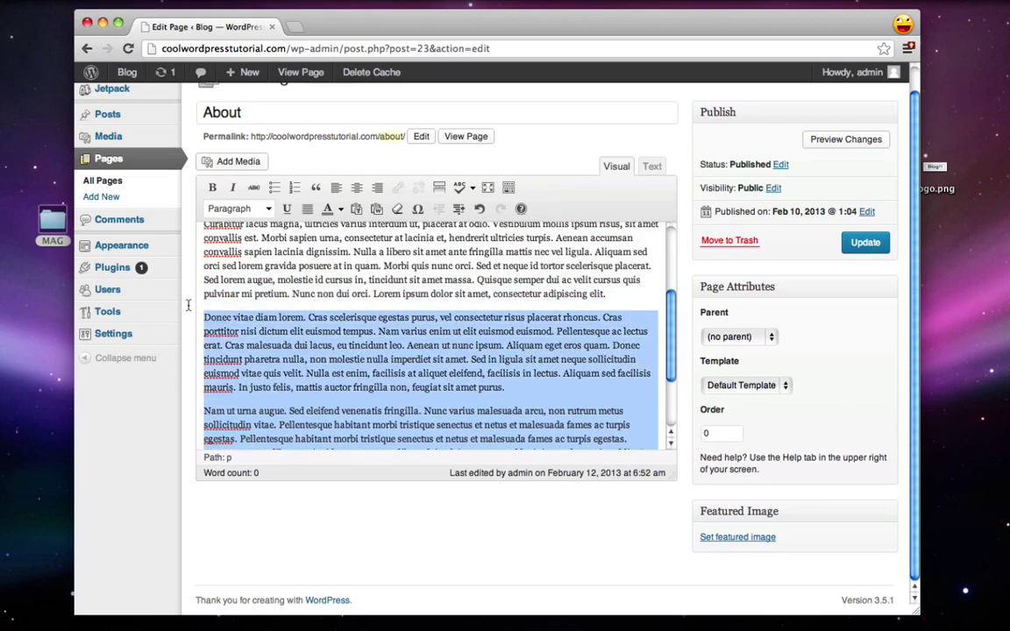
key(BackSpace)
scroll(243, 320, up, 3)
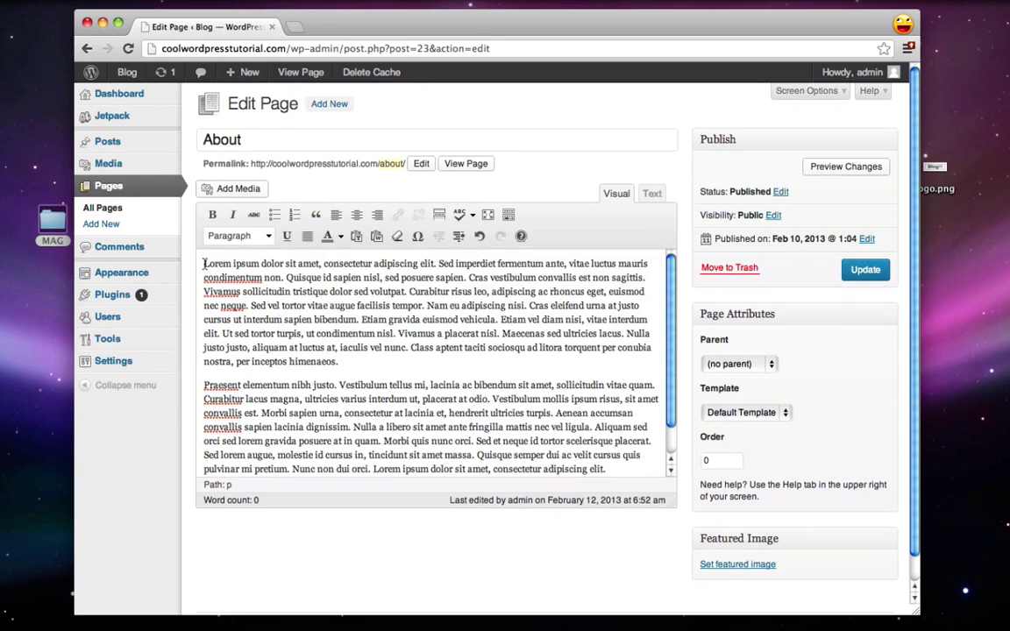
Step: Insert bubblegalaxy.jpg at Medium 300 × 236, linked to None, aligned right
click(228, 192)
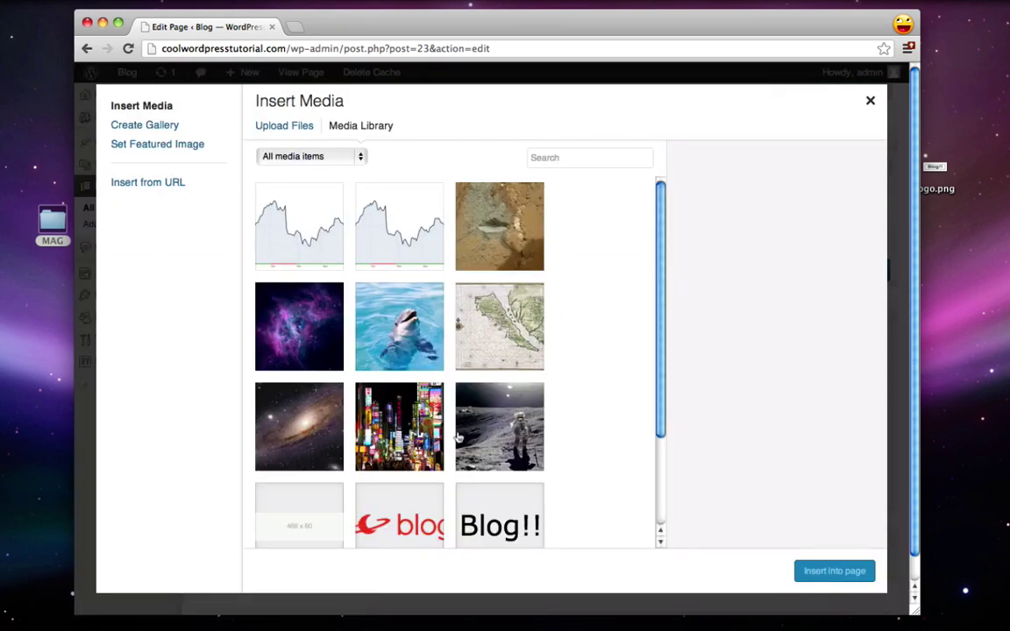
click(311, 327)
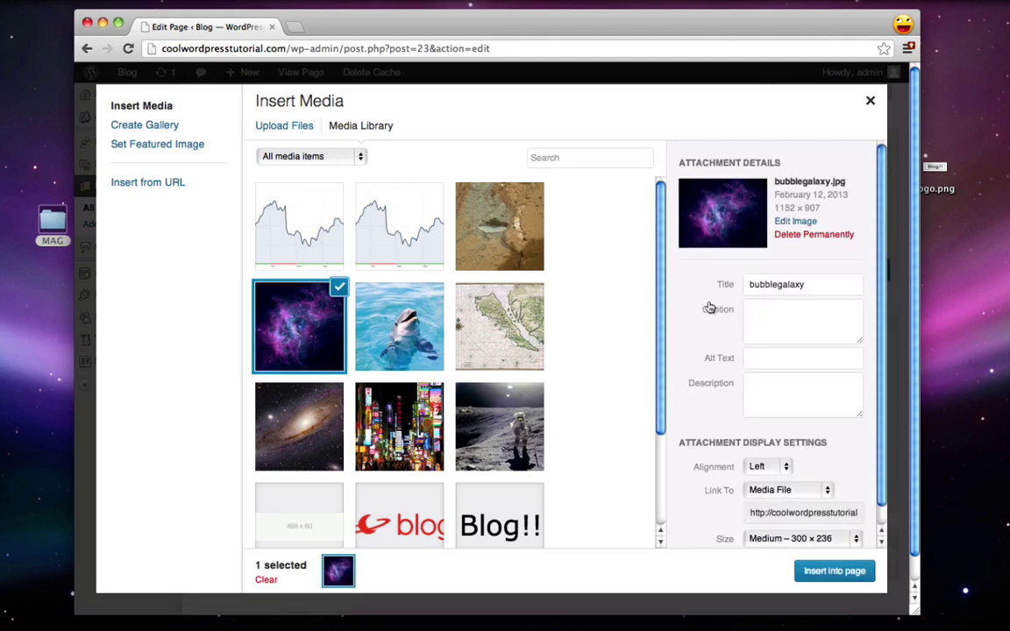
scroll(710, 308, down, 1)
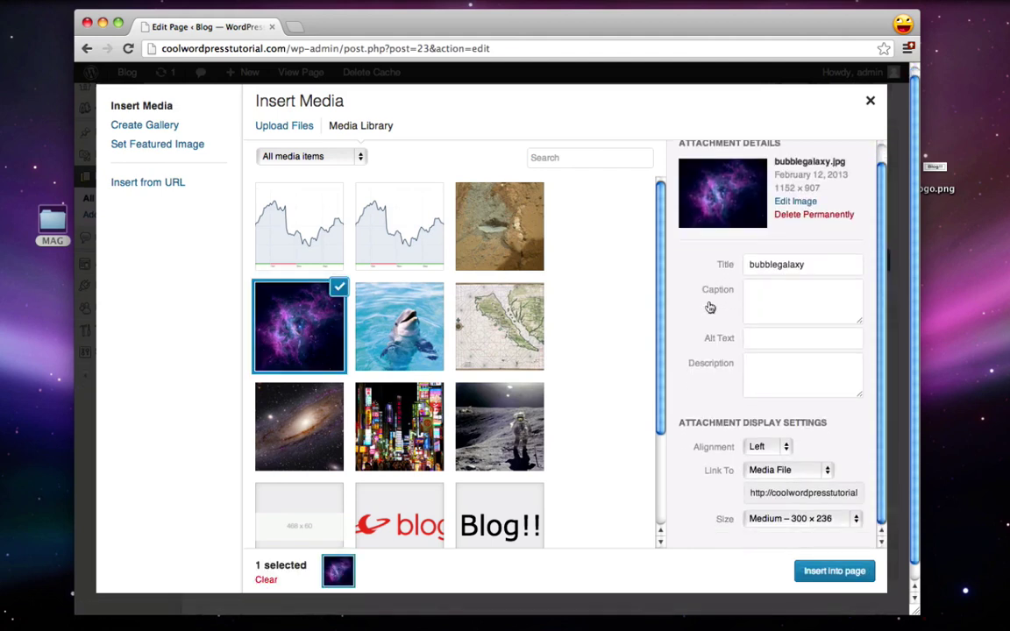
click(777, 469)
click(766, 494)
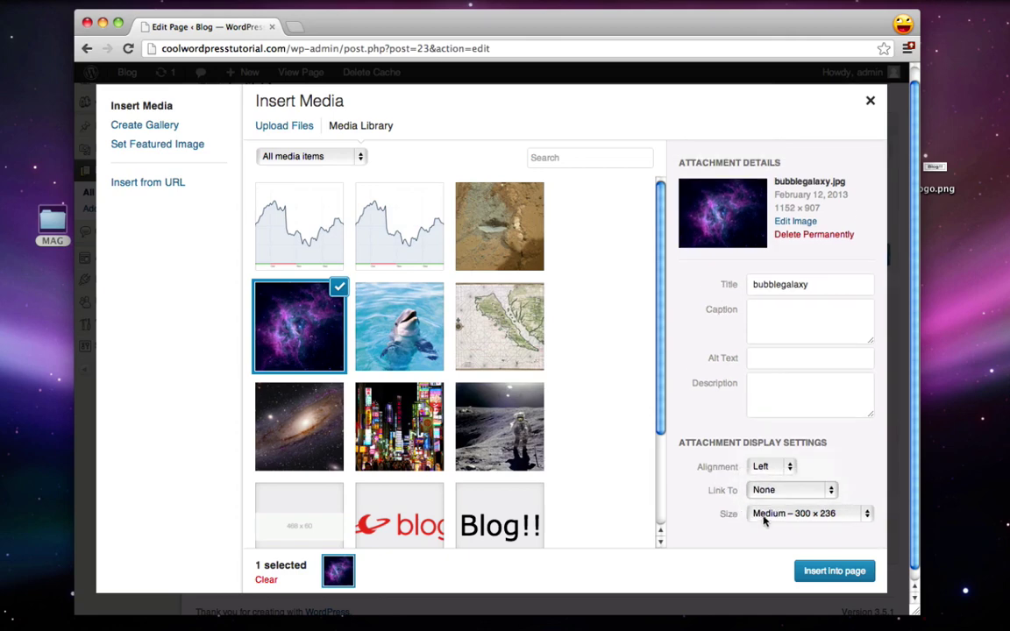
click(765, 518)
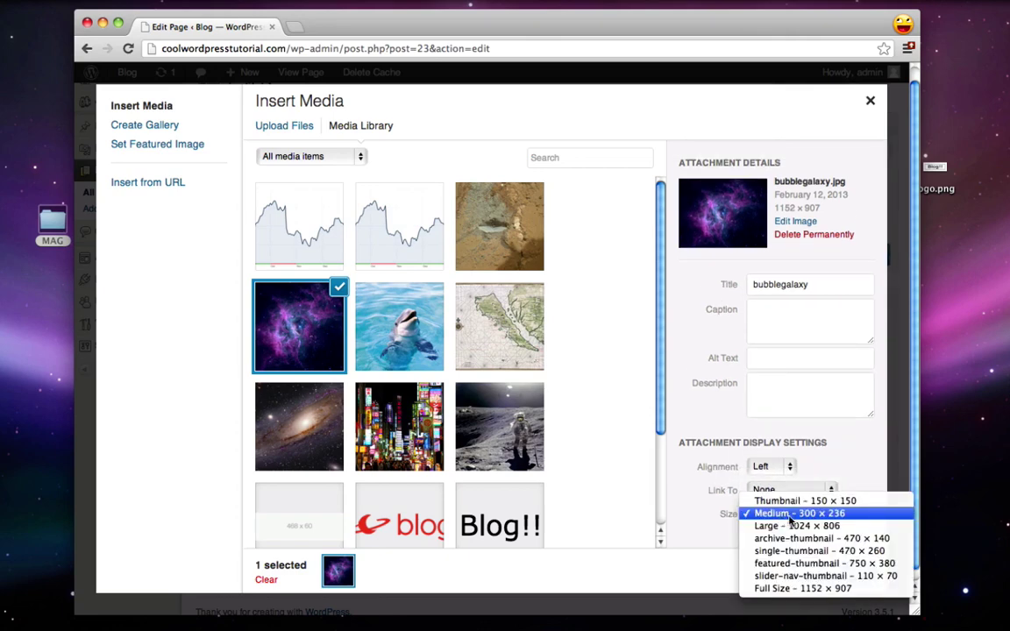
click(794, 516)
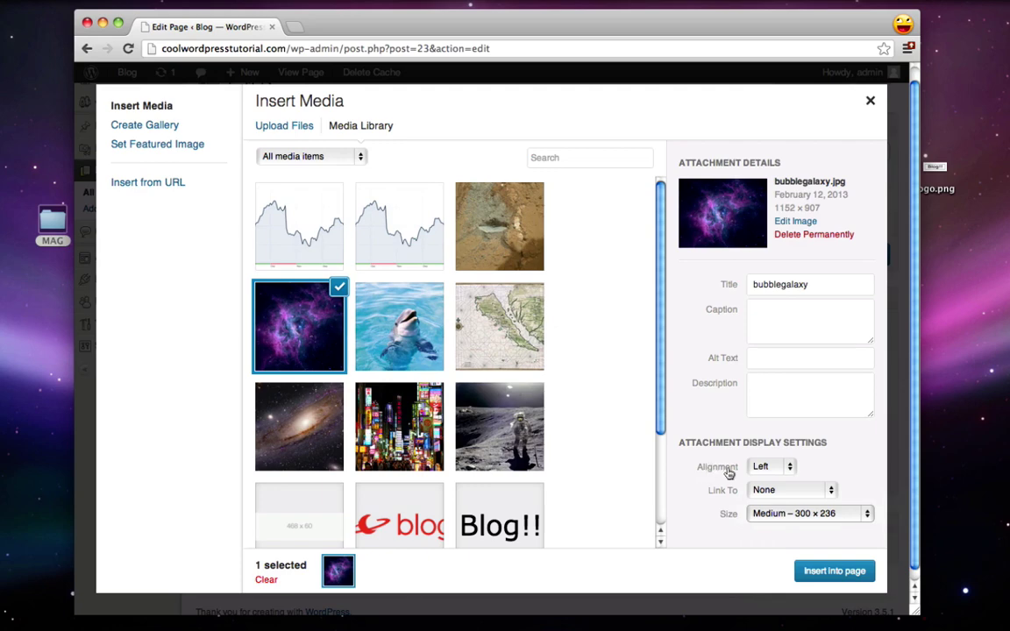
click(765, 468)
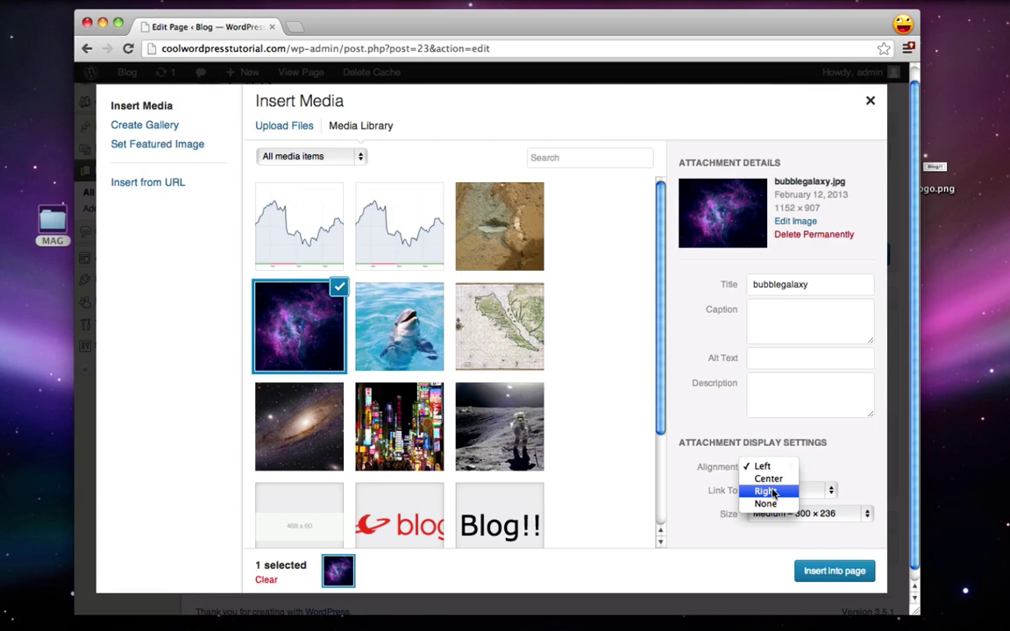
click(770, 492)
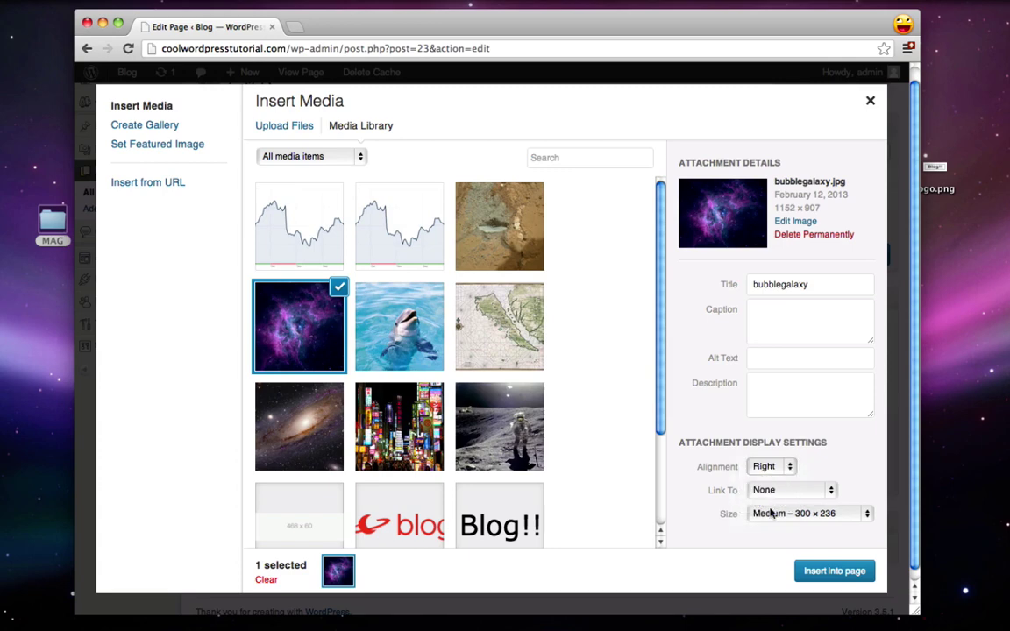
click(829, 573)
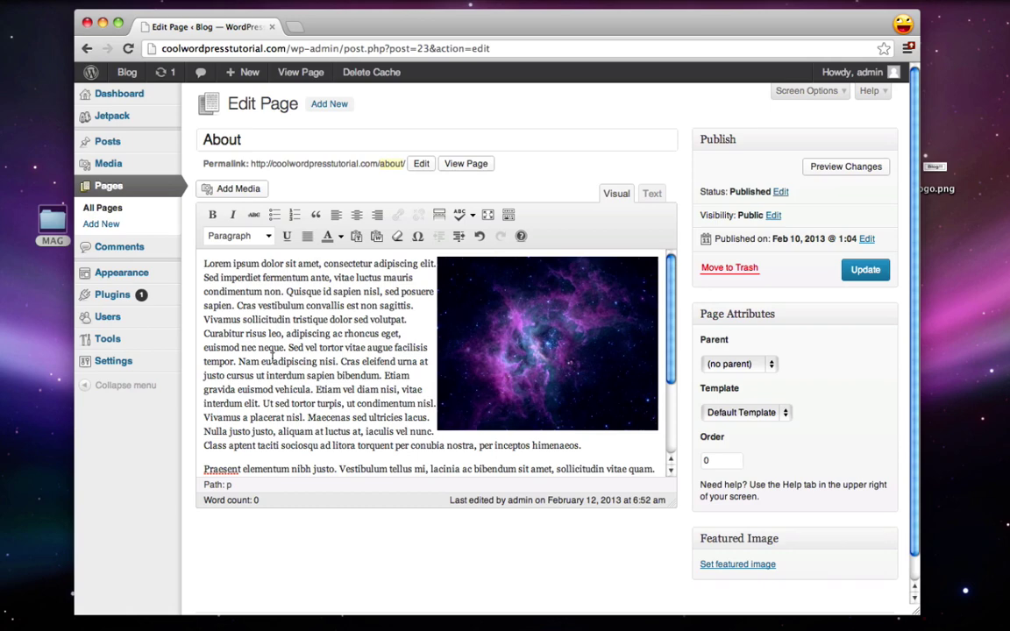
click(520, 305)
Step: Change the galaxy image's alignment to Left in its edit settings
click(455, 274)
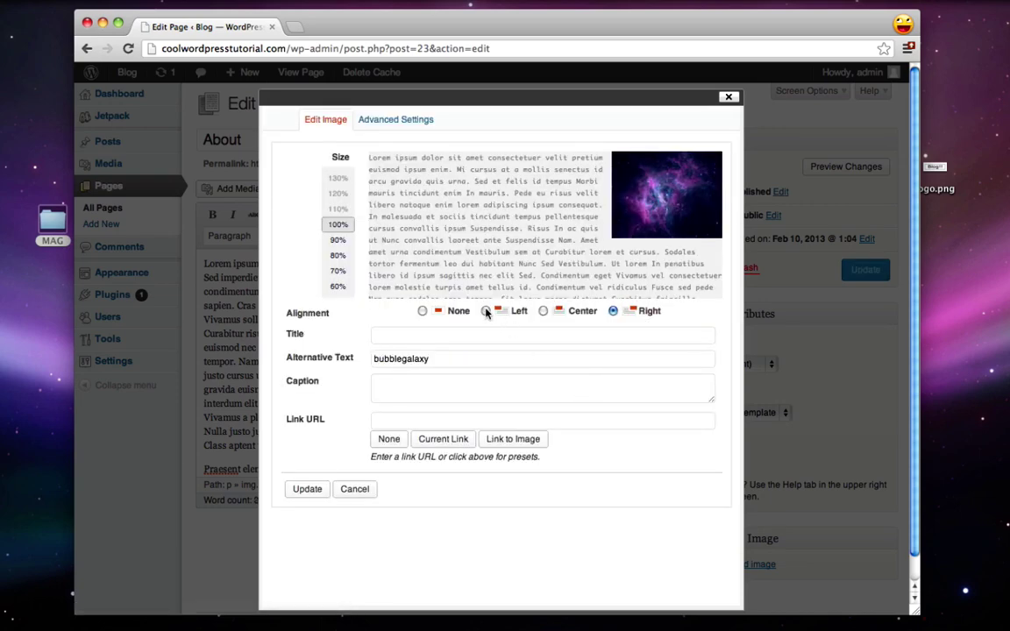
click(486, 310)
click(294, 489)
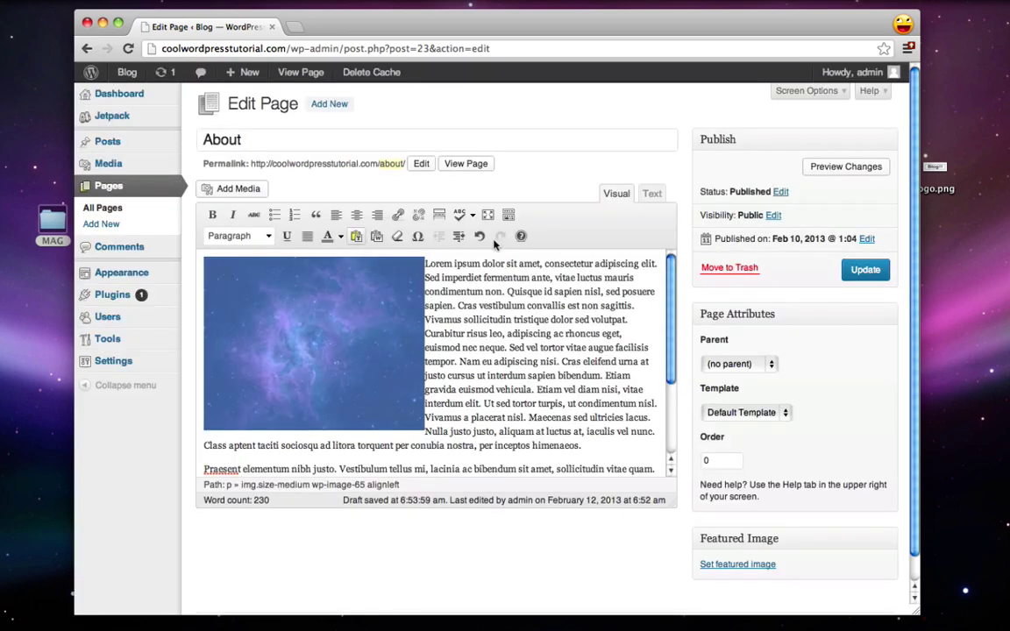
click(574, 329)
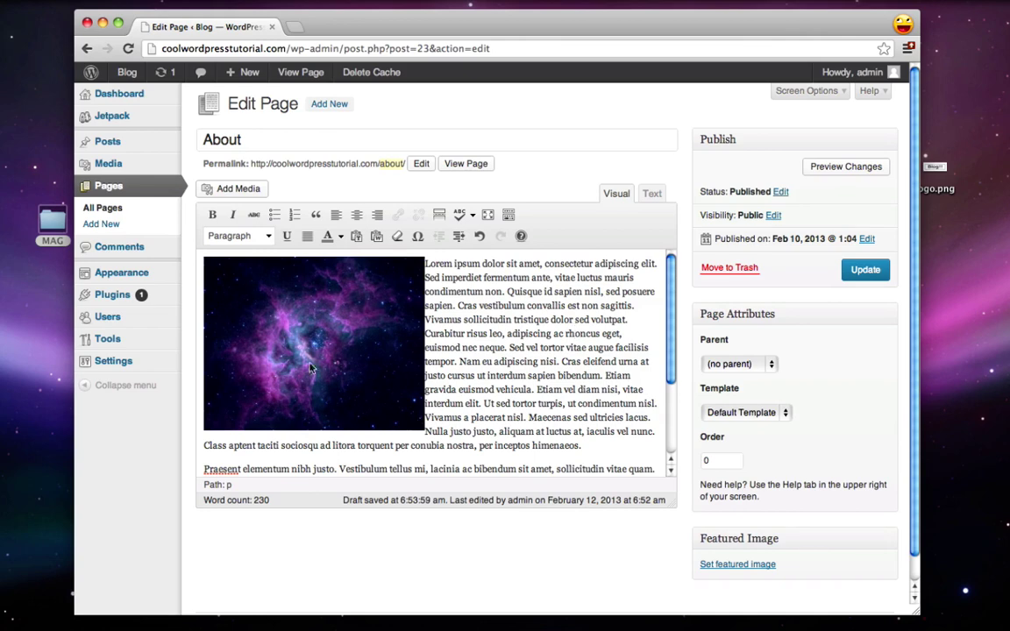
Step: Update the About page and view it on the live site
click(849, 270)
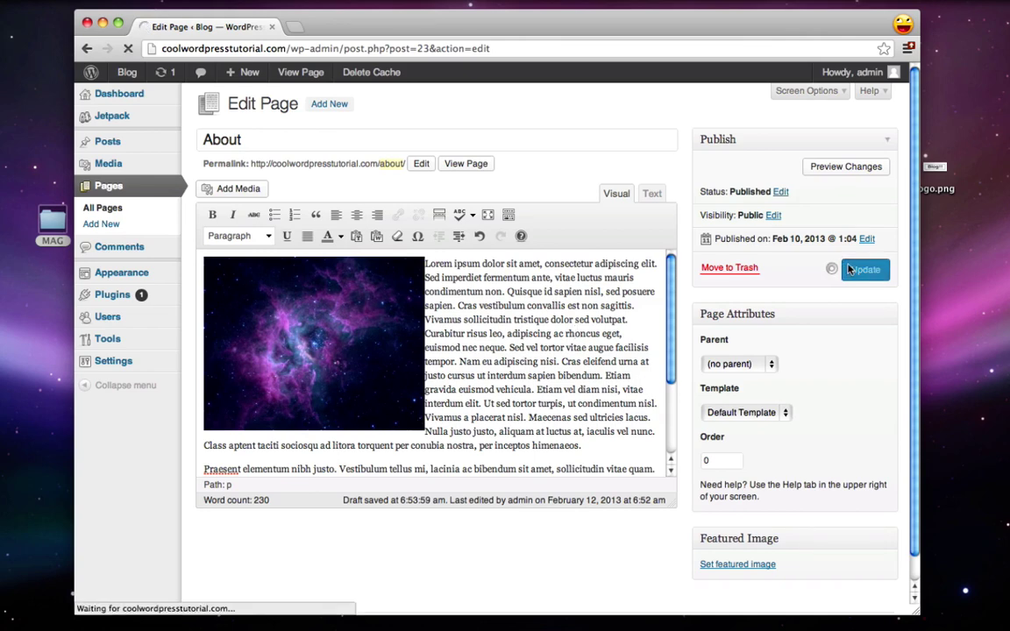
click(292, 138)
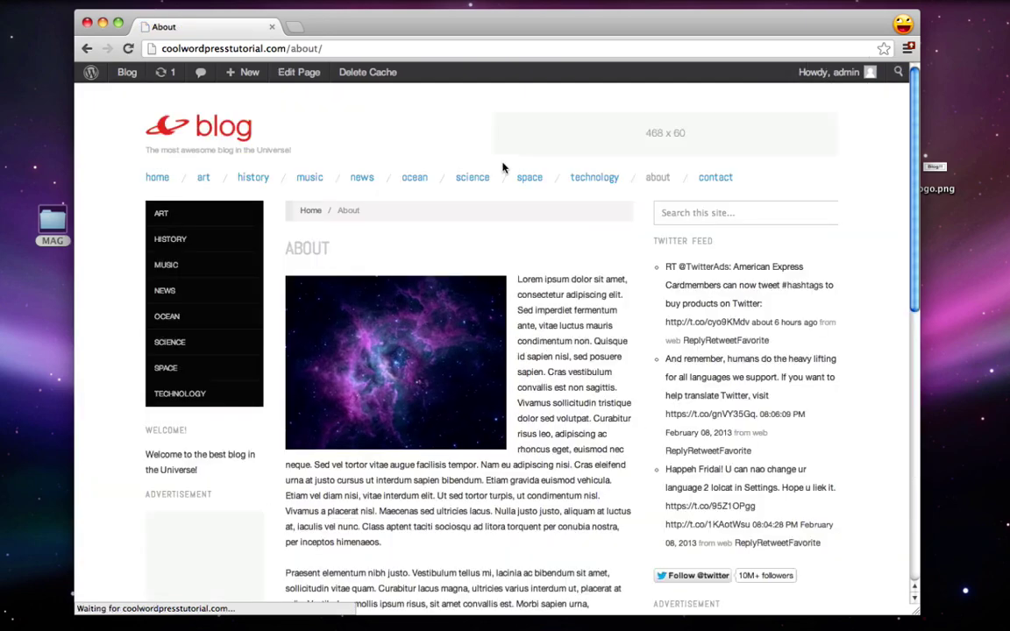
scroll(513, 197, down, 5)
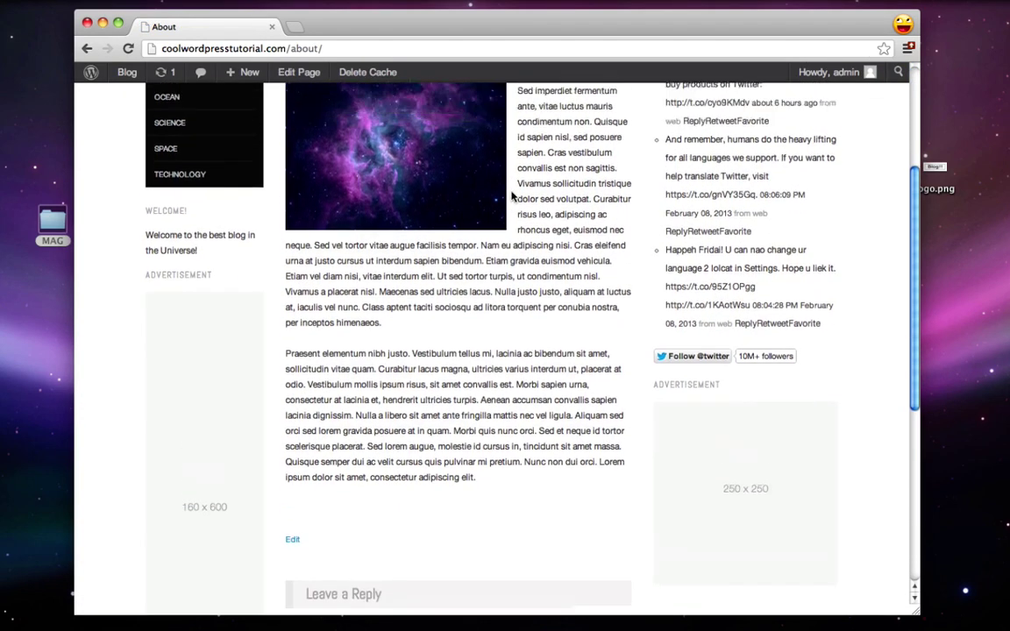
scroll(513, 197, up, 5)
scroll(513, 197, up, 1)
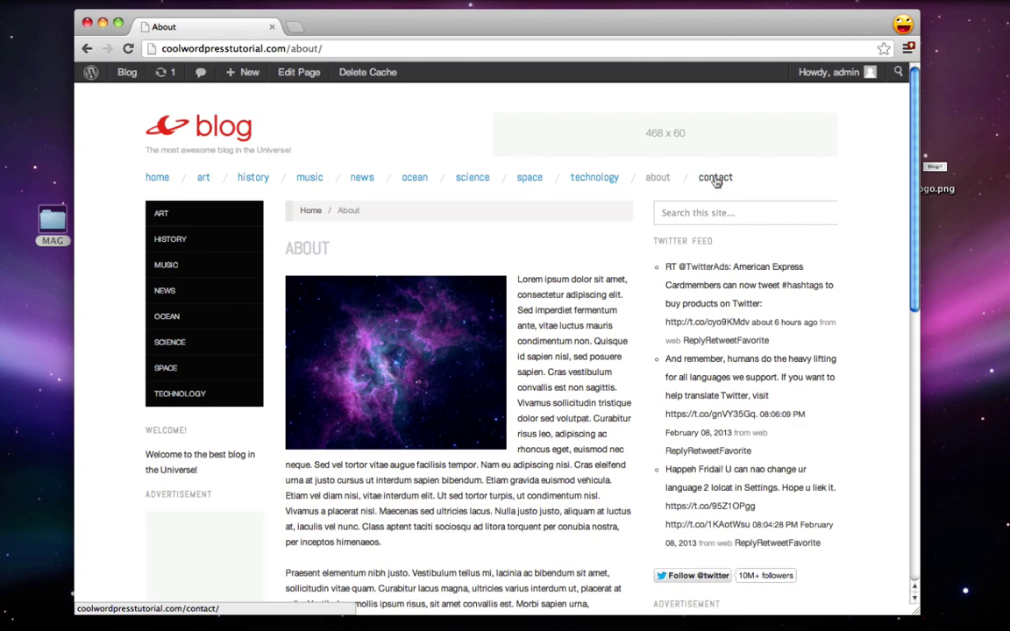
Step: Search Plugins > Add New for 'contact form 7', then install and activate it
click(90, 74)
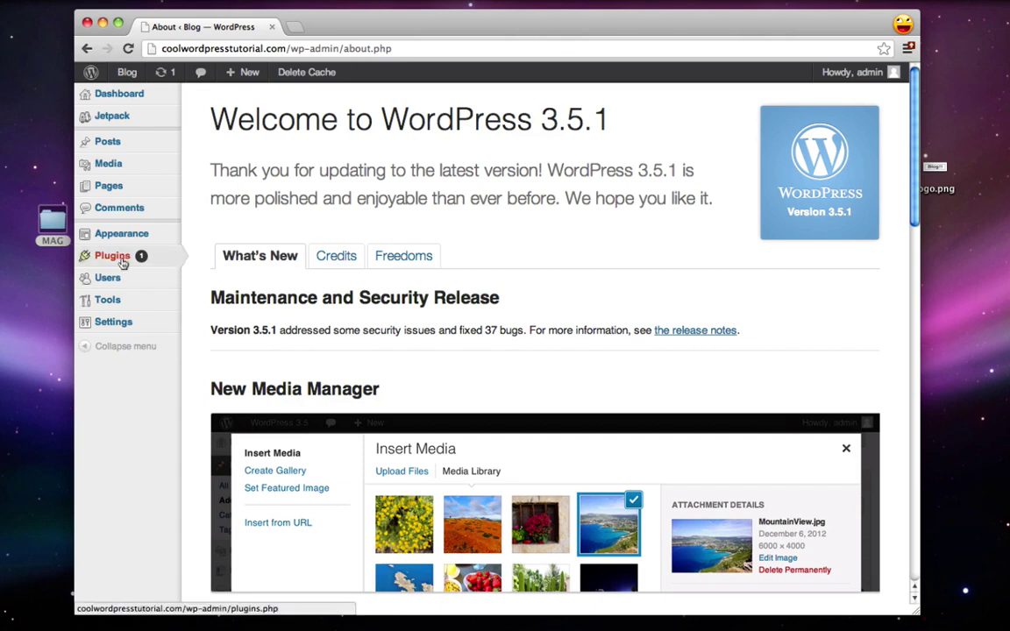
mouse_move(131, 256)
click(202, 272)
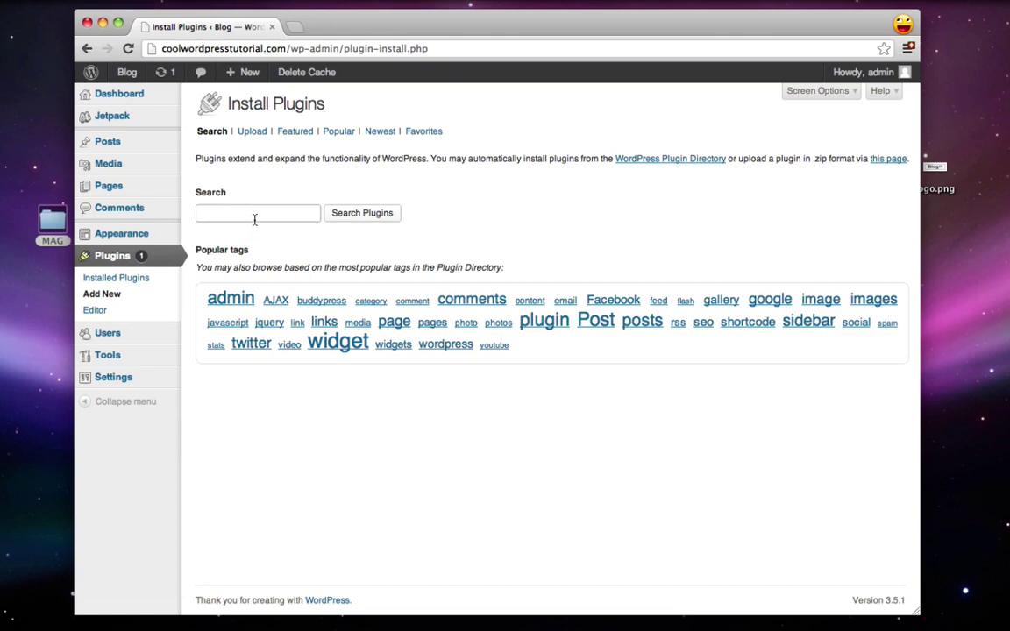
text(contact form 7)
click(354, 222)
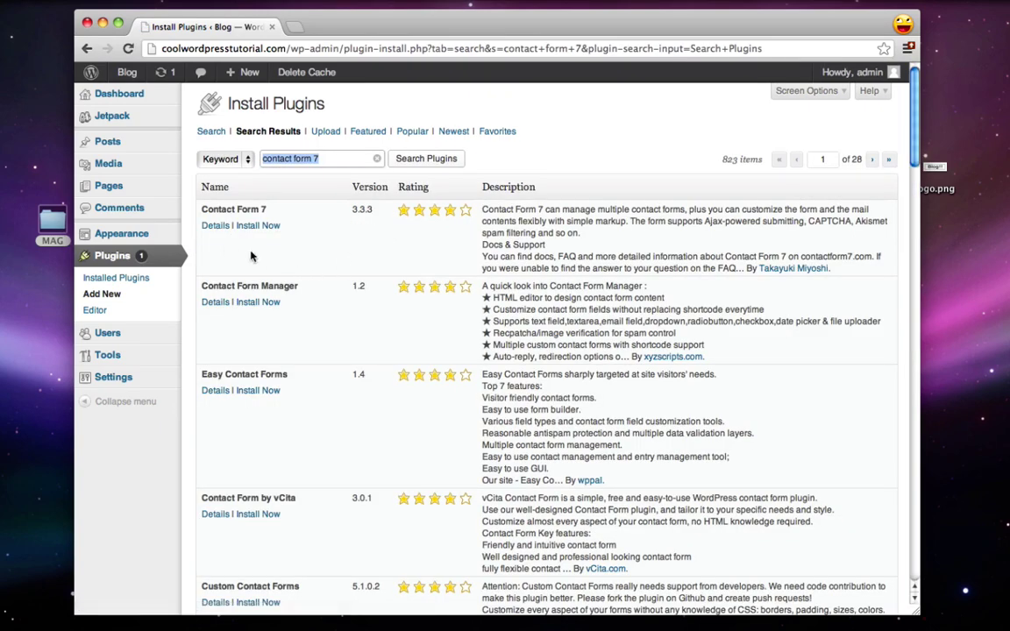
click(259, 227)
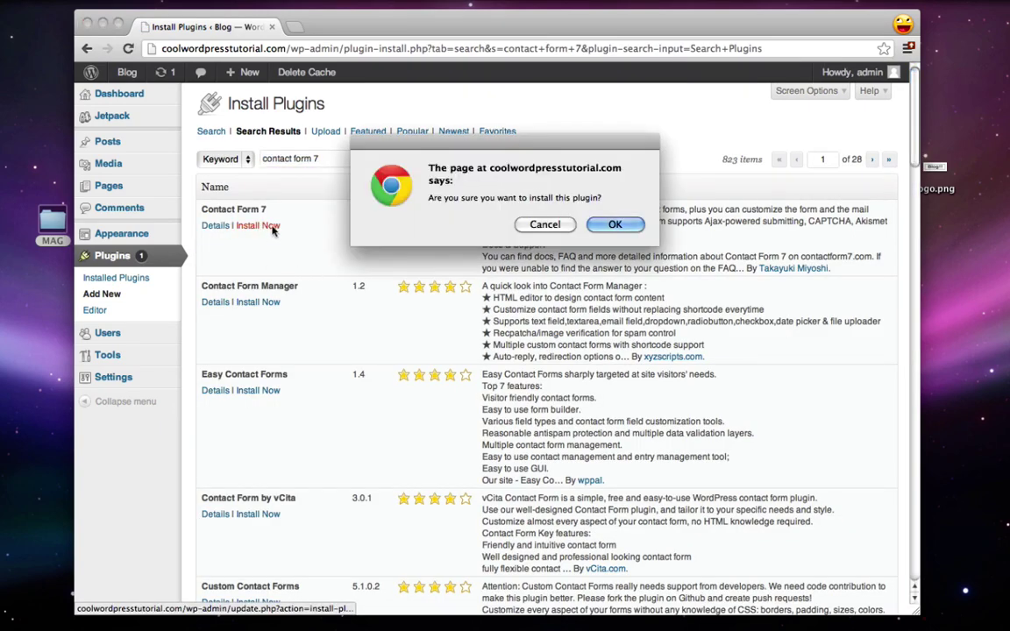
click(604, 225)
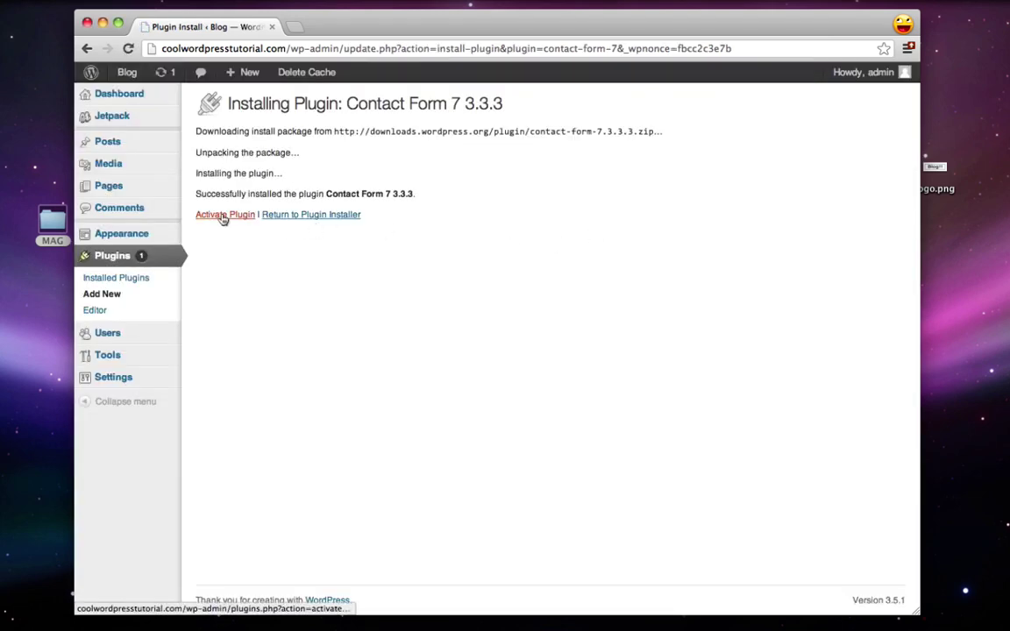
click(224, 216)
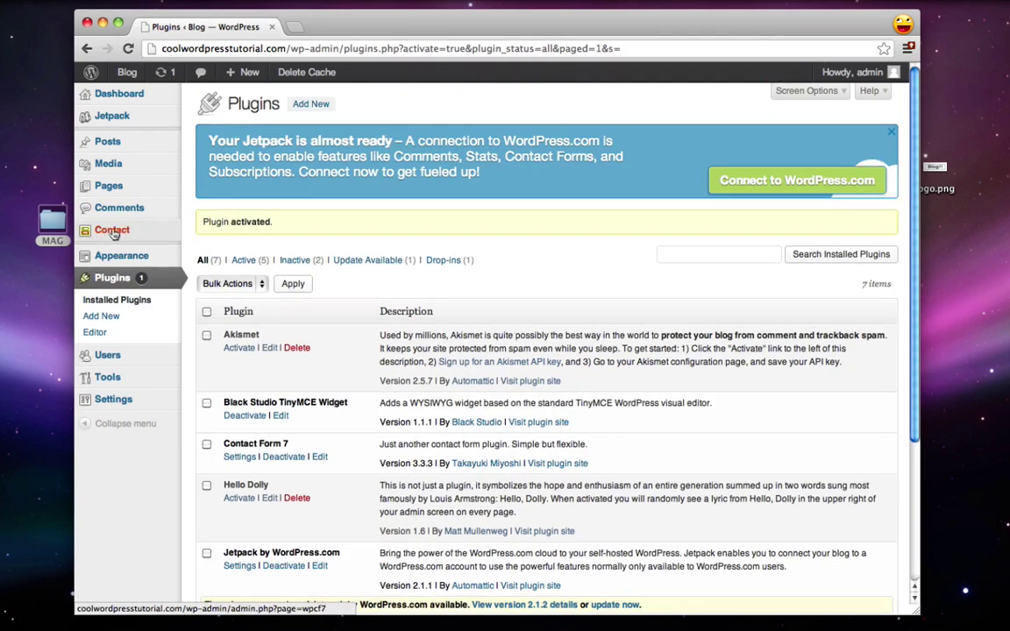
click(106, 230)
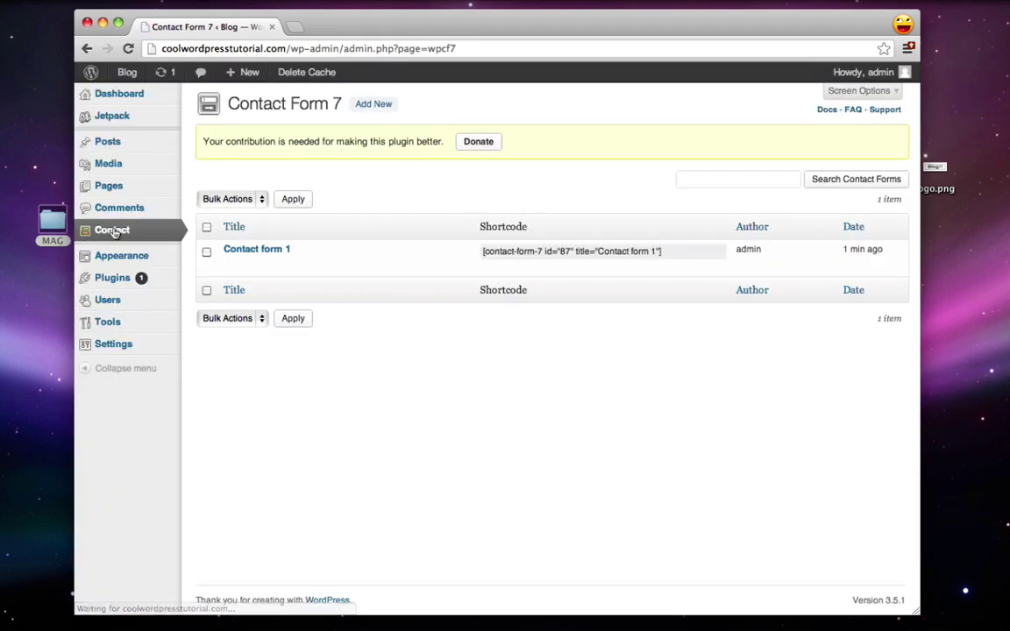
Step: Open Contact form 1 and inspect its recipient address field
click(244, 252)
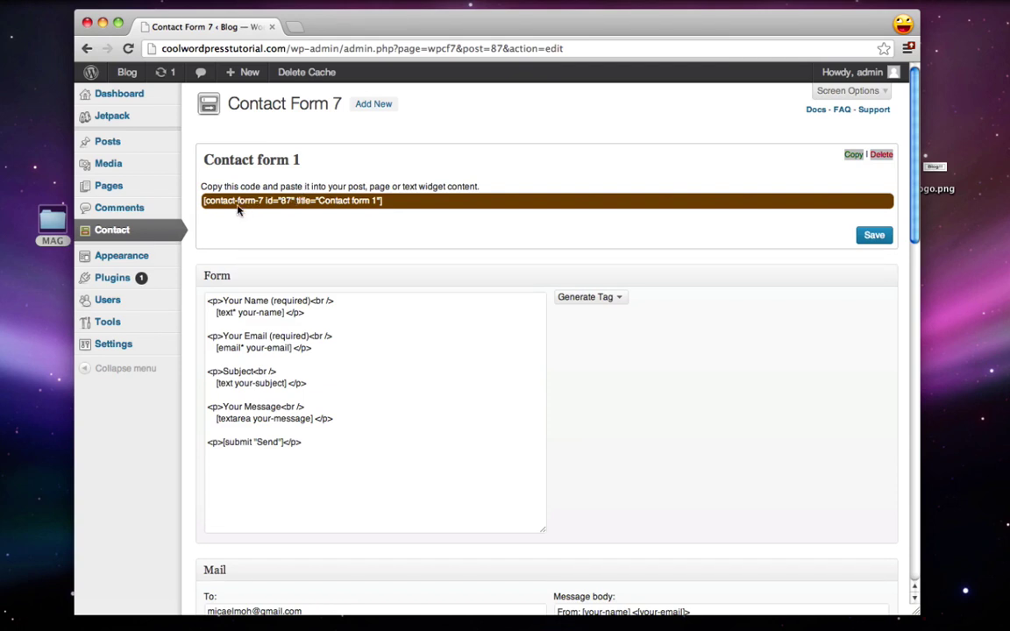
mouse_move(170, 260)
scroll(355, 211, down, 5)
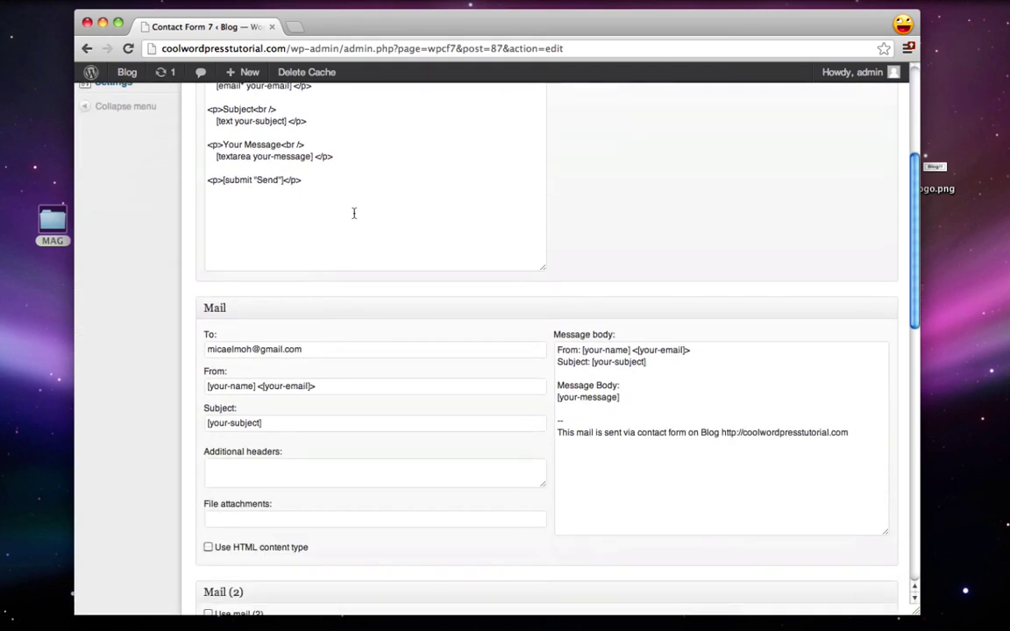
drag(211, 349, 361, 350)
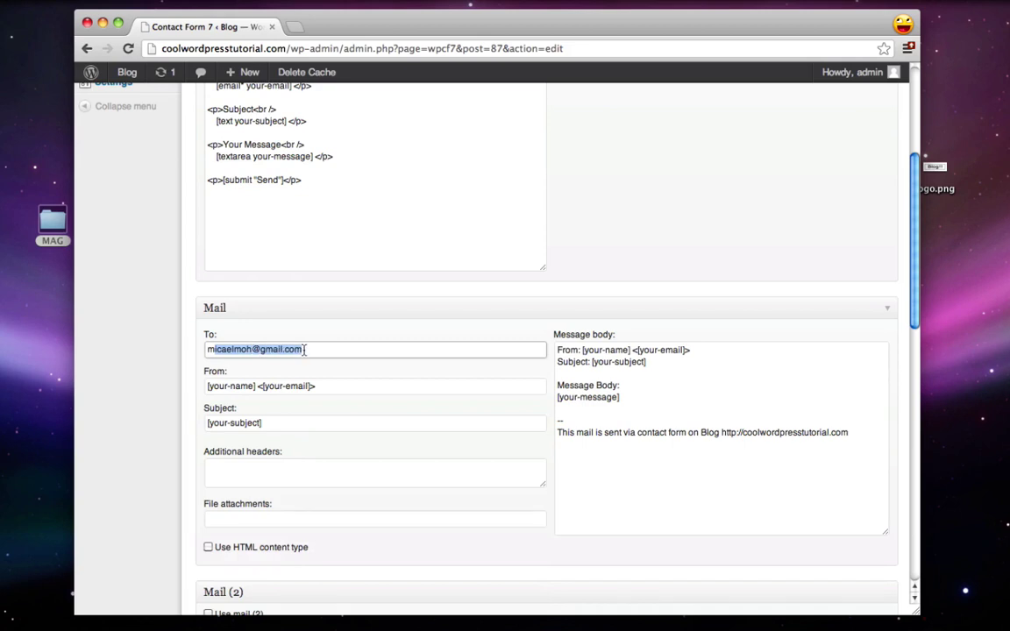
click(317, 350)
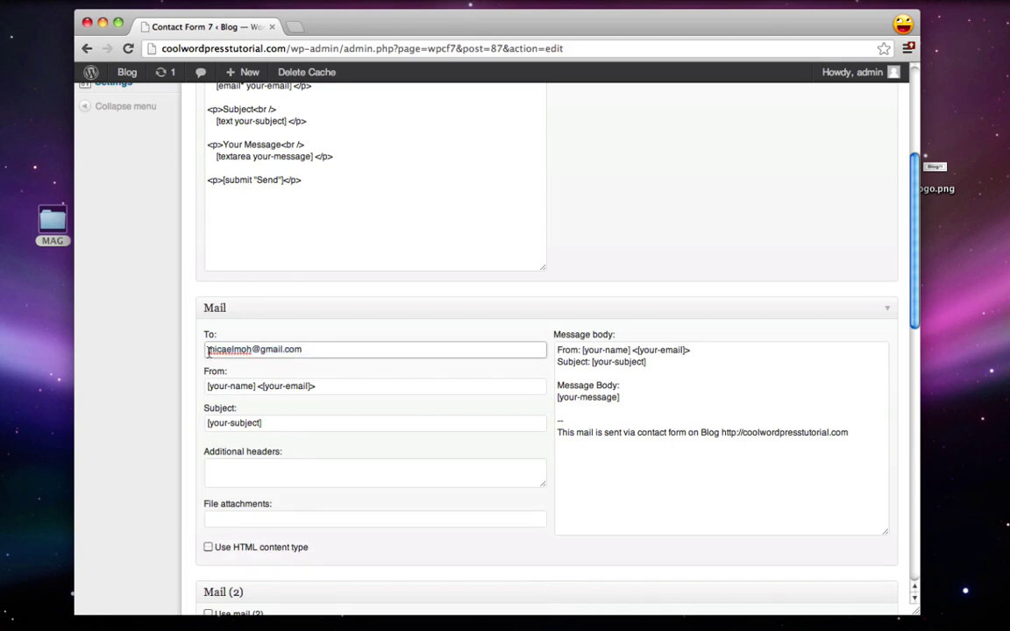
drag(206, 351, 320, 352)
click(325, 353)
scroll(155, 429, up, 5)
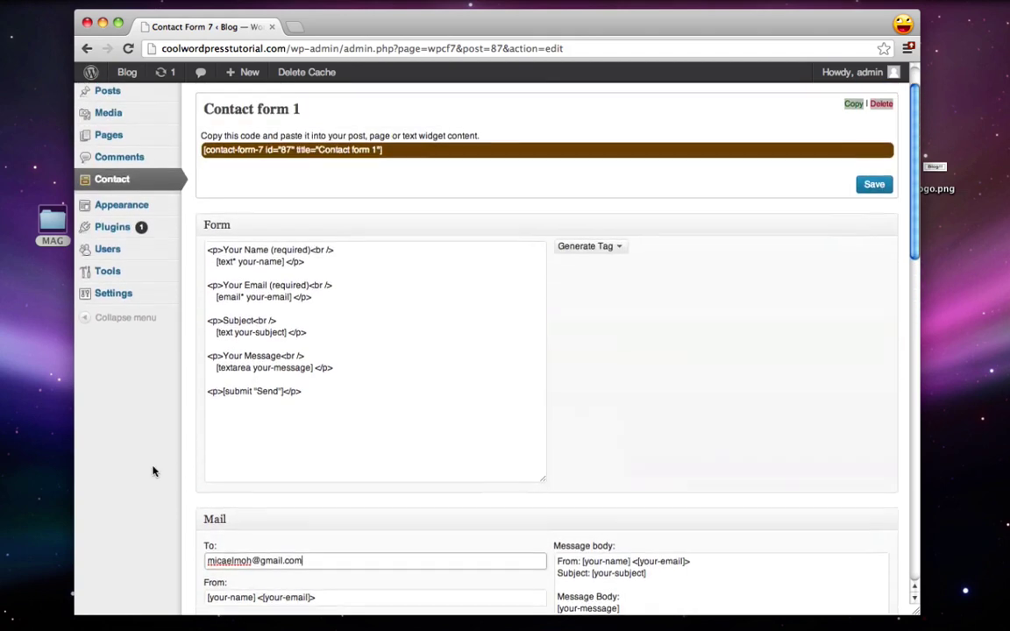
Step: Copy the Contact form 1 shortcode
click(316, 167)
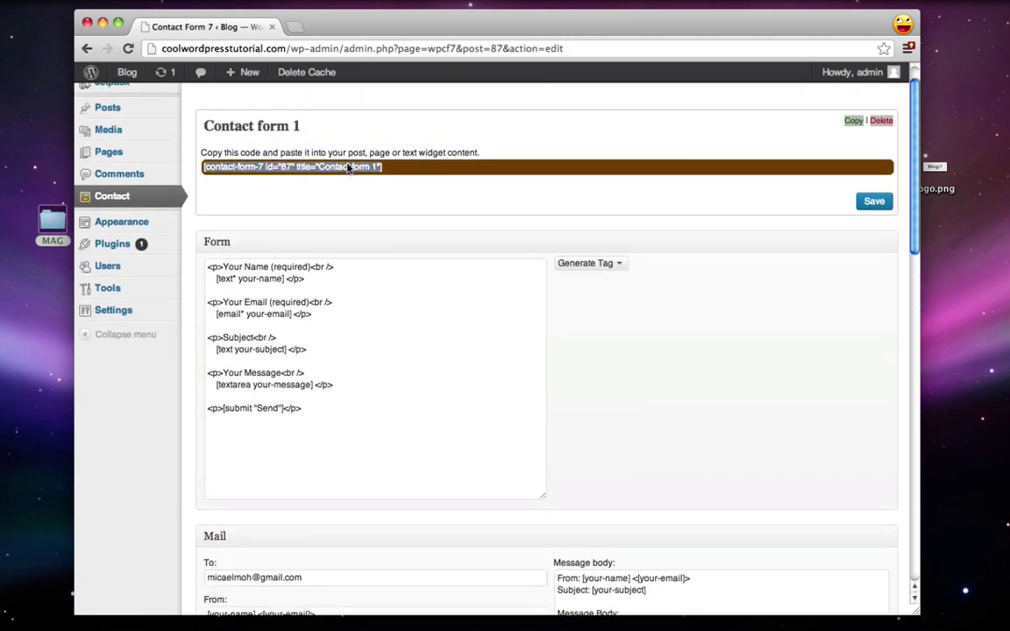
drag(402, 167, 208, 170)
right_click(229, 167)
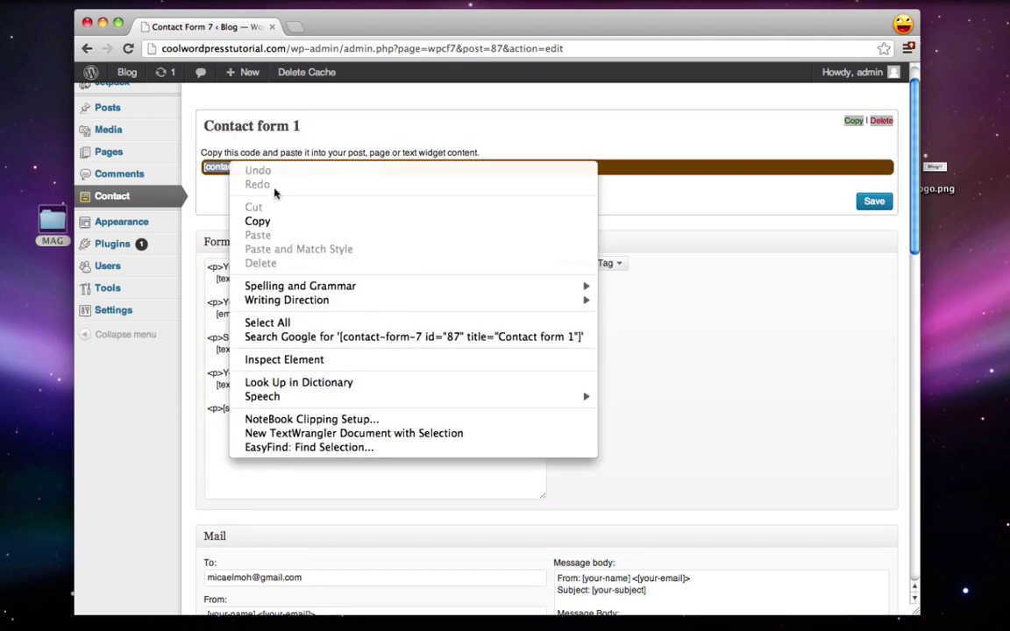
click(276, 223)
Step: Open the Contact page for editing from the Pages list
scroll(254, 209, up, 1)
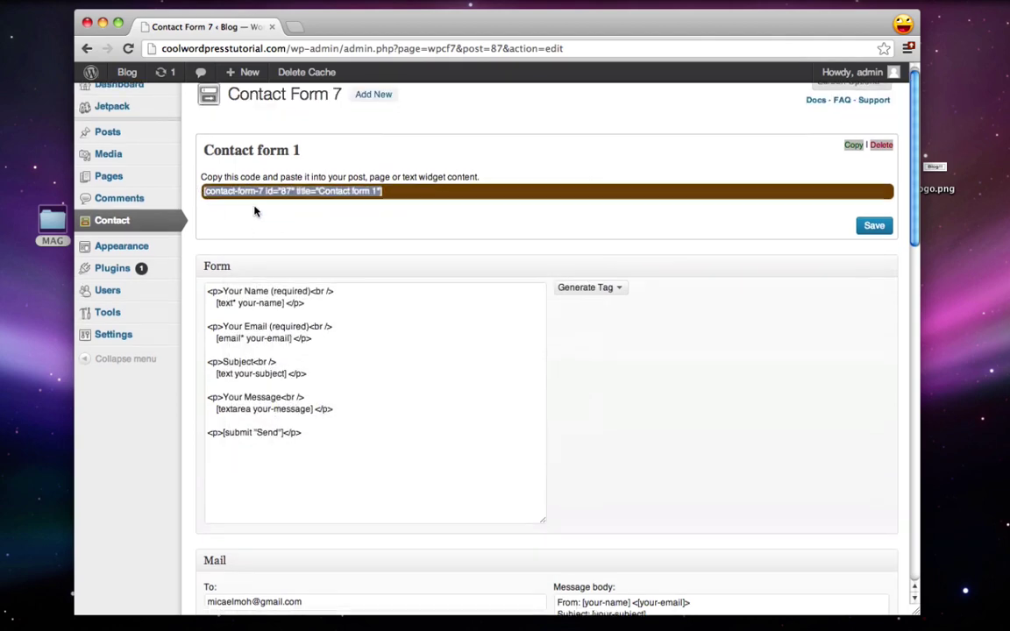
click(142, 181)
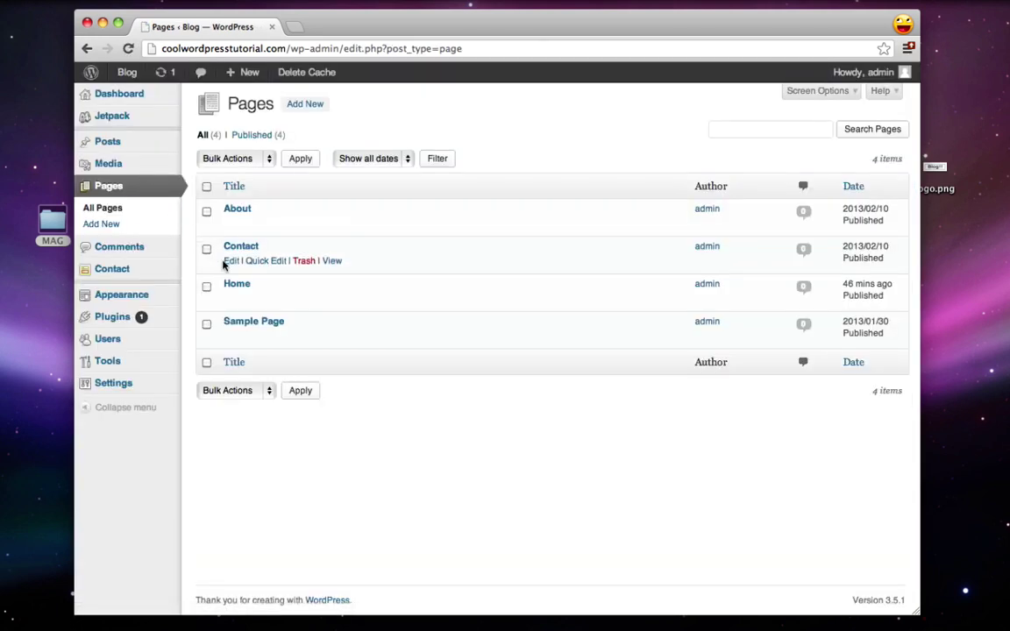
click(230, 261)
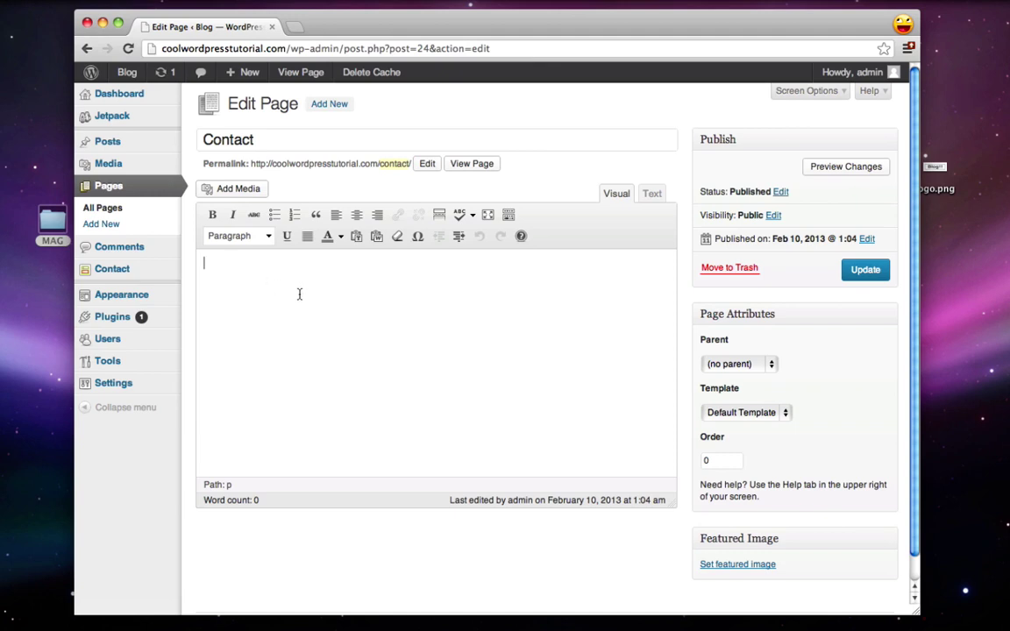
Step: Paste the Contact form 1 shortcode into the Contact page in Text mode and update it
click(656, 194)
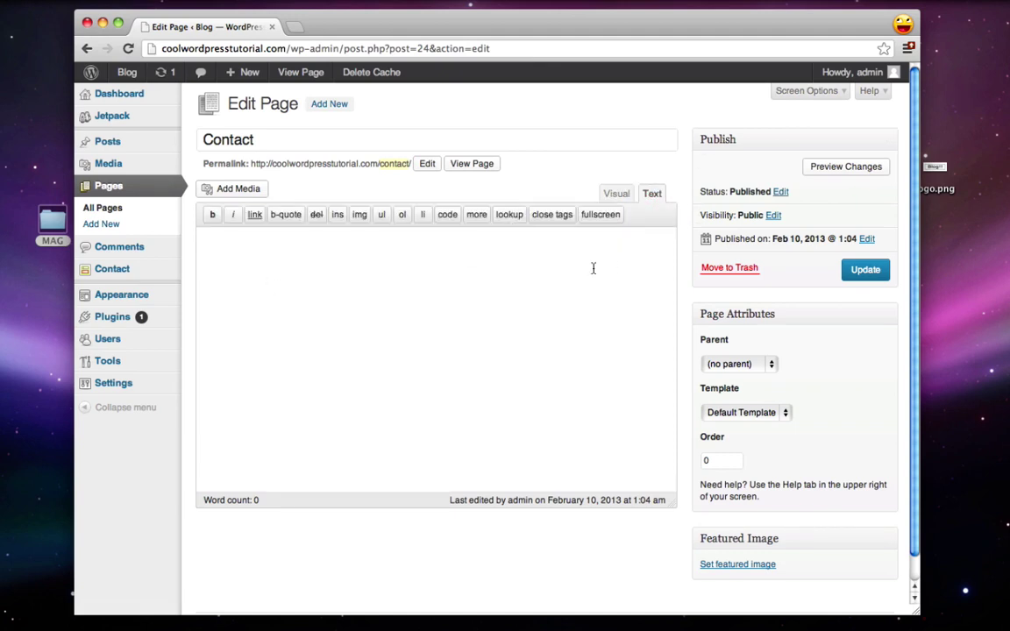
right_click(233, 286)
click(274, 355)
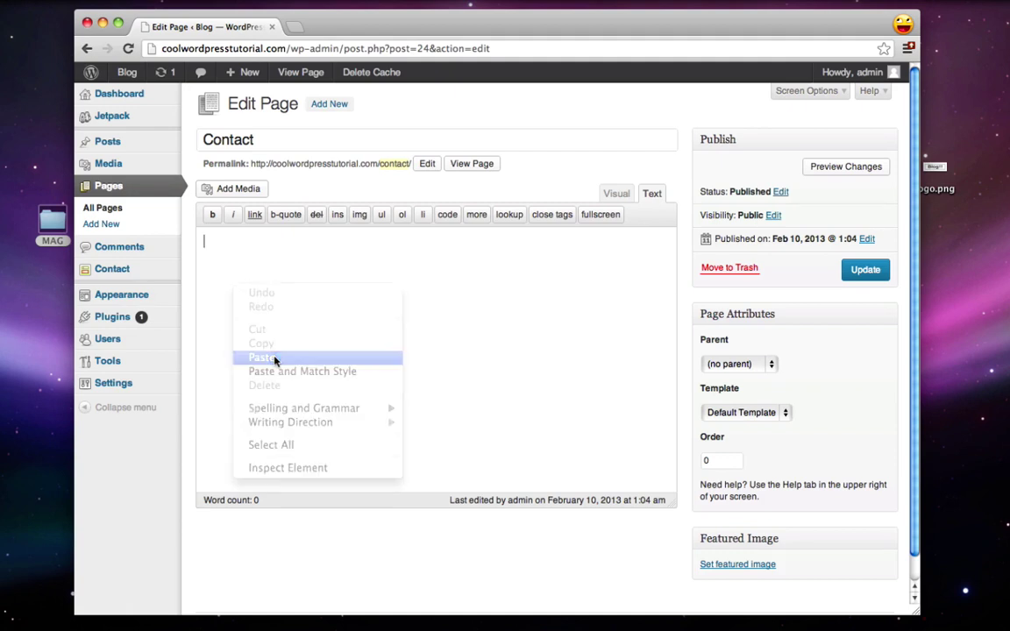
click(866, 271)
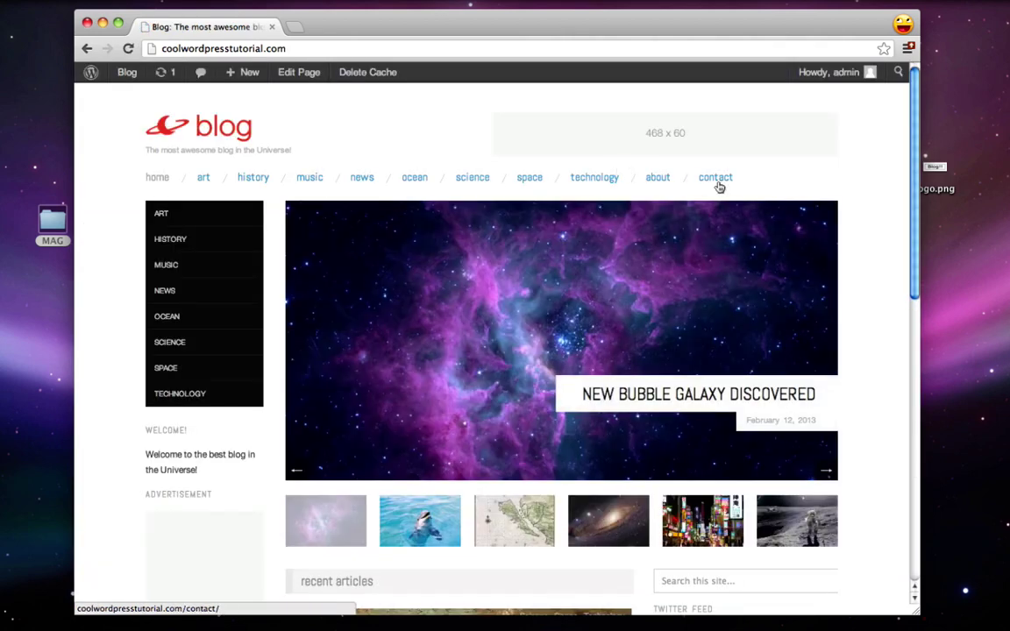
click(724, 180)
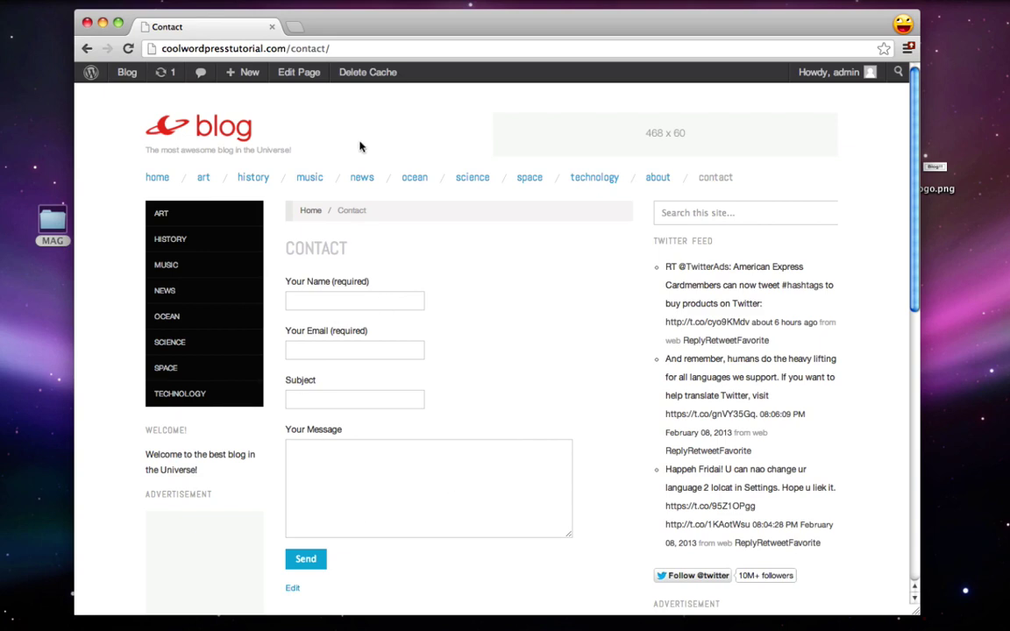
click(307, 75)
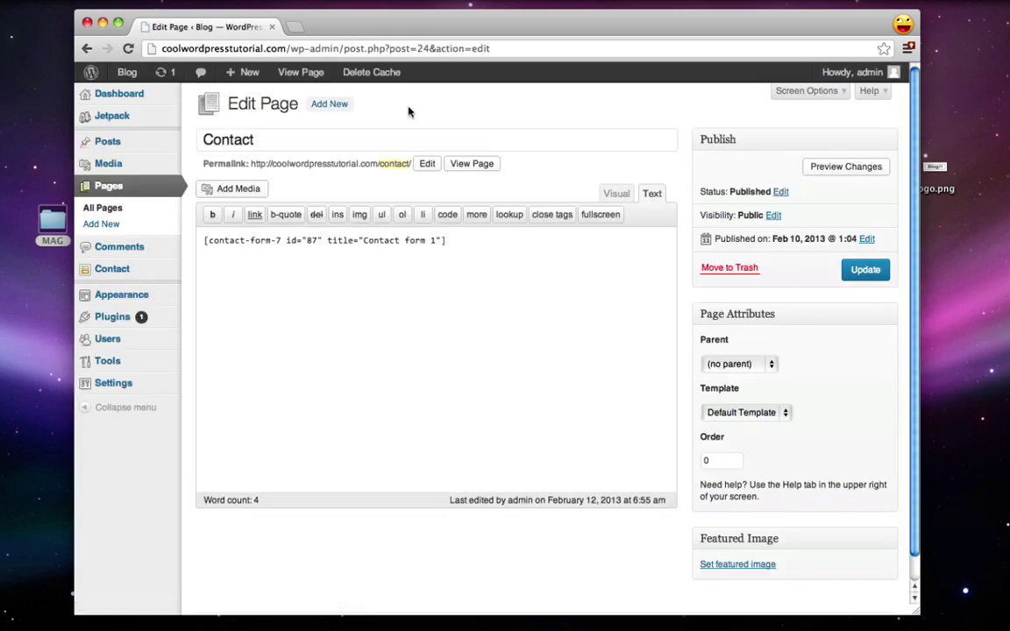
Step: Load maps.google.com in a new browser tab
key(super+t)
text(maps.google.com)
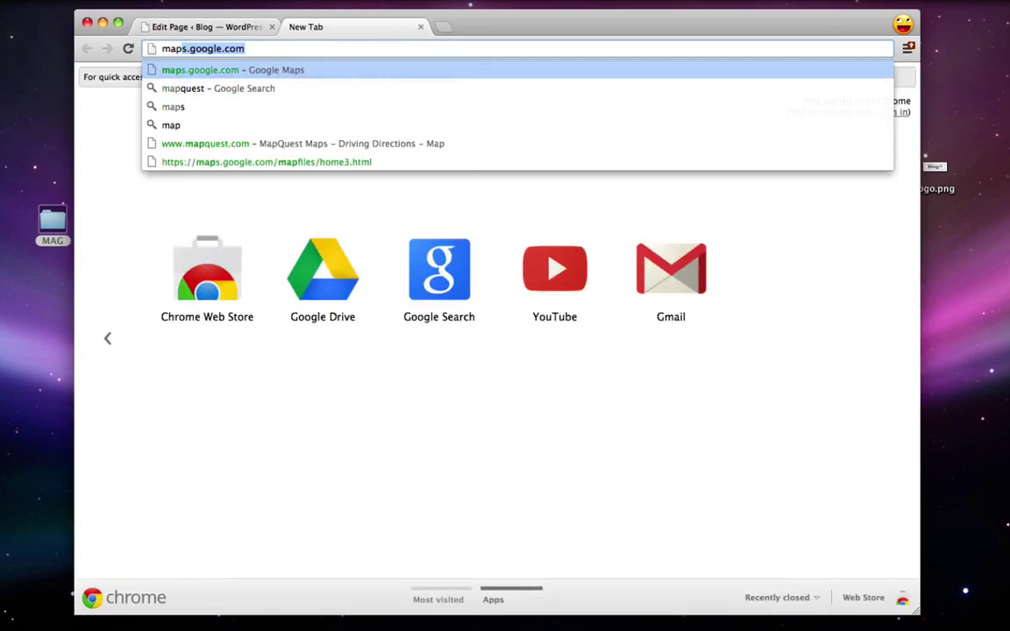
key(Return)
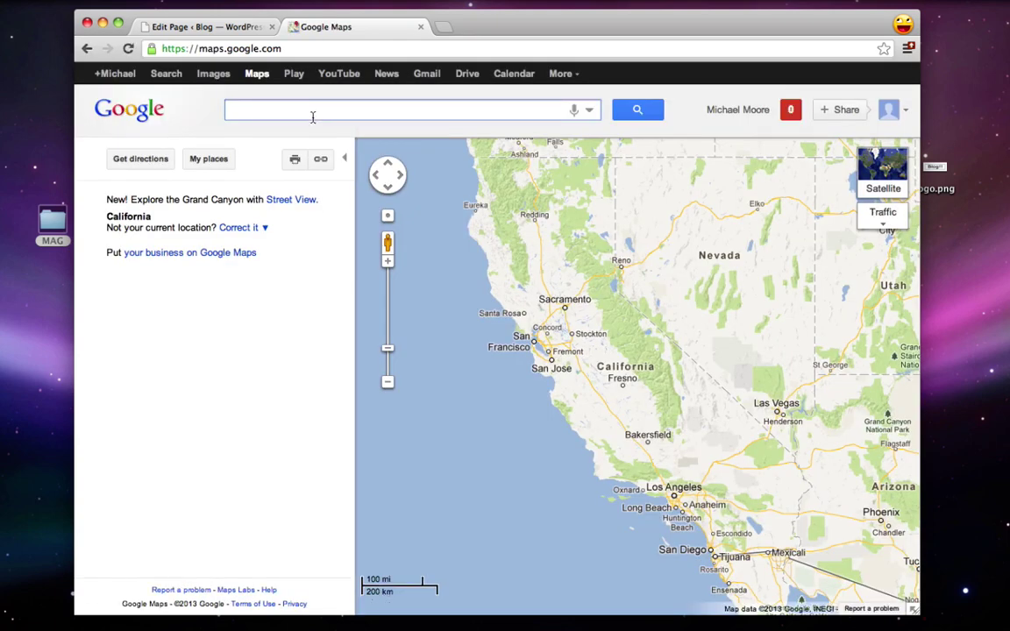
Step: Search for Los Angeles, CA and bring up its link and embed code box
text(los)
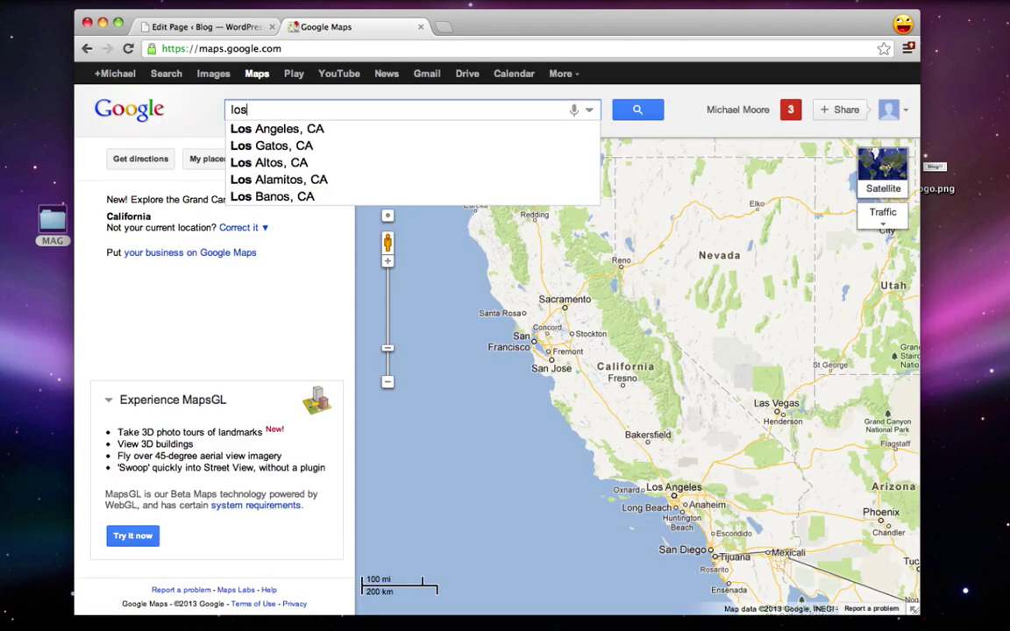
key(Down)
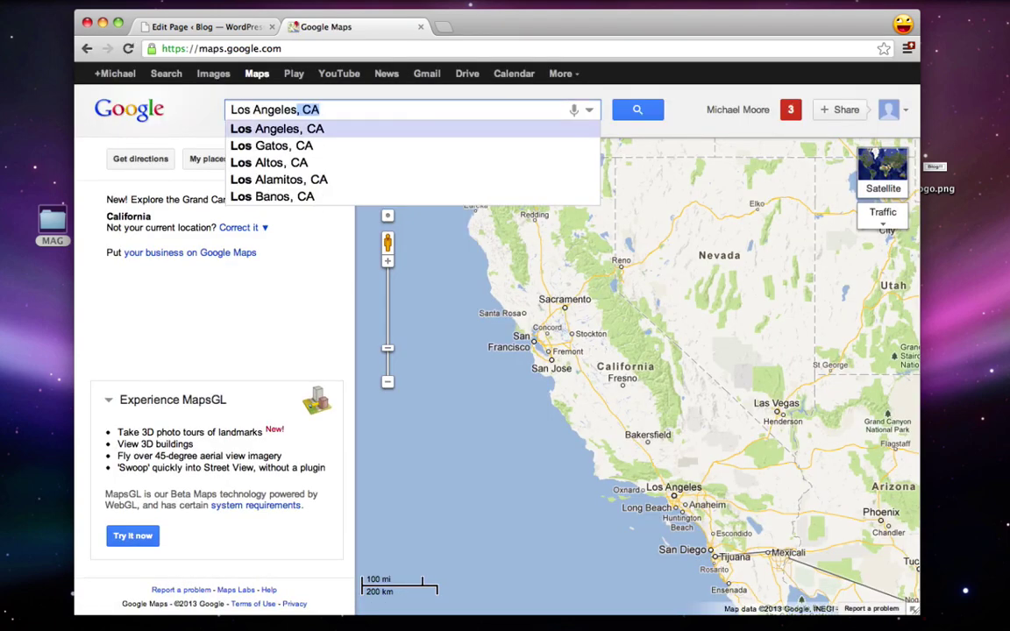
click(307, 131)
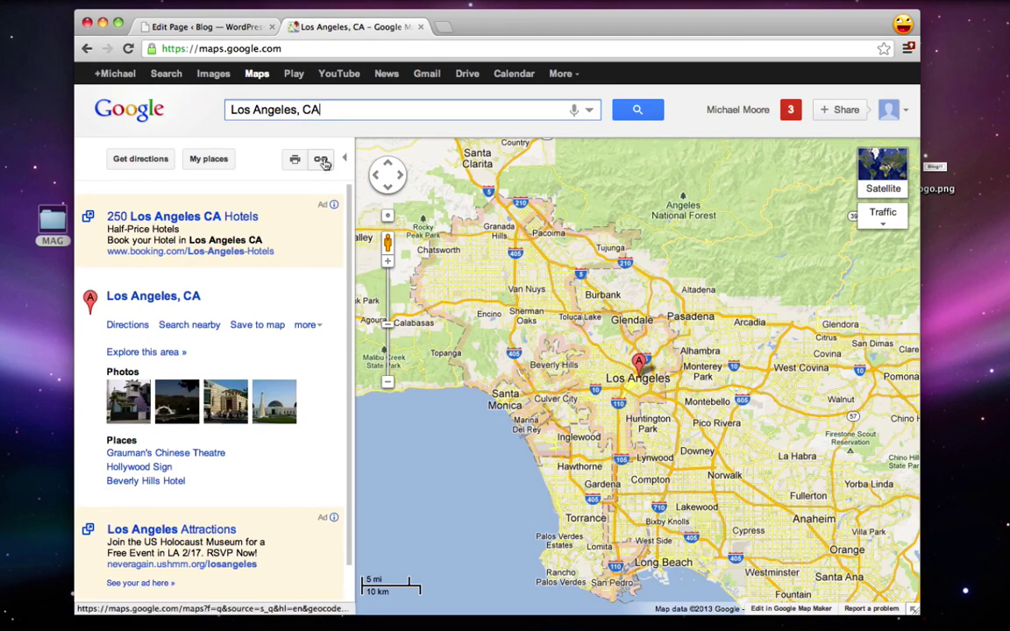
click(323, 165)
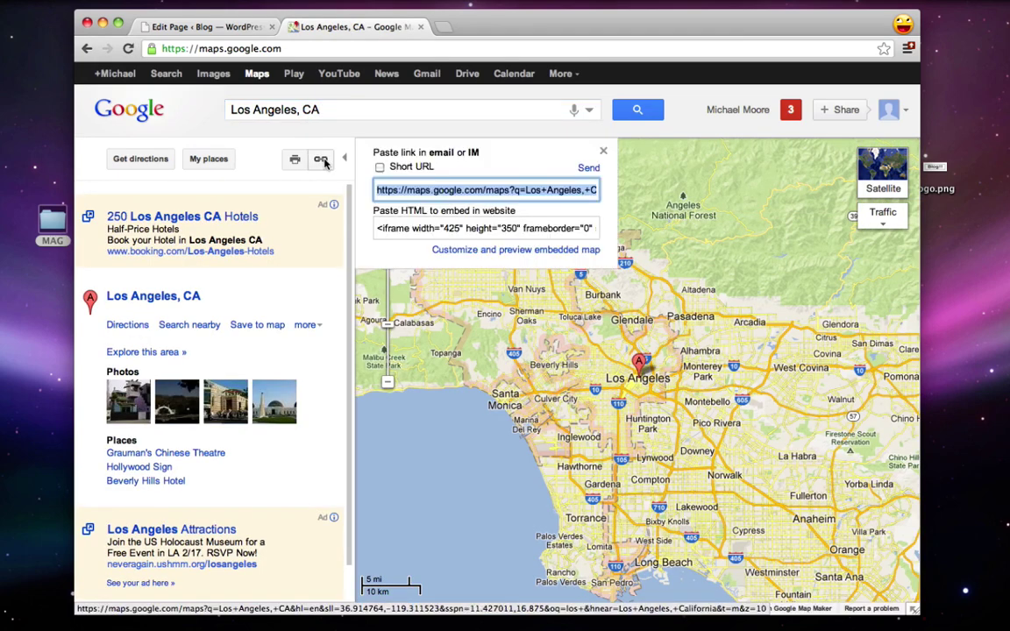
Step: Customize the embedded map to a custom size of 425 × 200
click(477, 252)
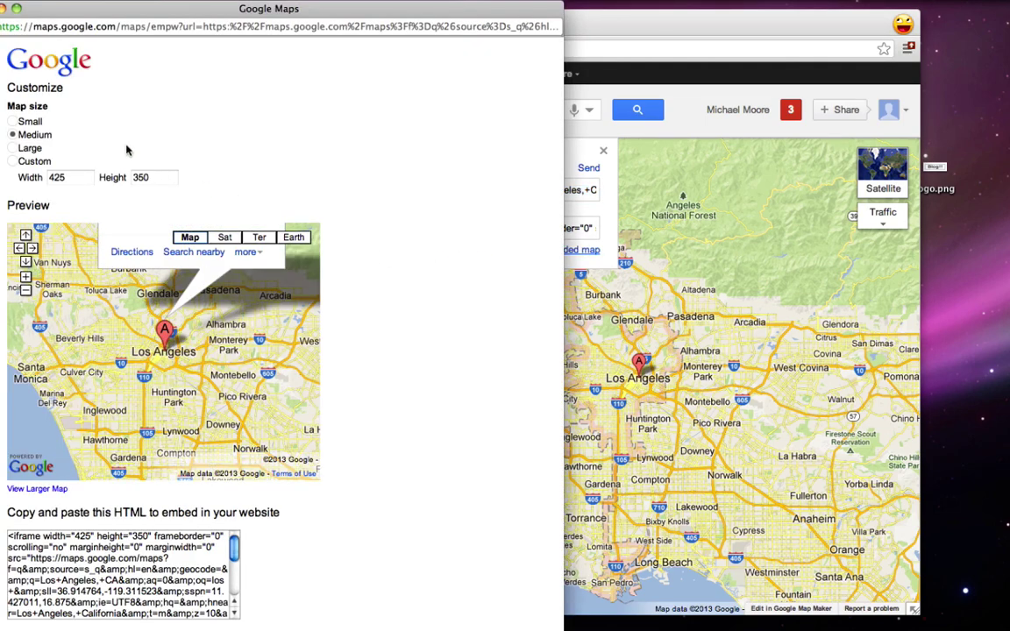
click(13, 163)
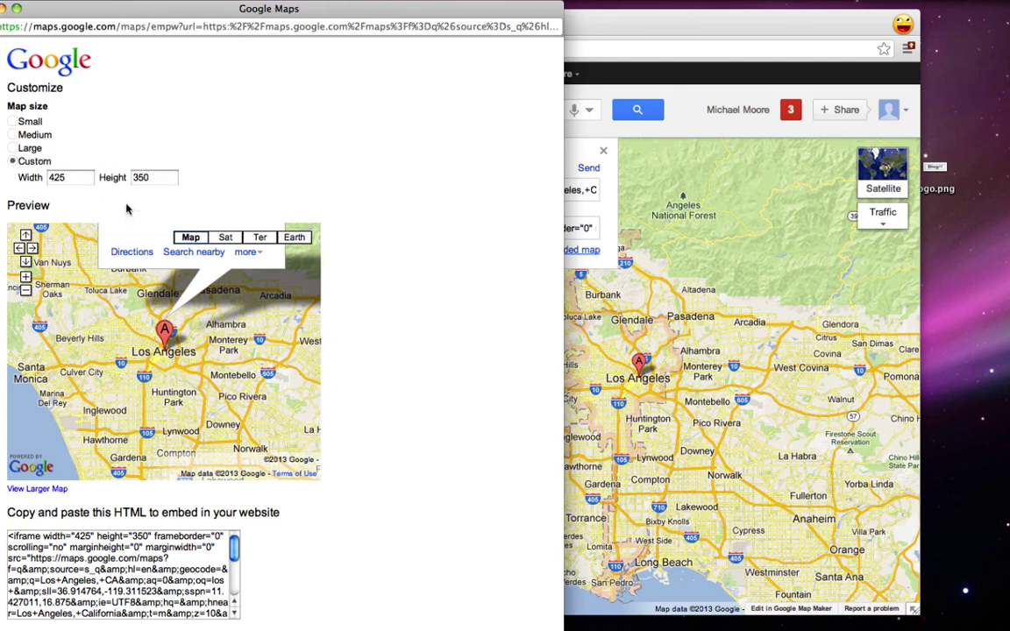
drag(160, 177, 113, 178)
text(200)
click(384, 198)
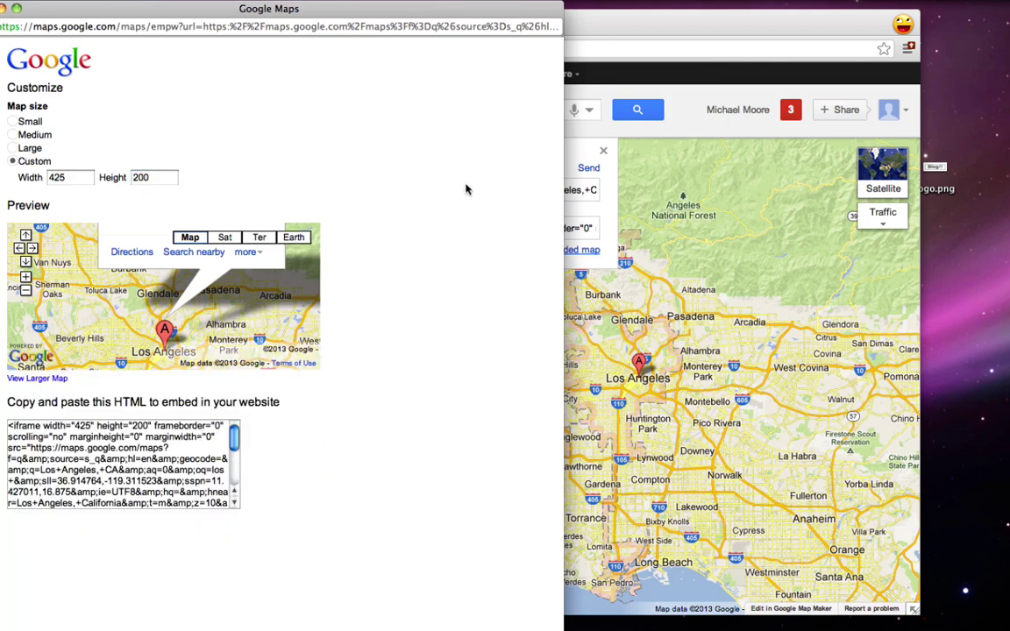
Step: Zoom the preview map in and pan it toward Venice and Marina Del Rey
click(27, 279)
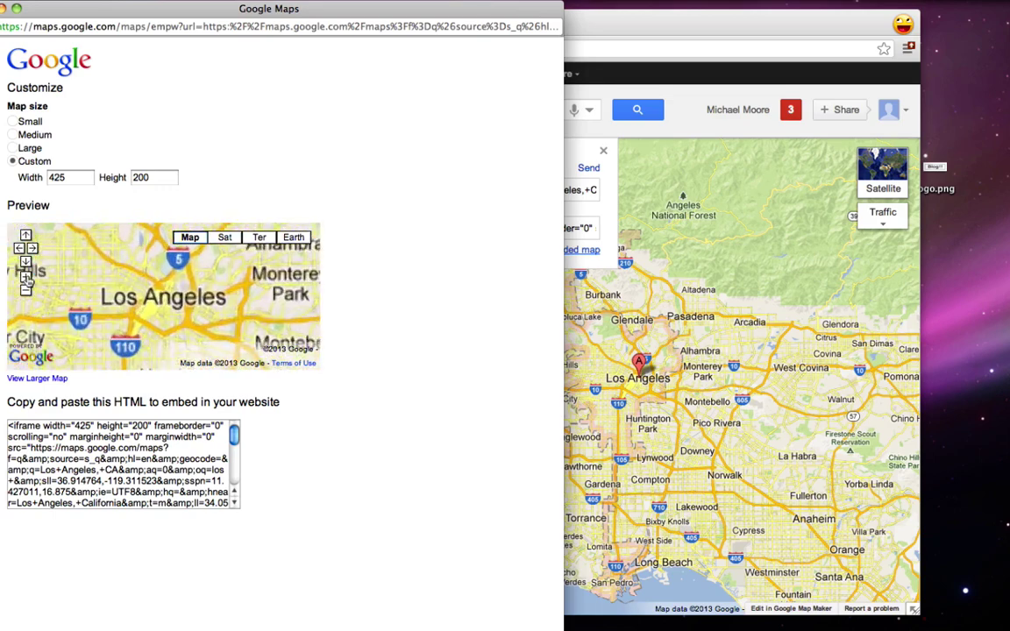
drag(139, 353, 263, 288)
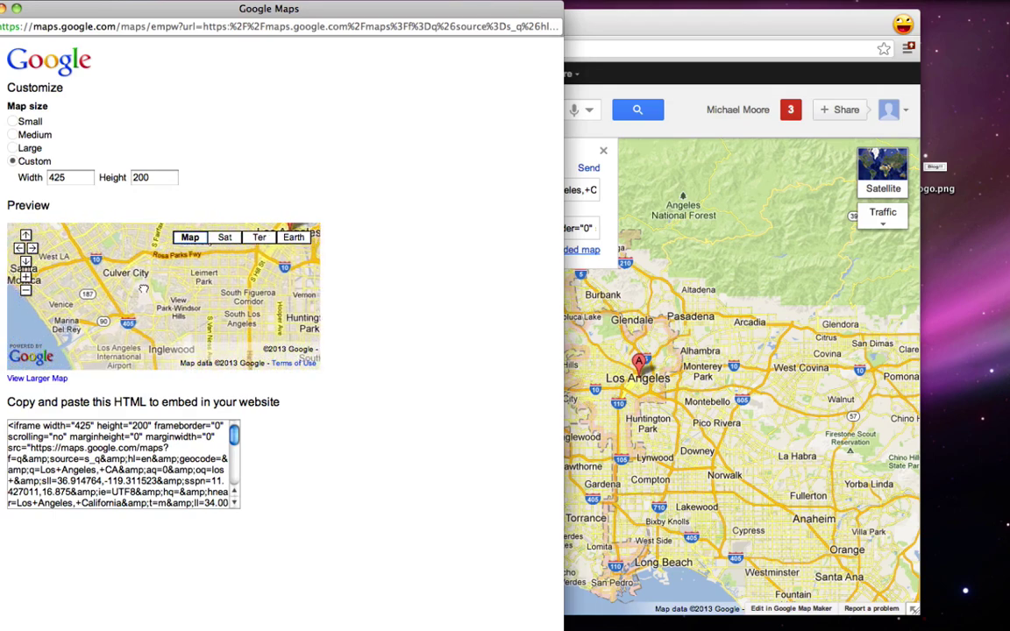
click(26, 277)
drag(132, 281, 197, 269)
Step: Copy the full map embed HTML and return to the WordPress Contact page editor
click(121, 469)
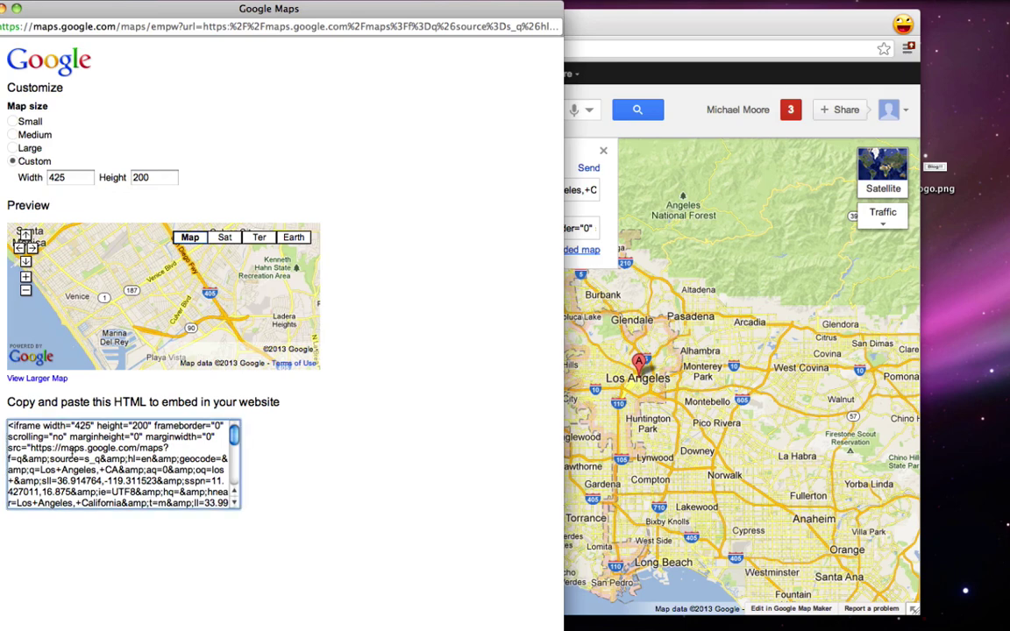
right_click(72, 451)
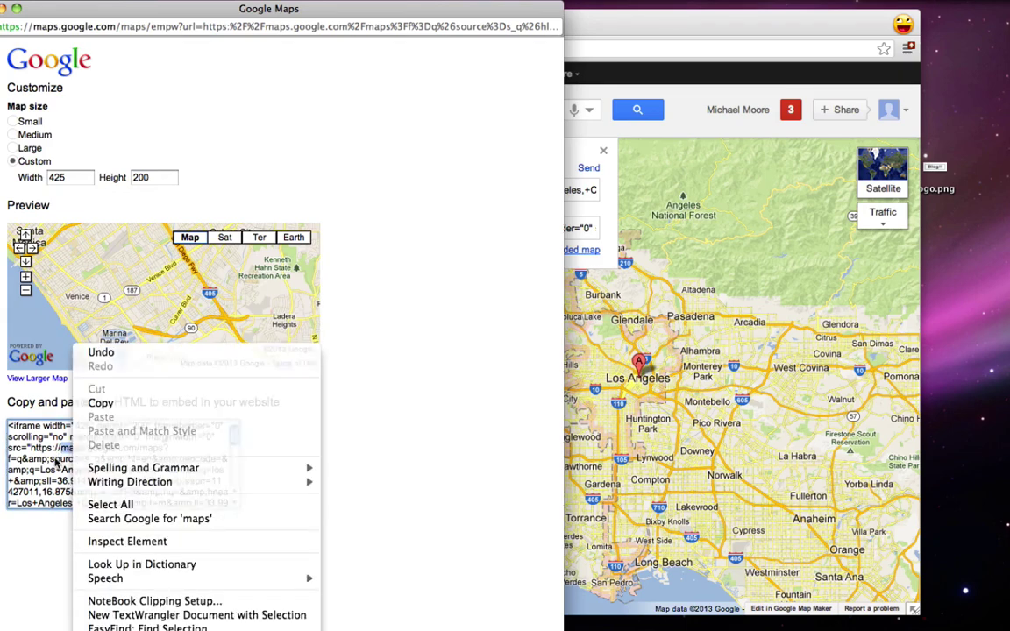
click(63, 410)
click(79, 458)
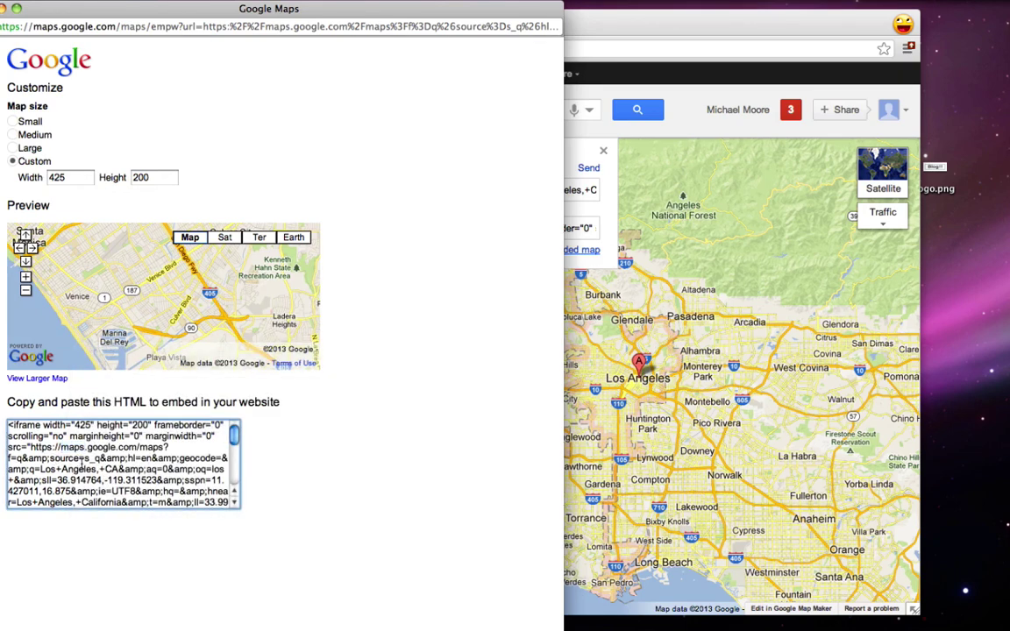
scroll(80, 457, down, 1)
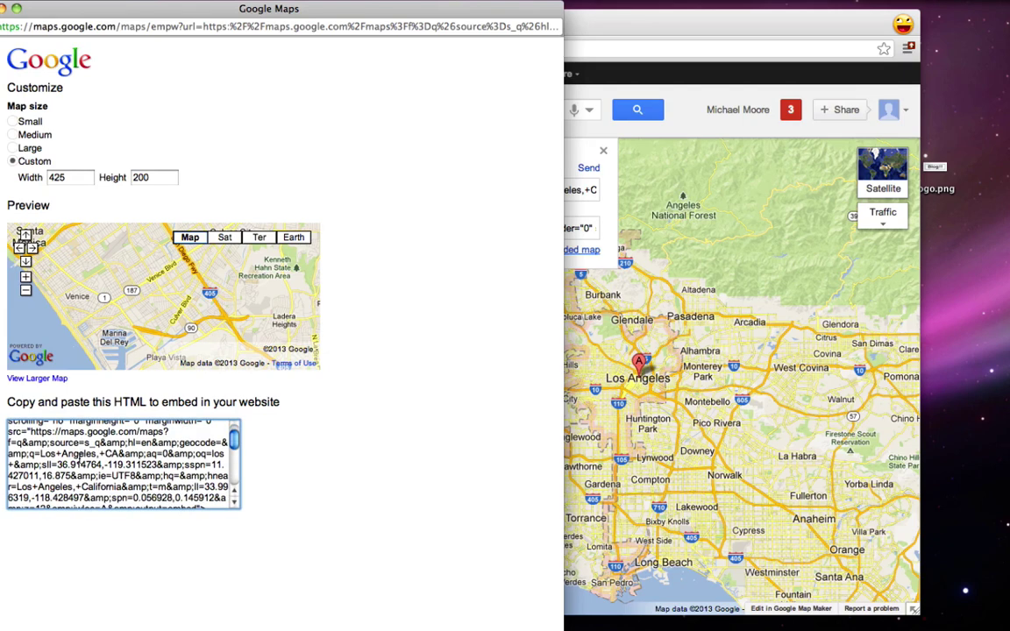
key(super+a)
right_click(94, 451)
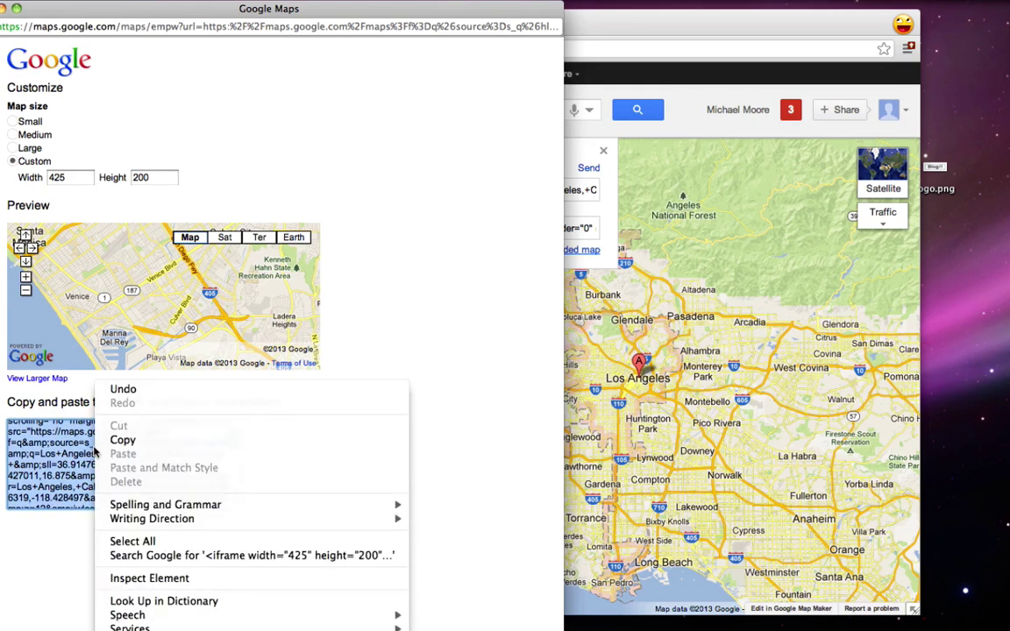
click(127, 440)
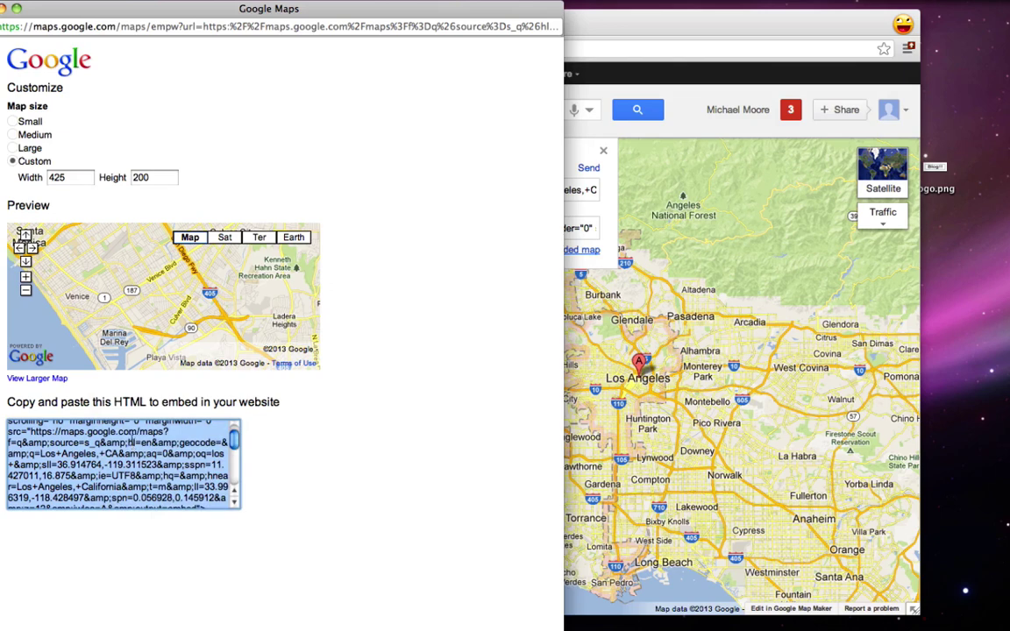
click(15, 8)
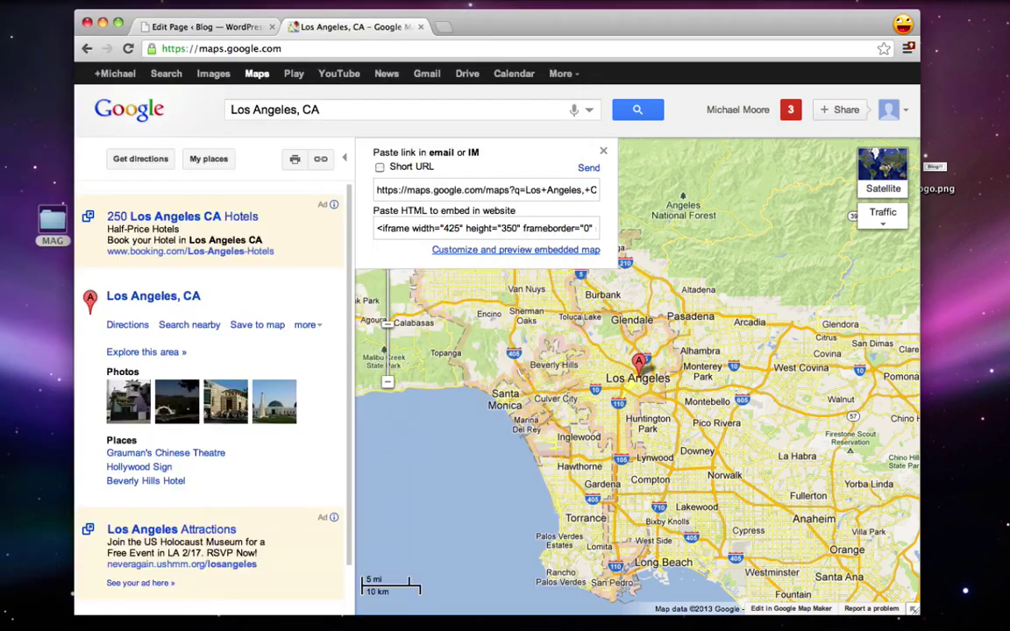
click(207, 29)
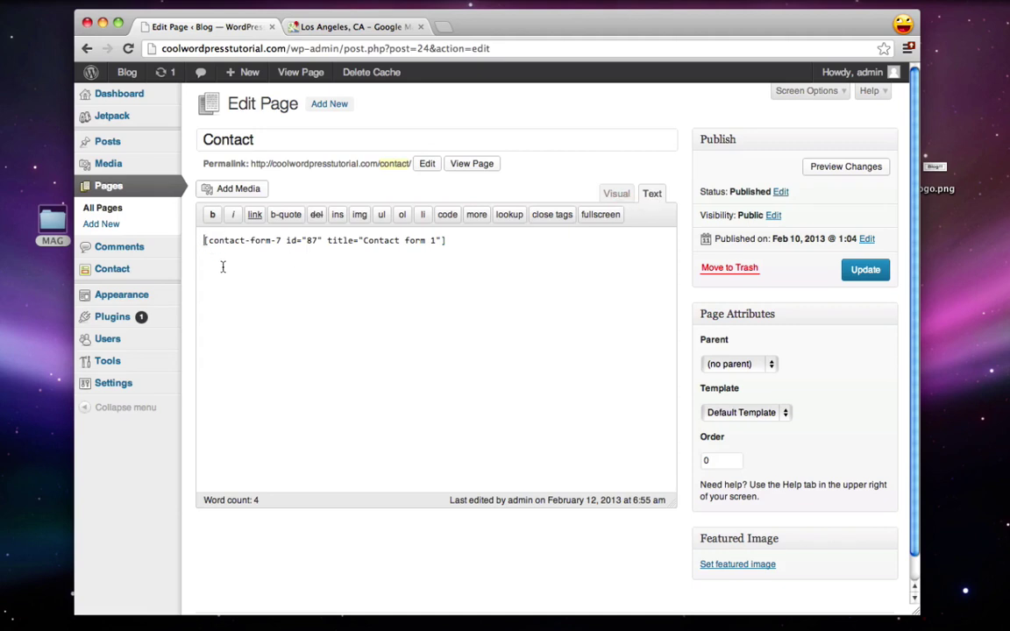
Step: Paste the Google Maps iframe code on a new line above the form shortcode
key(Return)
key(Up)
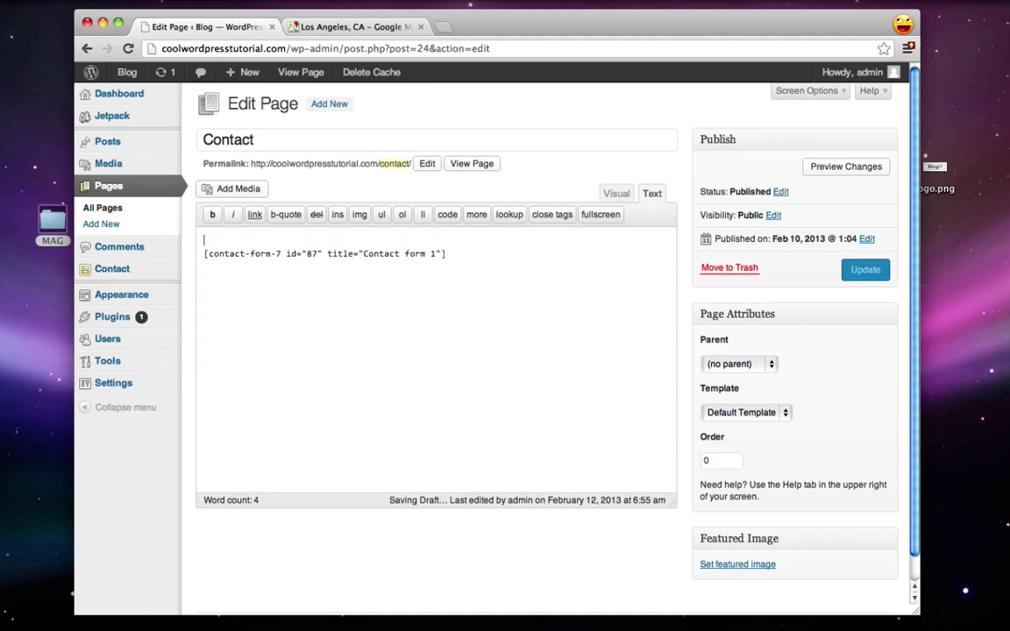
key(ctrl+v)
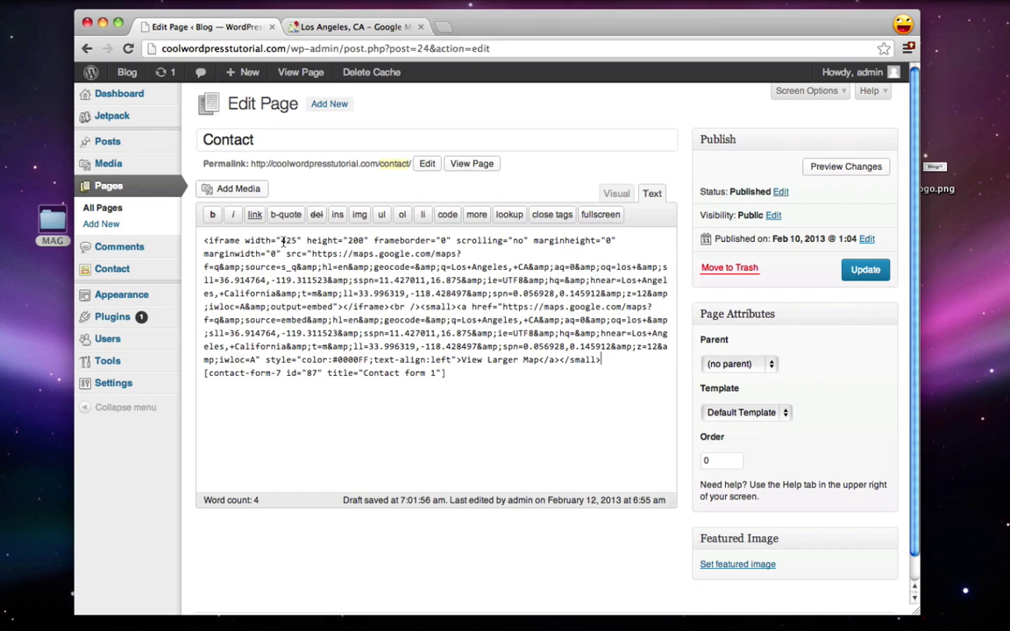
Step: Change the iframe width from 425 to 100% and update the Contact page
drag(282, 240, 299, 241)
text(100%)
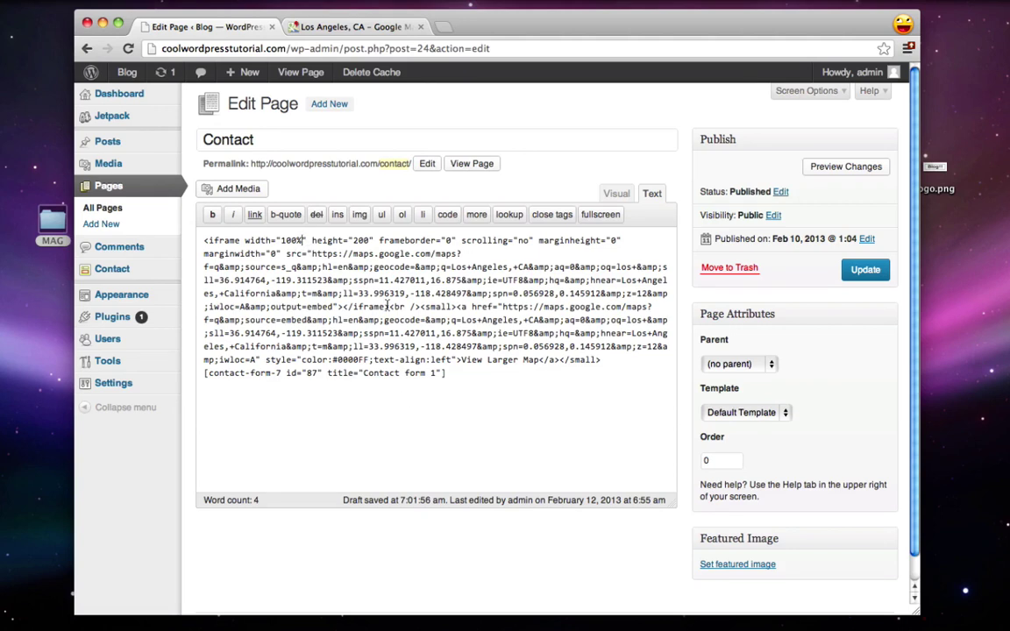
click(852, 271)
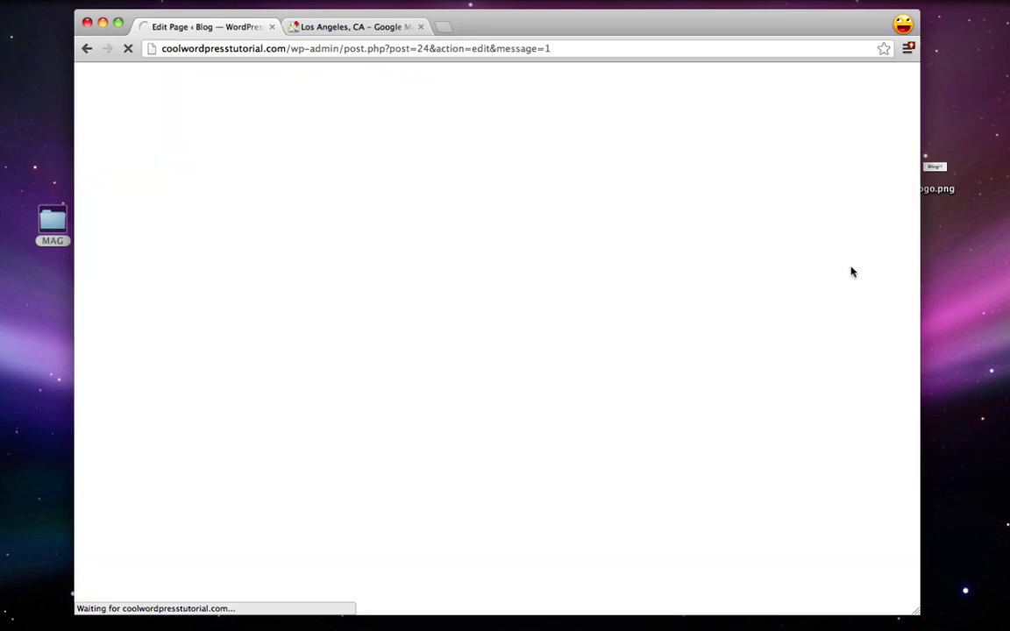
click(291, 138)
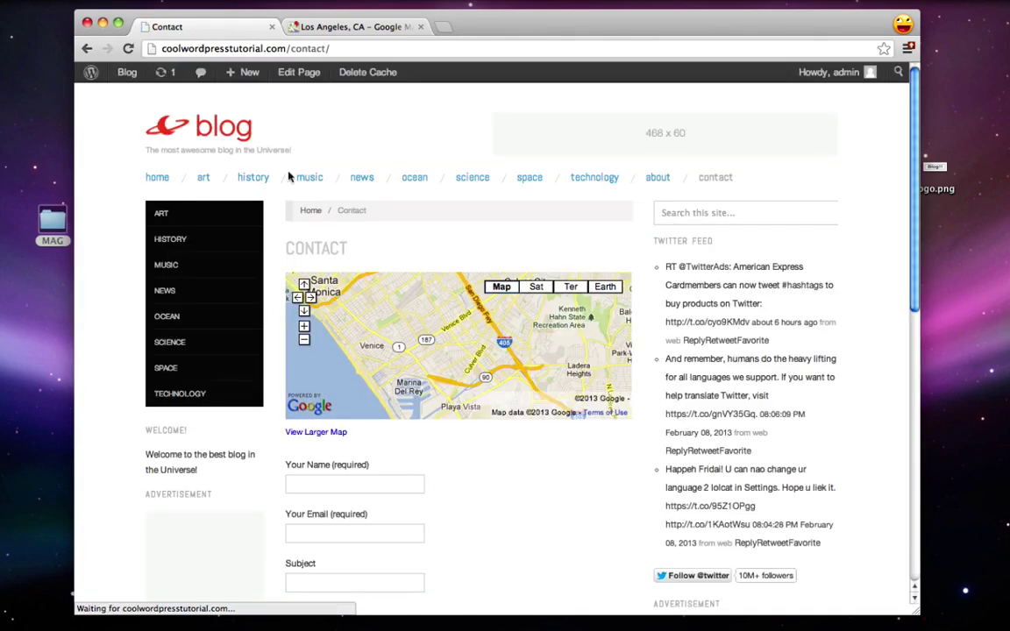
scroll(227, 437, down, 1)
scroll(219, 421, down, 2)
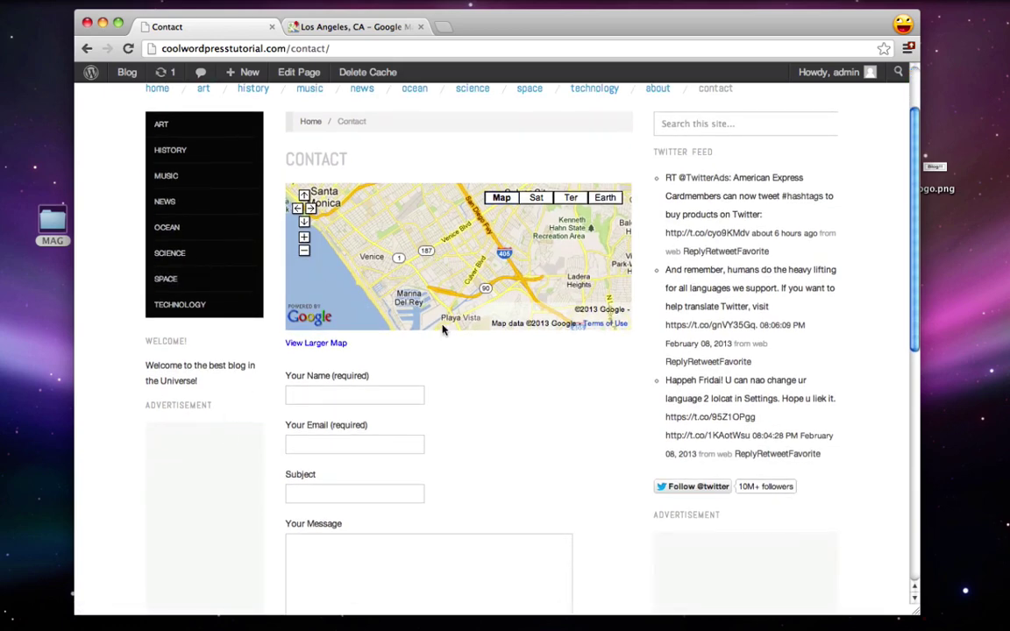
scroll(439, 342, down, 4)
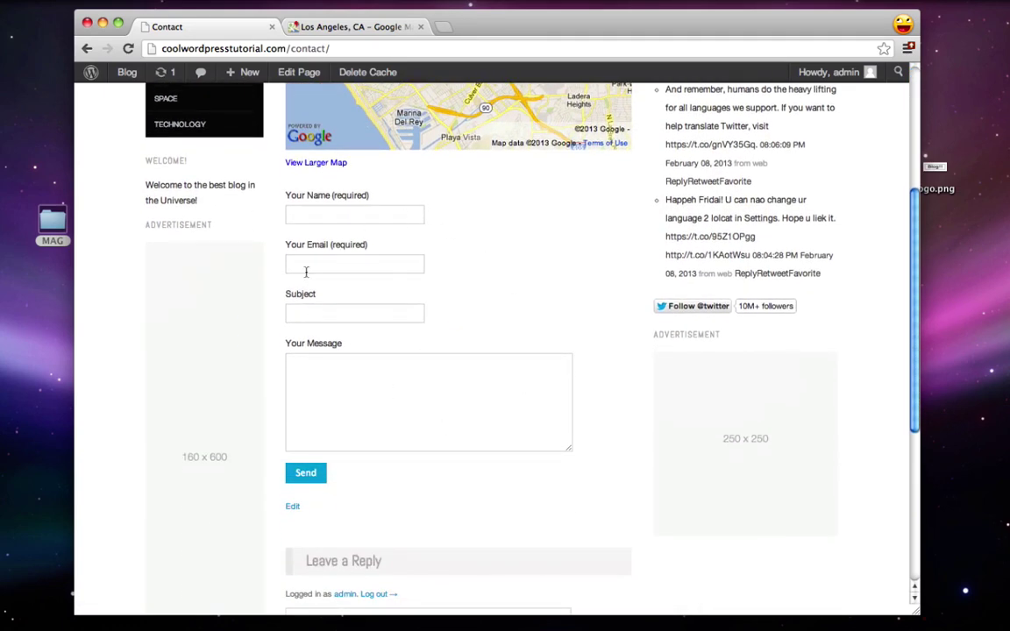
scroll(416, 359, down, 5)
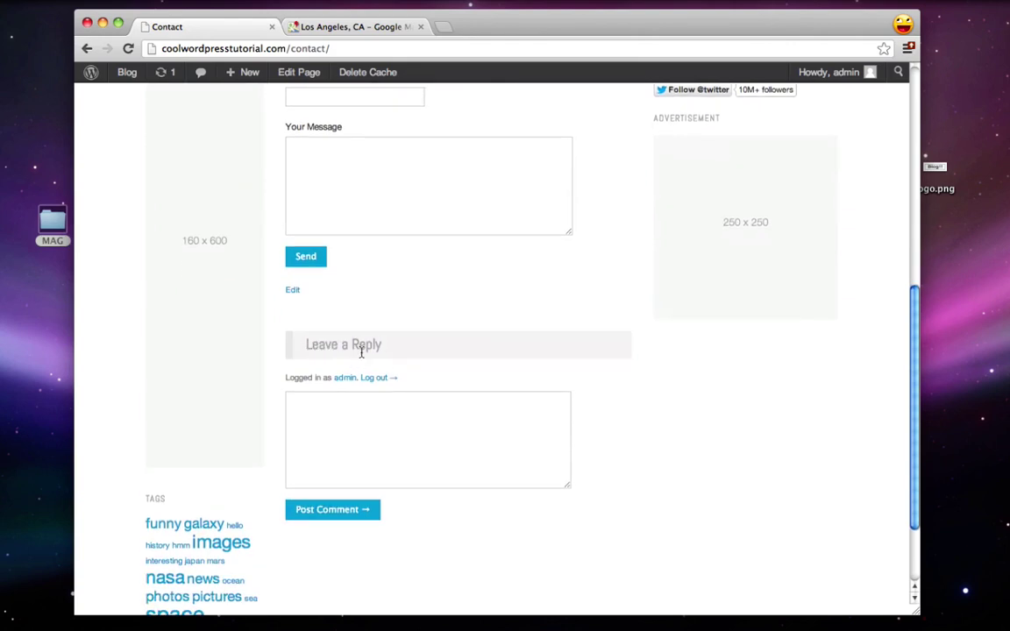
scroll(420, 358, up, 1)
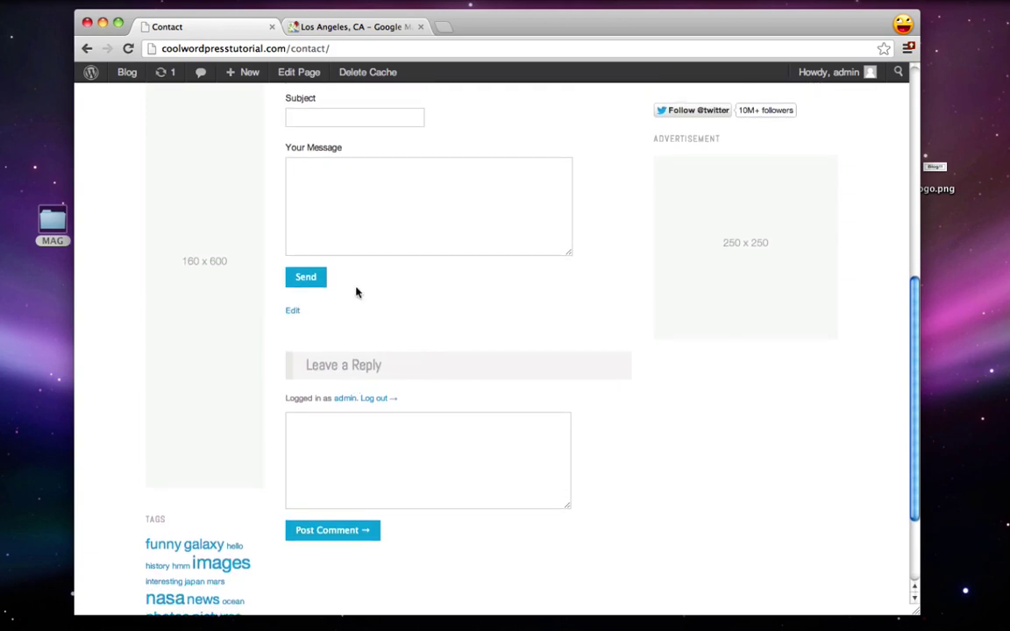
click(306, 74)
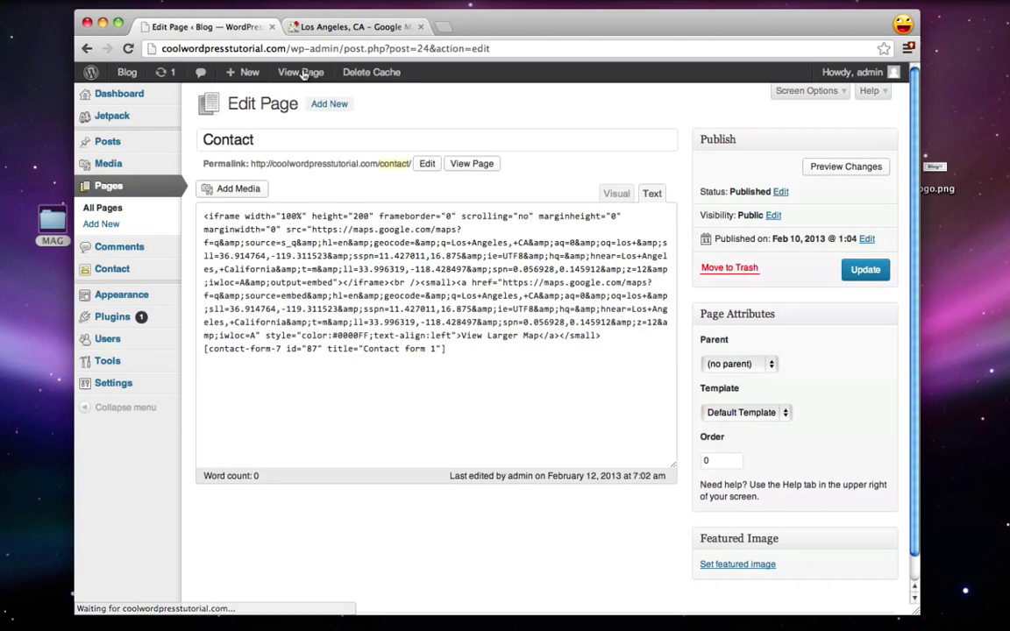
Step: Disable comments and trackbacks on the Contact page, update it, and view the live page
click(804, 91)
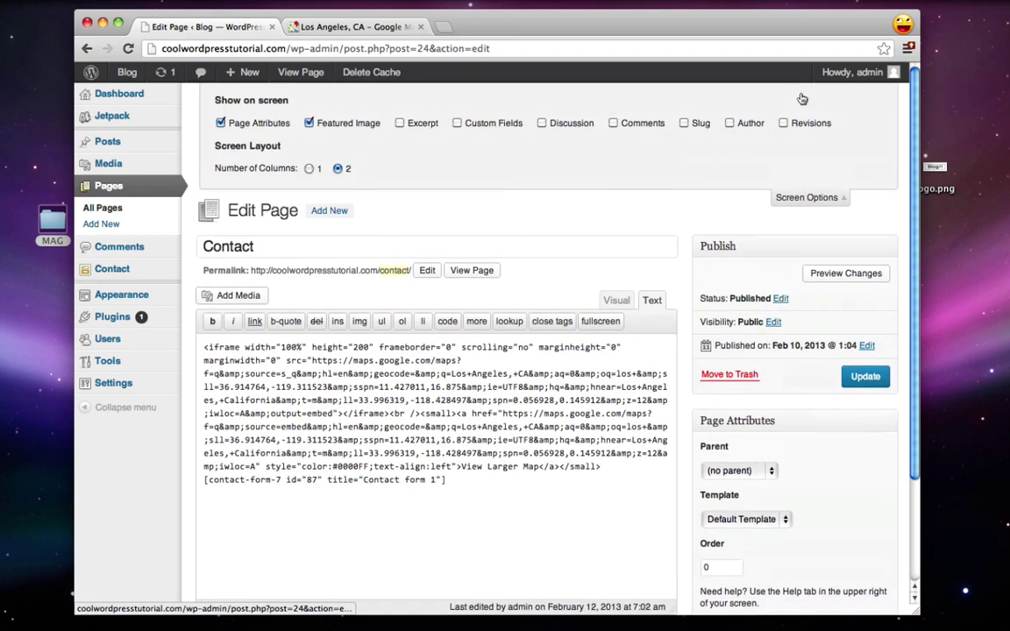
click(541, 123)
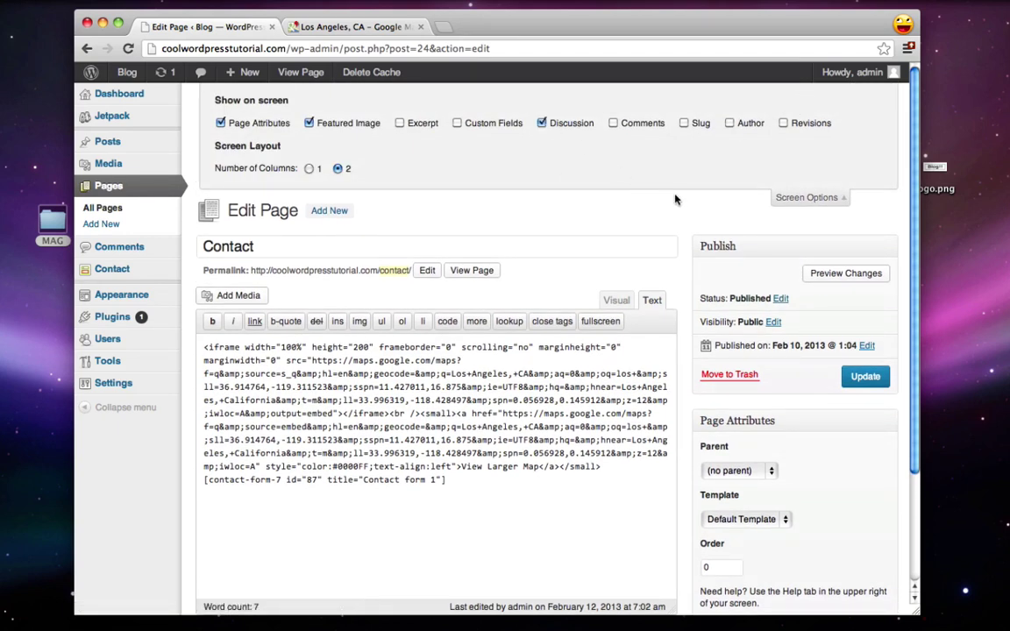
scroll(709, 332, down, 3)
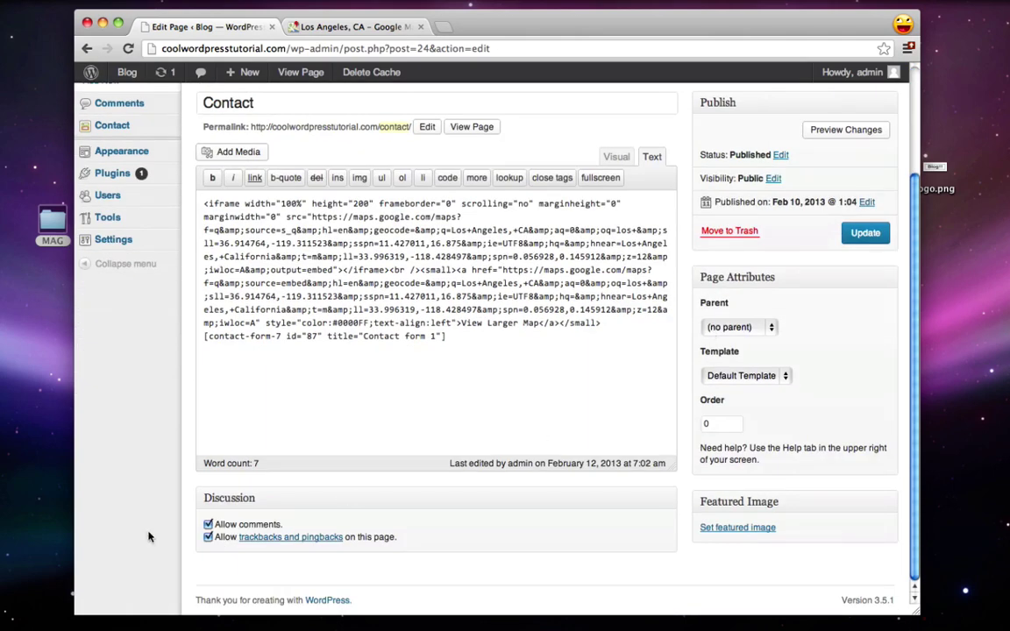
click(208, 524)
click(208, 537)
click(855, 233)
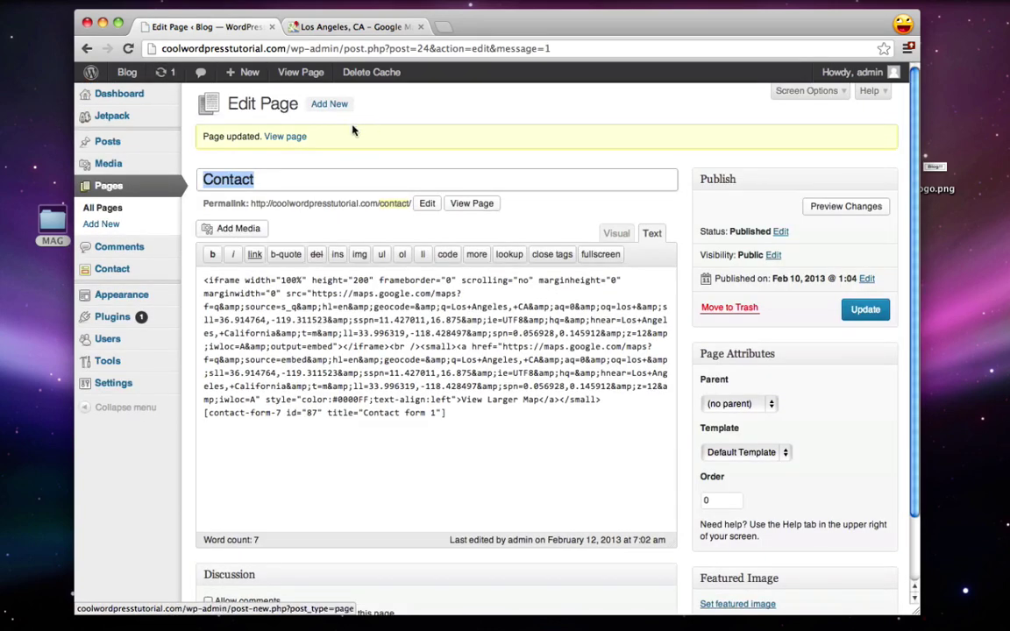
click(278, 138)
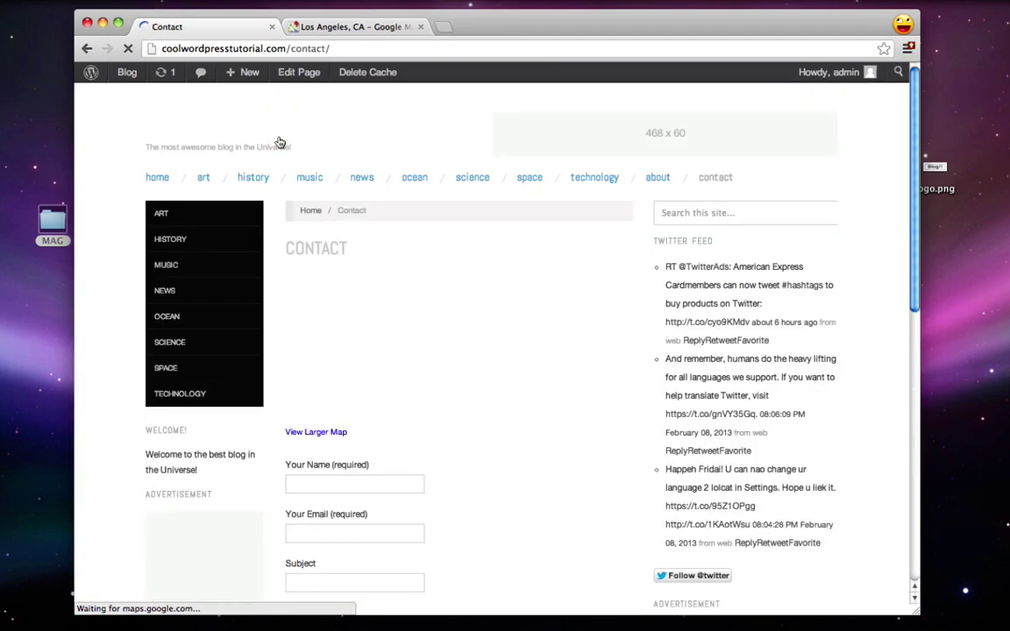
scroll(785, 319, down, 15)
Step: Go to the About page from the live site's navigation bar
scroll(785, 319, up, 2)
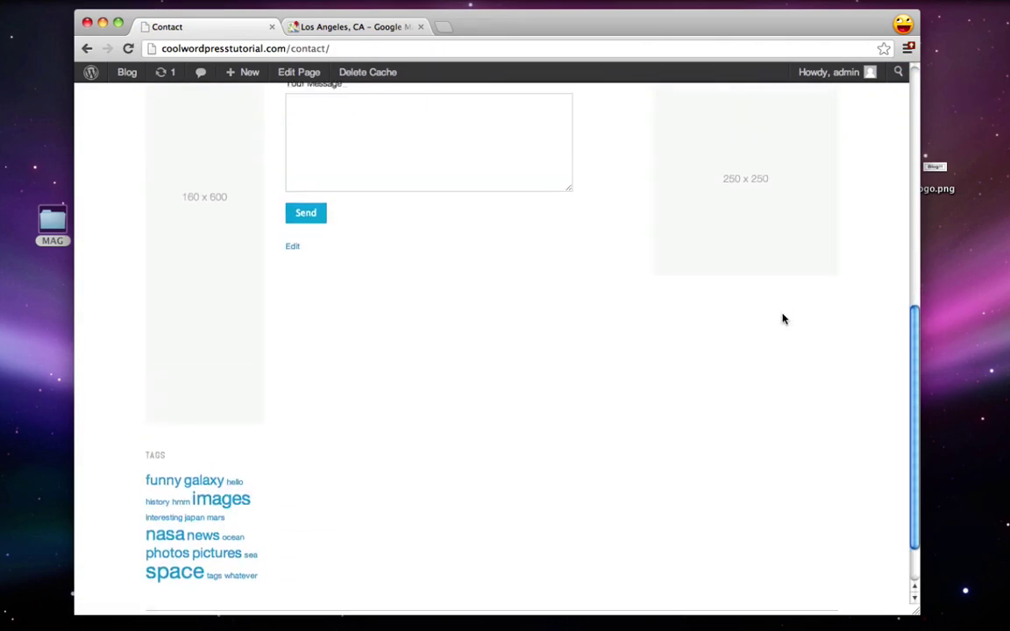
scroll(783, 319, down, 3)
scroll(783, 318, up, 15)
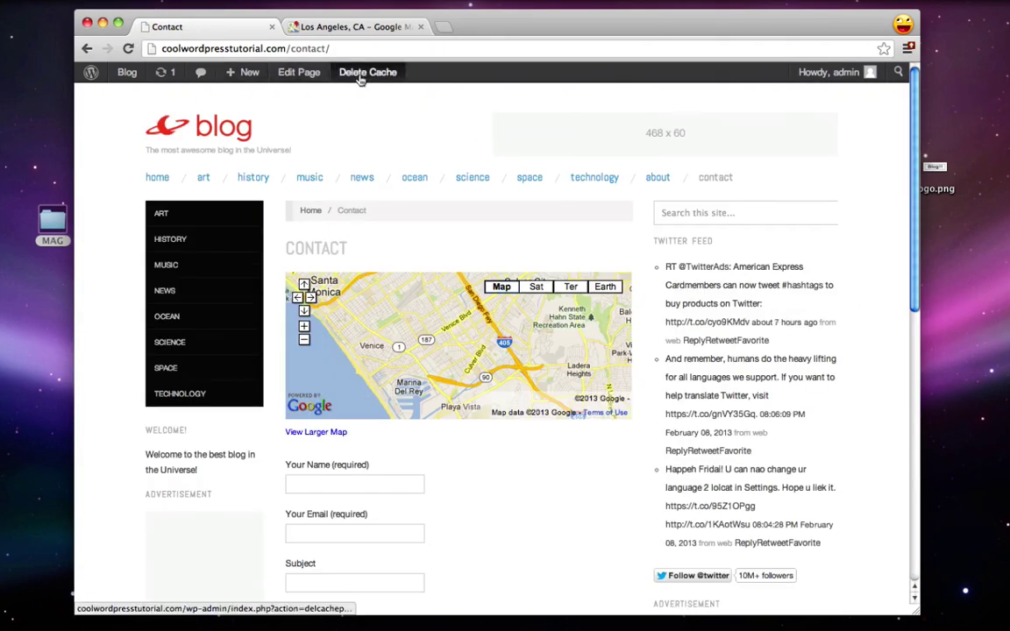
click(657, 180)
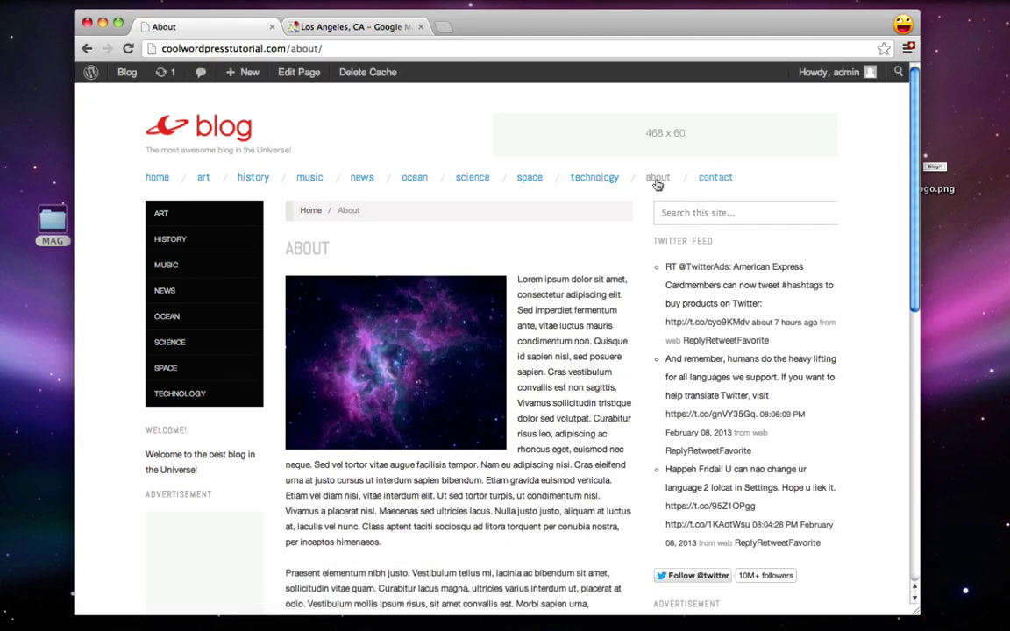
Step: Switch the About page to the Full Width template, update it, and view it live
click(299, 76)
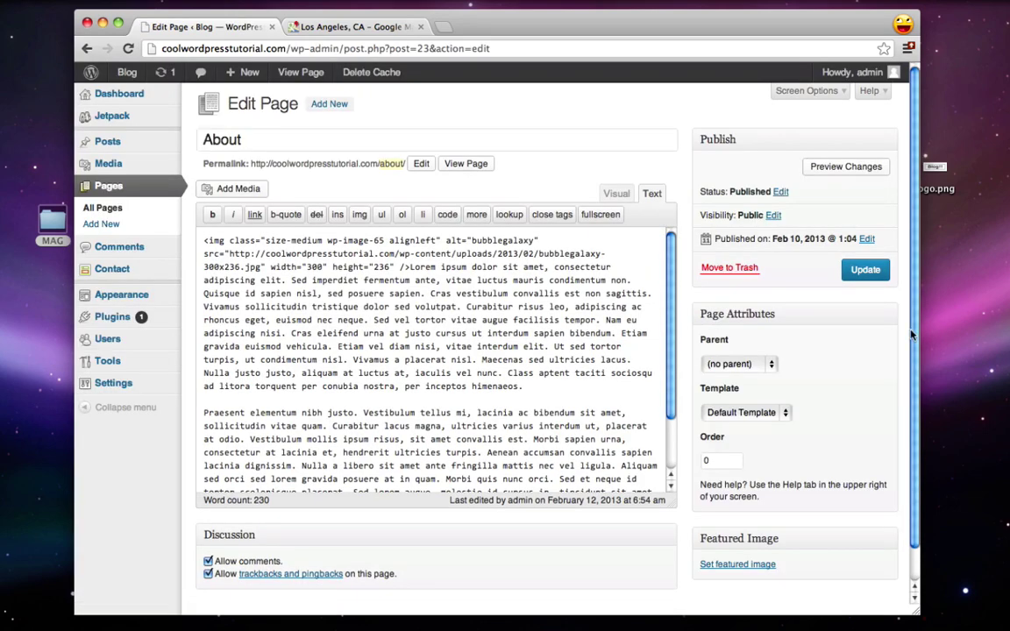
scroll(725, 397, down, 1)
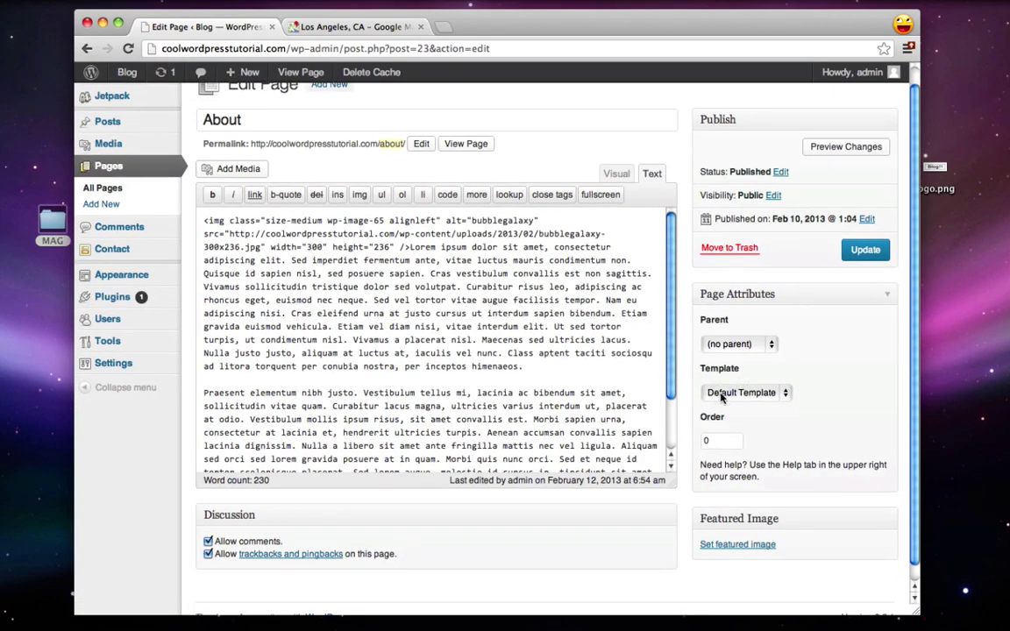
click(741, 392)
click(743, 443)
click(864, 252)
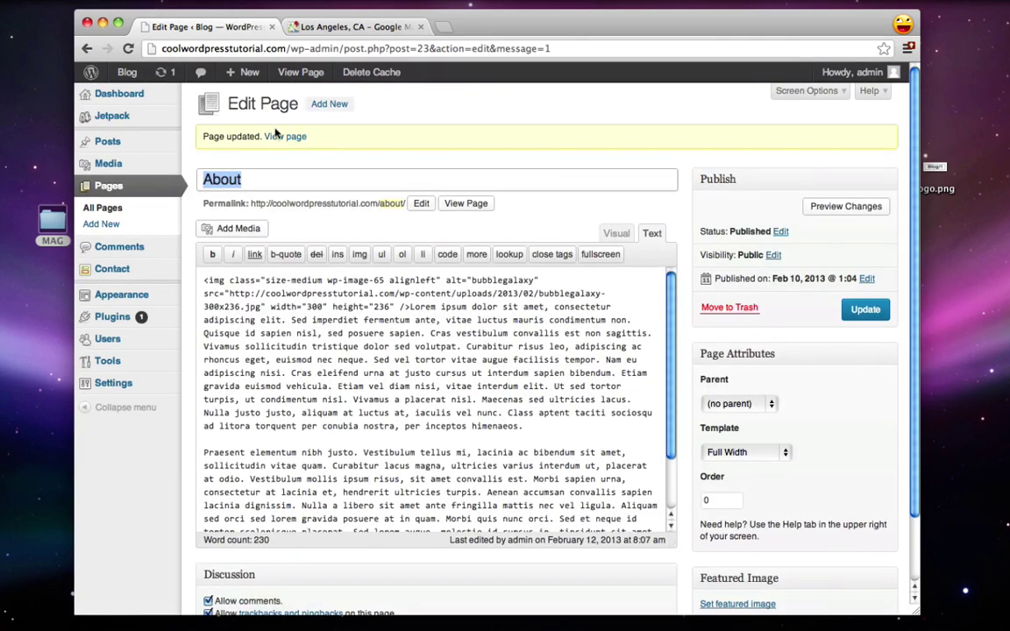
click(277, 139)
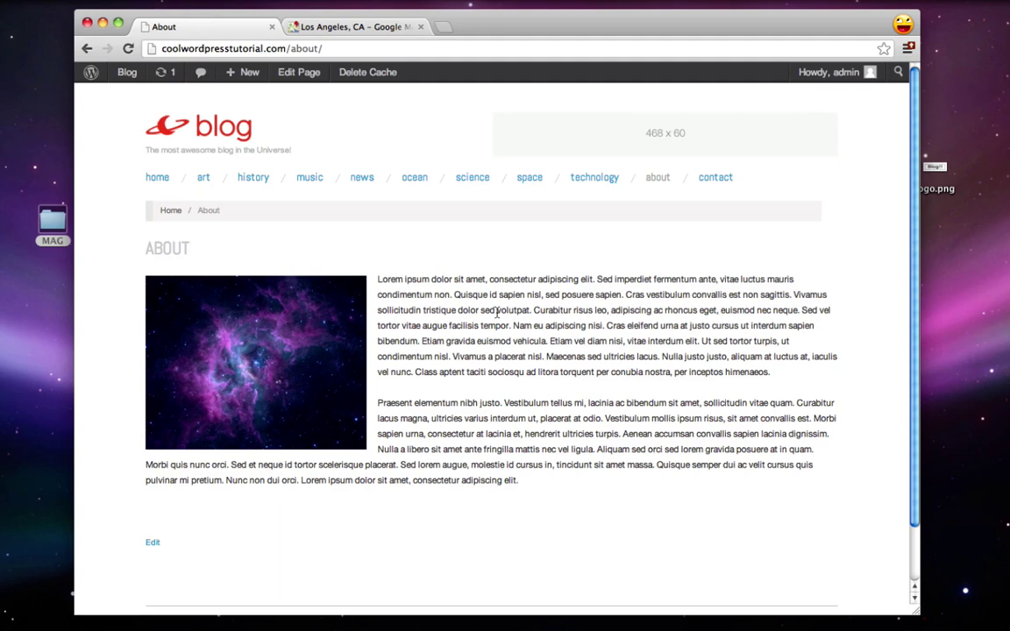
click(91, 72)
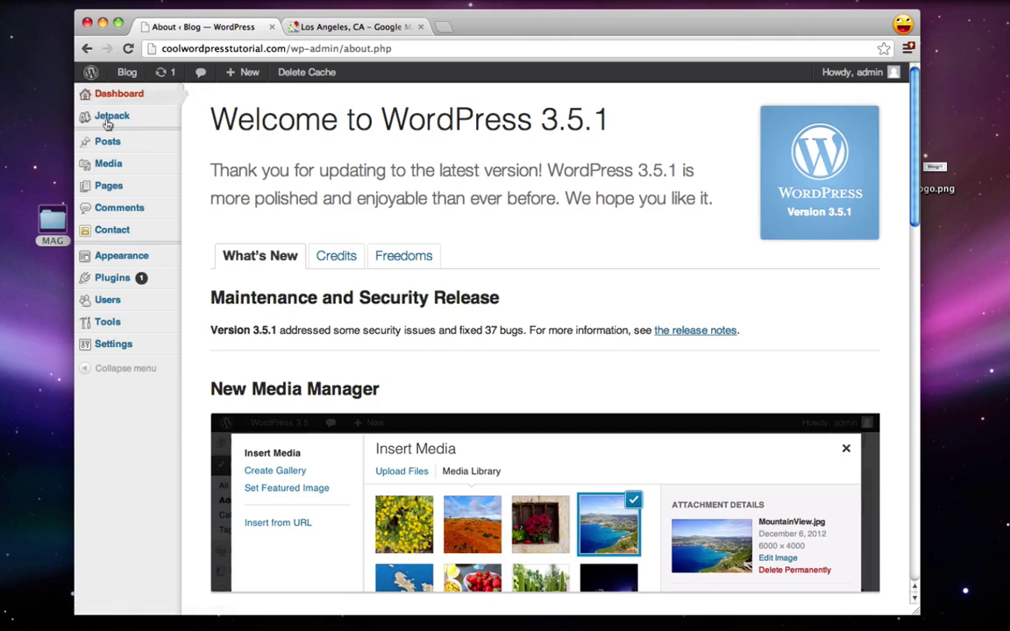
Step: Search plugins for 'nextgen gal', then install and activate NextGEN Gallery 1.9.10
click(107, 278)
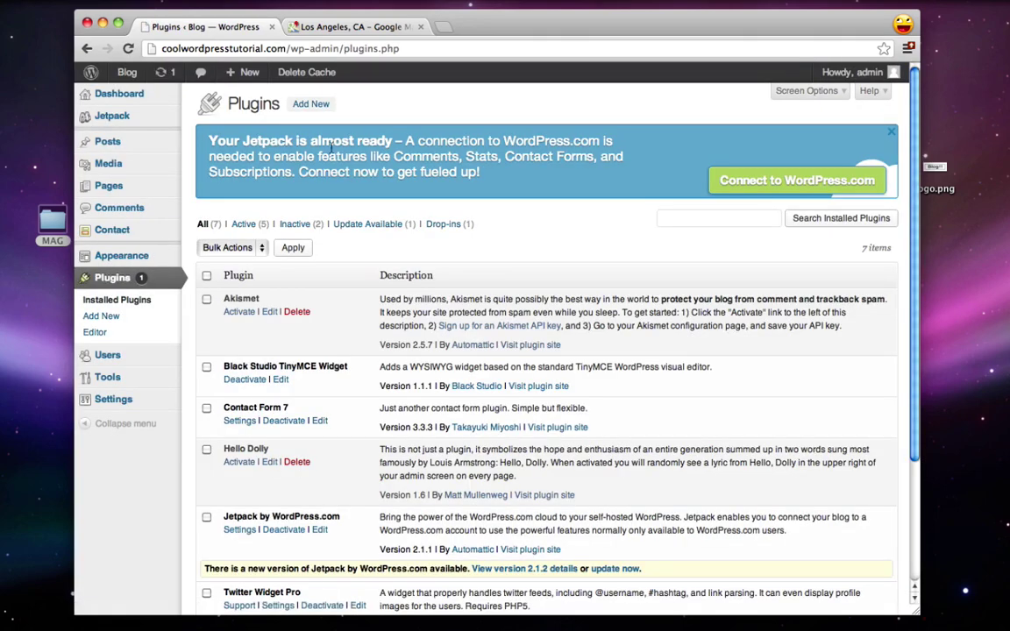
click(315, 106)
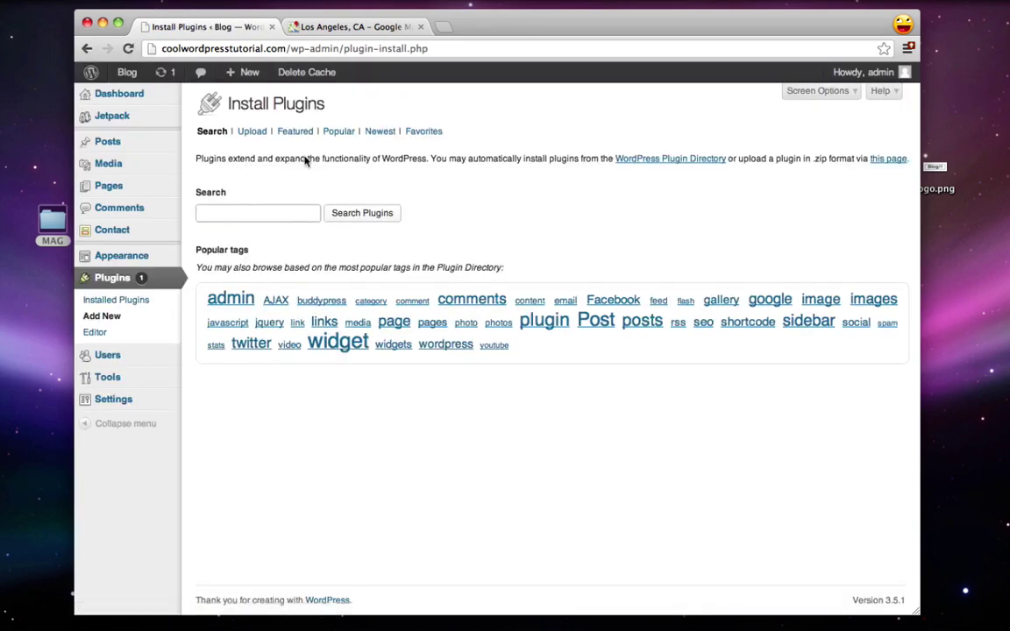
text(nextgen gallery)
click(361, 219)
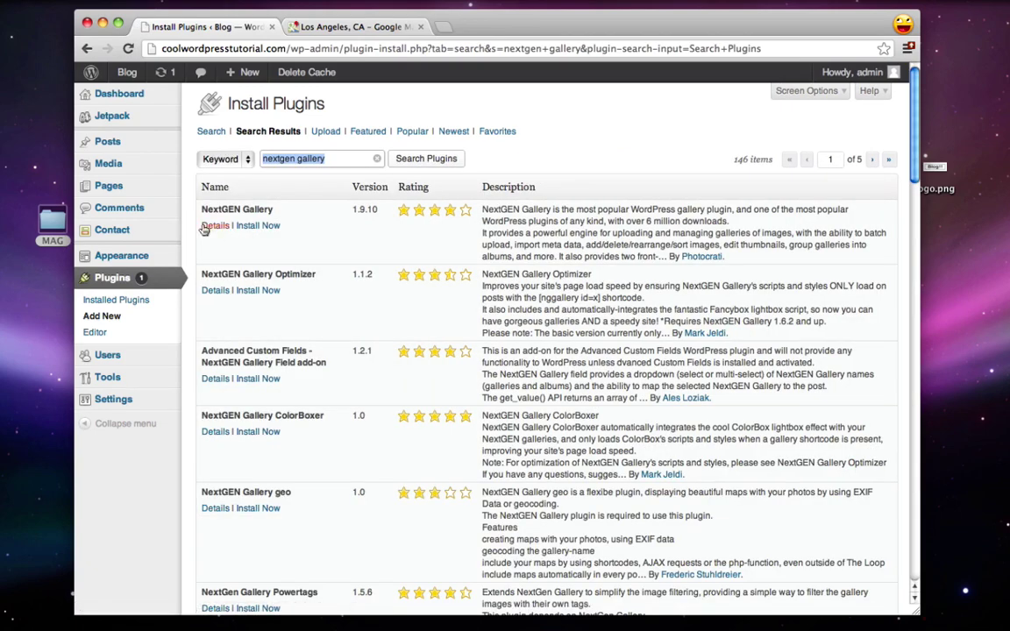
click(263, 225)
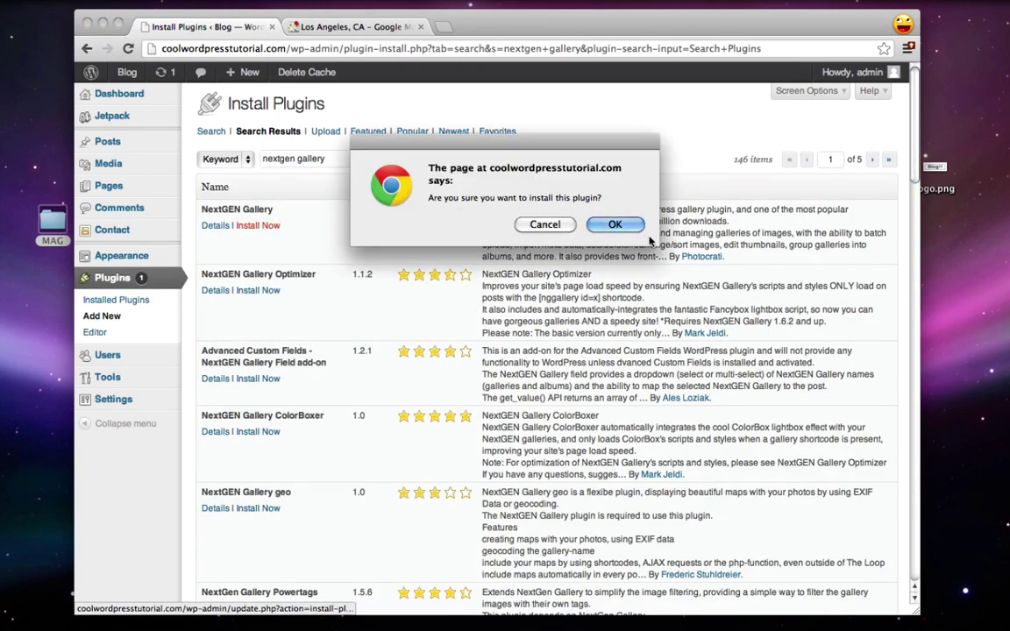
click(615, 225)
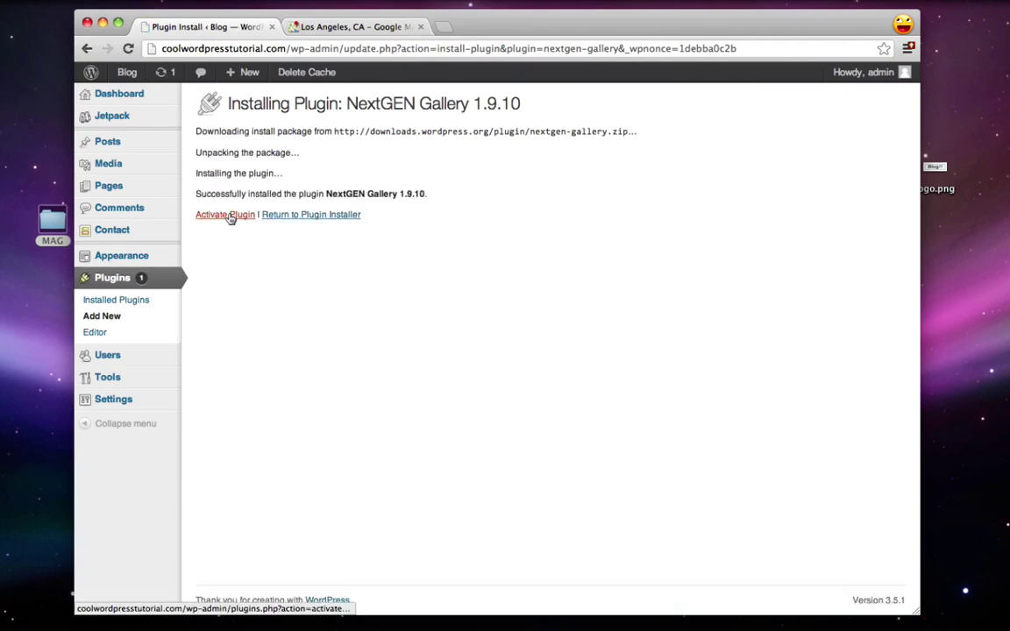
click(230, 215)
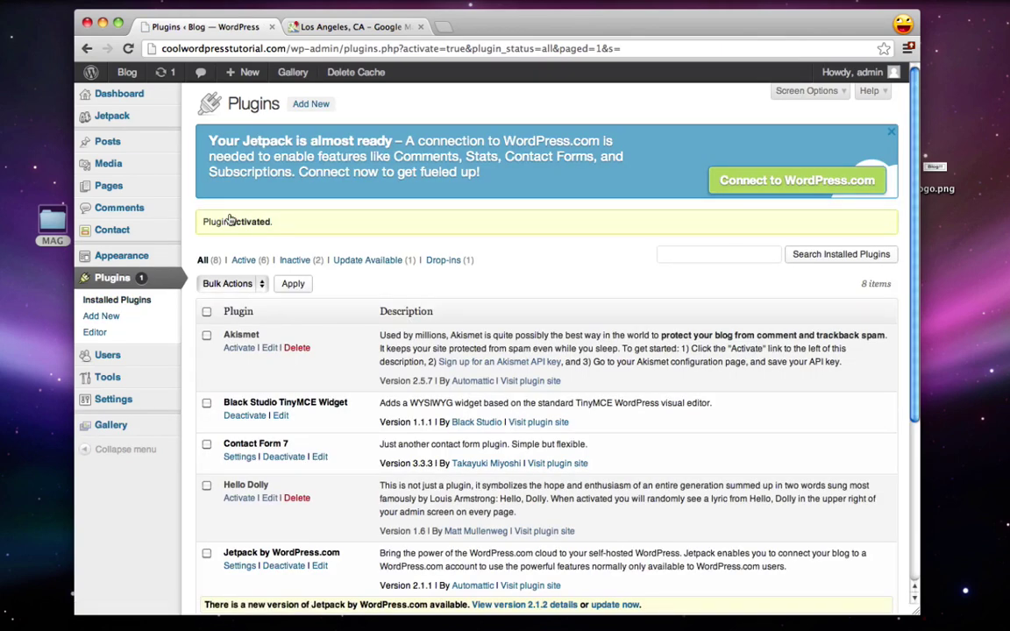
Step: Add a new NextGEN gallery named 'space' from Gallery > Add Gallery / Images
mouse_move(116, 428)
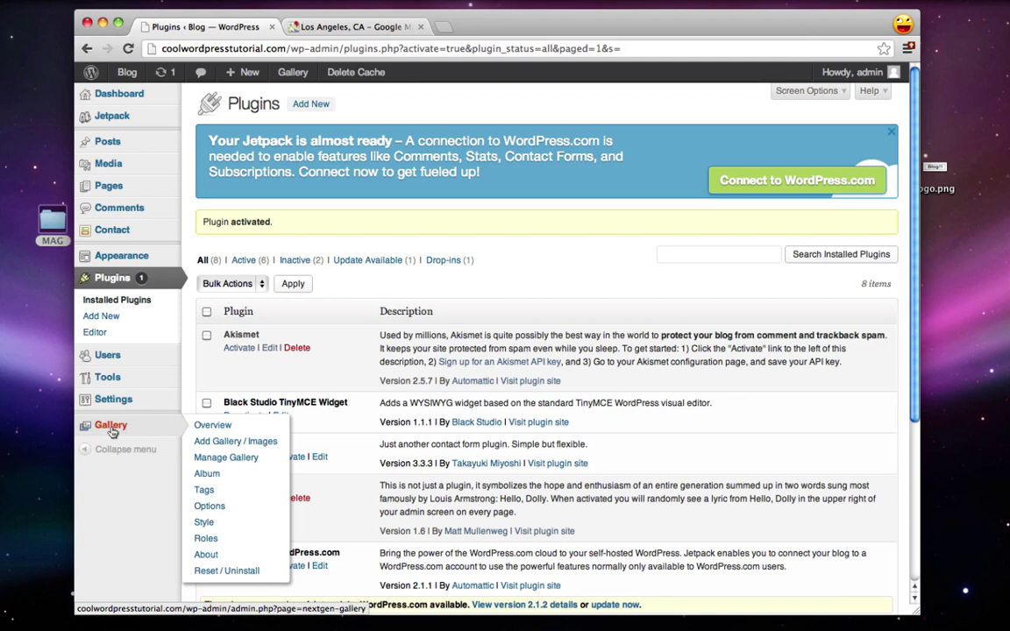
click(218, 445)
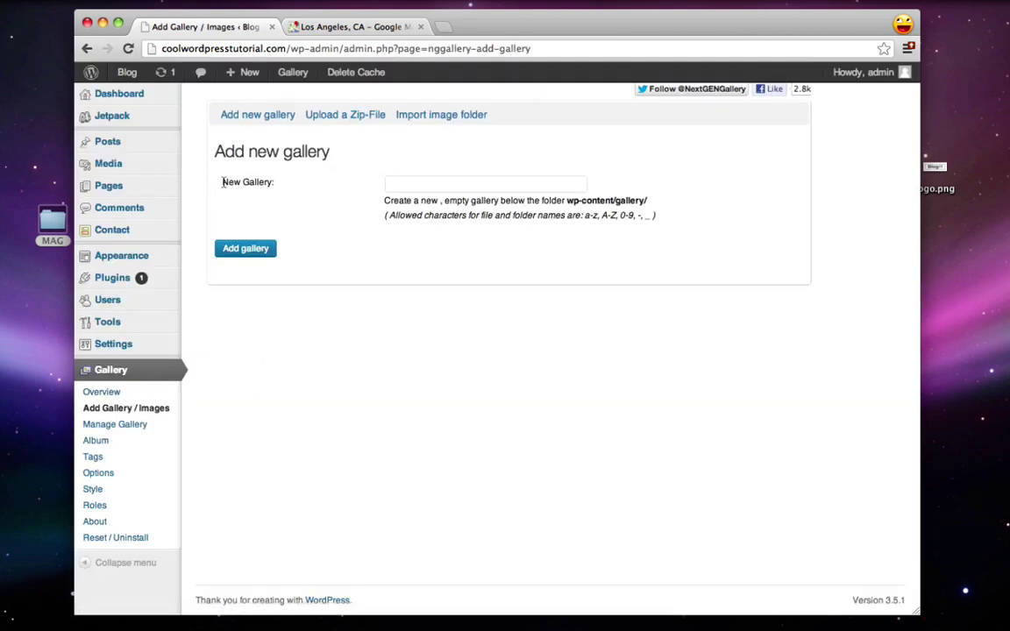
click(418, 187)
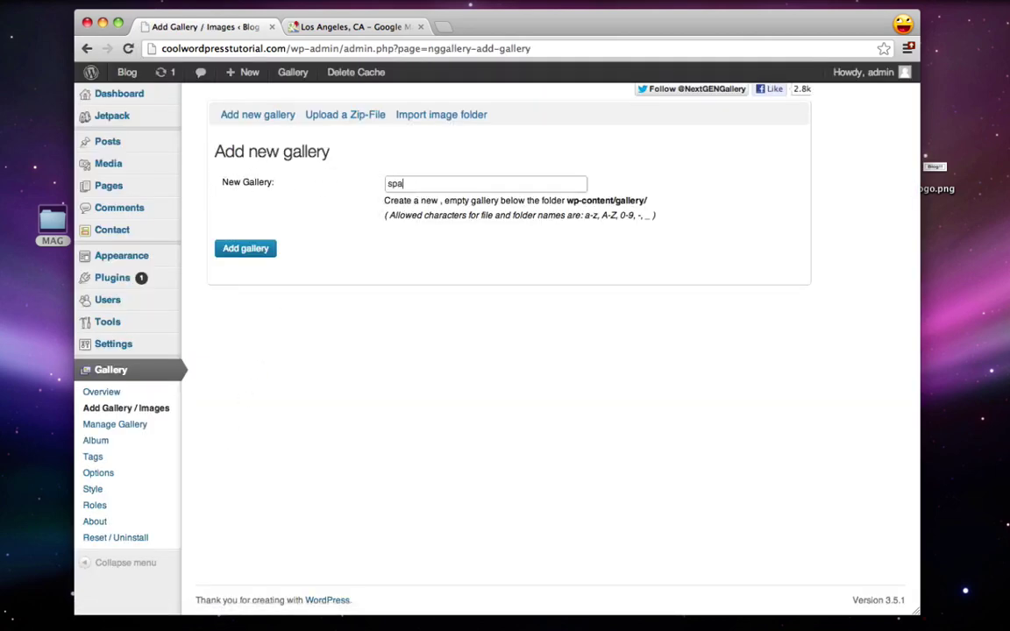
click(248, 255)
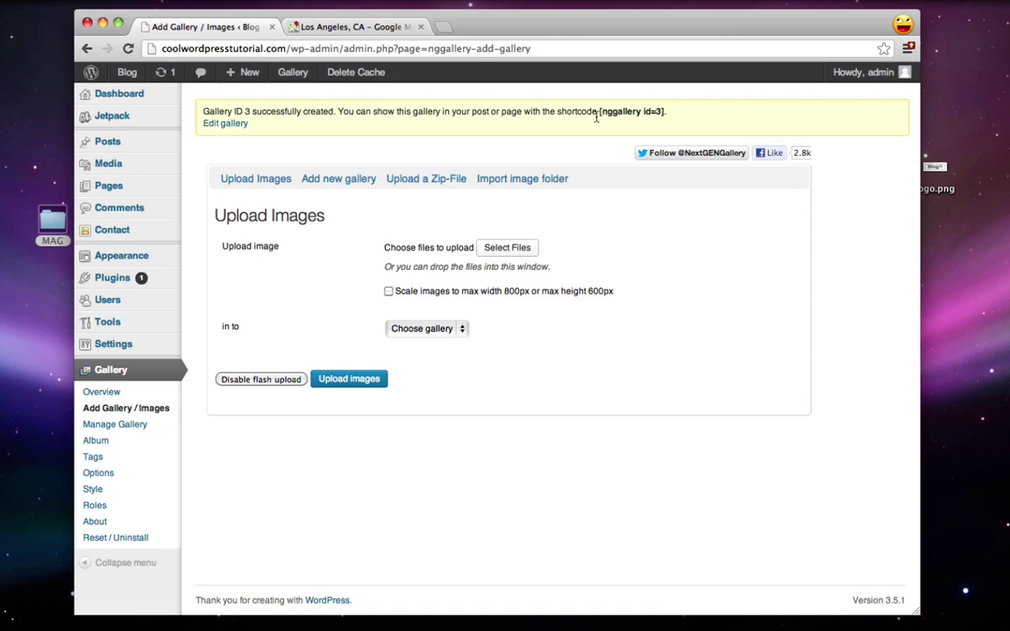
Step: Copy the [nggallery id=3] shortcode from the gallery-created notice
drag(609, 113, 656, 114)
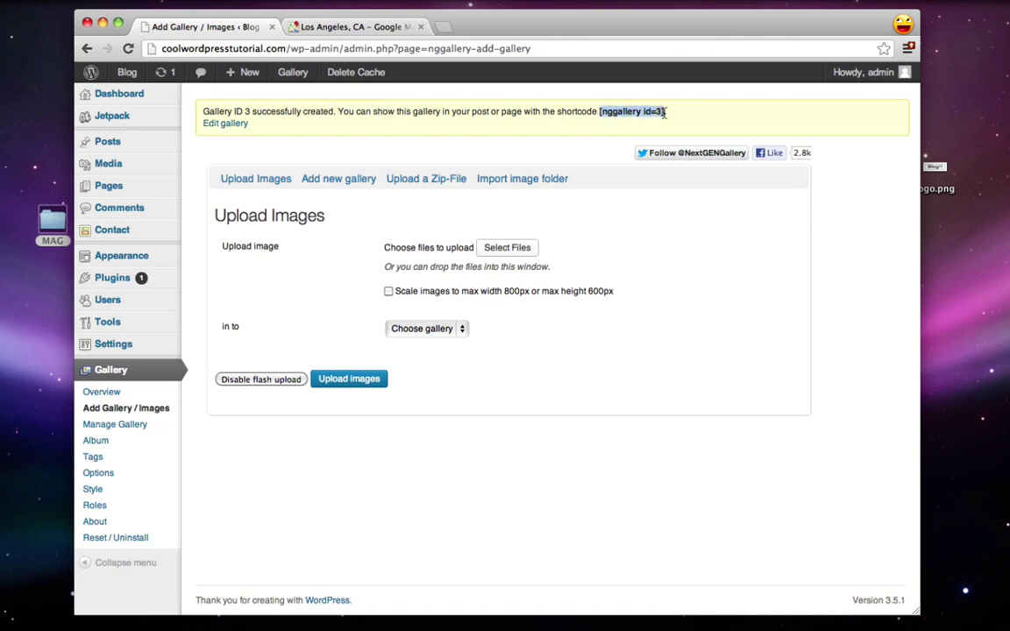
right_click(652, 114)
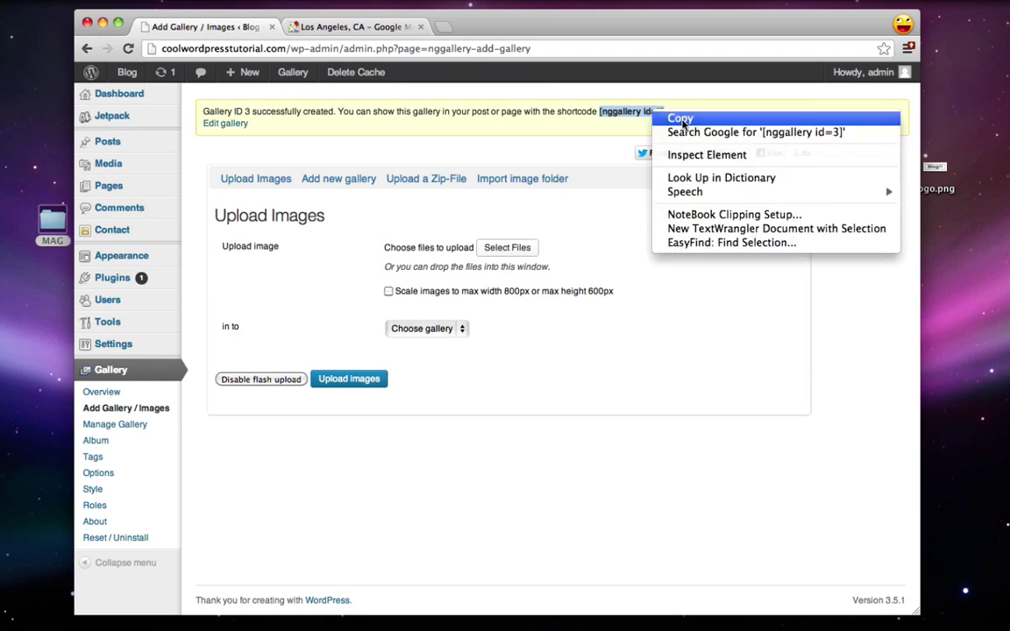
click(670, 117)
click(685, 290)
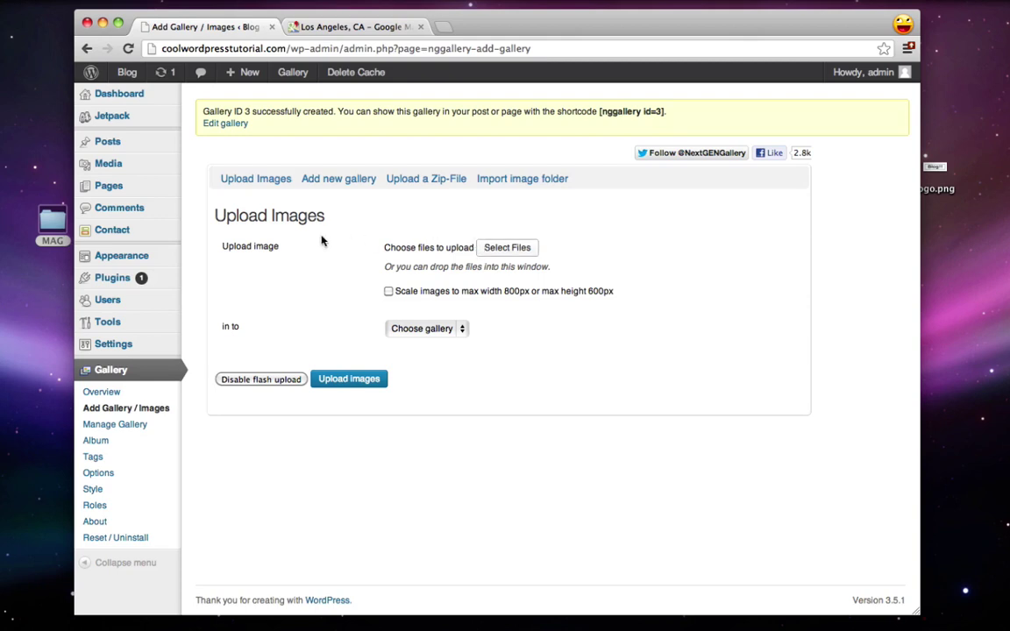
Step: Upload all seven Space folder jpgs, from earth.jpg onward, into the 3 - space gallery
click(494, 252)
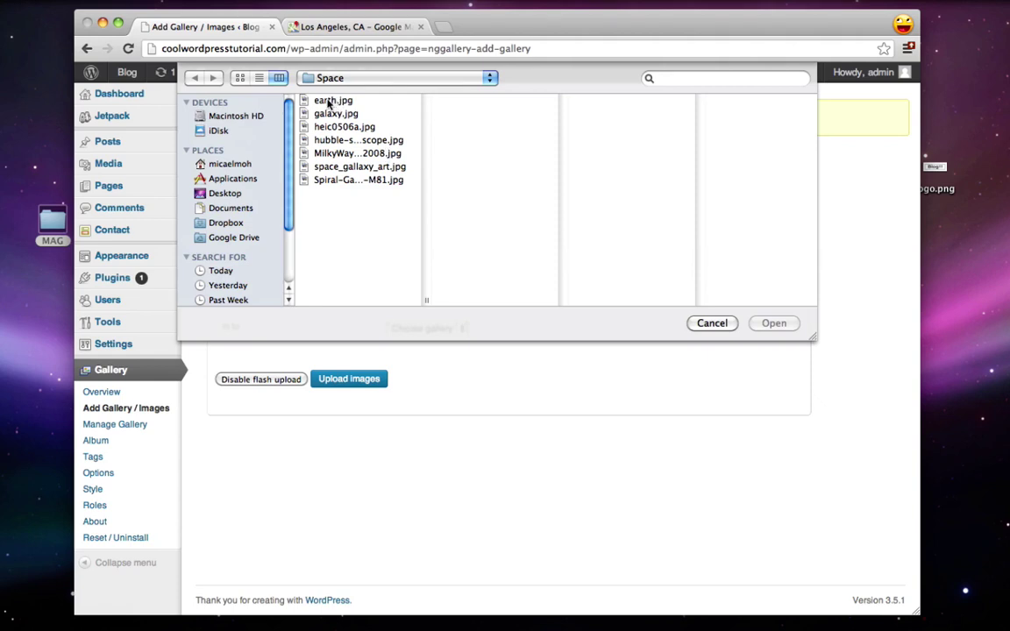
click(328, 101)
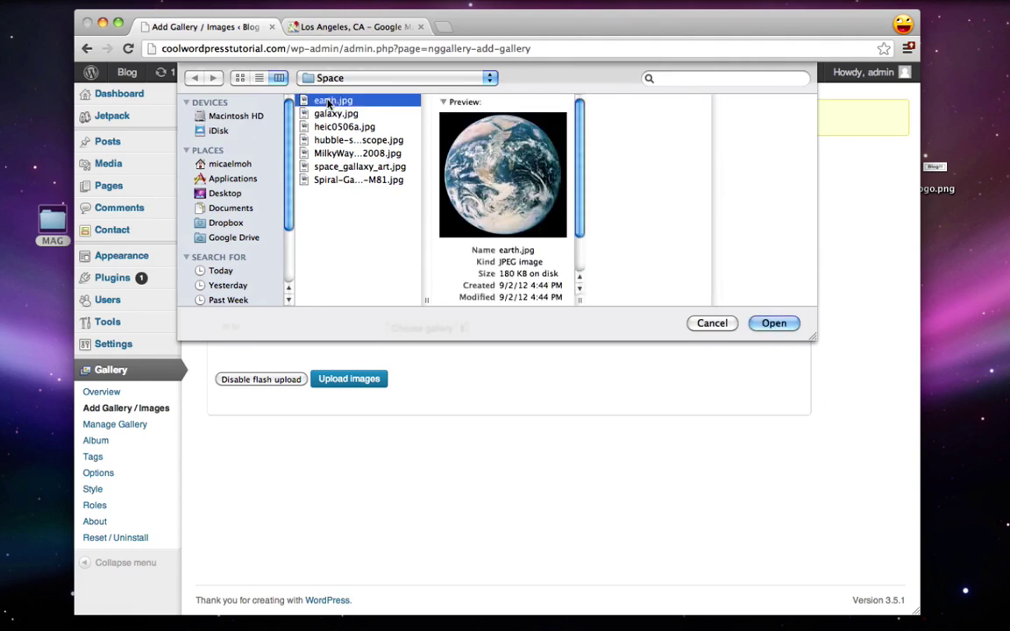
shift+click(359, 179)
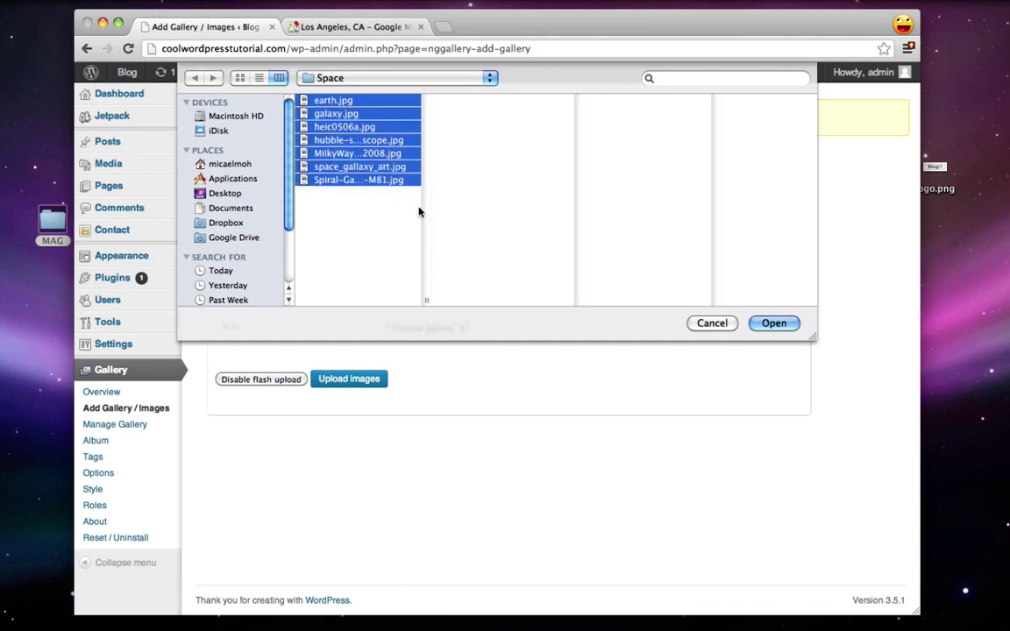
click(775, 324)
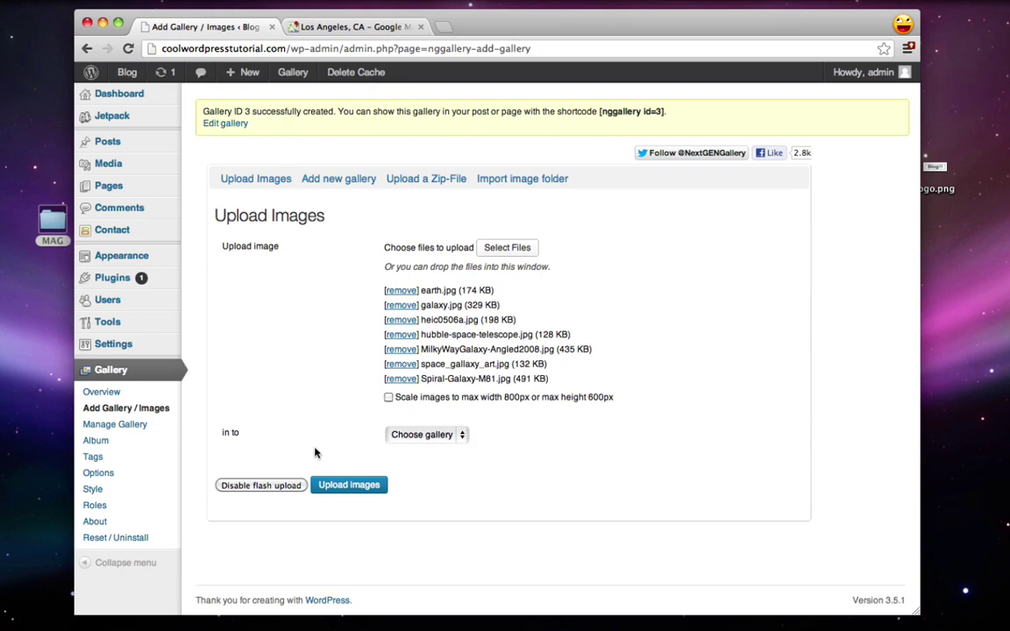
click(426, 434)
click(445, 448)
click(346, 487)
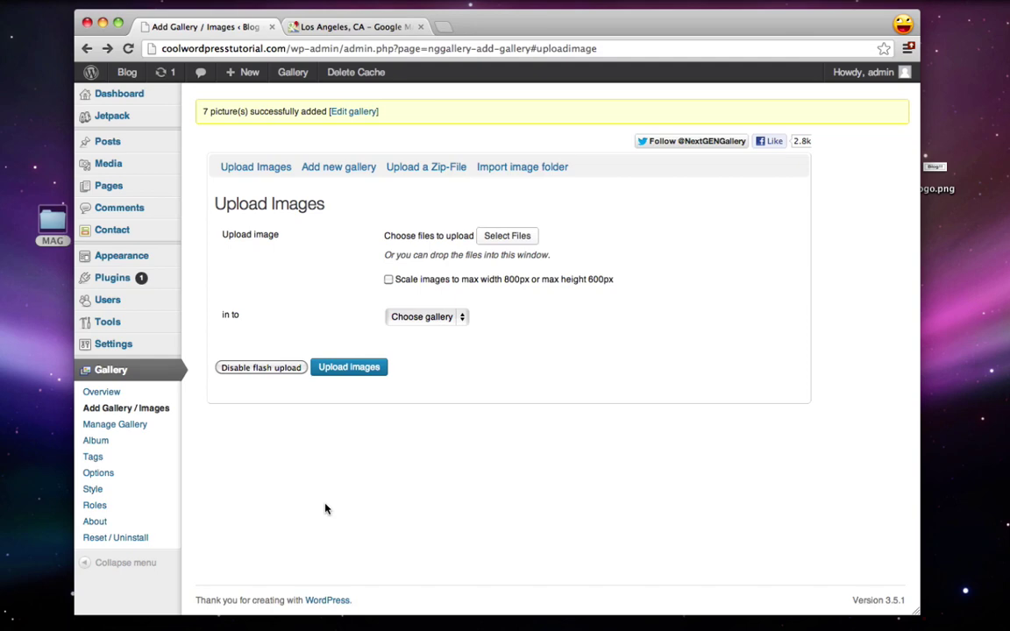
Step: Paste [nggallery id=3] on the empty line of the Andromeda Galaxy post and update it
click(127, 145)
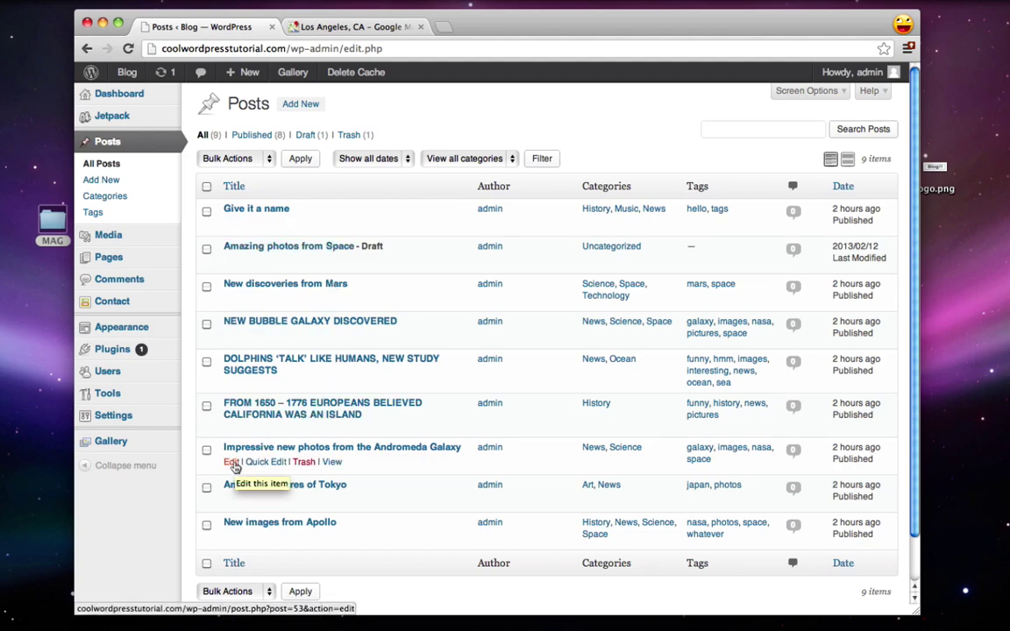
click(231, 466)
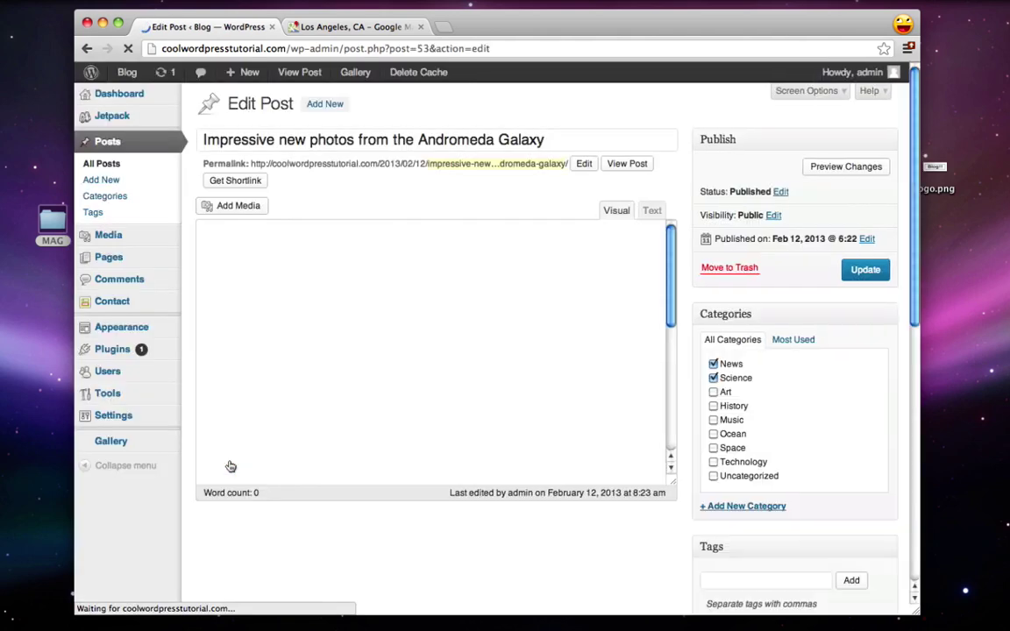
scroll(402, 360, down, 5)
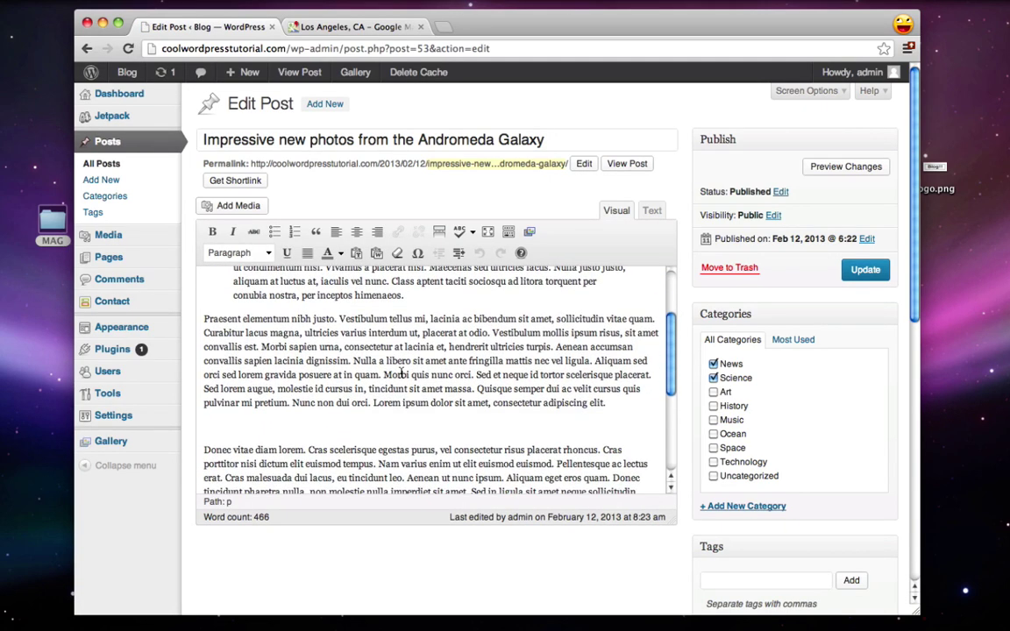
click(268, 423)
right_click(222, 425)
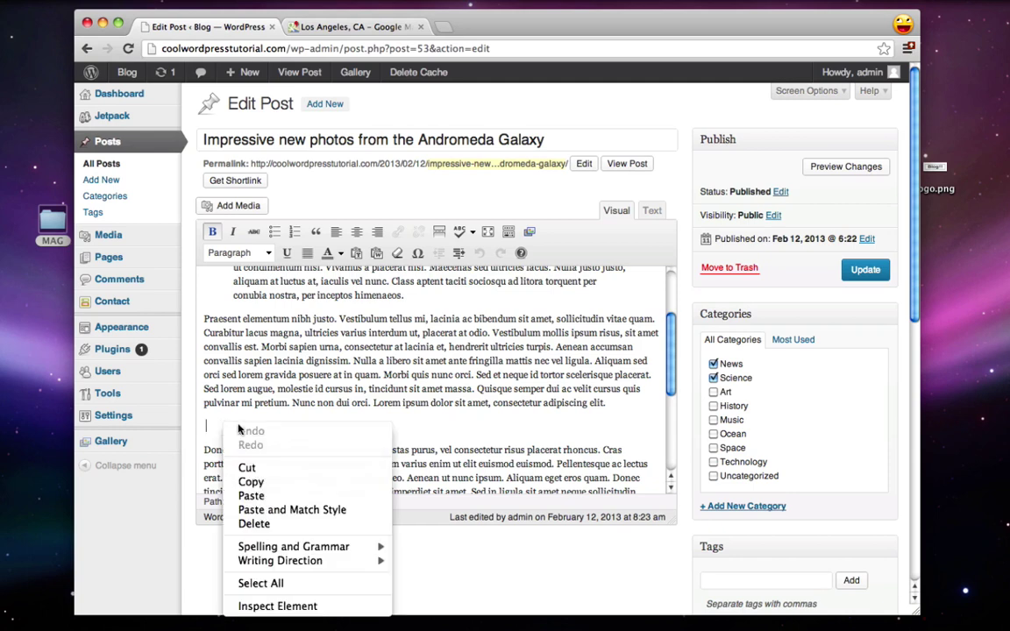
click(261, 497)
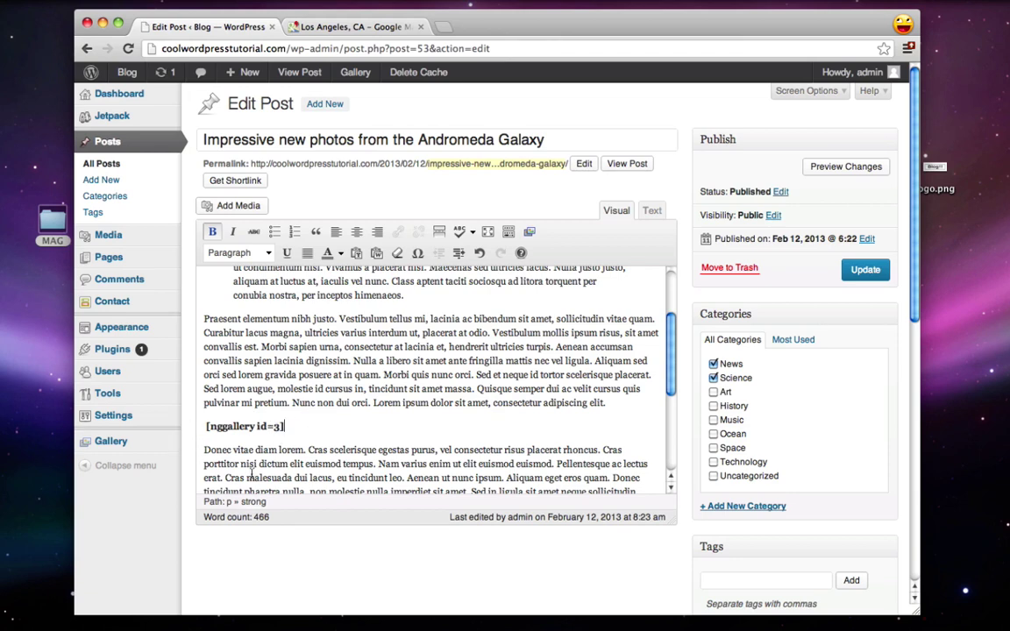
click(865, 270)
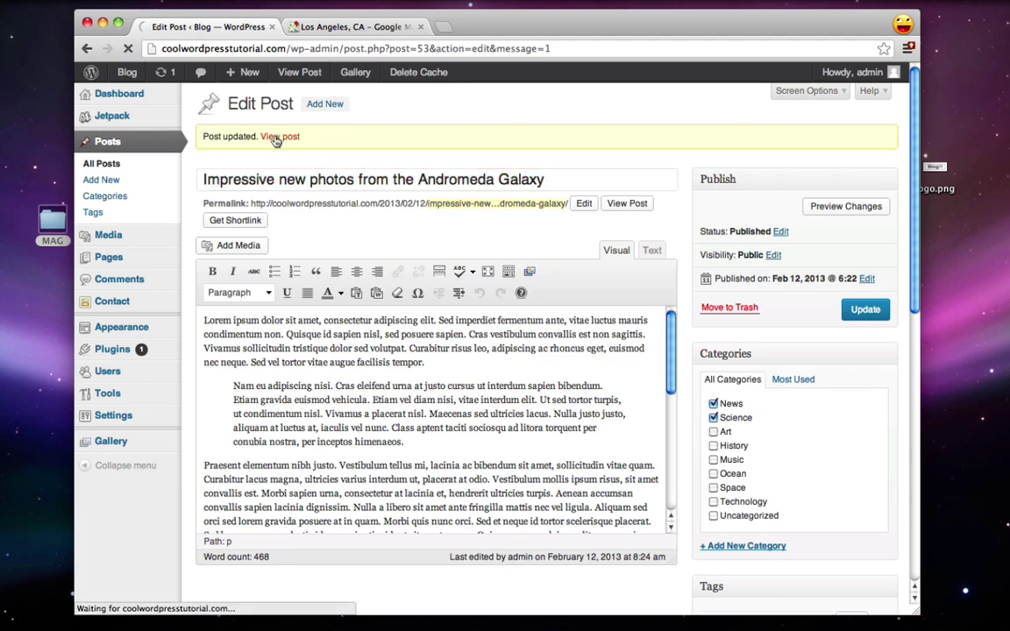
Step: Open the live Andromeda post and launch its first gallery image in the lightbox
click(276, 138)
scroll(420, 272, down, 5)
scroll(420, 272, down, 5)
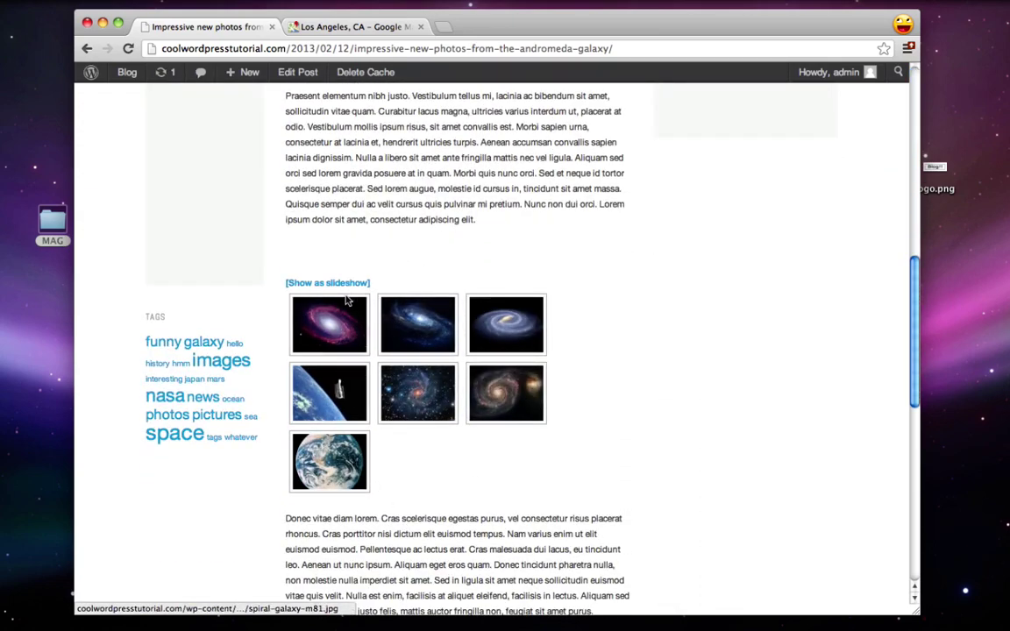
click(333, 323)
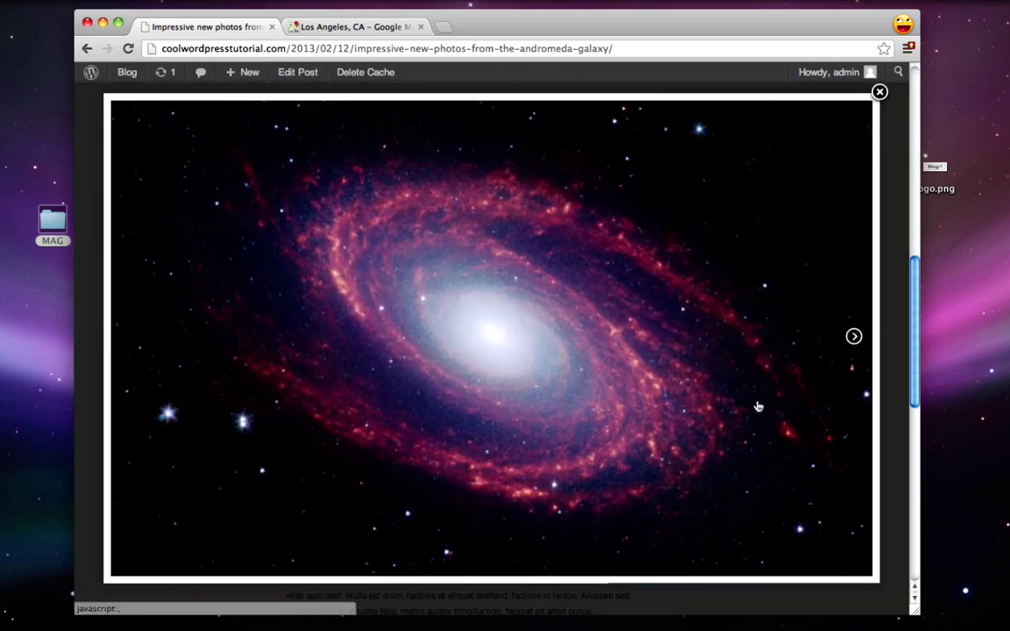
Step: Step through the remaining six images, close the lightbox, and return to the blog home
click(855, 338)
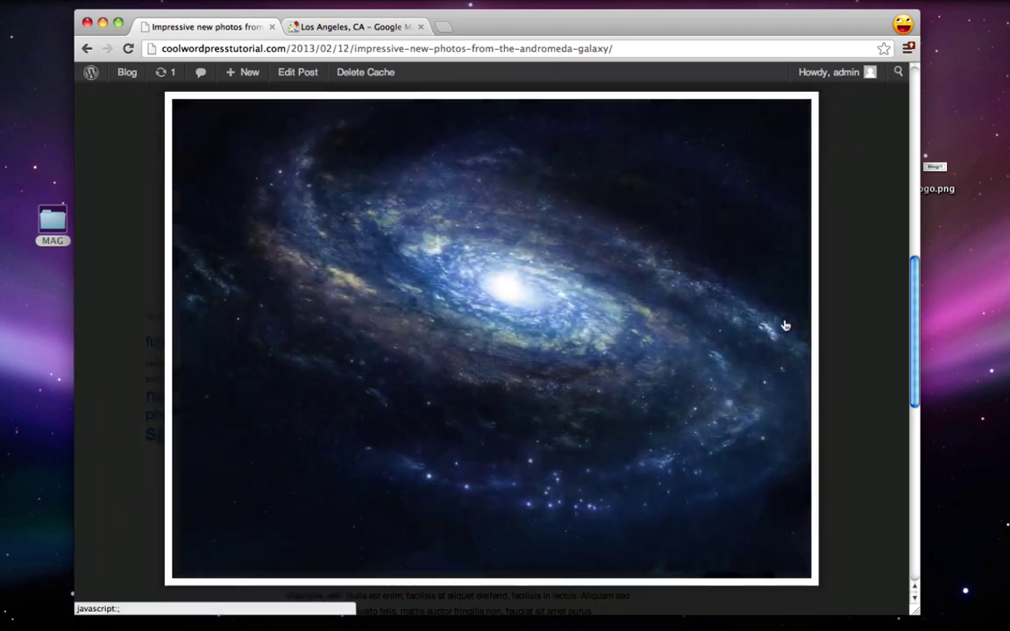
click(788, 333)
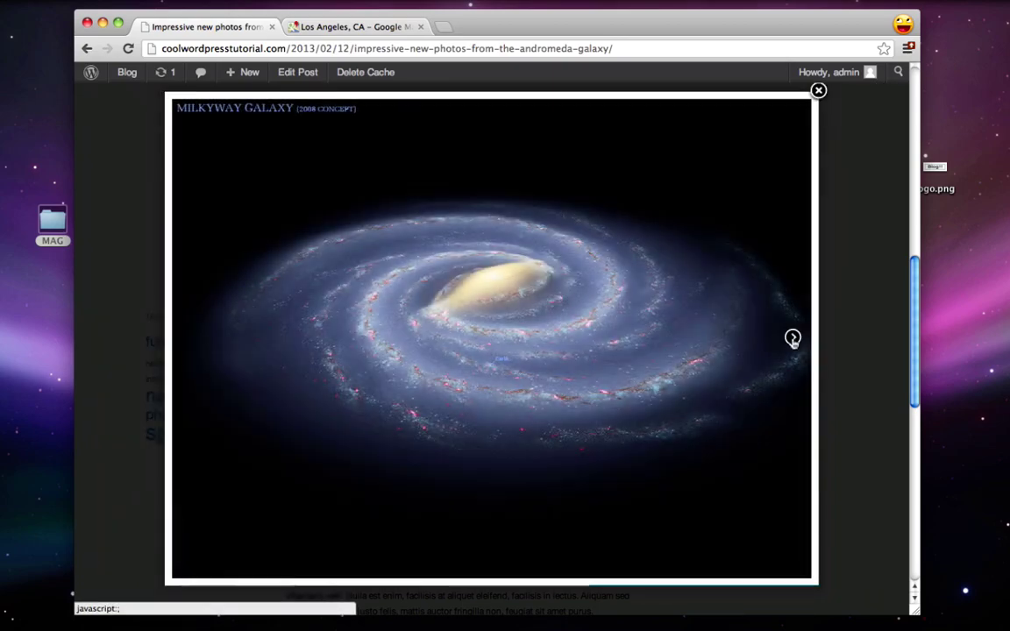
click(785, 343)
click(783, 352)
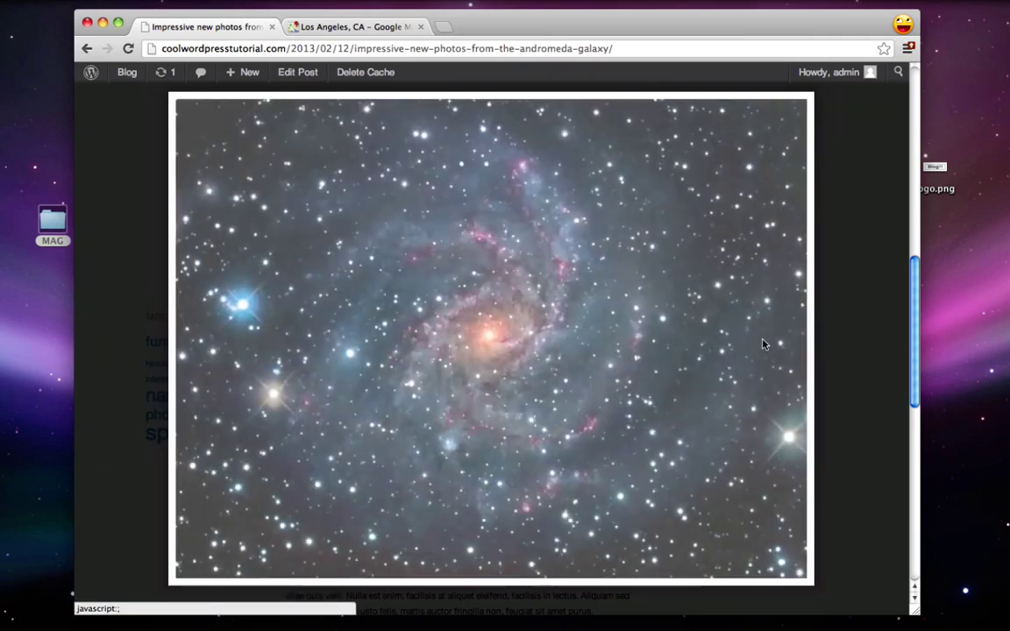
click(787, 347)
click(793, 339)
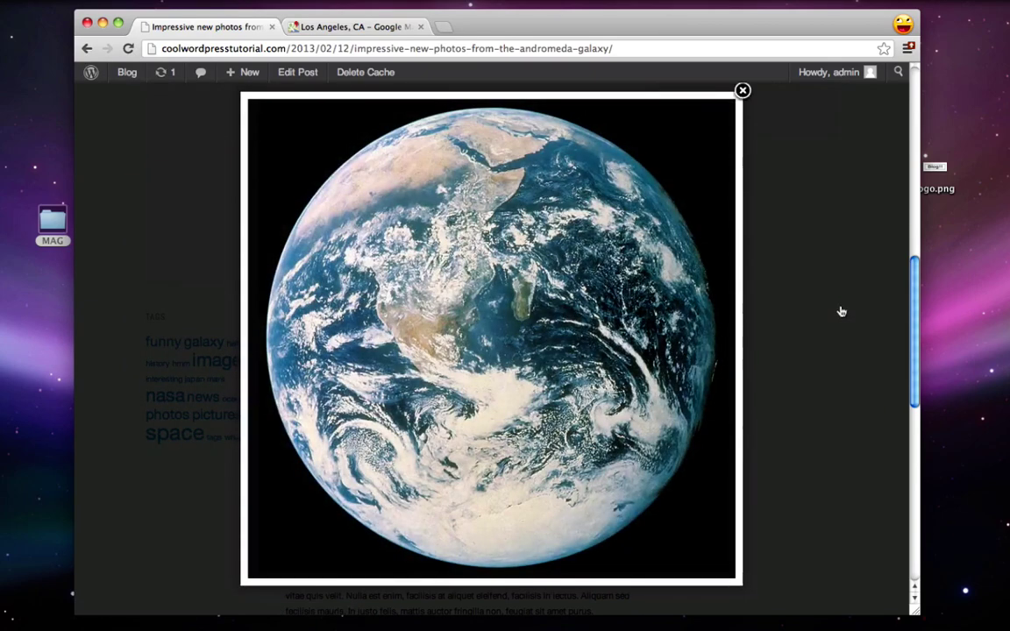
click(839, 313)
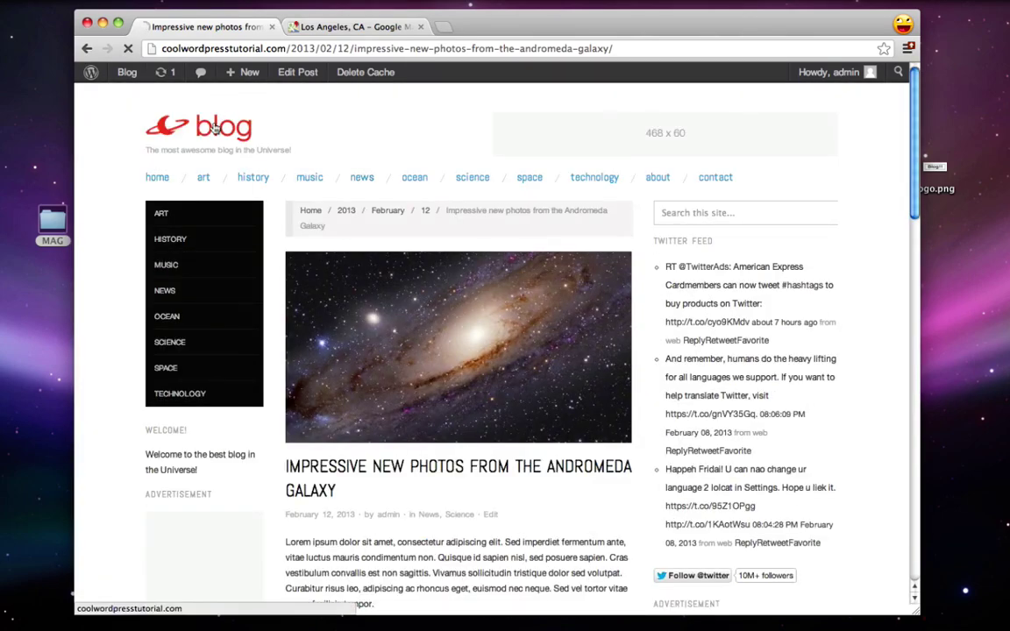
click(245, 128)
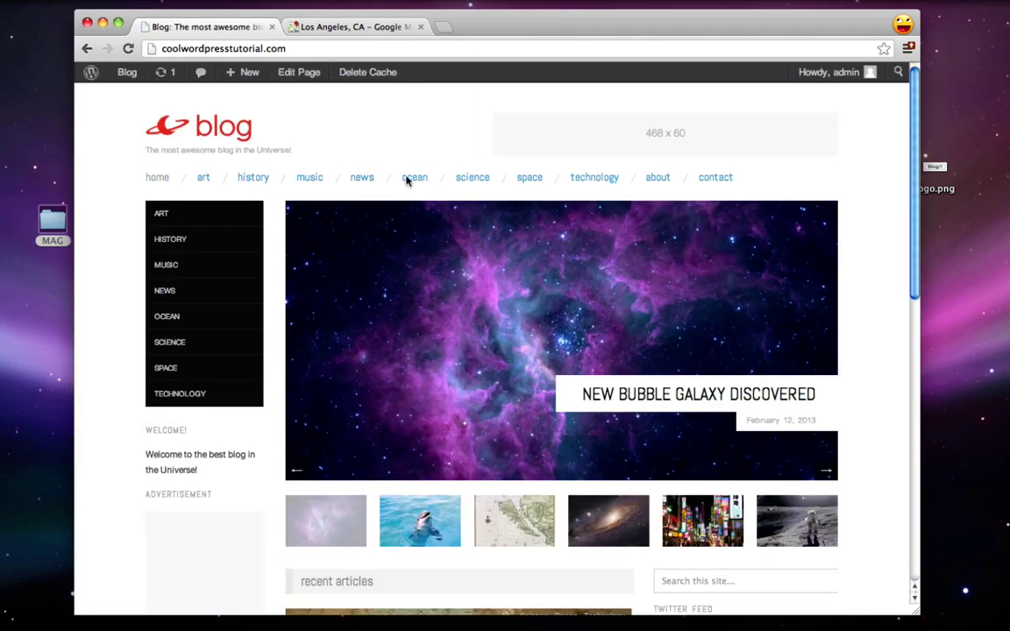